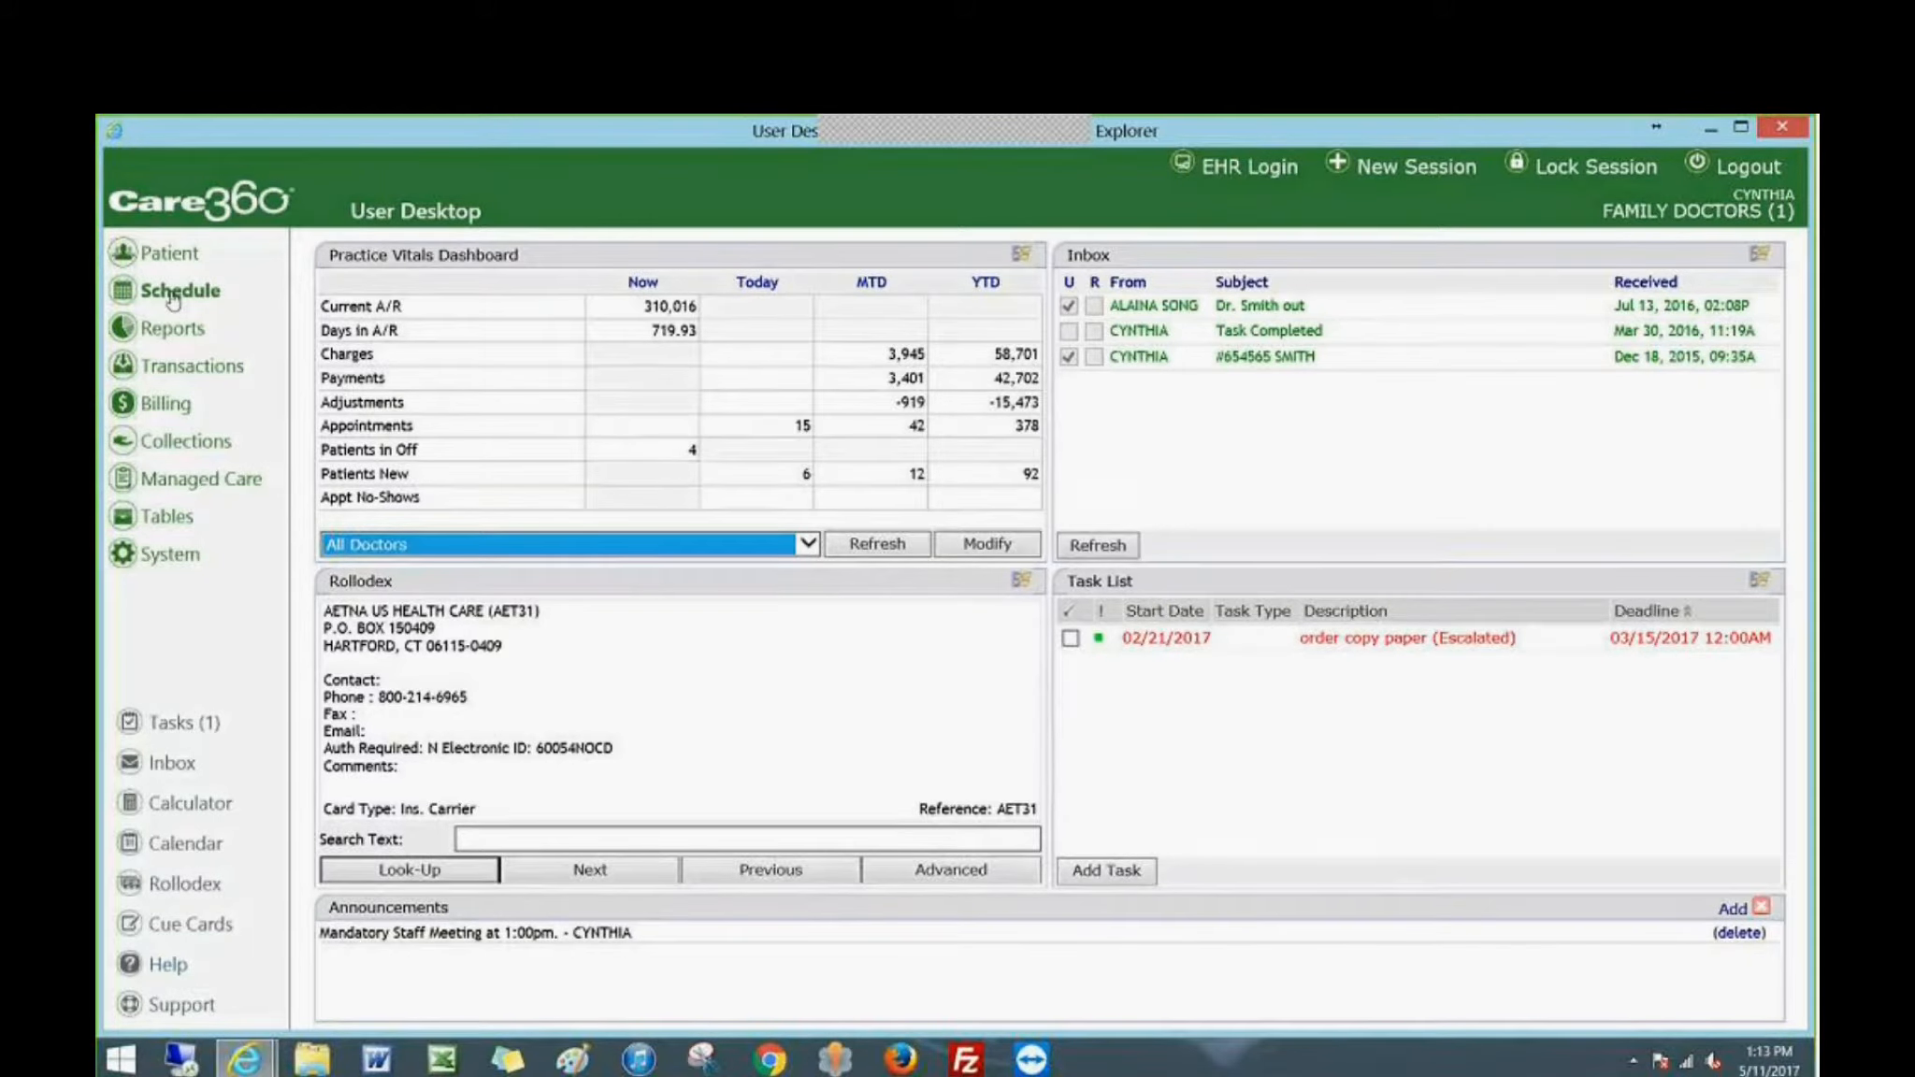
View the Verify Eligibility form in the scheduling options and close it without running a verification.
{"action": "left_click", "coordinate": [172, 294]}
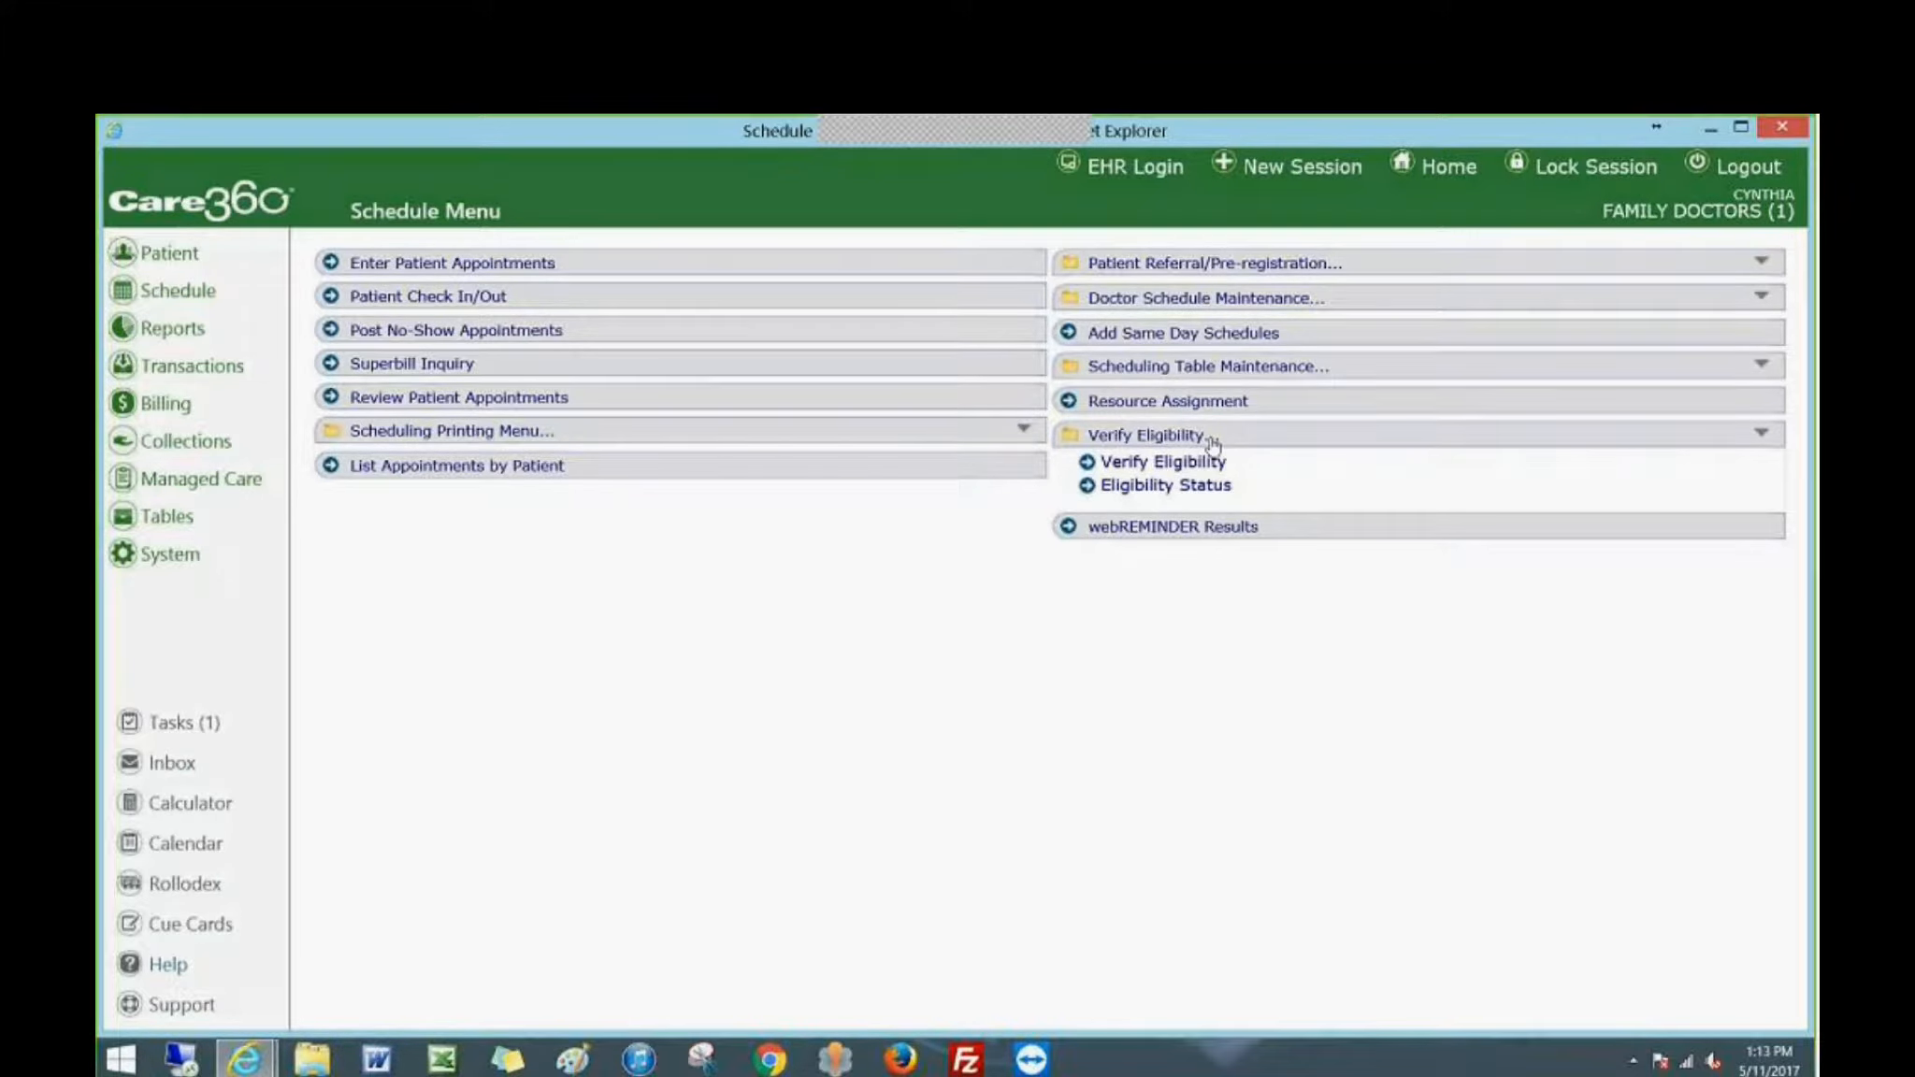
{"action": "left_click", "coordinate": [1162, 462]}
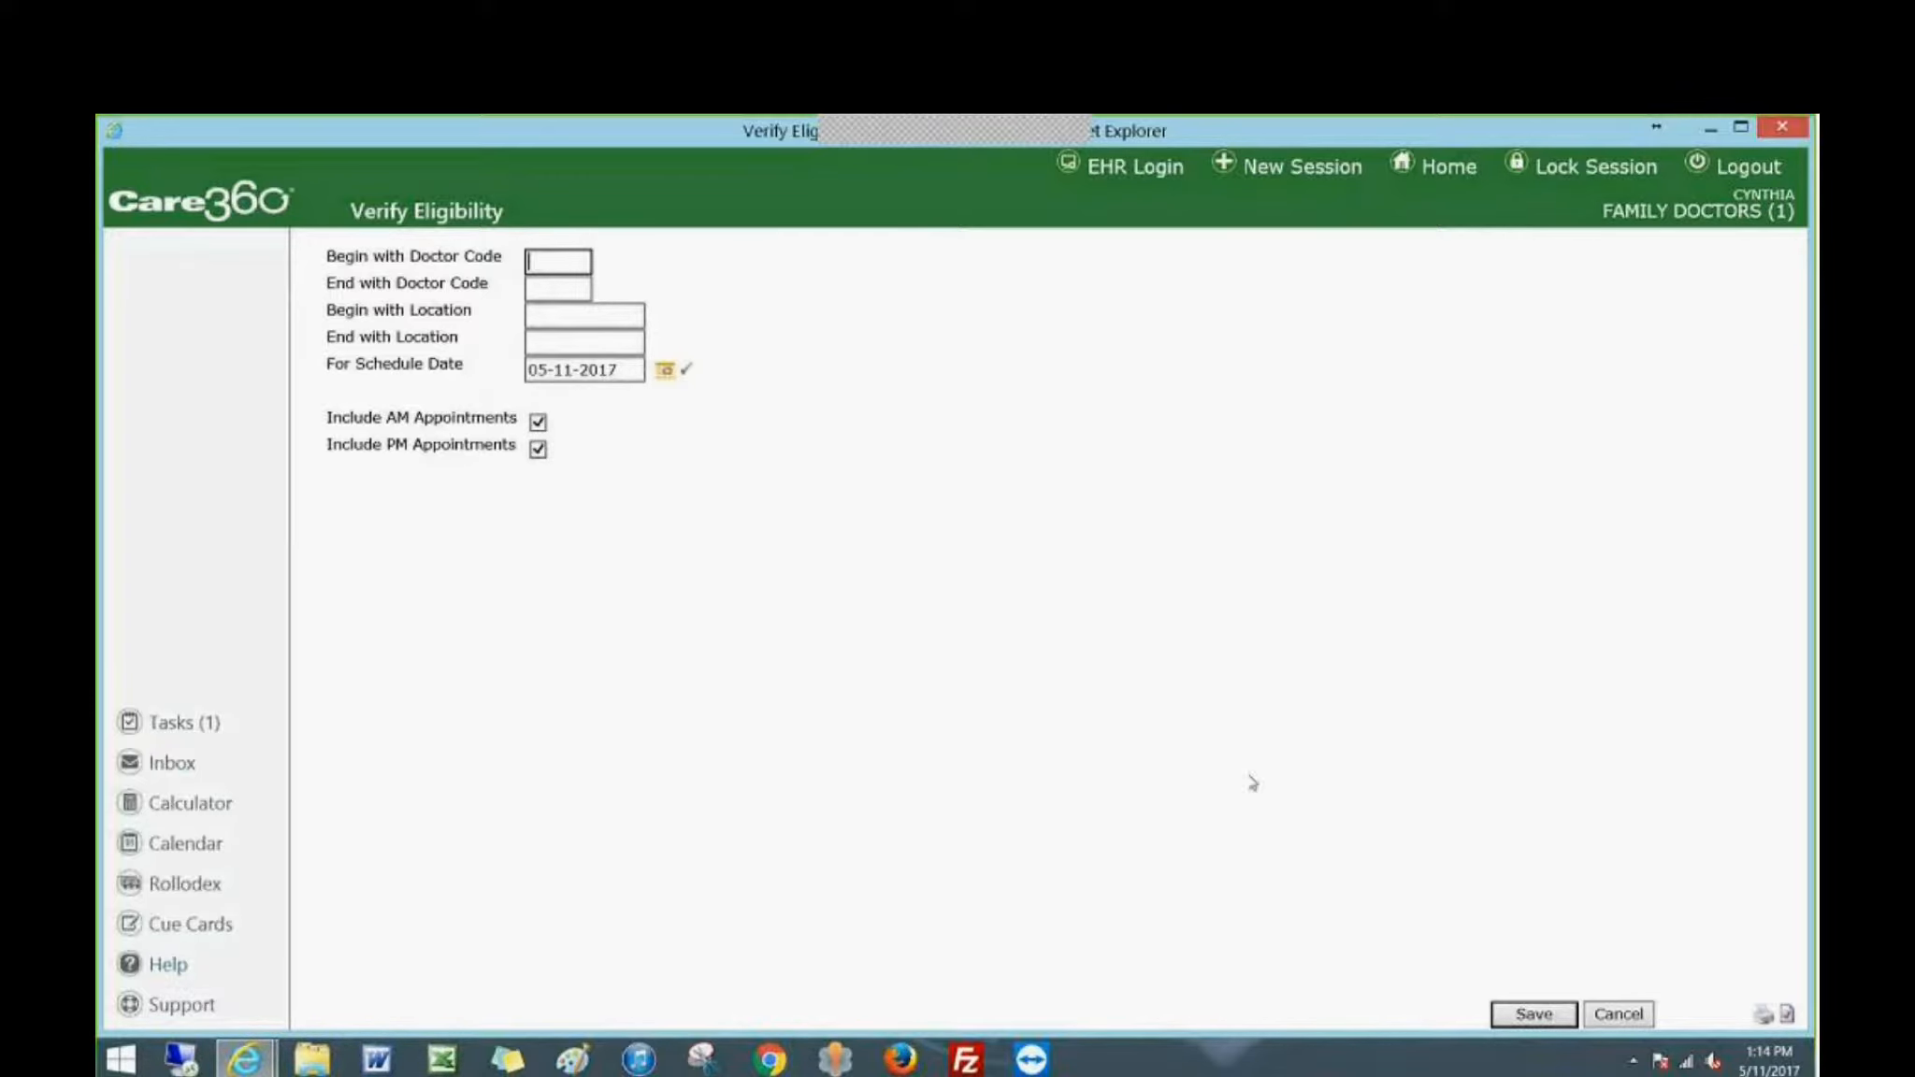
{"action": "left_click", "coordinate": [1617, 1013]}
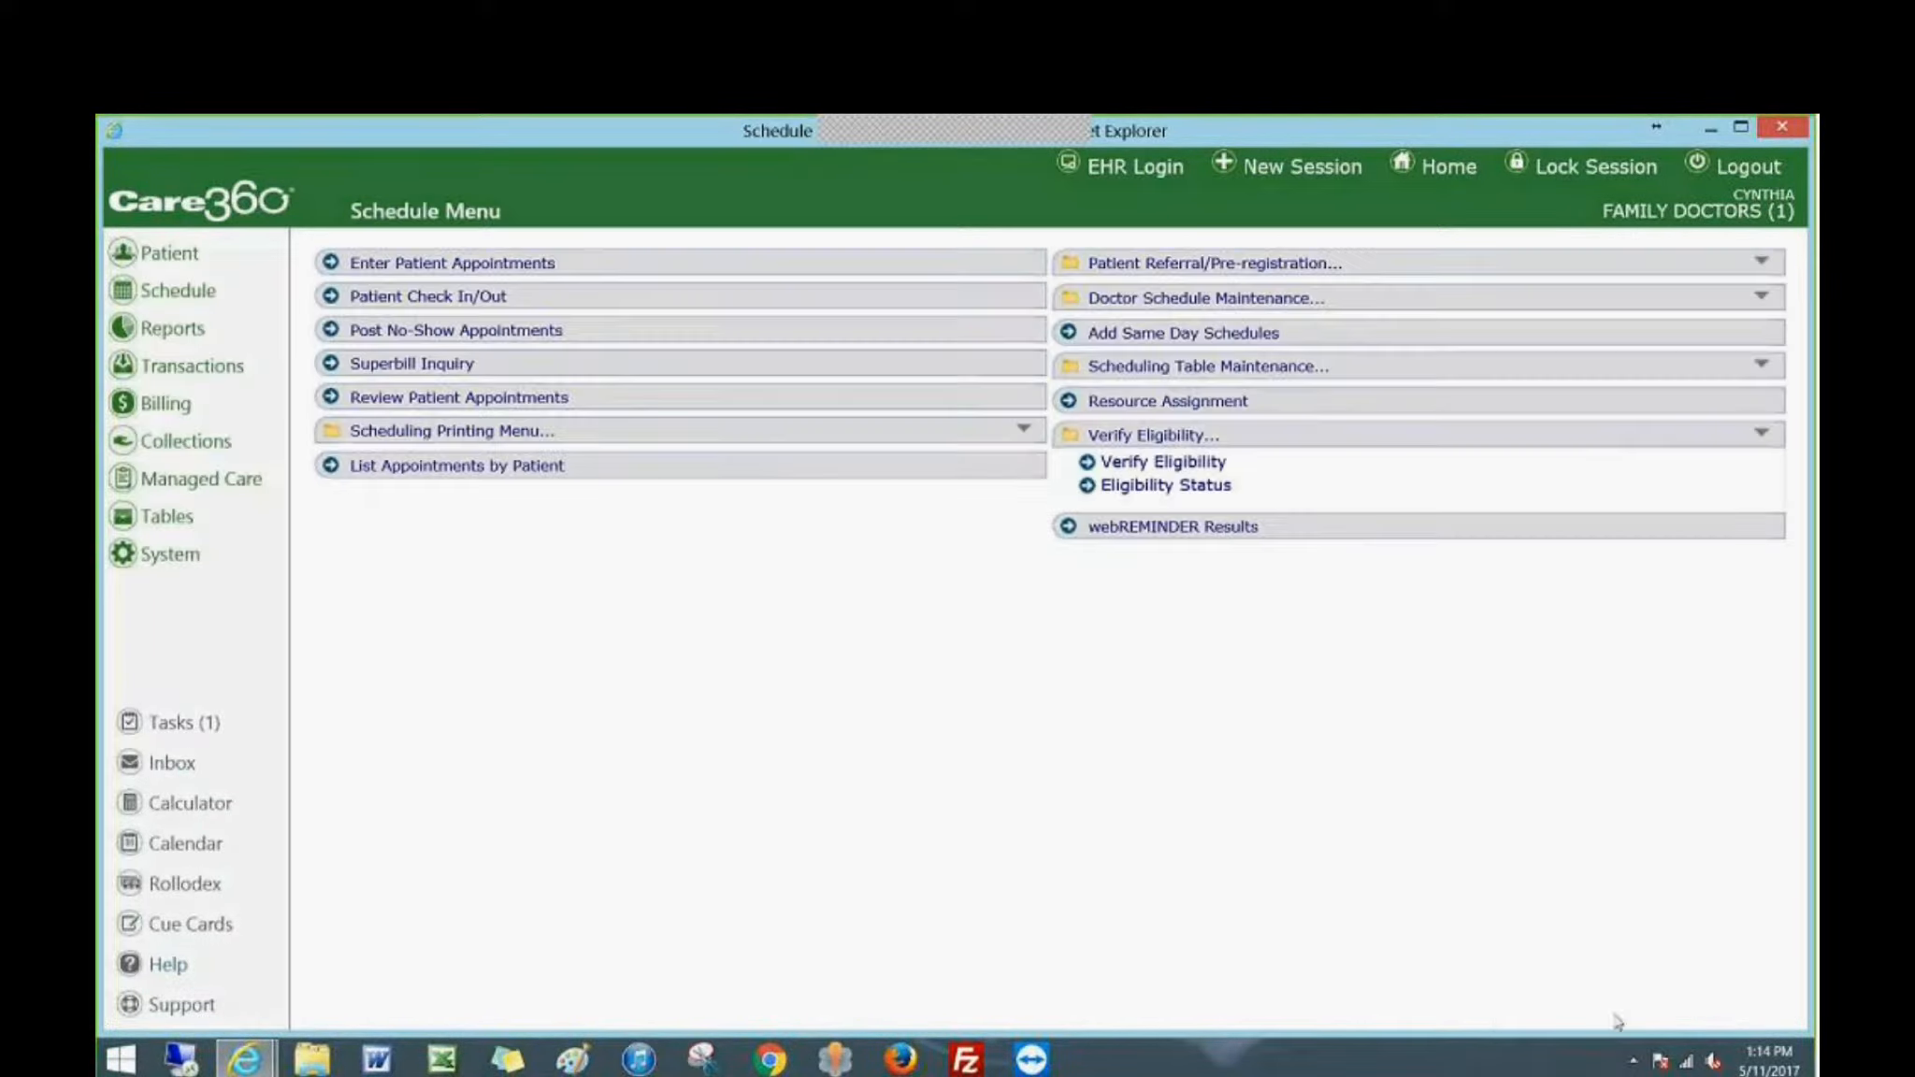
Review the eligibility results of the 05-04-2017 run sorted by result, and return to the schedule options.
{"action": "left_click", "coordinate": [1136, 487]}
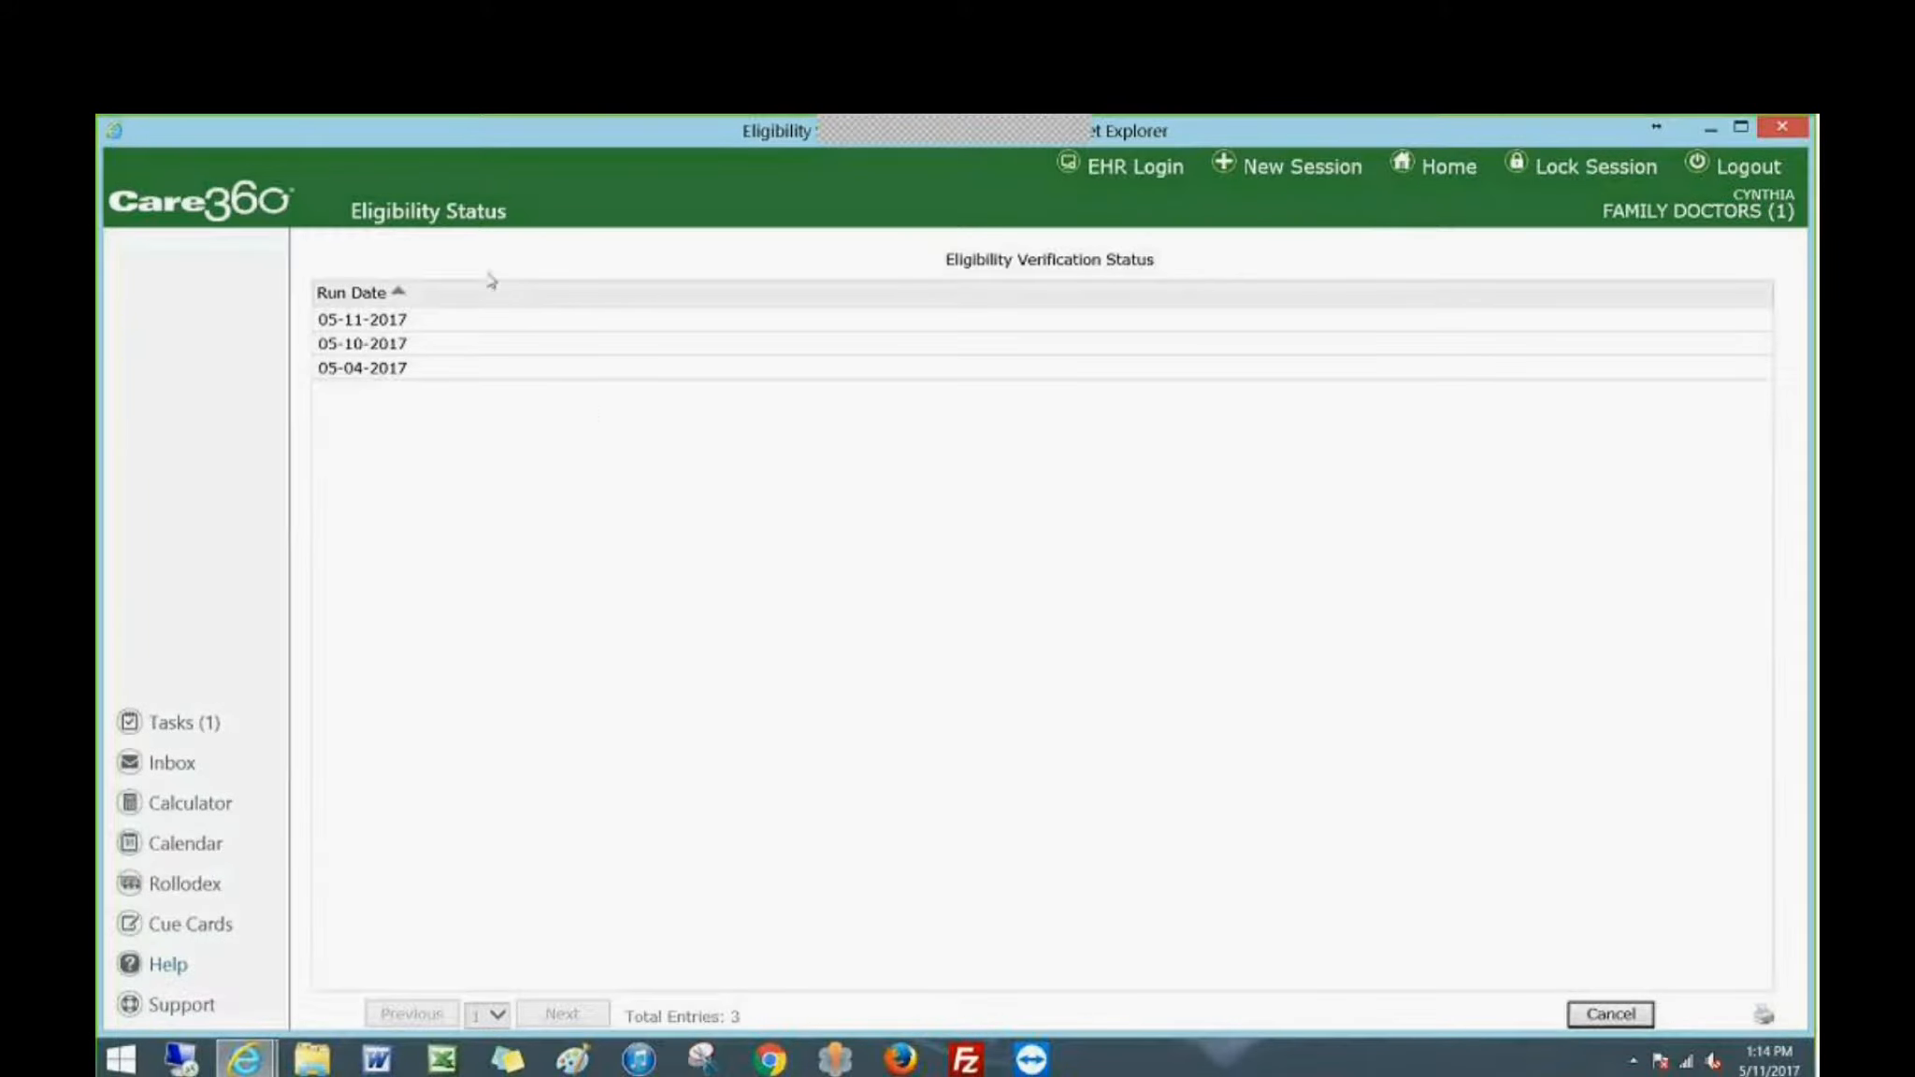
{"action": "left_click", "coordinate": [379, 370]}
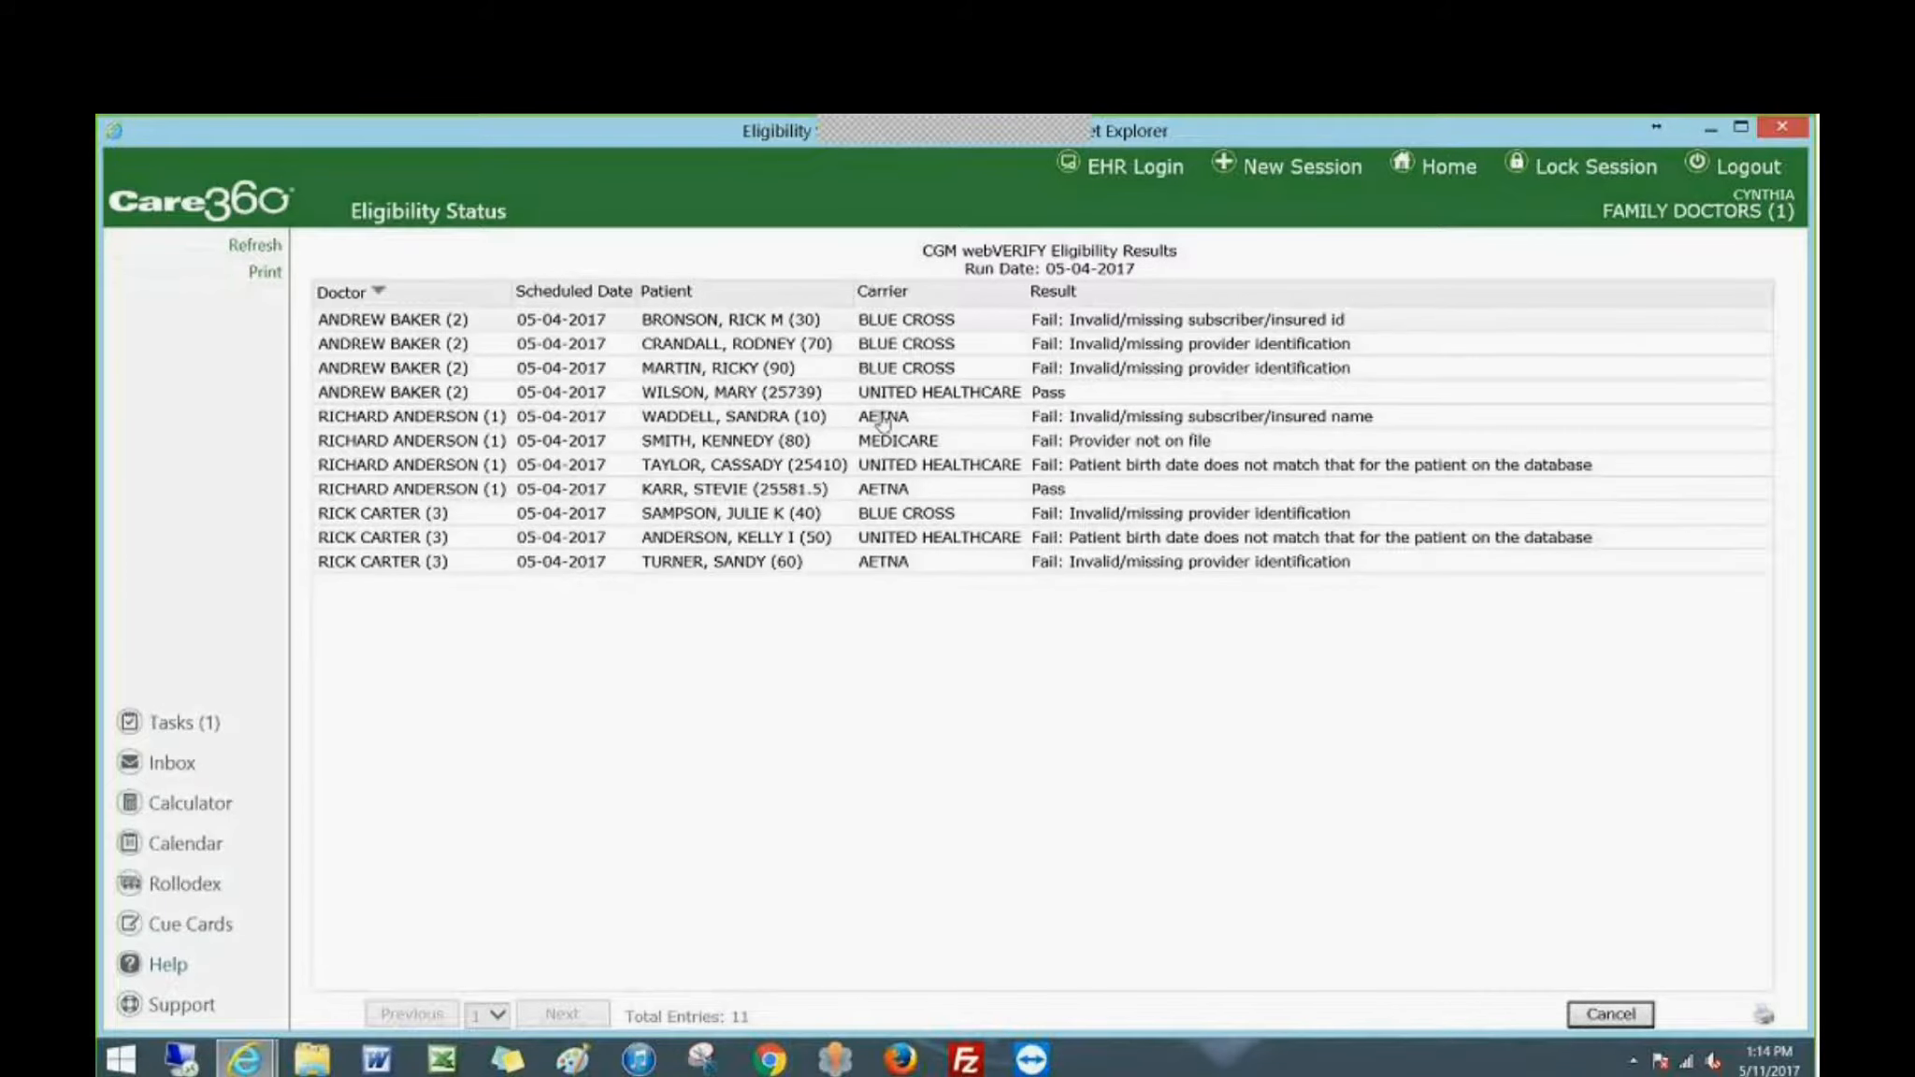
{"action": "left_click", "coordinate": [1052, 296]}
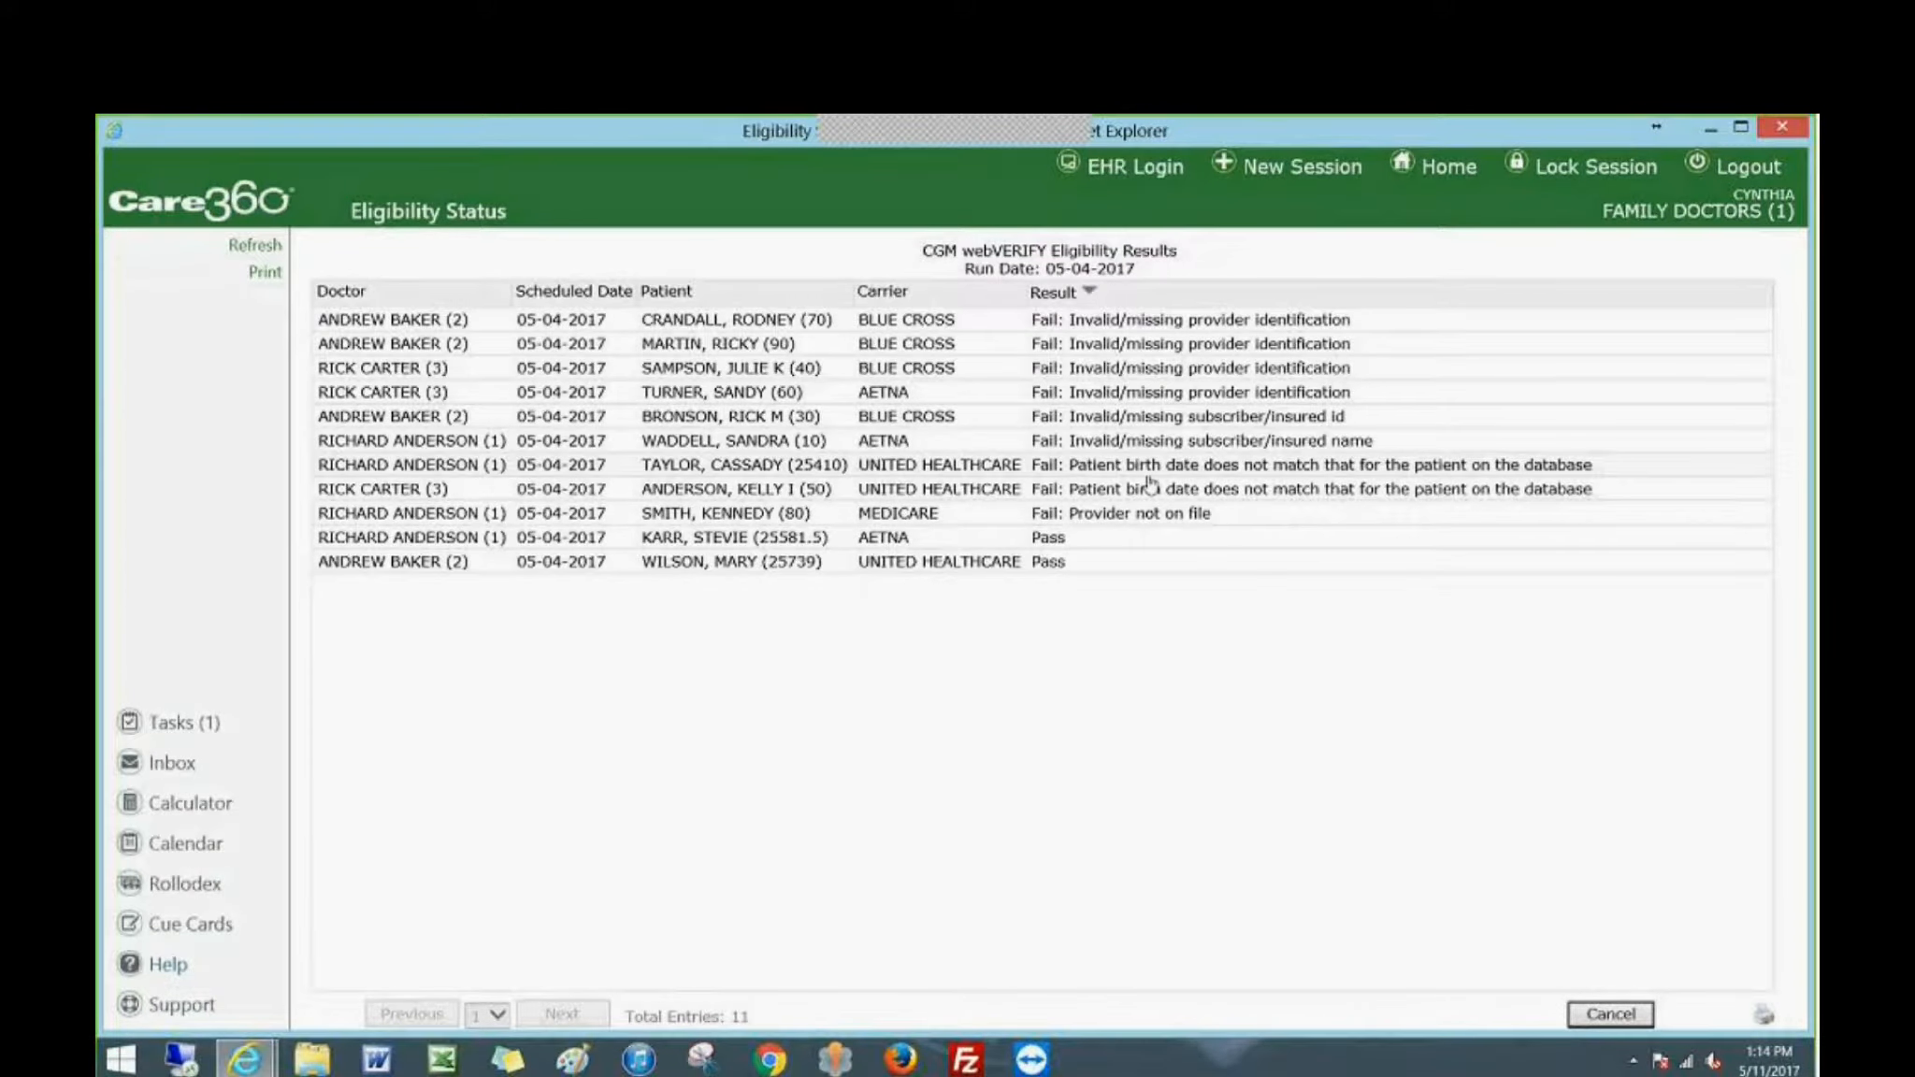
{"action": "left_click", "coordinate": [1605, 1017]}
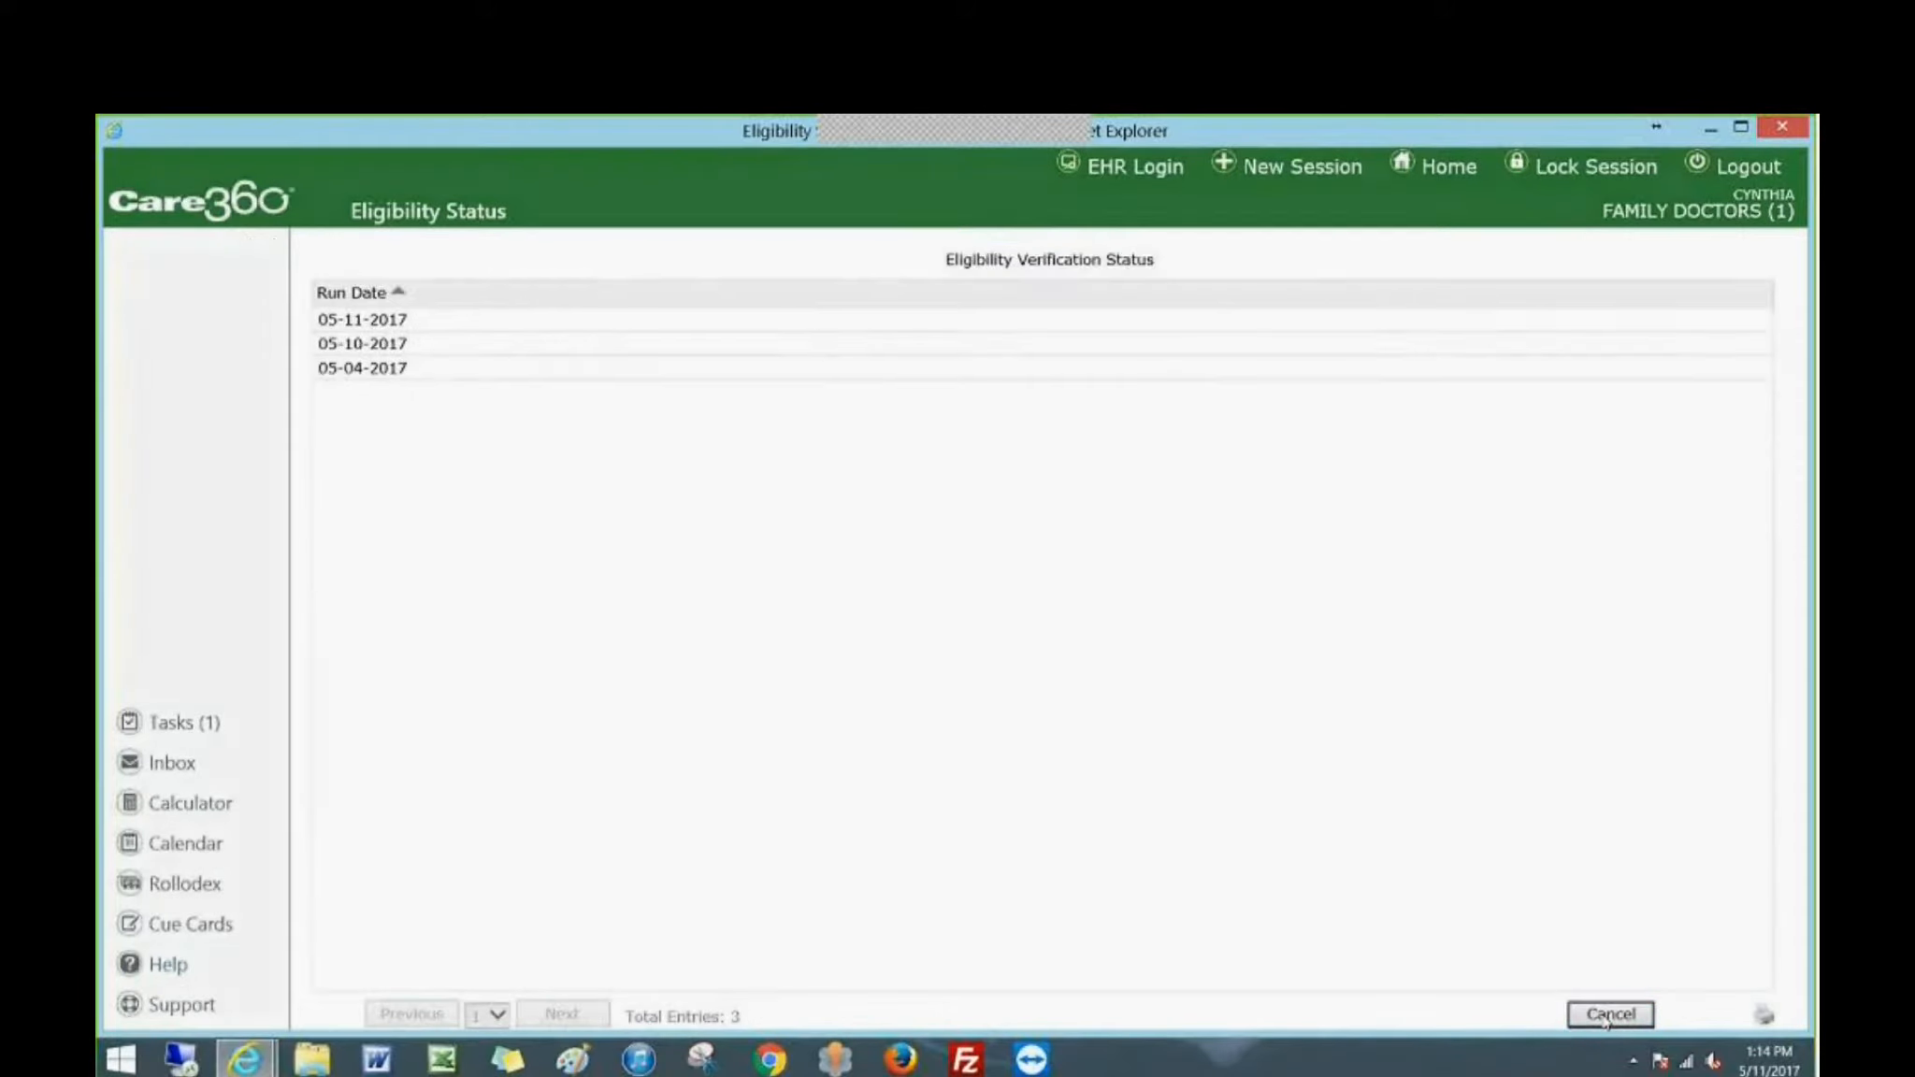
{"action": "left_click", "coordinate": [1605, 1017]}
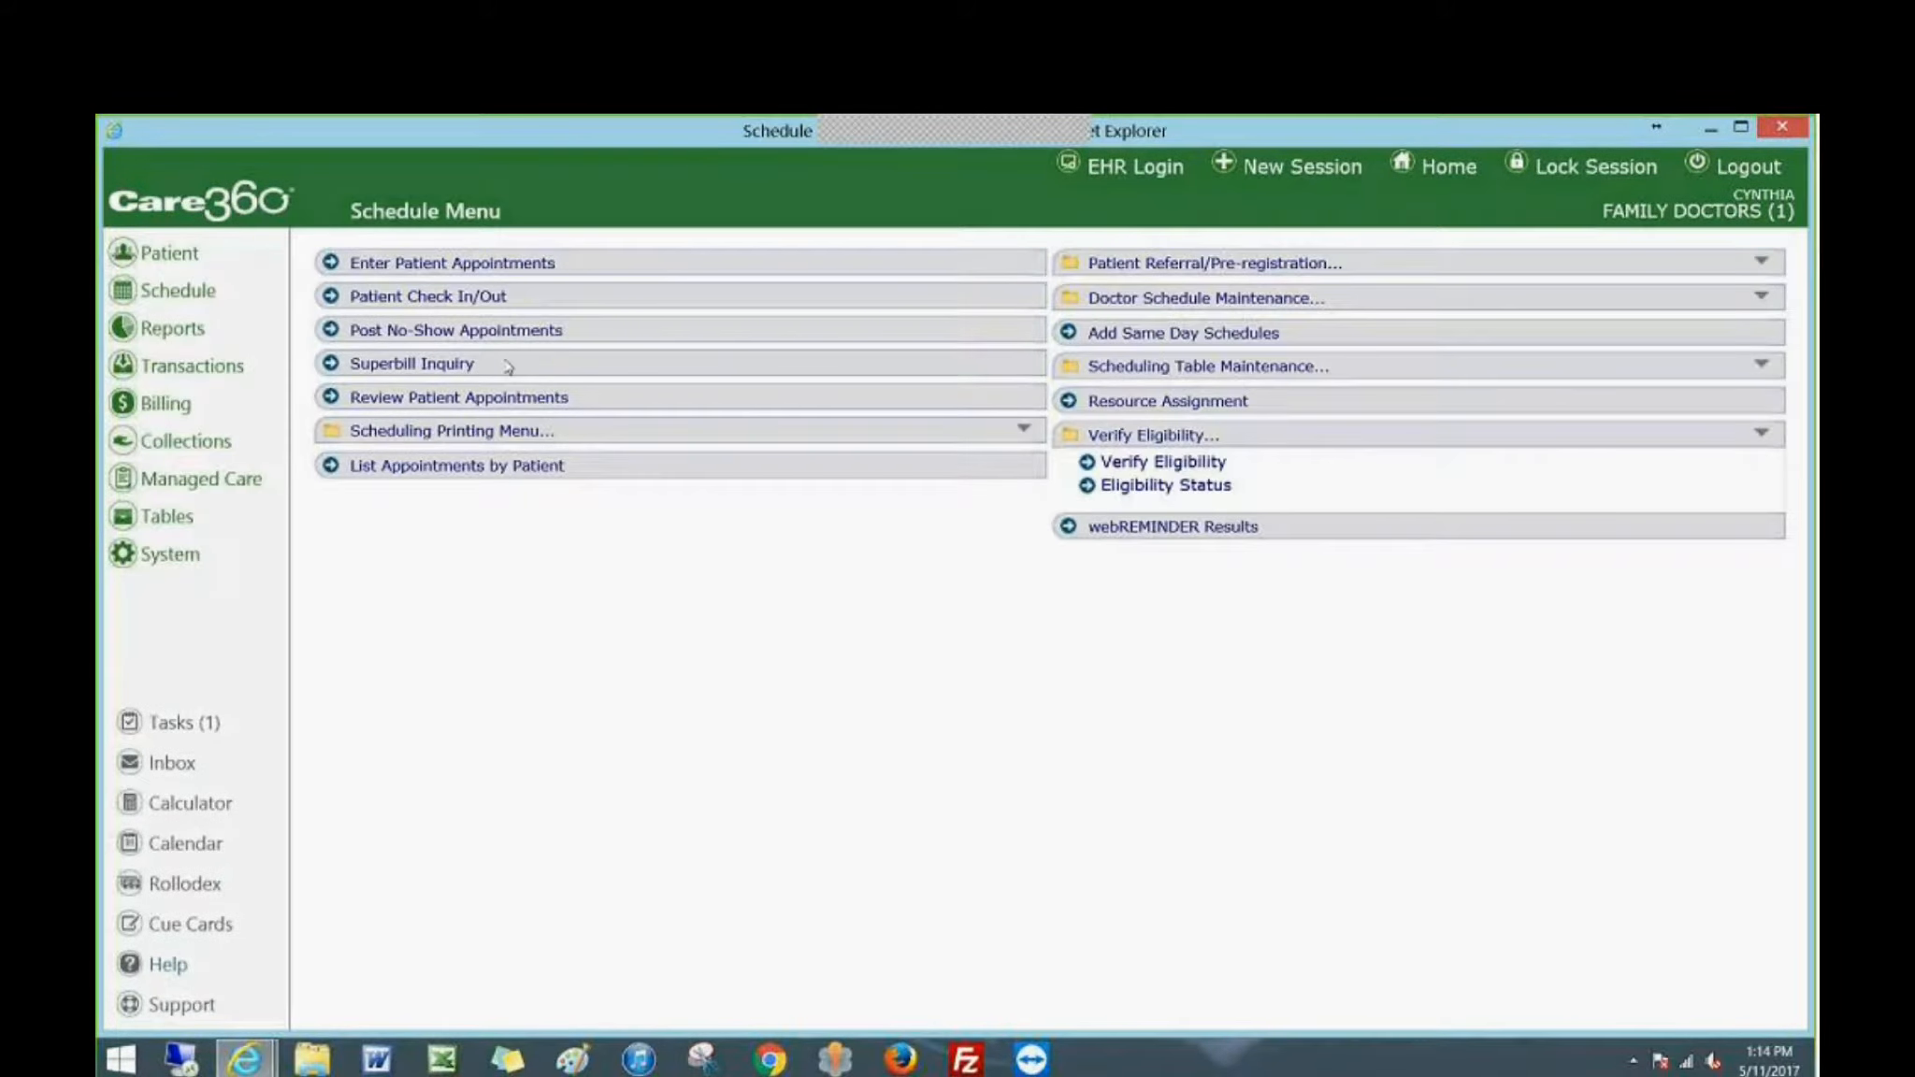
In patient appointment entry, search for last names starting with CAR and load the patient in billing group MED into the schedule.
{"action": "left_click", "coordinate": [425, 266]}
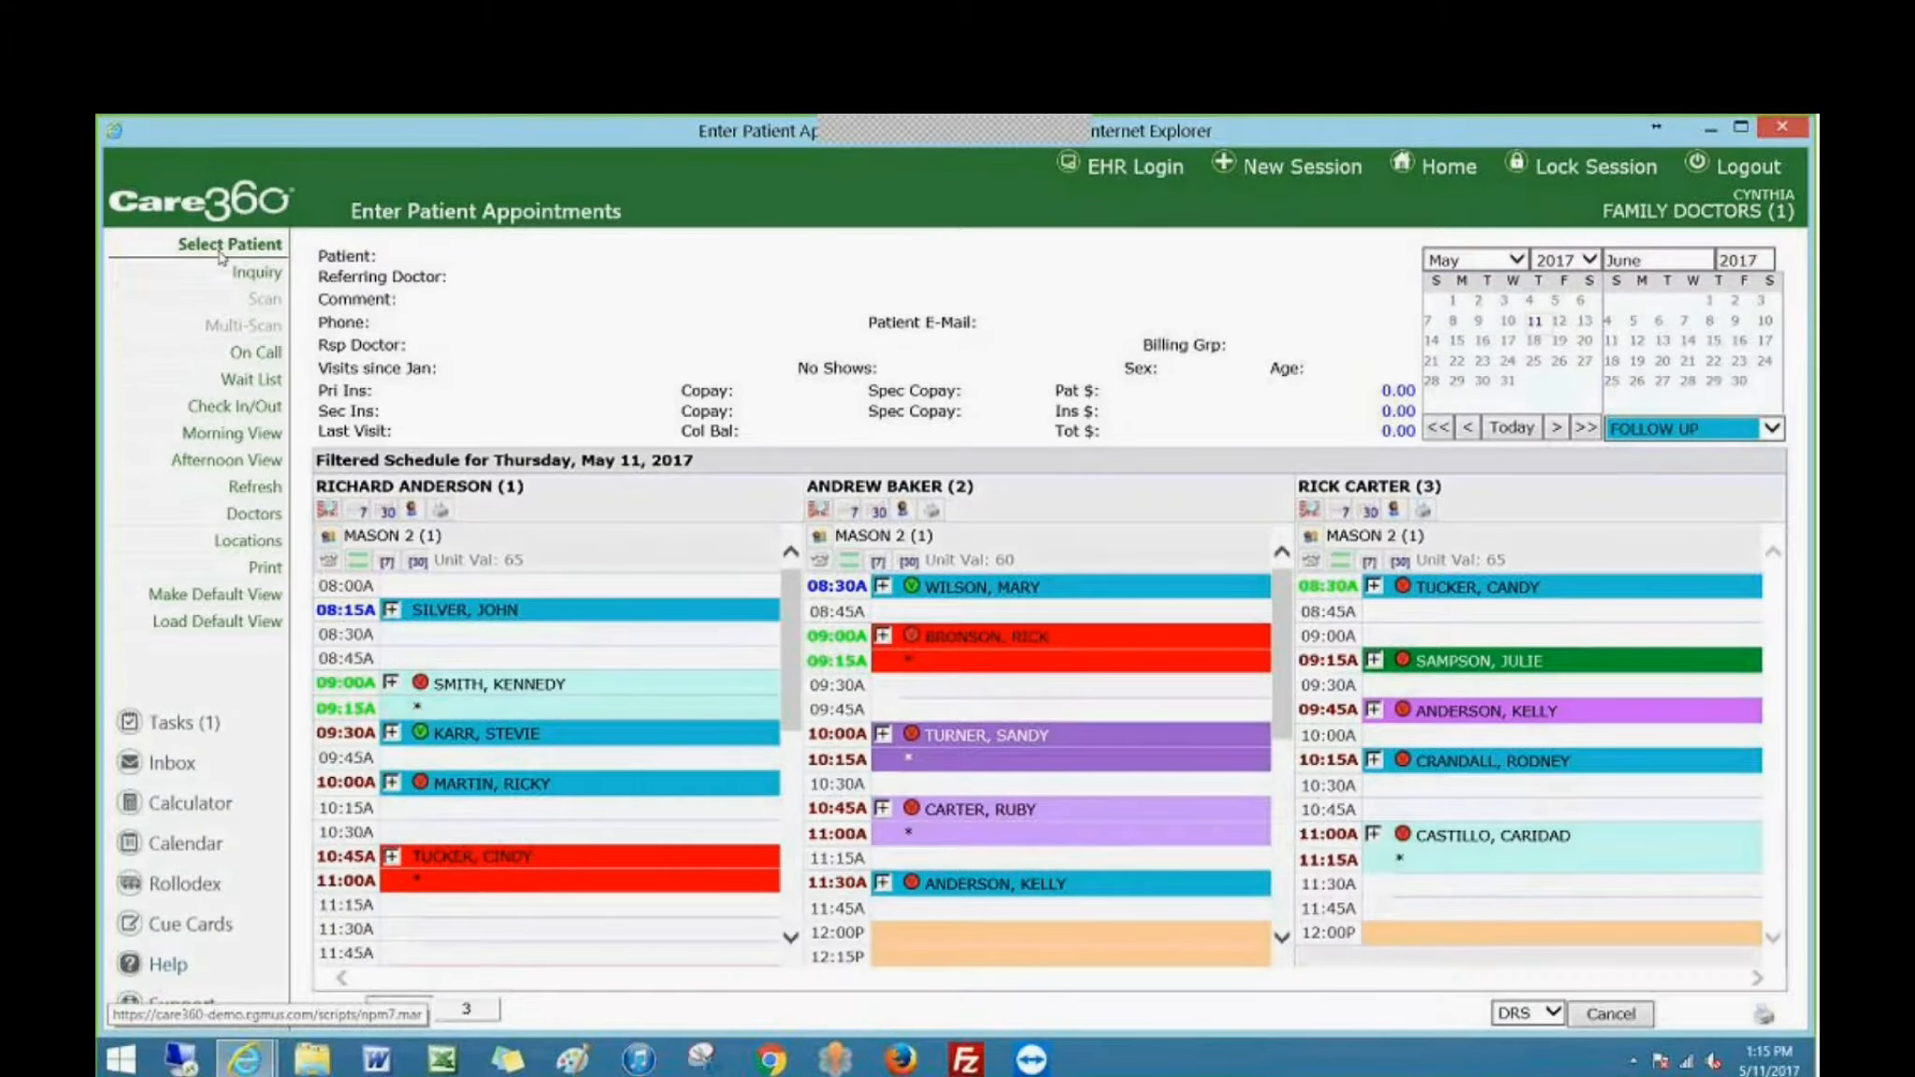
{"action": "left_click", "coordinate": [220, 248]}
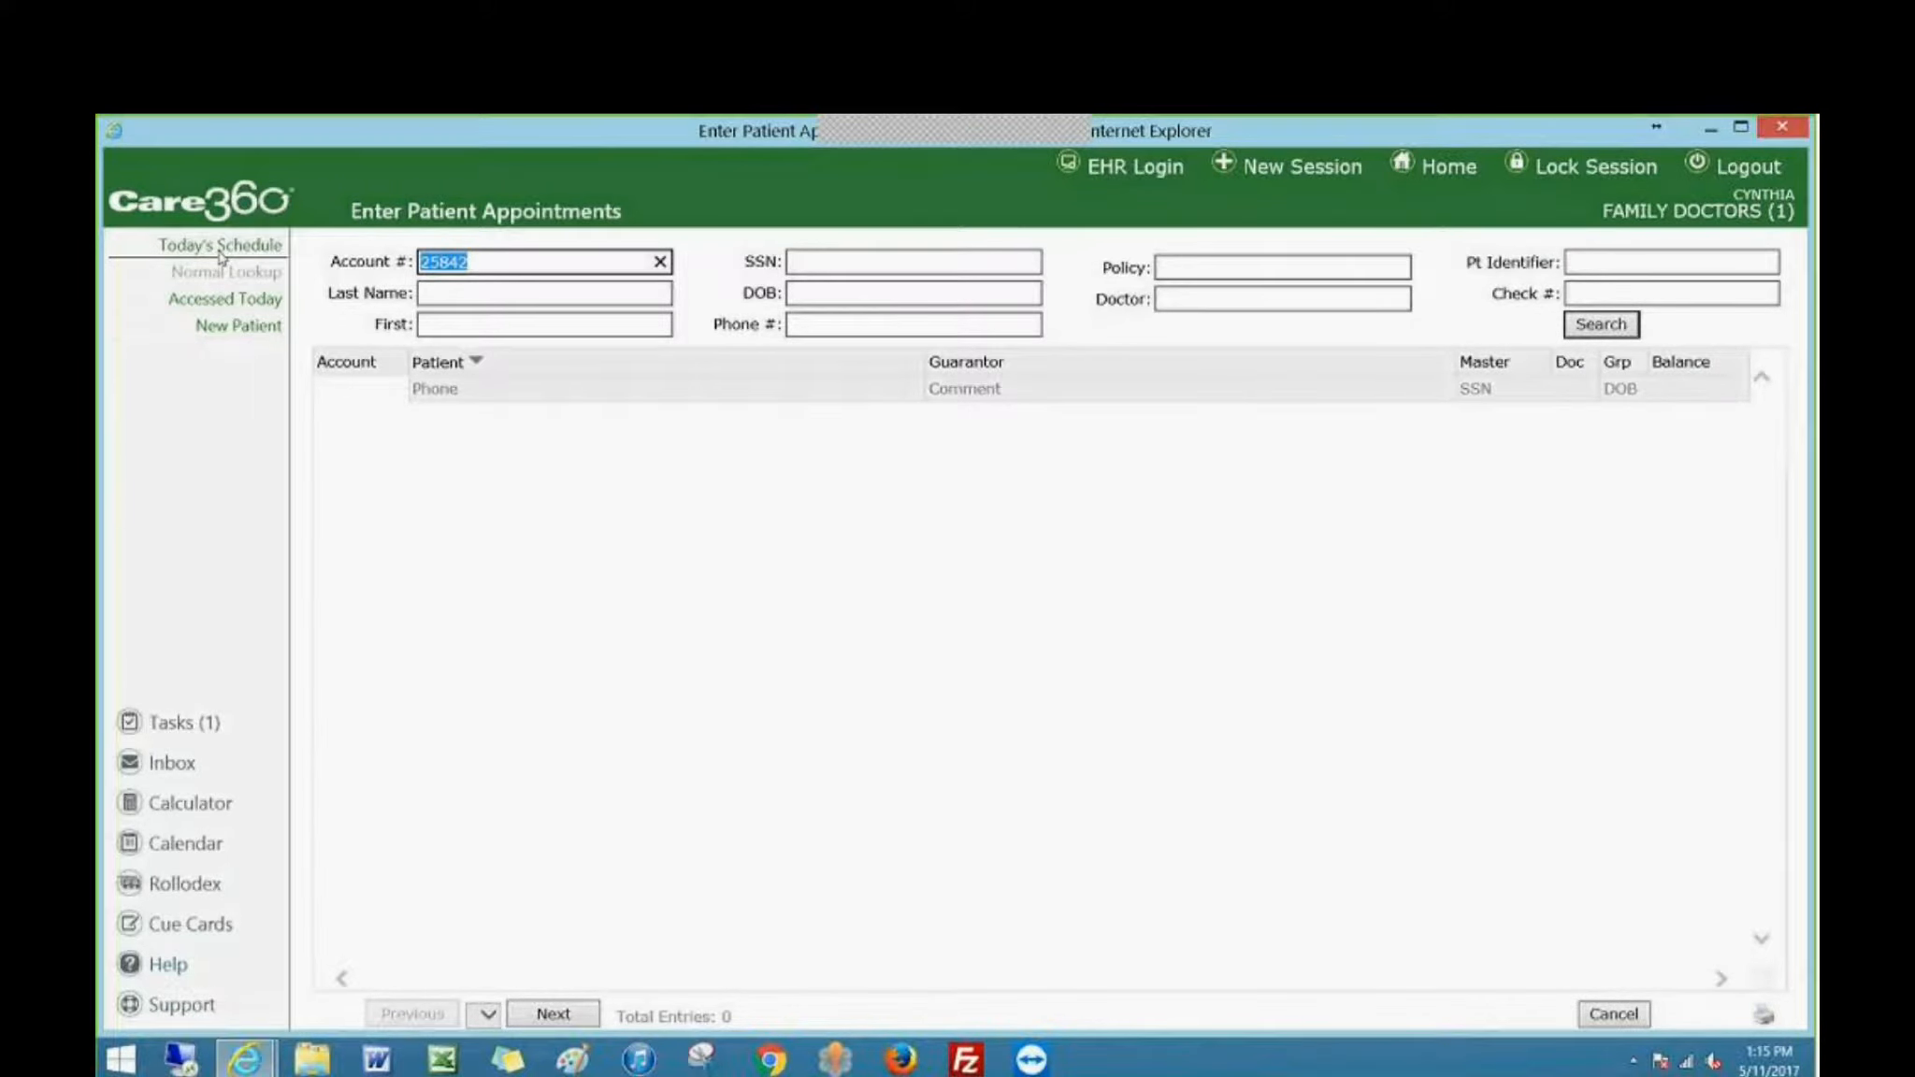
{"action": "key", "text": "BackSpace"}
{"action": "key", "text": "Tab"}
{"action": "type", "text": "CAR"}
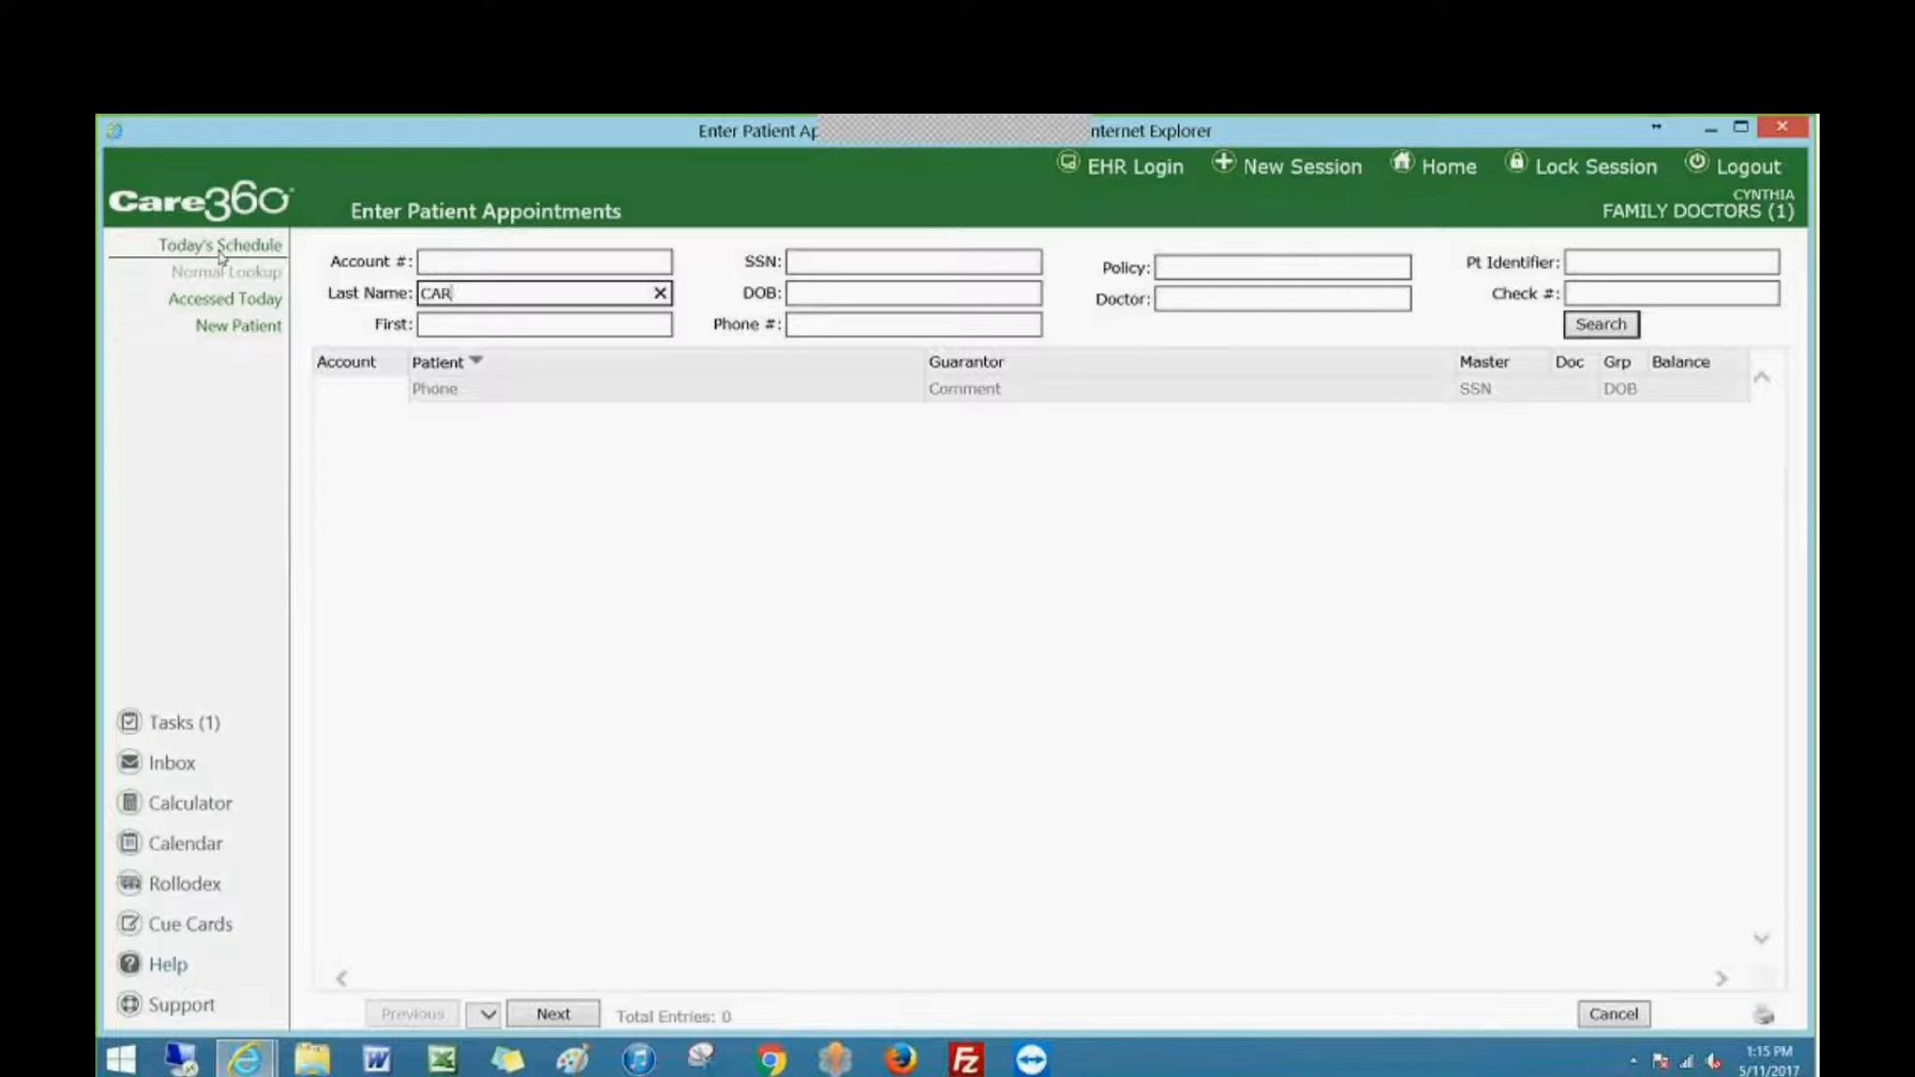
{"action": "key", "text": "Tab"}
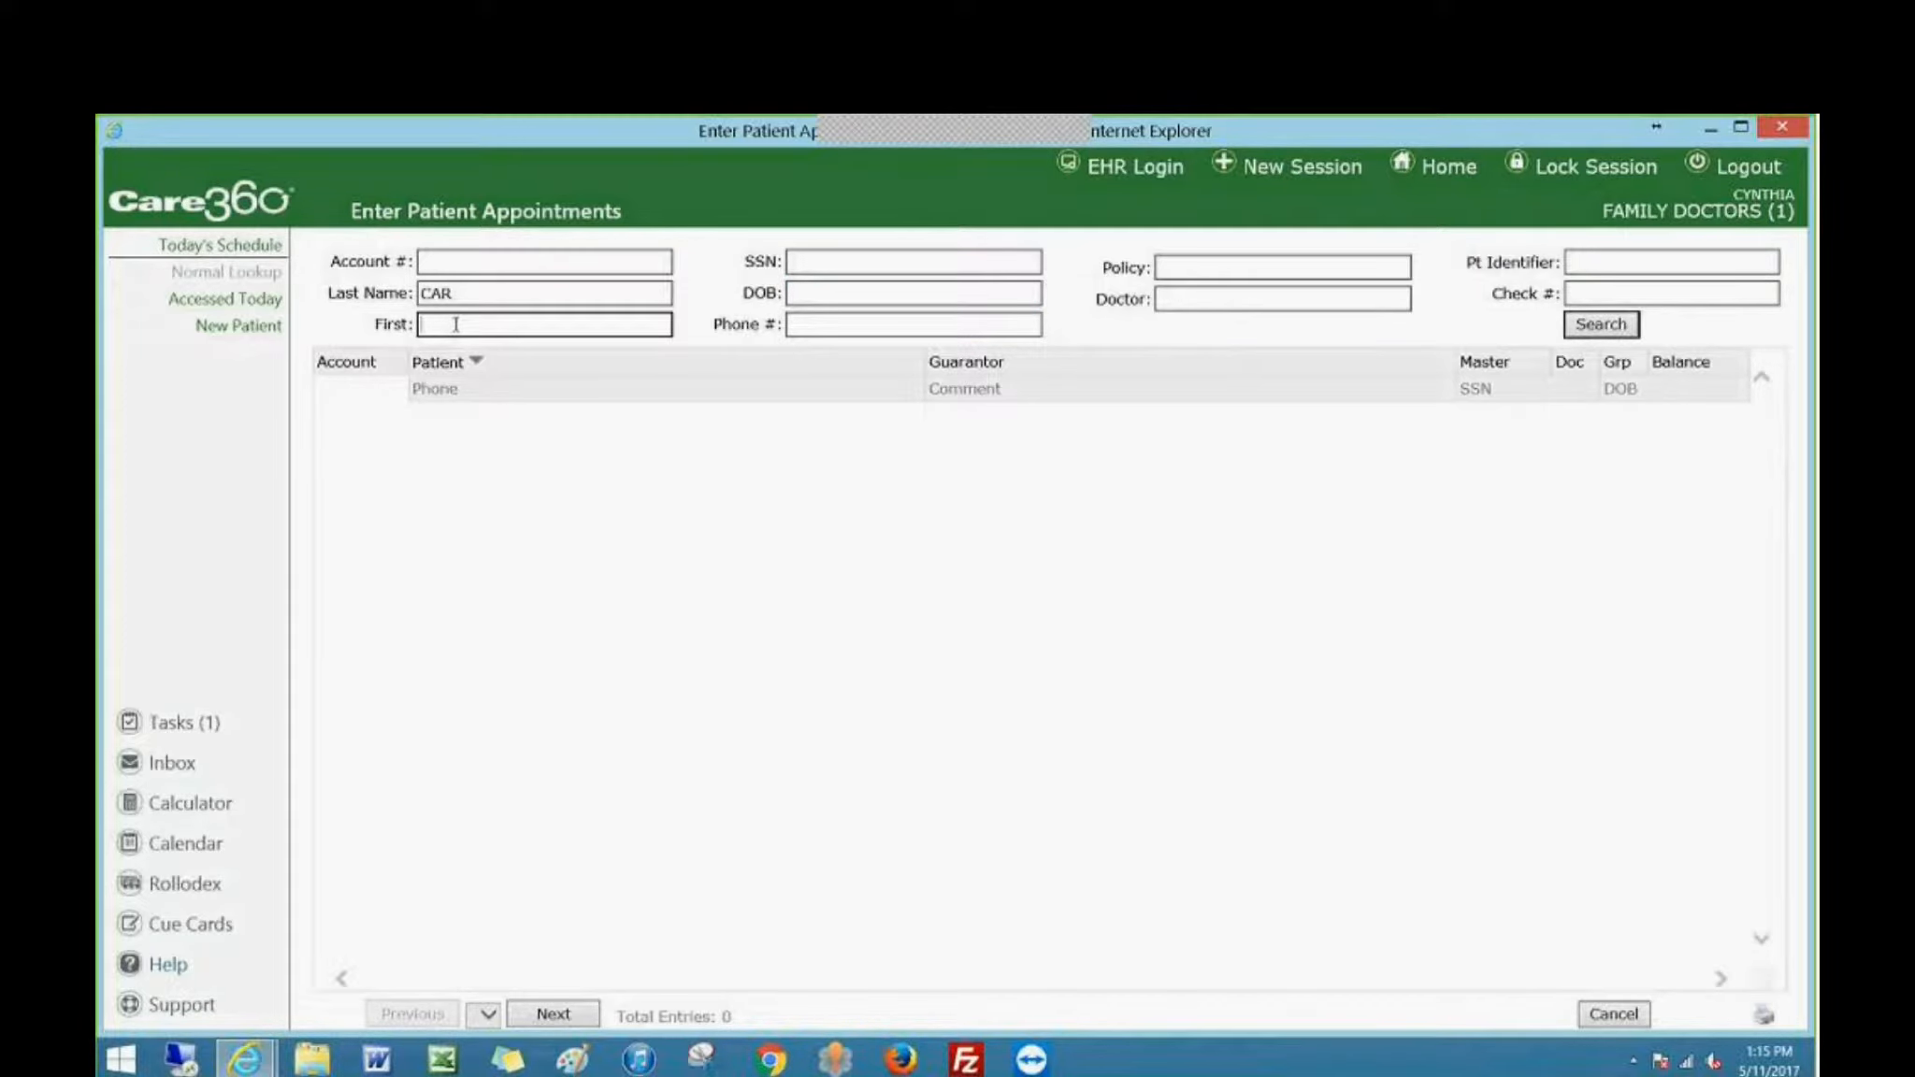
{"action": "key", "text": "Return"}
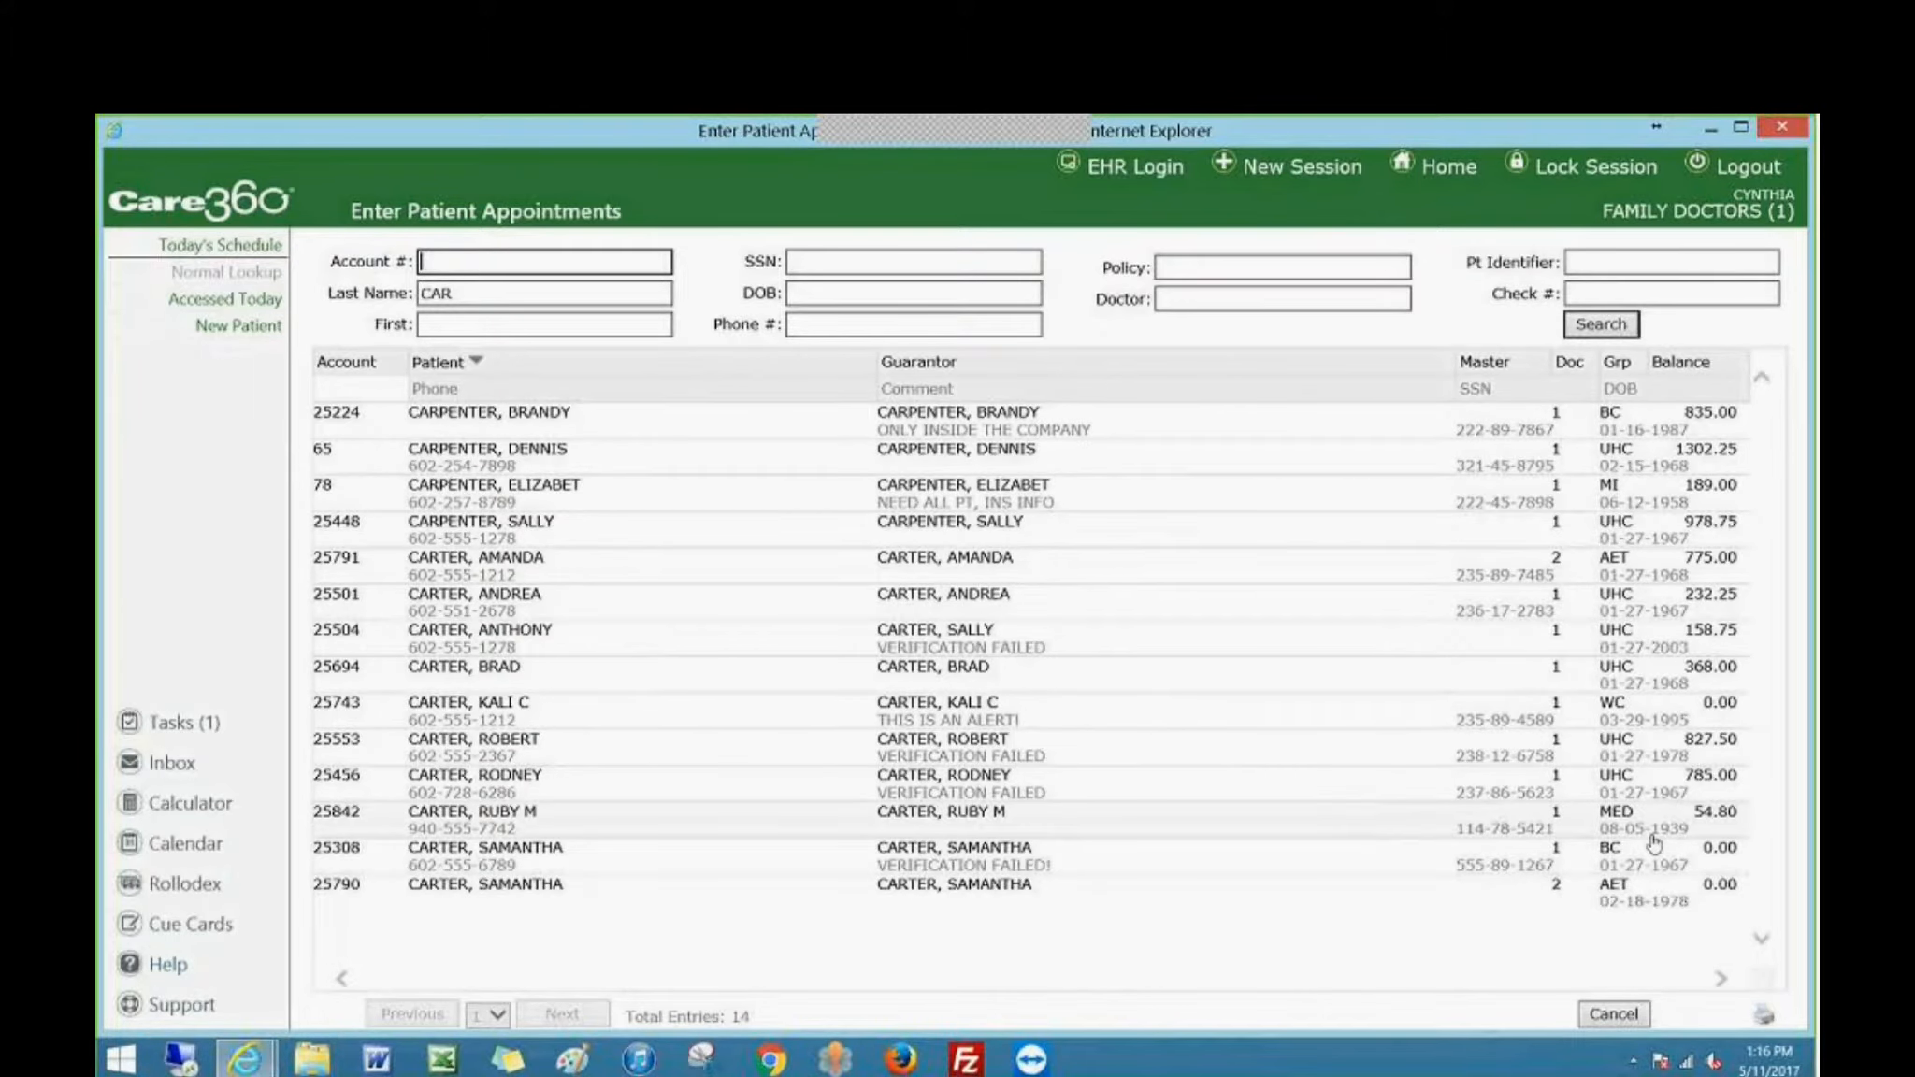
{"action": "left_click", "coordinate": [486, 820]}
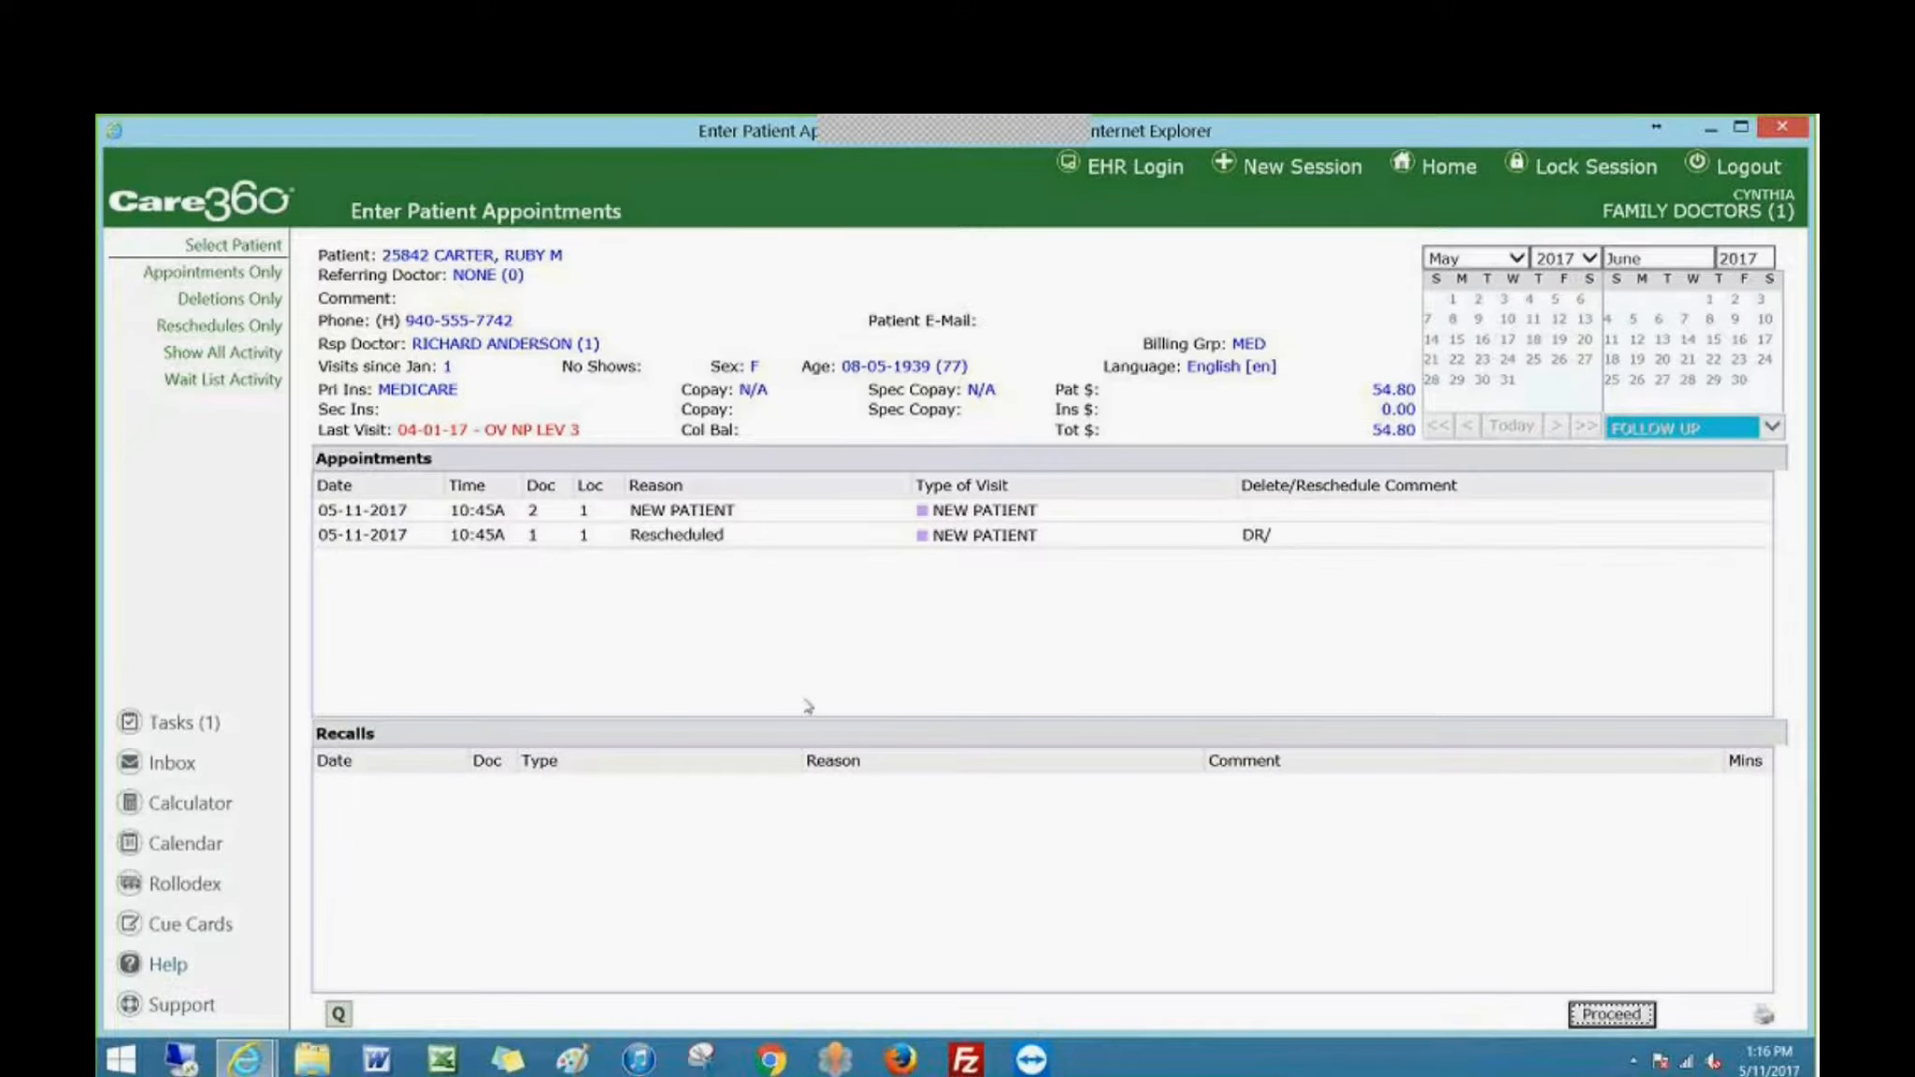
{"action": "left_click", "coordinate": [1610, 1014]}
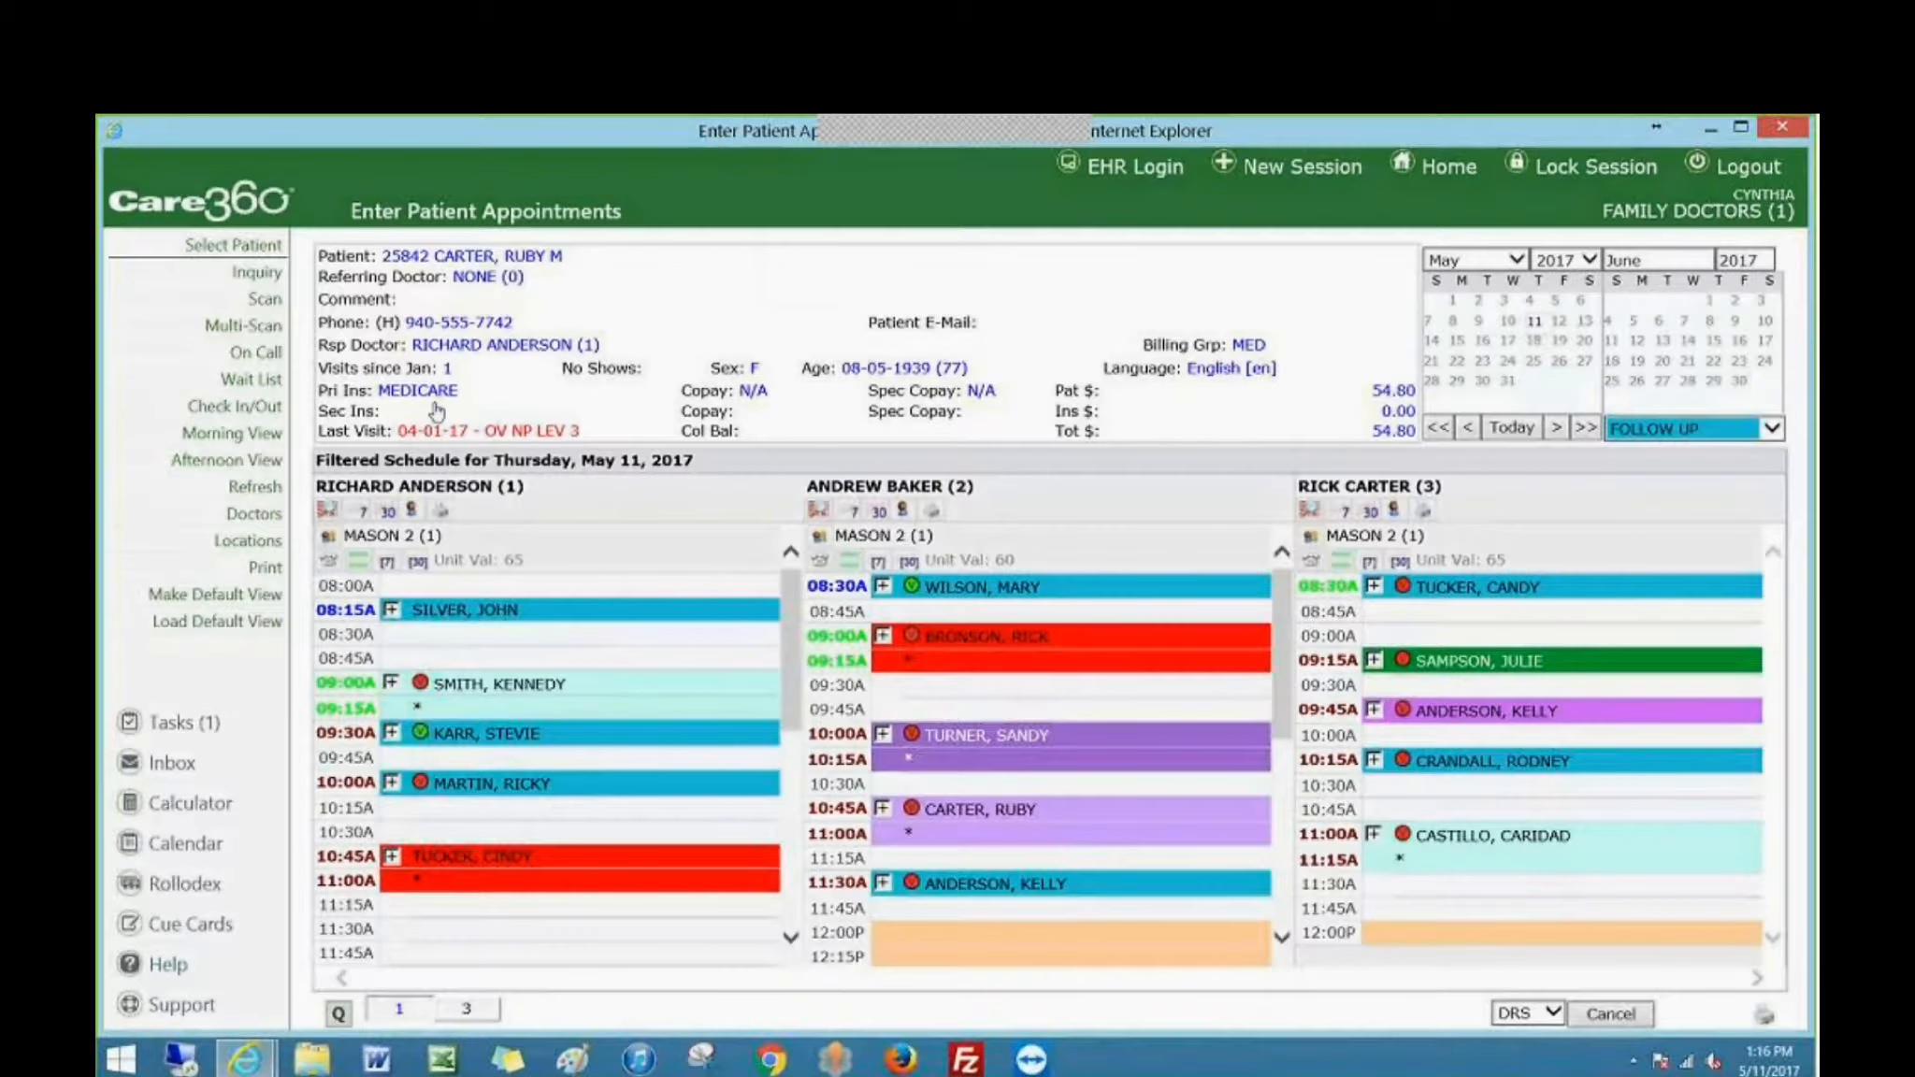
Review the patient's demographics and primary Medicare insurance policy, and return to the appointment schedule.
{"action": "left_click", "coordinate": [570, 413]}
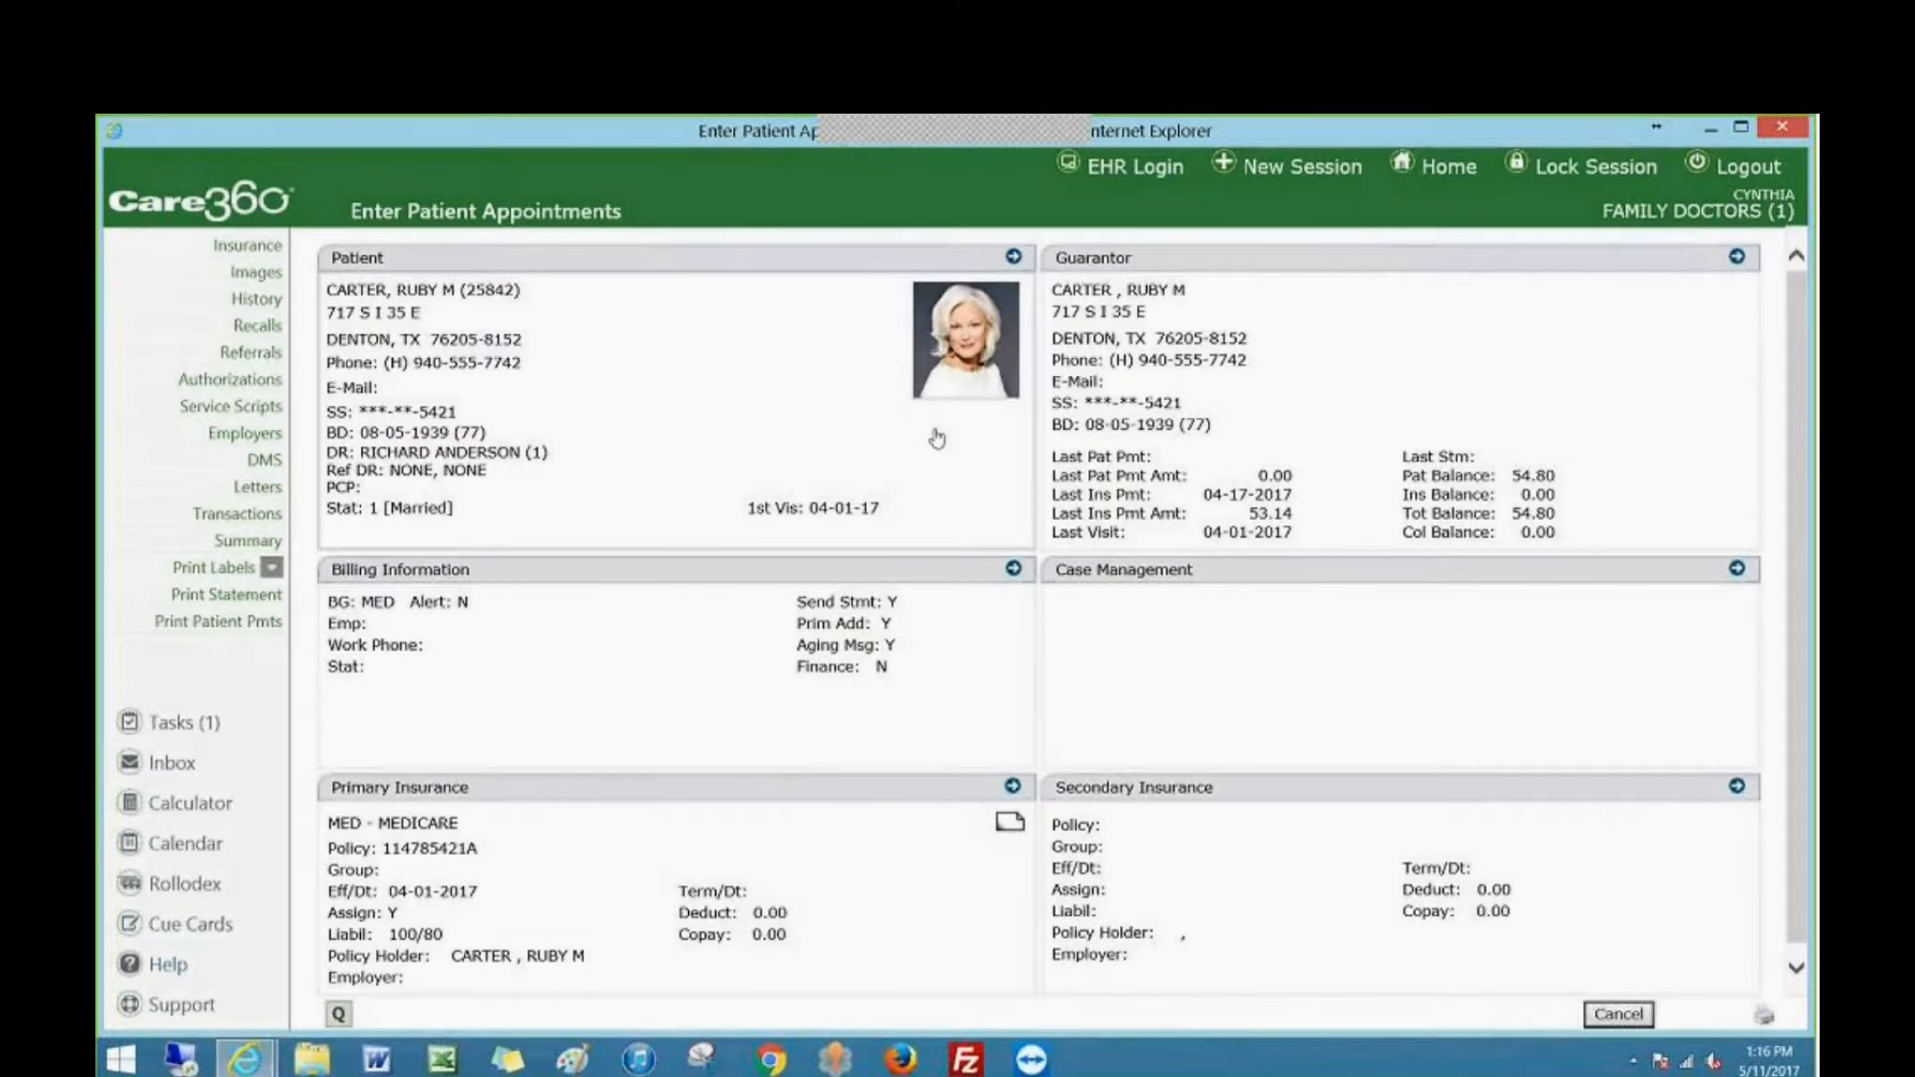
{"action": "left_click", "coordinate": [771, 859]}
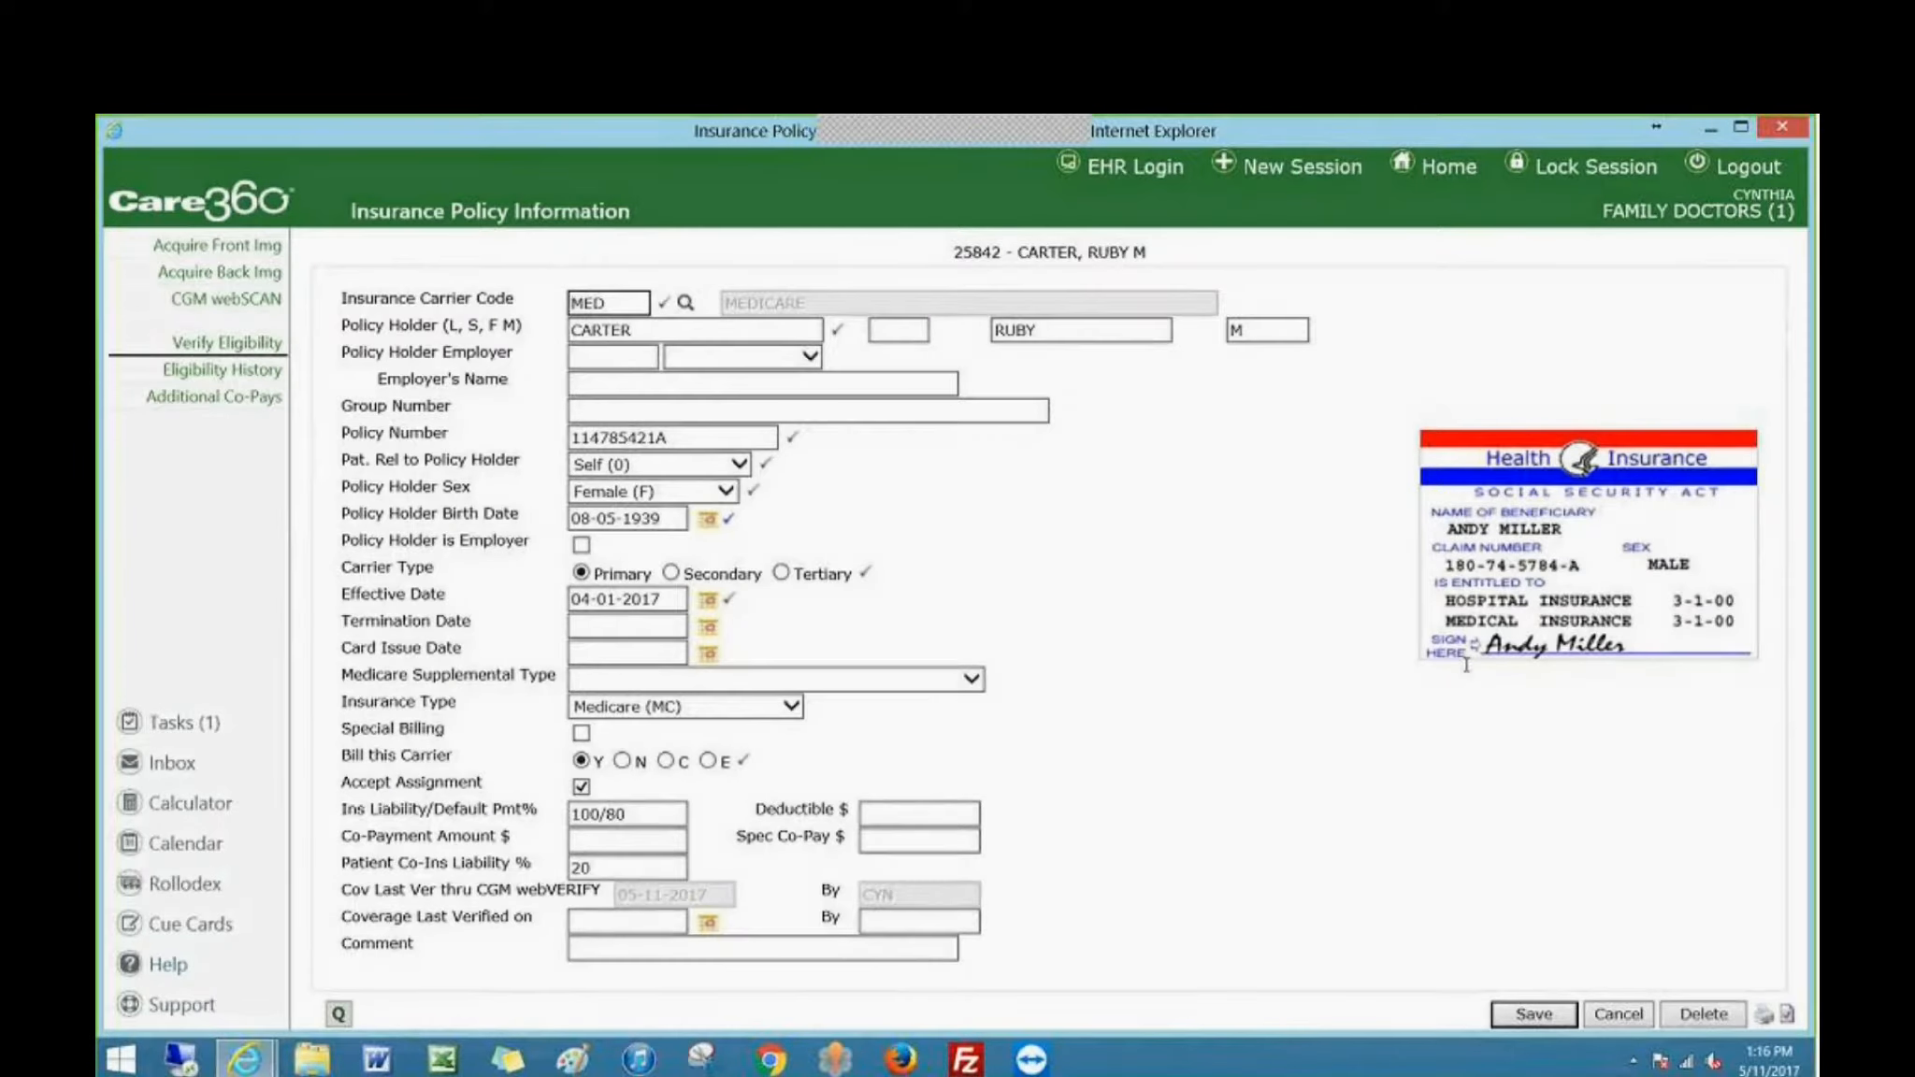
{"action": "left_click", "coordinate": [639, 327]}
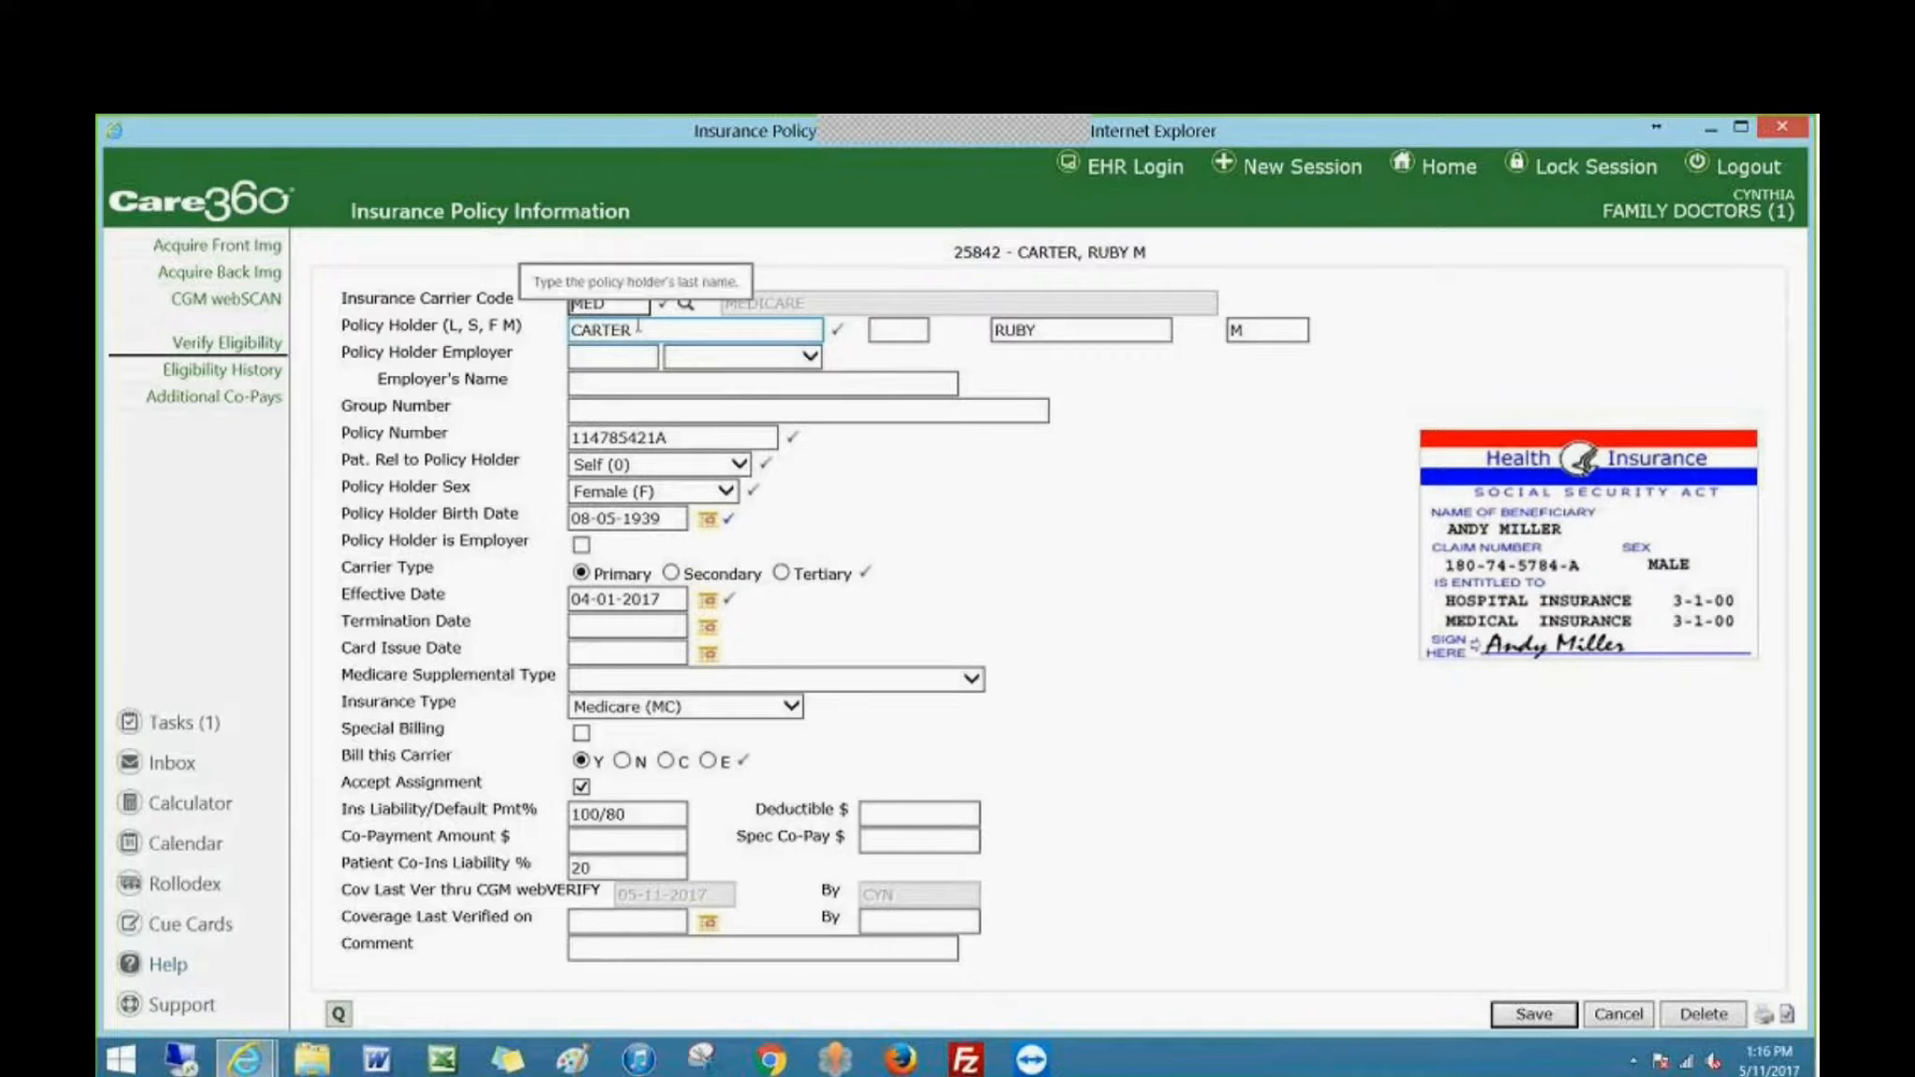
{"action": "left_click", "coordinate": [1623, 1015]}
{"action": "left_click", "coordinate": [1621, 1014]}
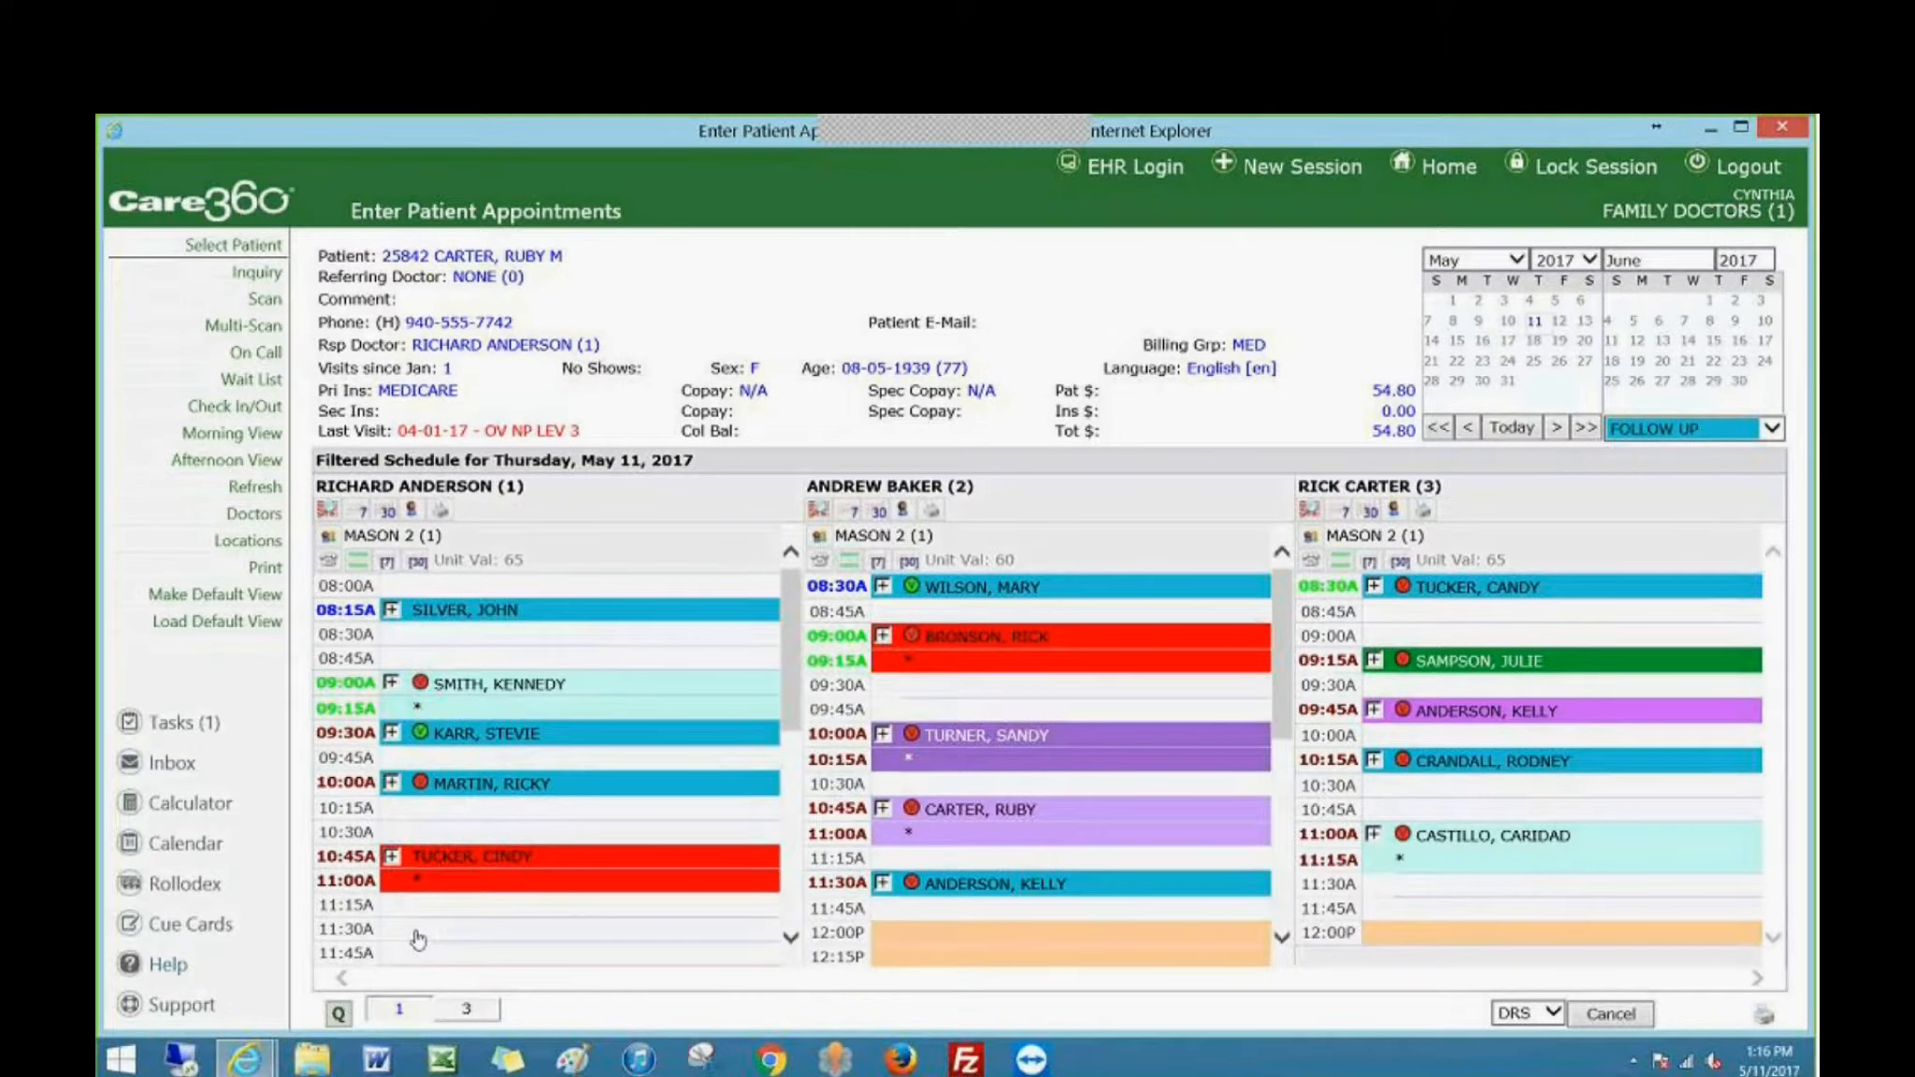
Start an 11:30 AM appointment on May 11, 2017 with visit type FOLLOW UP (FU), and discard it unsaved.
{"action": "left_click", "coordinate": [418, 939]}
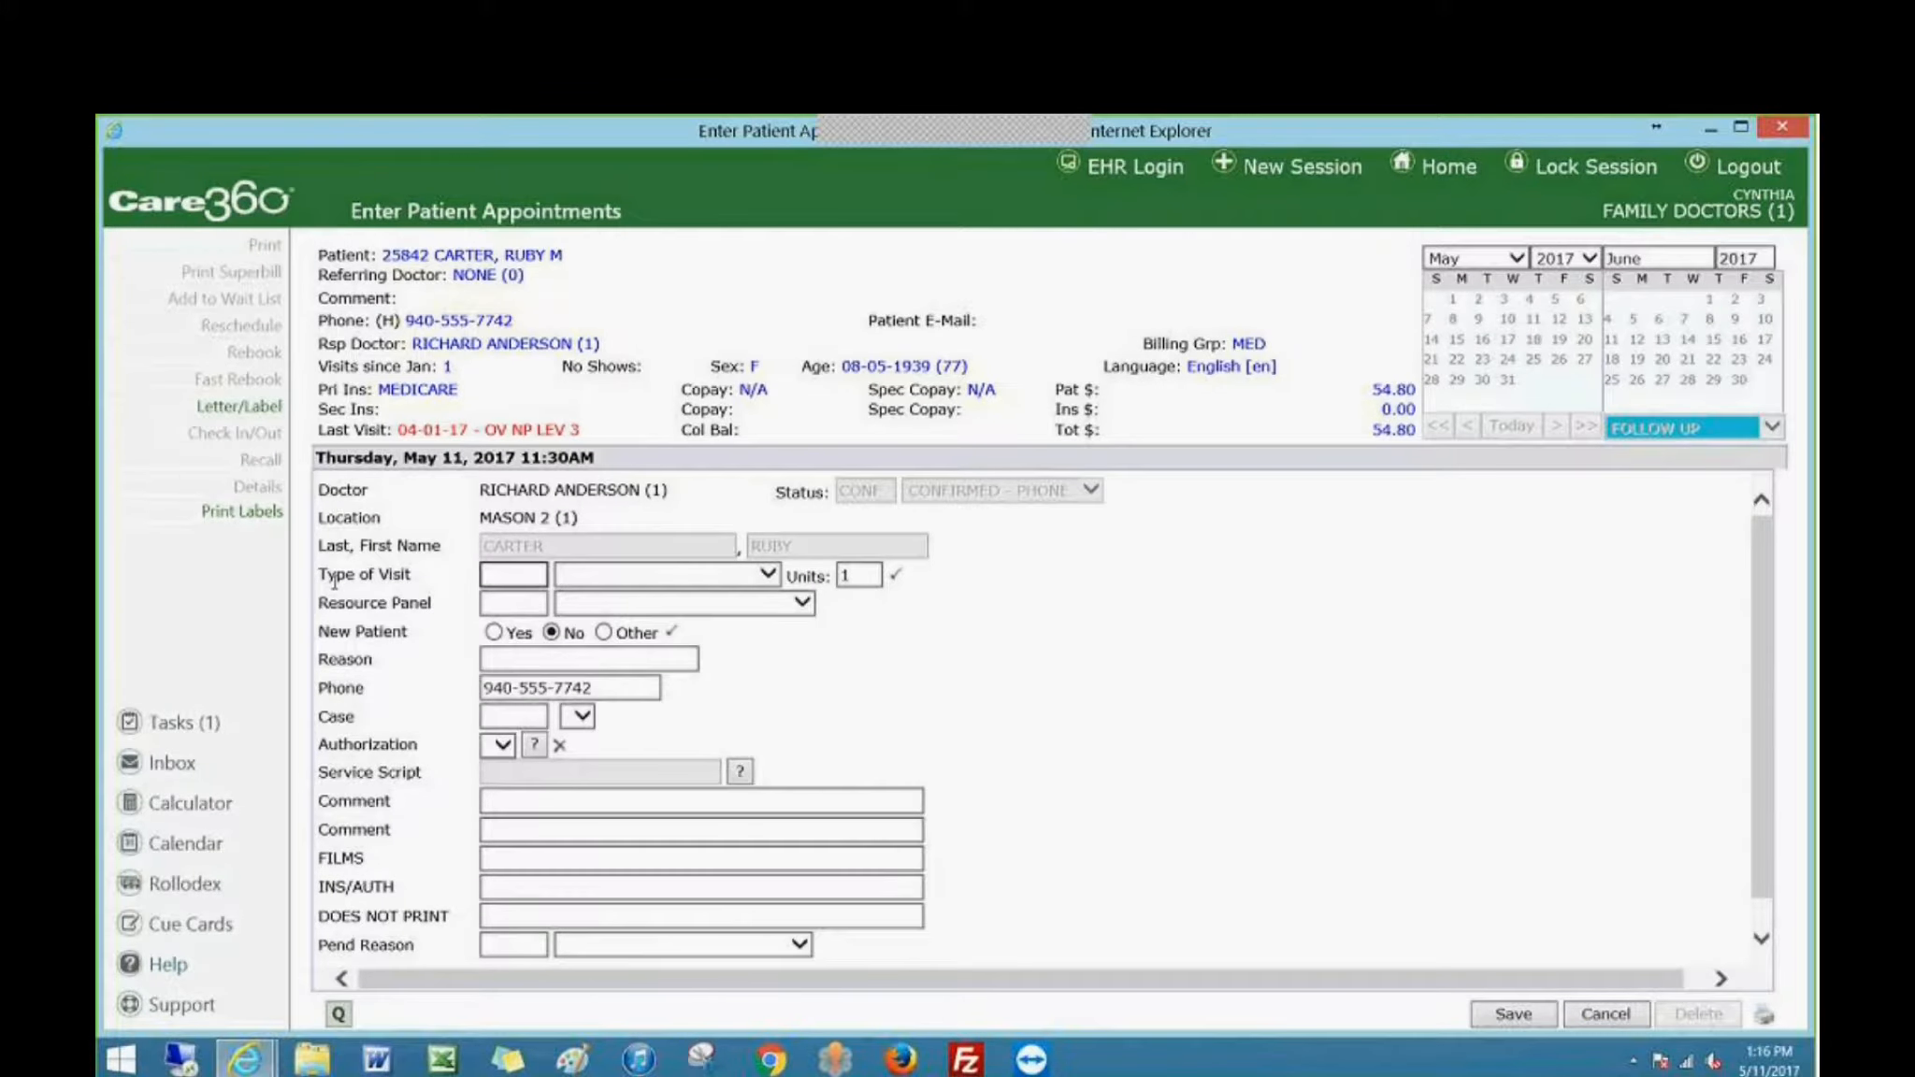
{"action": "left_click", "coordinate": [767, 578]}
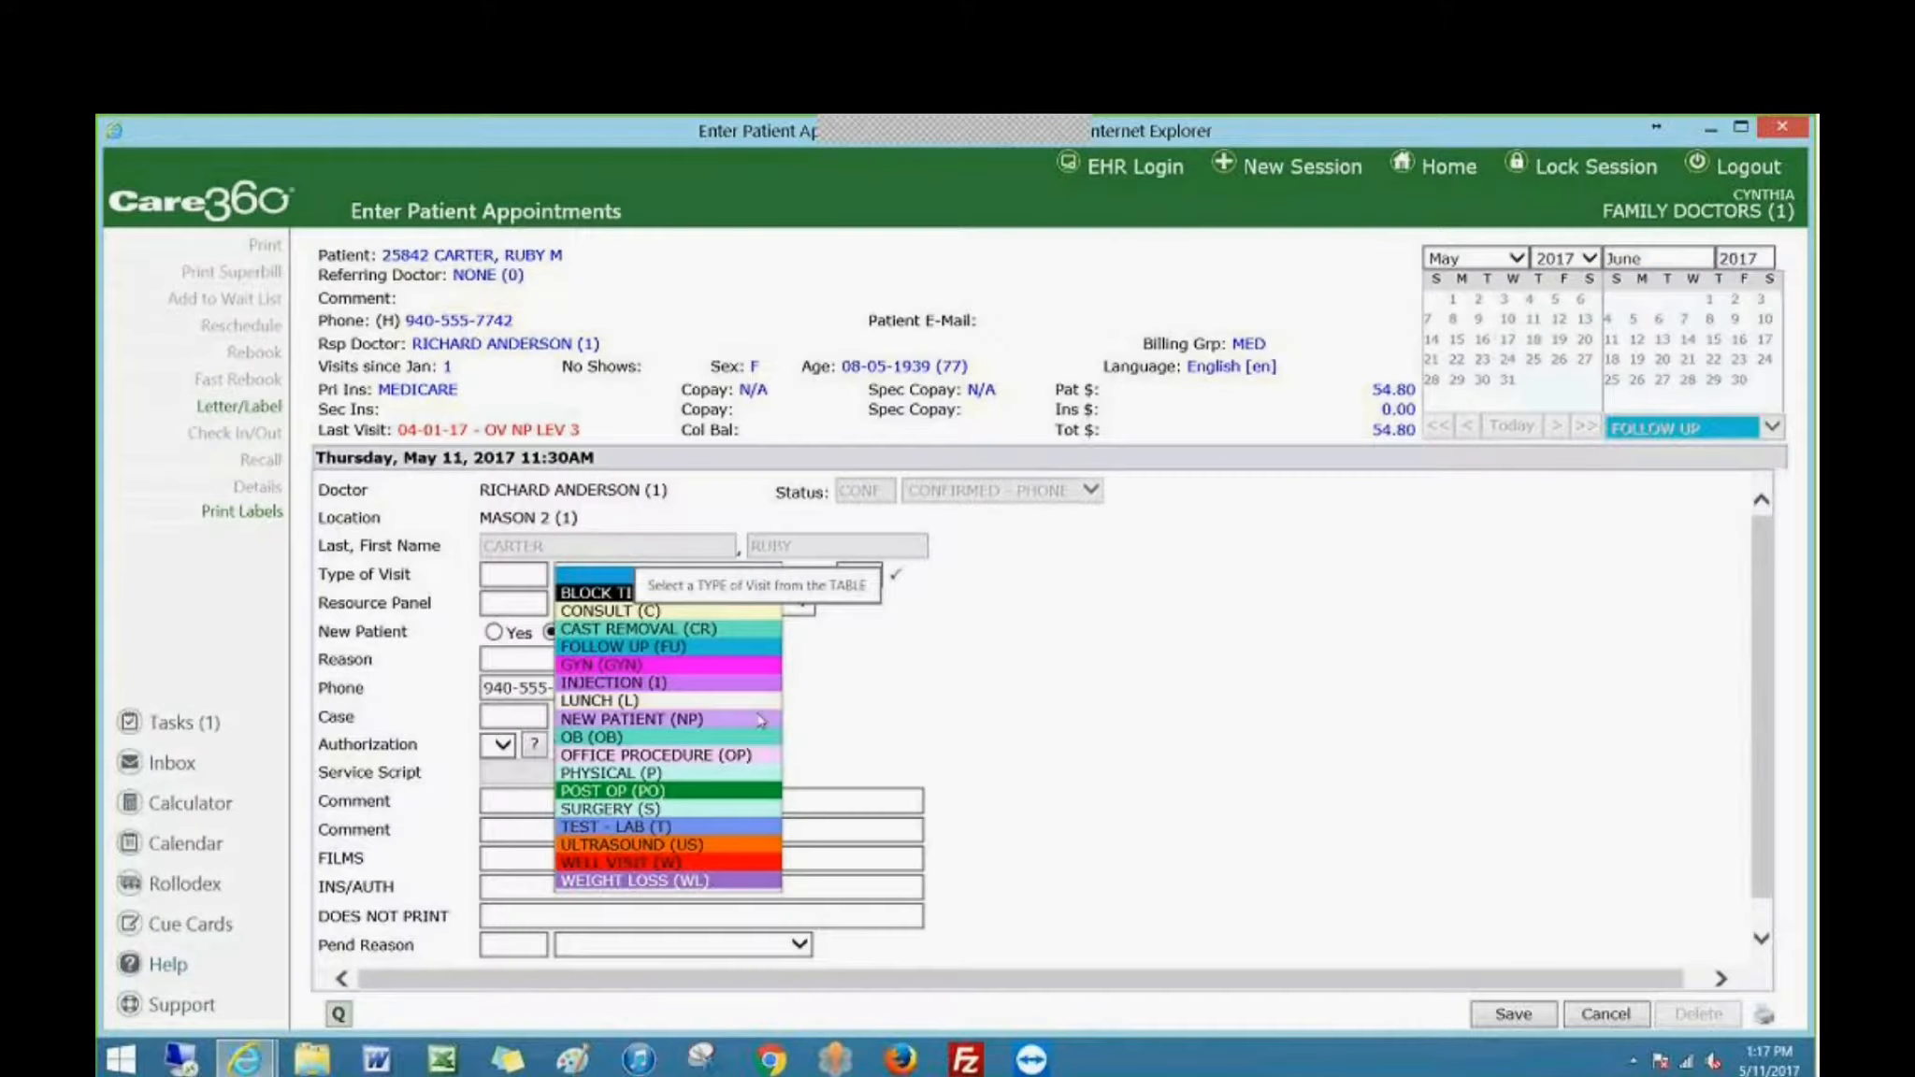
{"action": "left_click", "coordinate": [716, 649]}
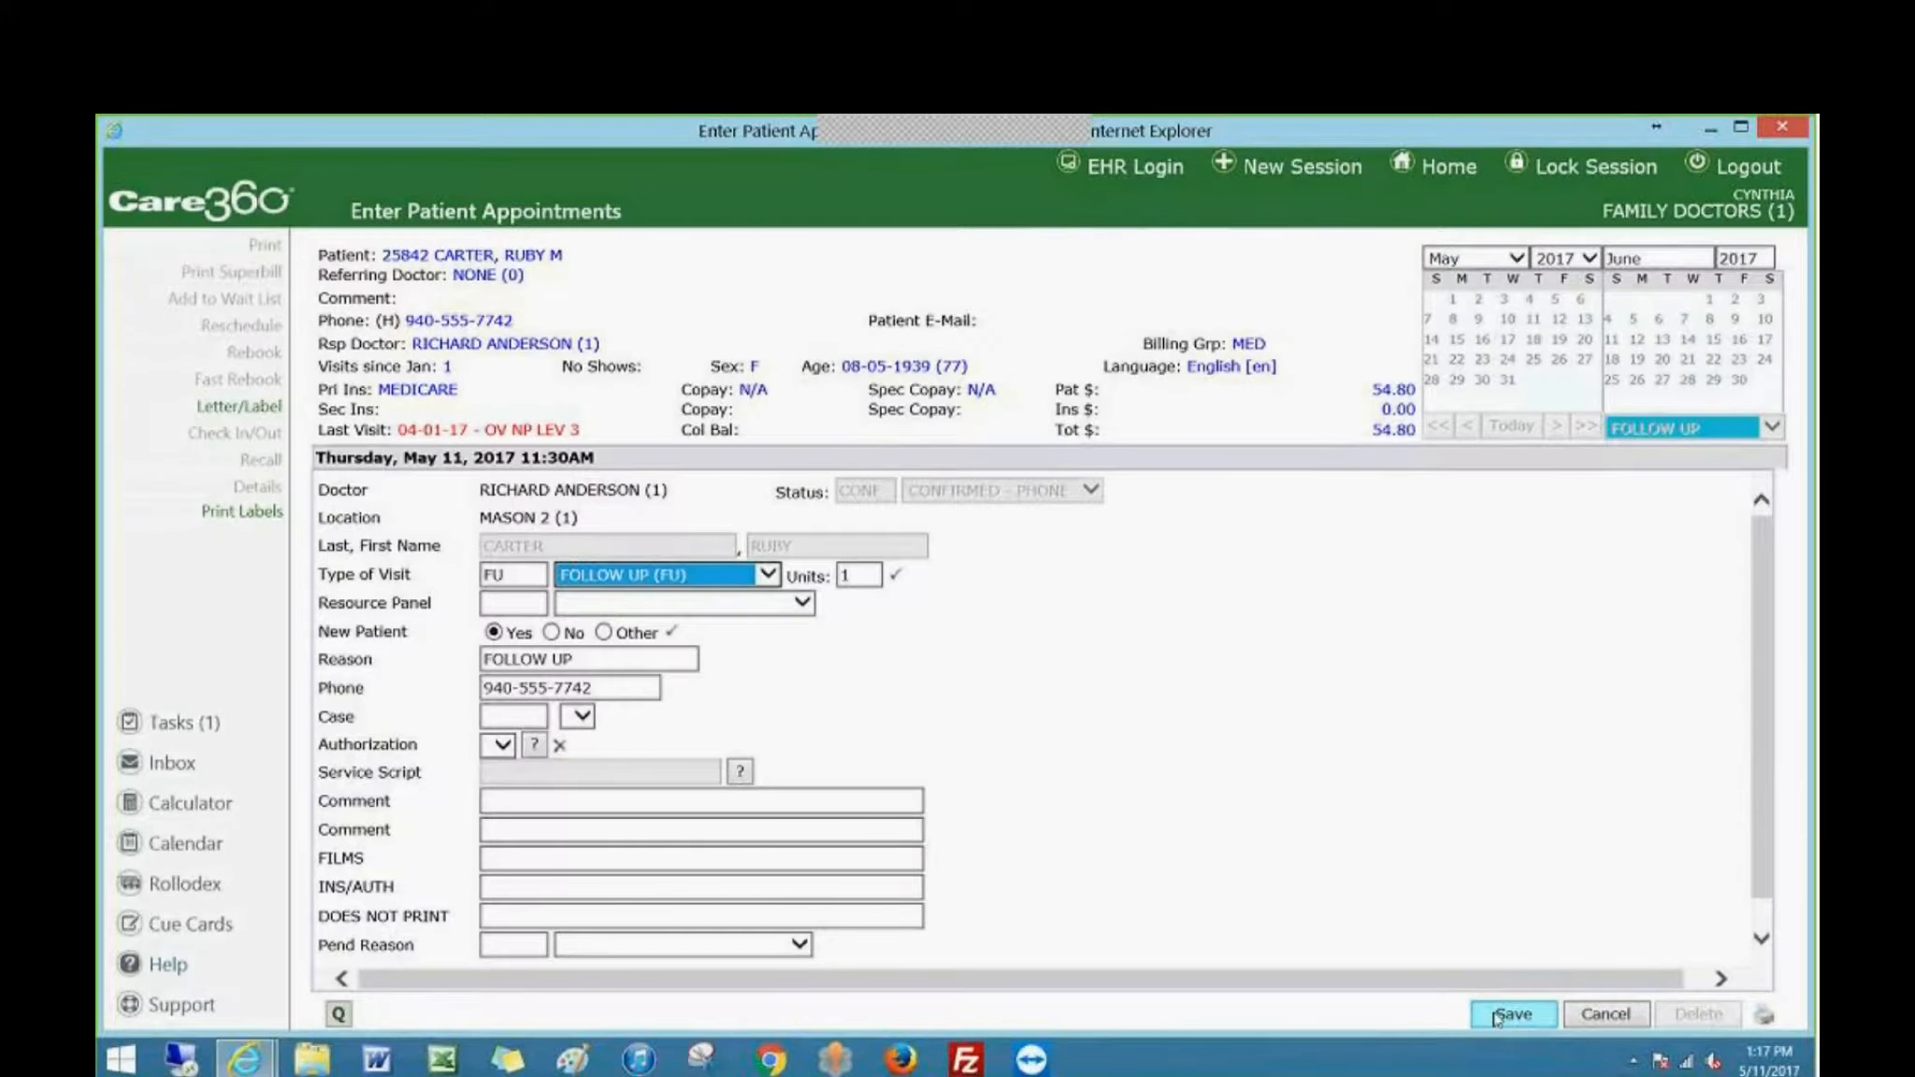
{"action": "left_click", "coordinate": [1604, 1016]}
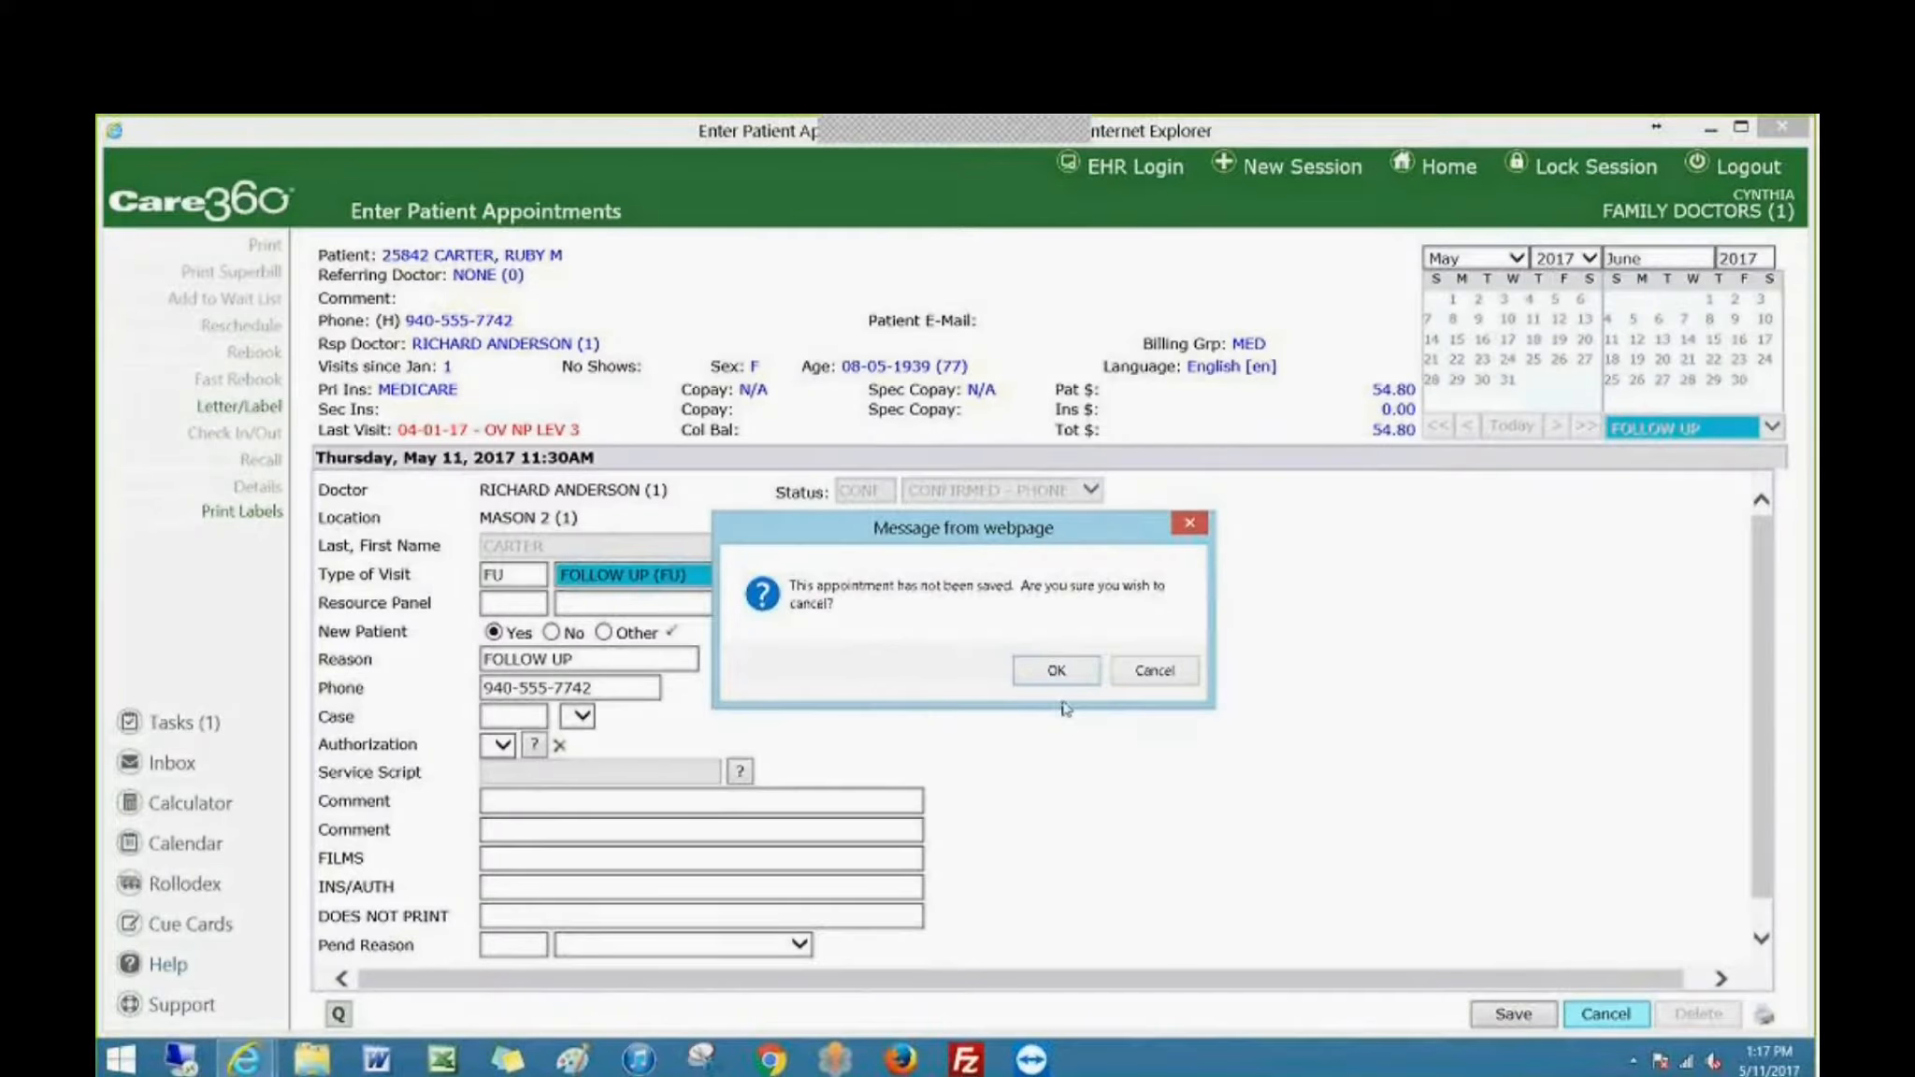
{"action": "left_click", "coordinate": [1056, 671]}
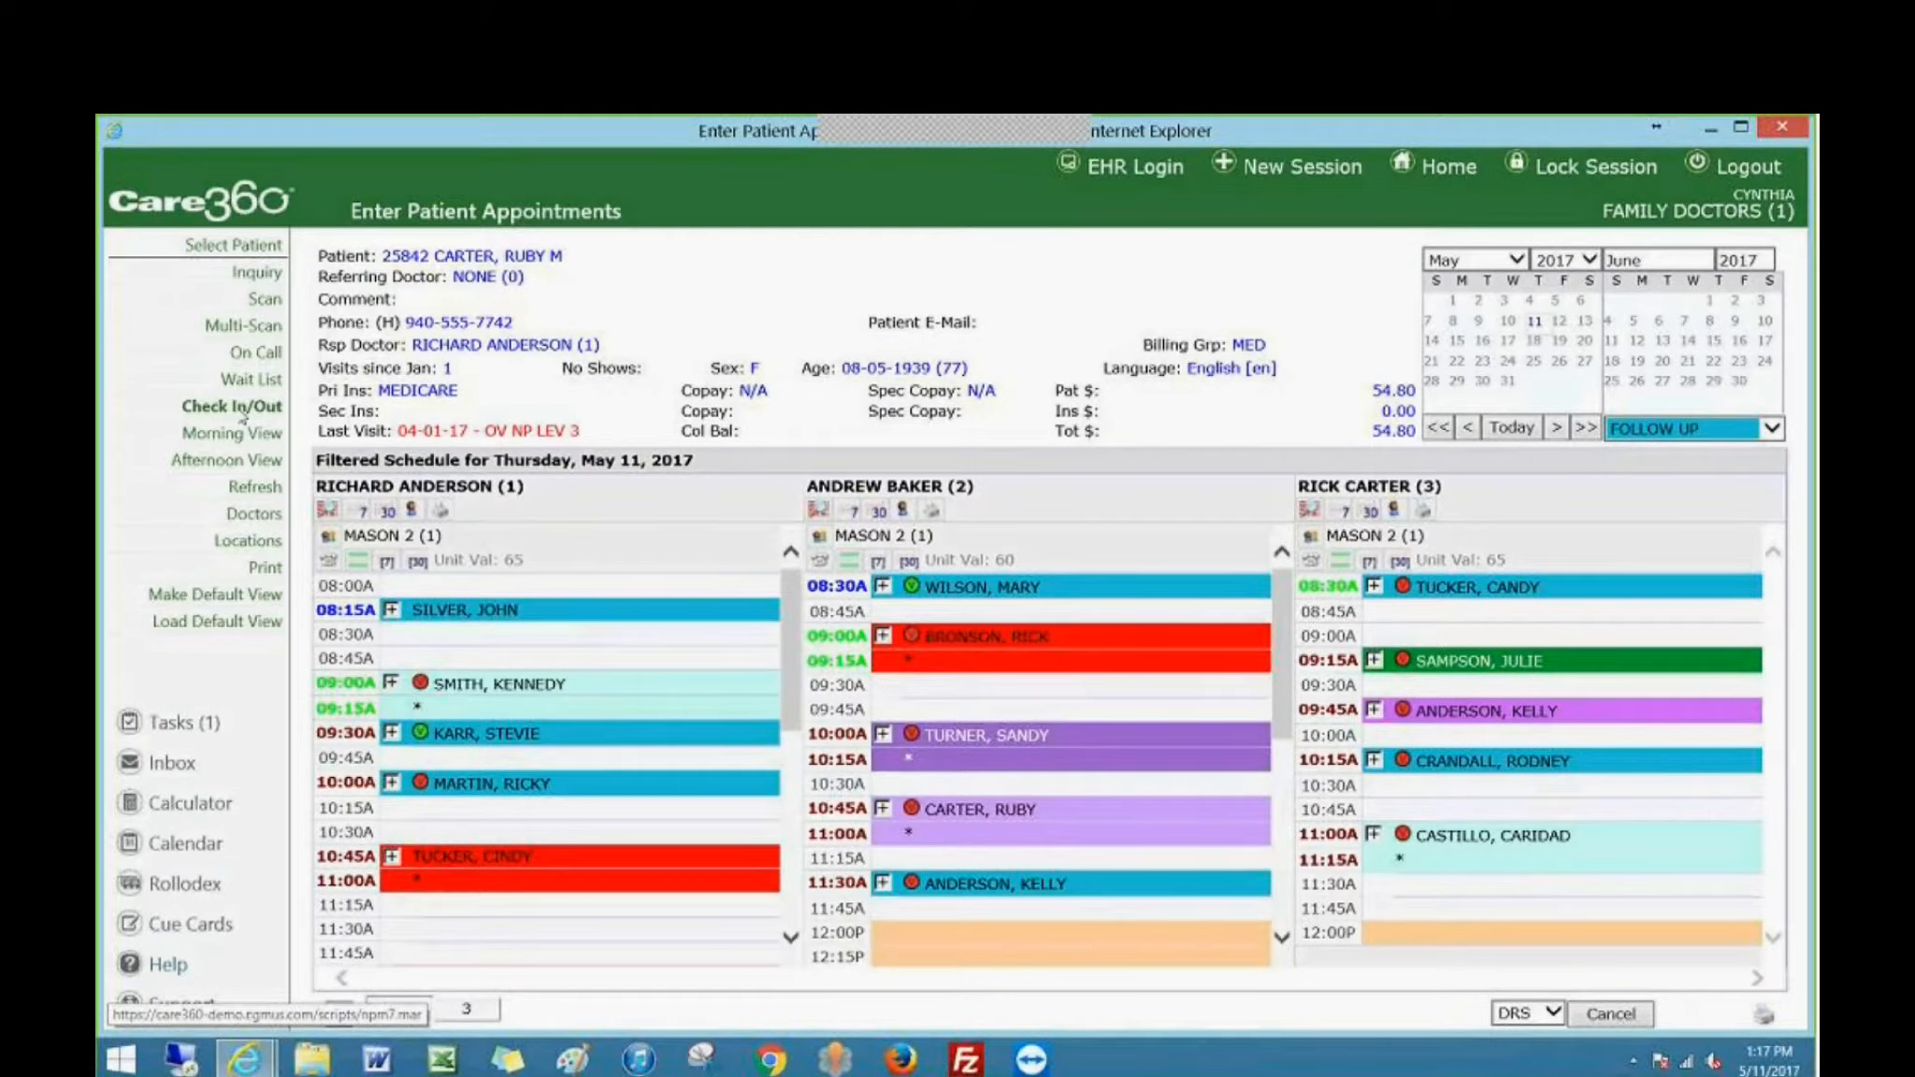
Open the patient's 10:45 AM new-patient visit for check-in and enter 54.80 as the ROA amount of a collected payment.
{"action": "left_click", "coordinate": [241, 412]}
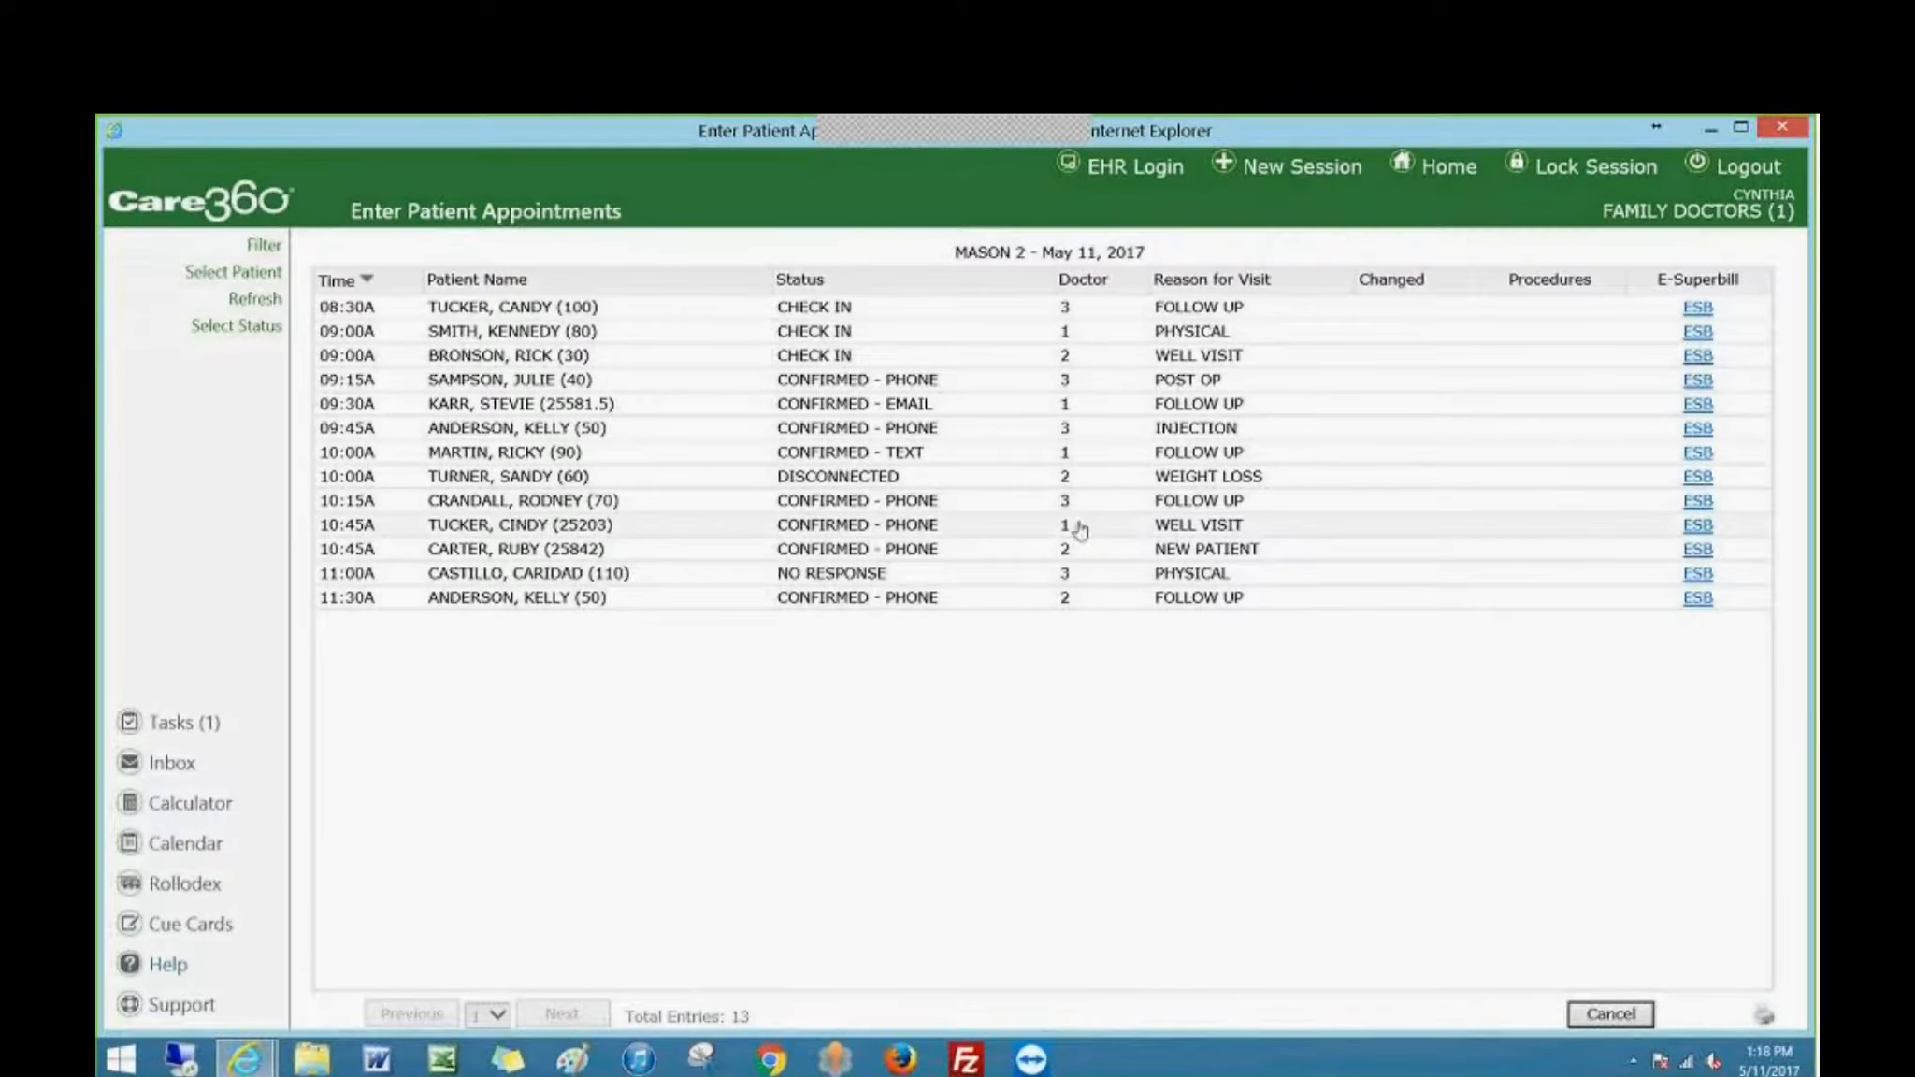
{"action": "left_click", "coordinate": [537, 558]}
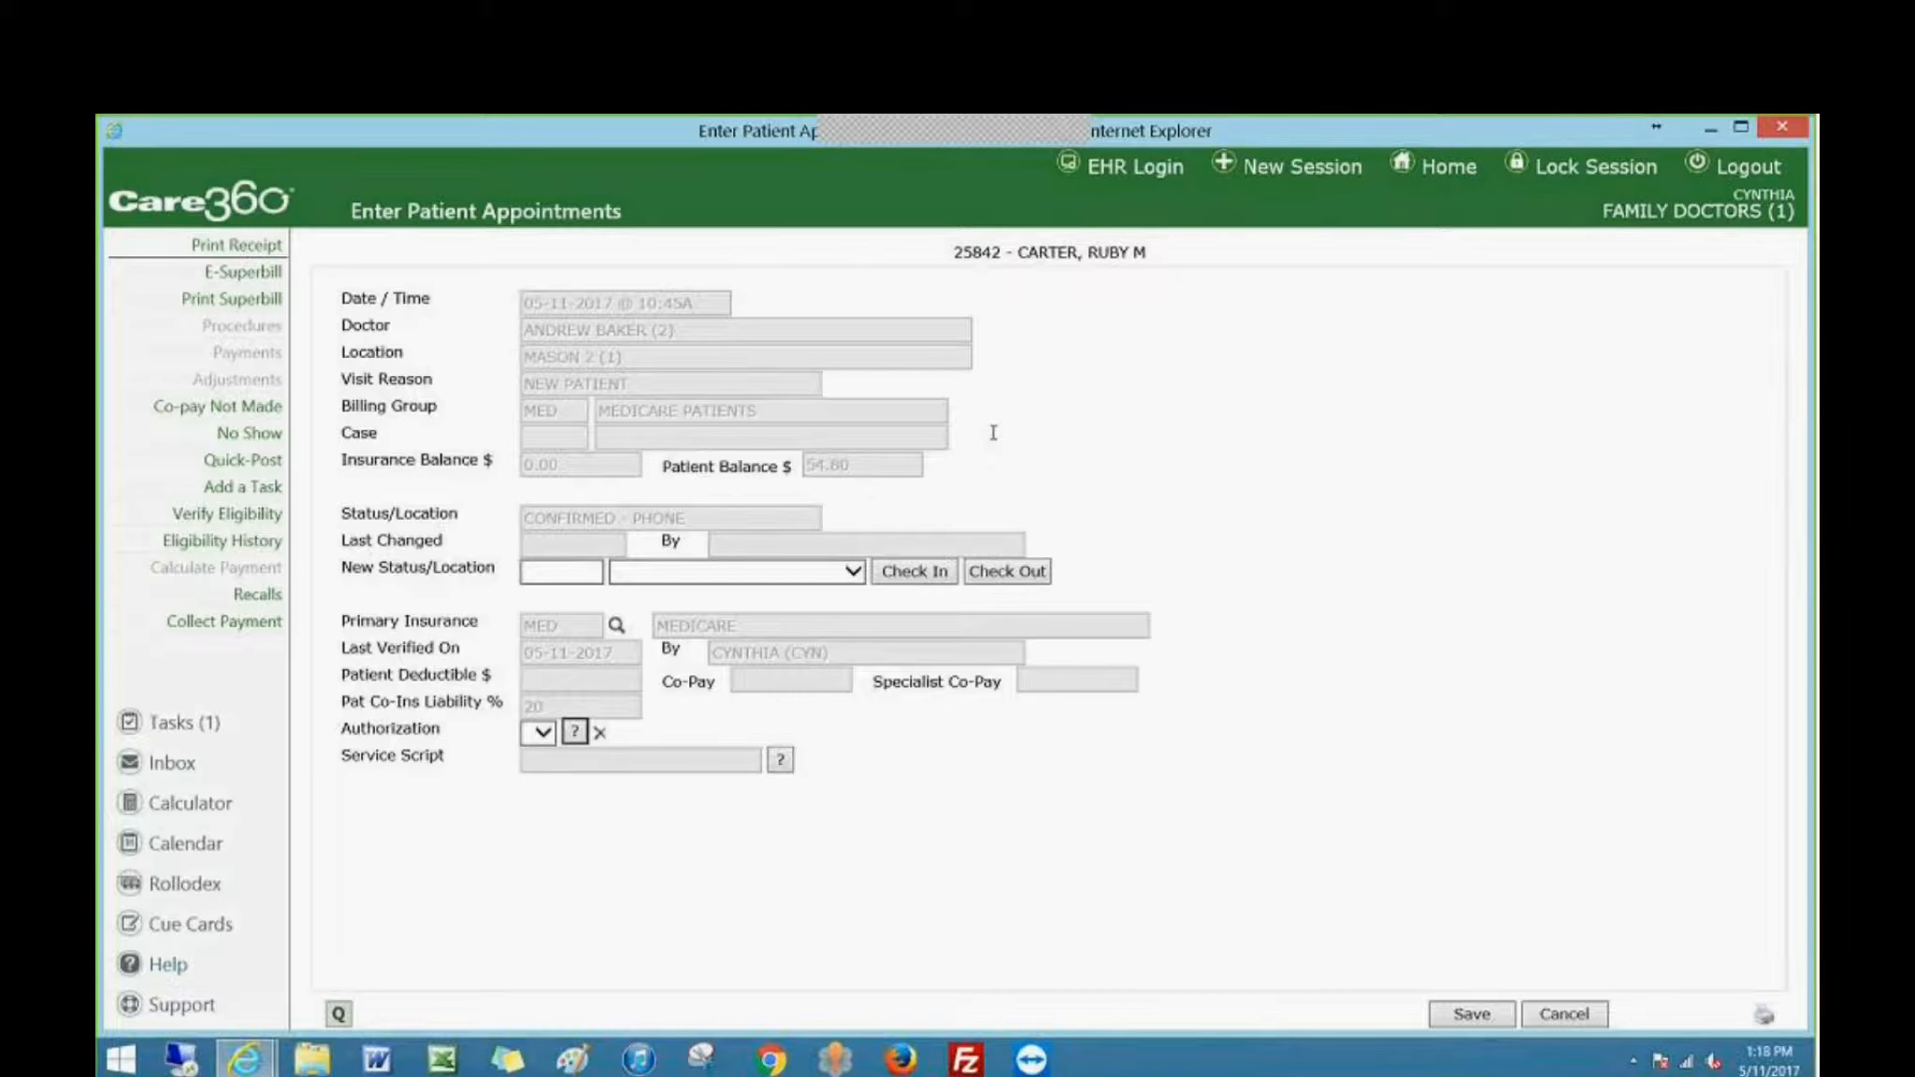
{"action": "left_click", "coordinate": [224, 622]}
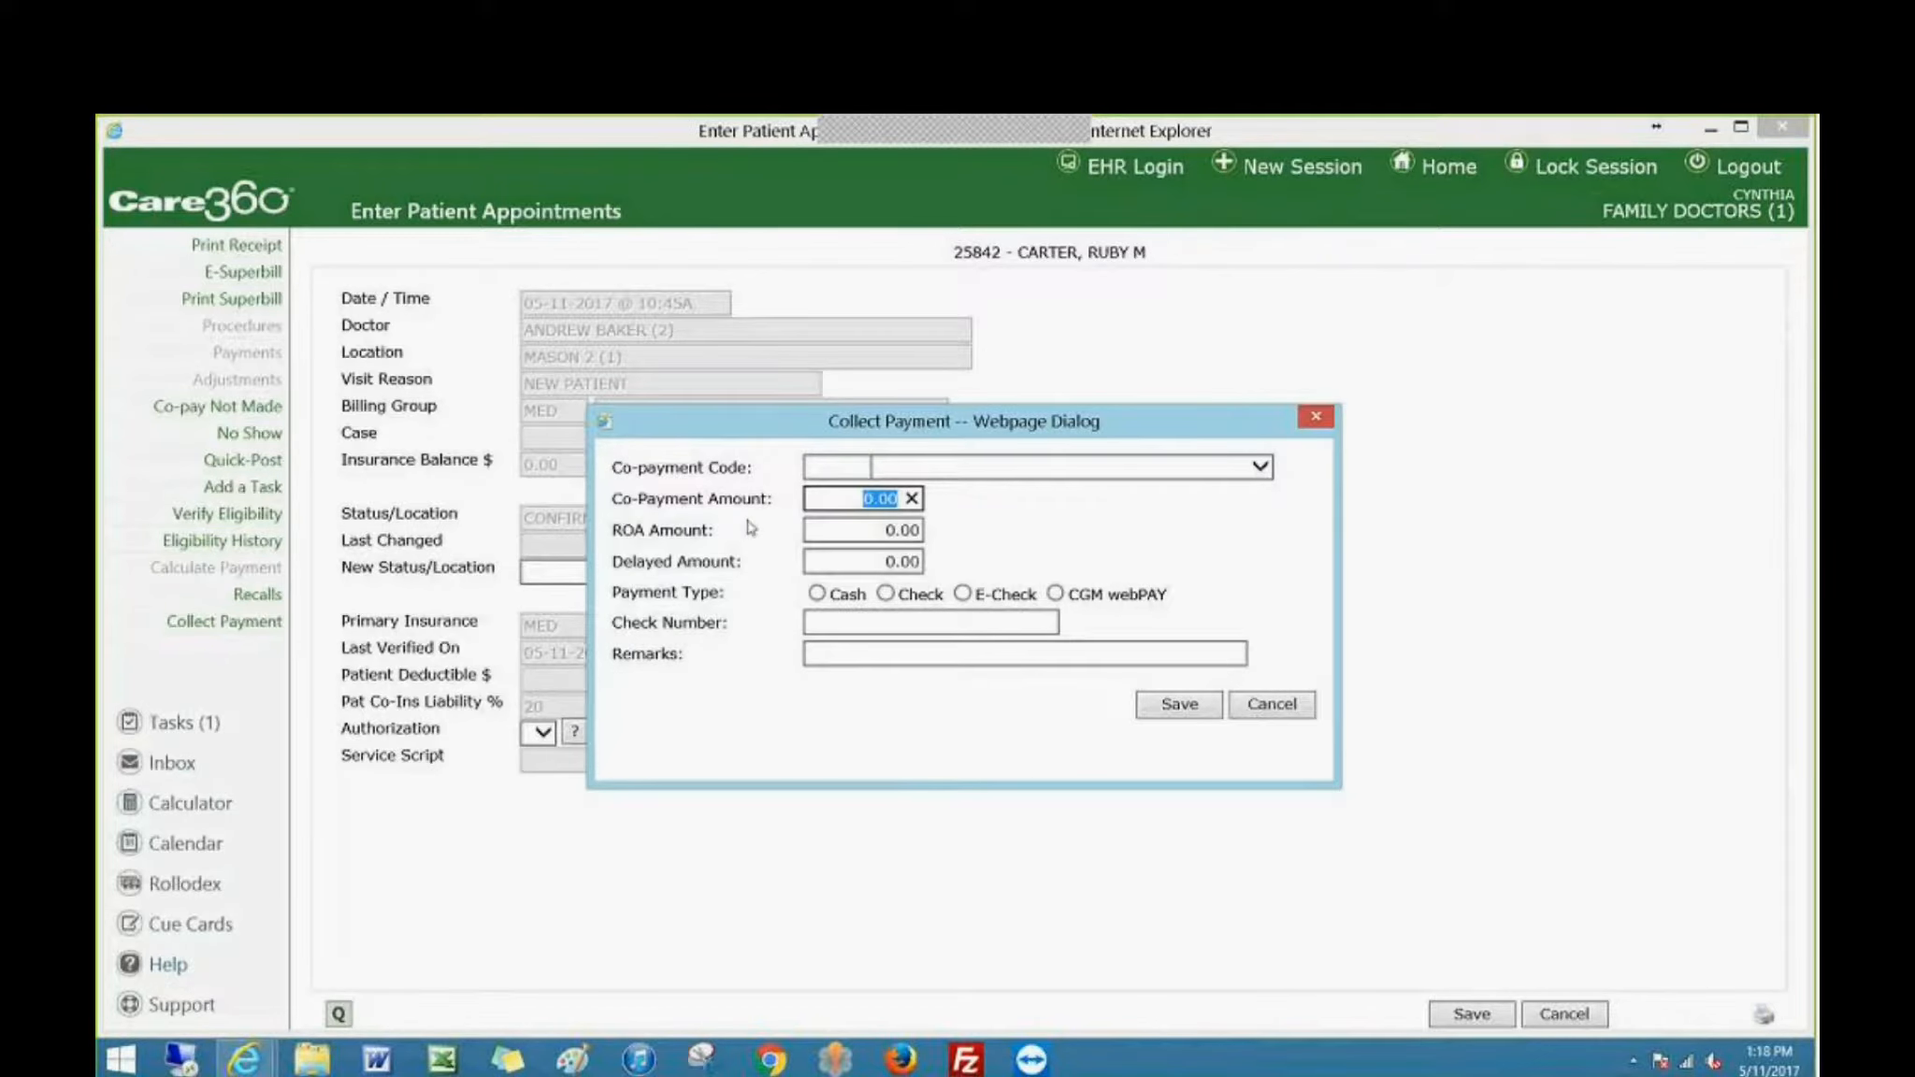
{"action": "left_click_drag", "start_coordinate": [793, 428], "coordinate": [808, 549]}
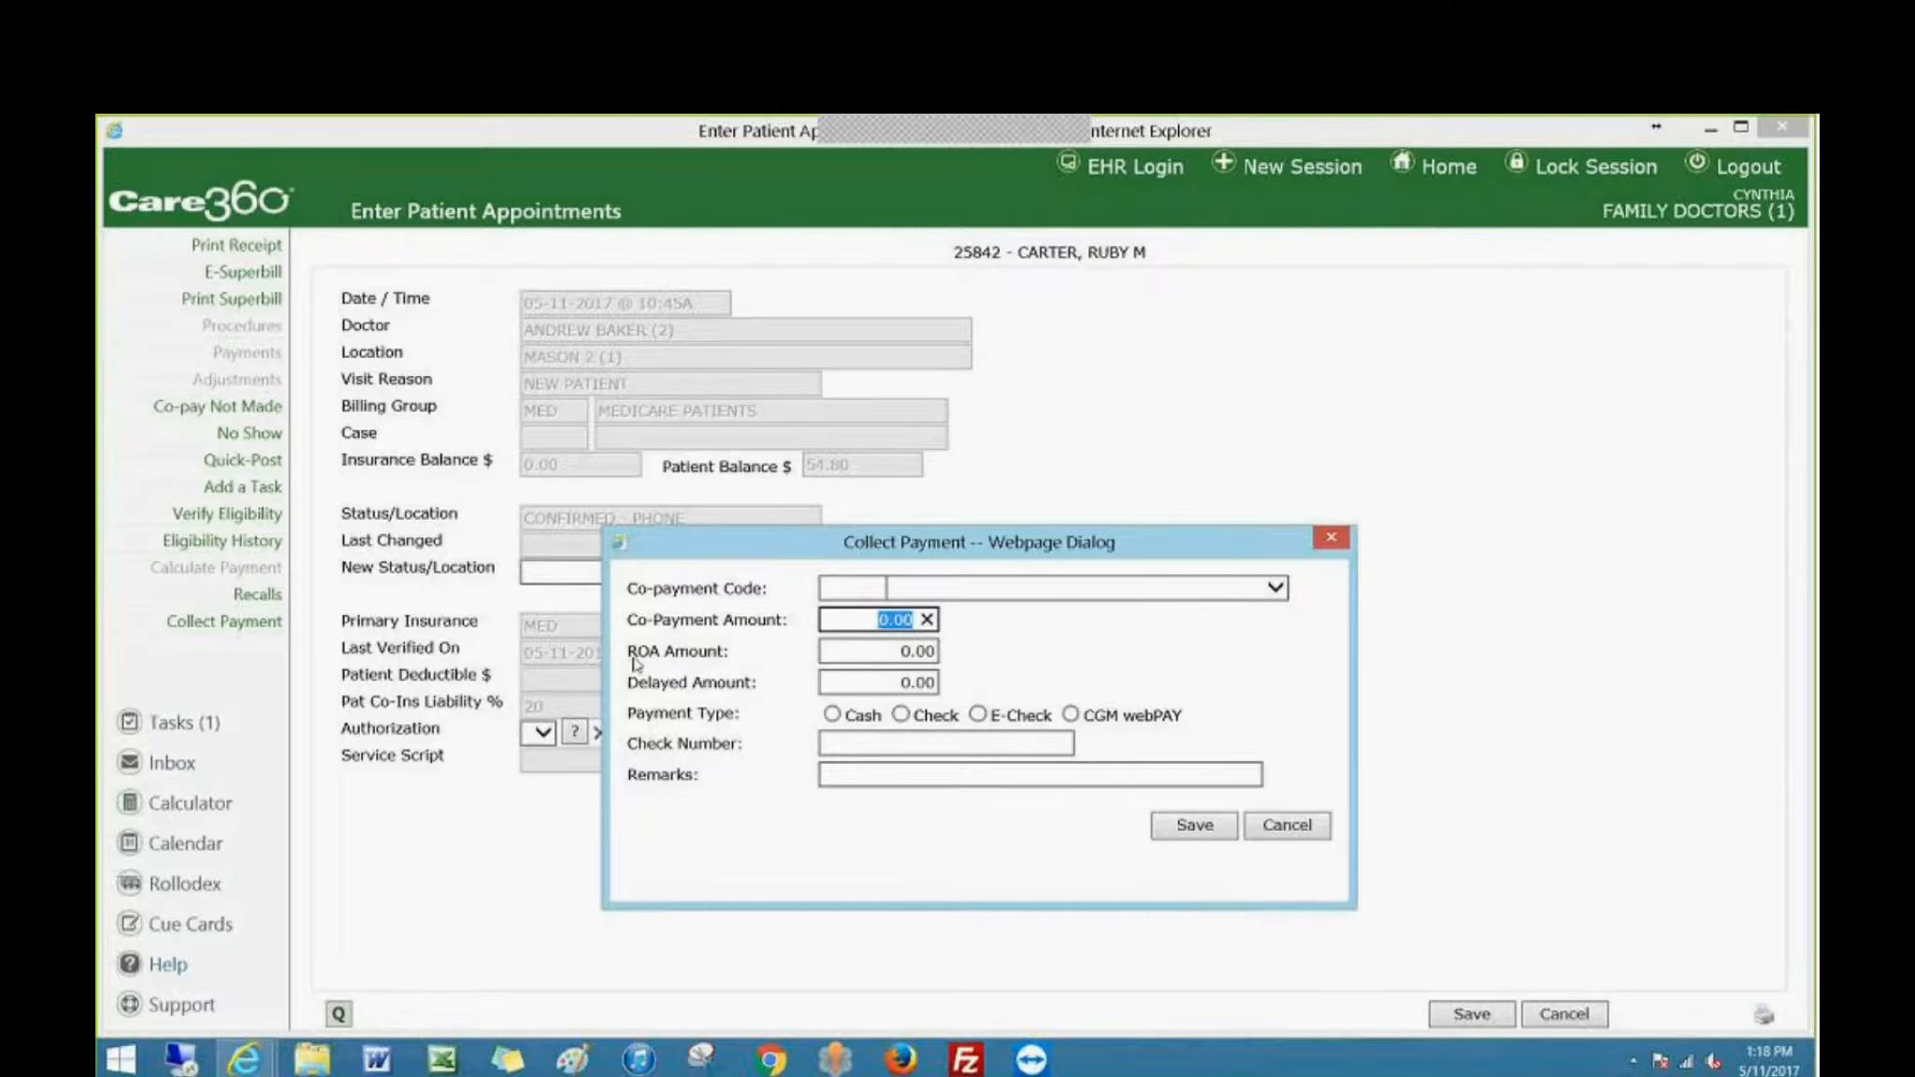
{"action": "left_click", "coordinate": [838, 657]}
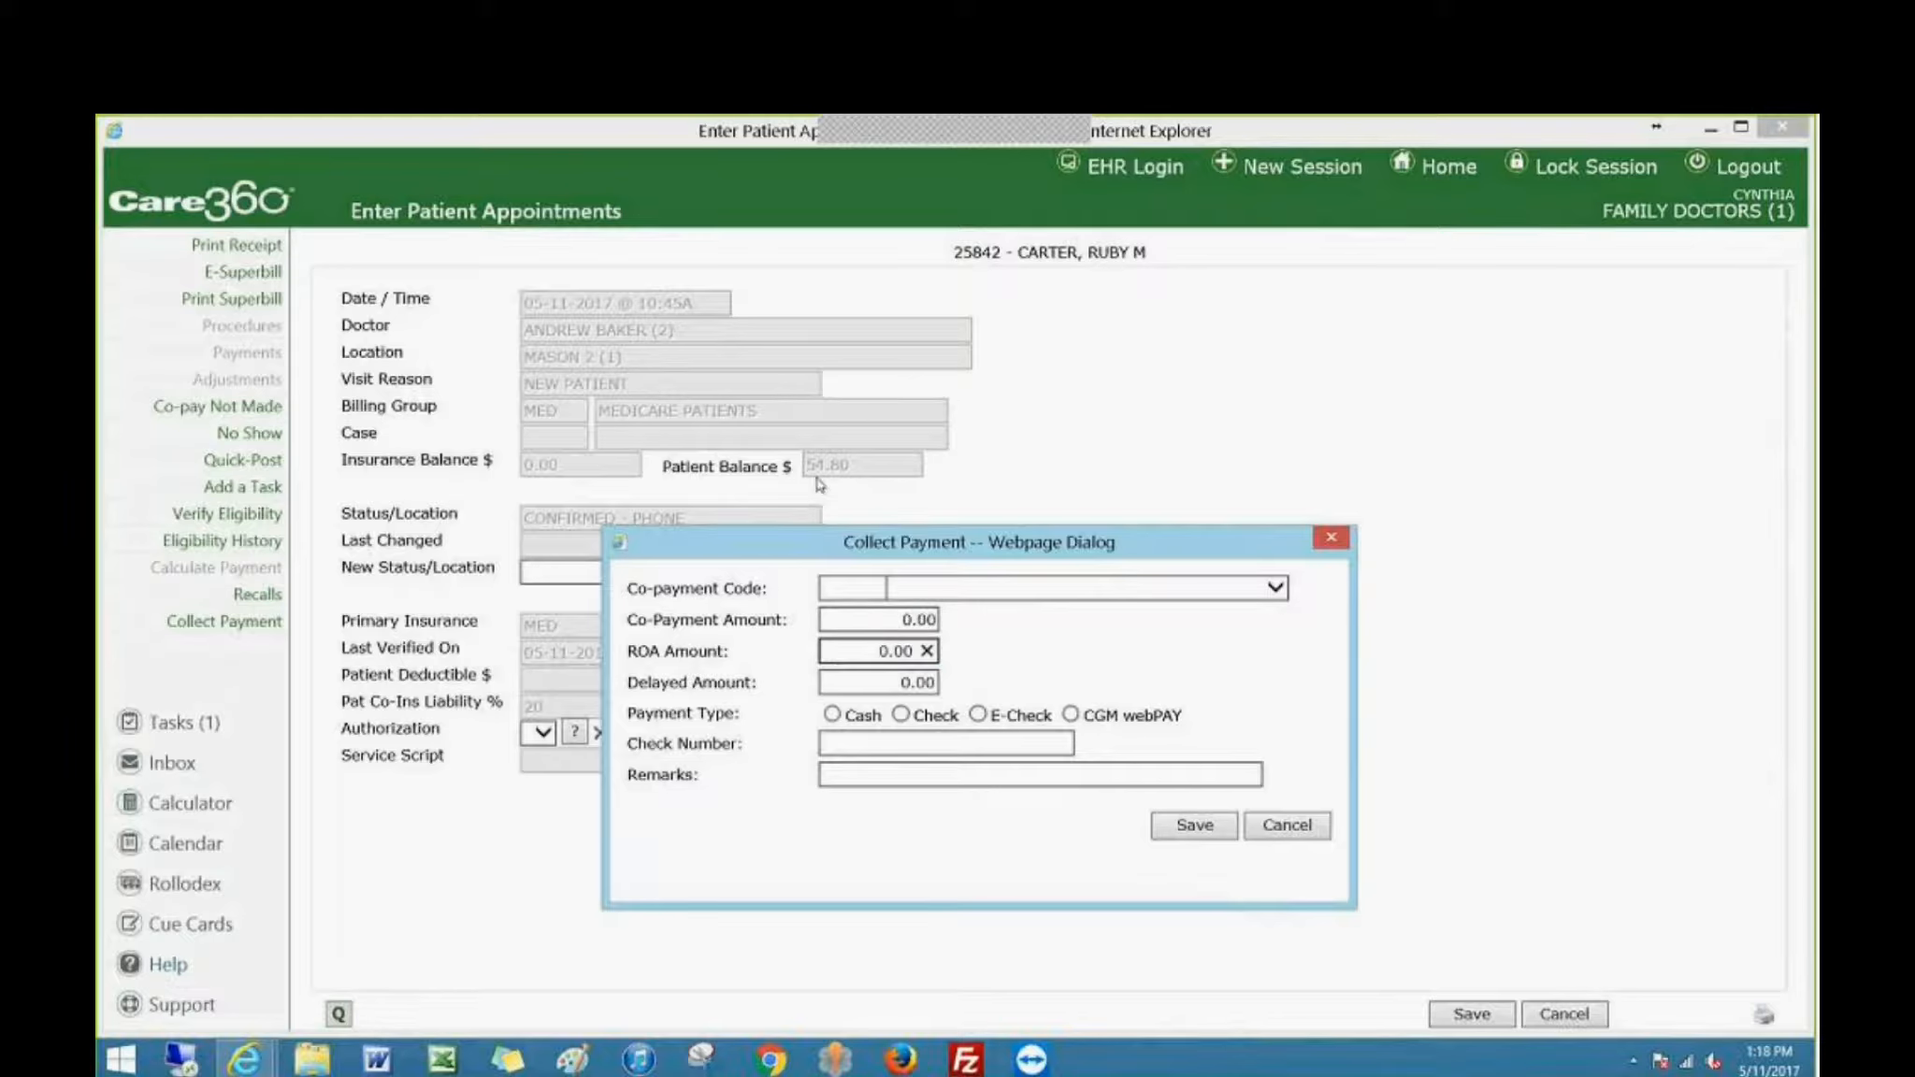
{"action": "type", "text": "54.80"}
{"action": "key", "text": "Delete"}
{"action": "key", "text": "Delete"}
{"action": "key", "text": "Delete"}
{"action": "key", "text": "Delete"}
Set the payment type to Check with check number 548 and the remark ROA, and save the payment.
{"action": "left_click", "coordinate": [848, 583]}
{"action": "left_click", "coordinate": [835, 716]}
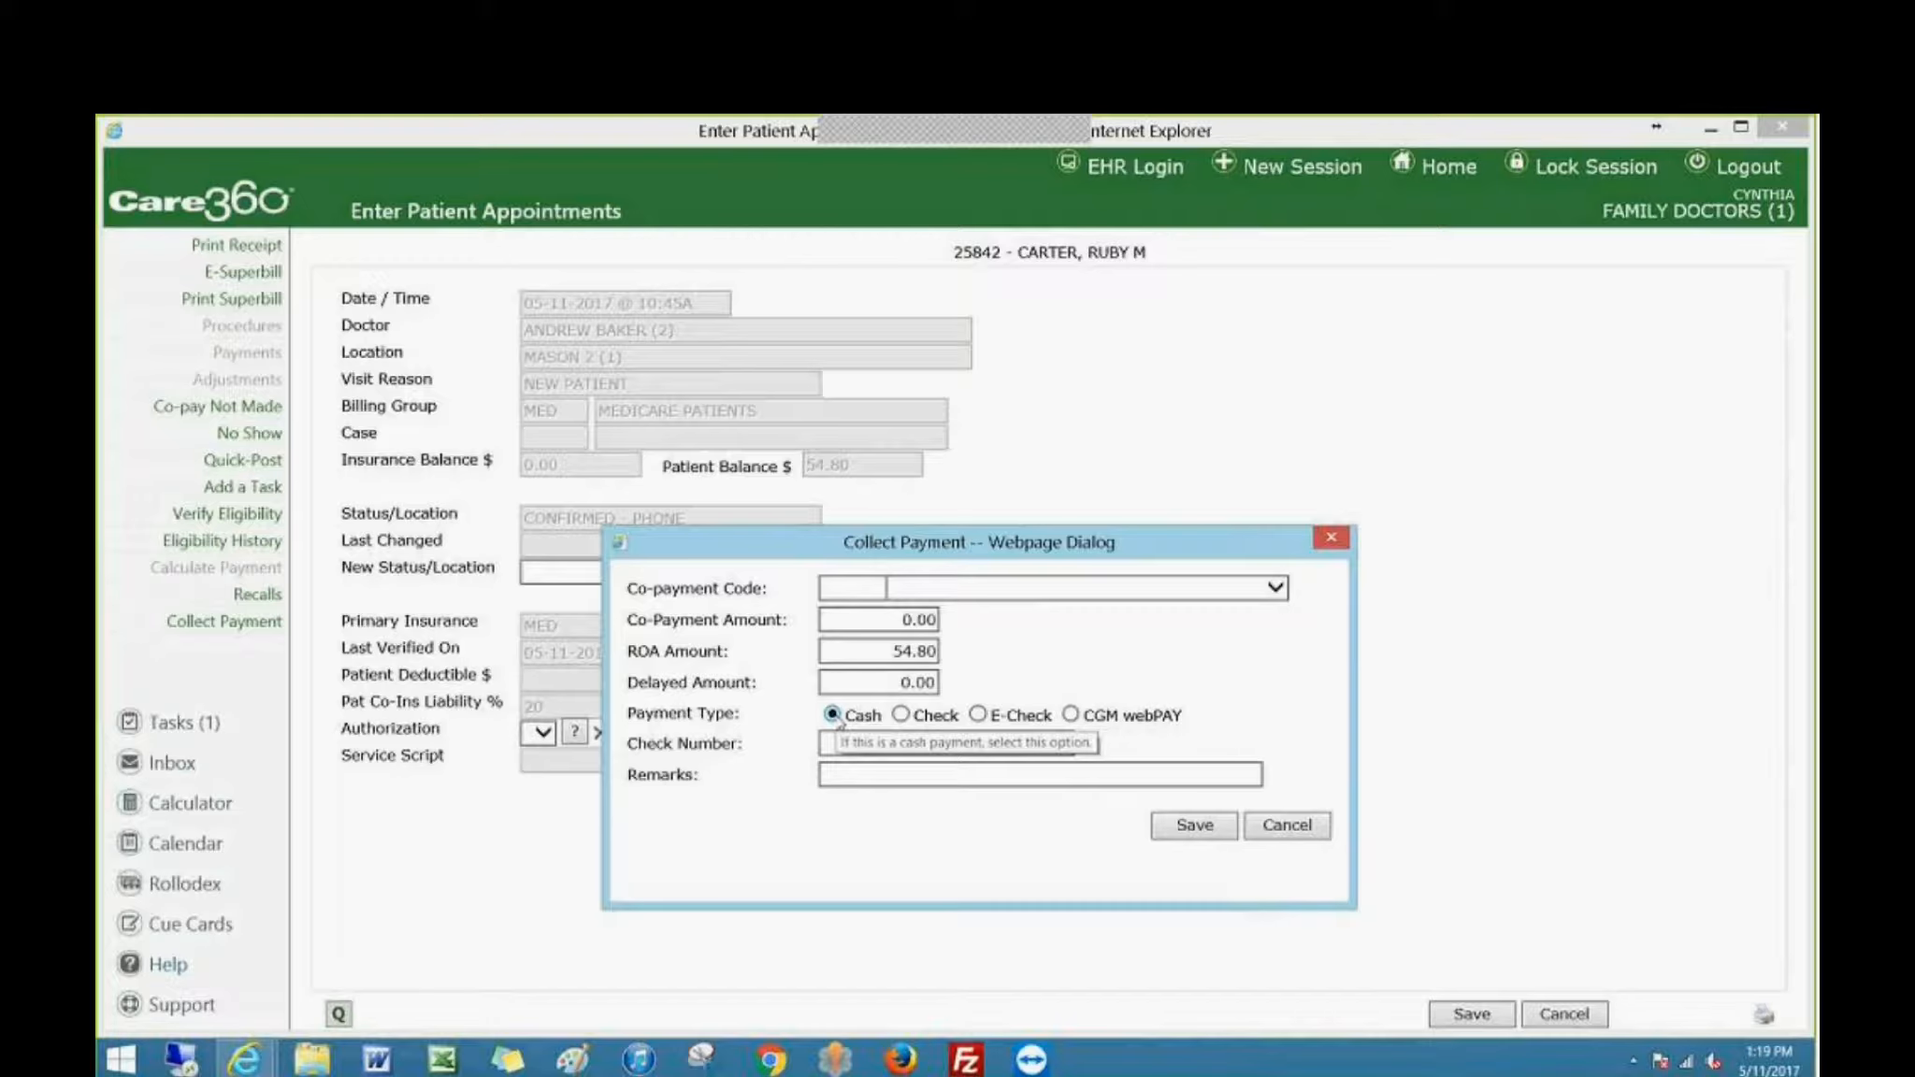
{"action": "left_click", "coordinate": [901, 716]}
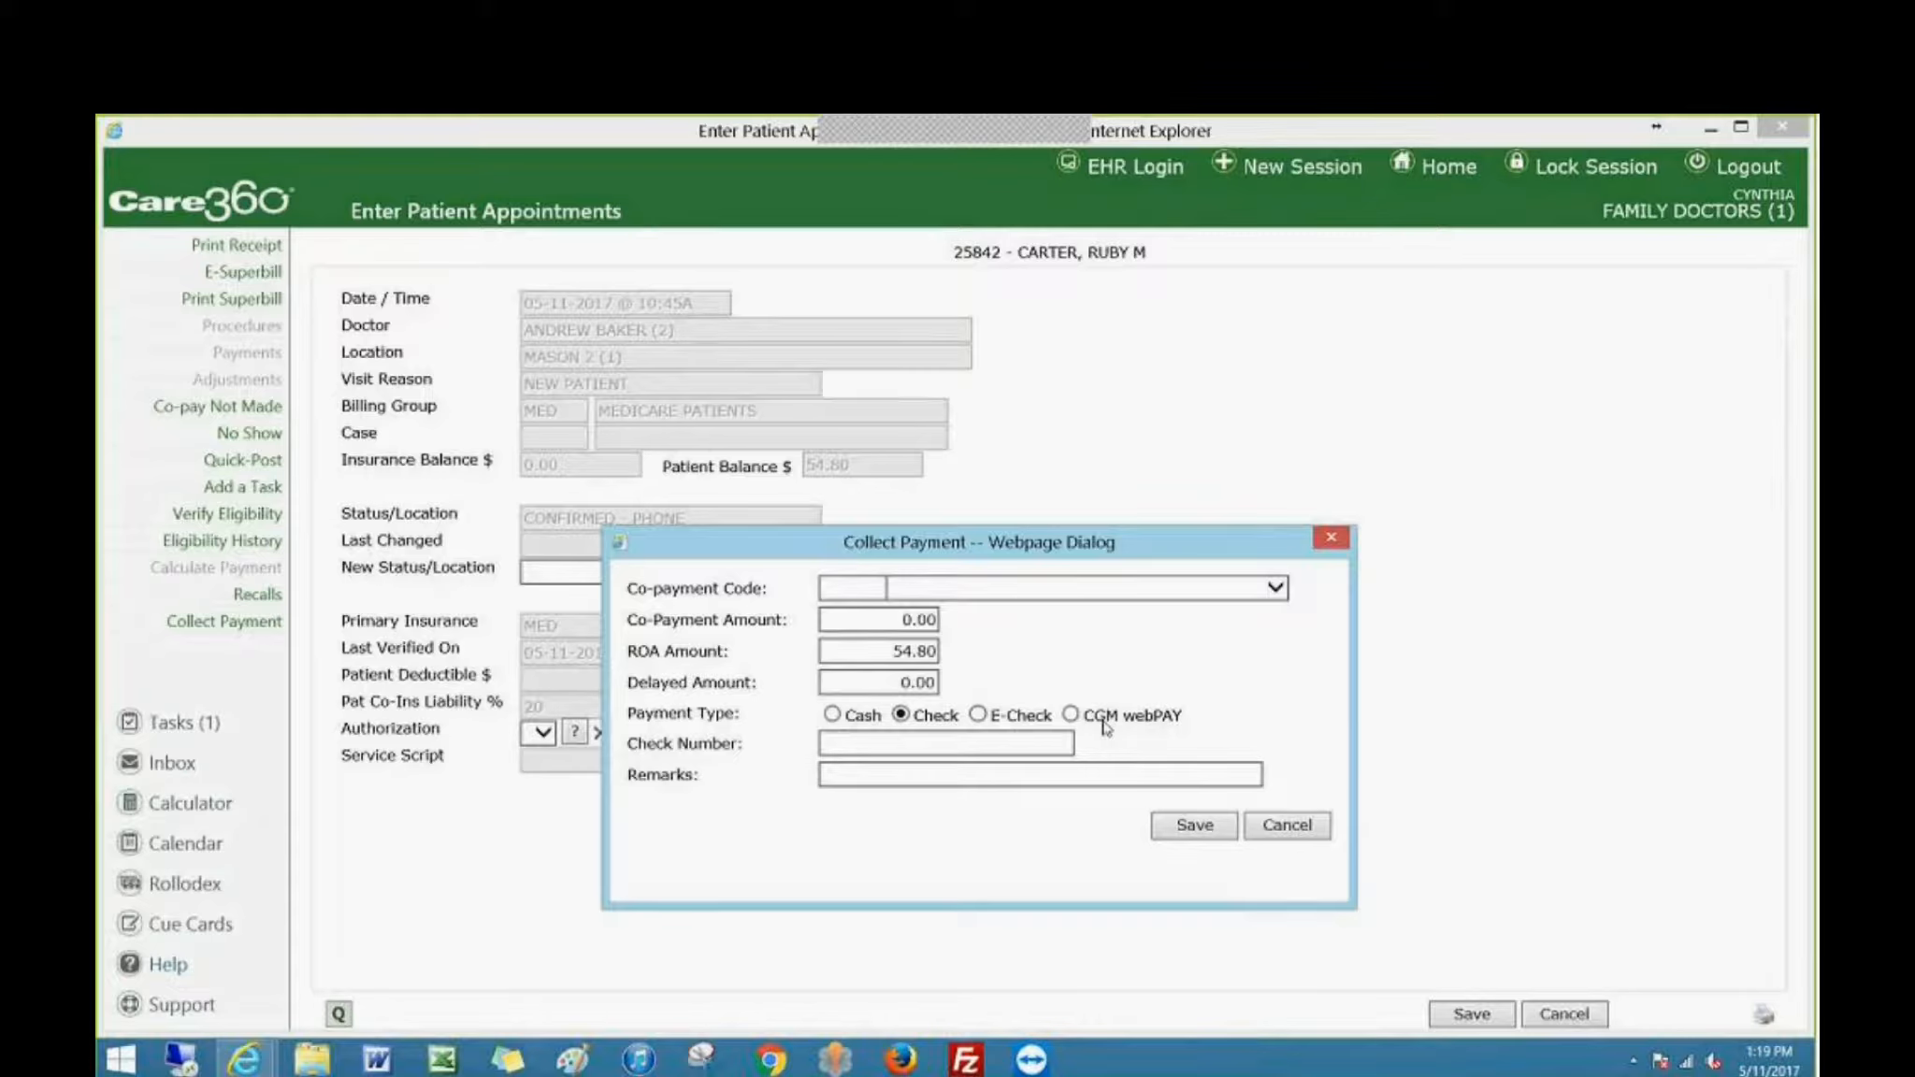
{"action": "left_click", "coordinate": [828, 743]}
{"action": "type", "text": "548"}
{"action": "left_click", "coordinate": [838, 775]}
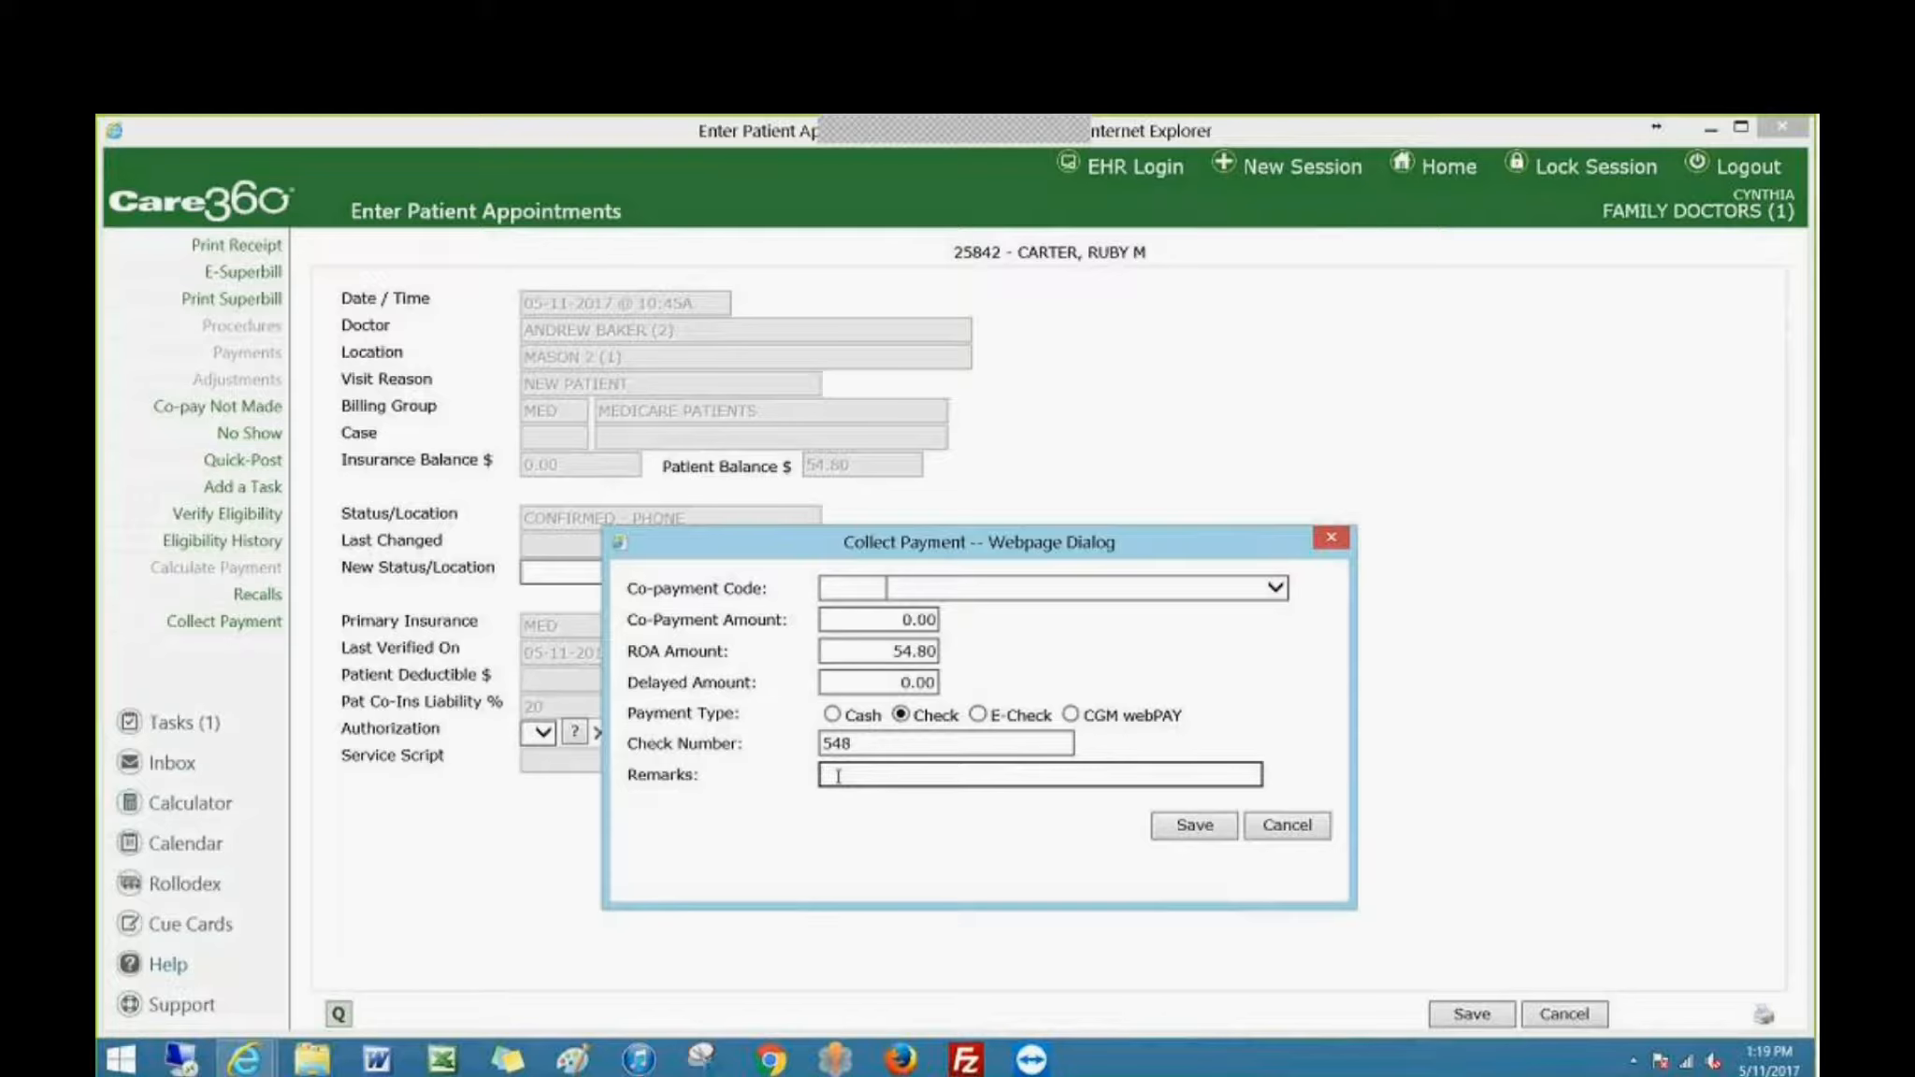
{"action": "type", "text": "ROA"}
{"action": "left_click", "coordinate": [1189, 830]}
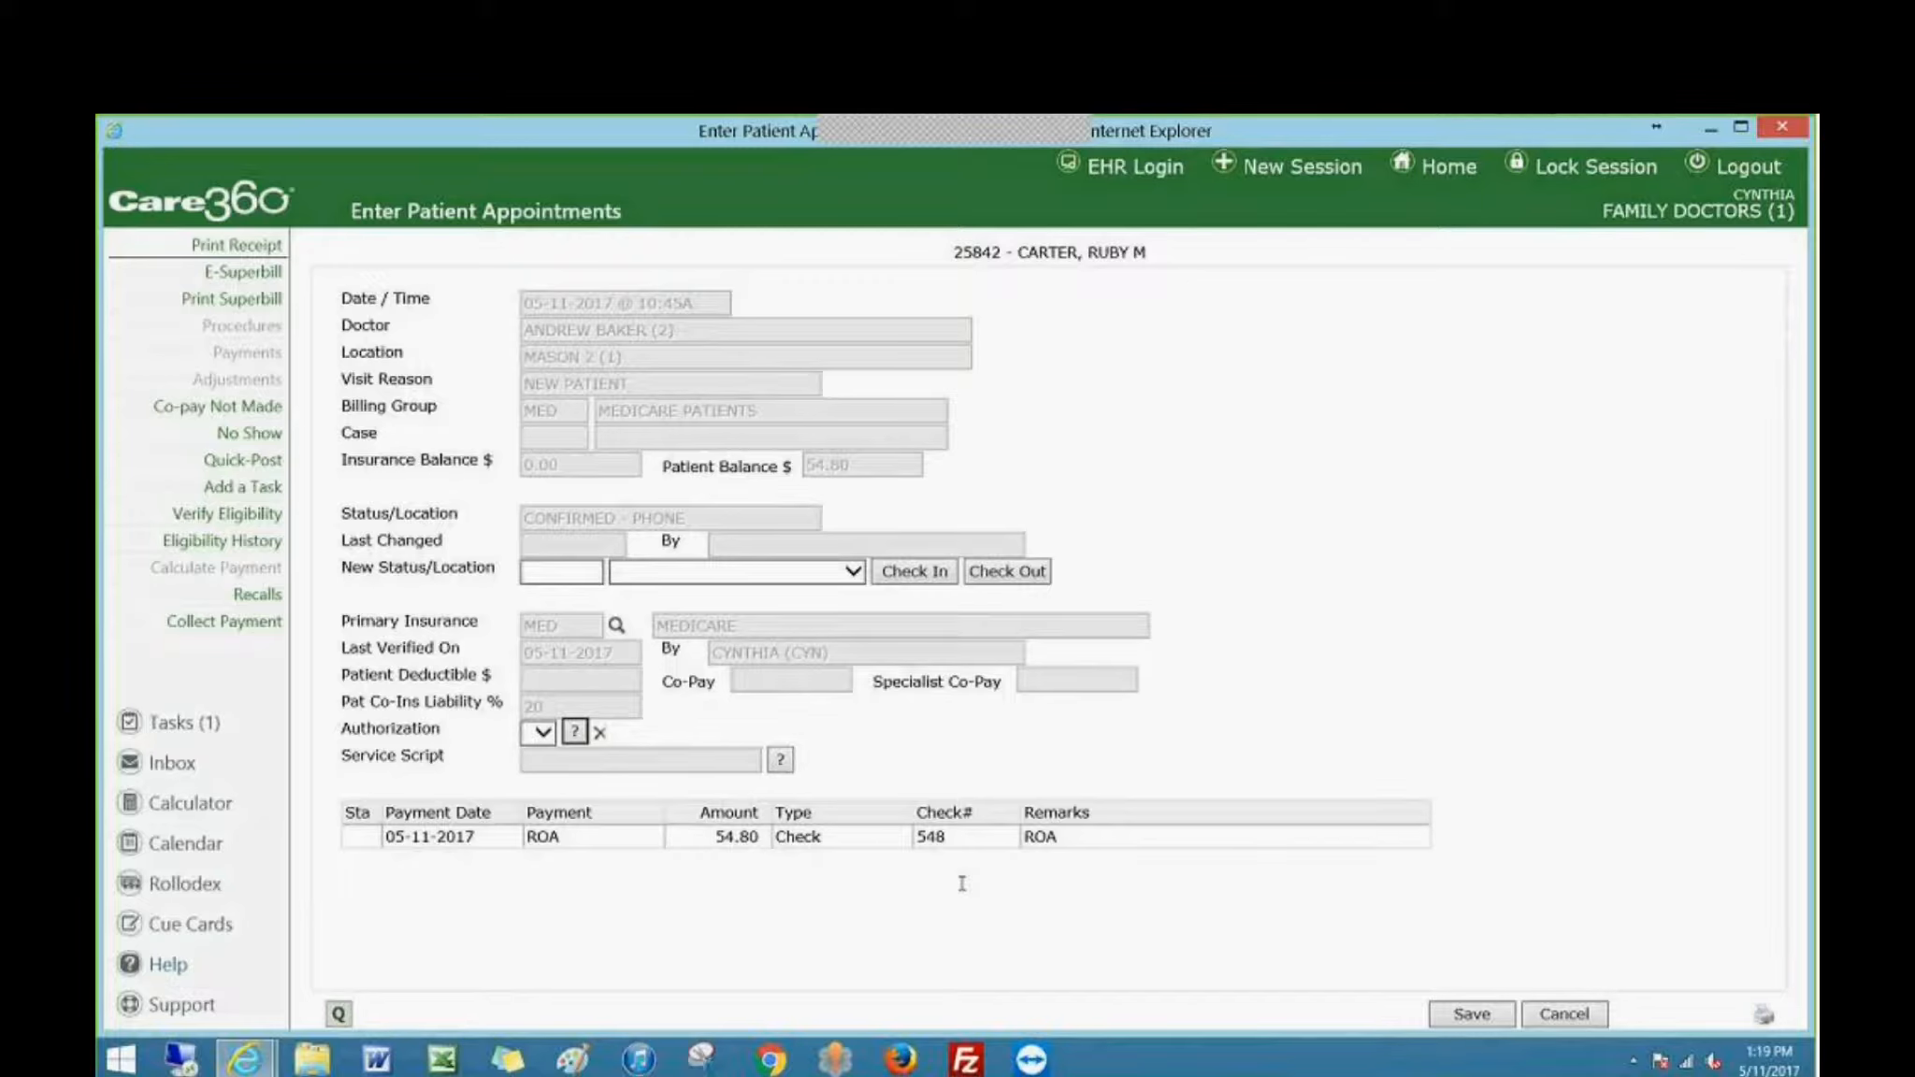
Set the visit's new status to CHECK IN (CI) and save it.
{"action": "left_click", "coordinate": [915, 575]}
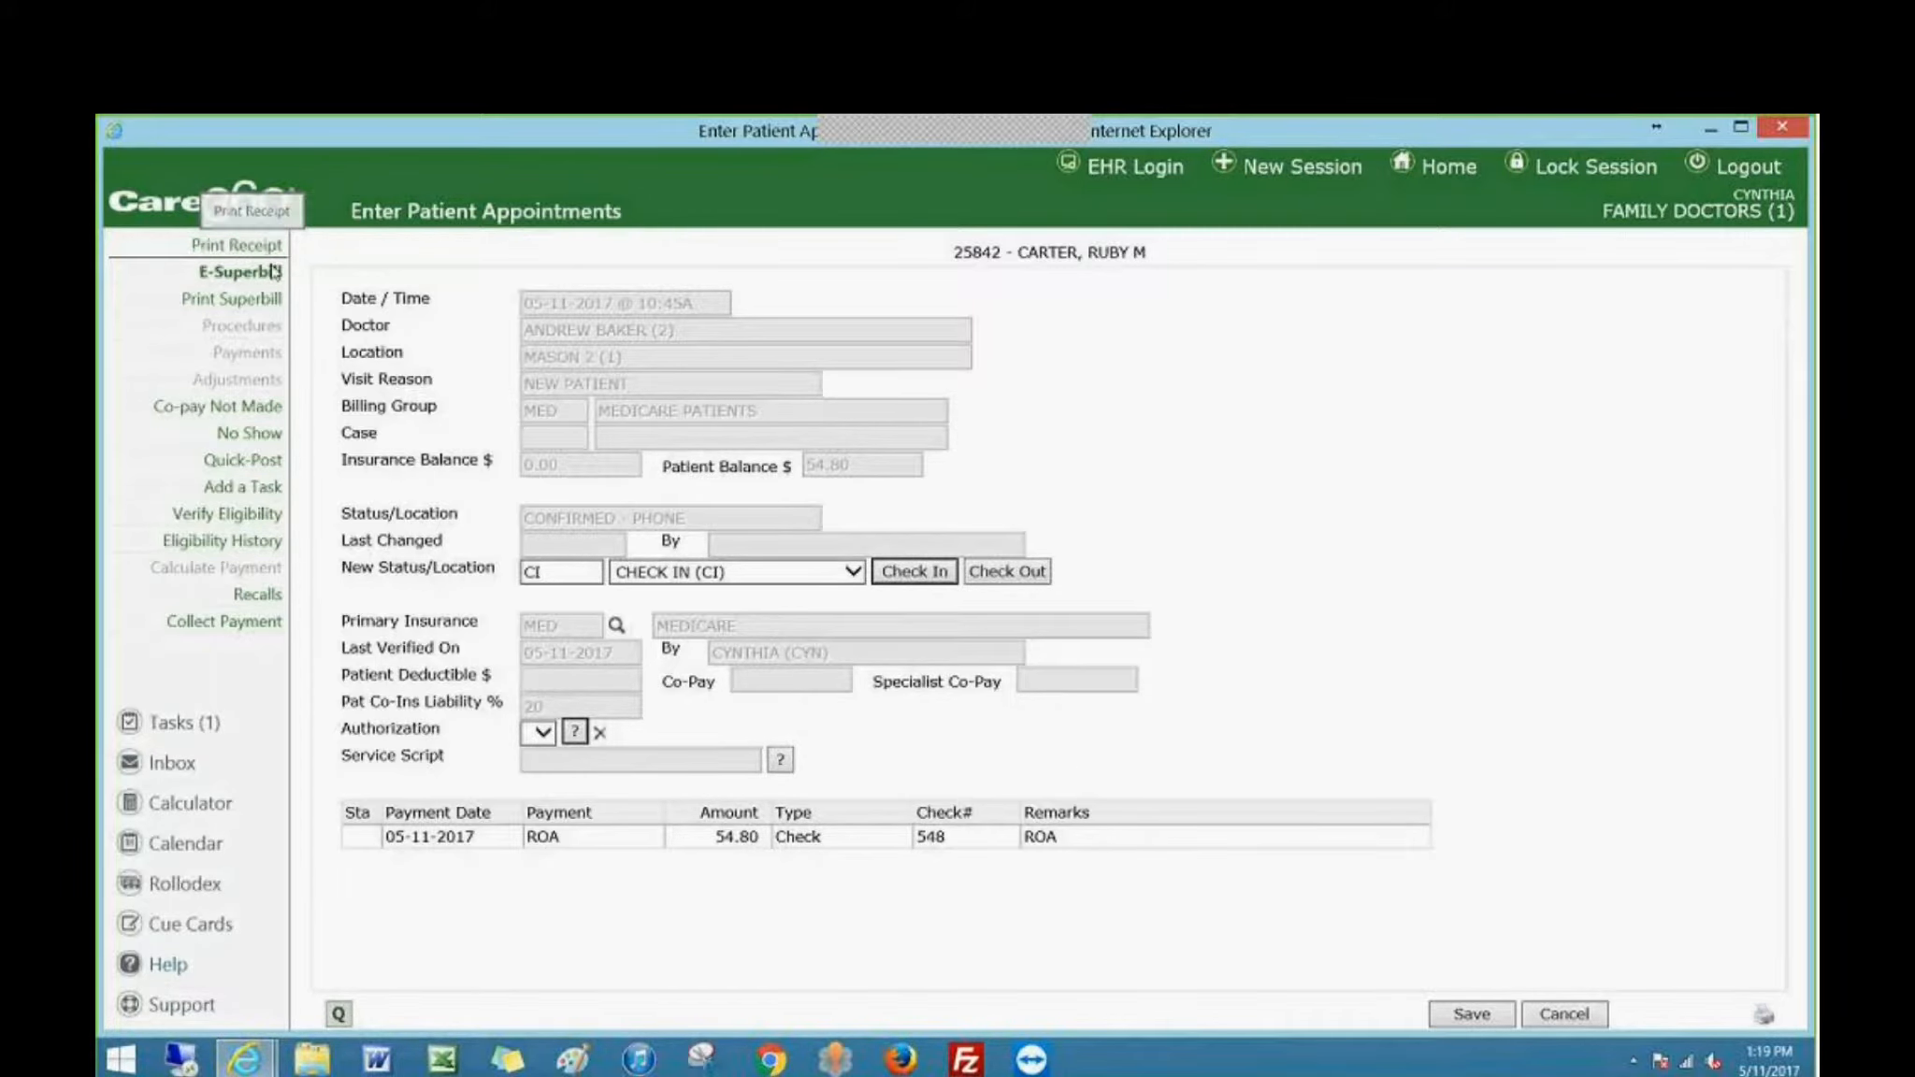
{"action": "left_click", "coordinate": [1472, 1017]}
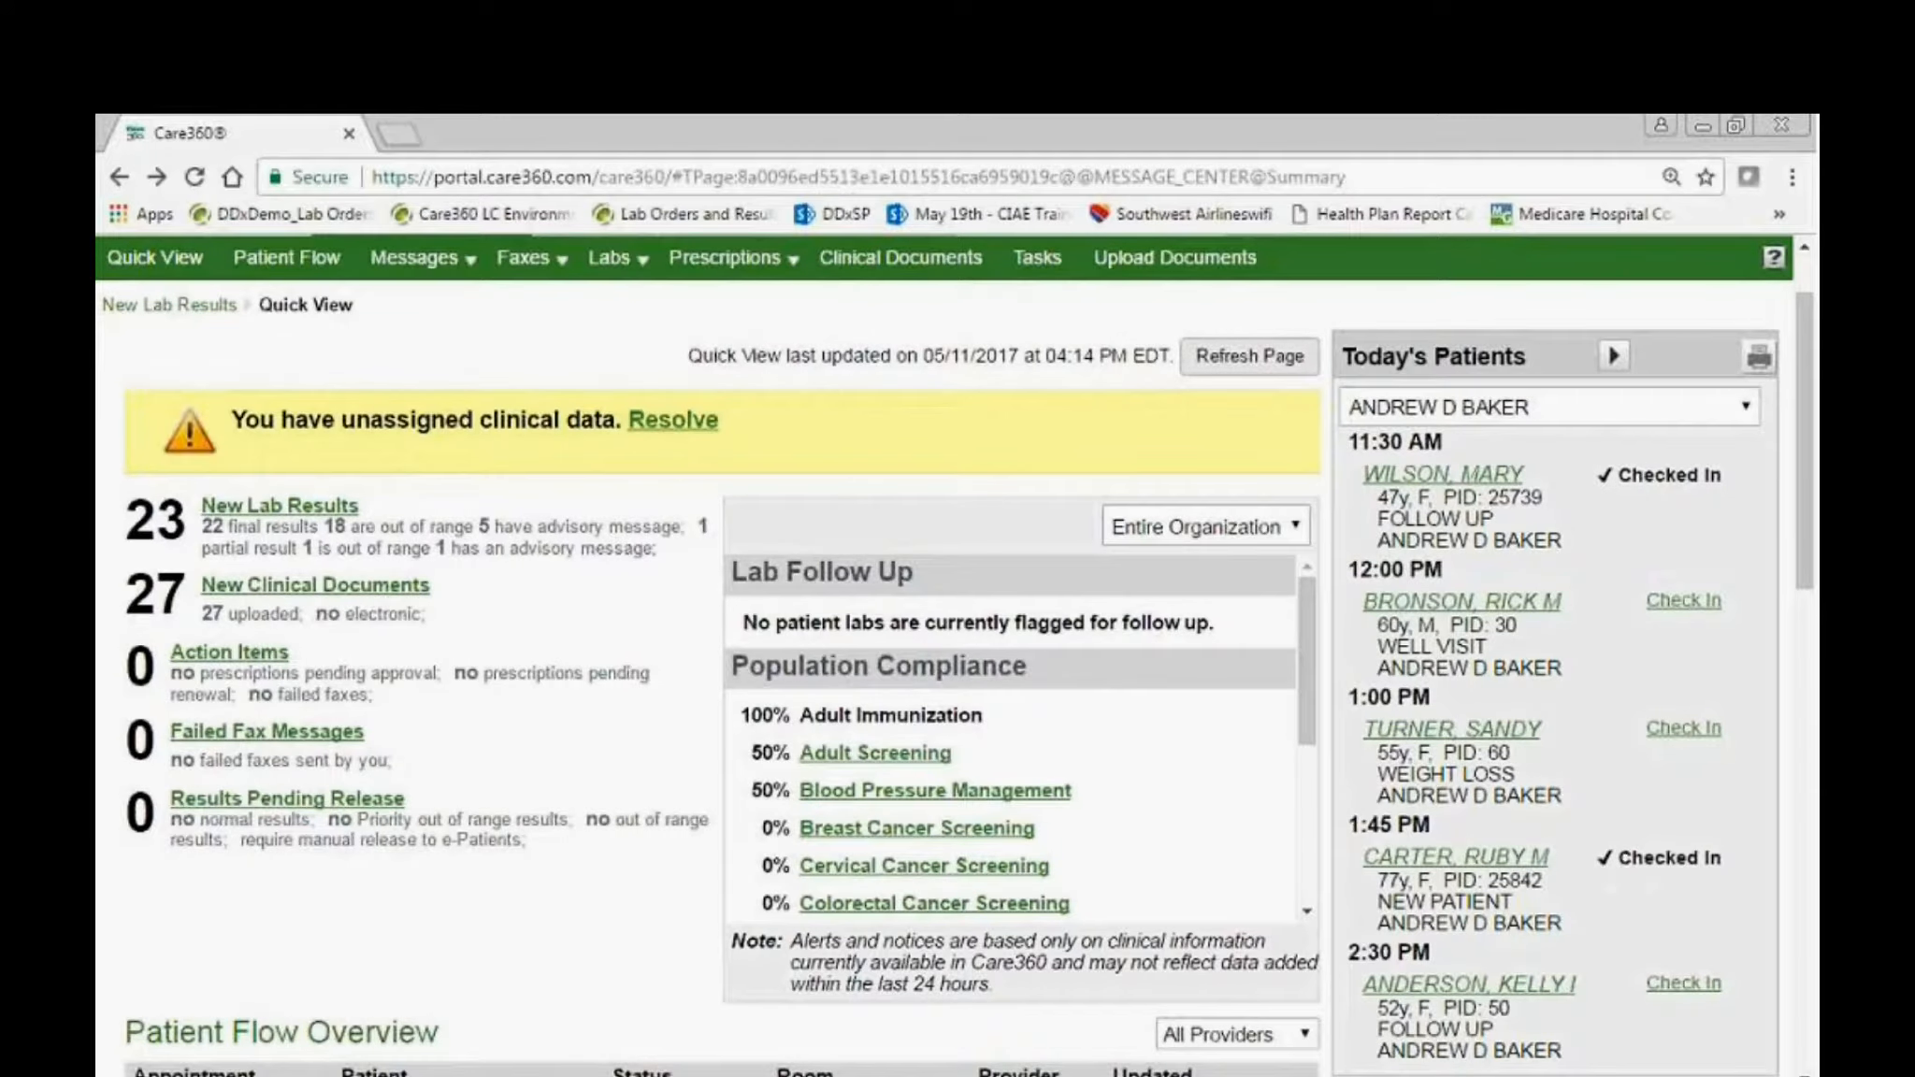
Open the chart of the checked-in 1:45 PM patient and choose Encounter Note (03/08/2017) as the existing note to copy.
{"action": "left_click_drag", "start_coordinate": [1610, 858], "coordinate": [1474, 862]}
{"action": "left_click", "coordinate": [1474, 862]}
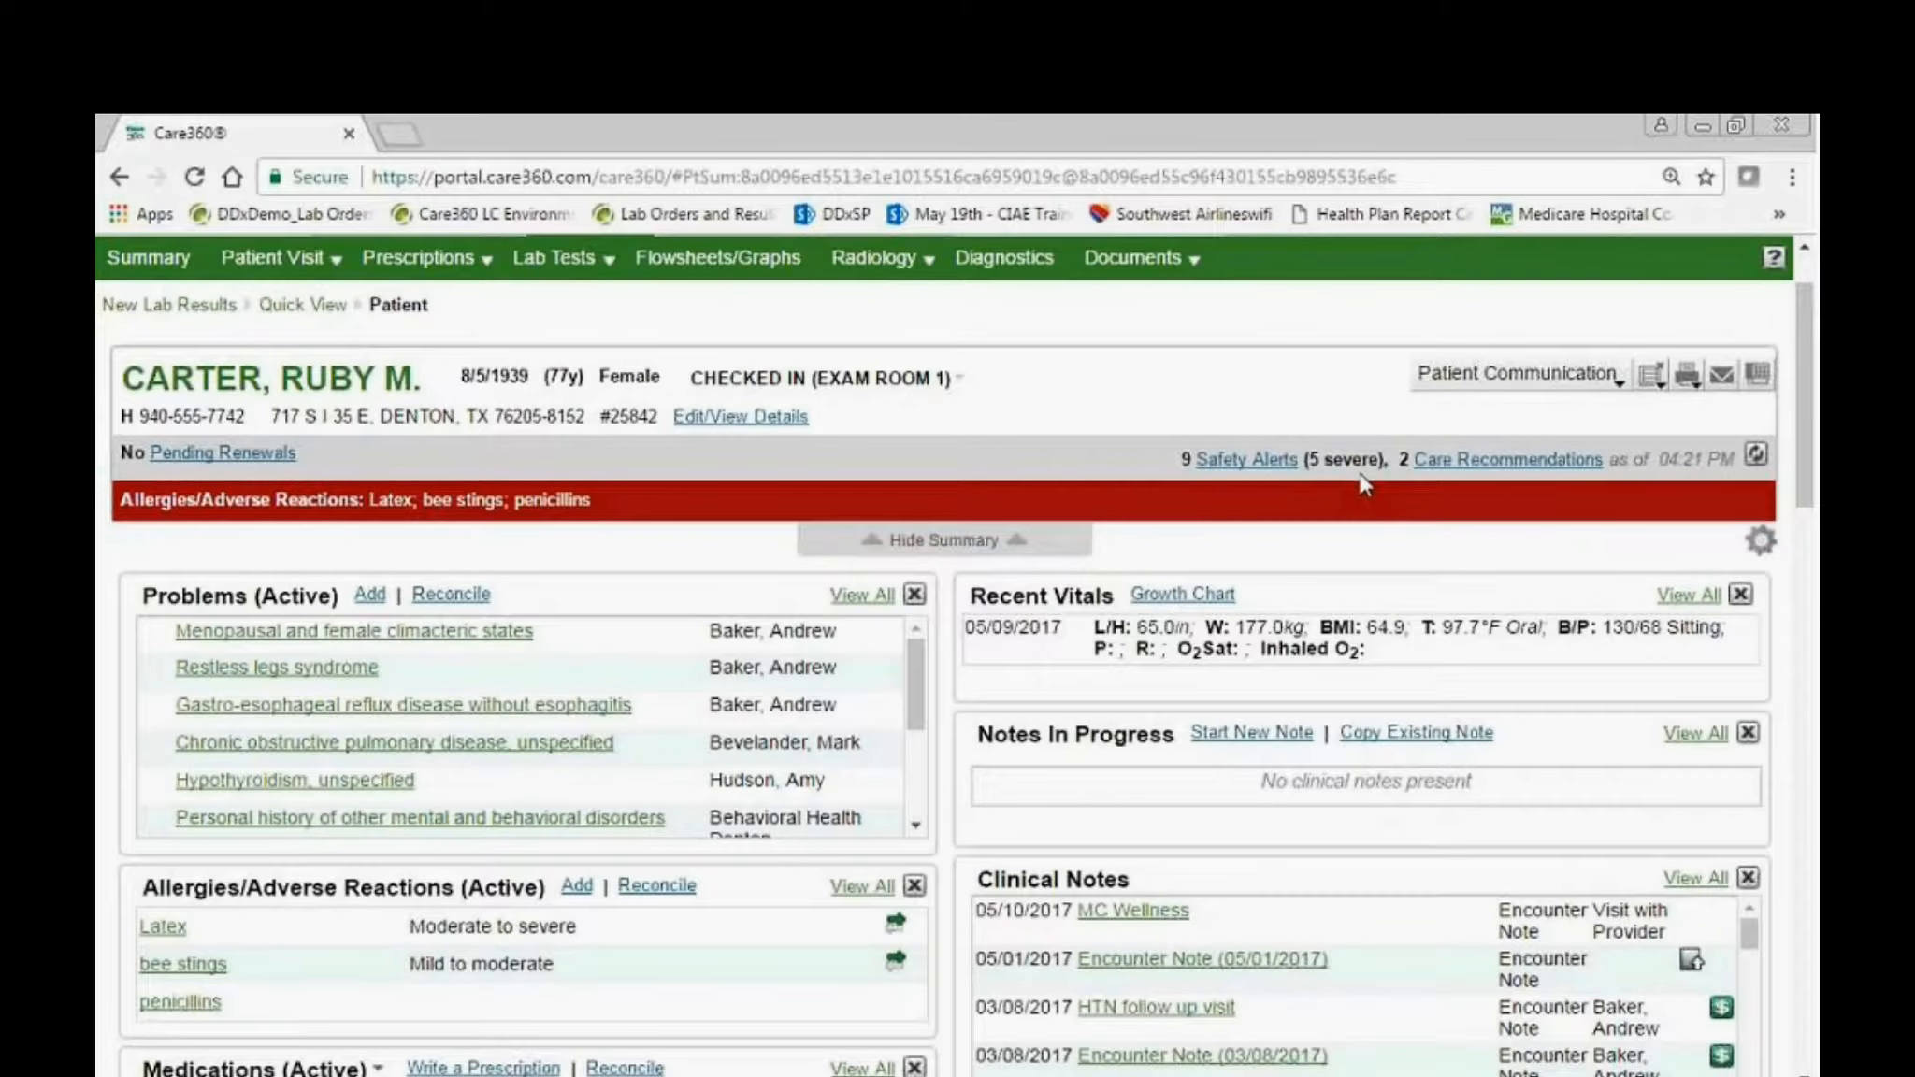
{"action": "left_click", "coordinate": [1450, 739]}
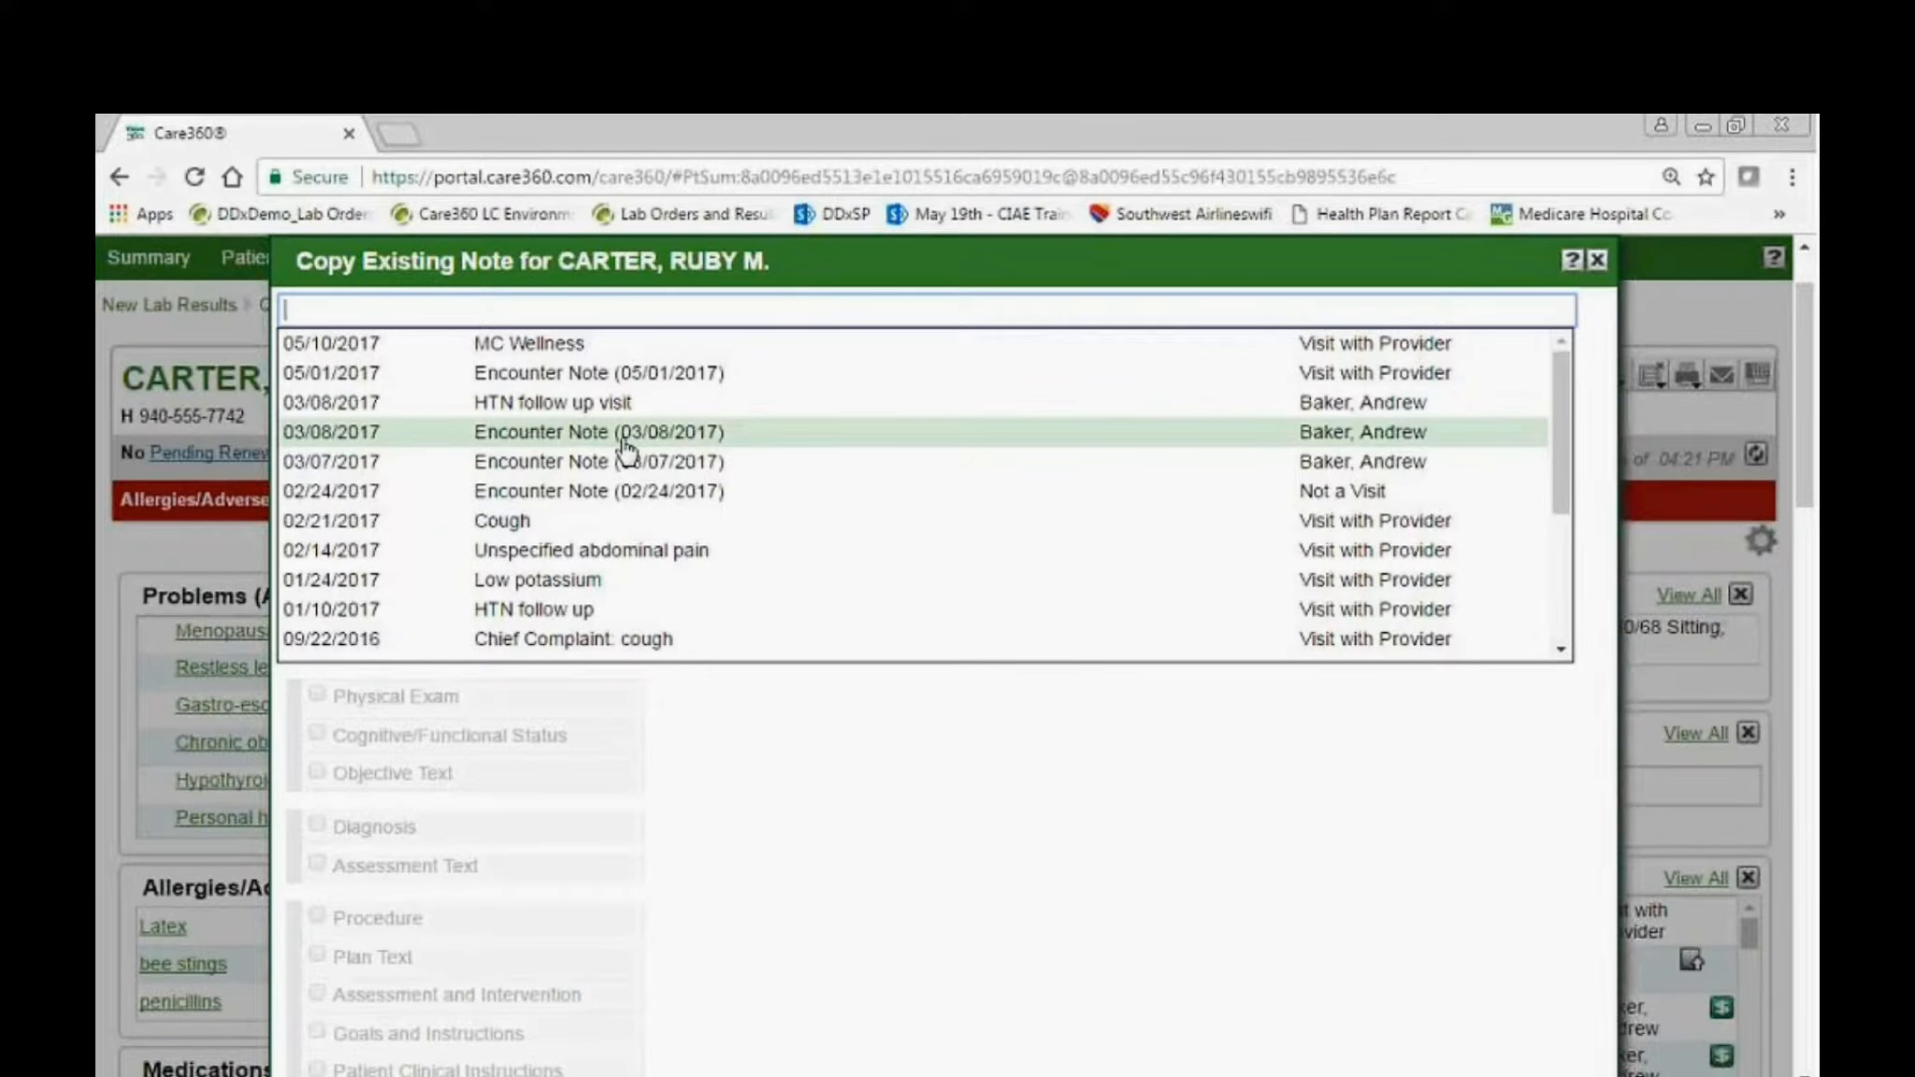
{"action": "left_click", "coordinate": [699, 433]}
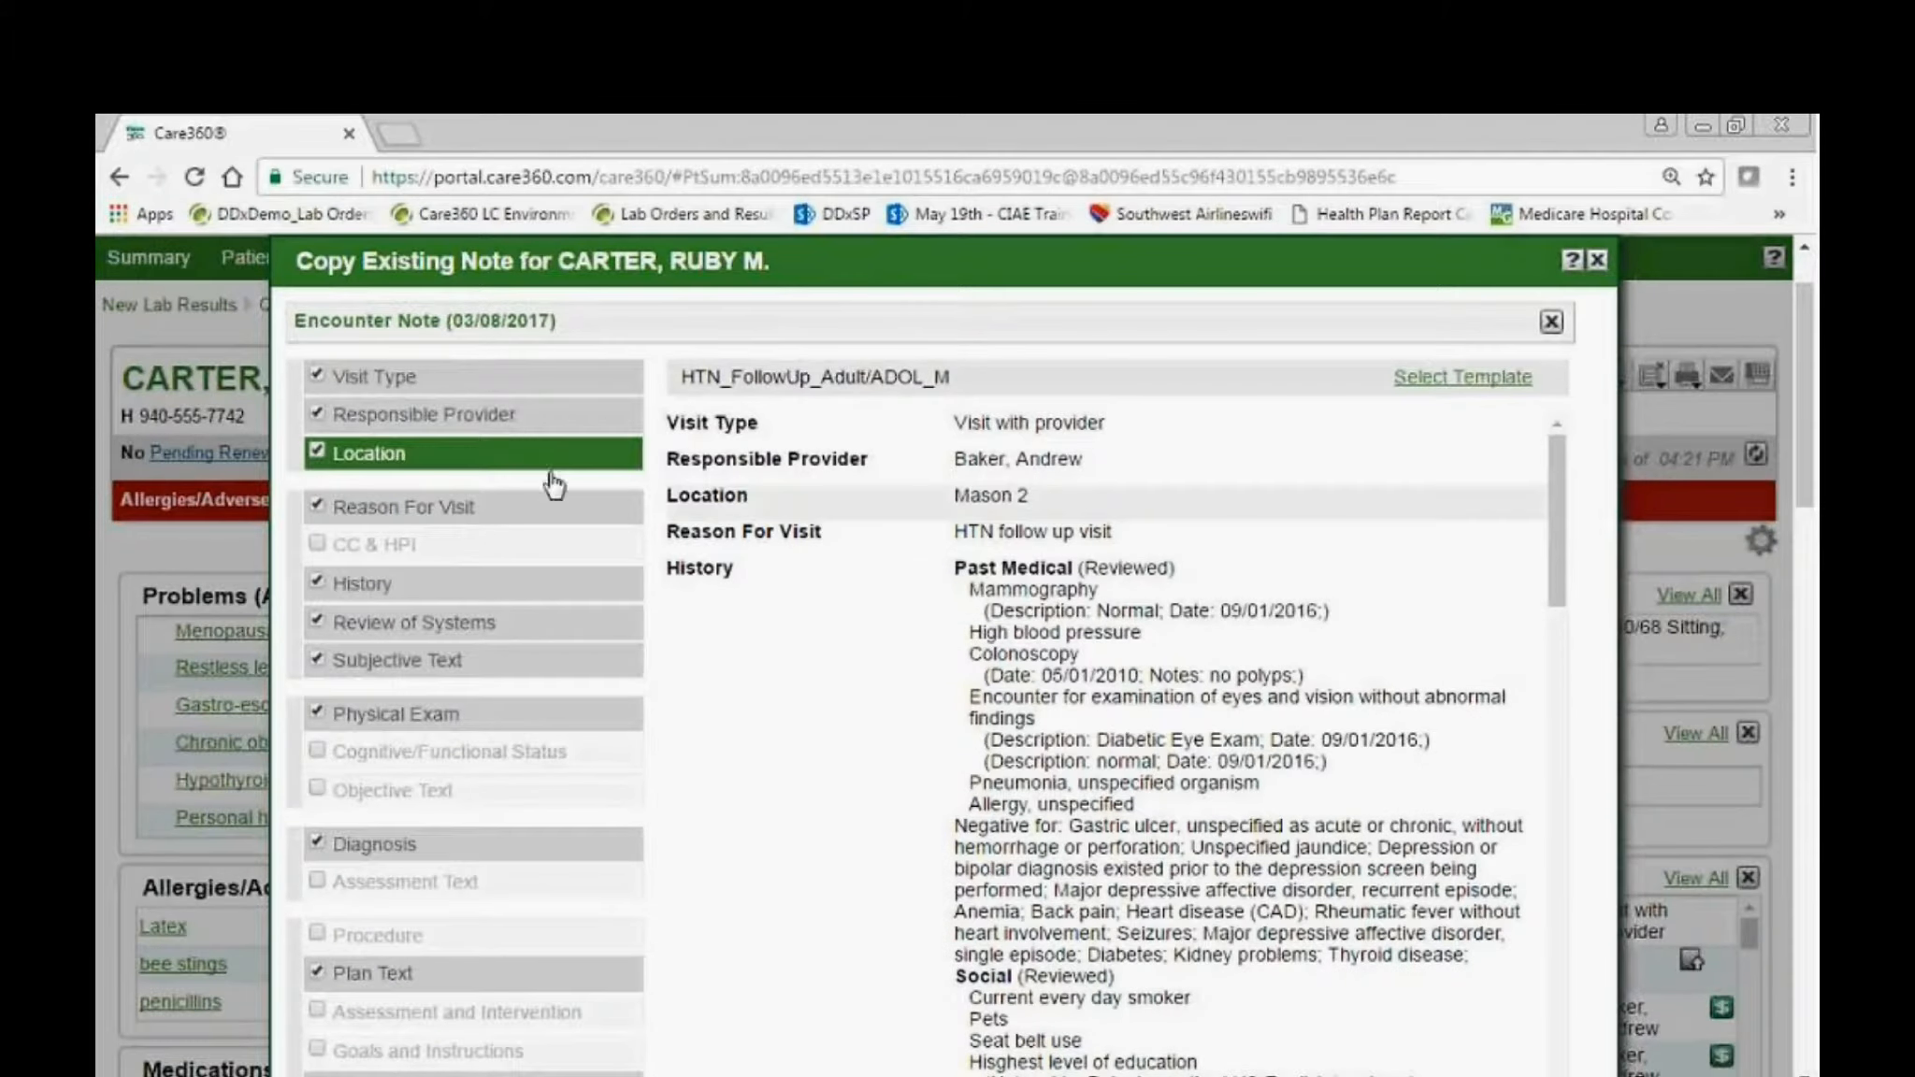
Keep Plan Text among the sections to copy, review the note's content and create the new note from it.
{"action": "left_click", "coordinate": [505, 984]}
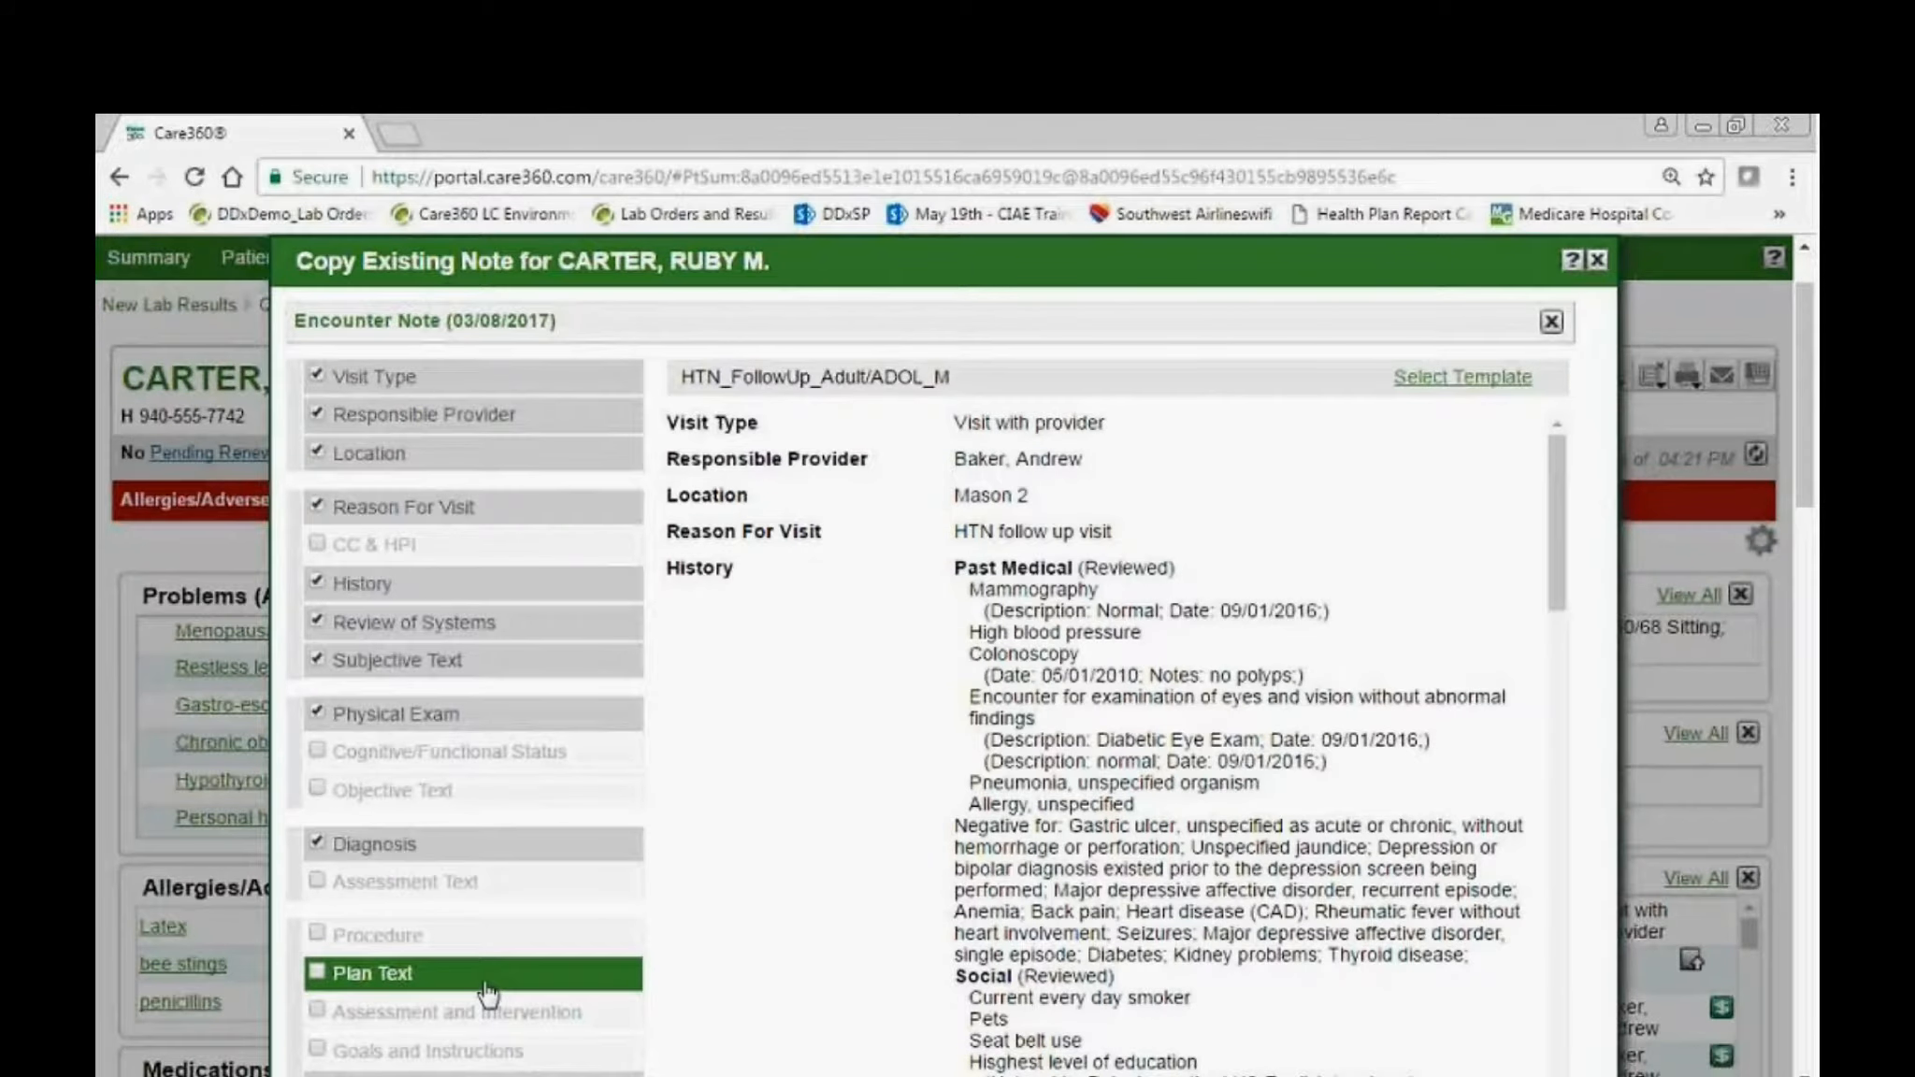
{"action": "left_click", "coordinate": [472, 987]}
{"action": "scroll", "coordinate": [908, 823], "scroll_direction": "down", "scroll_amount": 10}
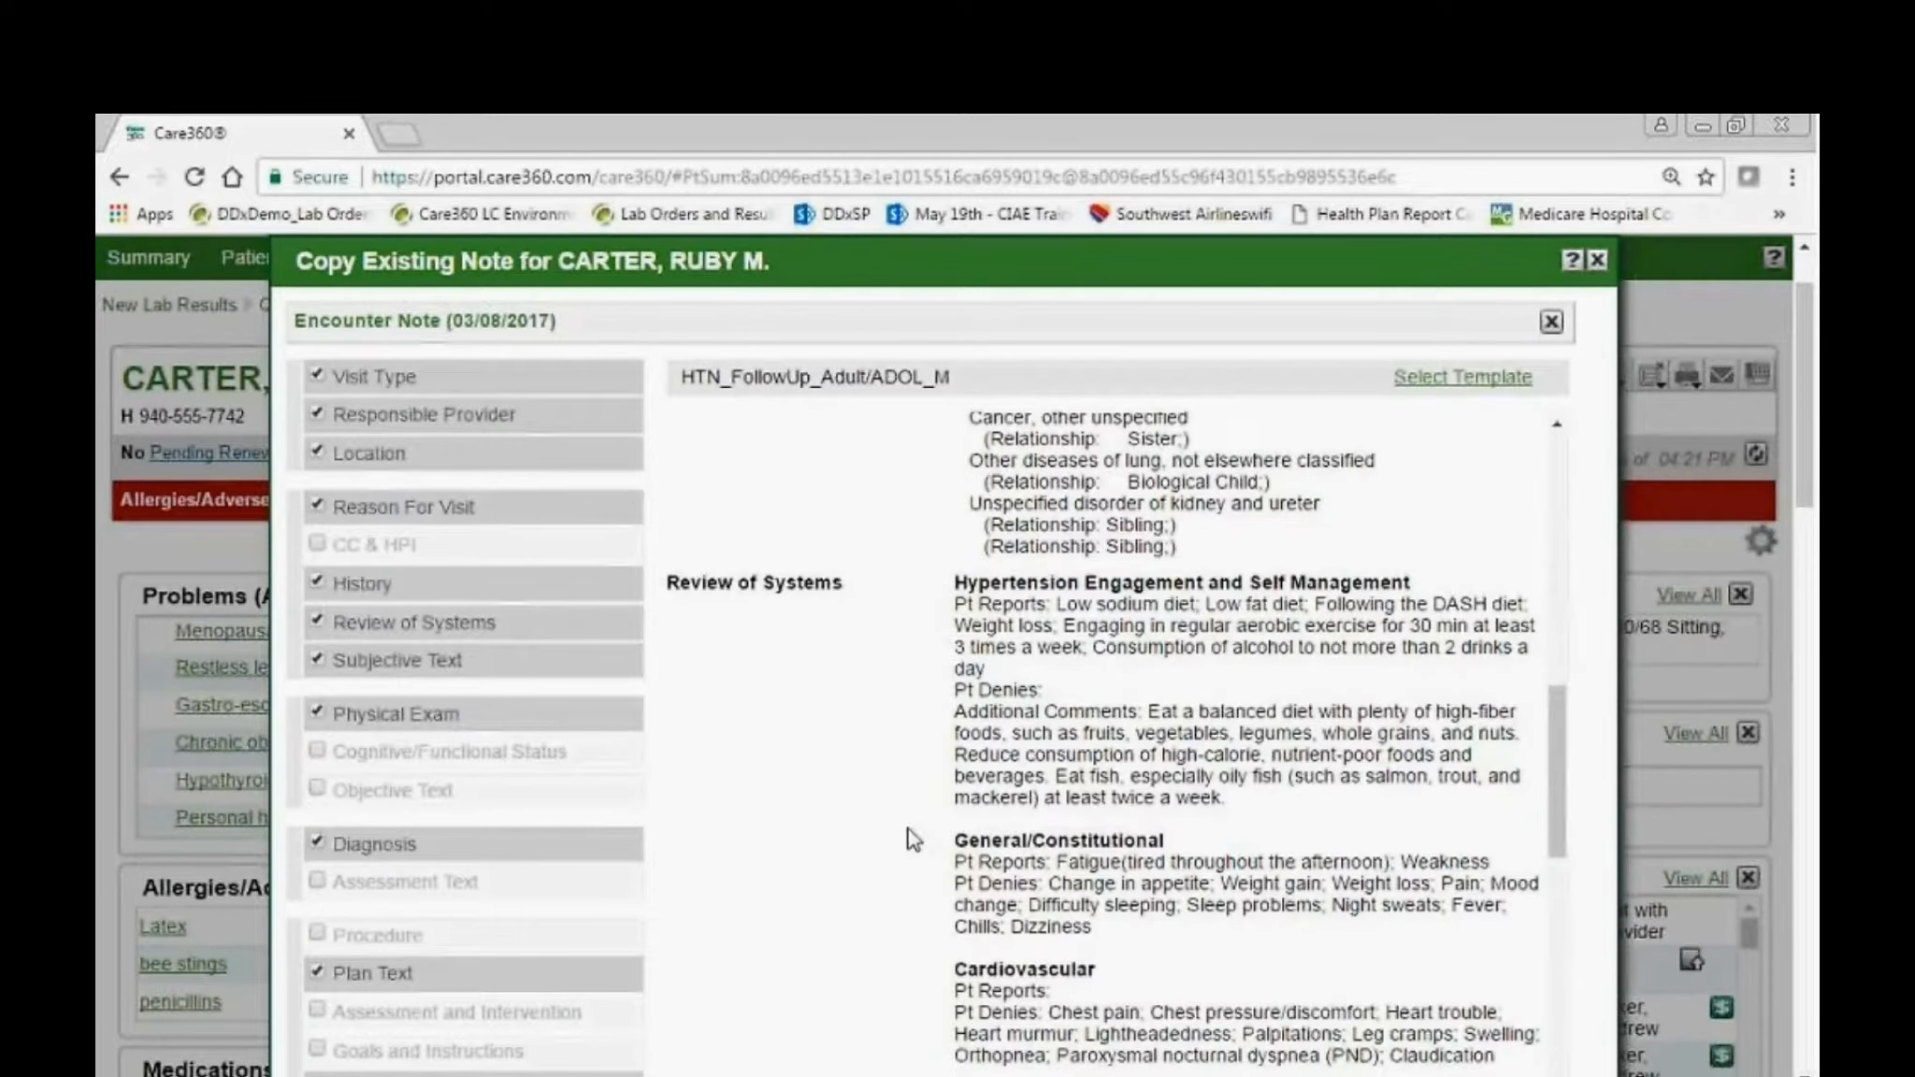
{"action": "scroll", "coordinate": [912, 837], "scroll_direction": "down", "scroll_amount": 10}
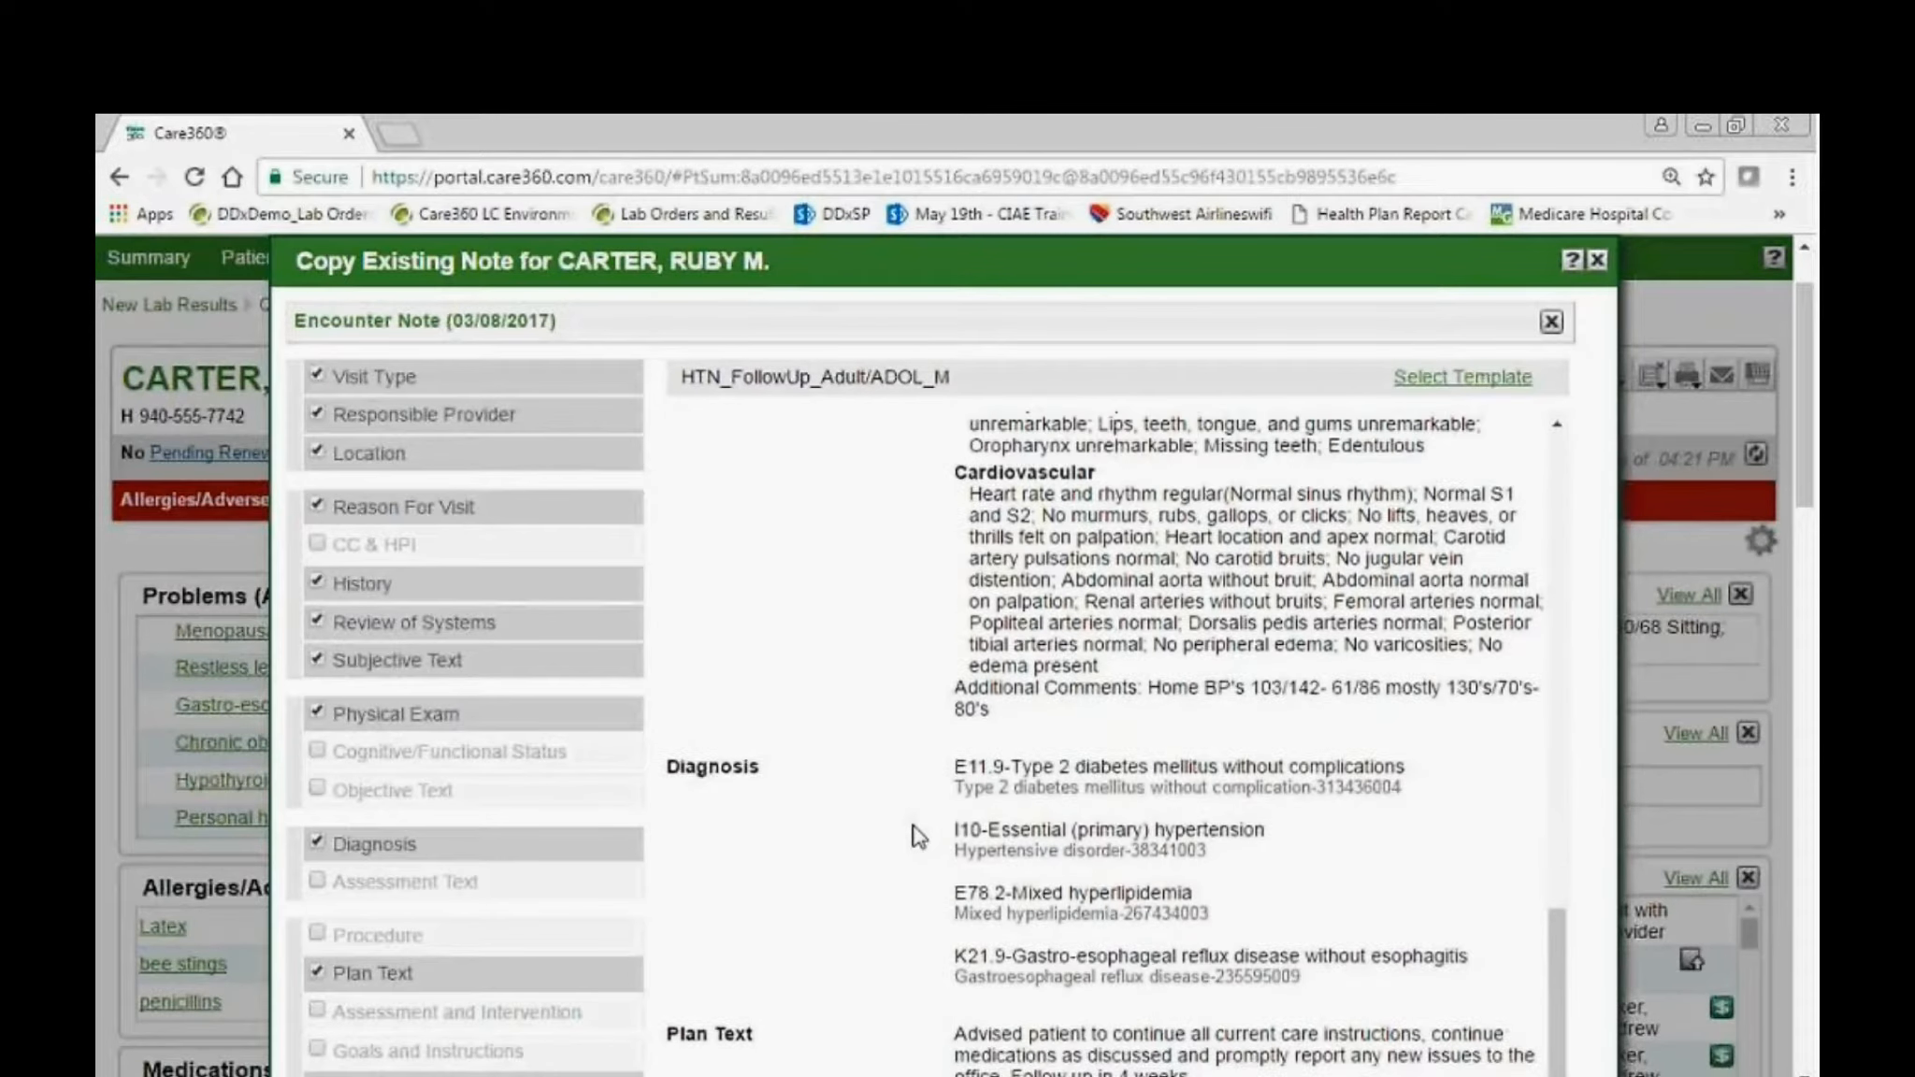
{"action": "scroll", "coordinate": [916, 835], "scroll_direction": "down", "scroll_amount": 10}
{"action": "left_click", "coordinate": [890, 467]}
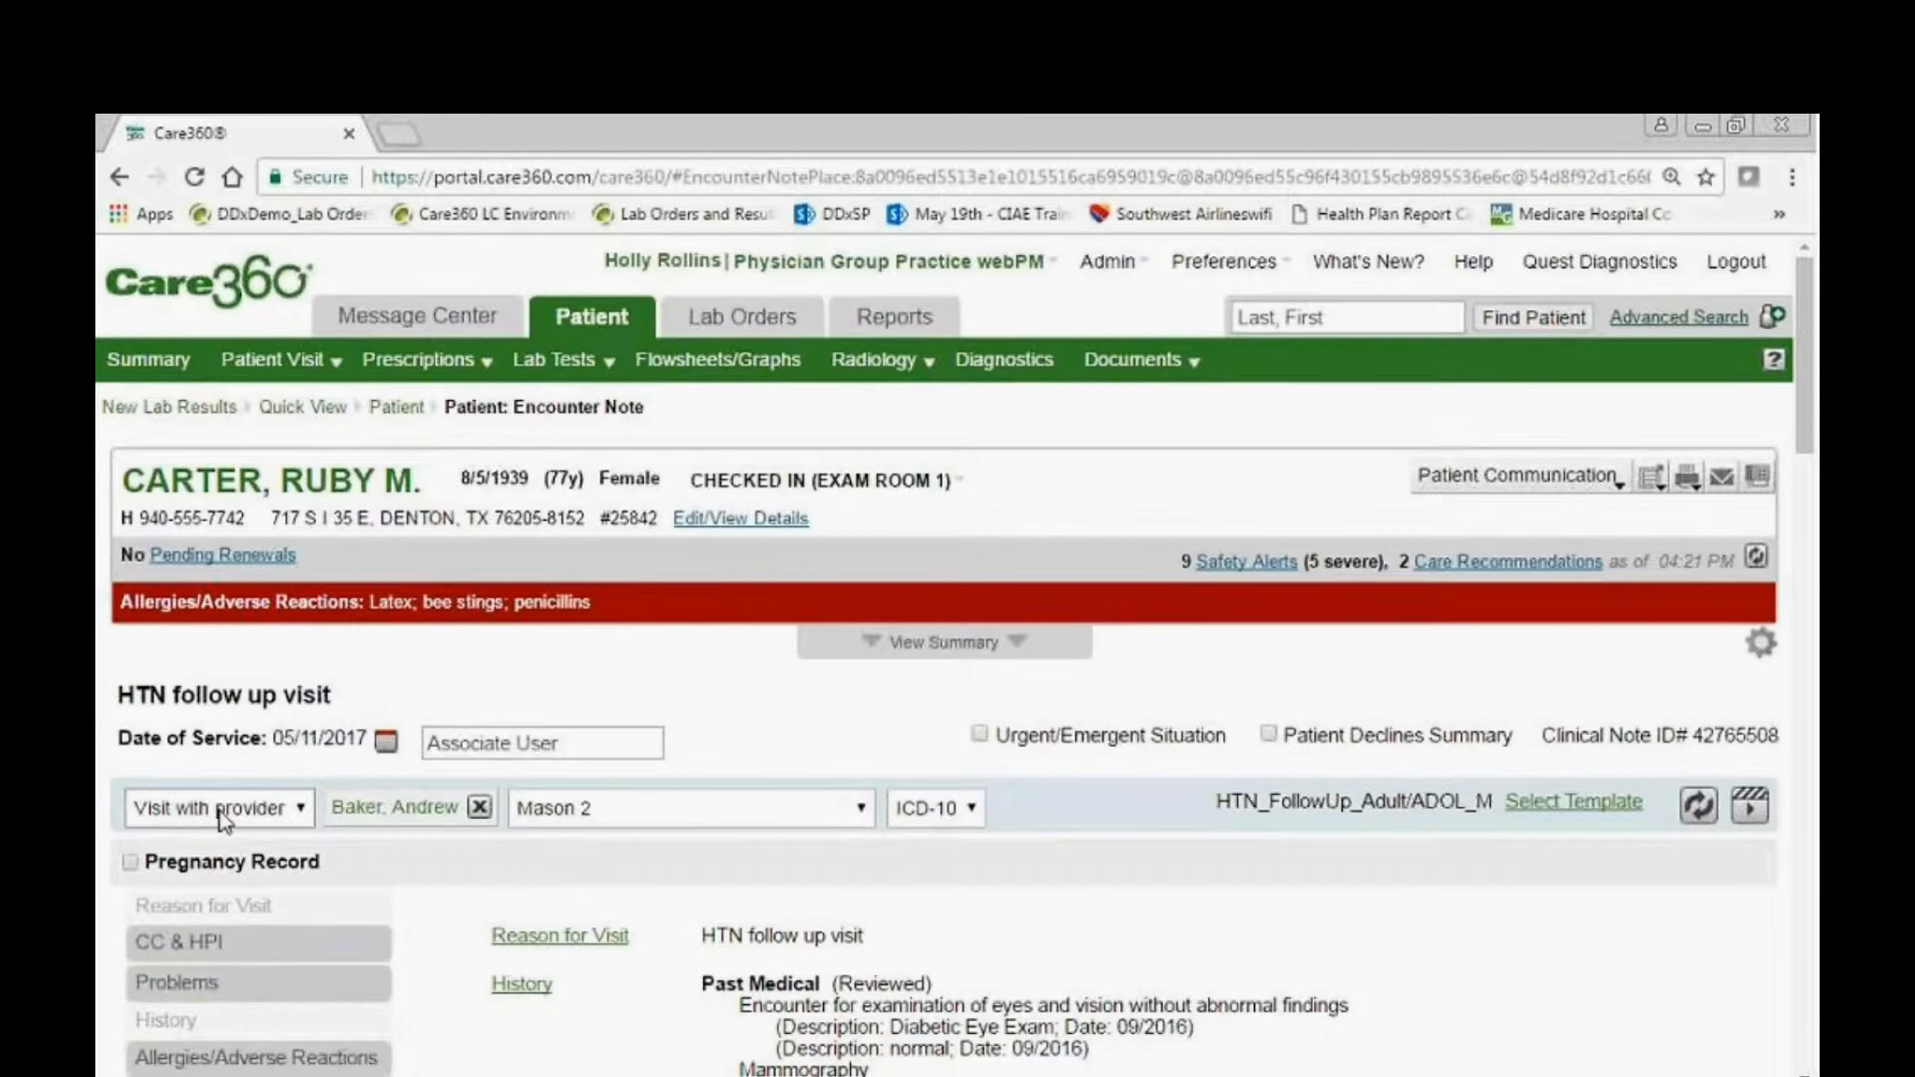
Switch the new note's location to Mason 1 and set it back to Mason 2.
{"action": "left_click", "coordinate": [617, 811]}
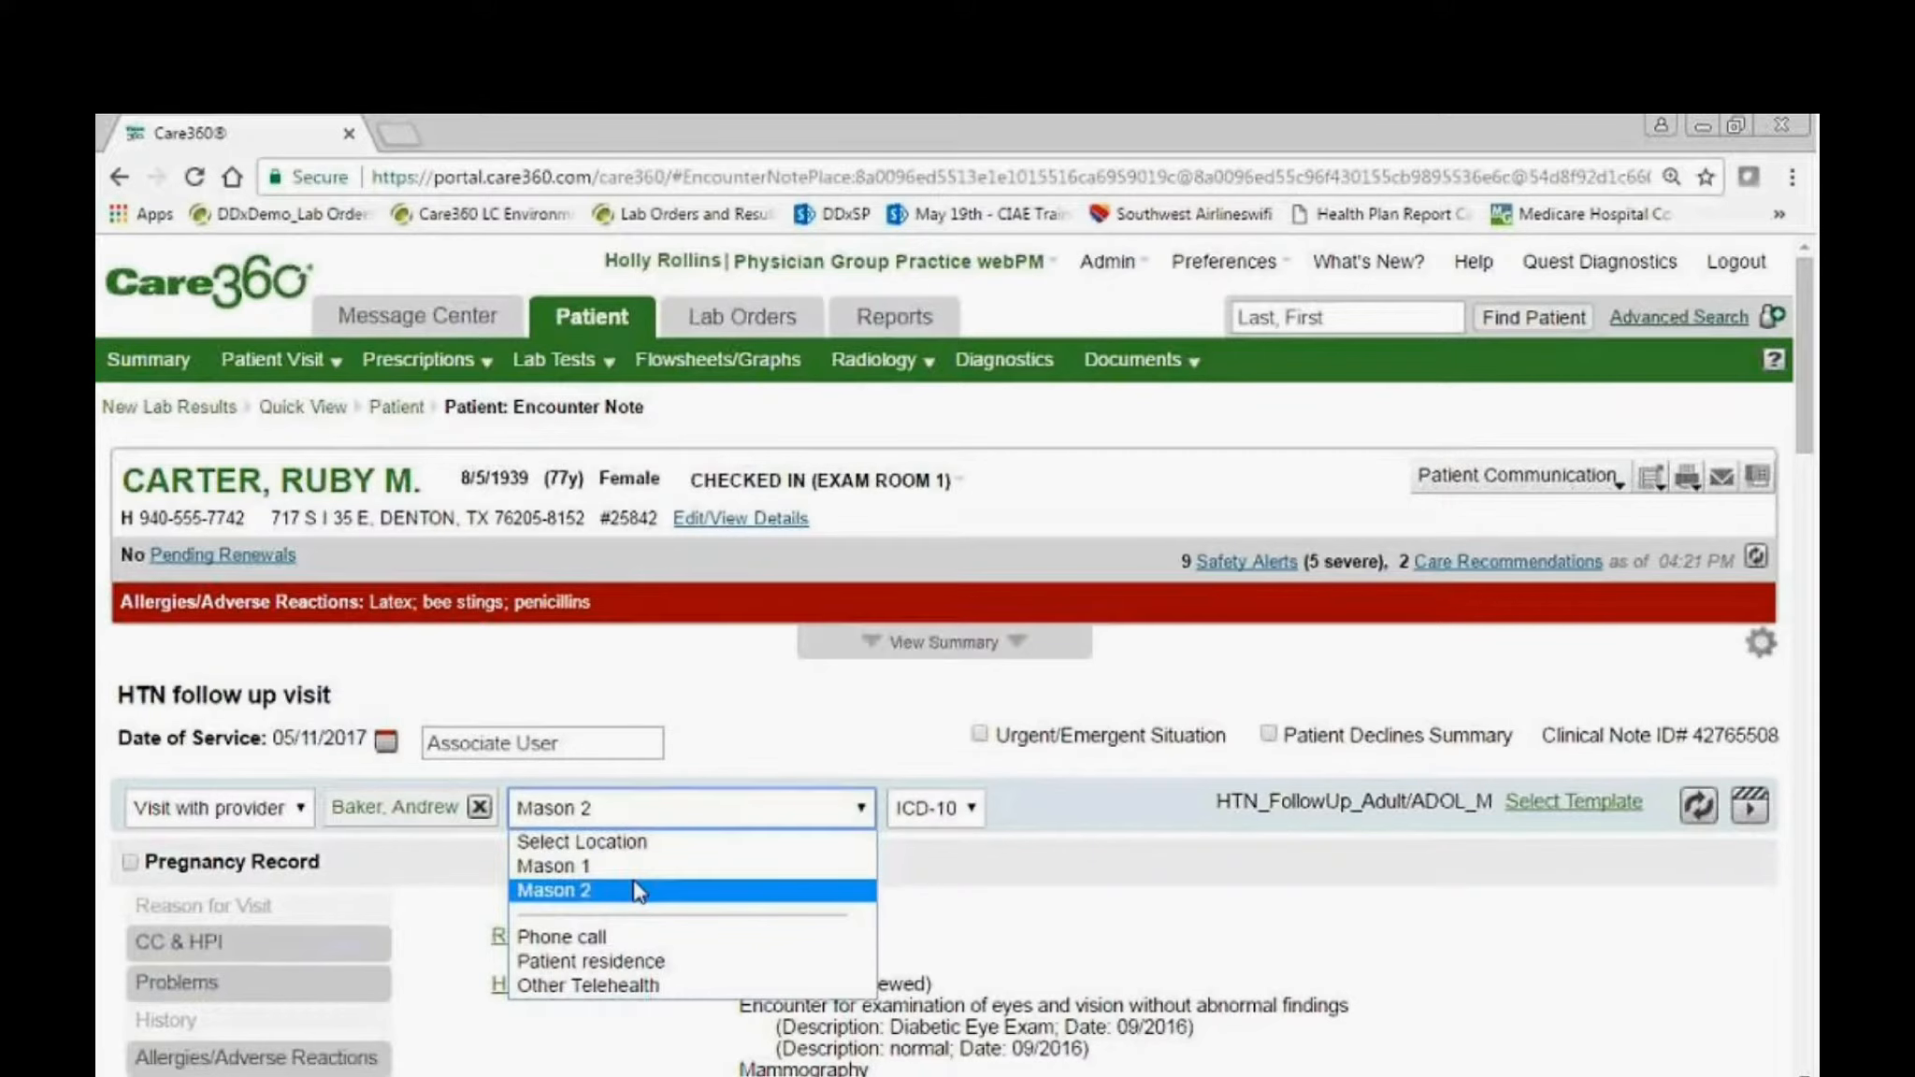
{"action": "left_click", "coordinate": [635, 869]}
{"action": "left_click", "coordinate": [634, 806]}
{"action": "left_click", "coordinate": [638, 823]}
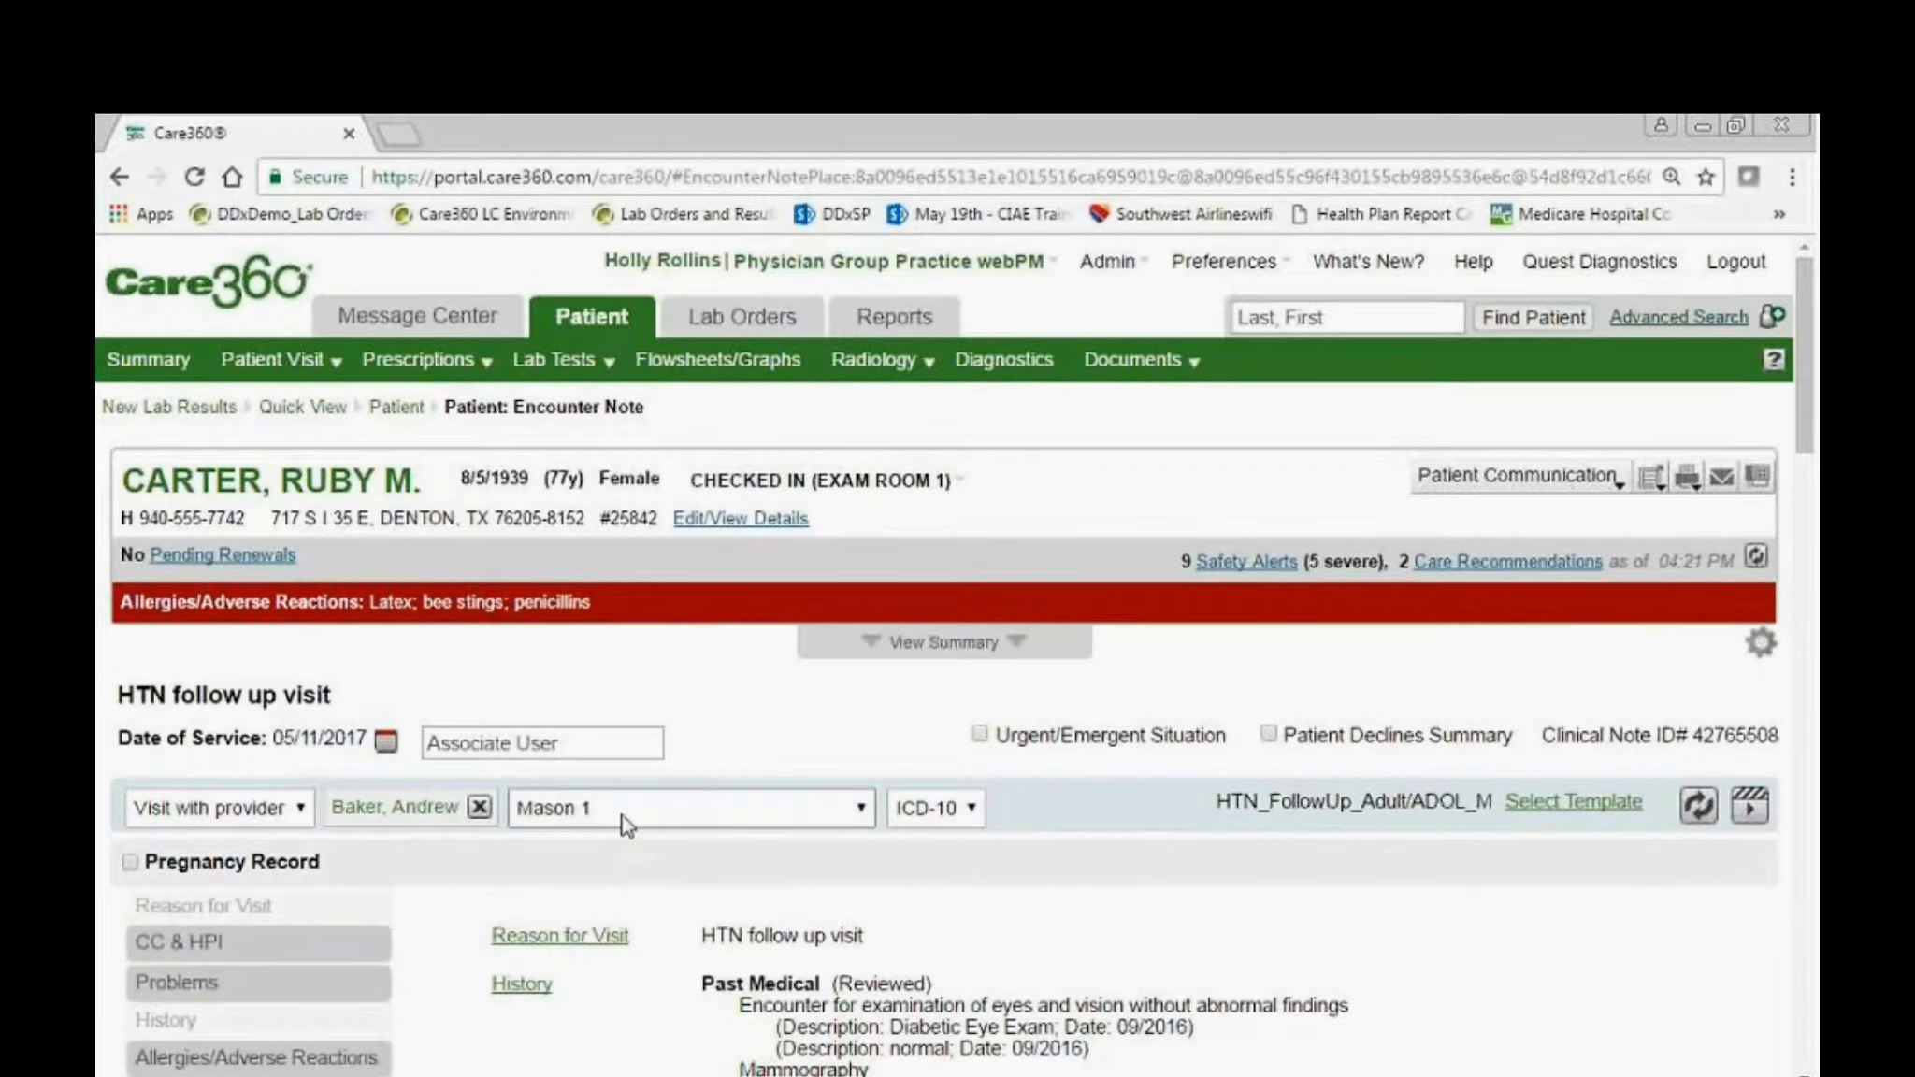
{"action": "left_click", "coordinate": [626, 823]}
{"action": "left_click", "coordinate": [639, 889]}
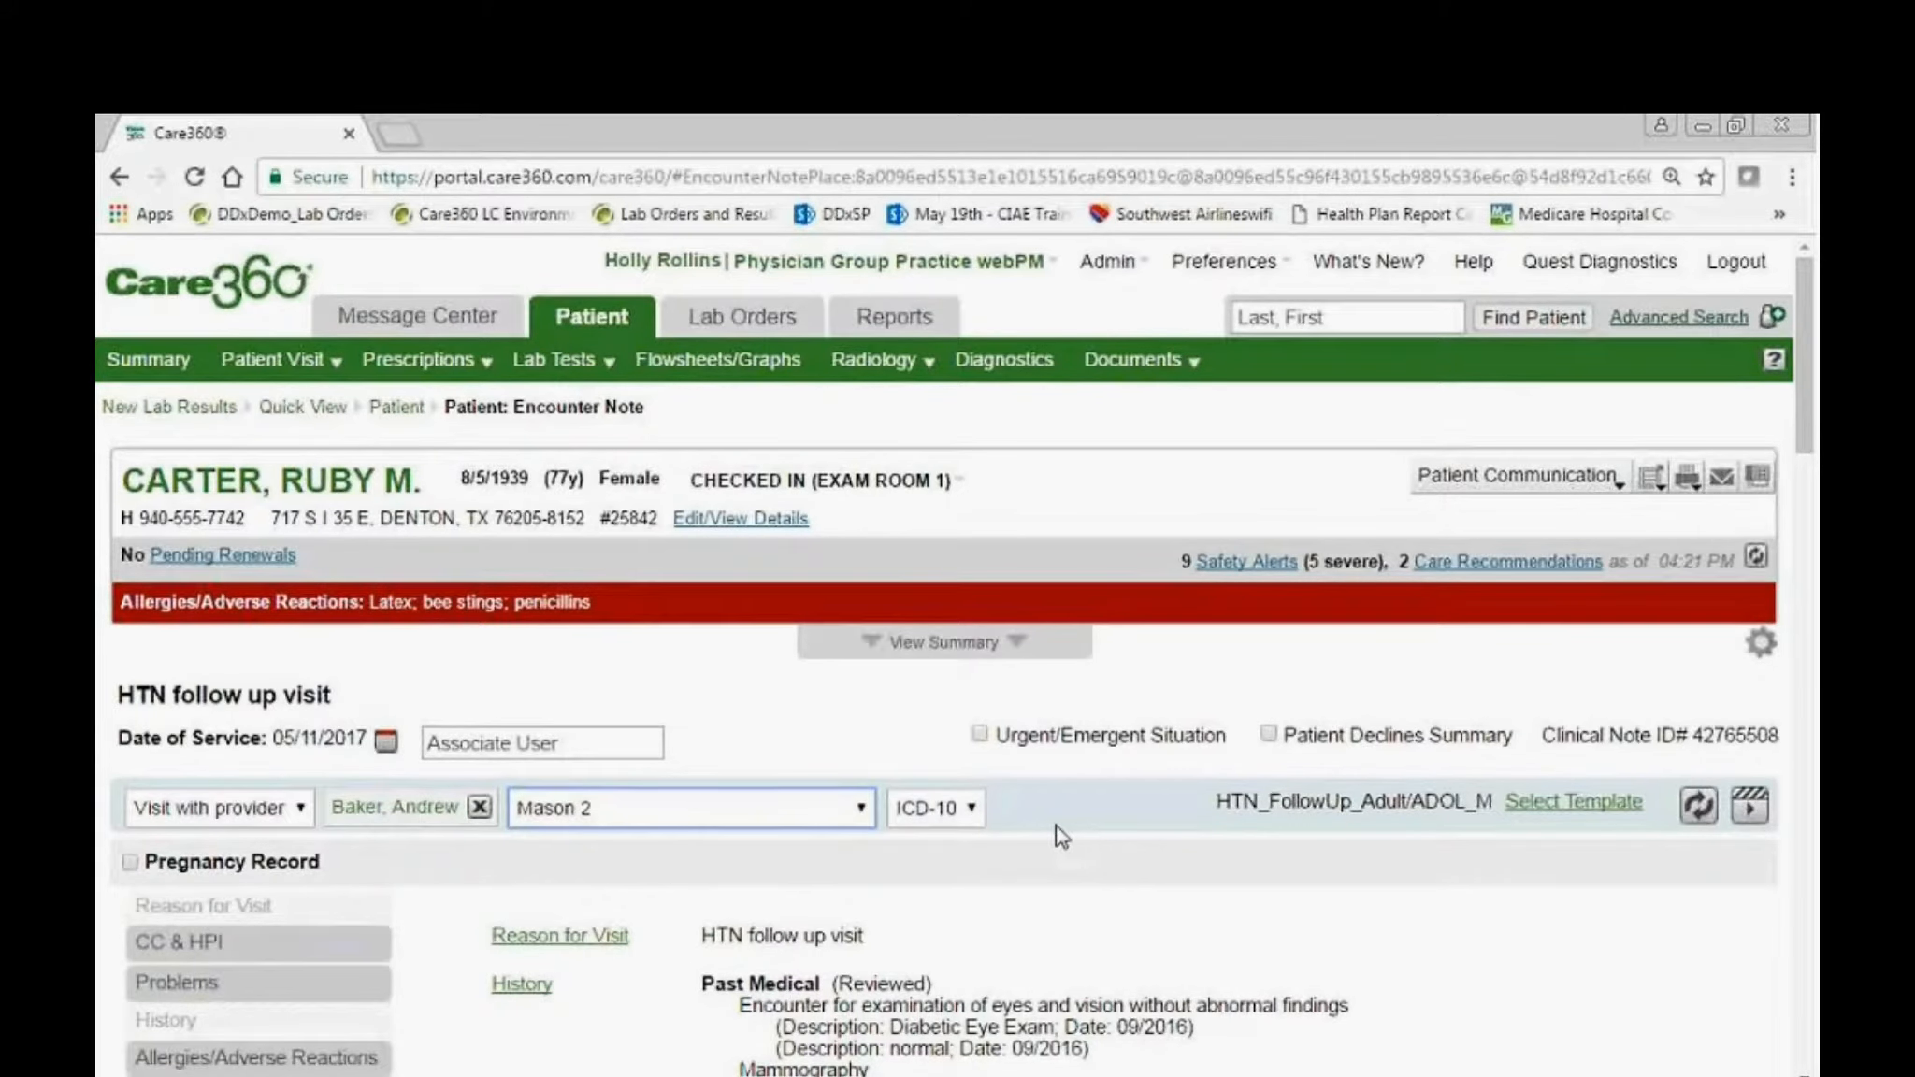
Replace the note's reason for visit with "Hospital follow up for afib and tachycardia" and save it.
{"action": "scroll", "coordinate": [1032, 825], "scroll_direction": "down", "scroll_amount": 3}
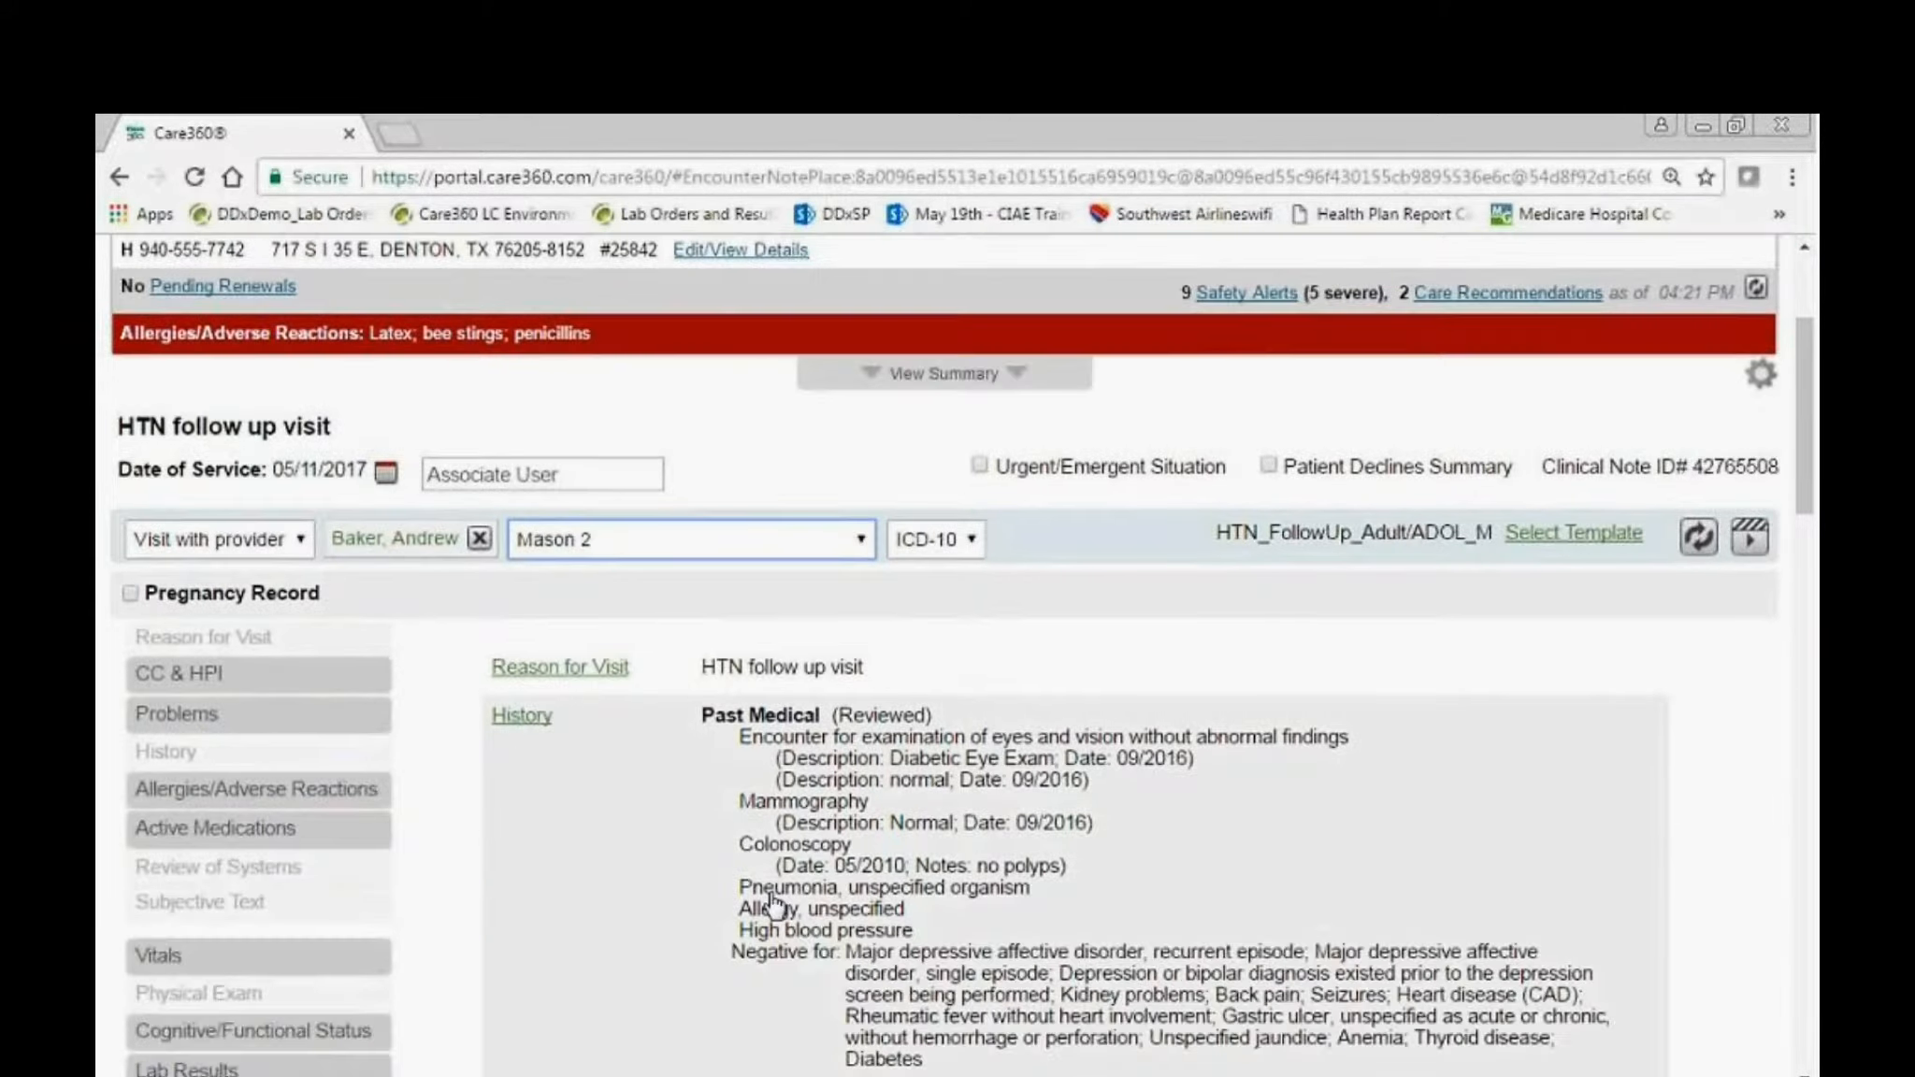
{"action": "left_click", "coordinate": [452, 837]}
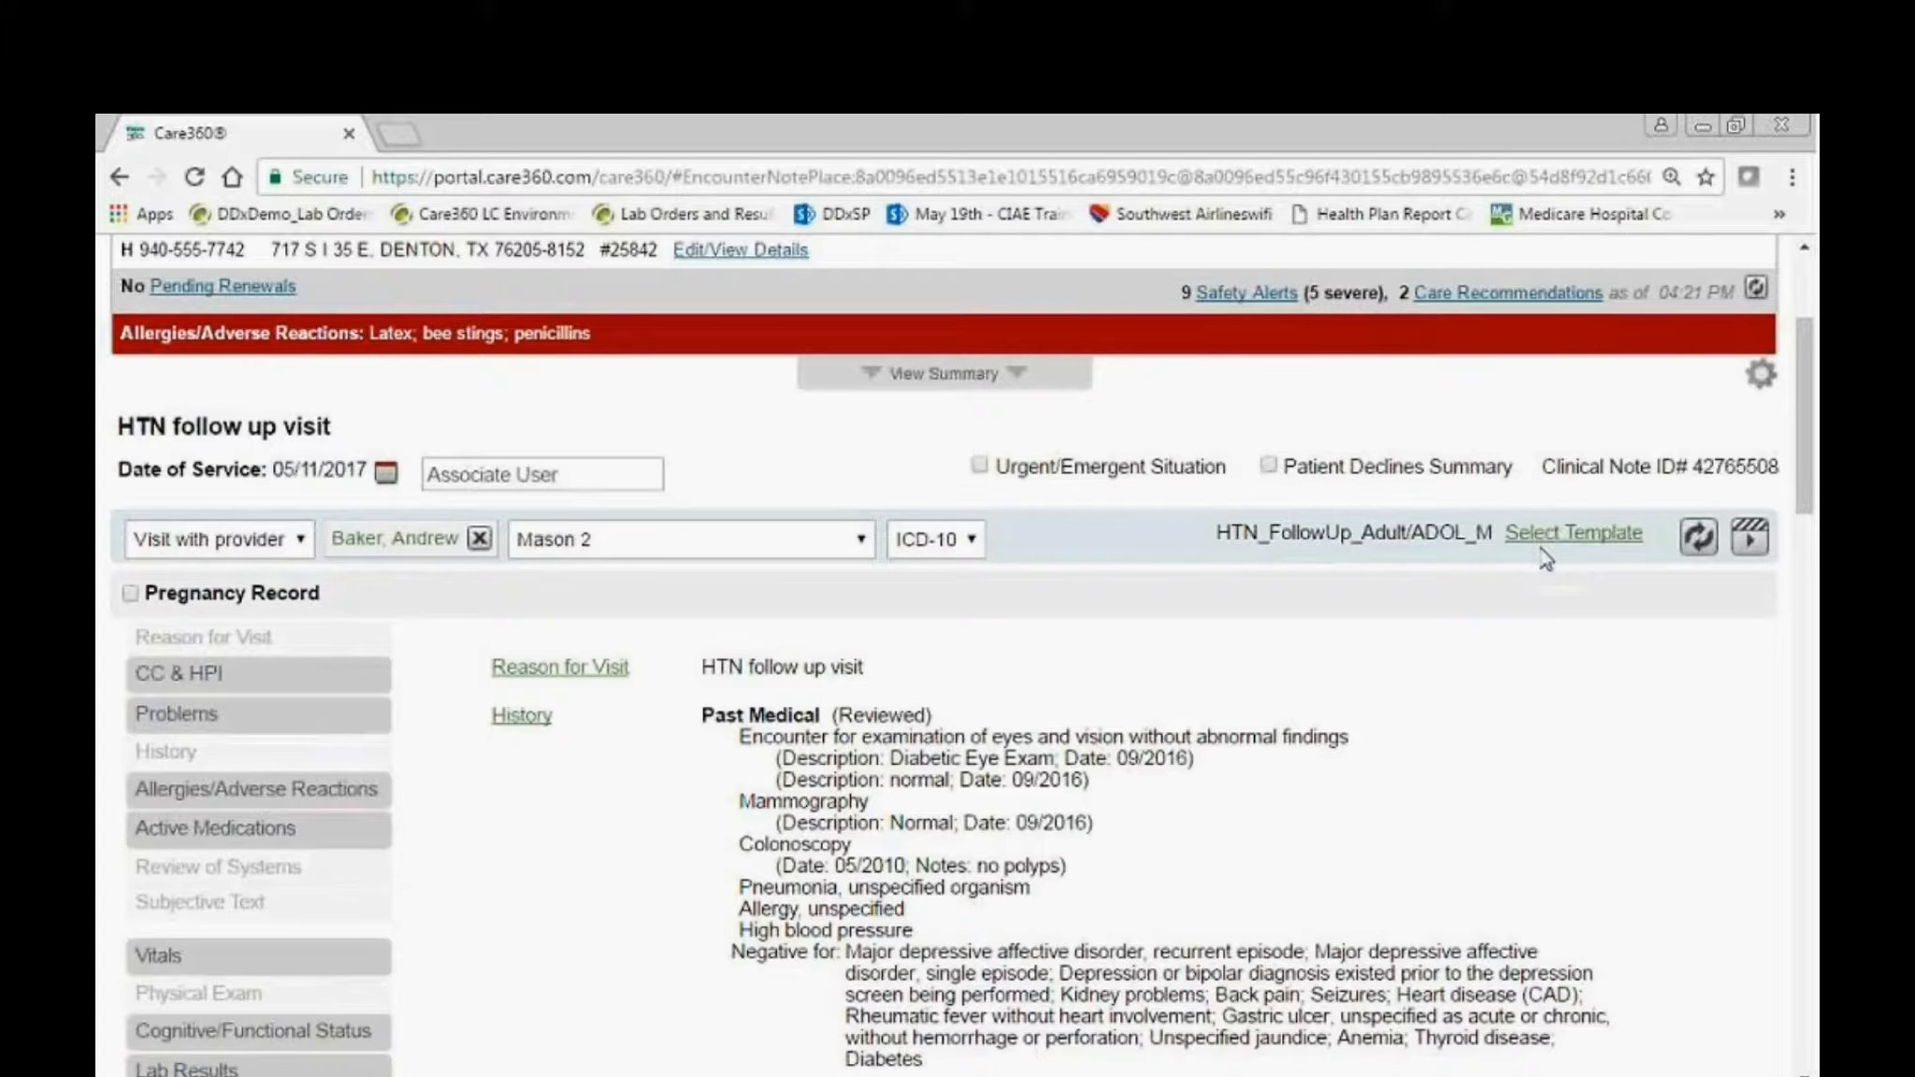
{"action": "left_click", "coordinate": [590, 673]}
{"action": "left_click_drag", "start_coordinate": [935, 754], "coordinate": [650, 756]}
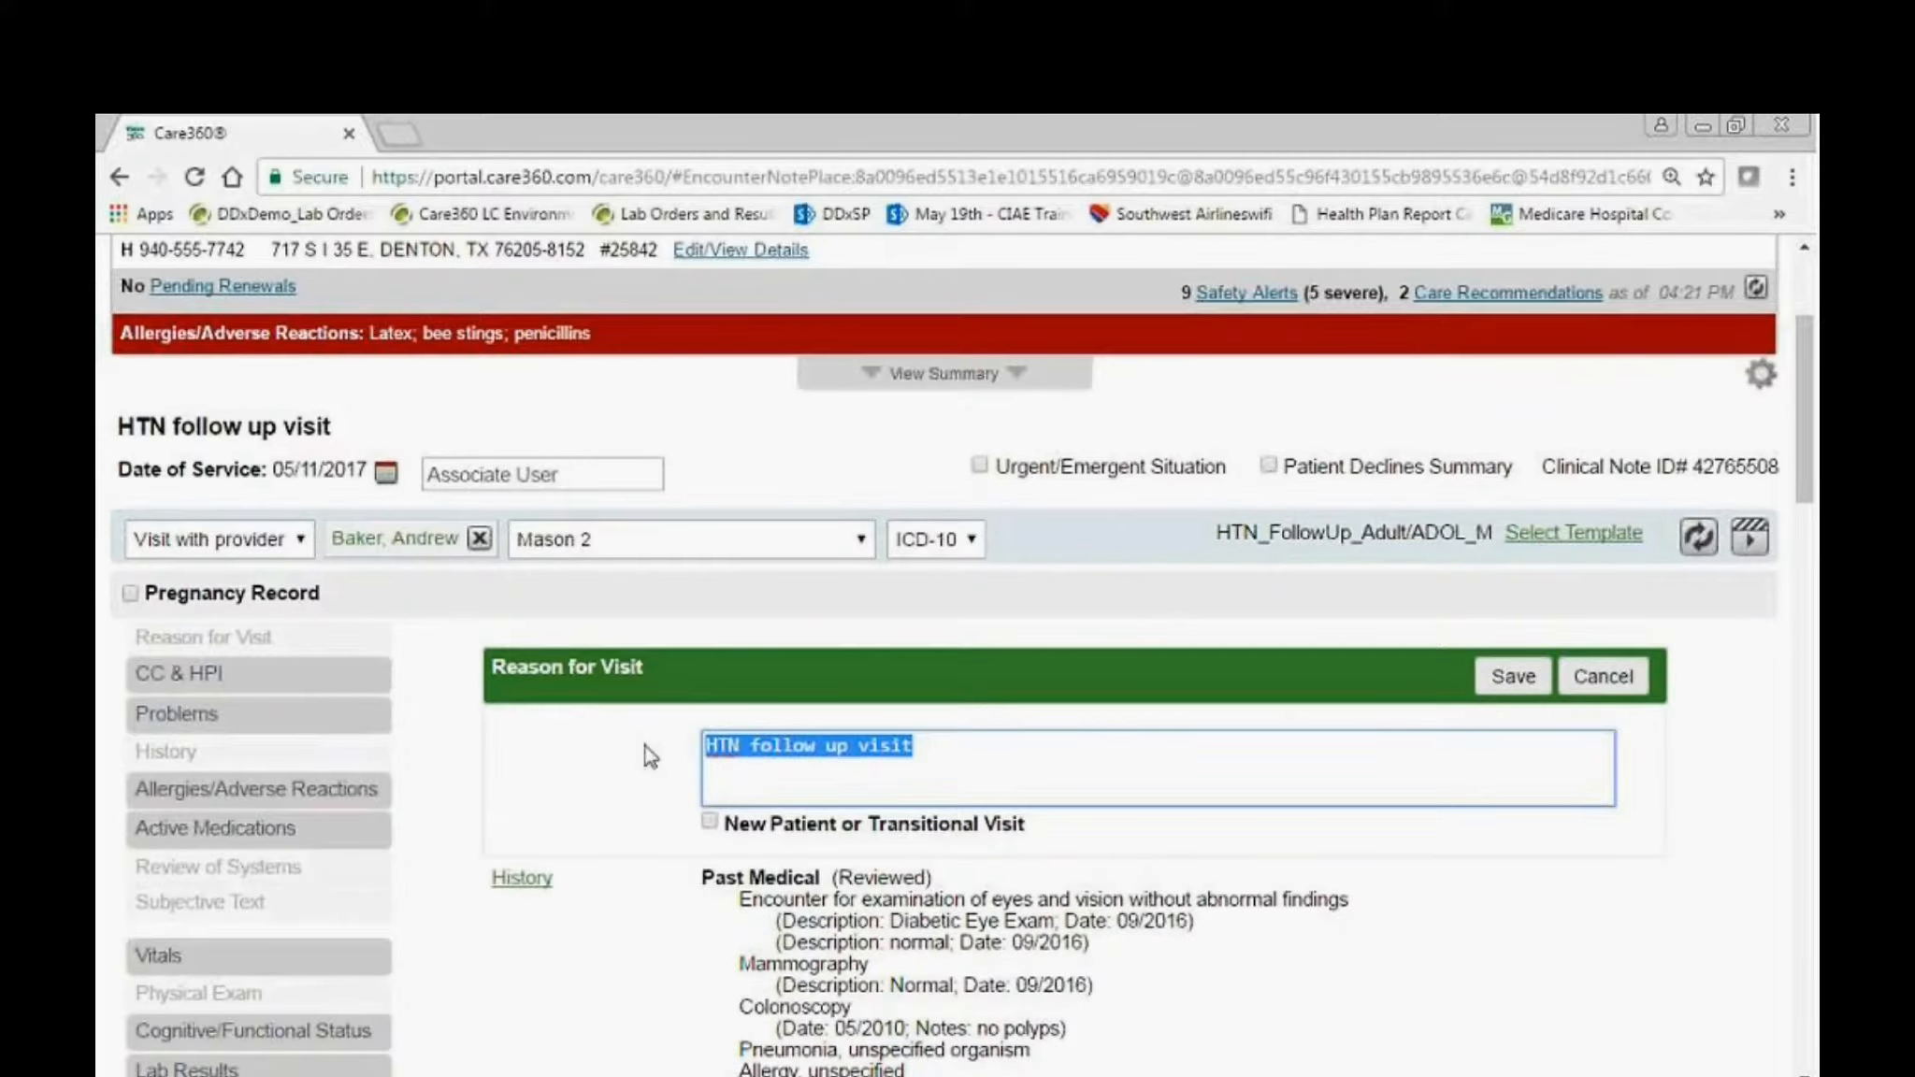
{"action": "type", "text": "Hospital follow up"}
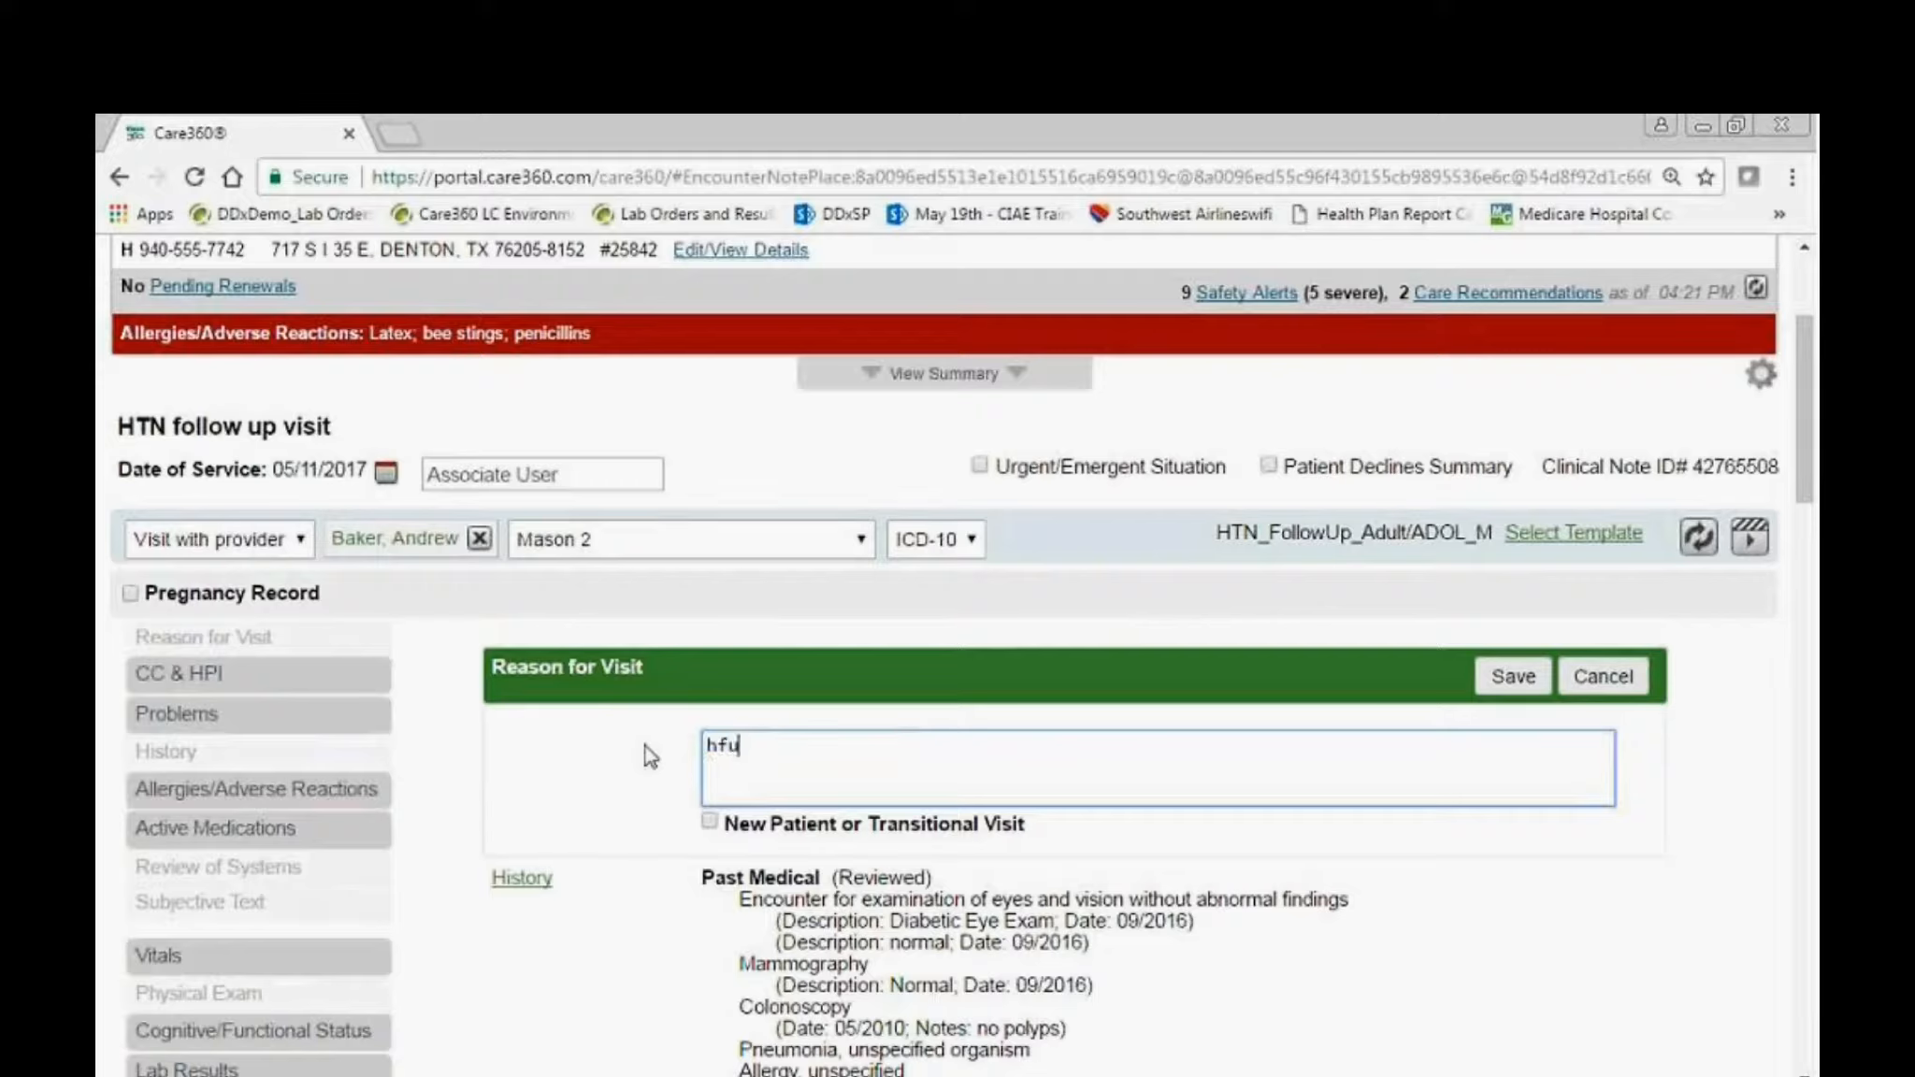
{"action": "key", "text": "Return"}
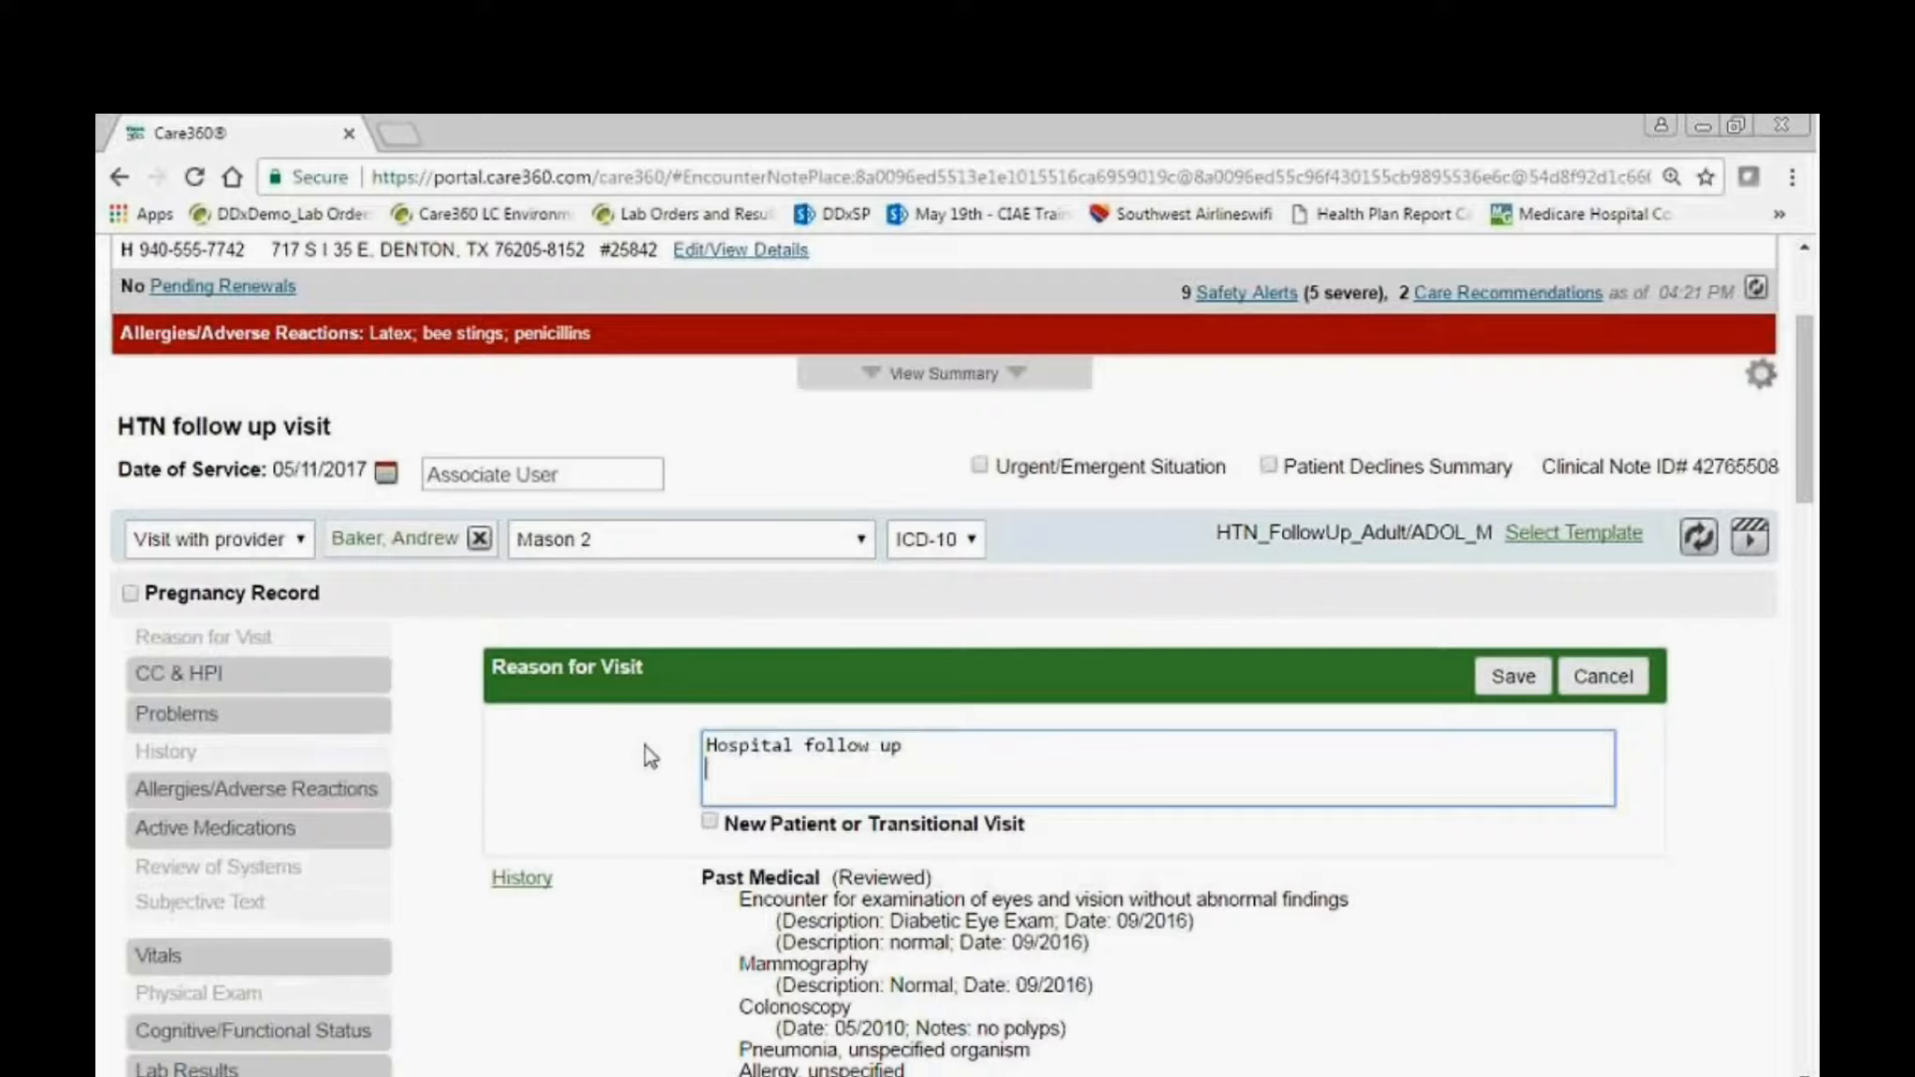
{"action": "left_click", "coordinate": [949, 750]}
{"action": "type", "text": "for akib and tachycardia"}
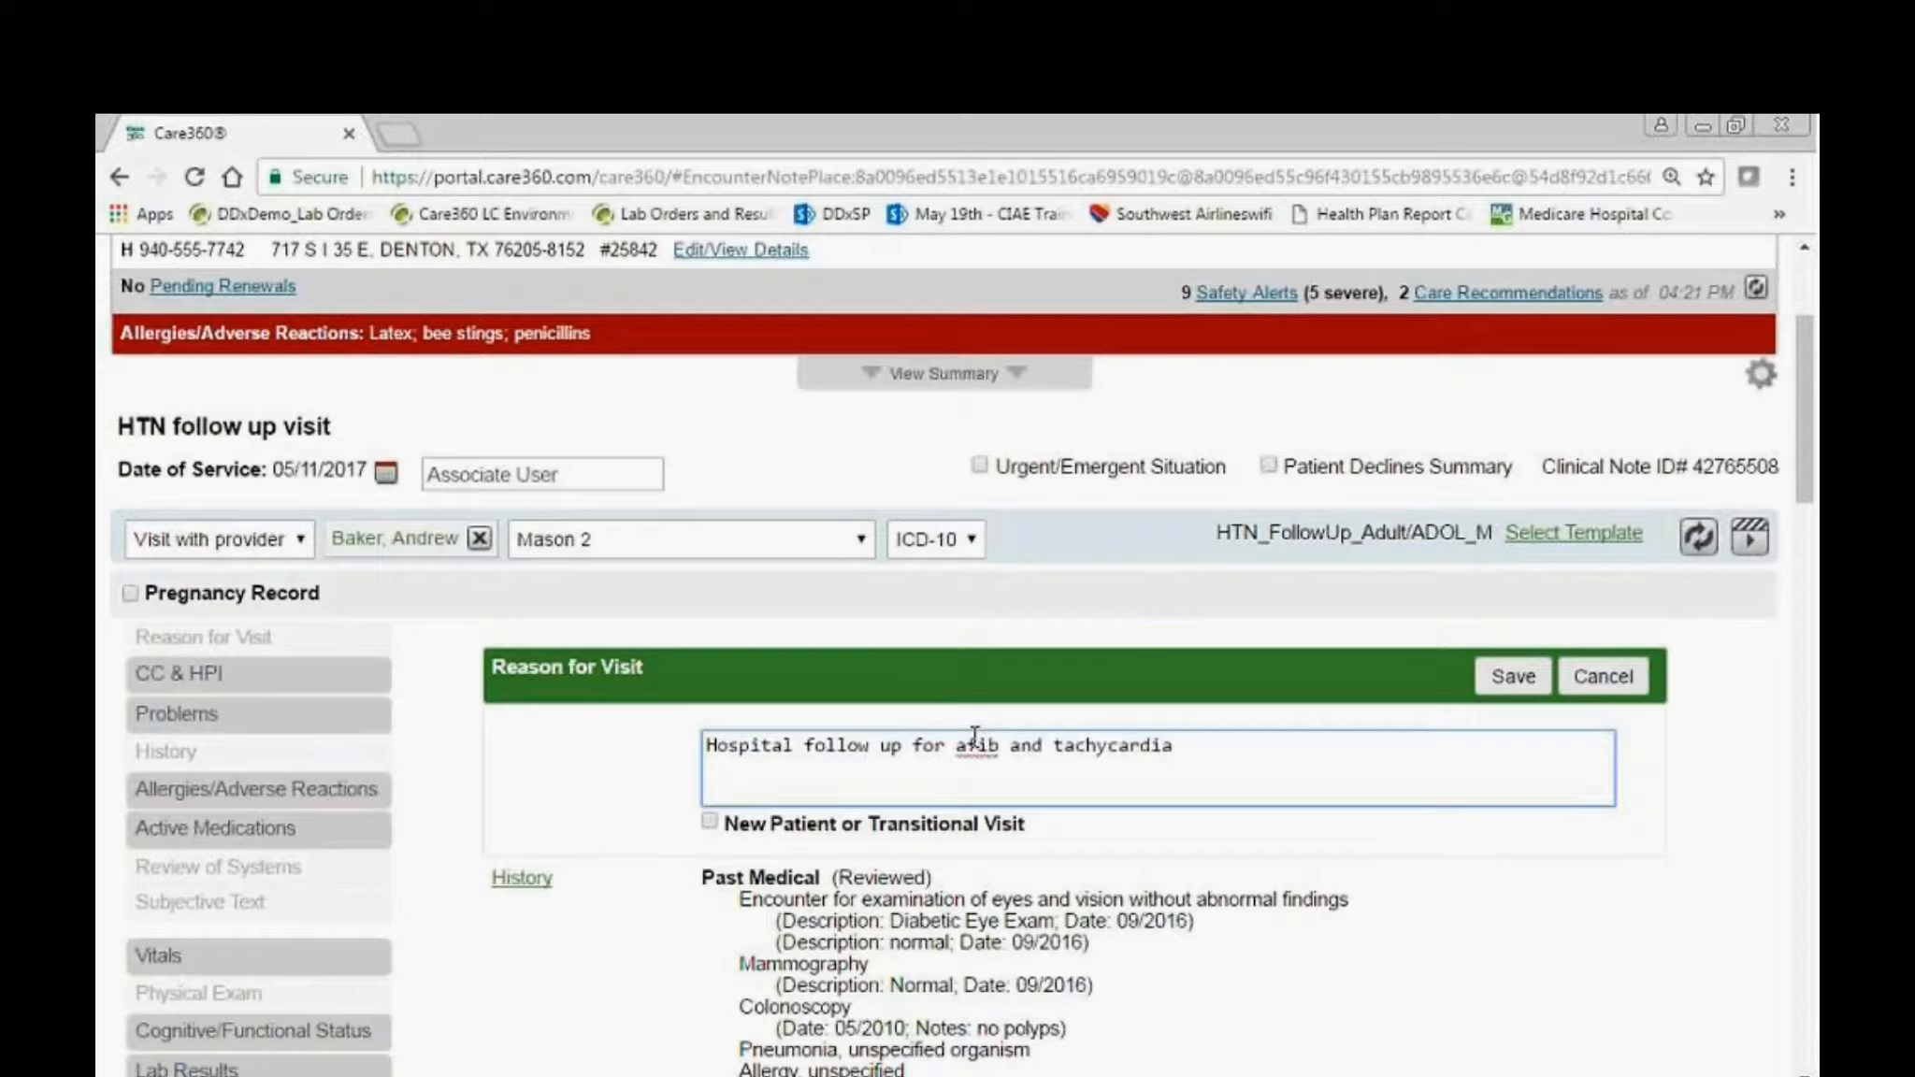
{"action": "left_click", "coordinate": [1512, 676]}
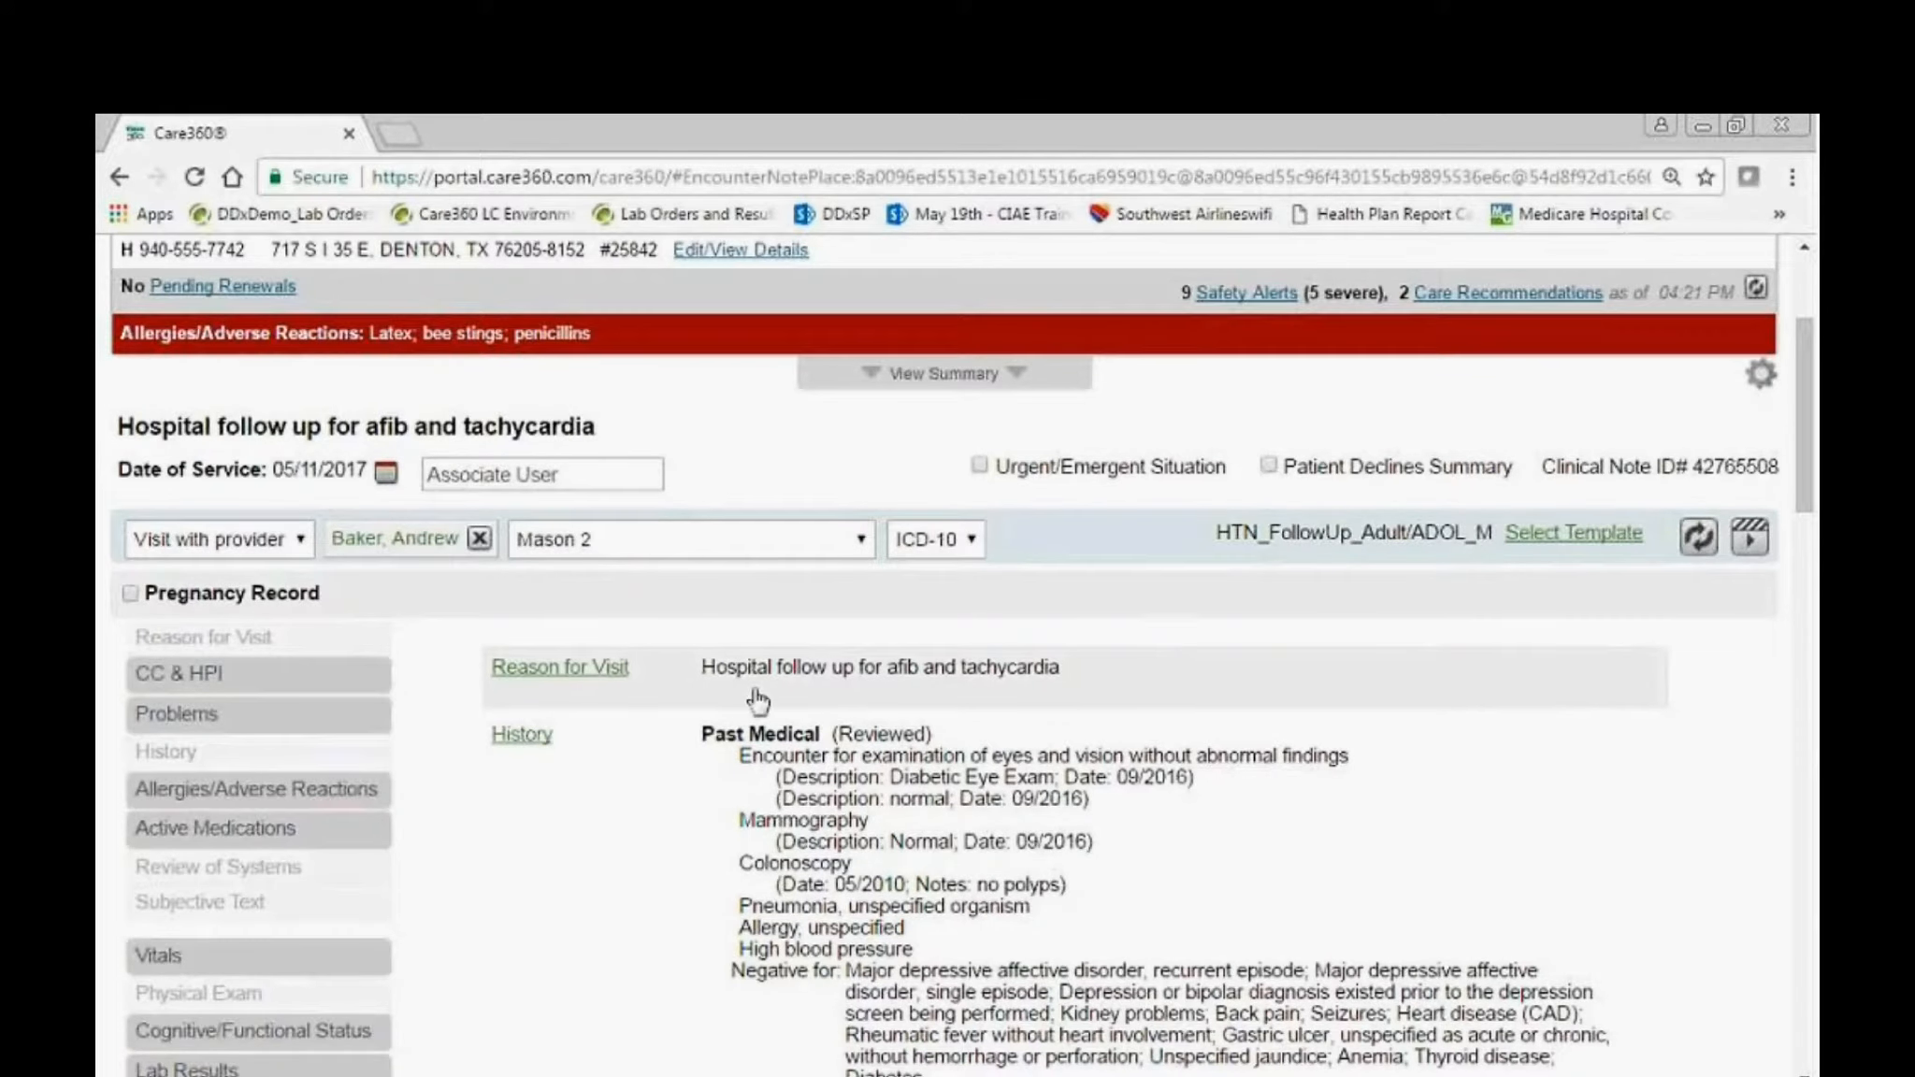
Start entering vitals for the note with a height of 66 in and a weight of 175 lb.
{"action": "left_click", "coordinate": [323, 964]}
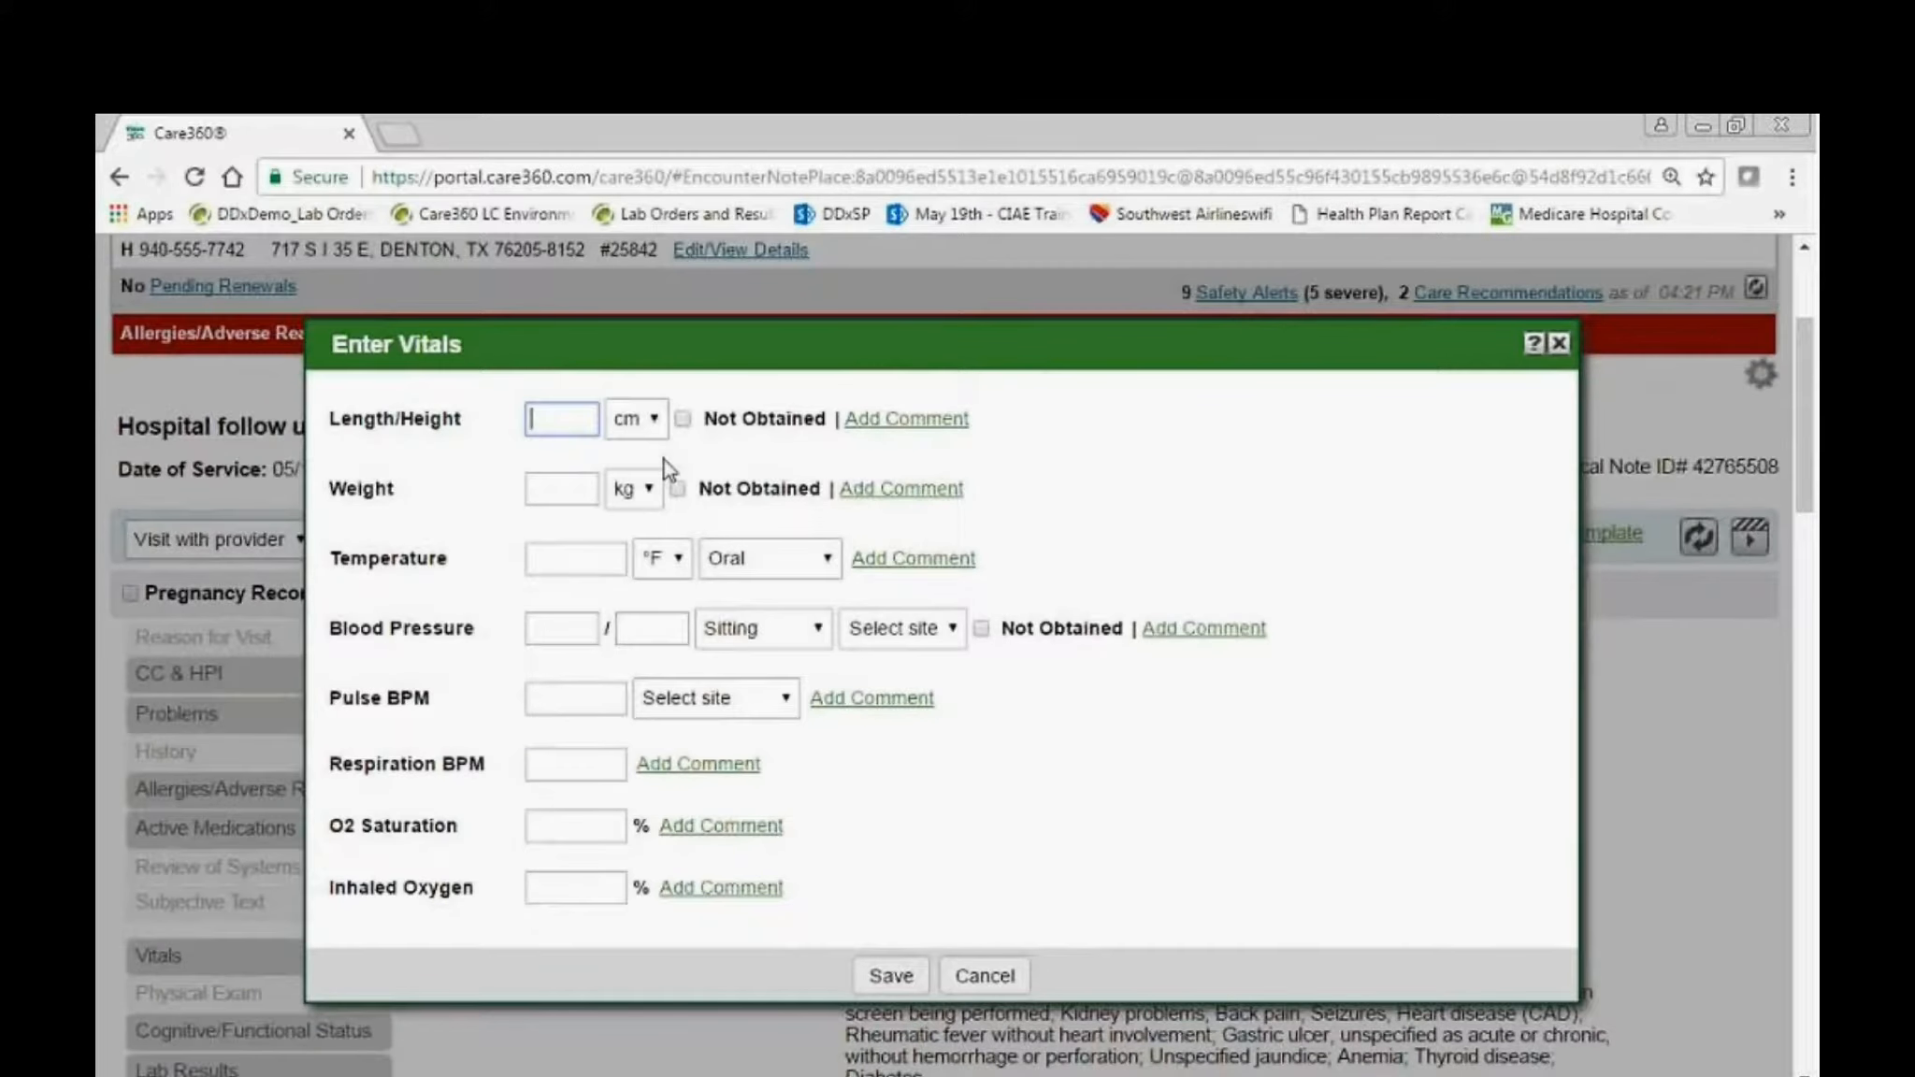
{"action": "type", "text": "66"}
{"action": "key", "text": "Tab"}
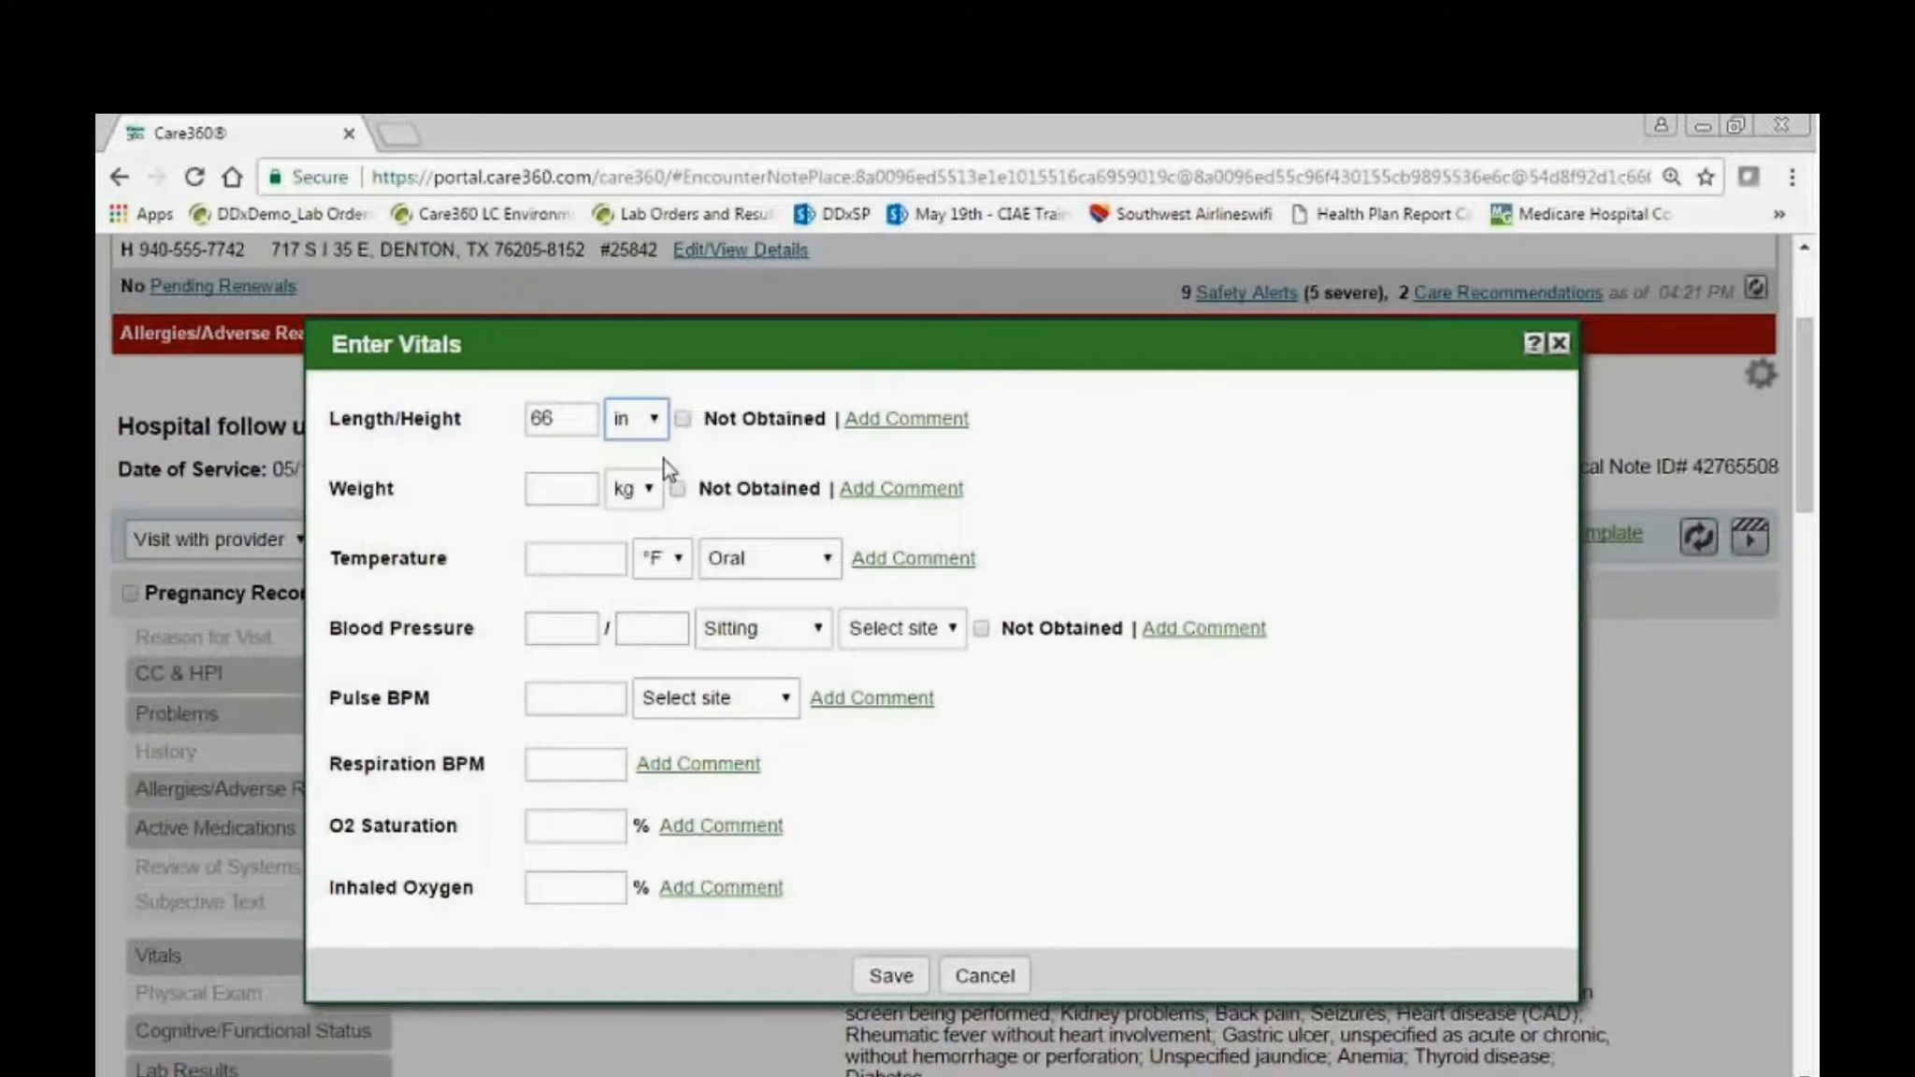
{"action": "key", "text": "Tab"}
{"action": "type", "text": "175"}
{"action": "key", "text": "Tab"}
{"action": "key", "text": "Down"}
{"action": "key", "text": "Tab"}
{"action": "key", "text": "Tab"}
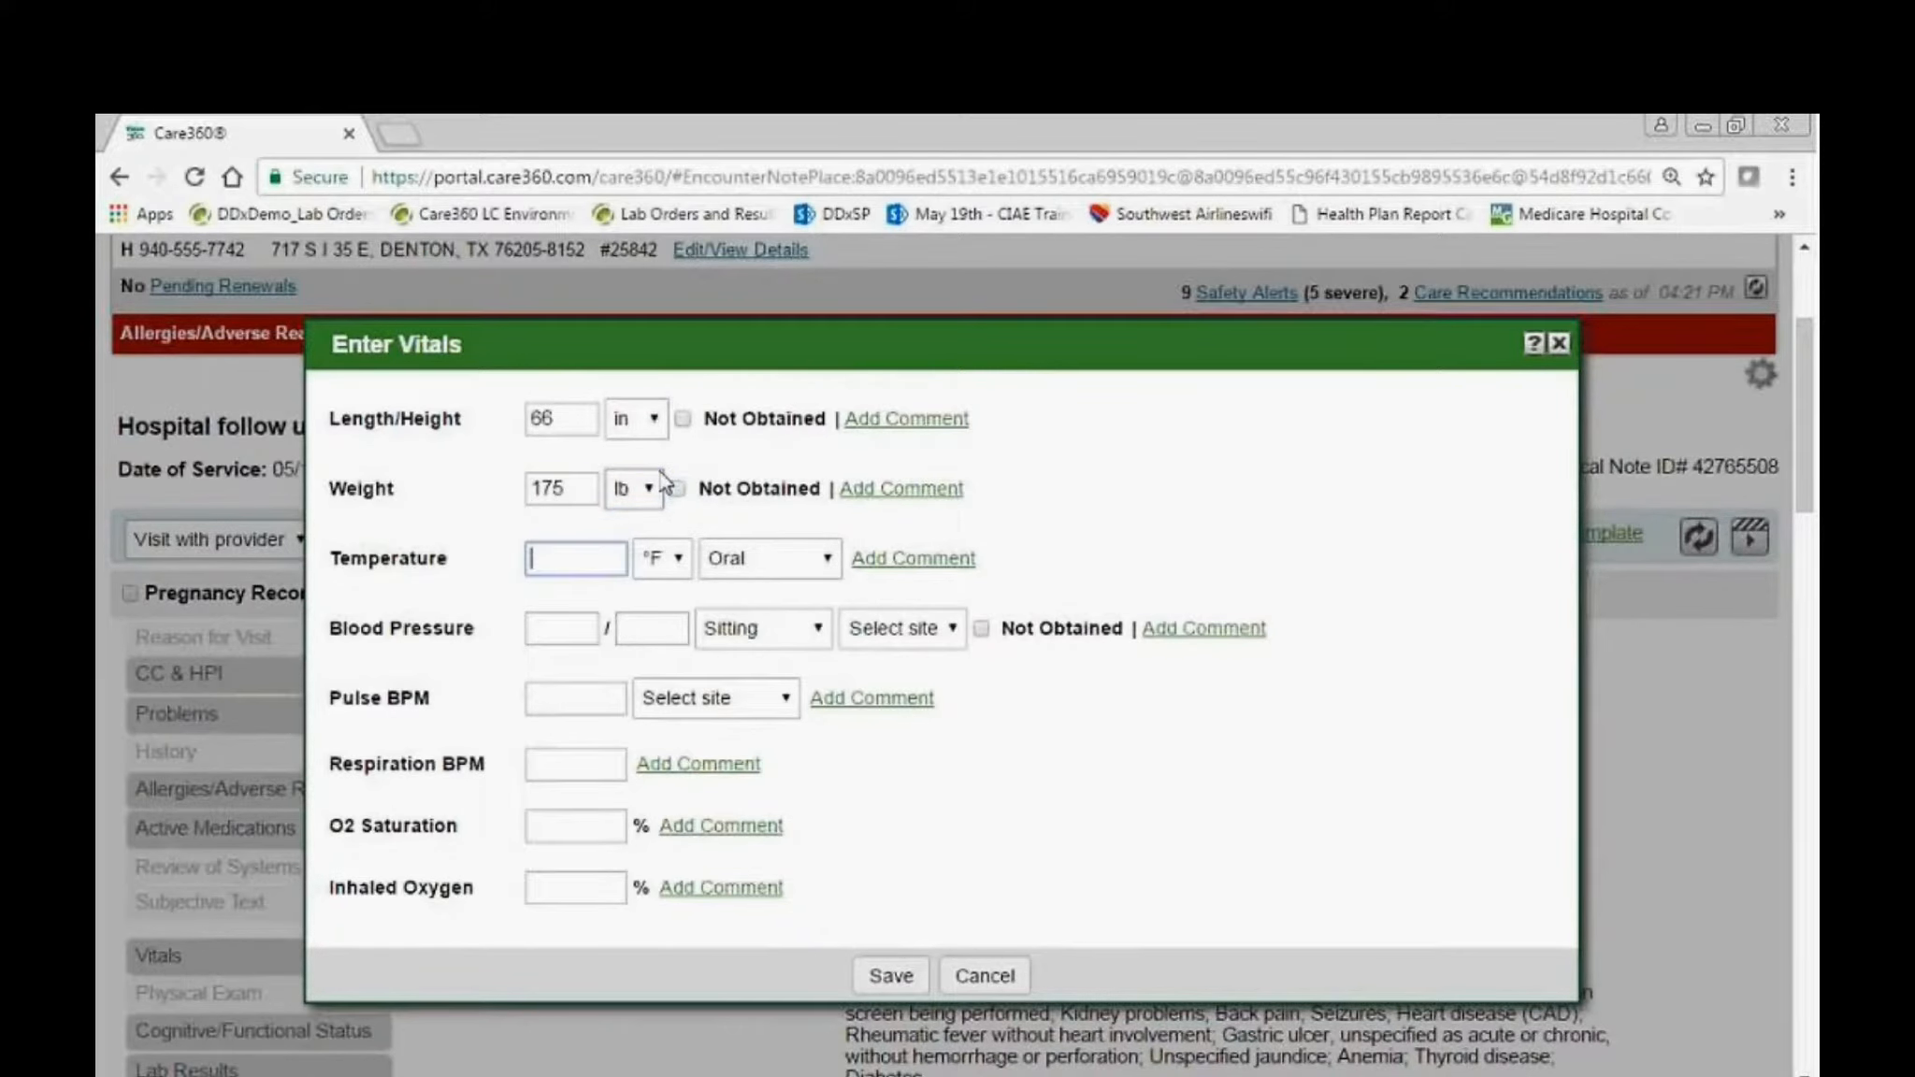
Enter a temperature of 99.6 °F with Oral as the method.
{"action": "type", "text": "99.6"}
{"action": "key", "text": "Tab"}
{"action": "key", "text": "Tab"}
{"action": "left_click", "coordinate": [763, 566]}
{"action": "left_click", "coordinate": [765, 568]}
Enter a sitting blood pressure of 90/70 with Right Arm as the site.
{"action": "left_click", "coordinate": [551, 628]}
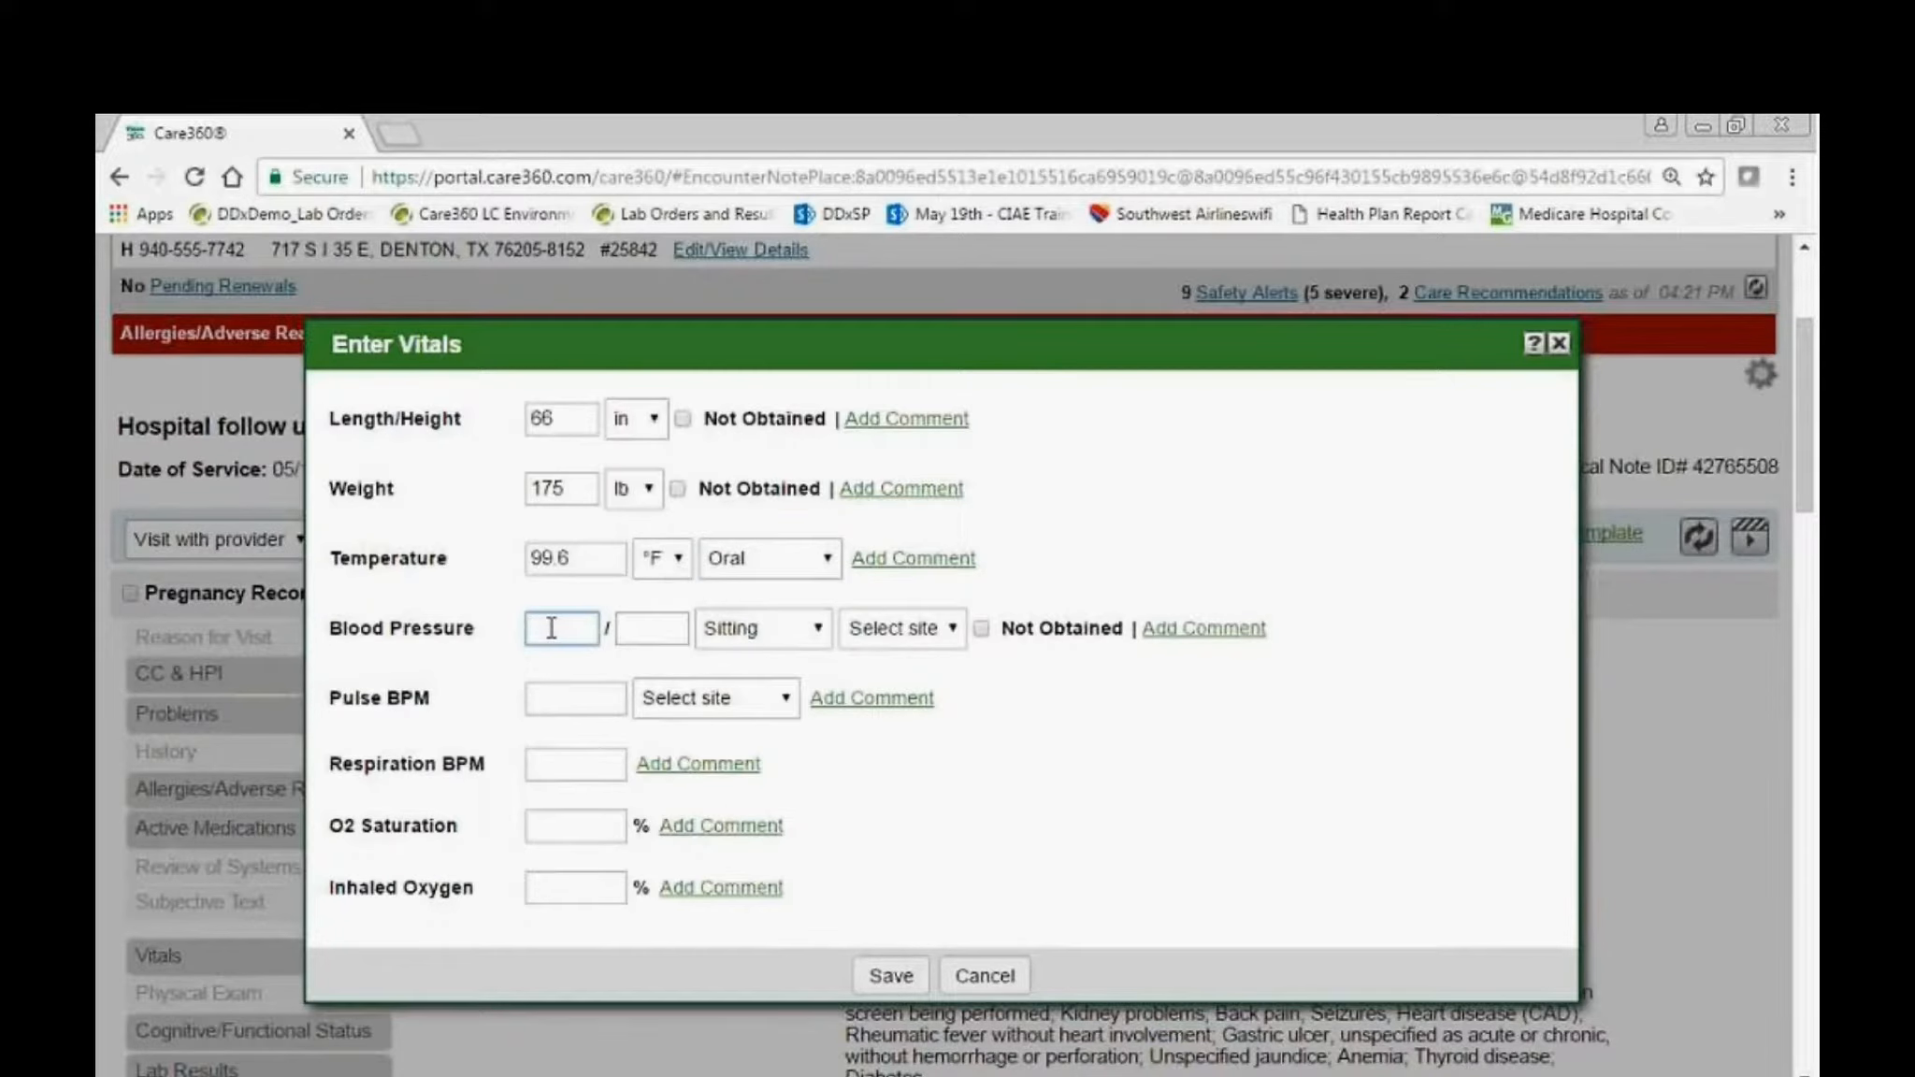
{"action": "type", "text": "9"}
{"action": "type", "text": "70"}
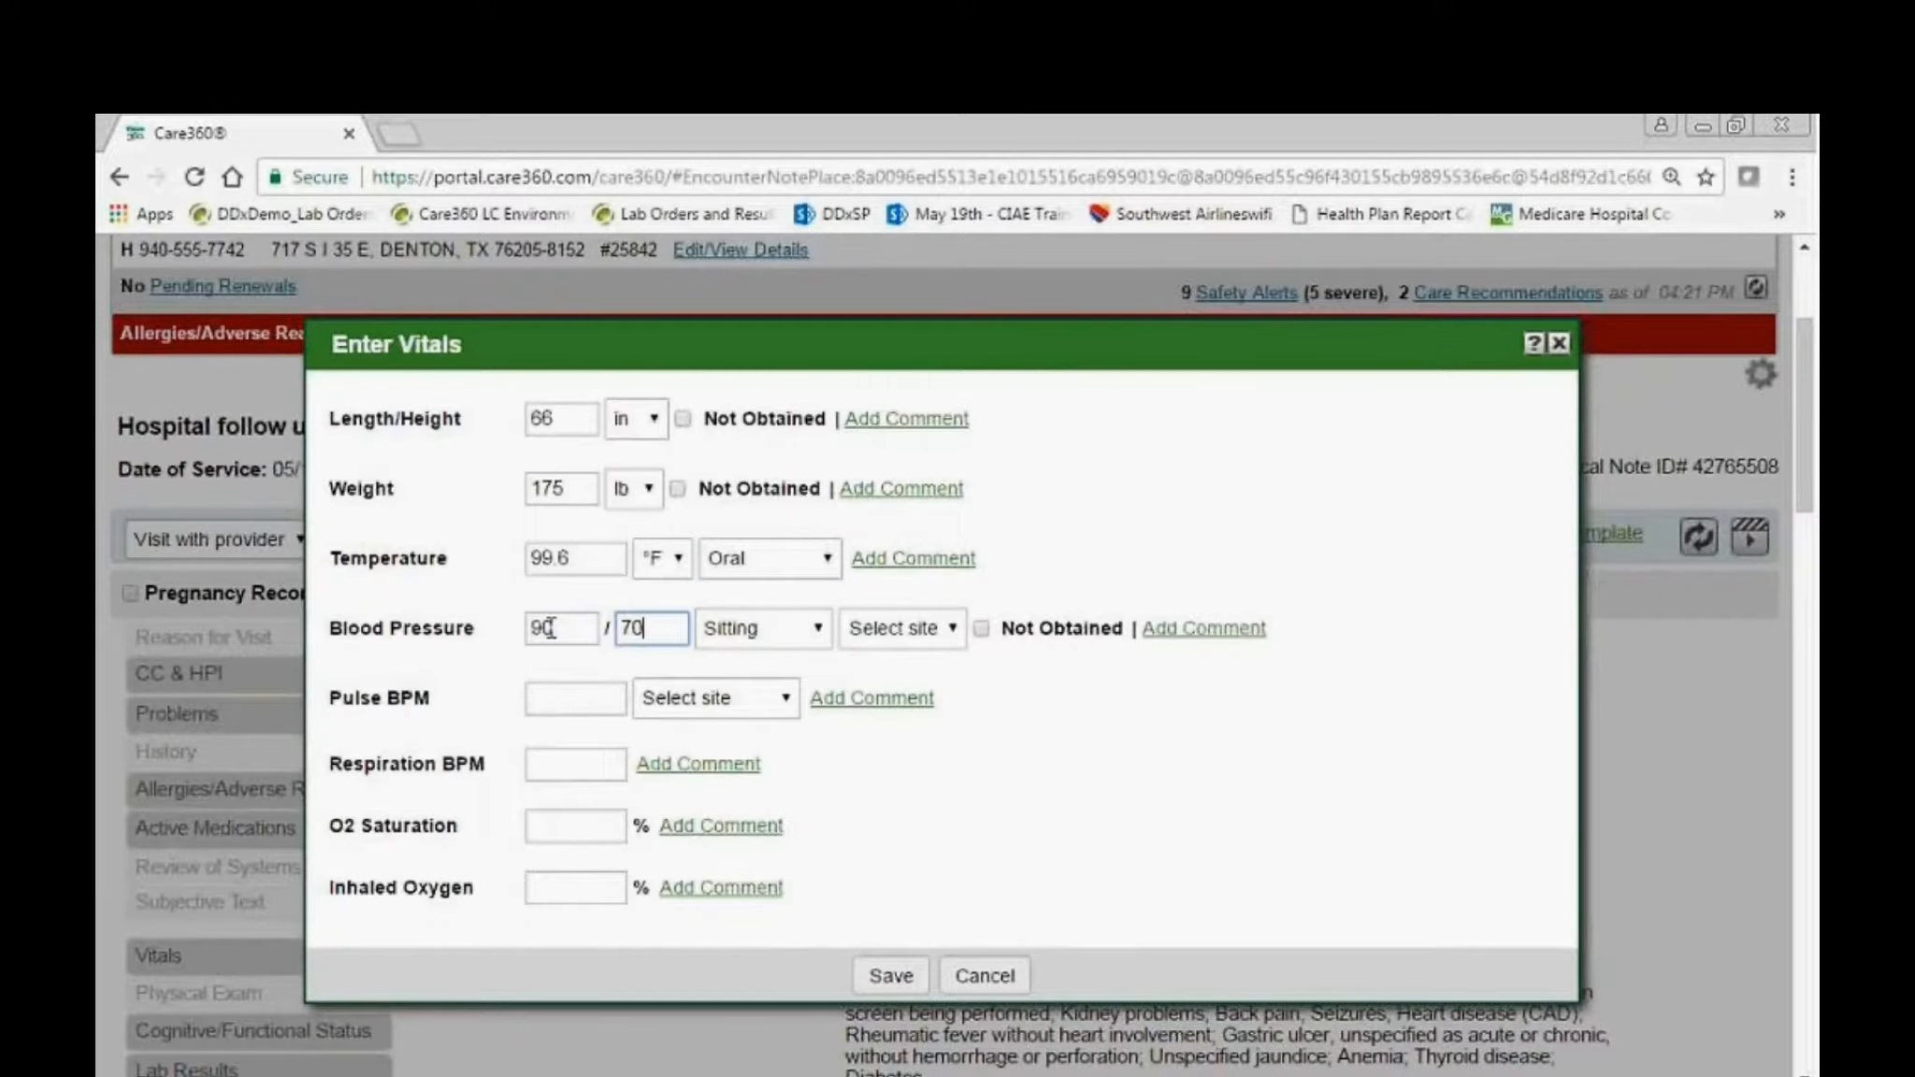
{"action": "key", "text": "Tab"}
{"action": "key", "text": "Tab"}
{"action": "left_click", "coordinate": [921, 639]}
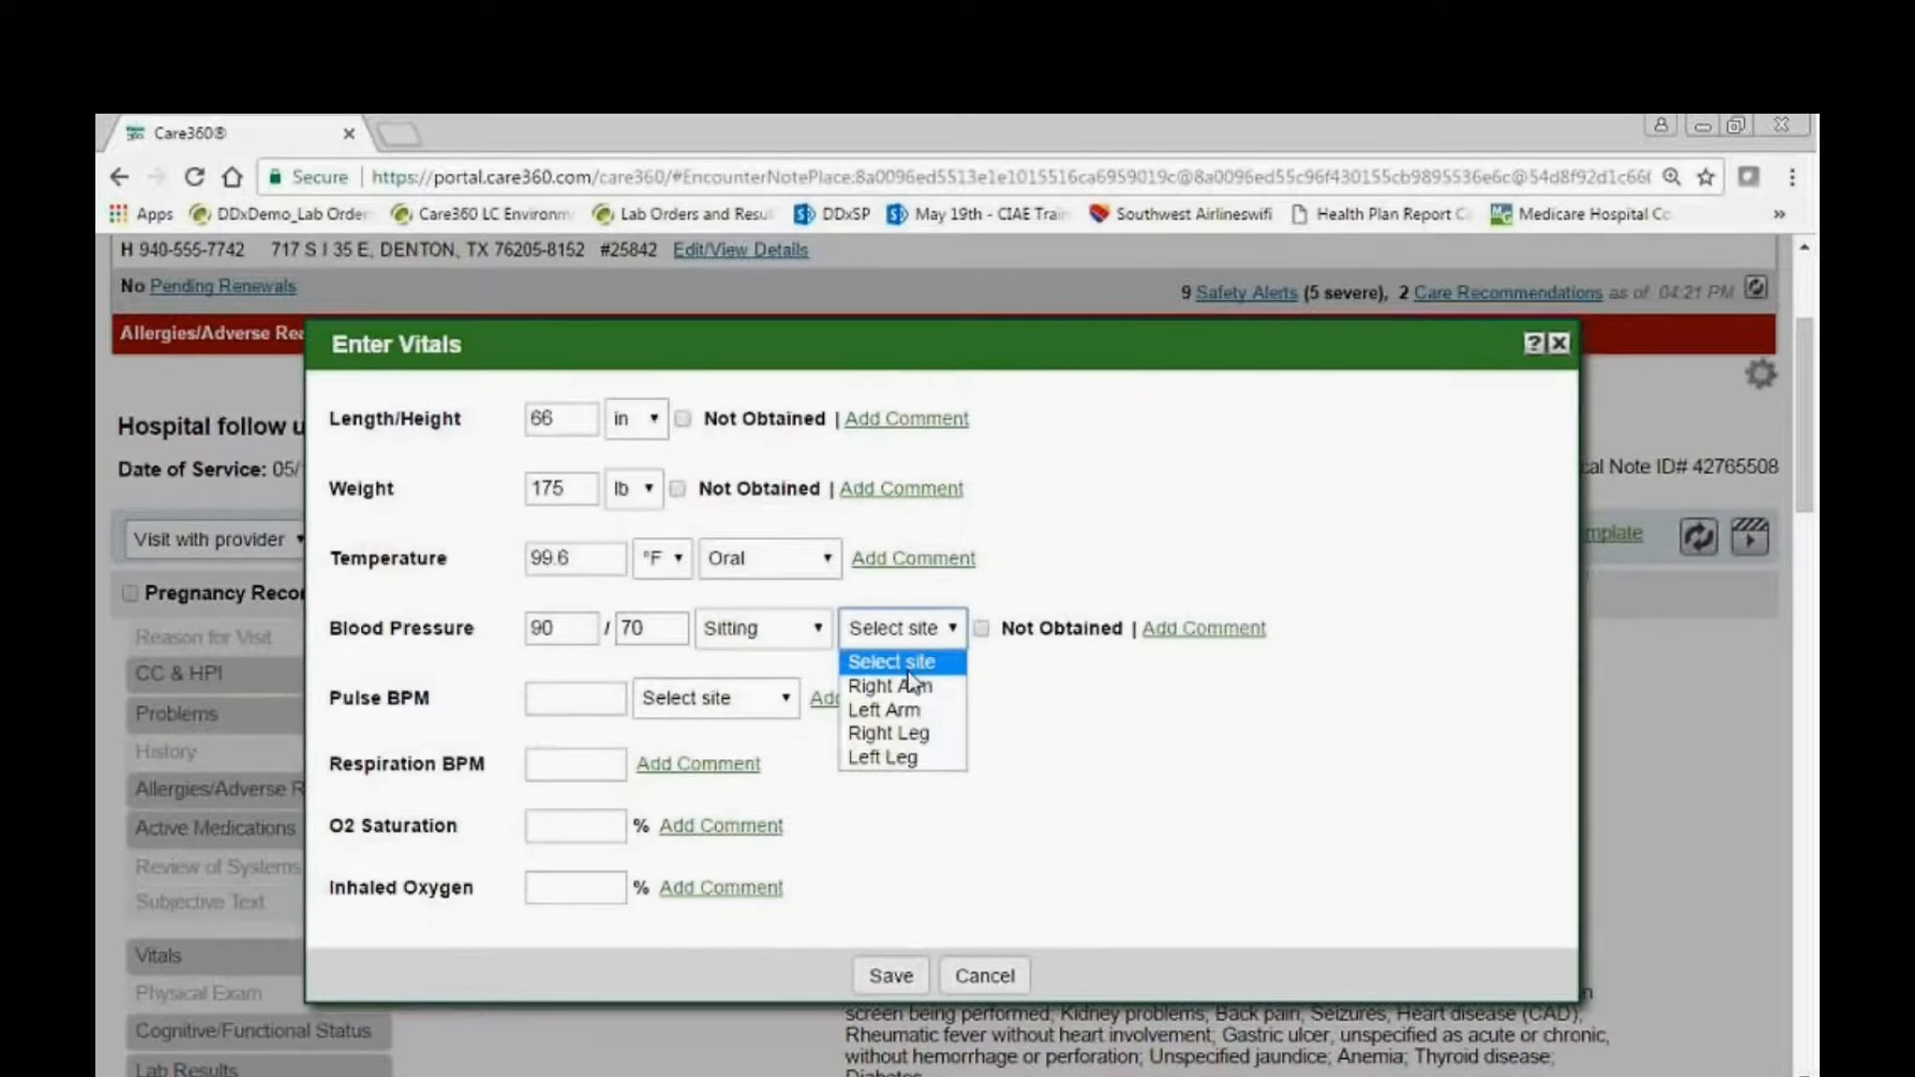
{"action": "left_click", "coordinate": [911, 680]}
Enter a pulse of 60 BPM and save the vitals.
{"action": "left_click", "coordinate": [561, 701]}
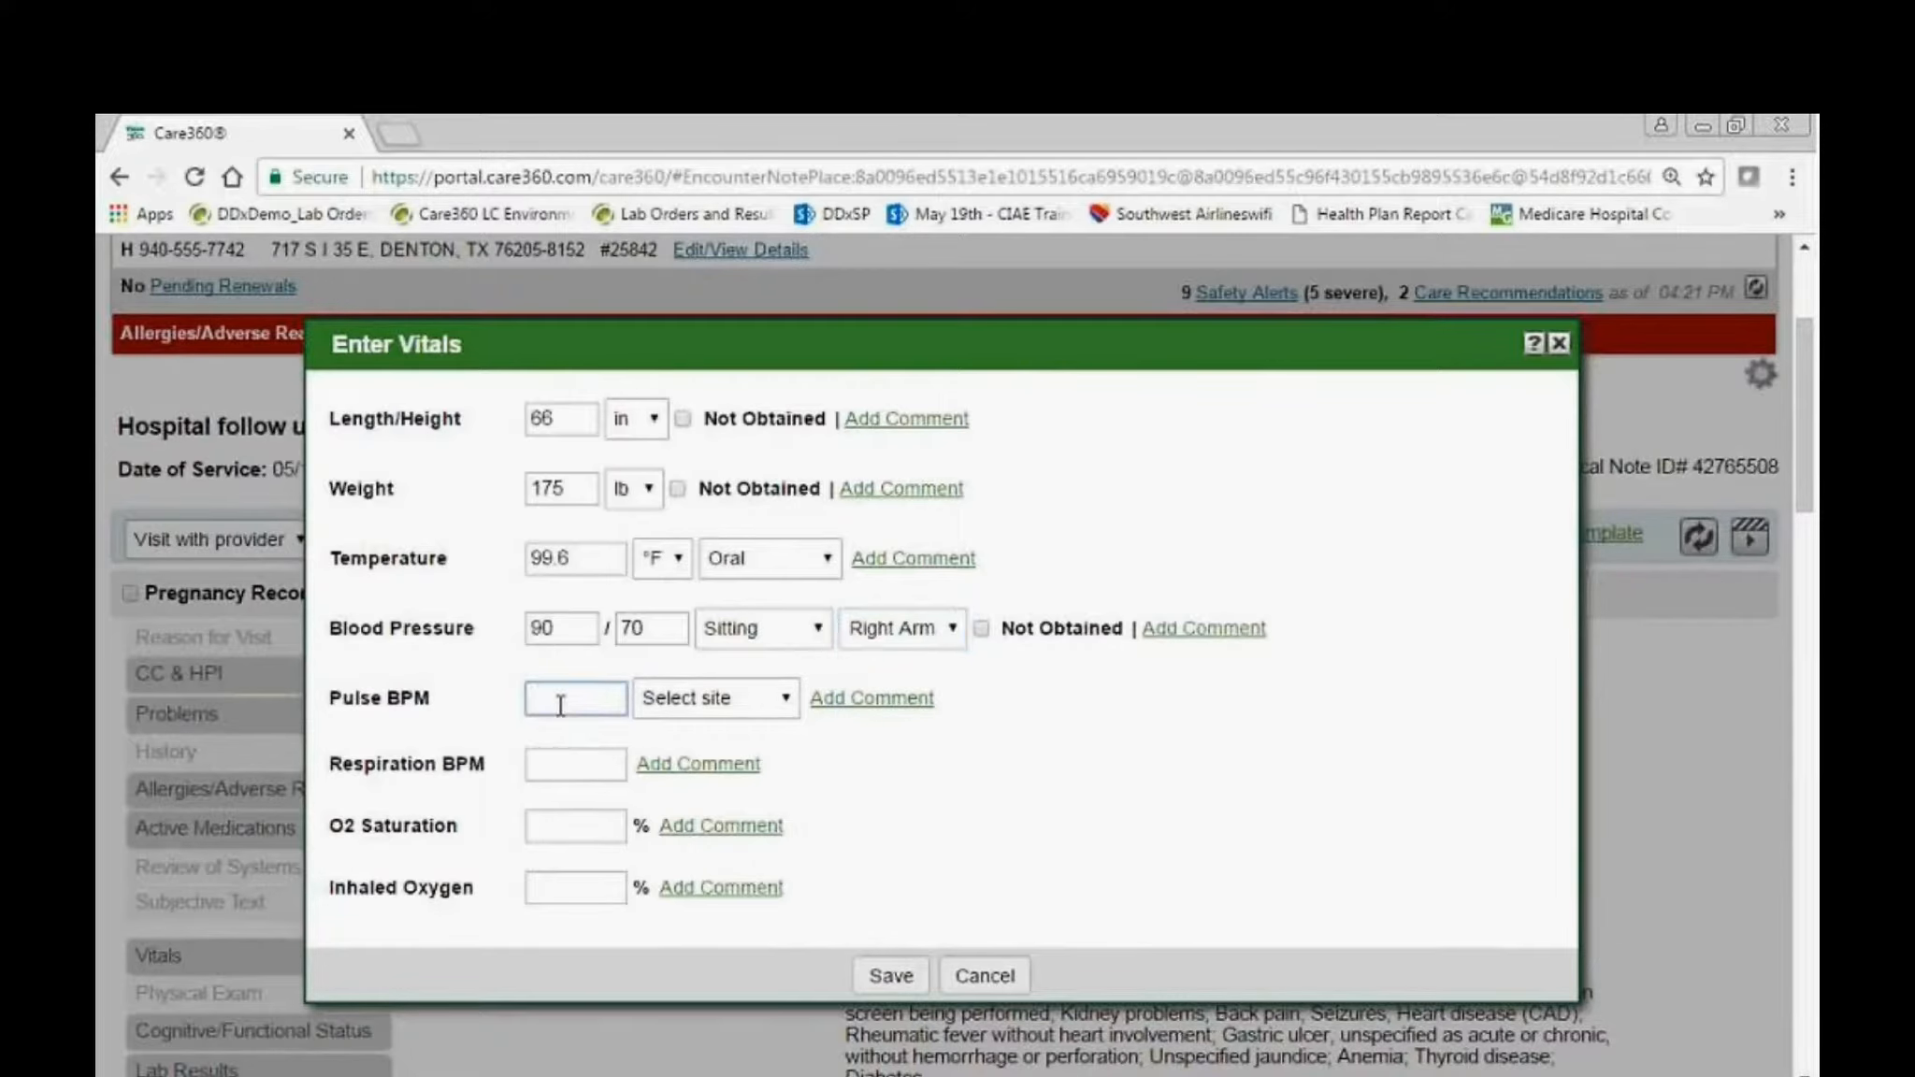
{"action": "type", "text": "60"}
{"action": "left_click", "coordinate": [890, 976]}
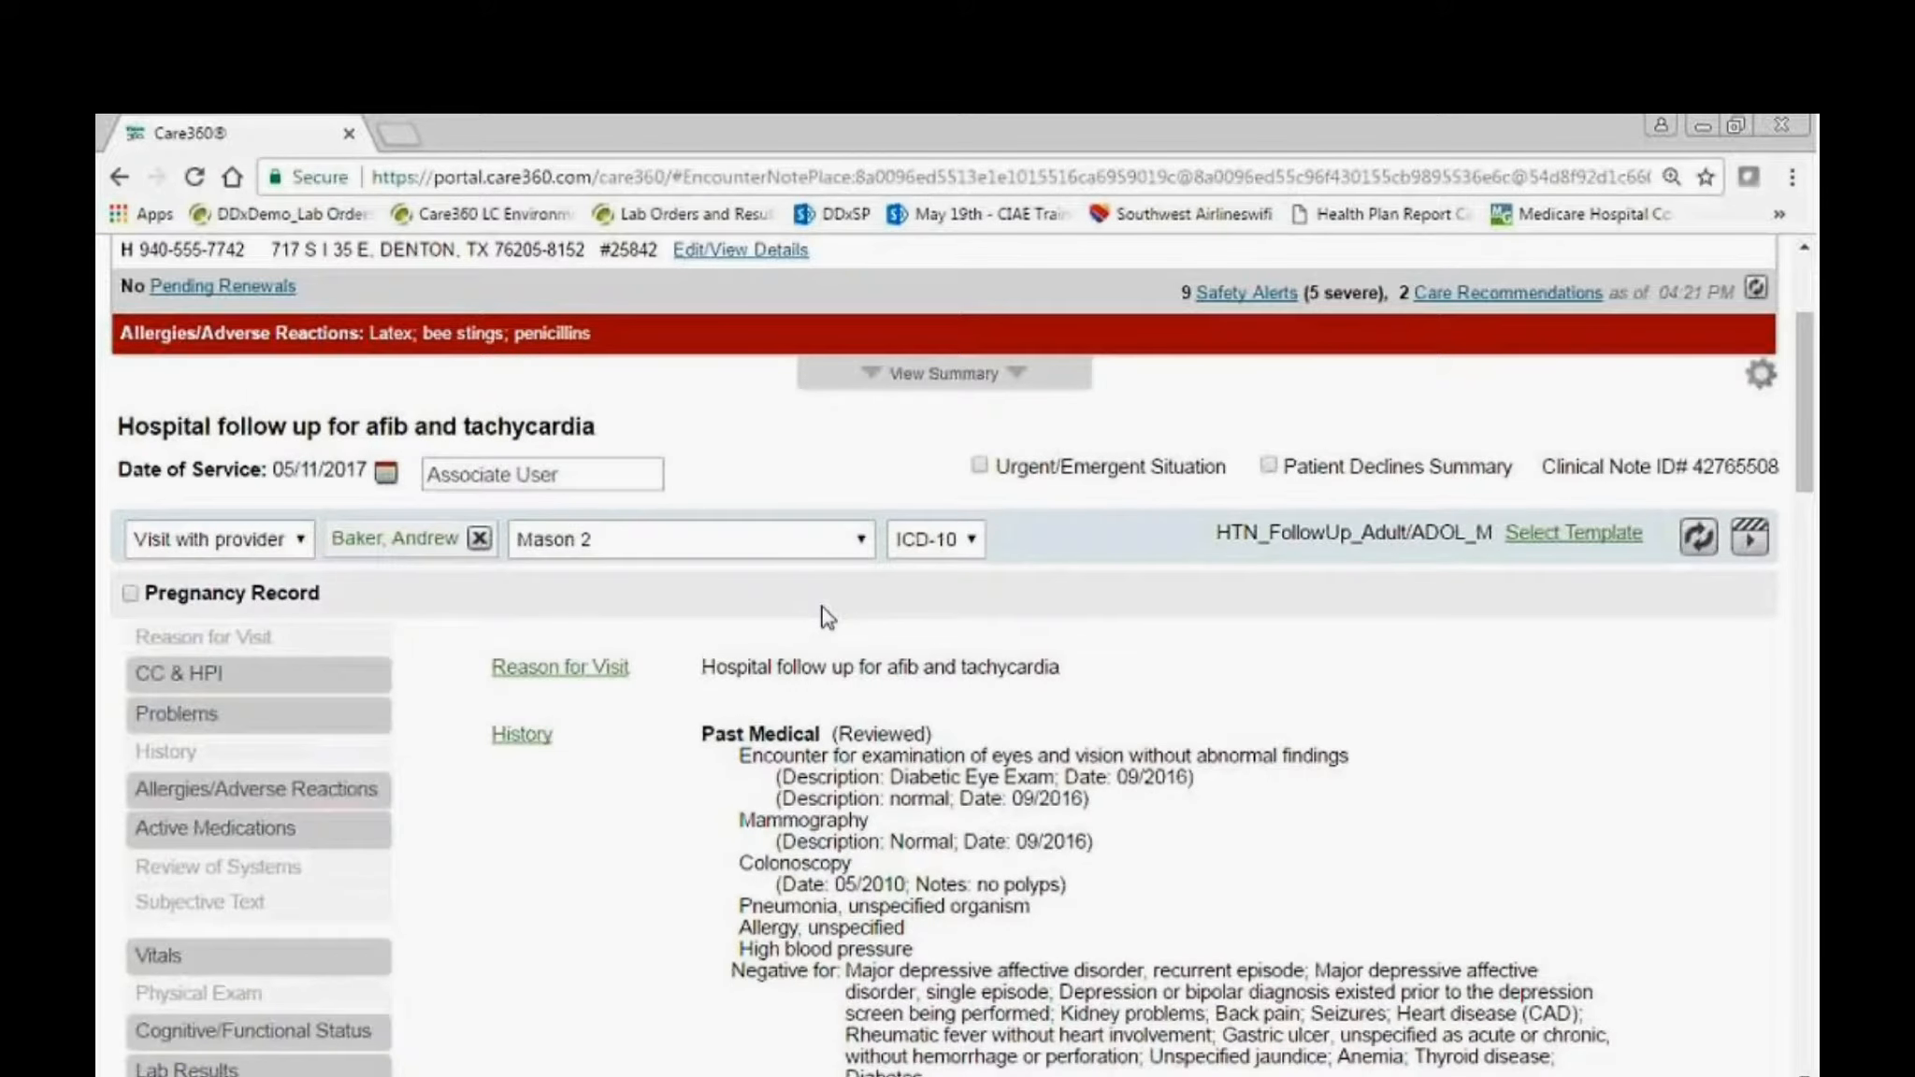
Reconcile the problem list by setting J44.9 chronic obstructive pulmonary disease to Resolved, and save it to the note.
{"action": "left_click", "coordinate": [308, 722]}
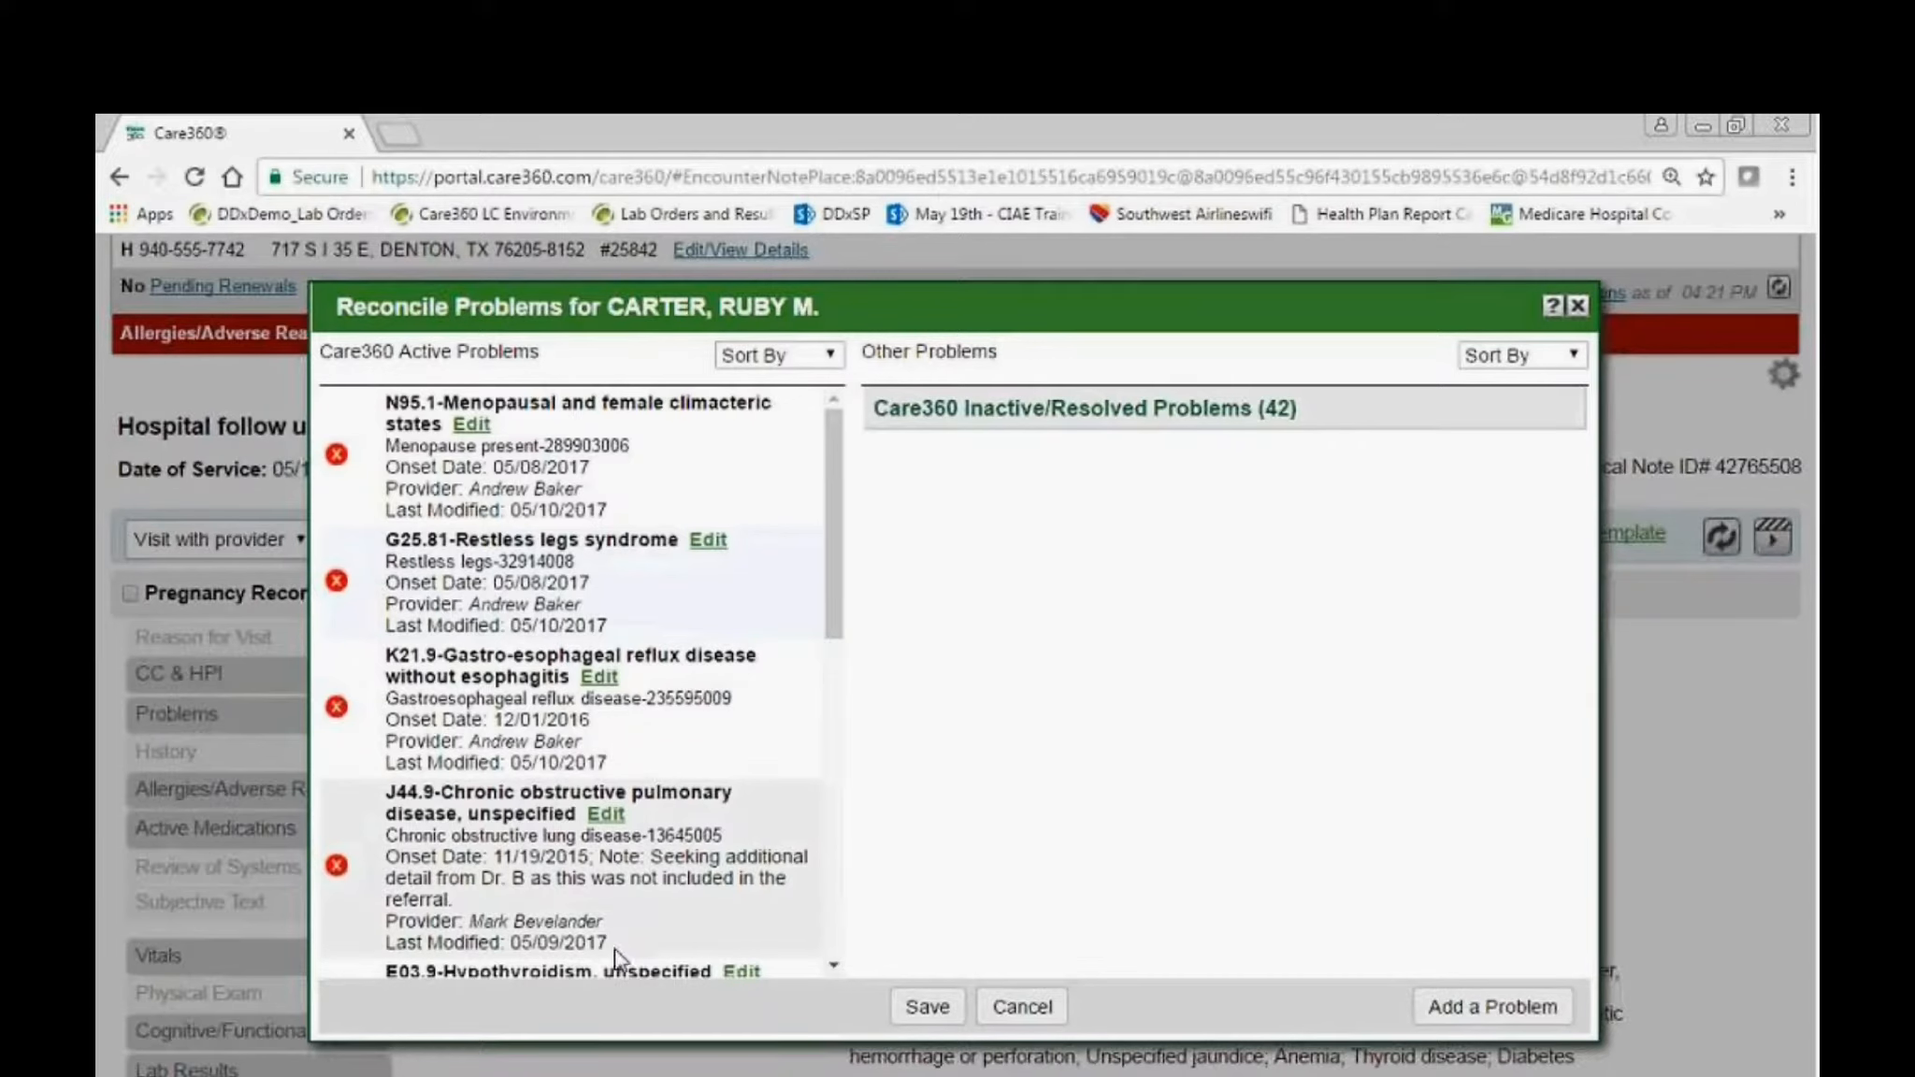
{"action": "scroll", "coordinate": [622, 963], "scroll_direction": "down", "scroll_amount": 2}
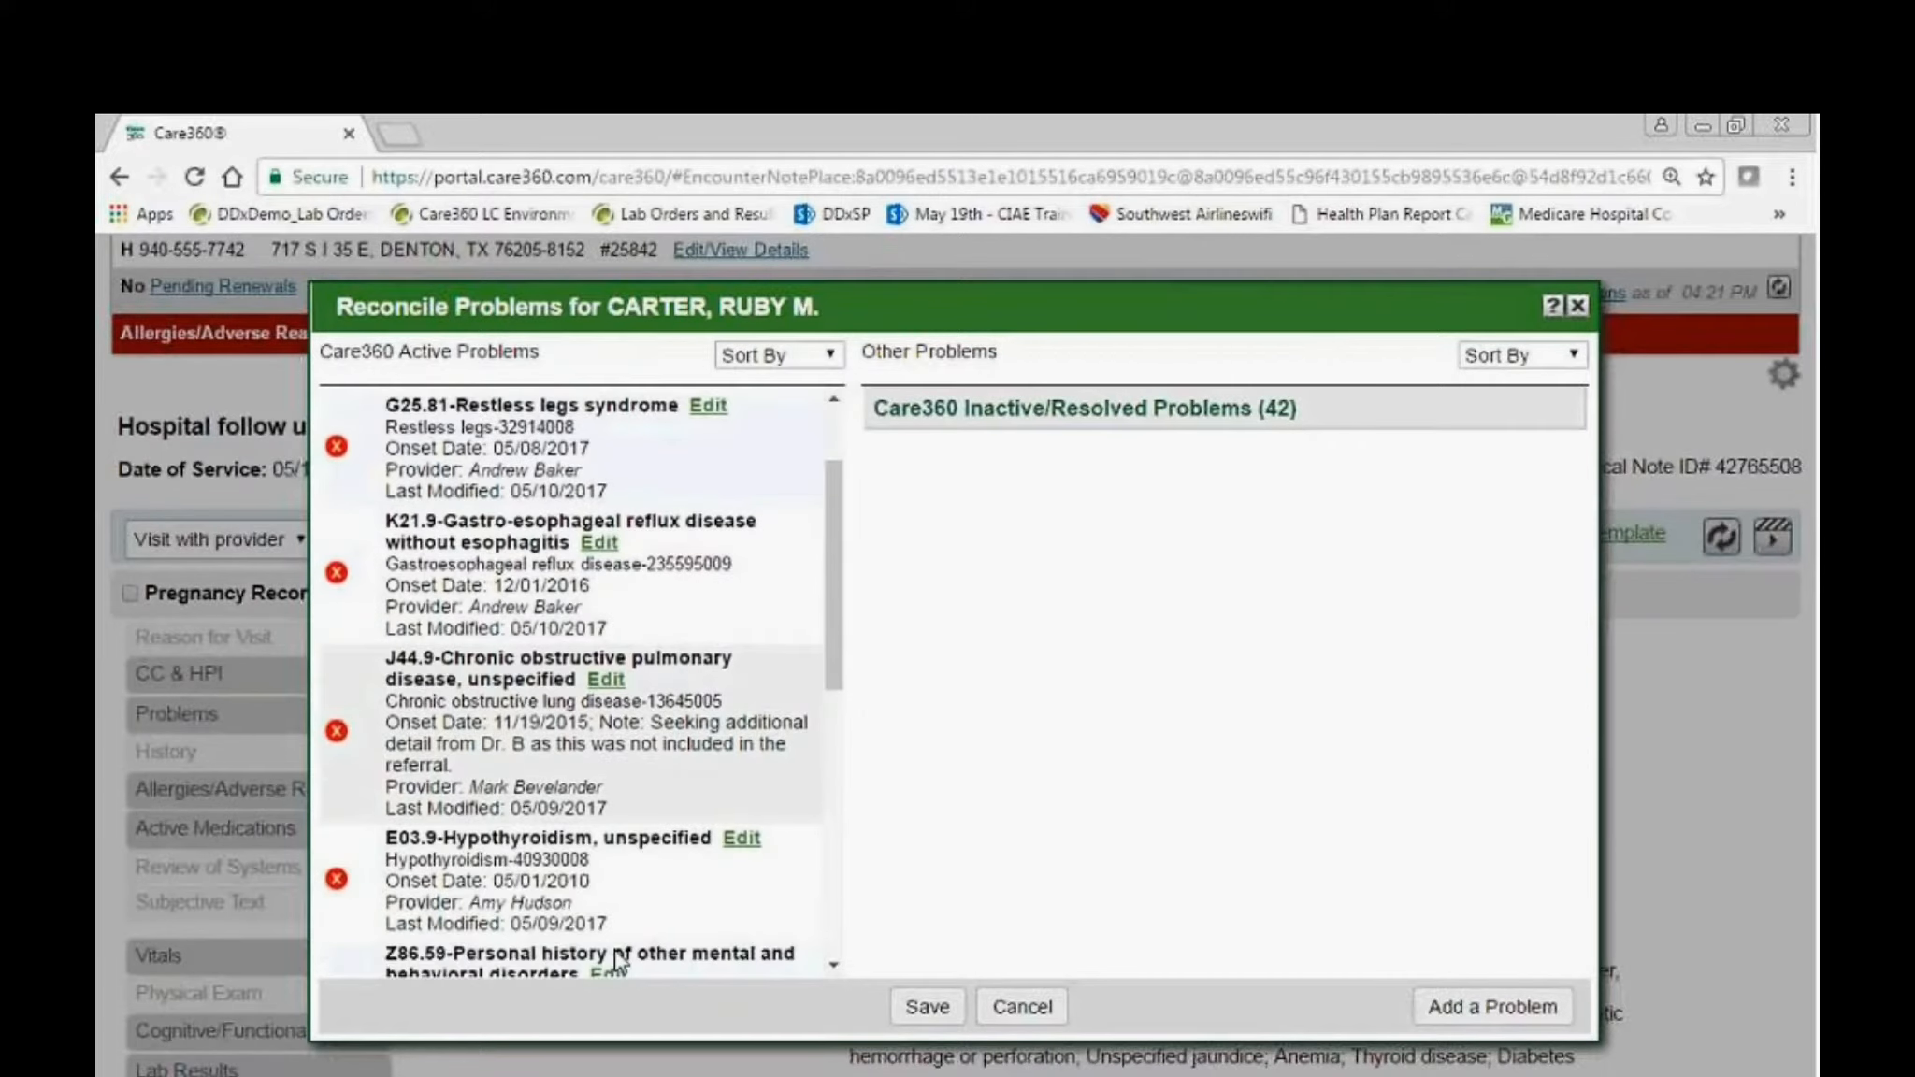
{"action": "left_click", "coordinate": [339, 734]}
{"action": "left_click", "coordinate": [783, 725]}
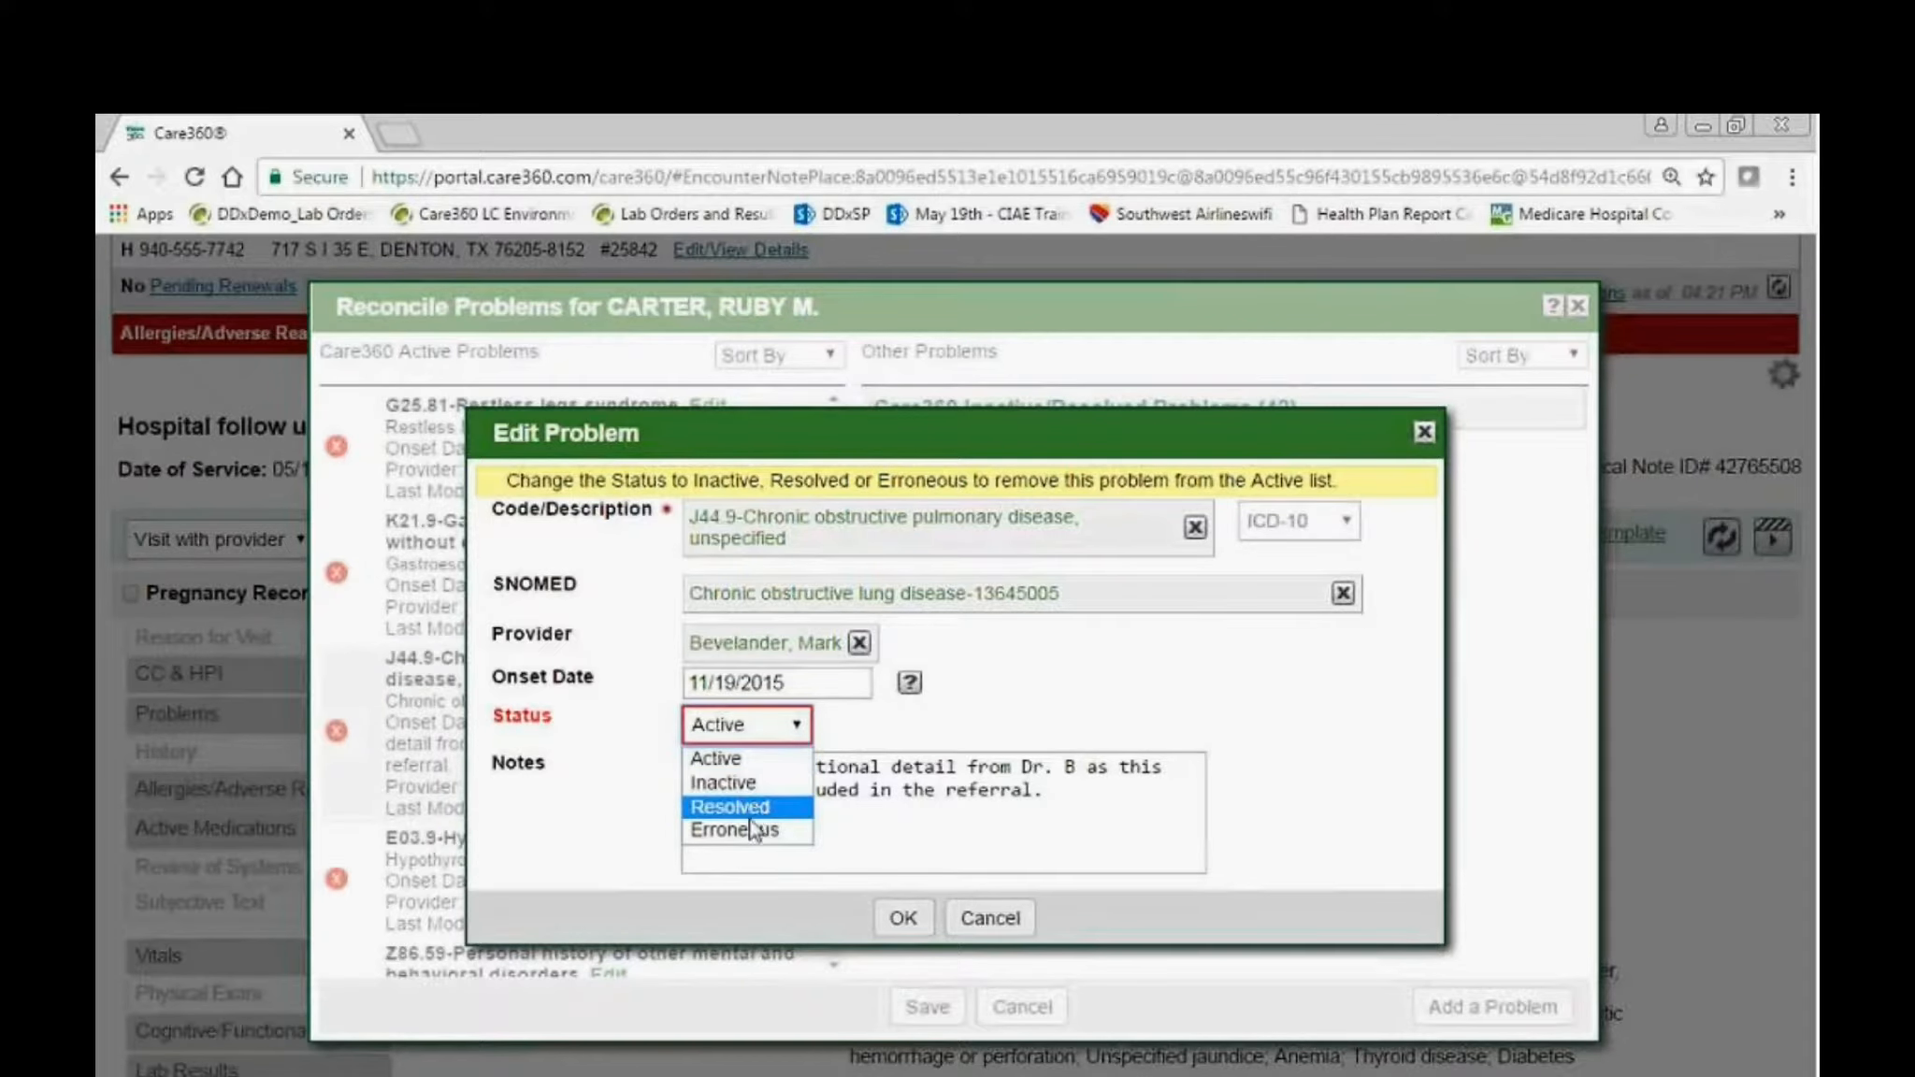
{"action": "left_click", "coordinate": [755, 807]}
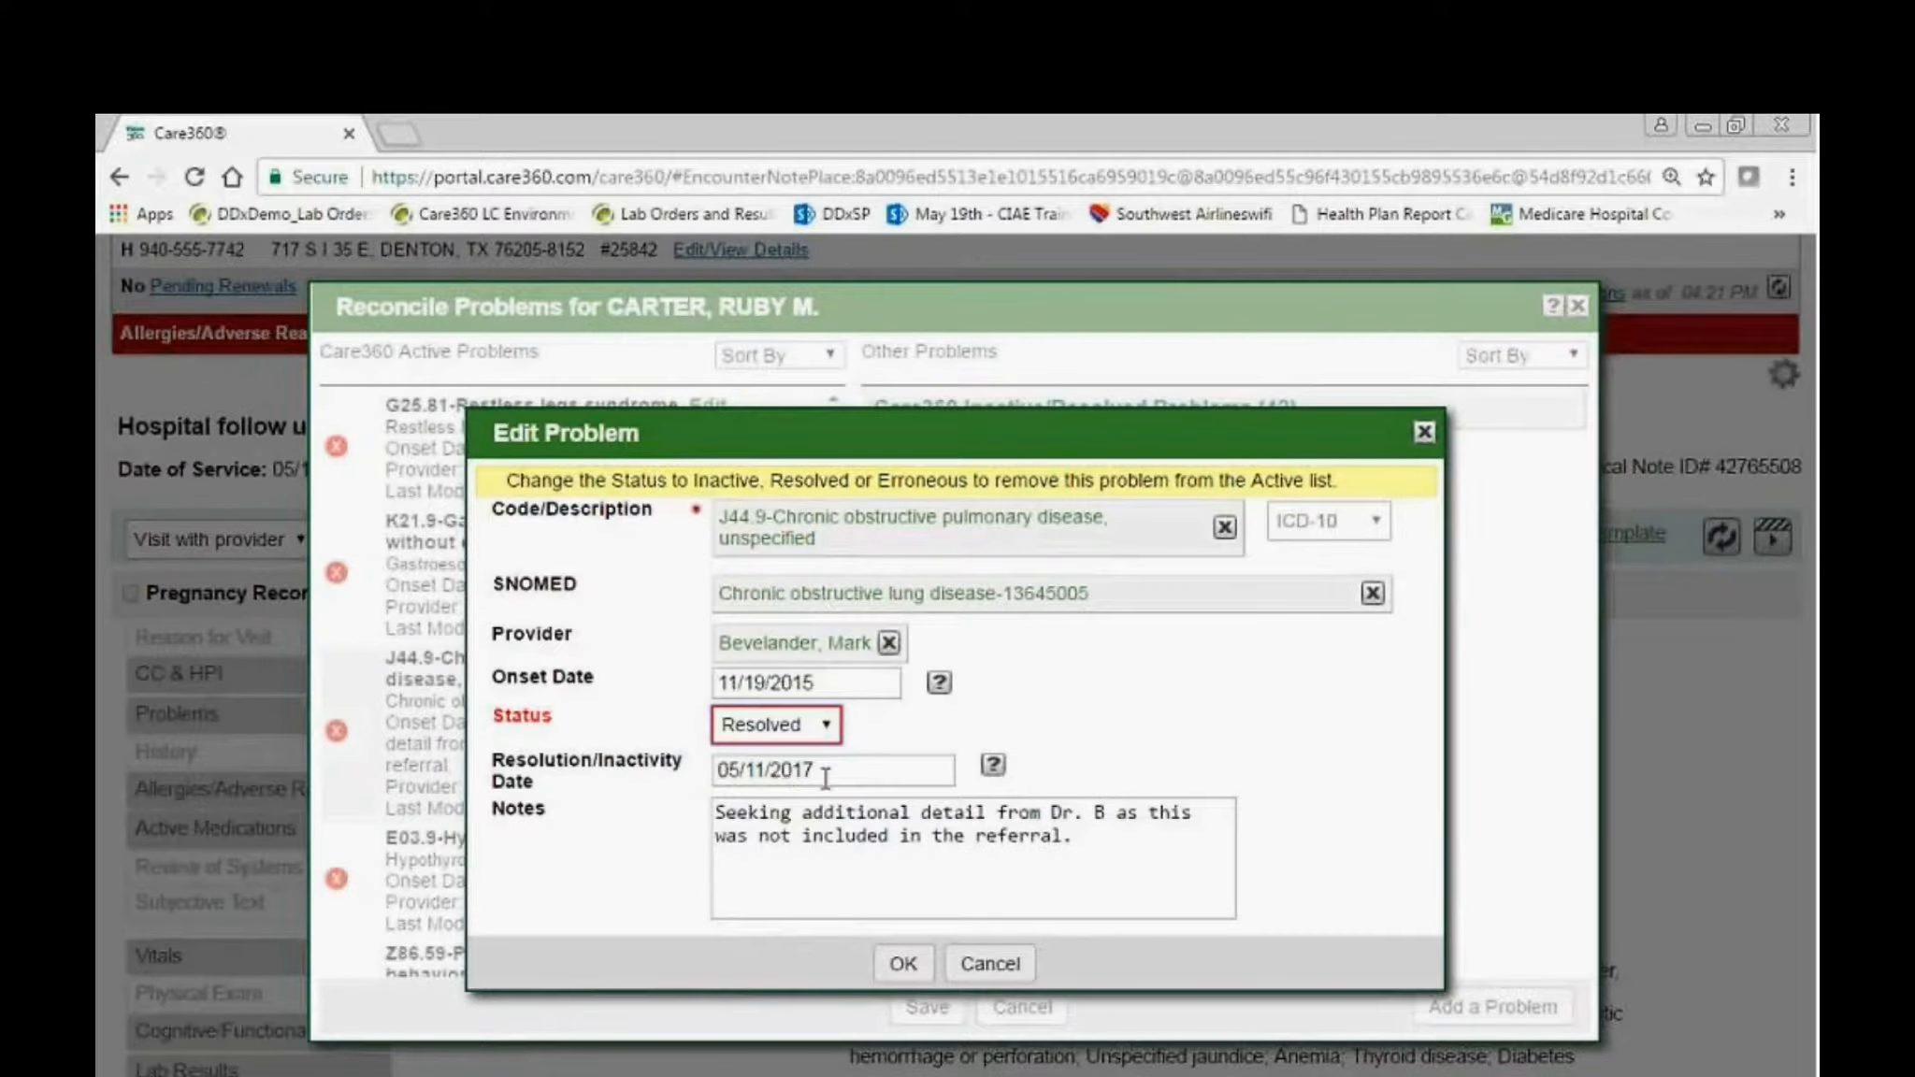
{"action": "left_click", "coordinate": [902, 968]}
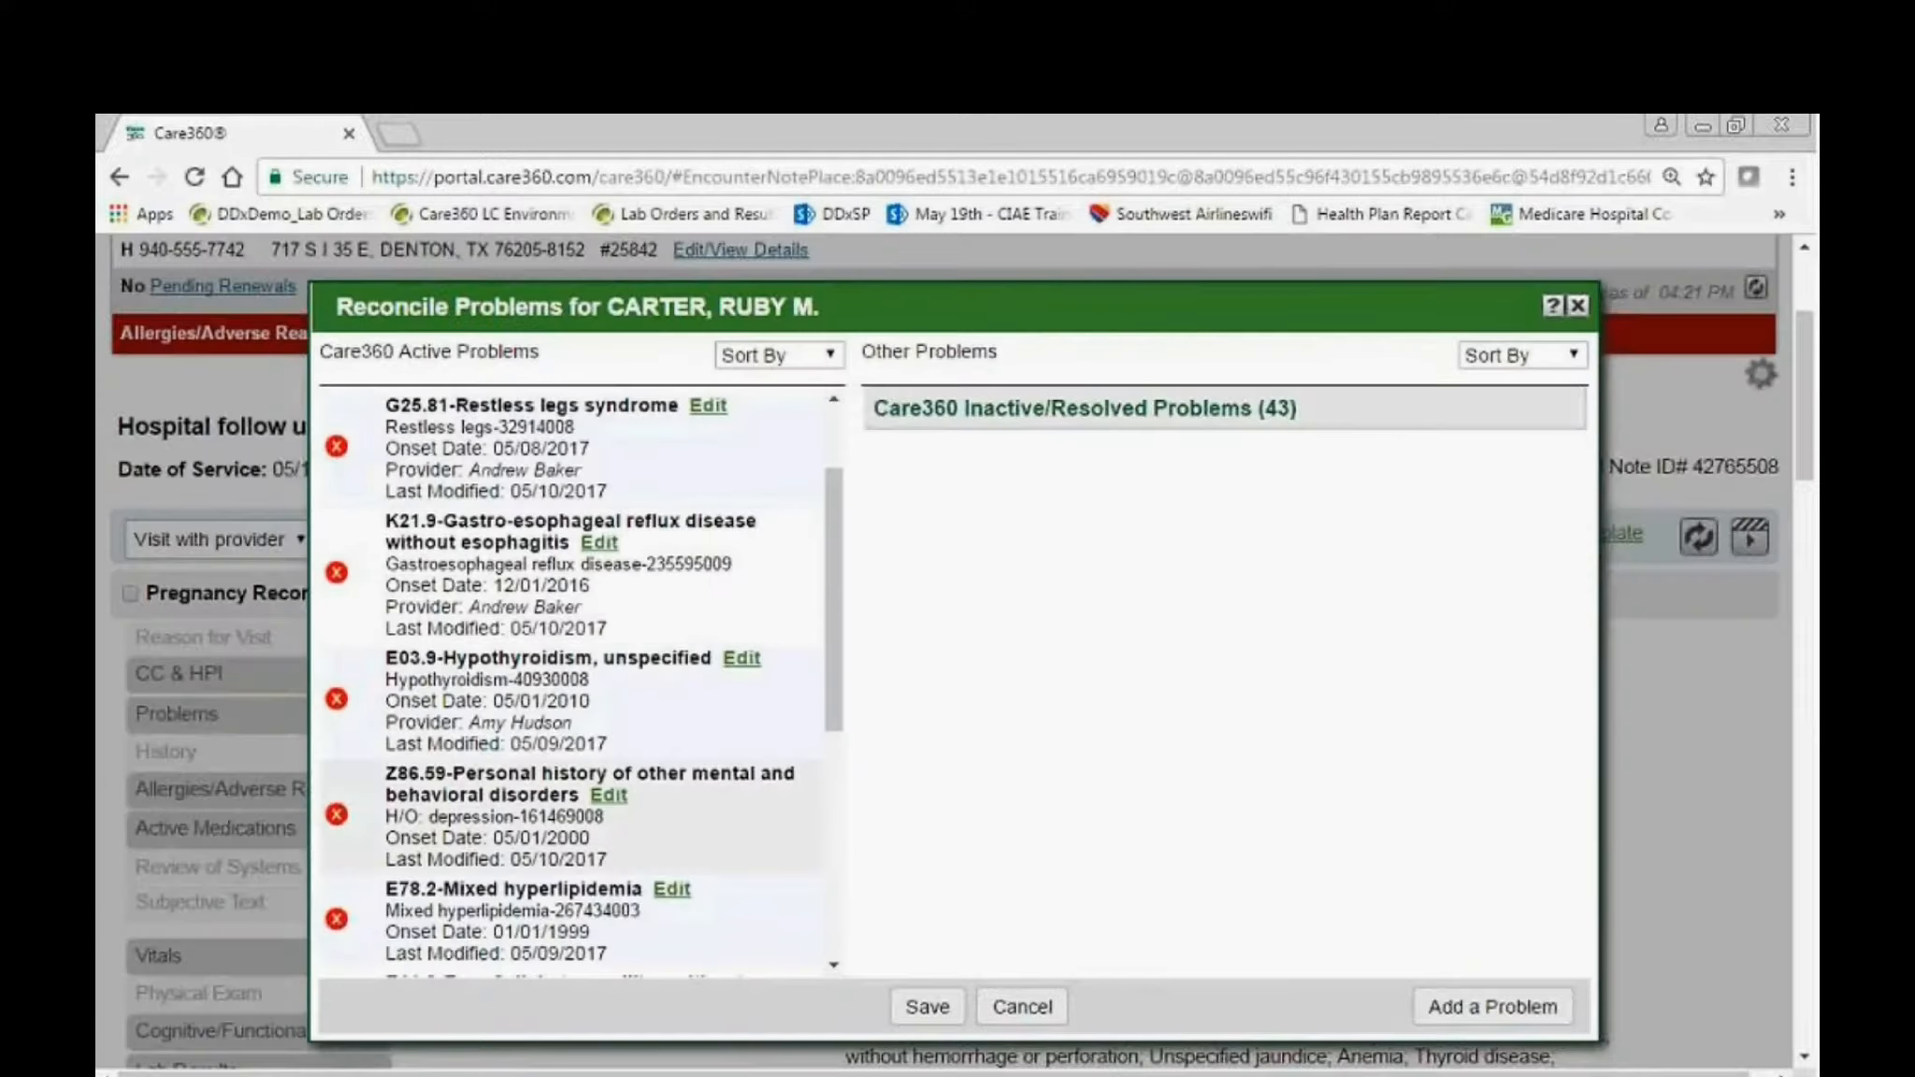
{"action": "left_click", "coordinate": [926, 1006]}
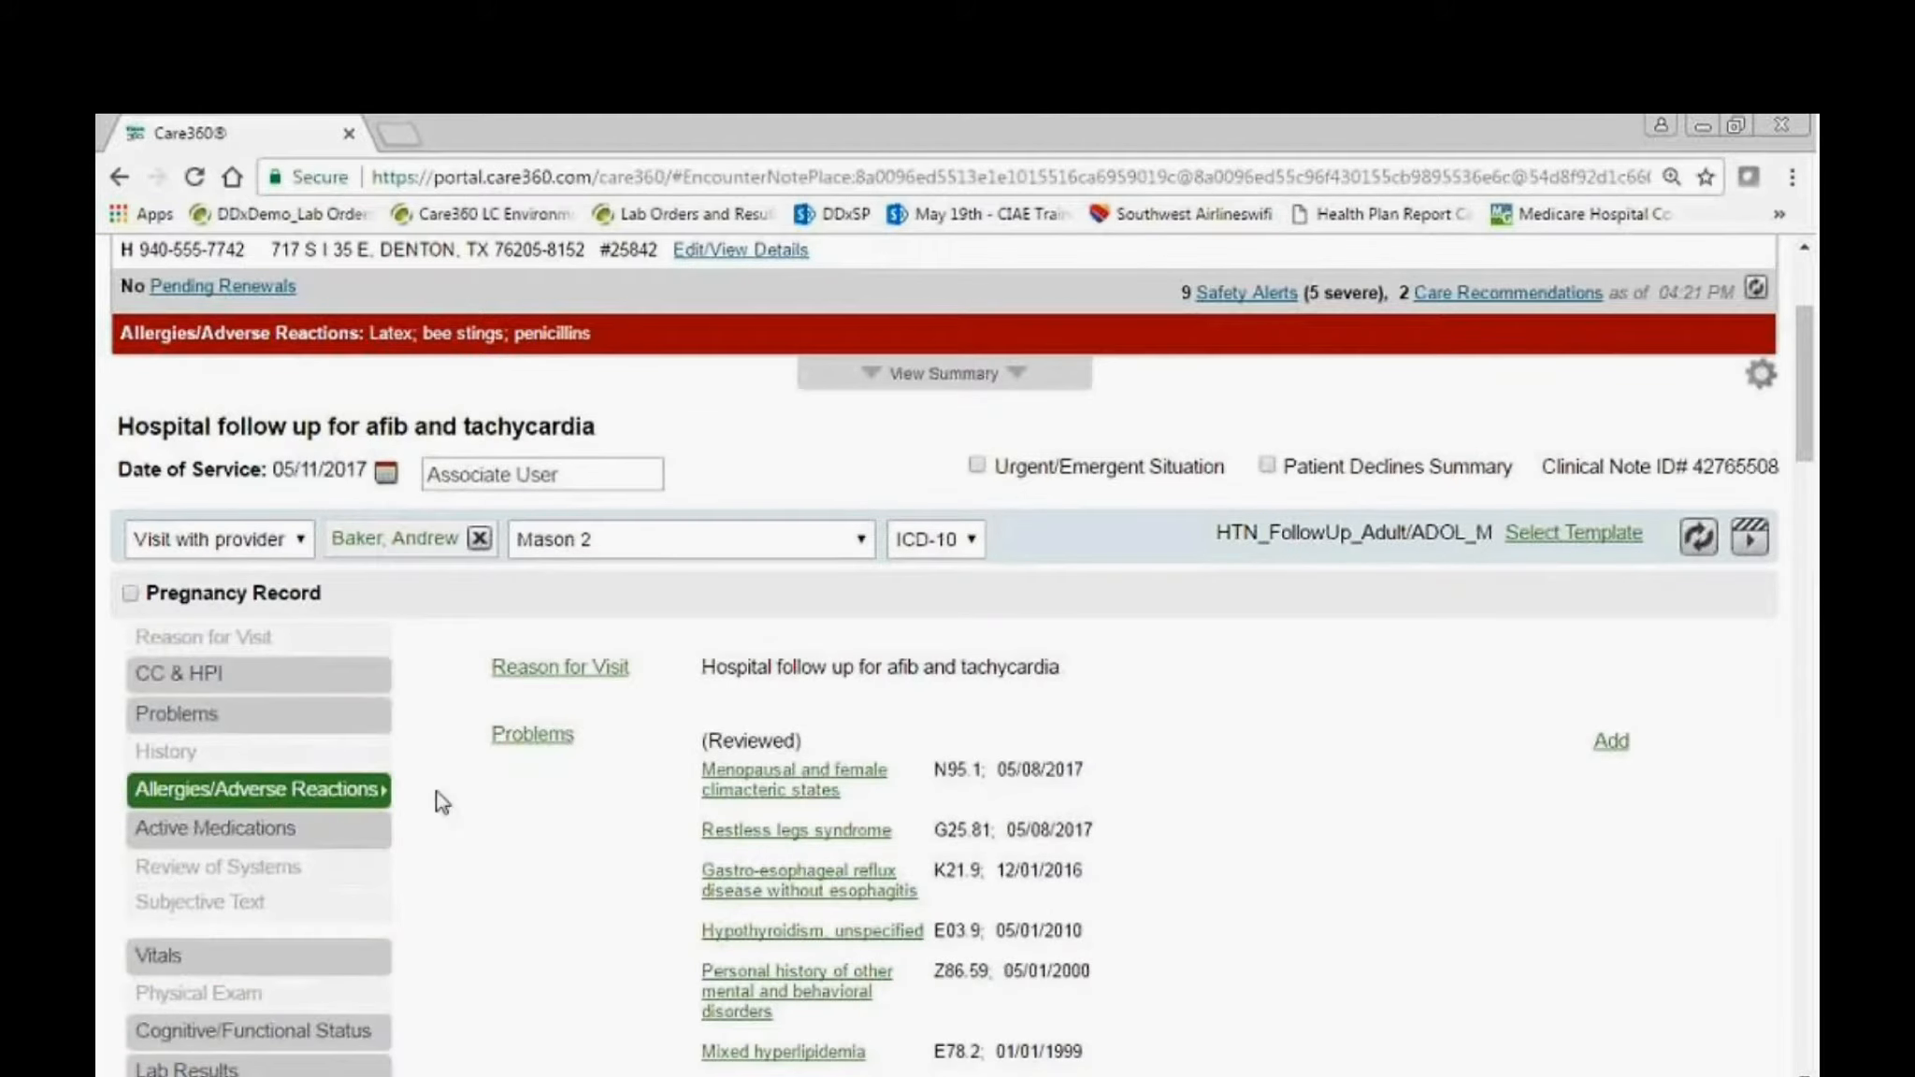
Review the entries under Past Medical History in the note's History section, and close the section.
{"action": "scroll", "coordinate": [611, 902], "scroll_direction": "down", "scroll_amount": 6}
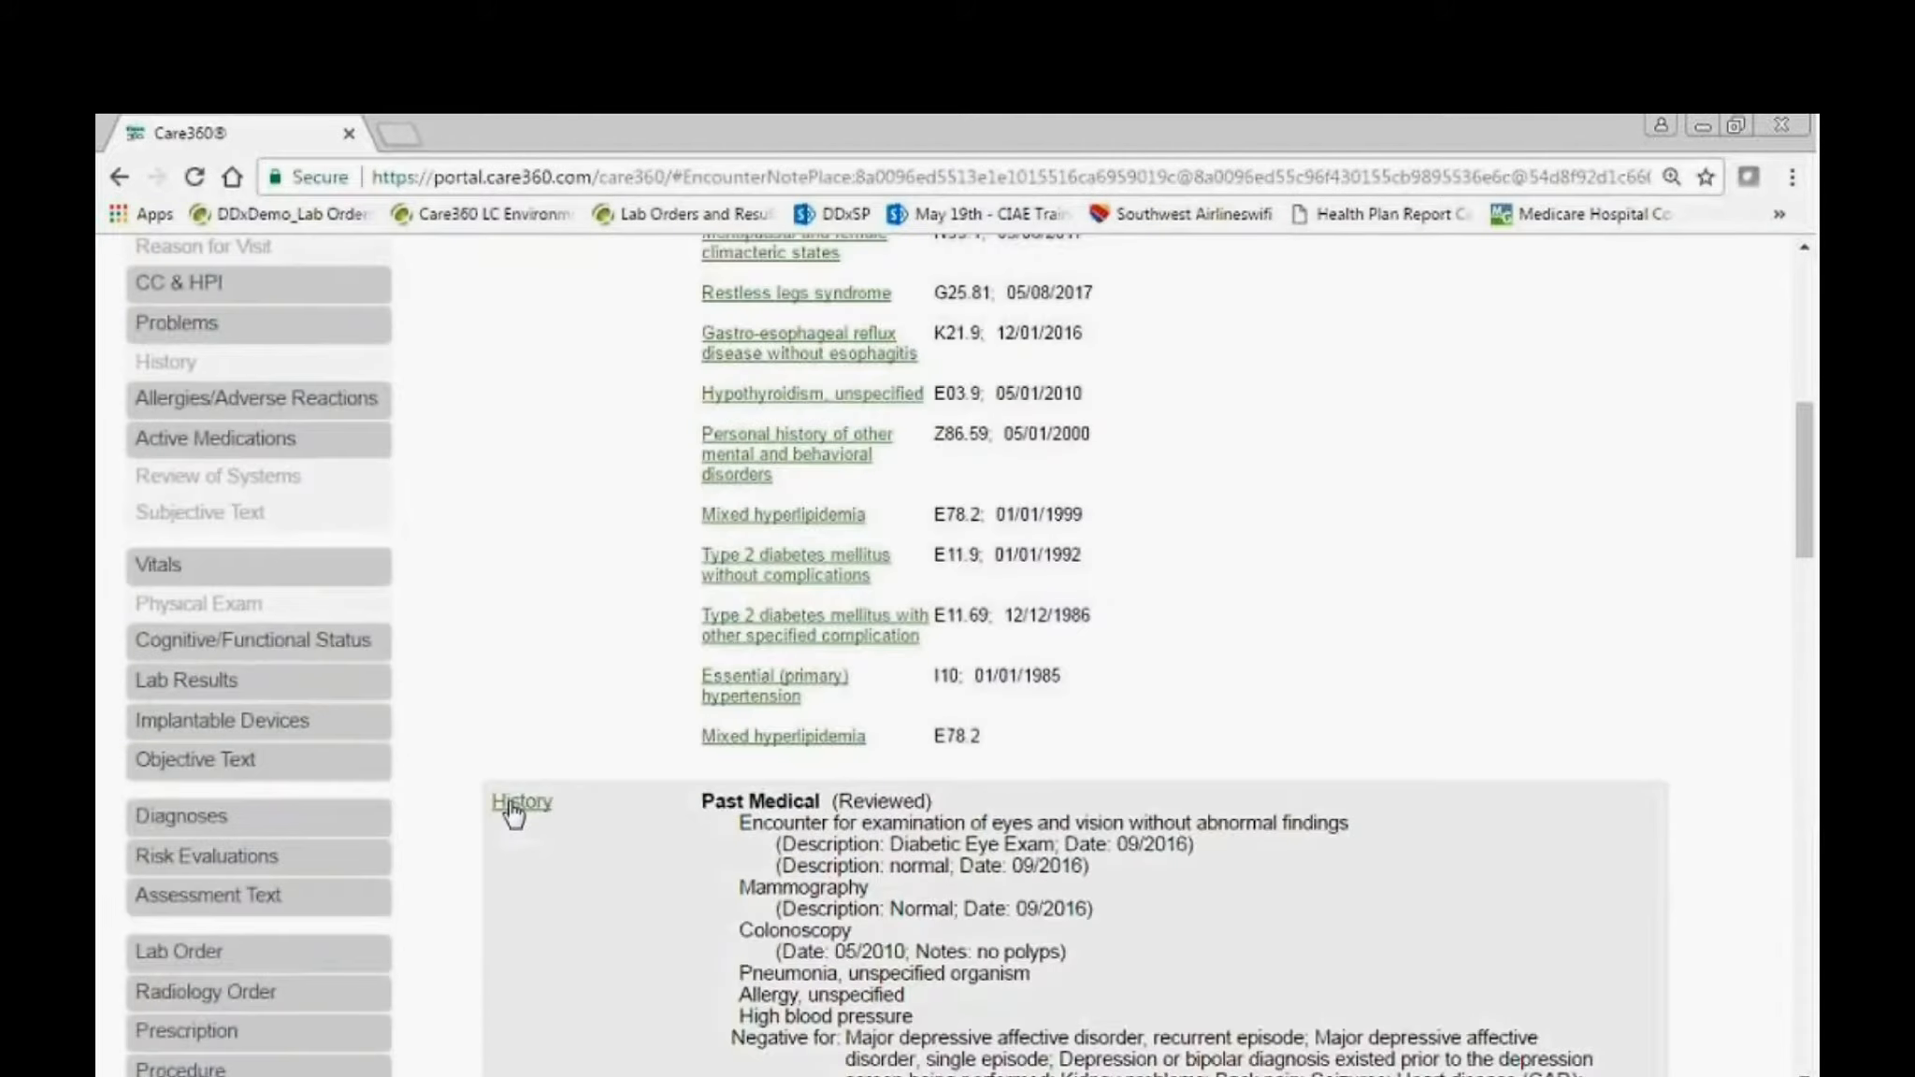
{"action": "left_click", "coordinate": [514, 1036]}
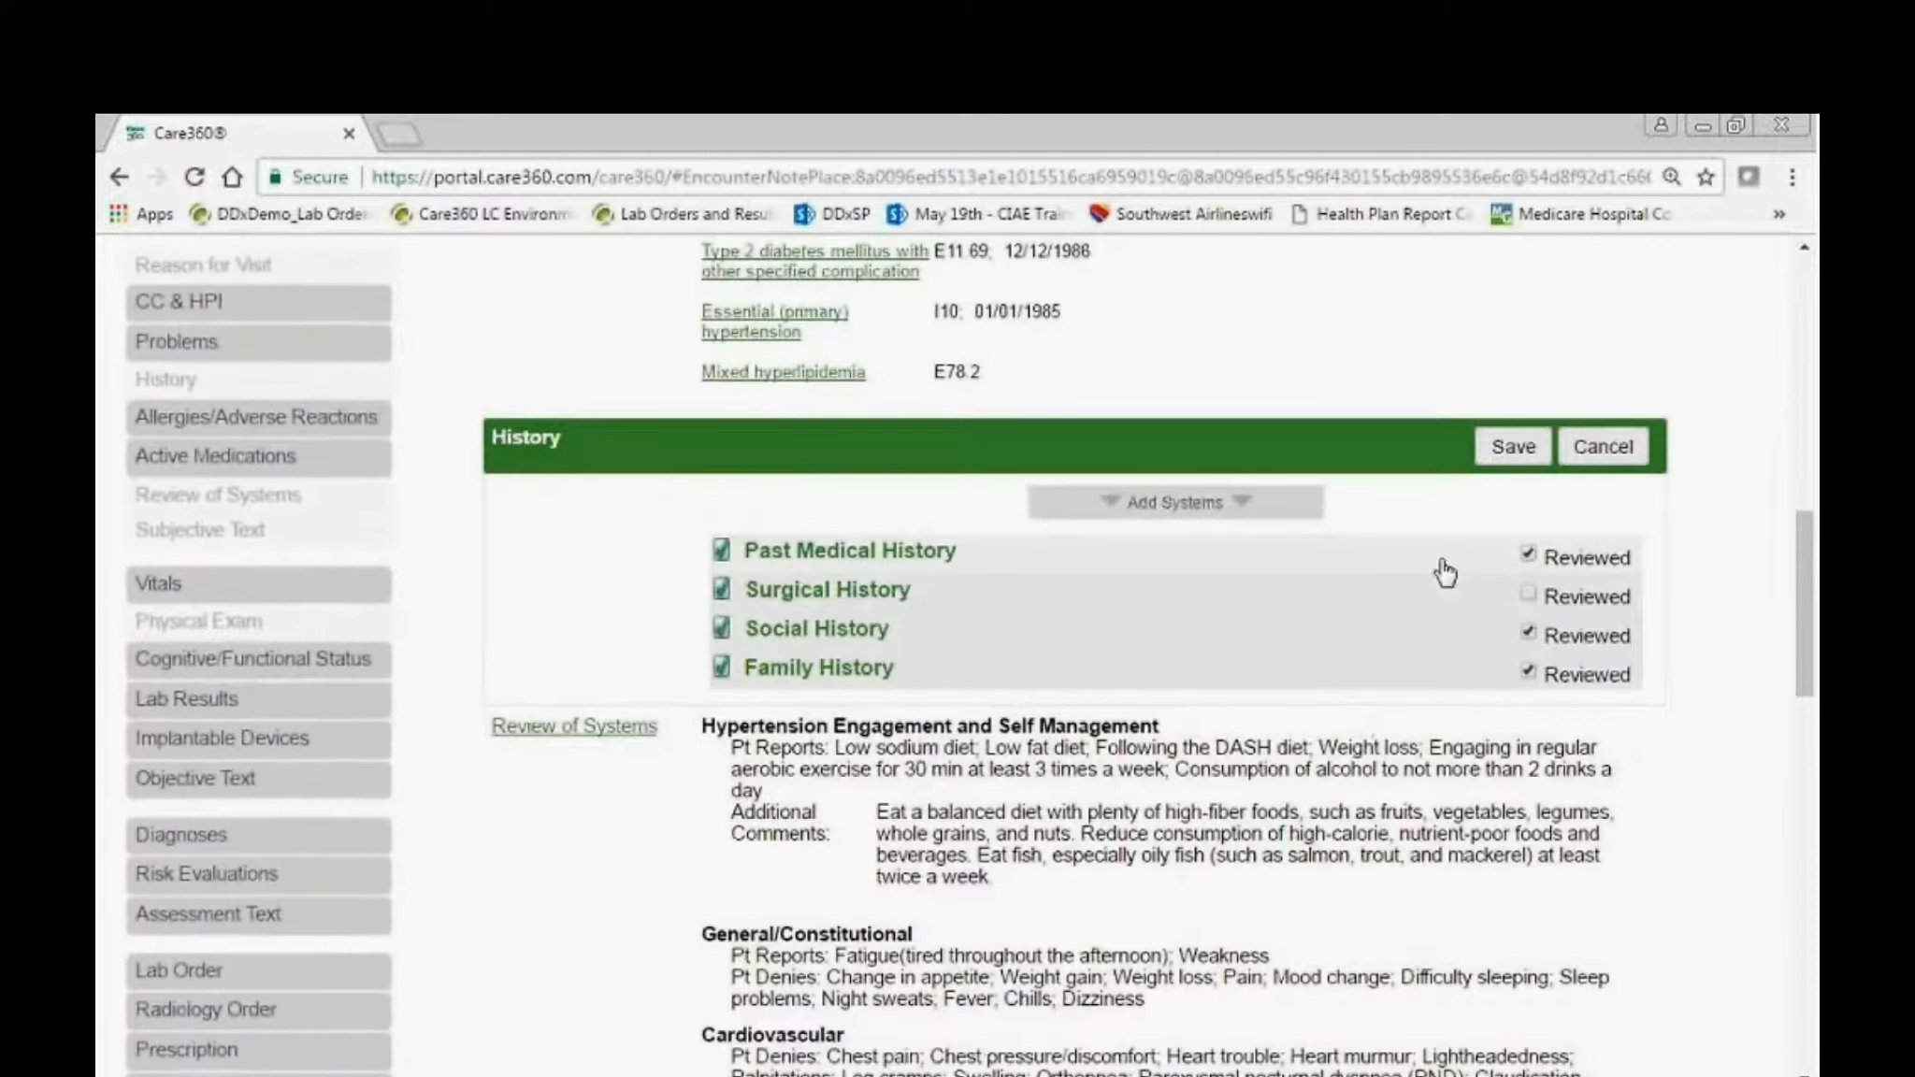
{"action": "left_click", "coordinate": [1586, 590]}
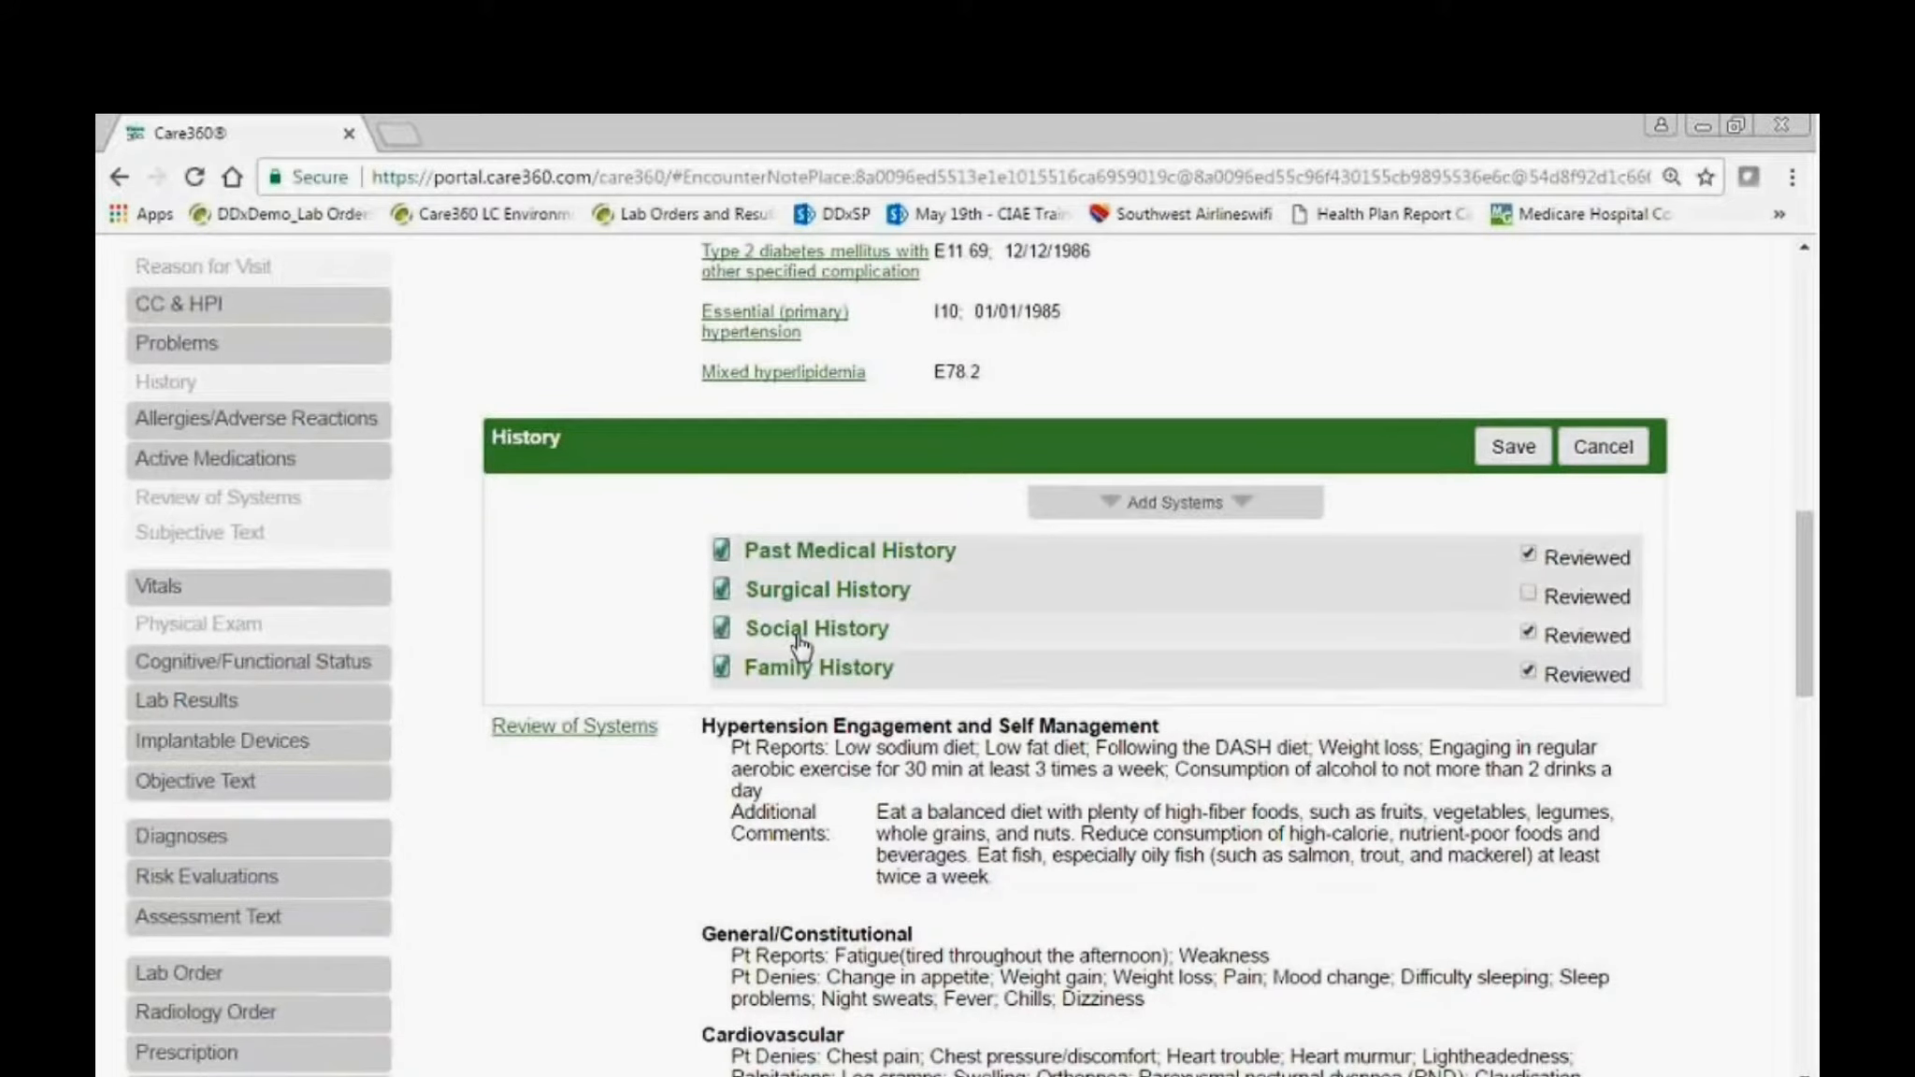
{"action": "left_click", "coordinate": [922, 554]}
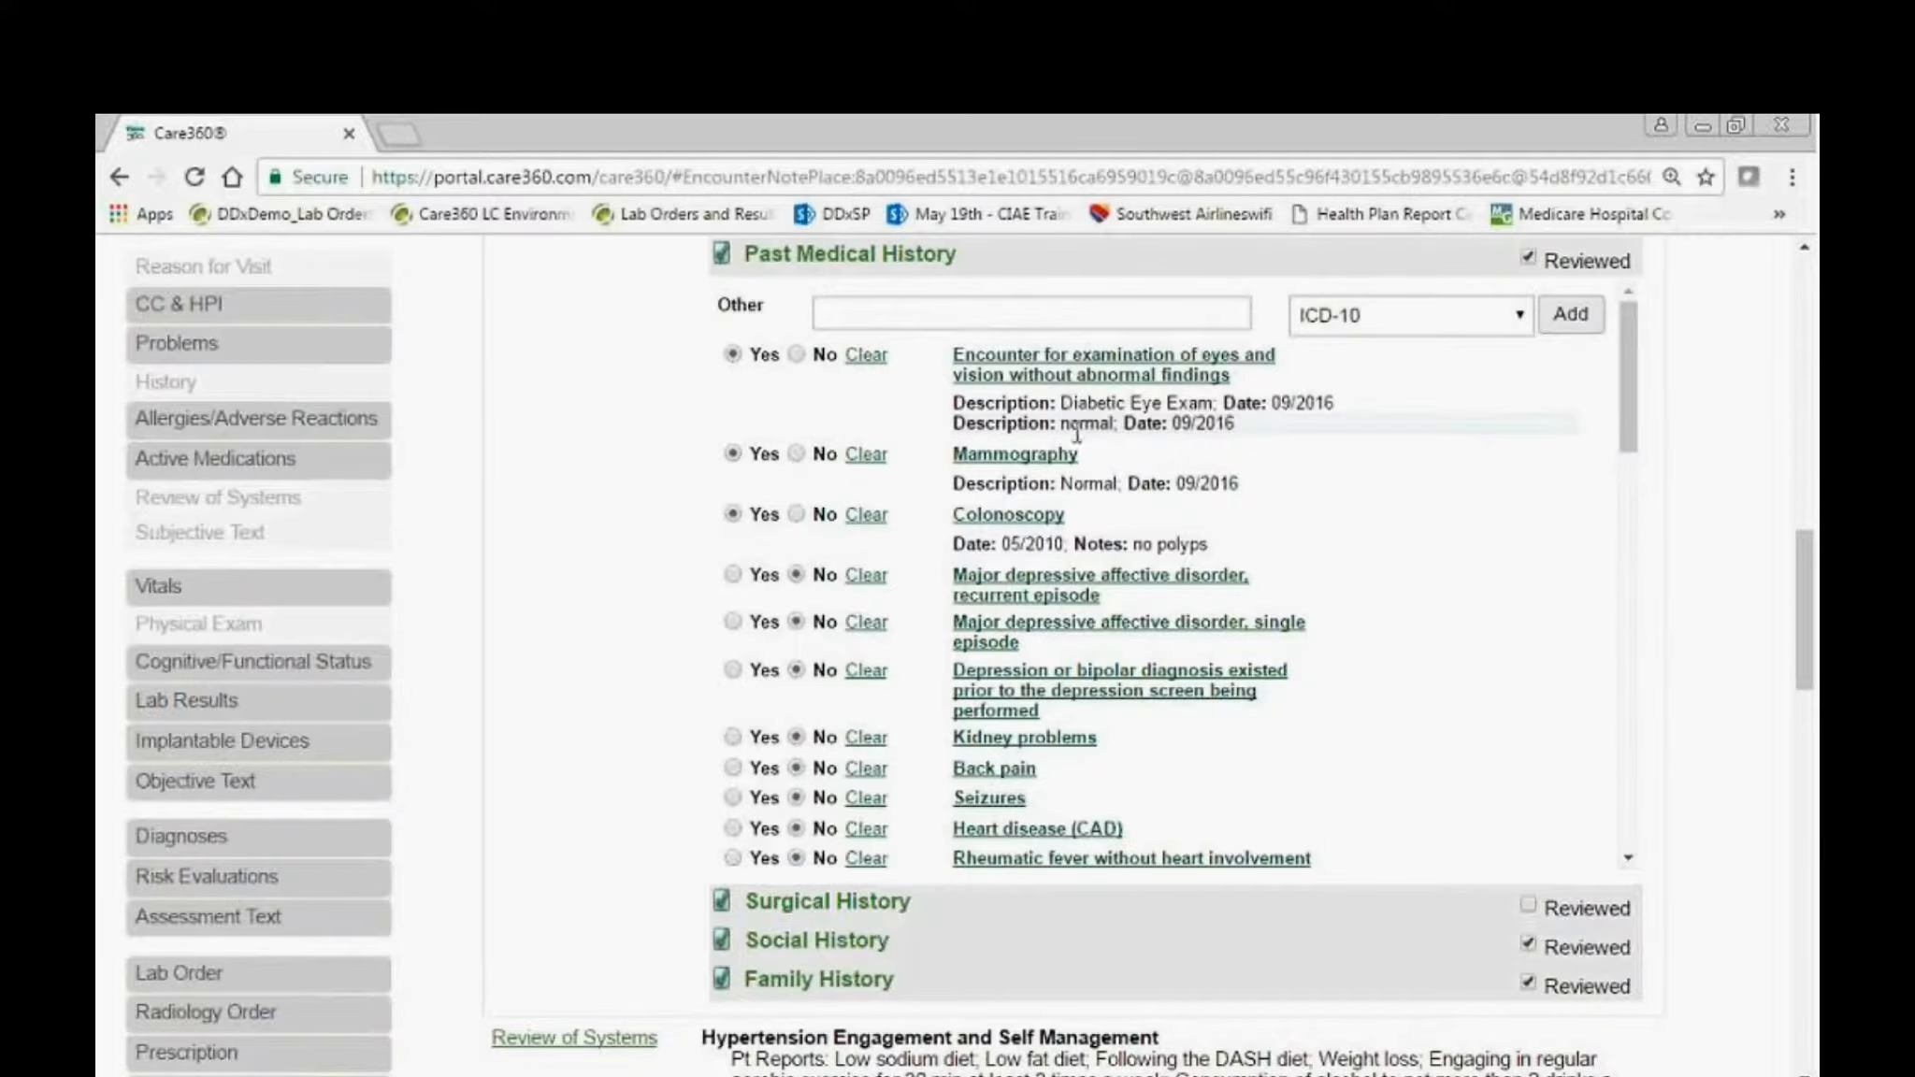
{"action": "scroll", "coordinate": [1080, 439], "scroll_direction": "down", "scroll_amount": 3}
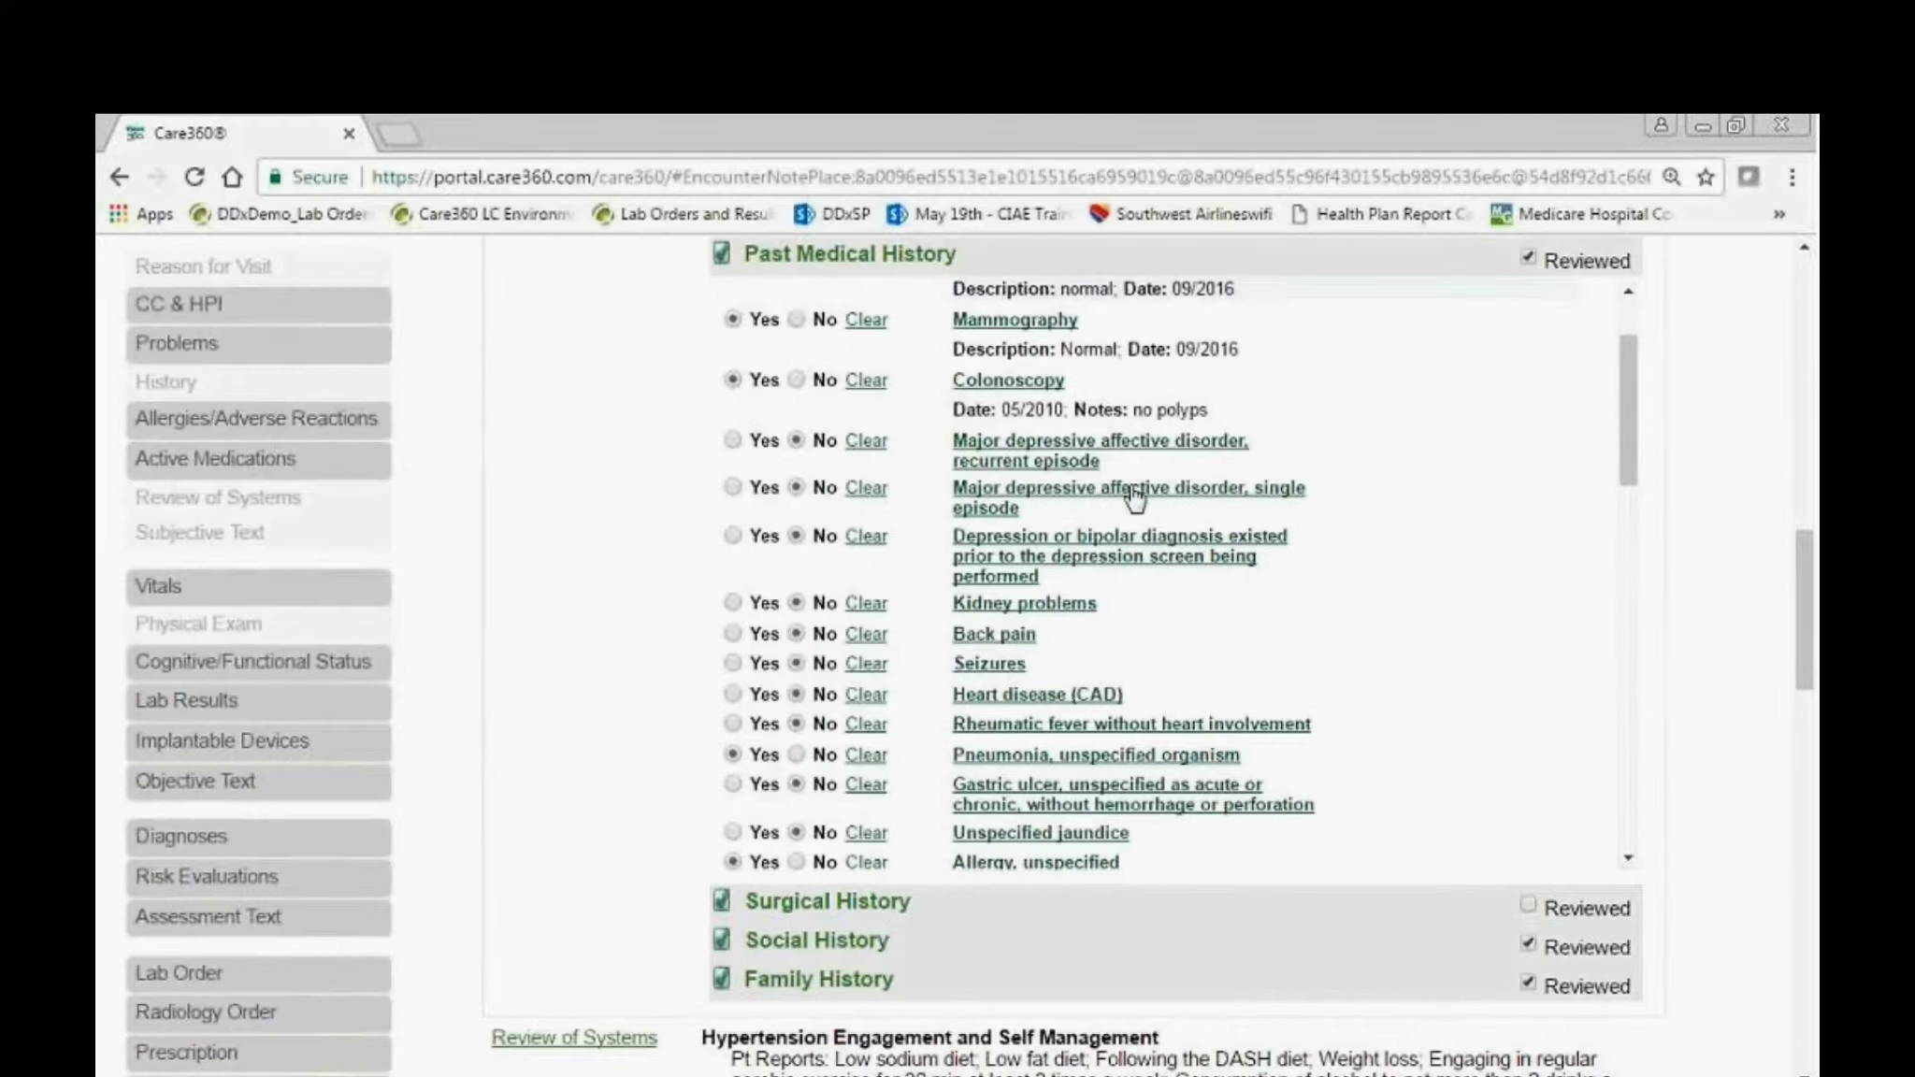
{"action": "scroll", "coordinate": [1134, 496], "scroll_direction": "up", "scroll_amount": 8}
{"action": "left_click", "coordinate": [1529, 559]}
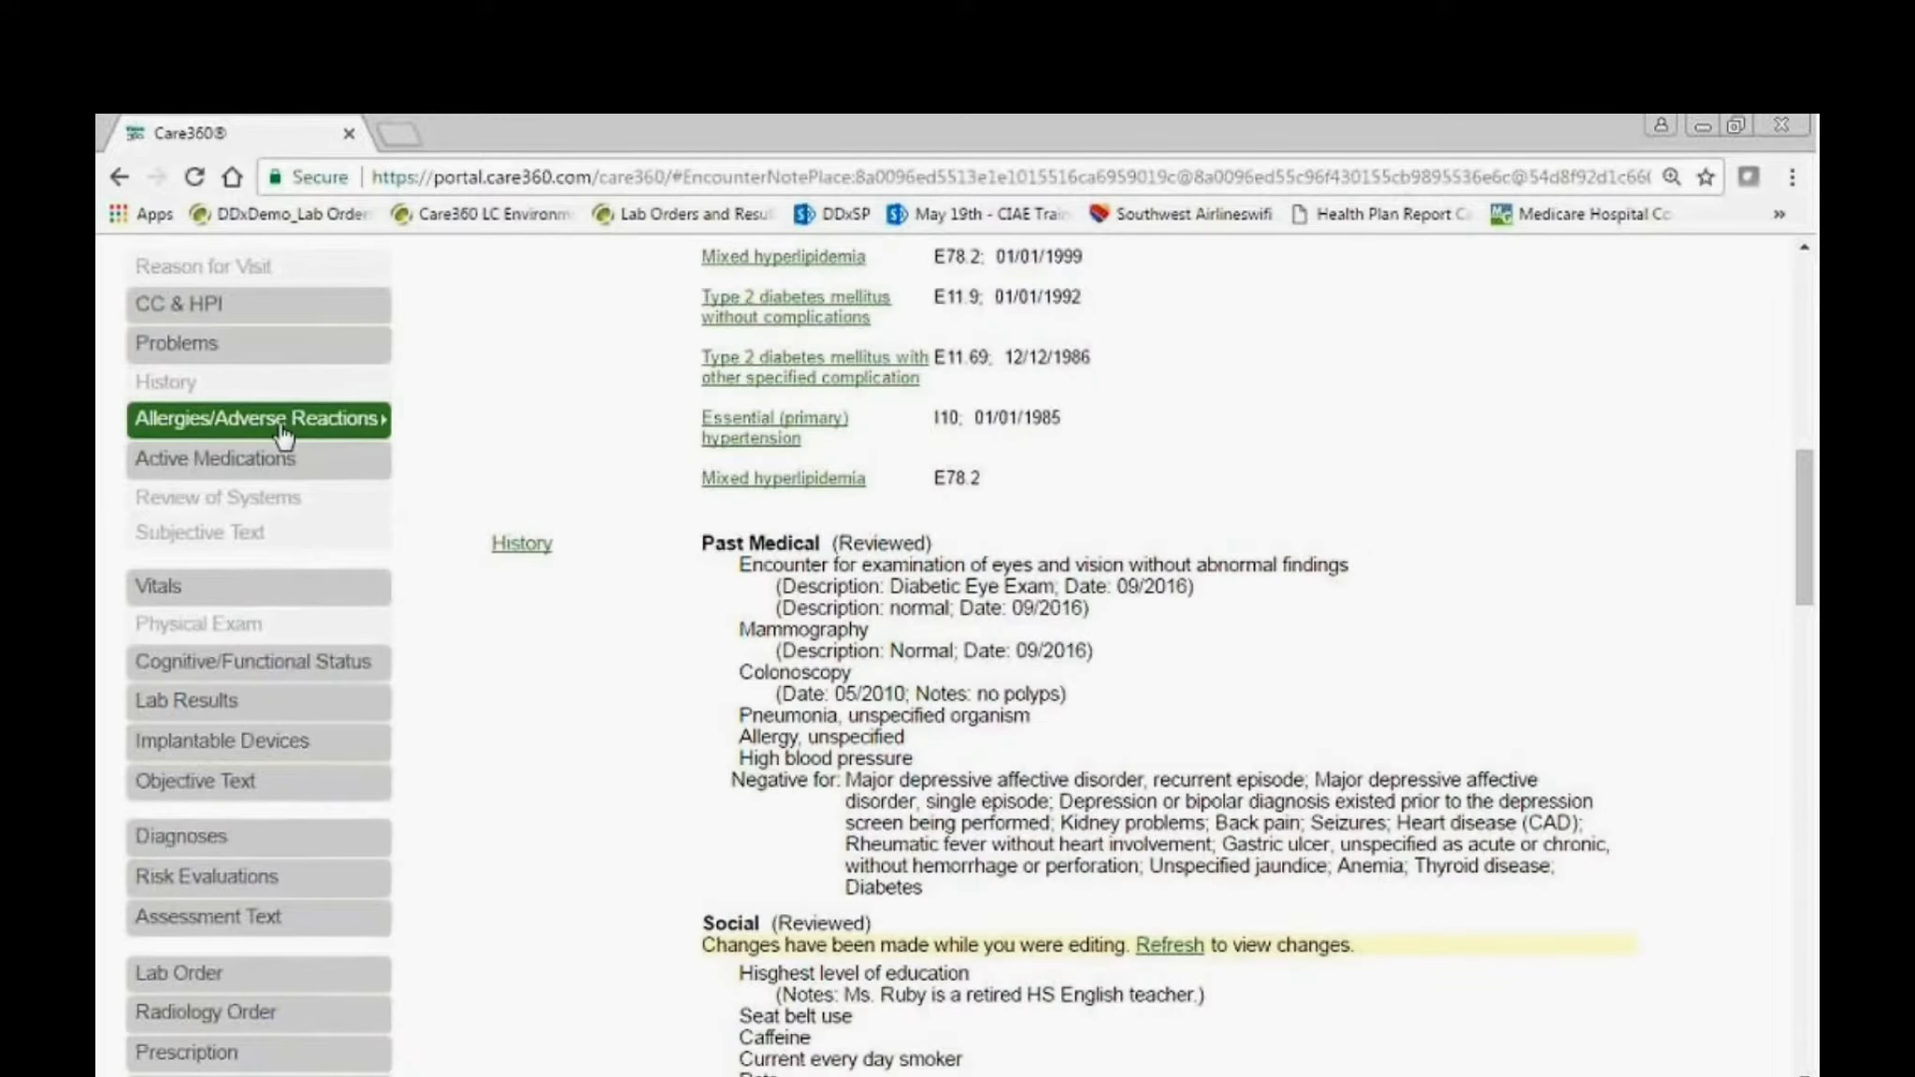
Reconcile the allergies by setting the bee stings allergy status to Erroneous, and save the reconciliation.
{"action": "left_click", "coordinate": [281, 422]}
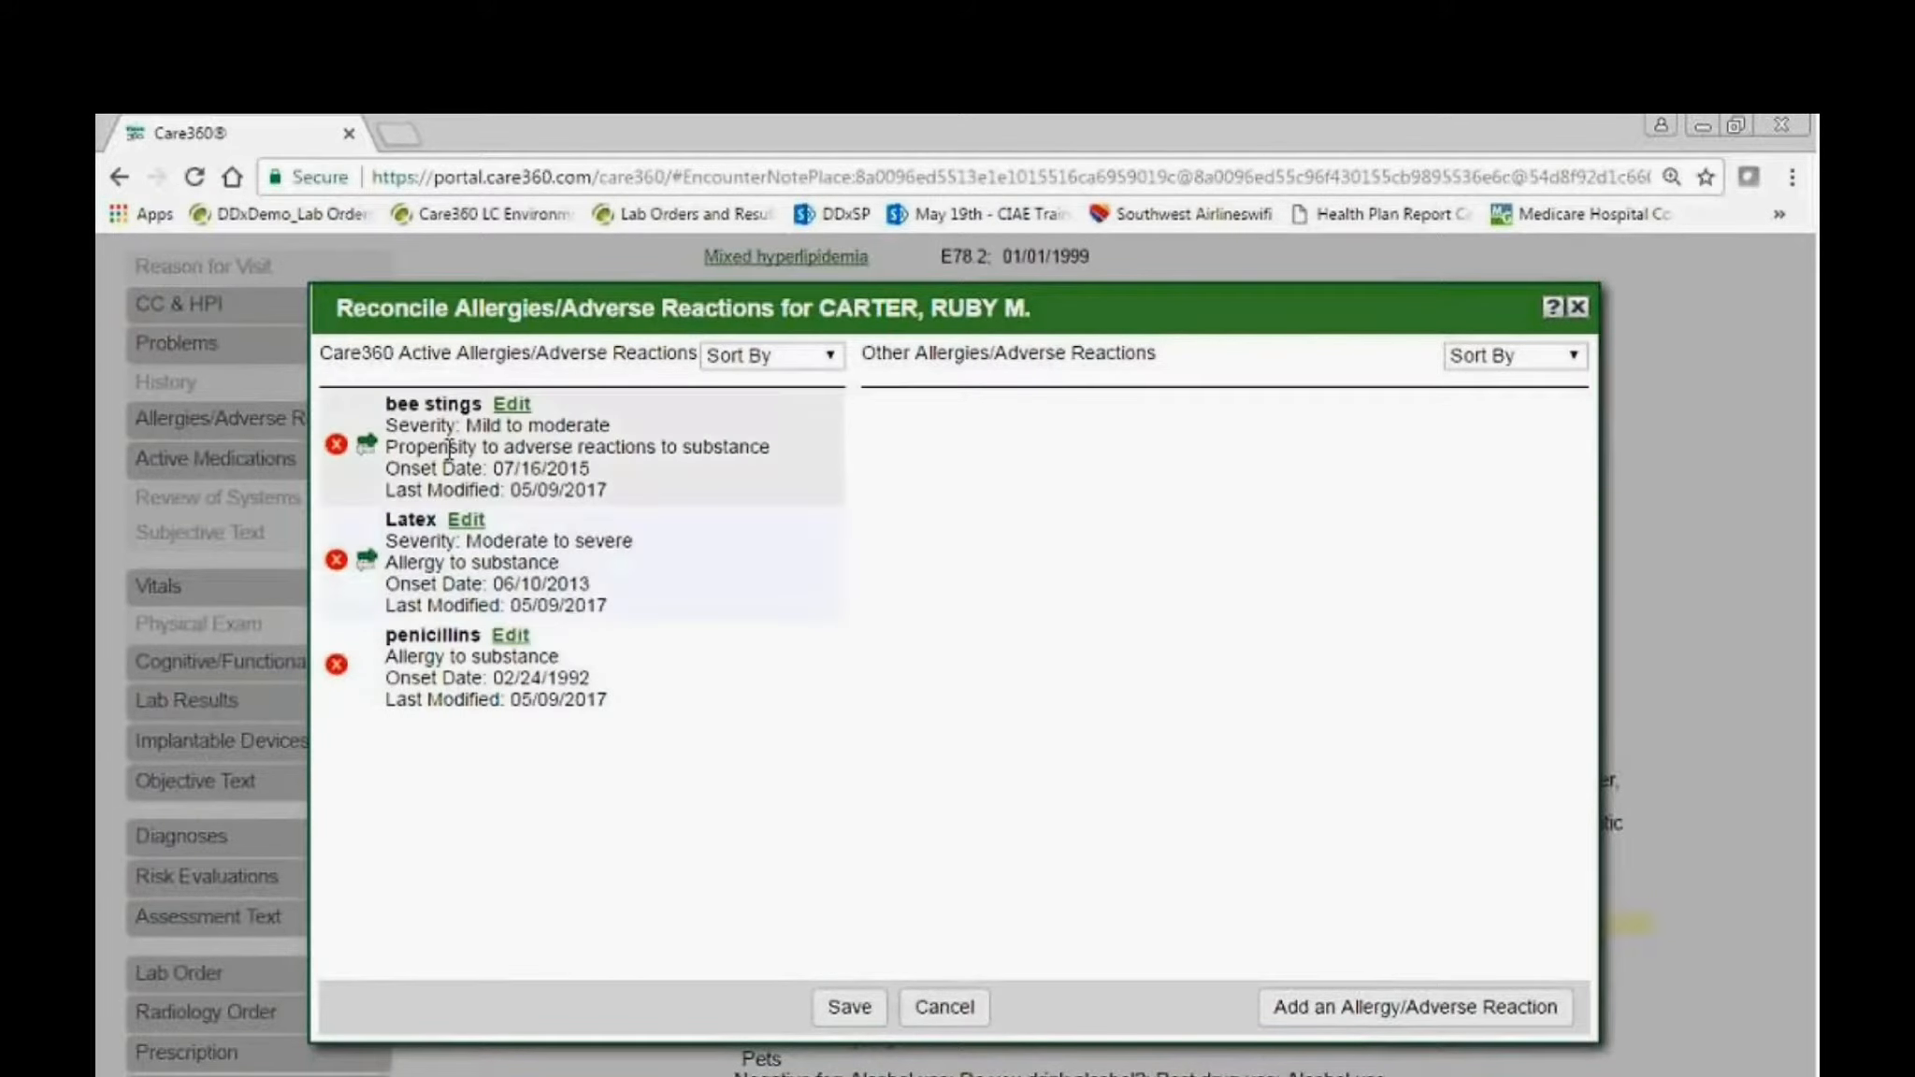
{"action": "left_click", "coordinate": [336, 445]}
{"action": "left_click", "coordinate": [785, 599]}
{"action": "left_click", "coordinate": [804, 679]}
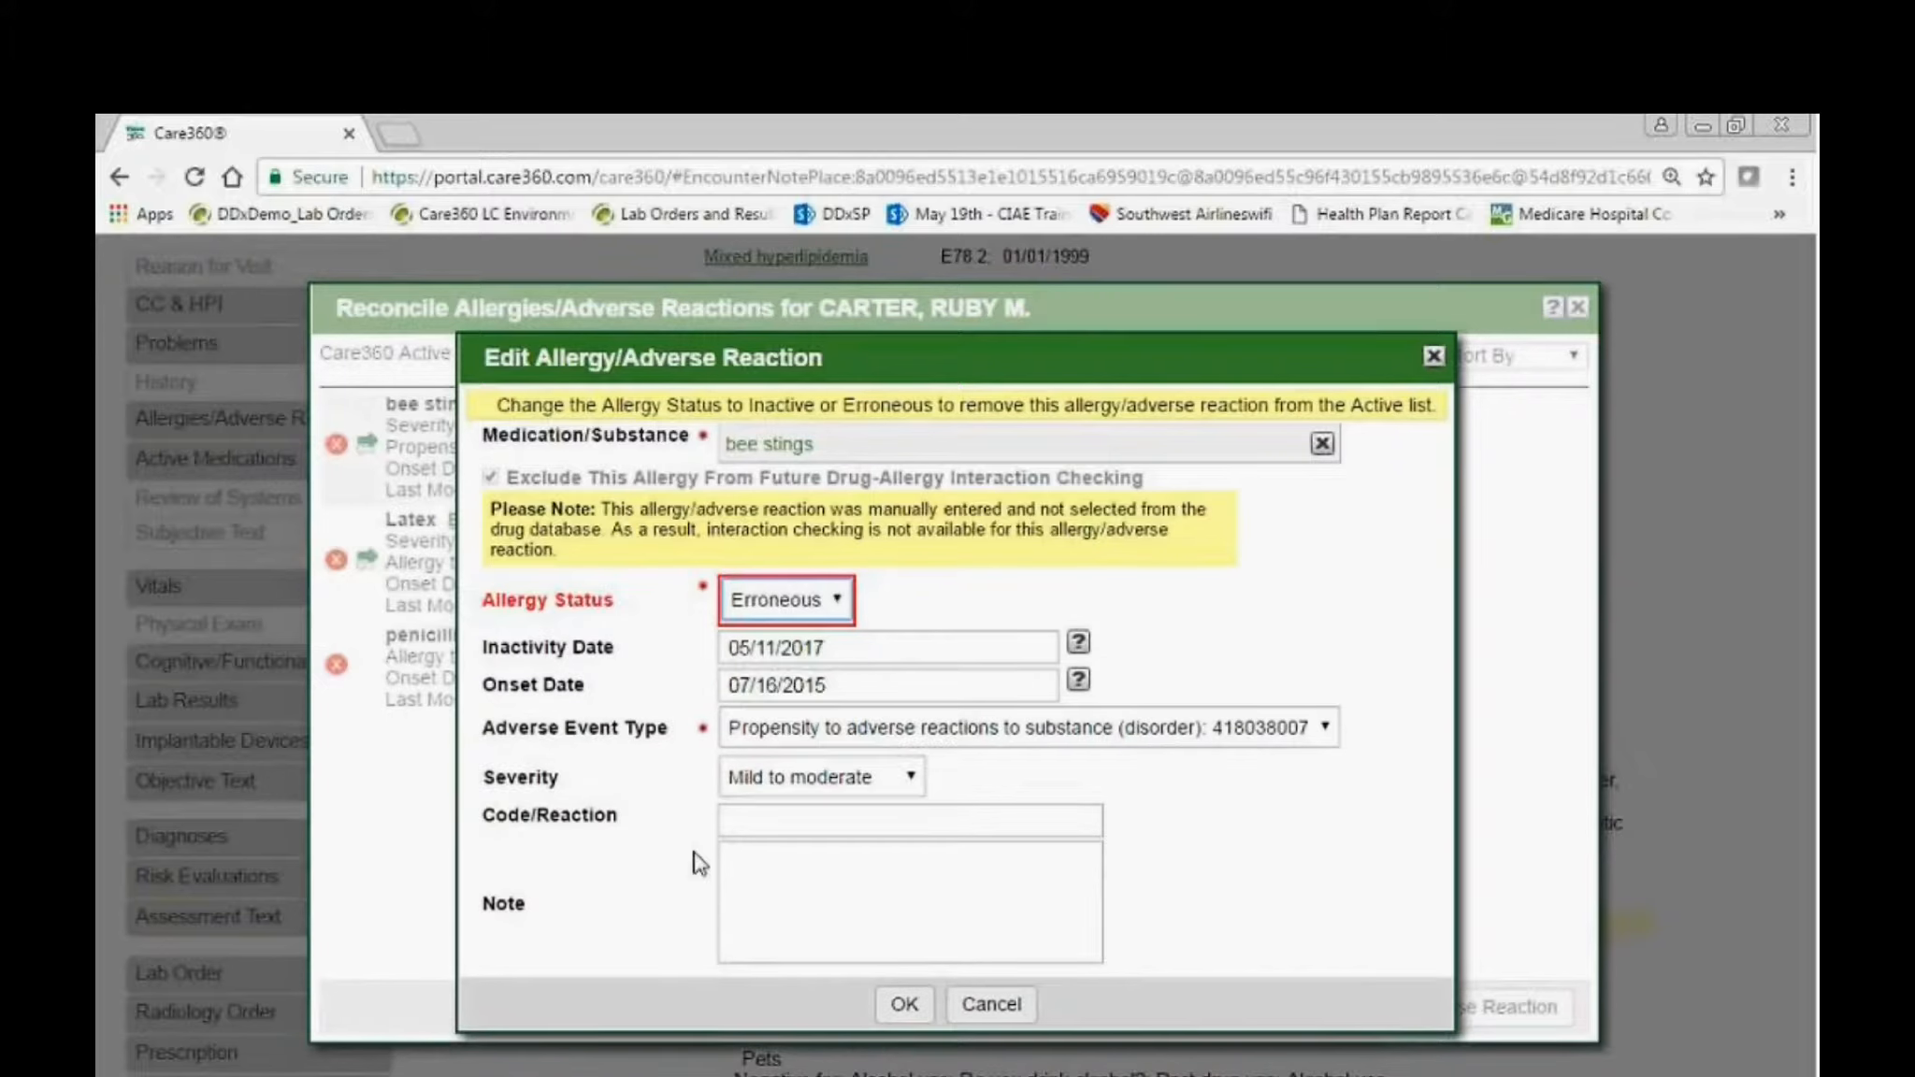
{"action": "left_click", "coordinate": [904, 1004]}
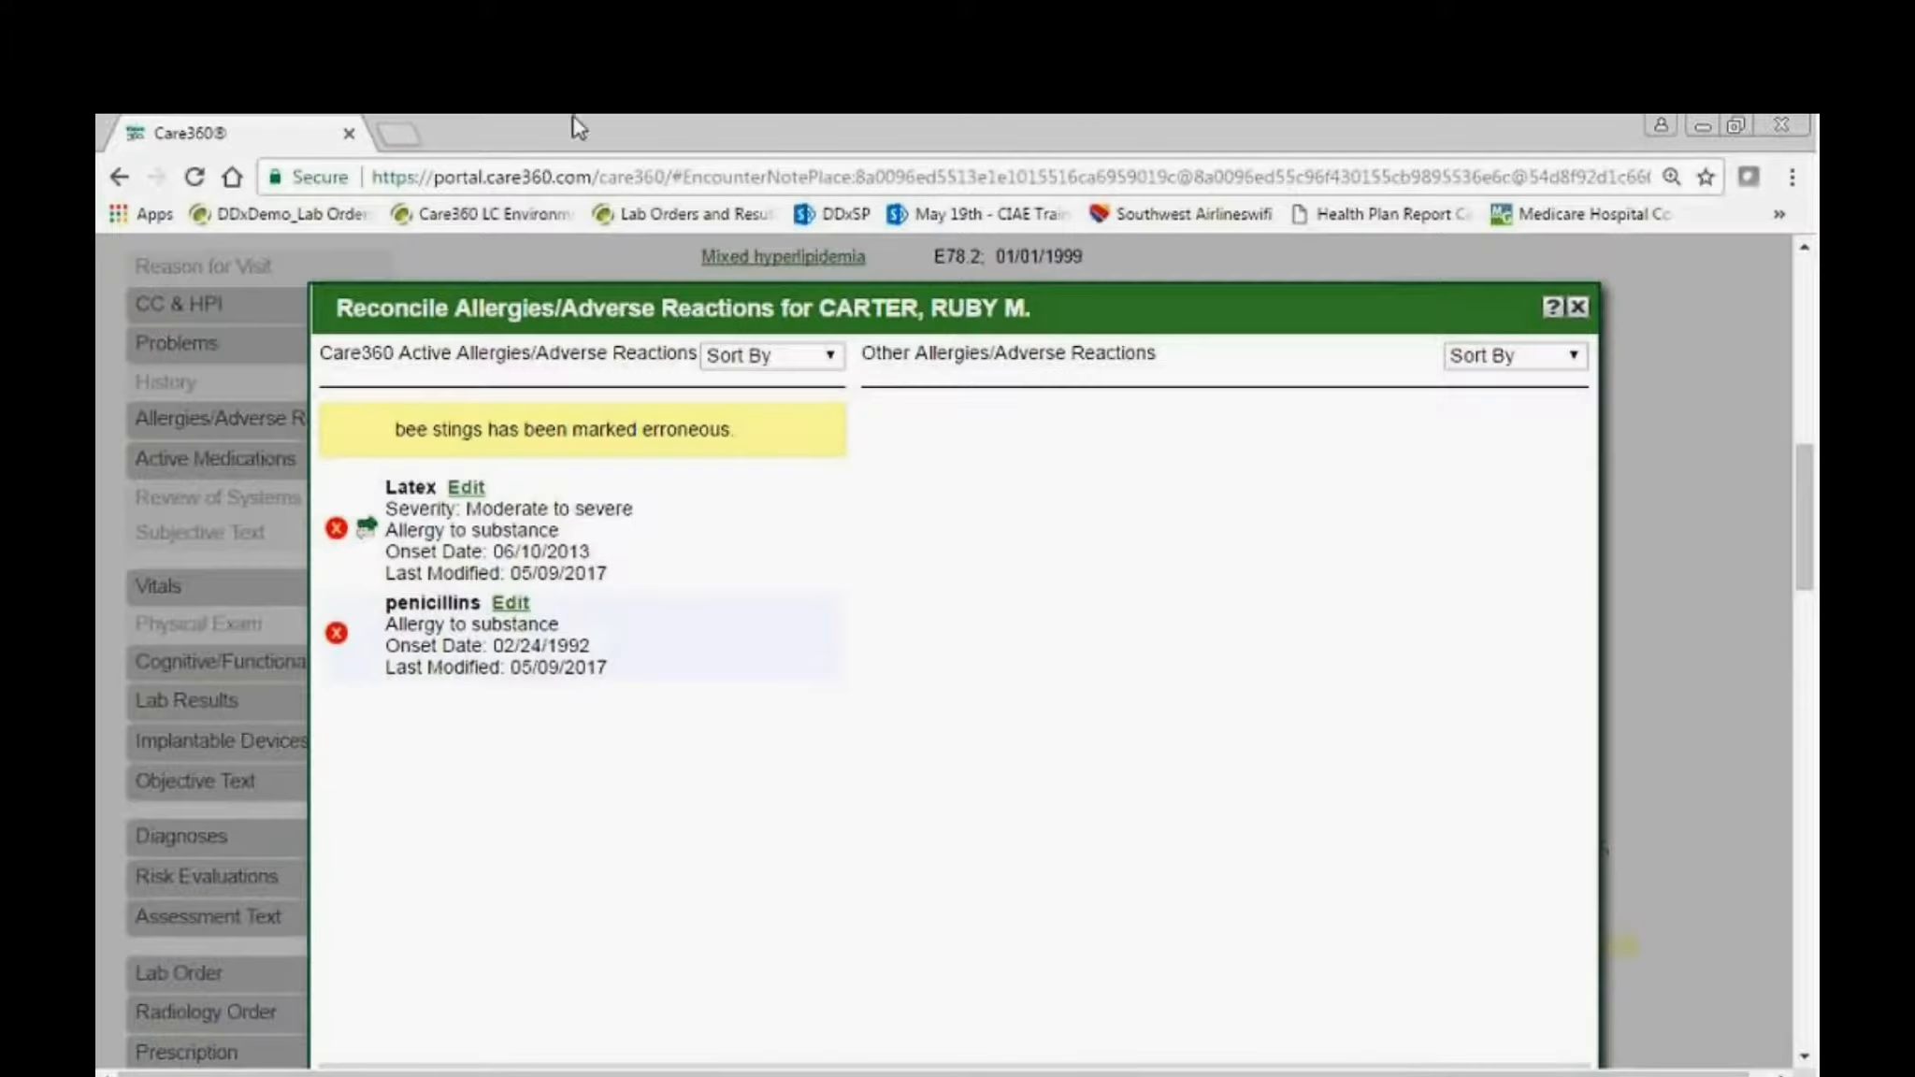
{"action": "scroll", "coordinate": [840, 861], "scroll_direction": "down", "scroll_amount": 3}
{"action": "left_click", "coordinate": [846, 953]}
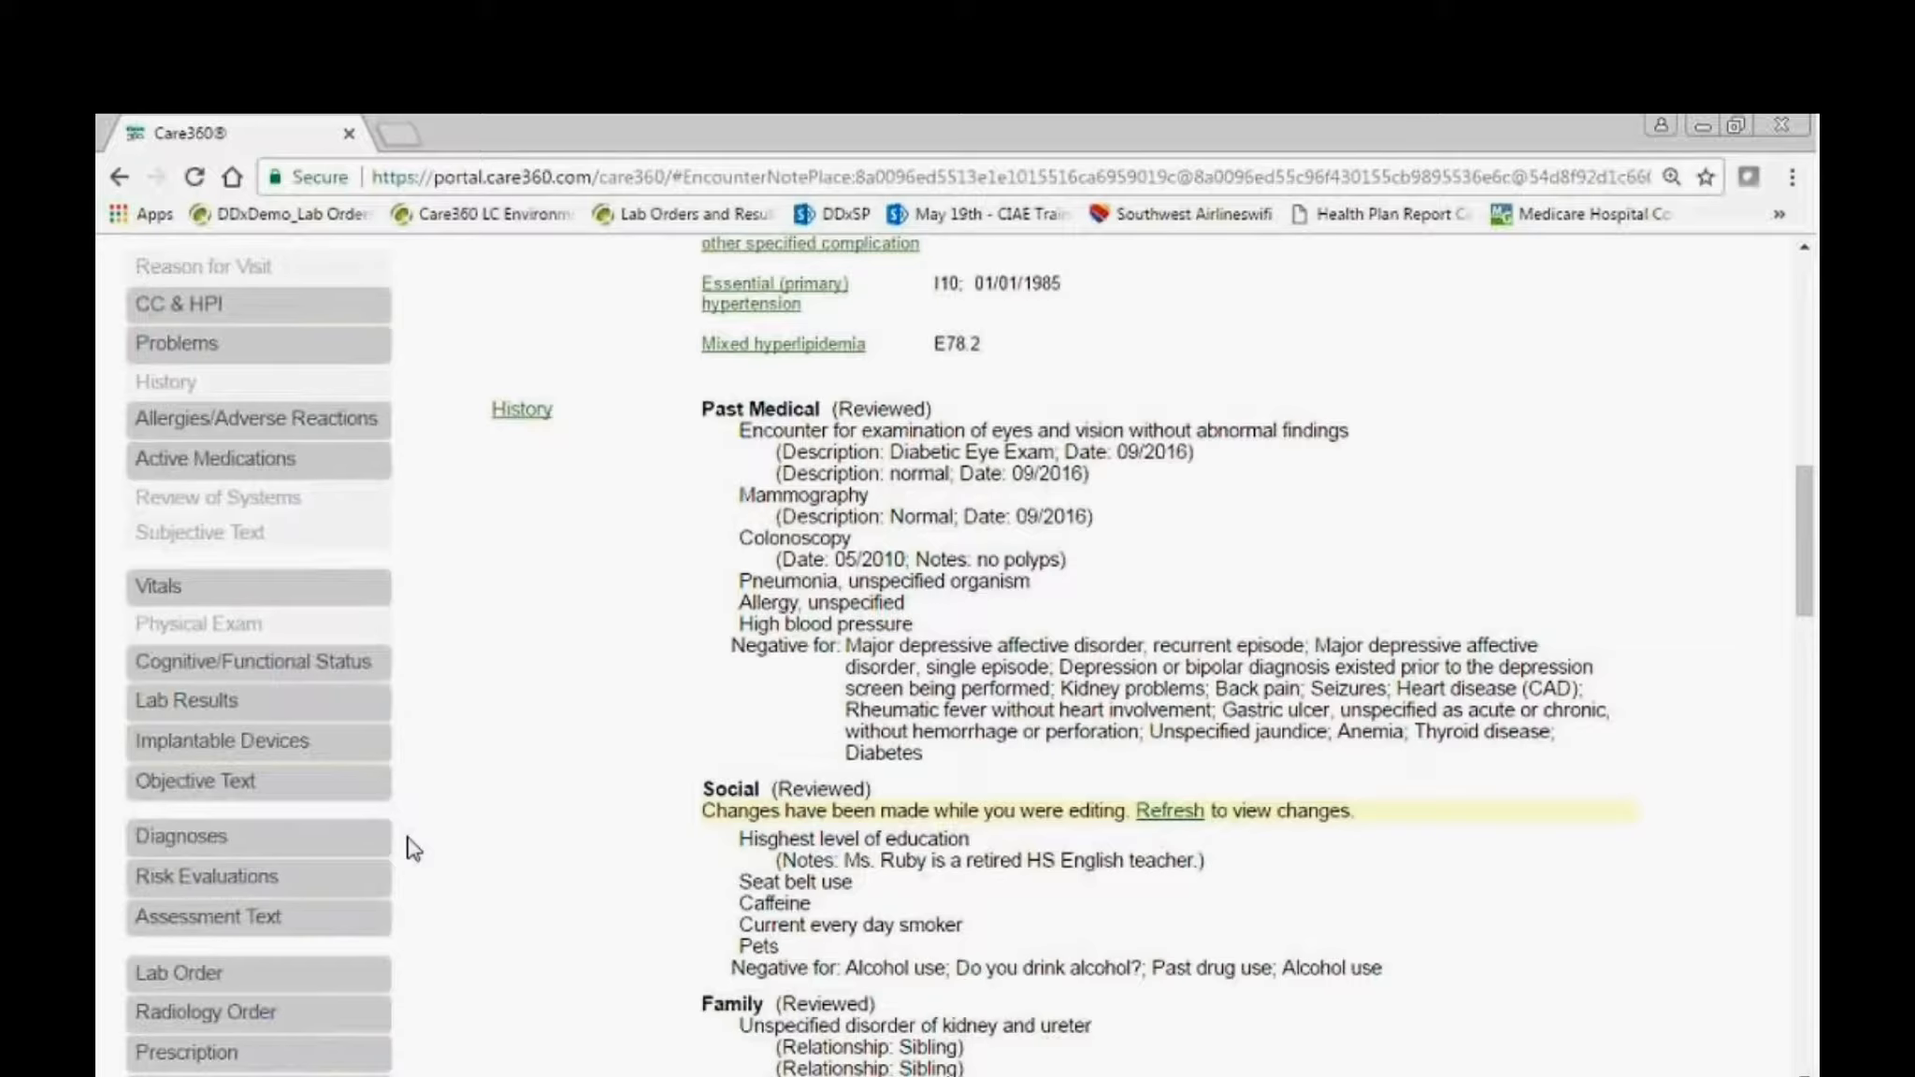
Start a reported medication in the medication reconciliation, choosing Eliquis with the 2.5 mg tablet dose form.
{"action": "left_click", "coordinate": [344, 469]}
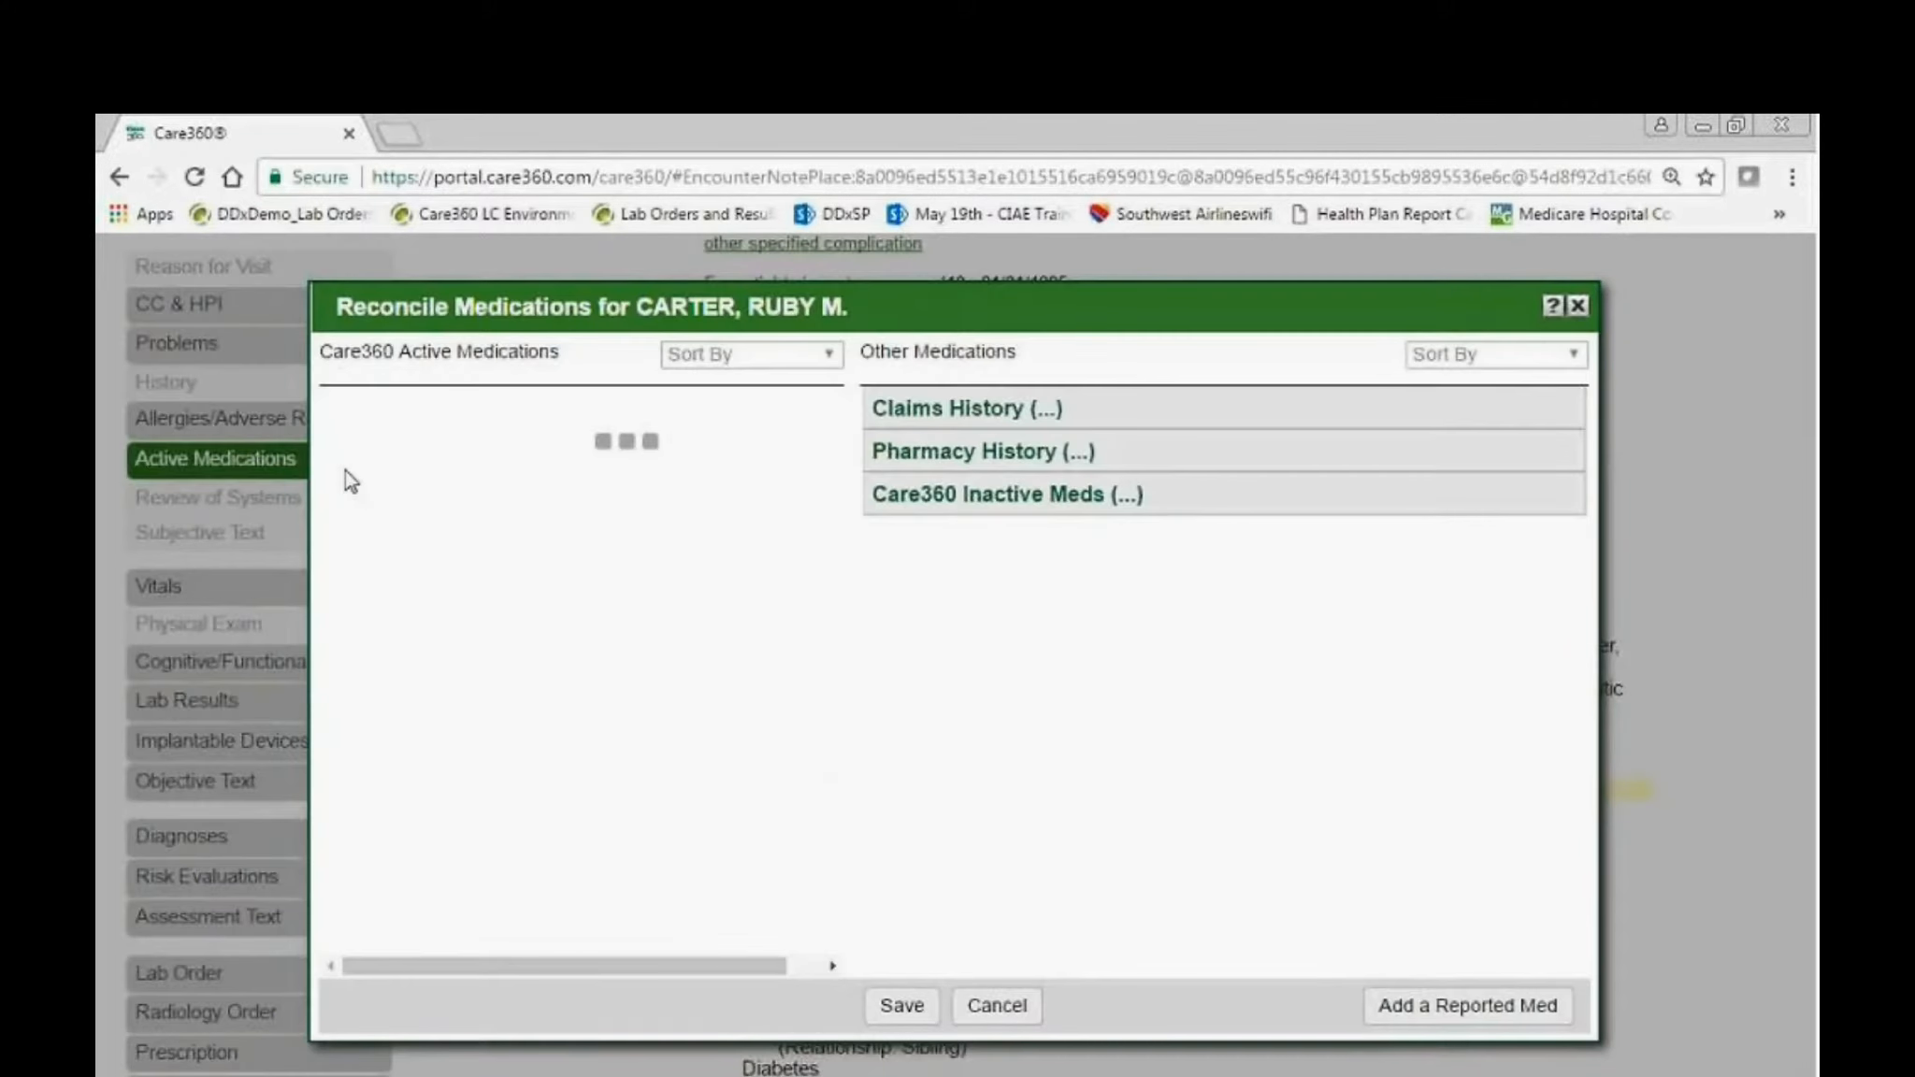
{"action": "left_click", "coordinate": [1518, 1014]}
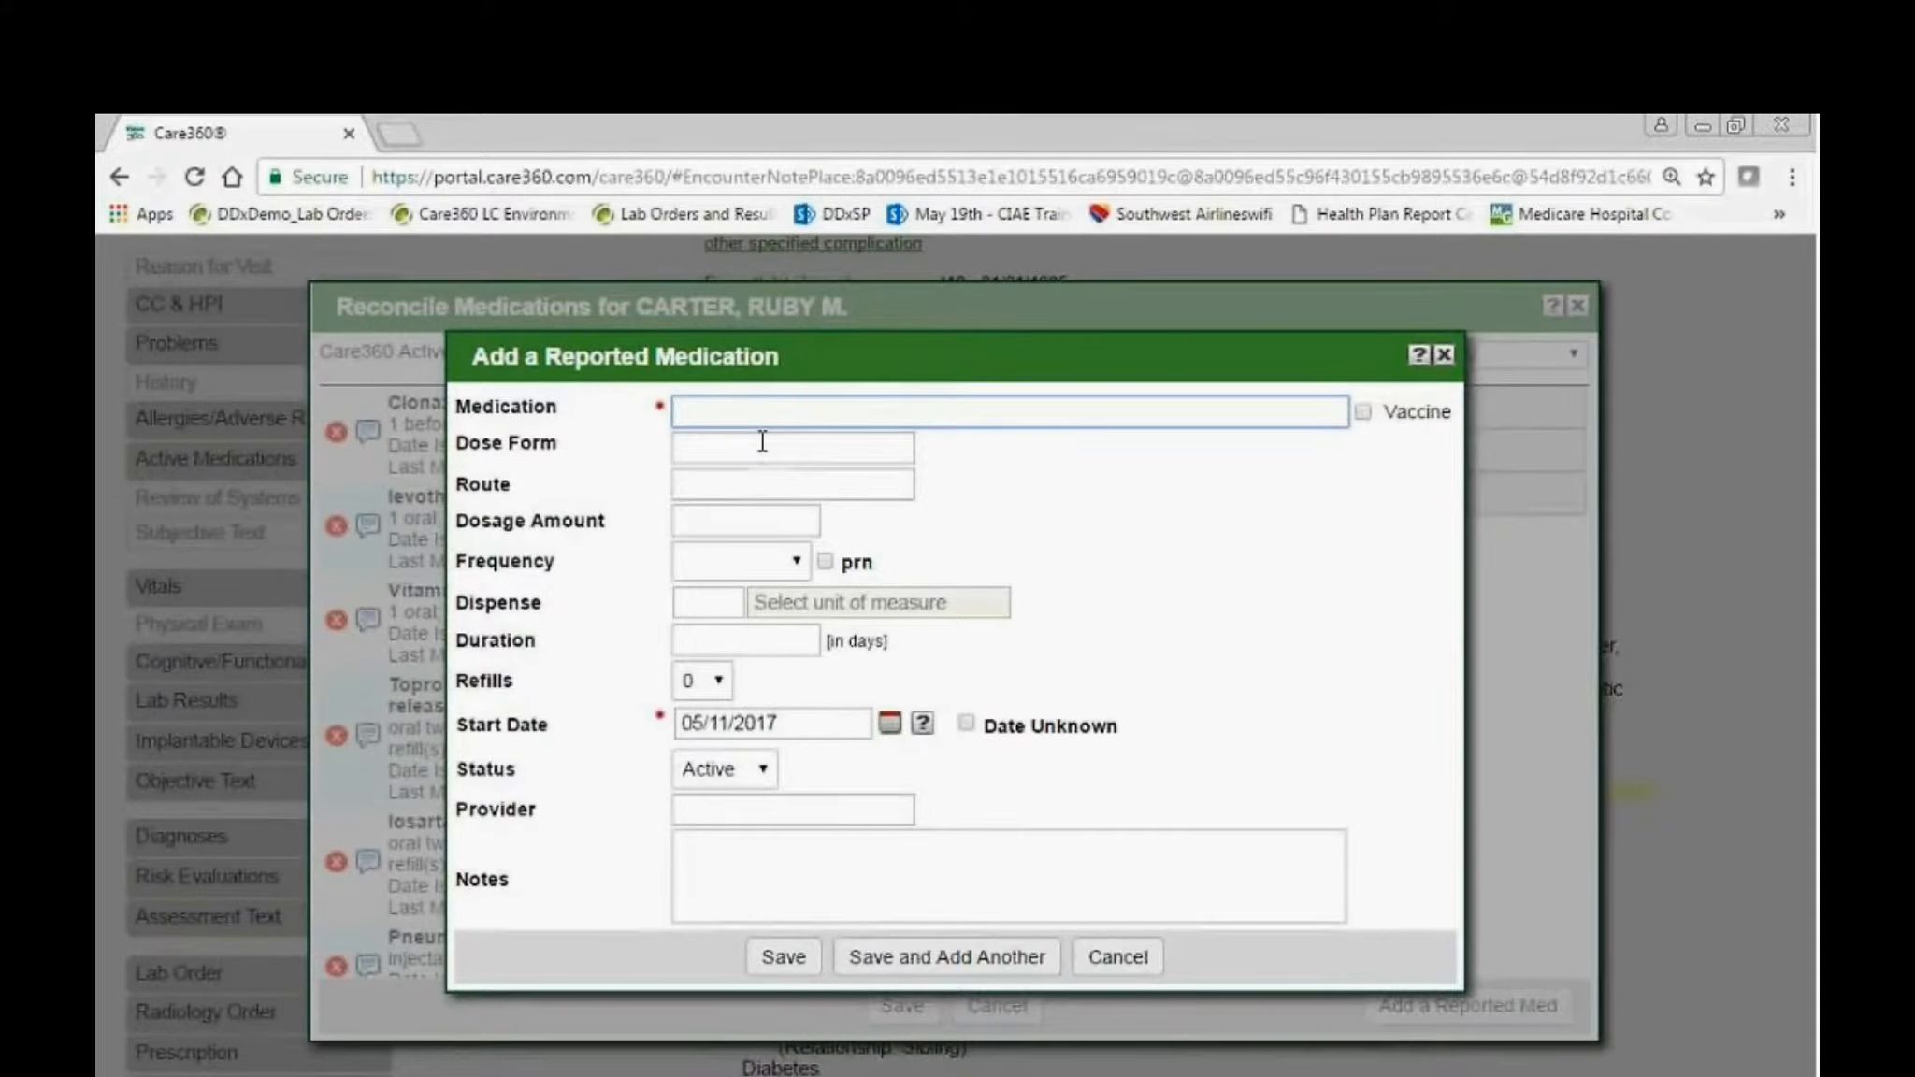
{"action": "type", "text": "eliqui"}
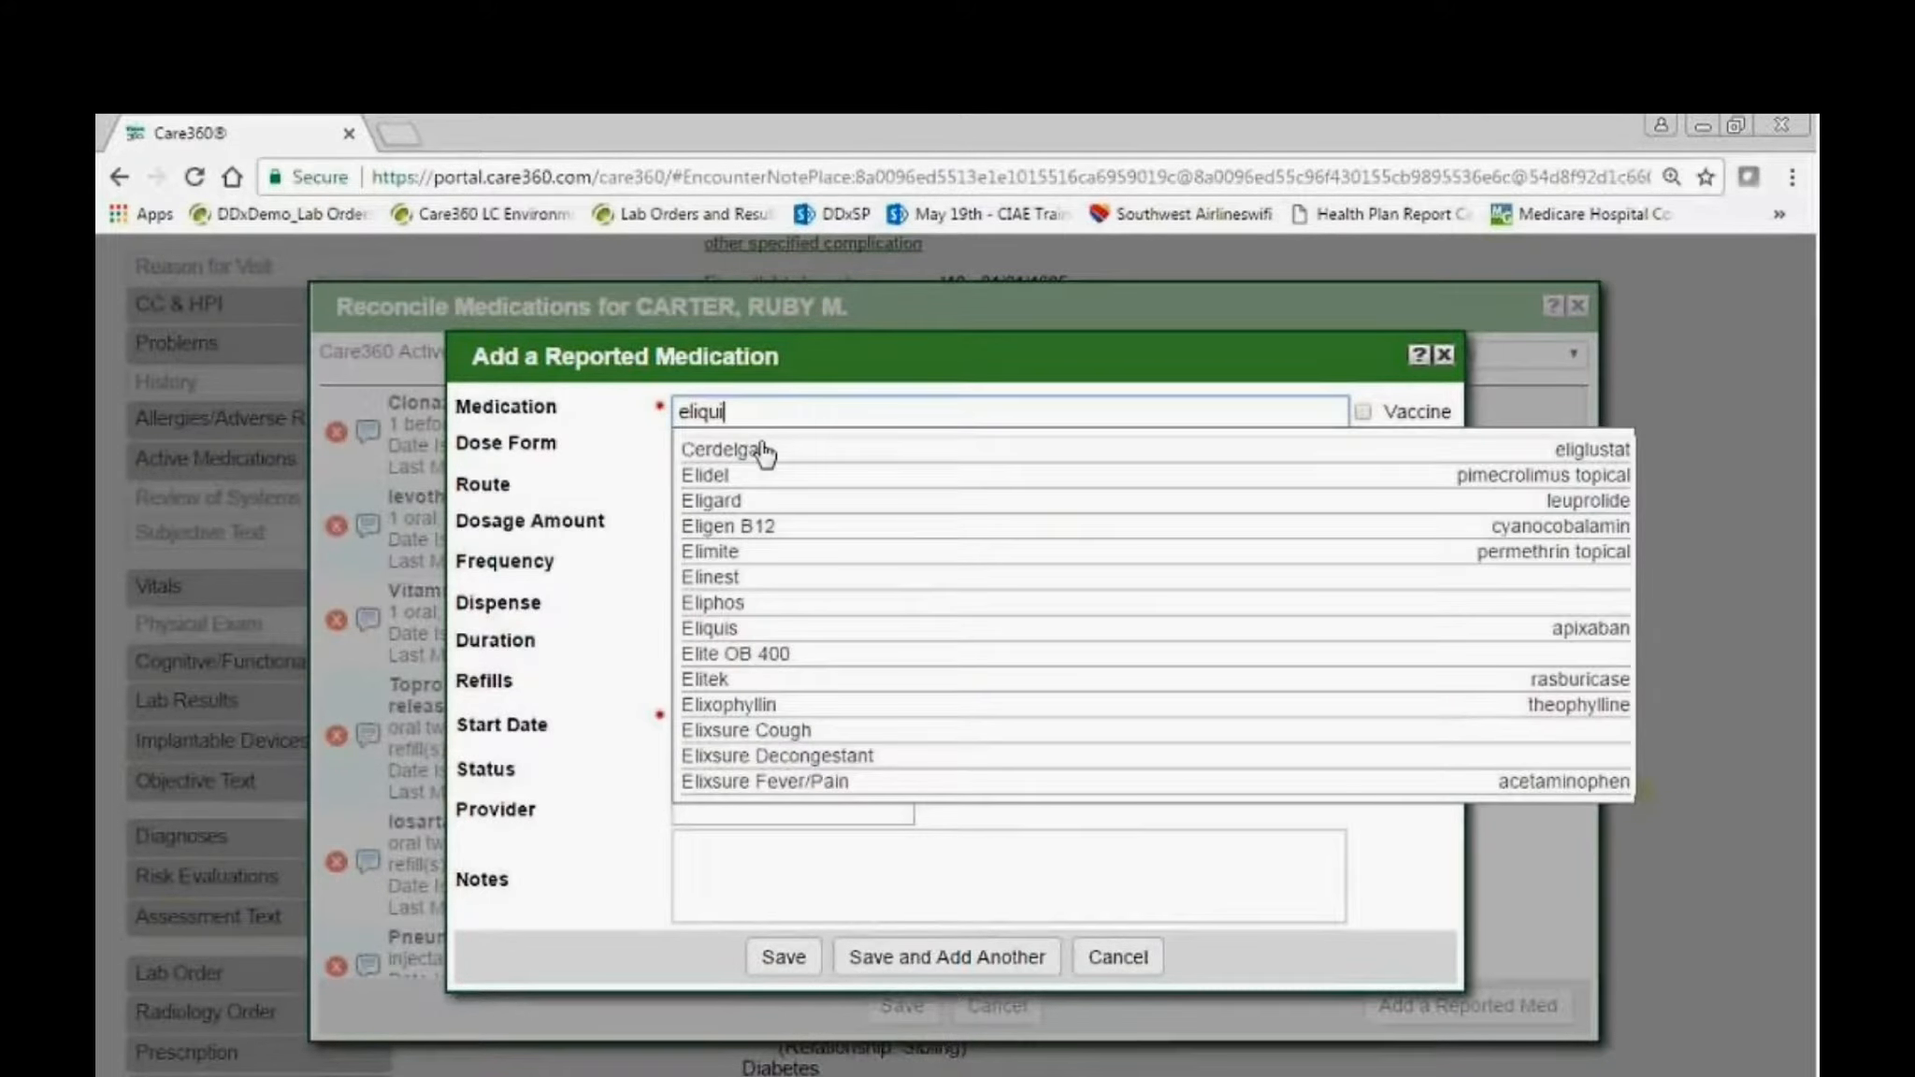
{"action": "type", "text": "s"}
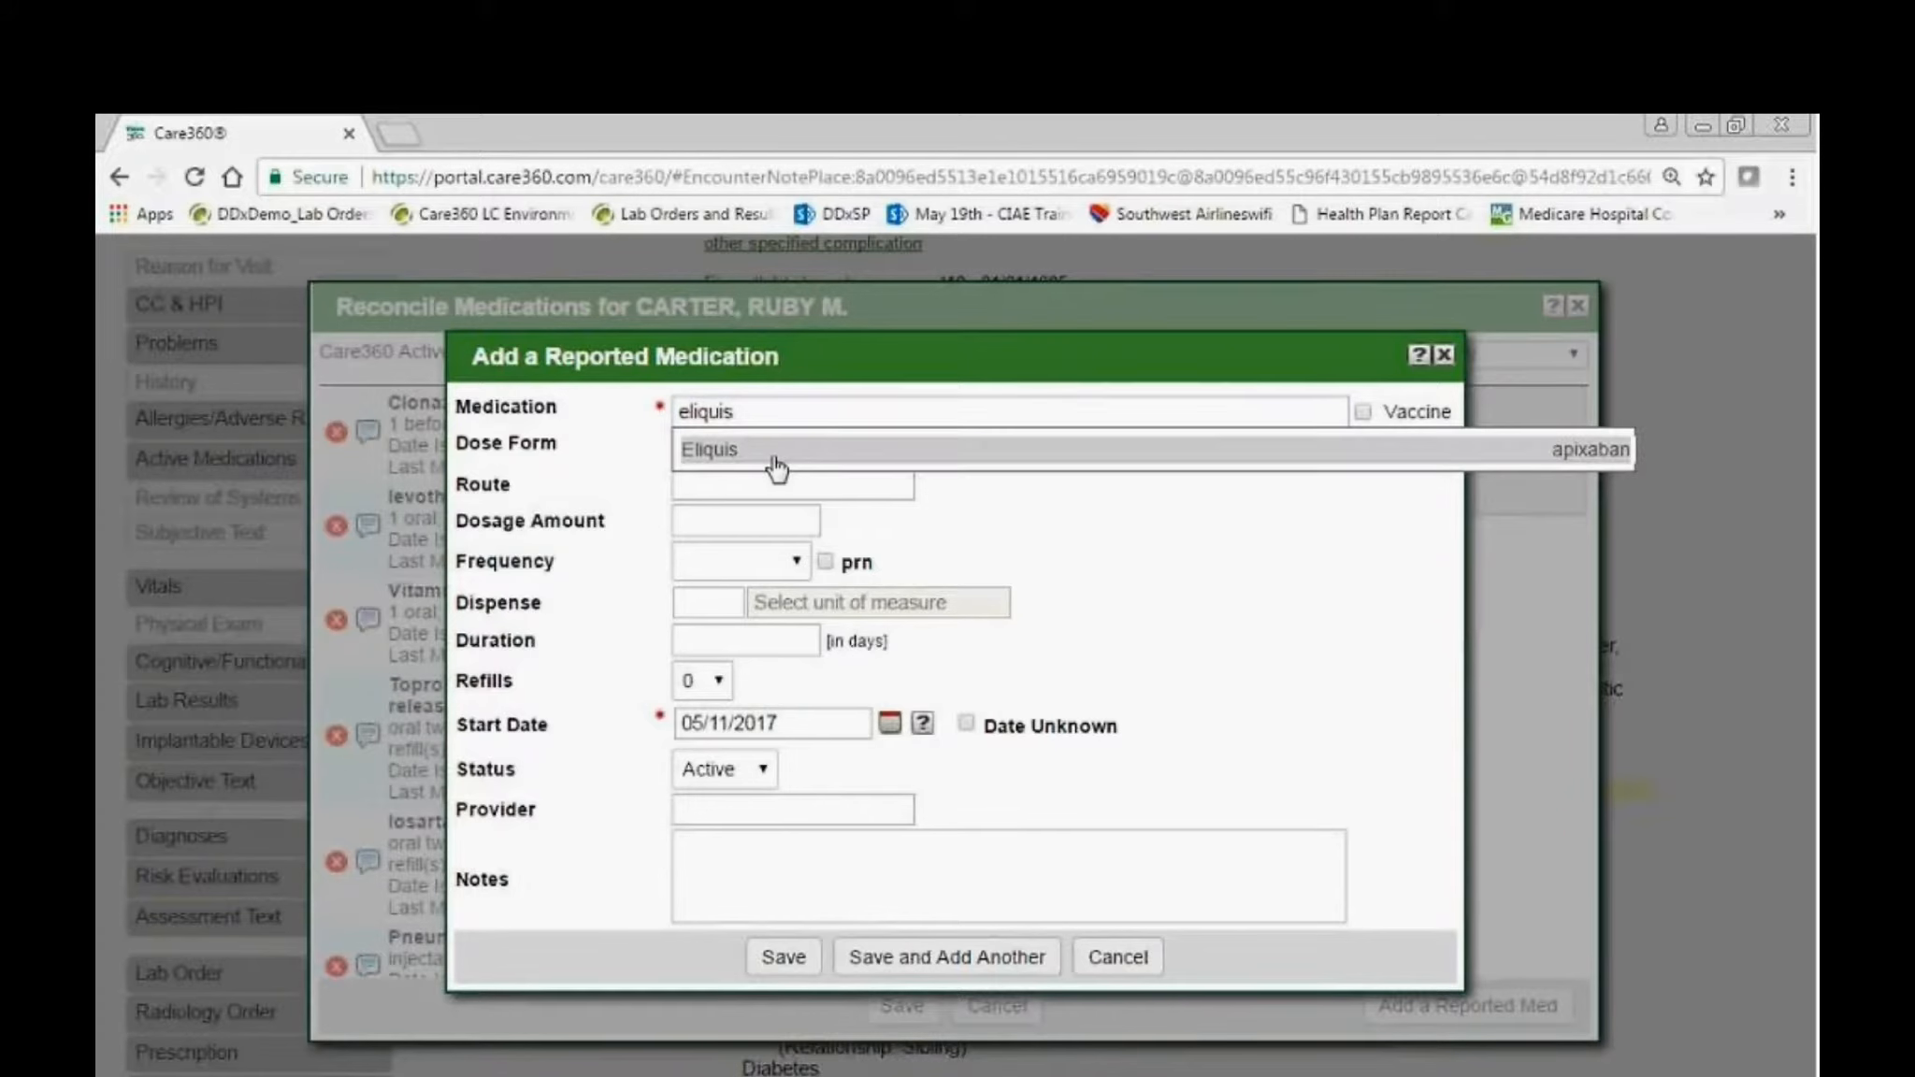
{"action": "left_click", "coordinate": [768, 453]}
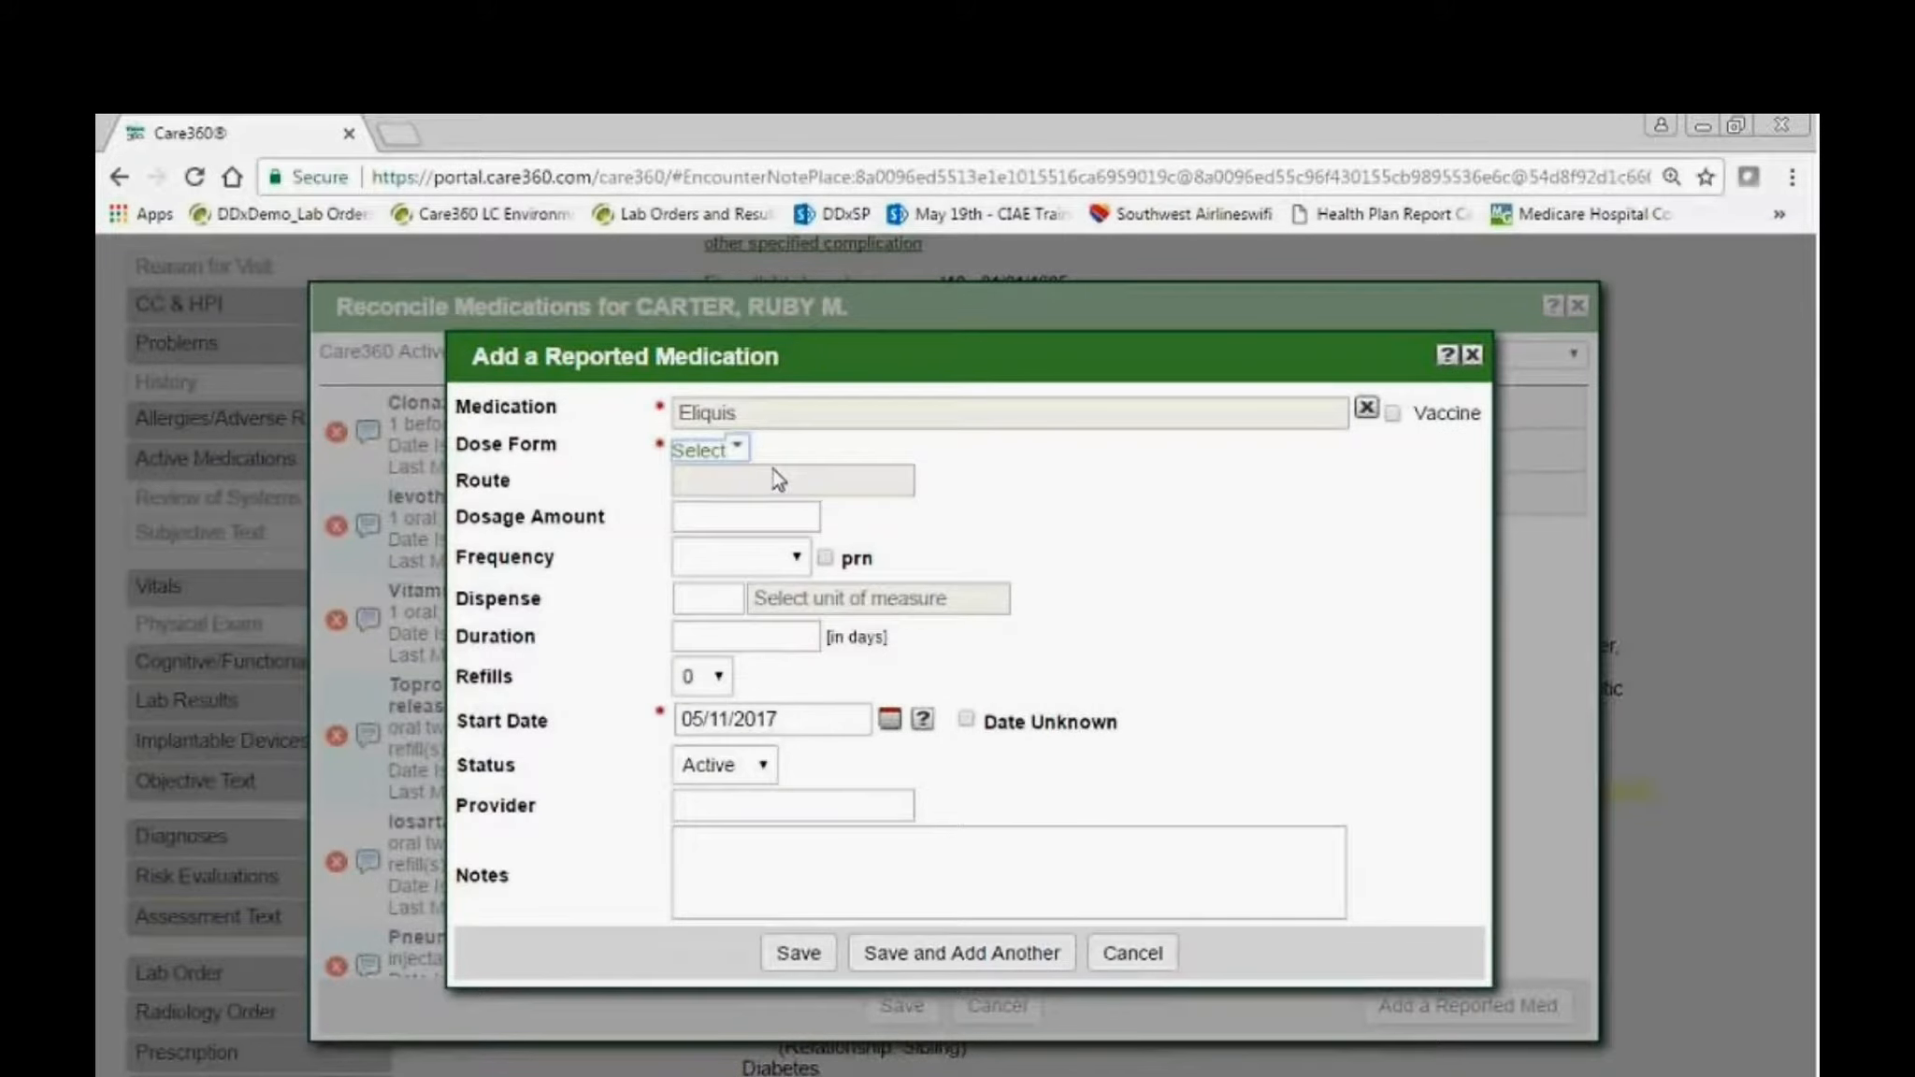
{"action": "left_click", "coordinate": [734, 449]}
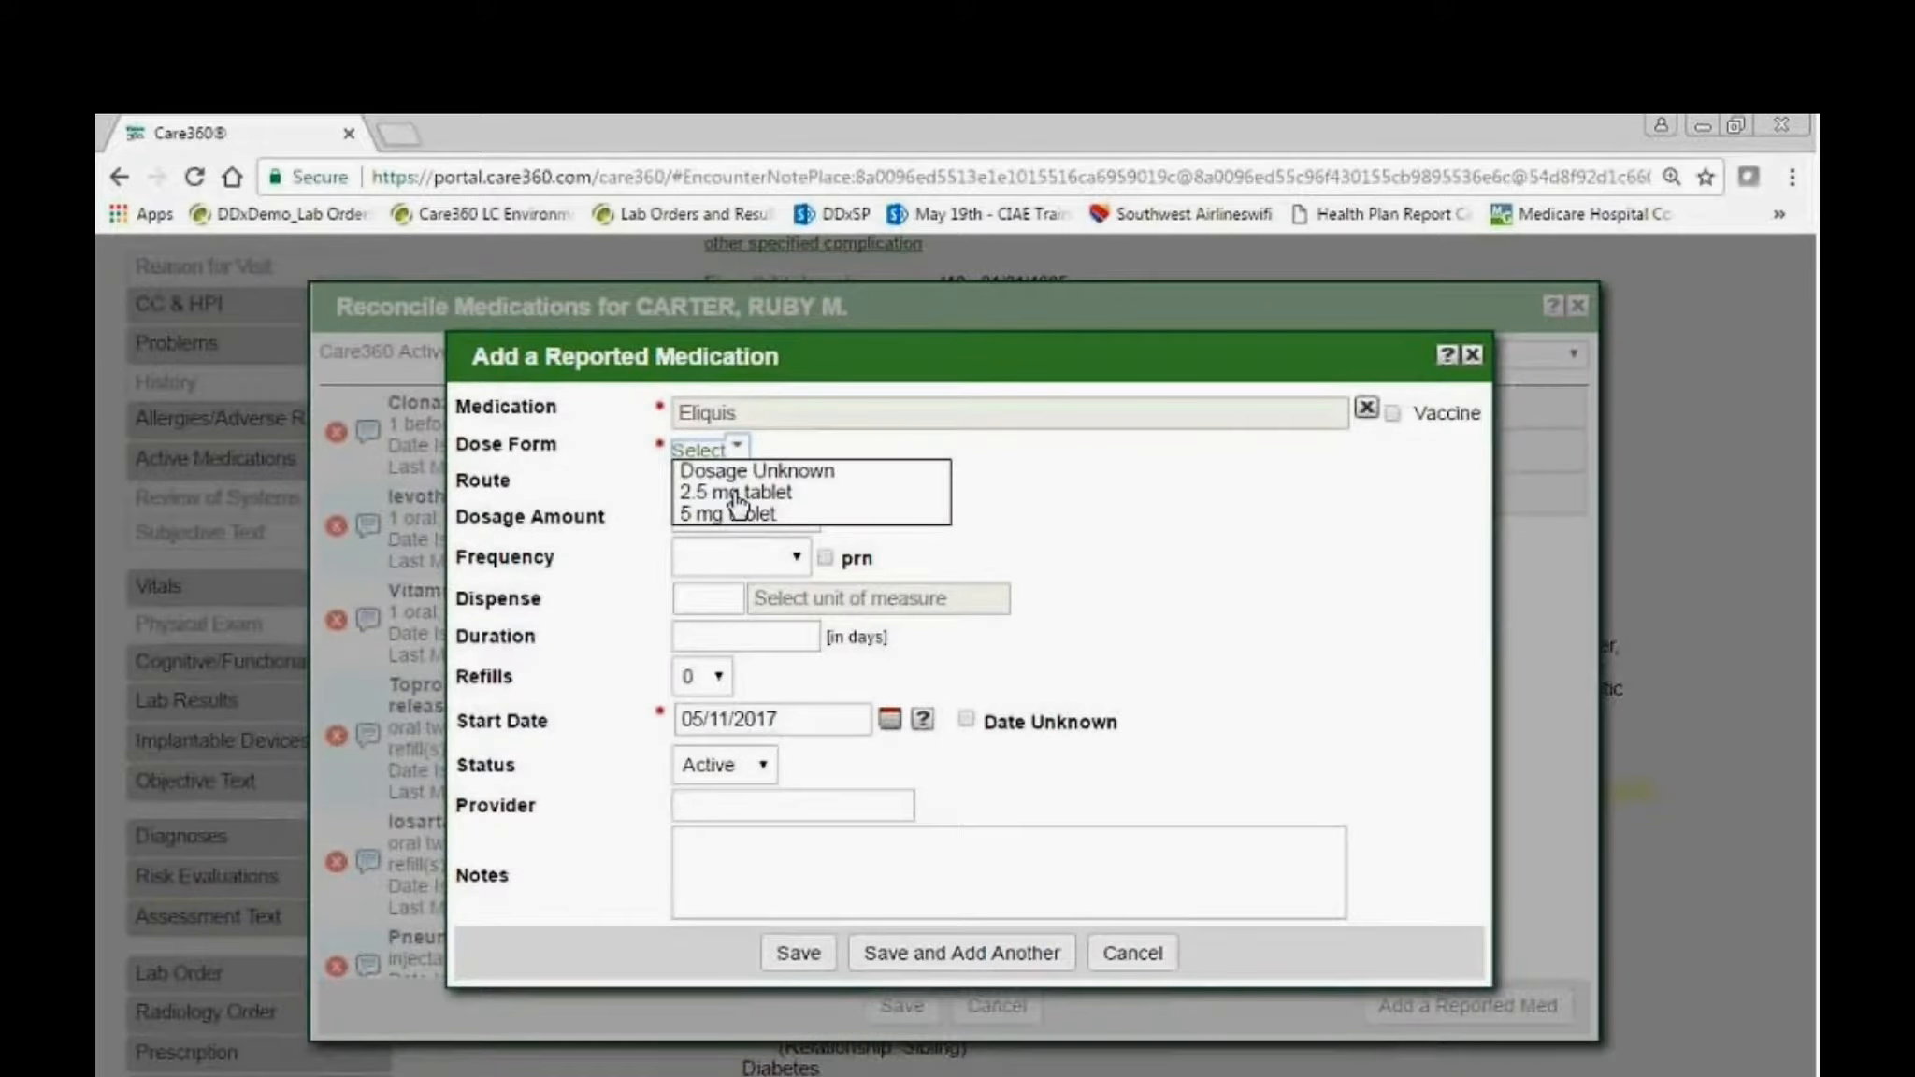
{"action": "left_click", "coordinate": [738, 494]}
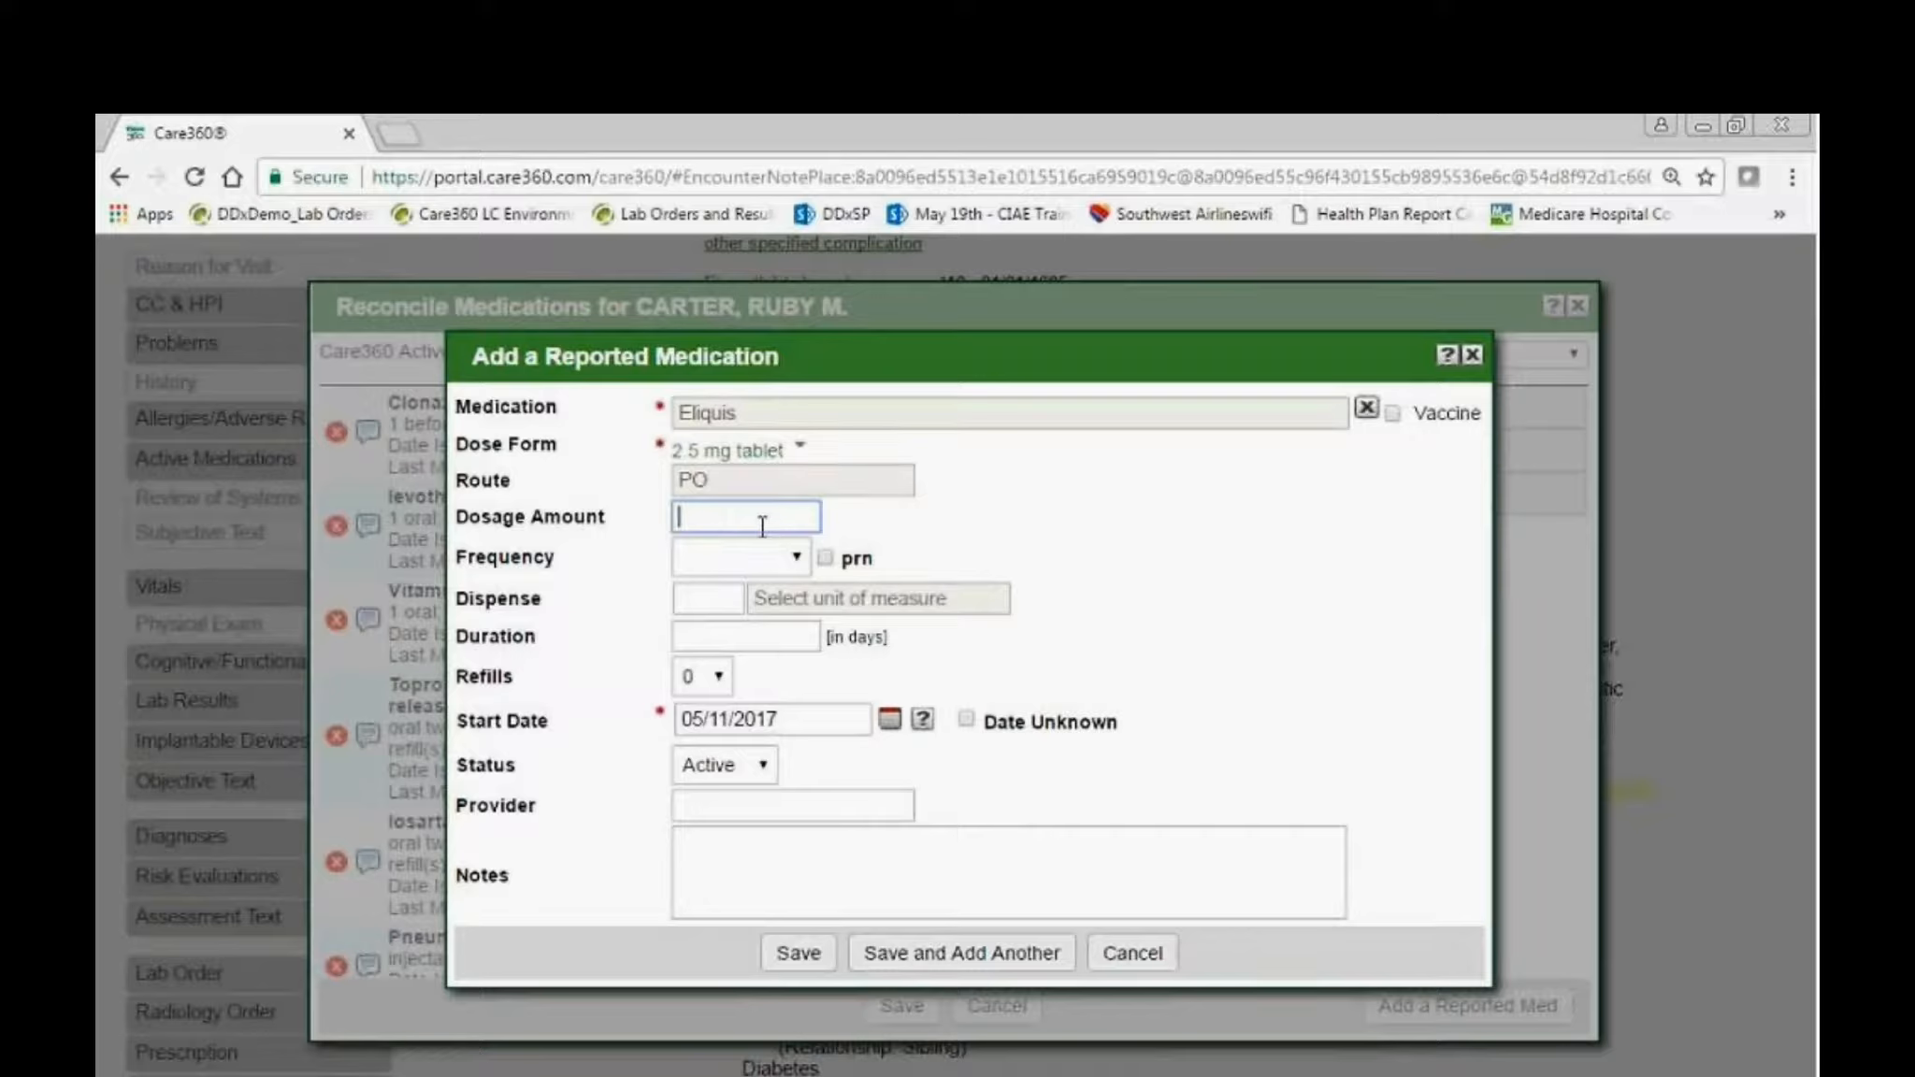
Set the Eliquis dosage amount to 1 and its frequency to qd.
{"action": "type", "text": "1"}
{"action": "key", "text": "Tab"}
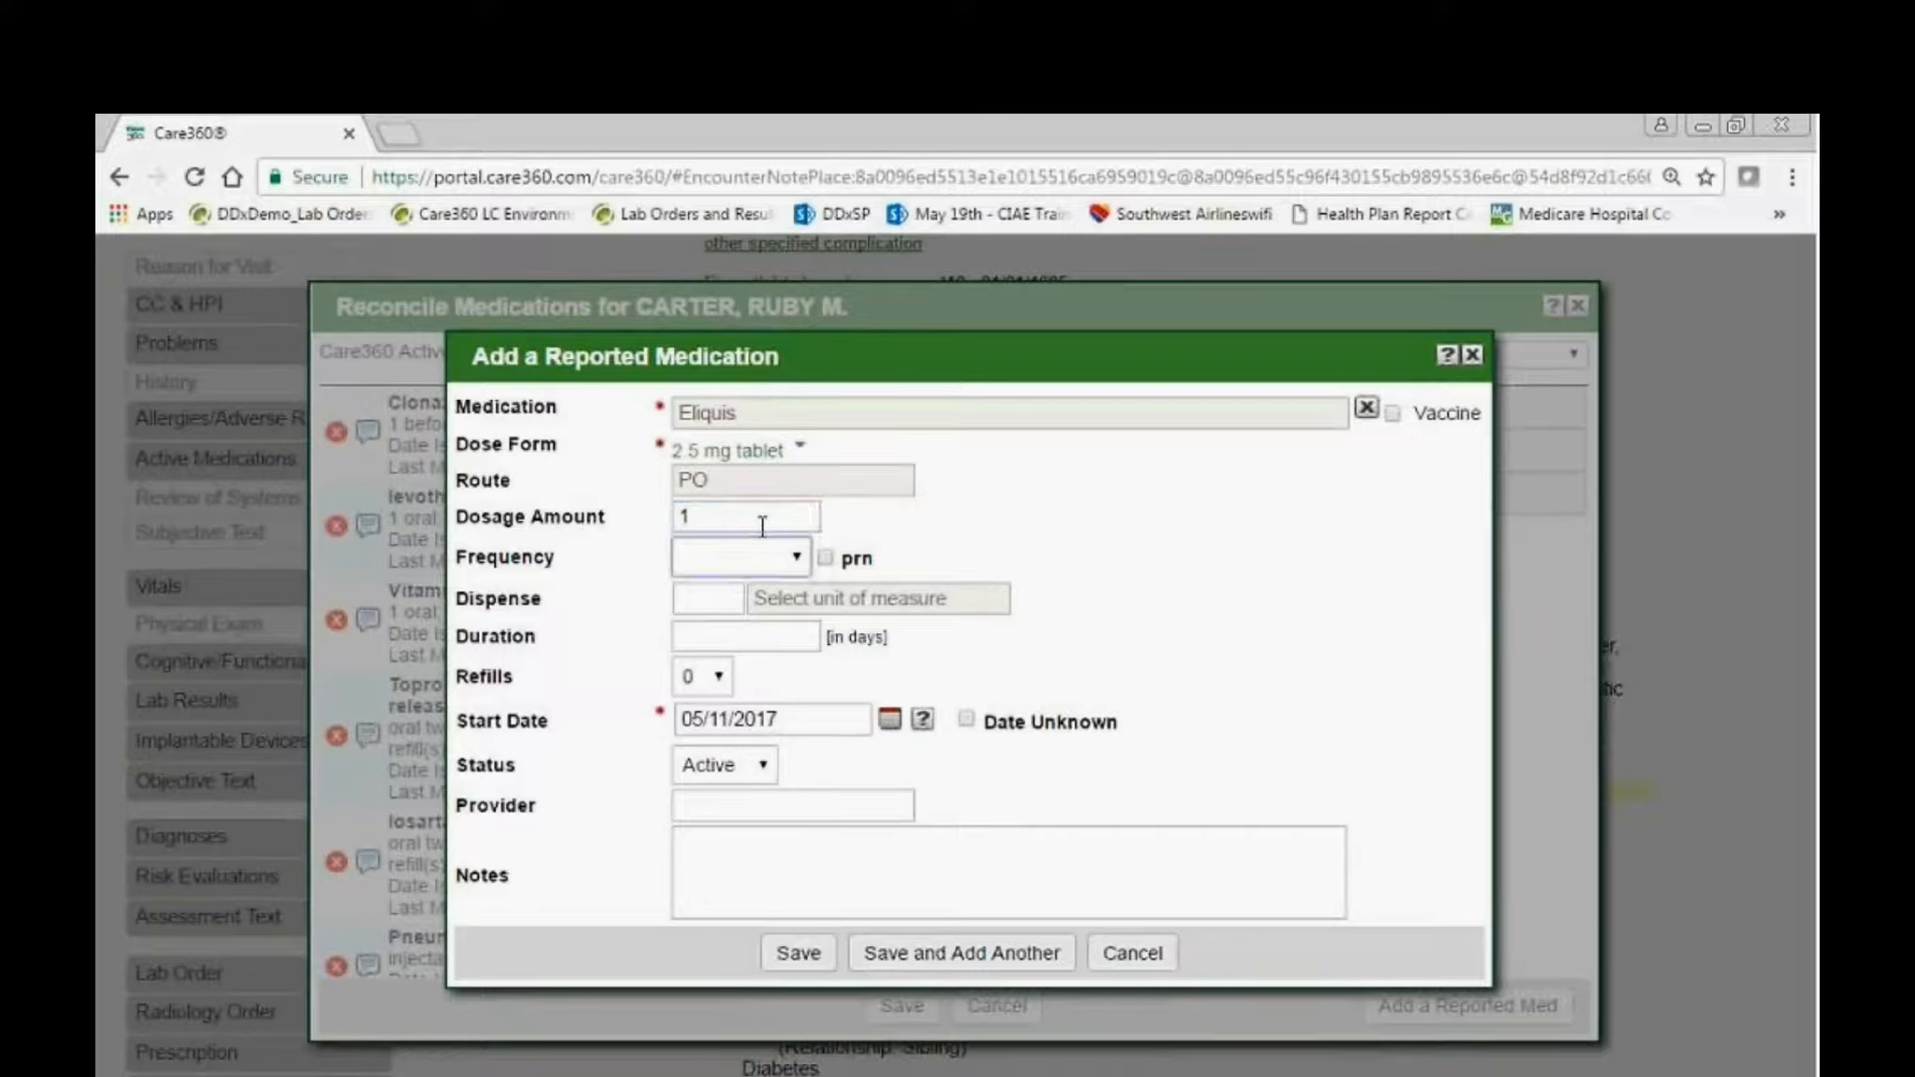
{"action": "left_click", "coordinate": [757, 559]}
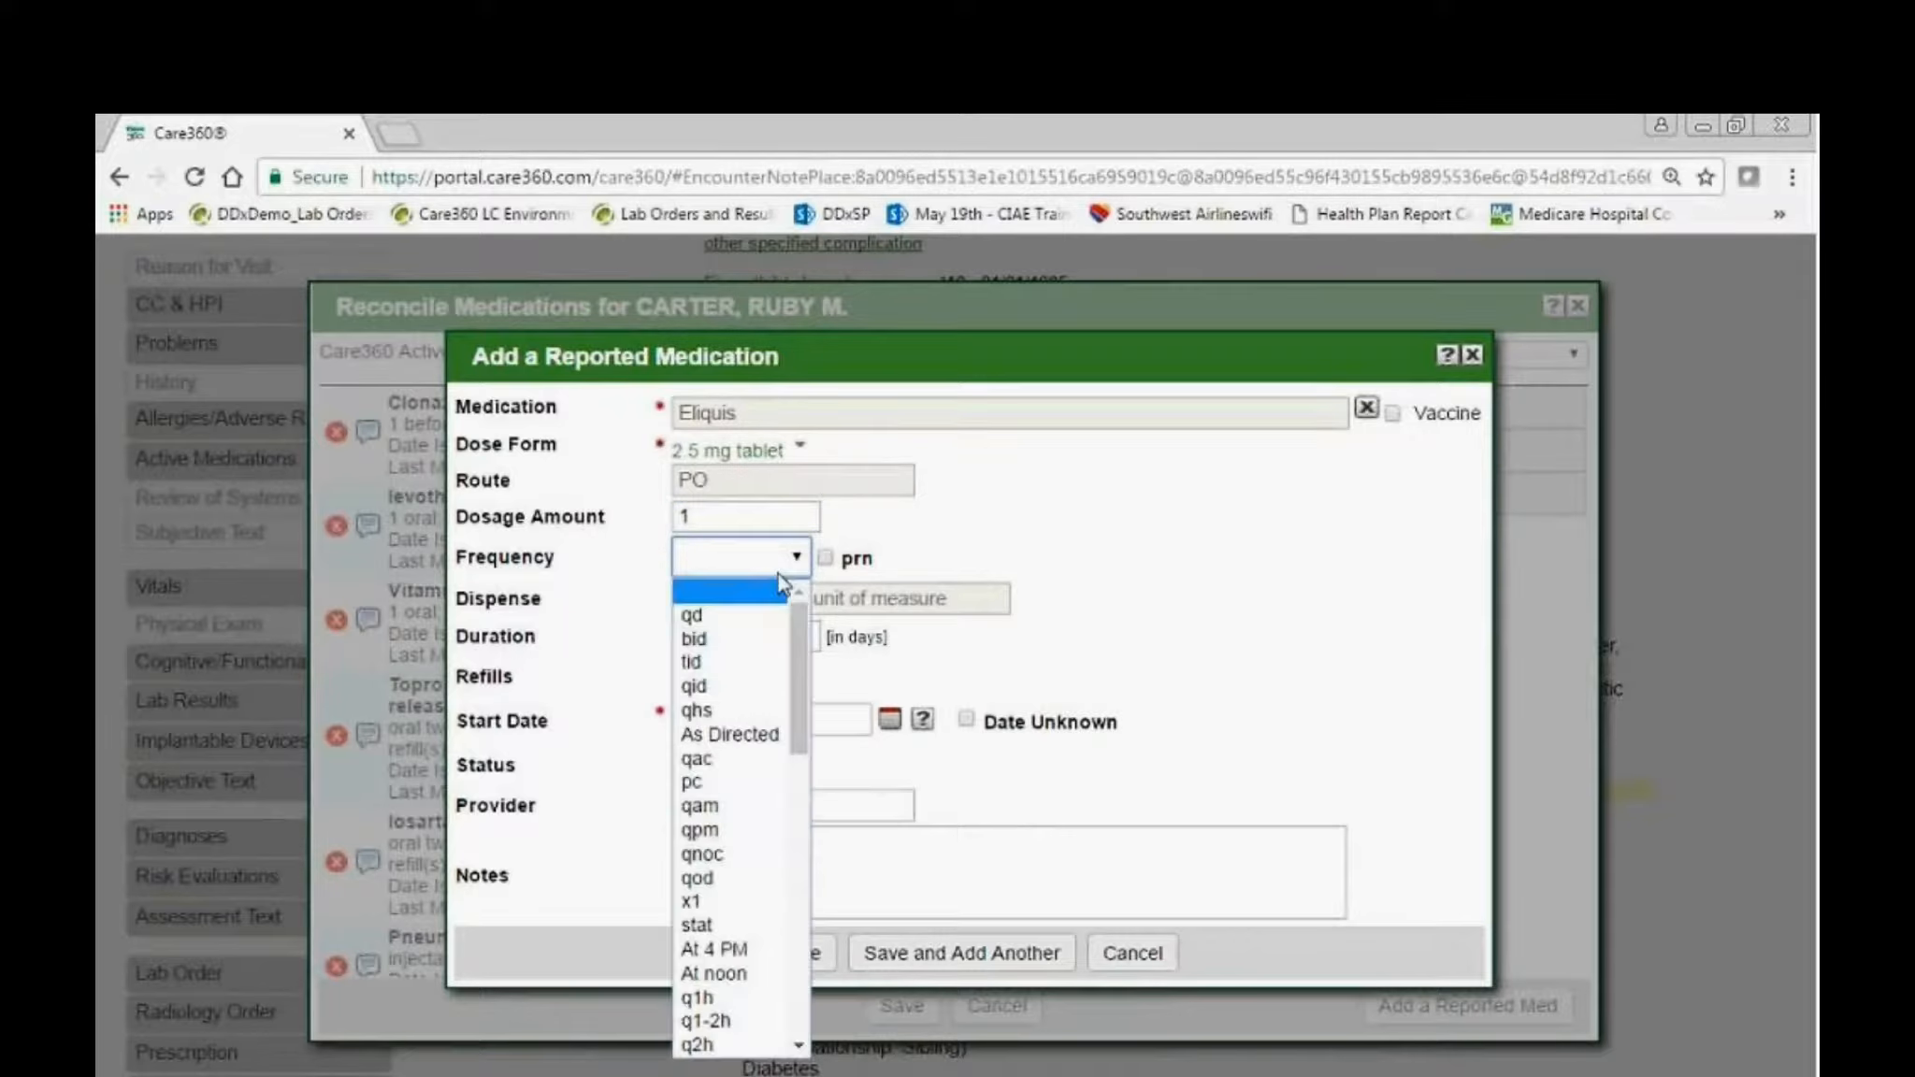
{"action": "left_click", "coordinate": [748, 617]}
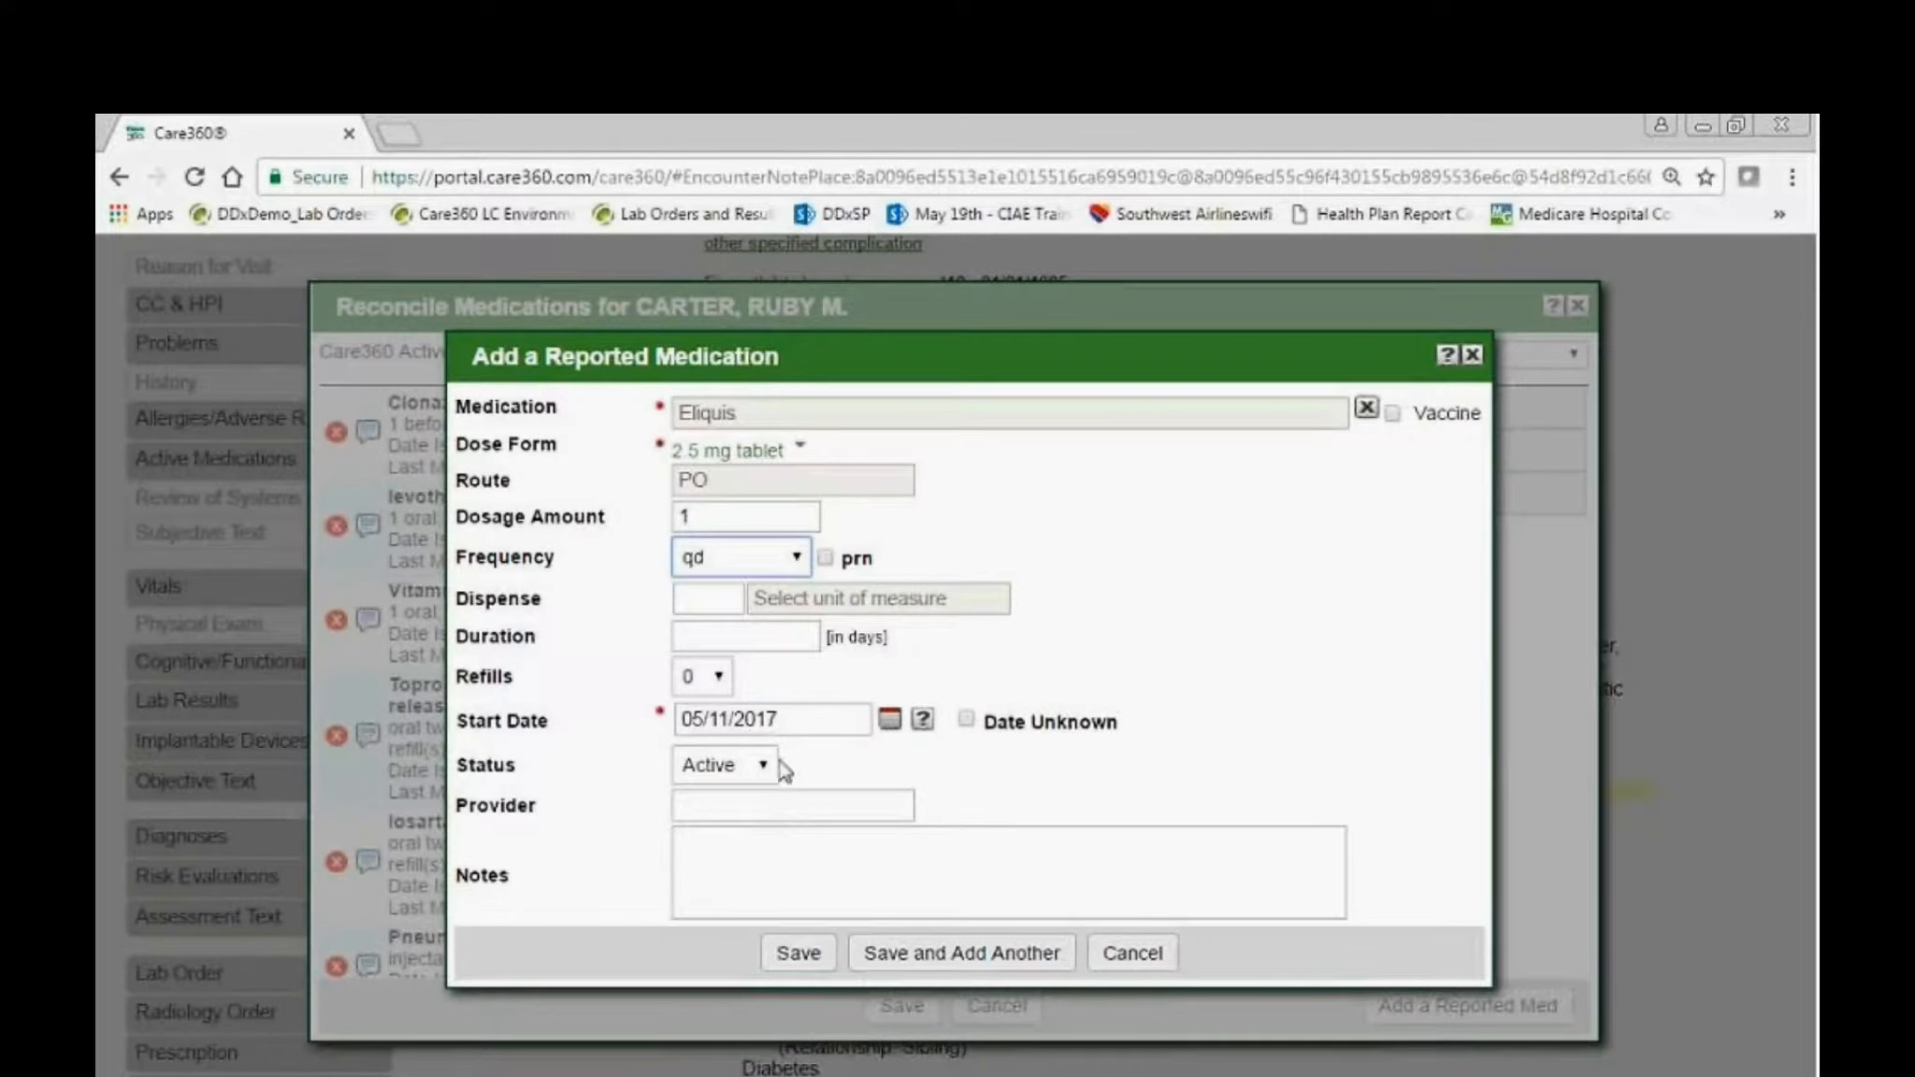
Set the reported medication's start date to 04/18/2017.
{"action": "left_click", "coordinate": [889, 719]}
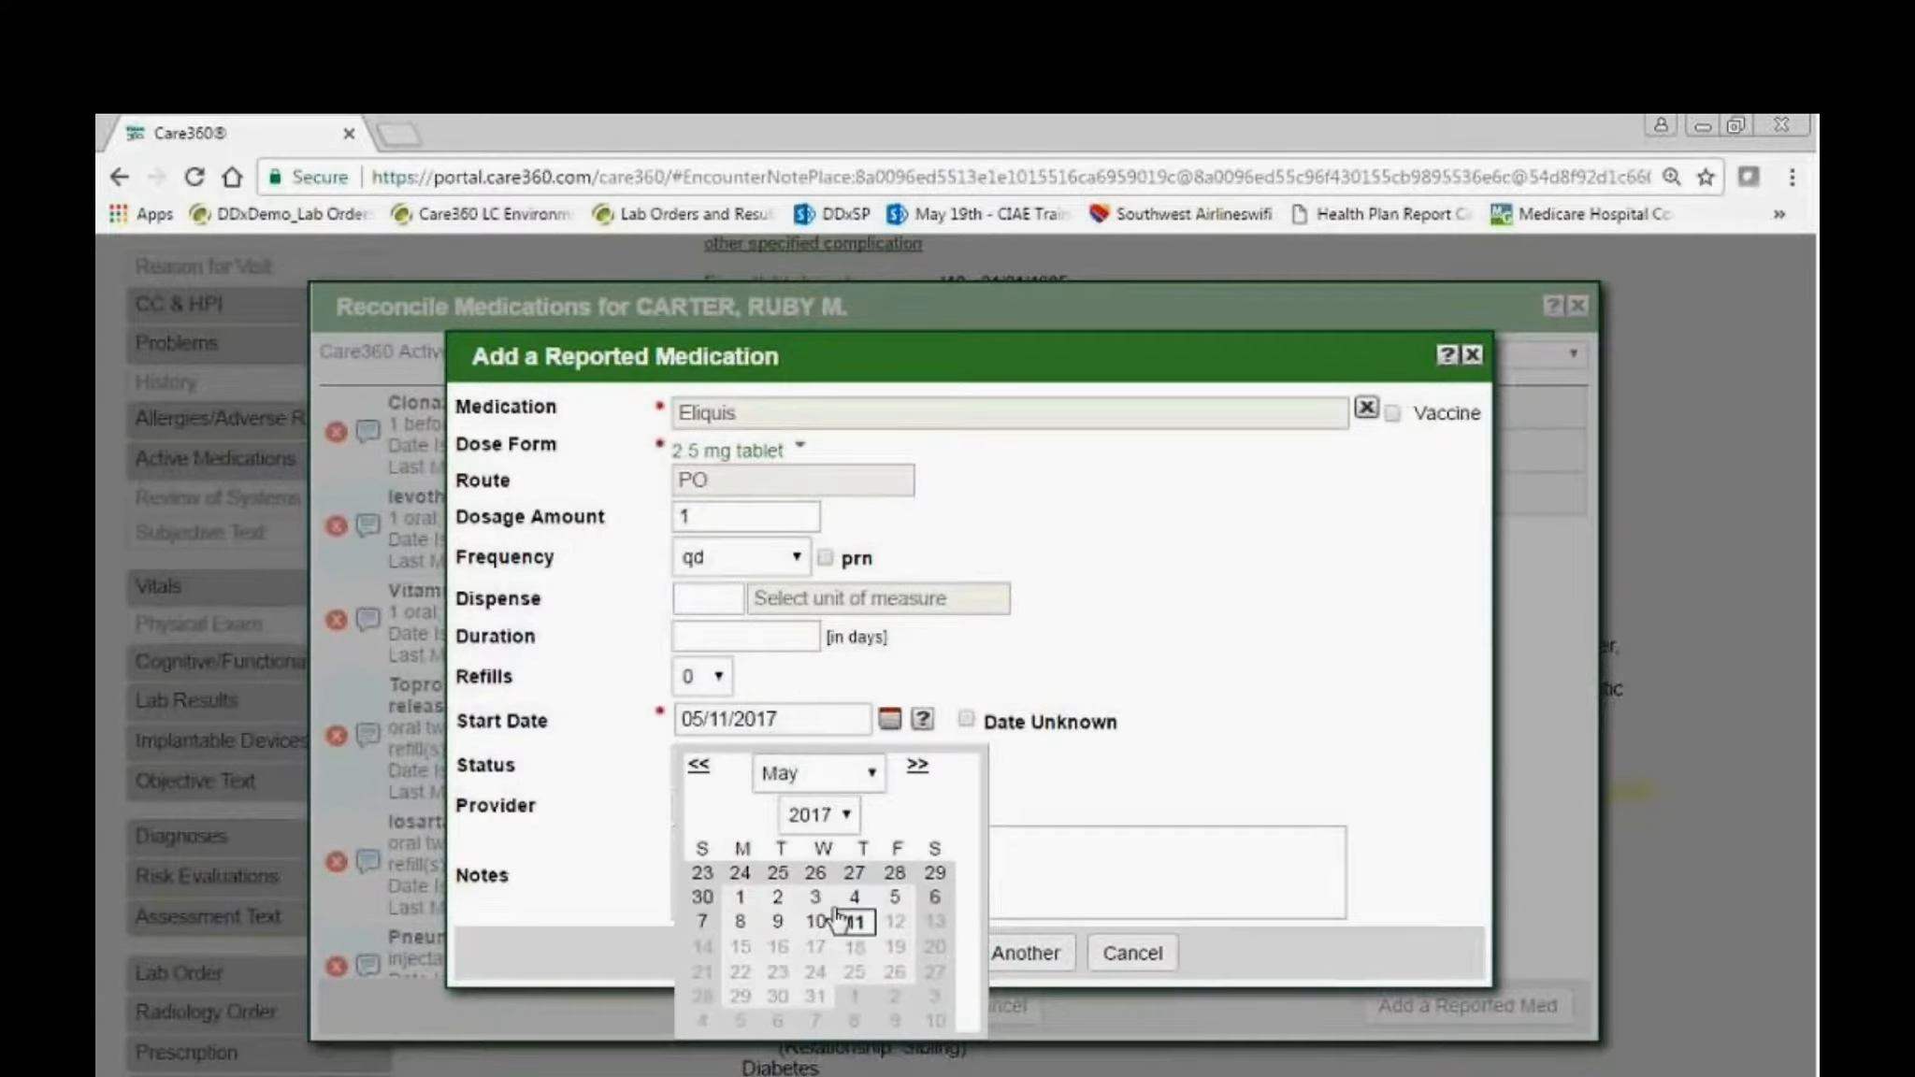
{"action": "left_click", "coordinate": [841, 774]}
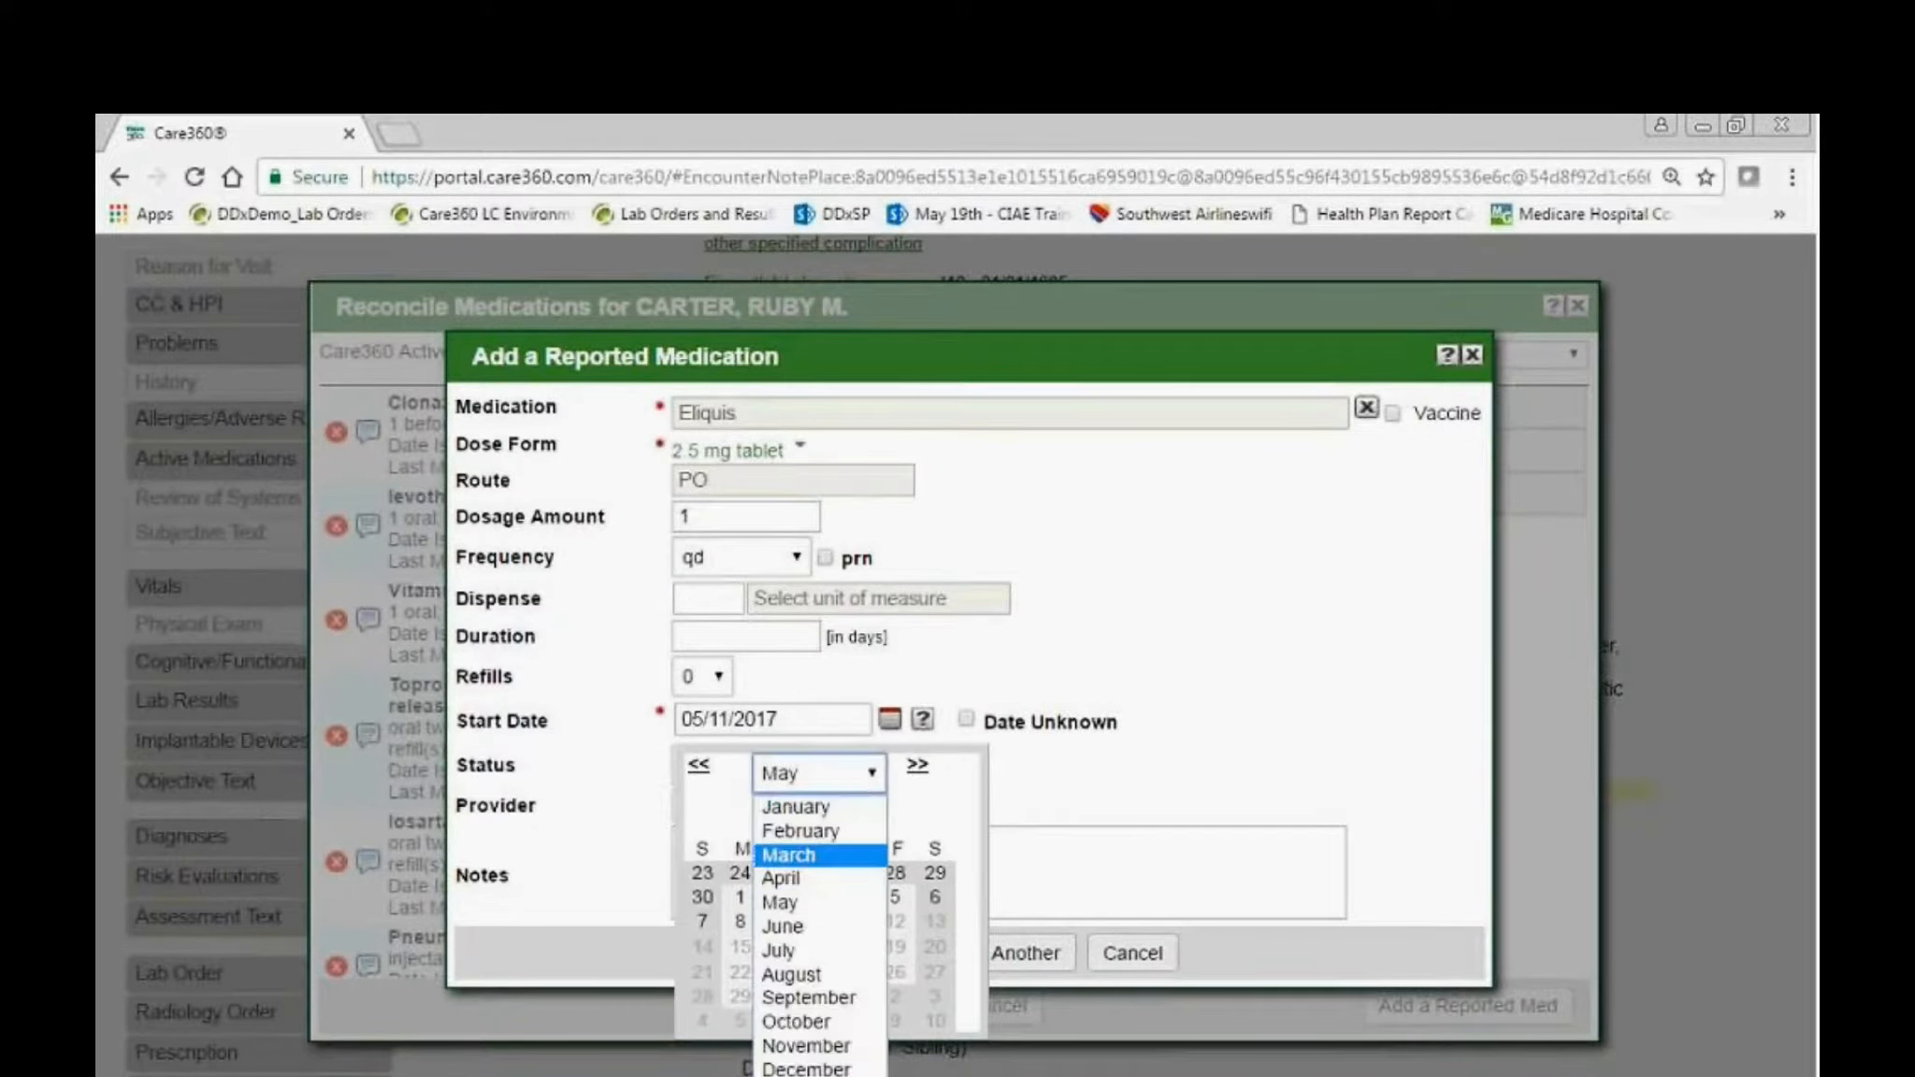
{"action": "left_click", "coordinate": [810, 878]}
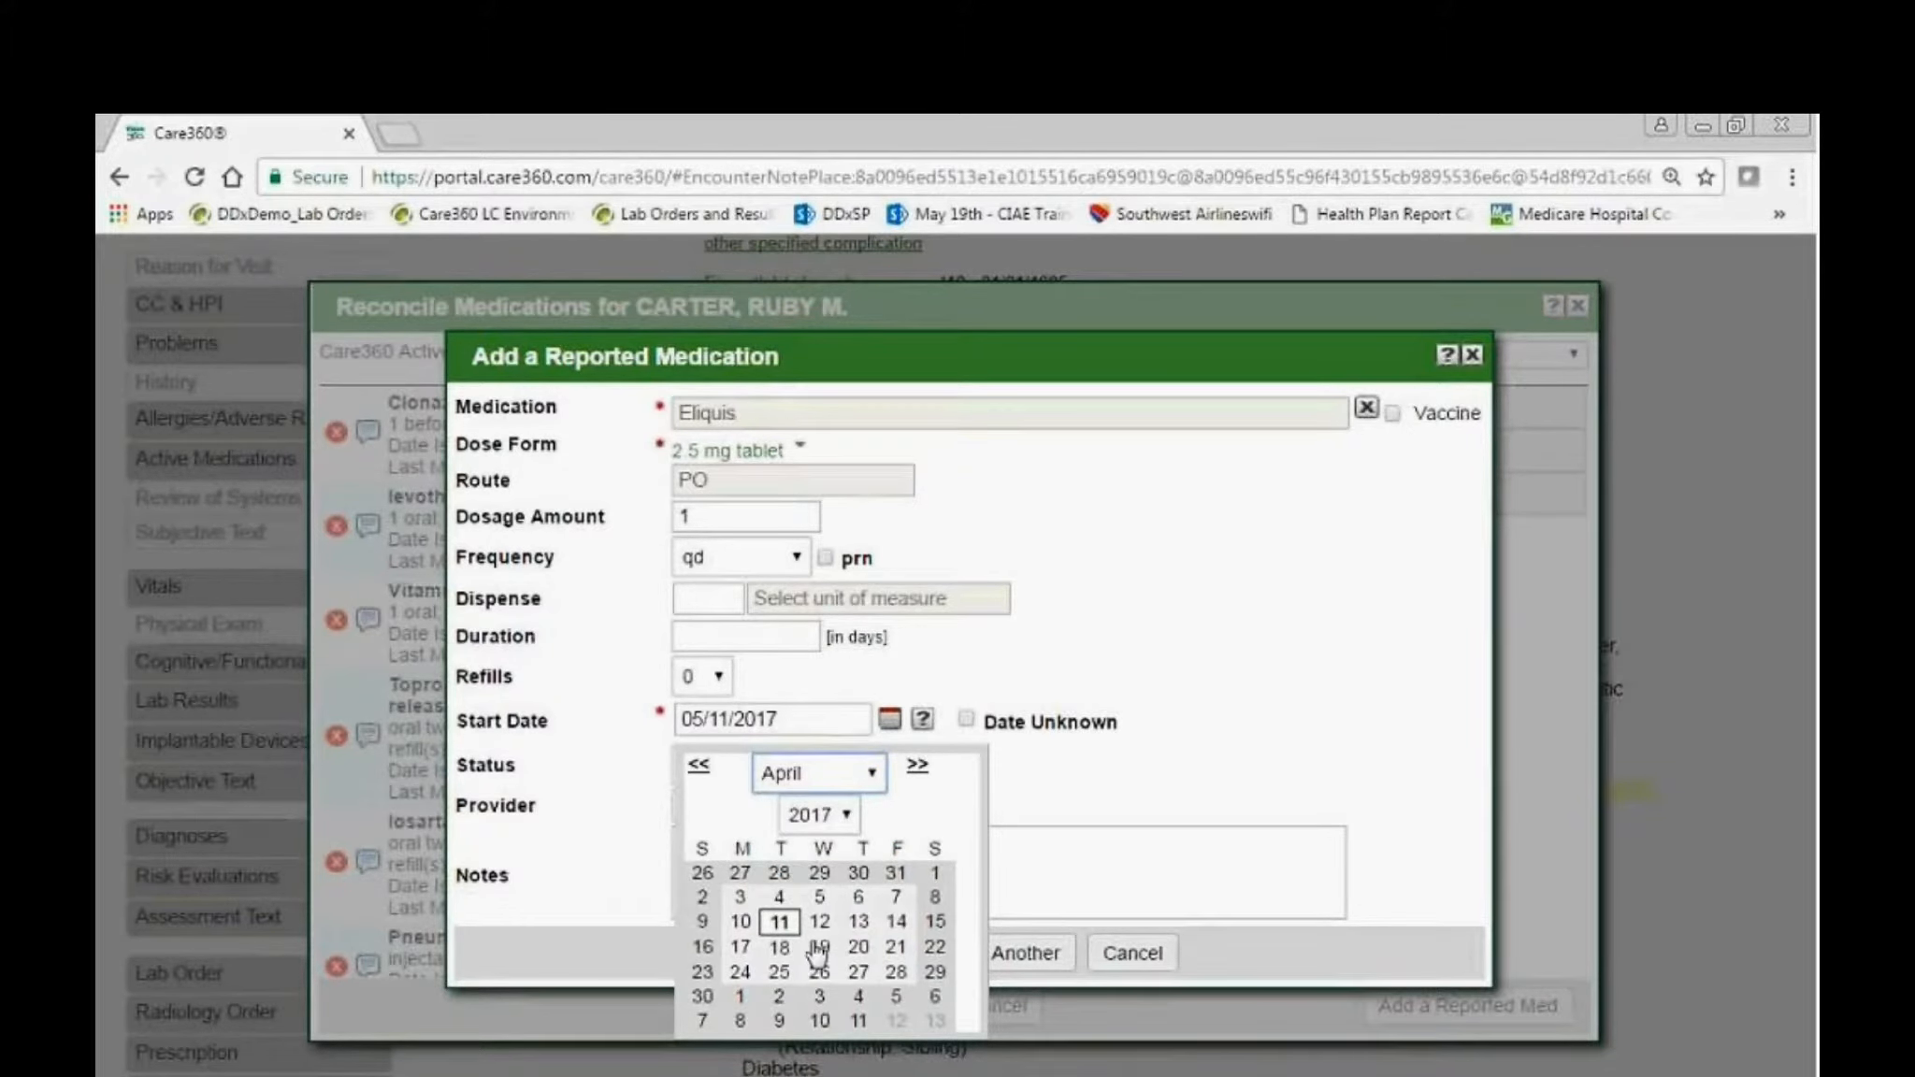
{"action": "left_click", "coordinate": [783, 947]}
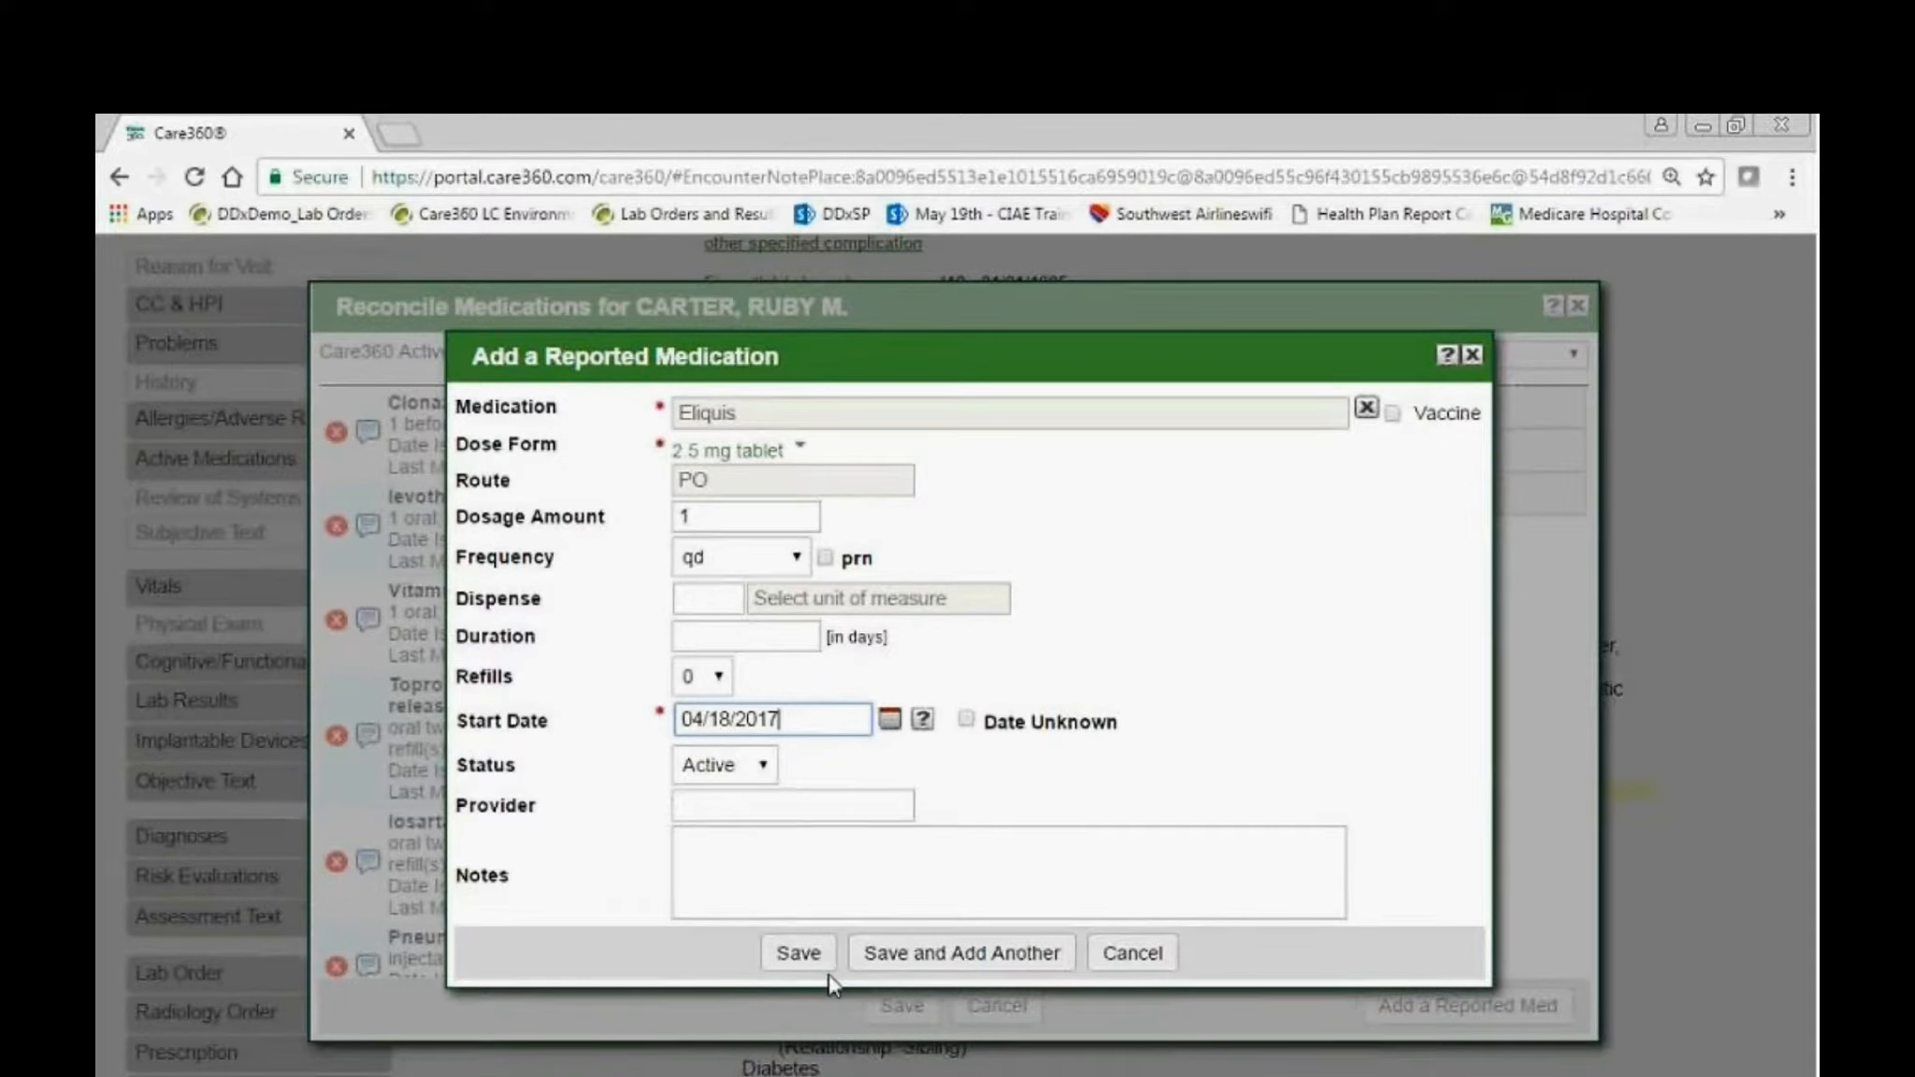
Enter DRMC in the medication's notes, and save both the reported medication and the medication reconciliation.
{"action": "left_click", "coordinate": [799, 882]}
{"action": "type", "text": "DRMC"}
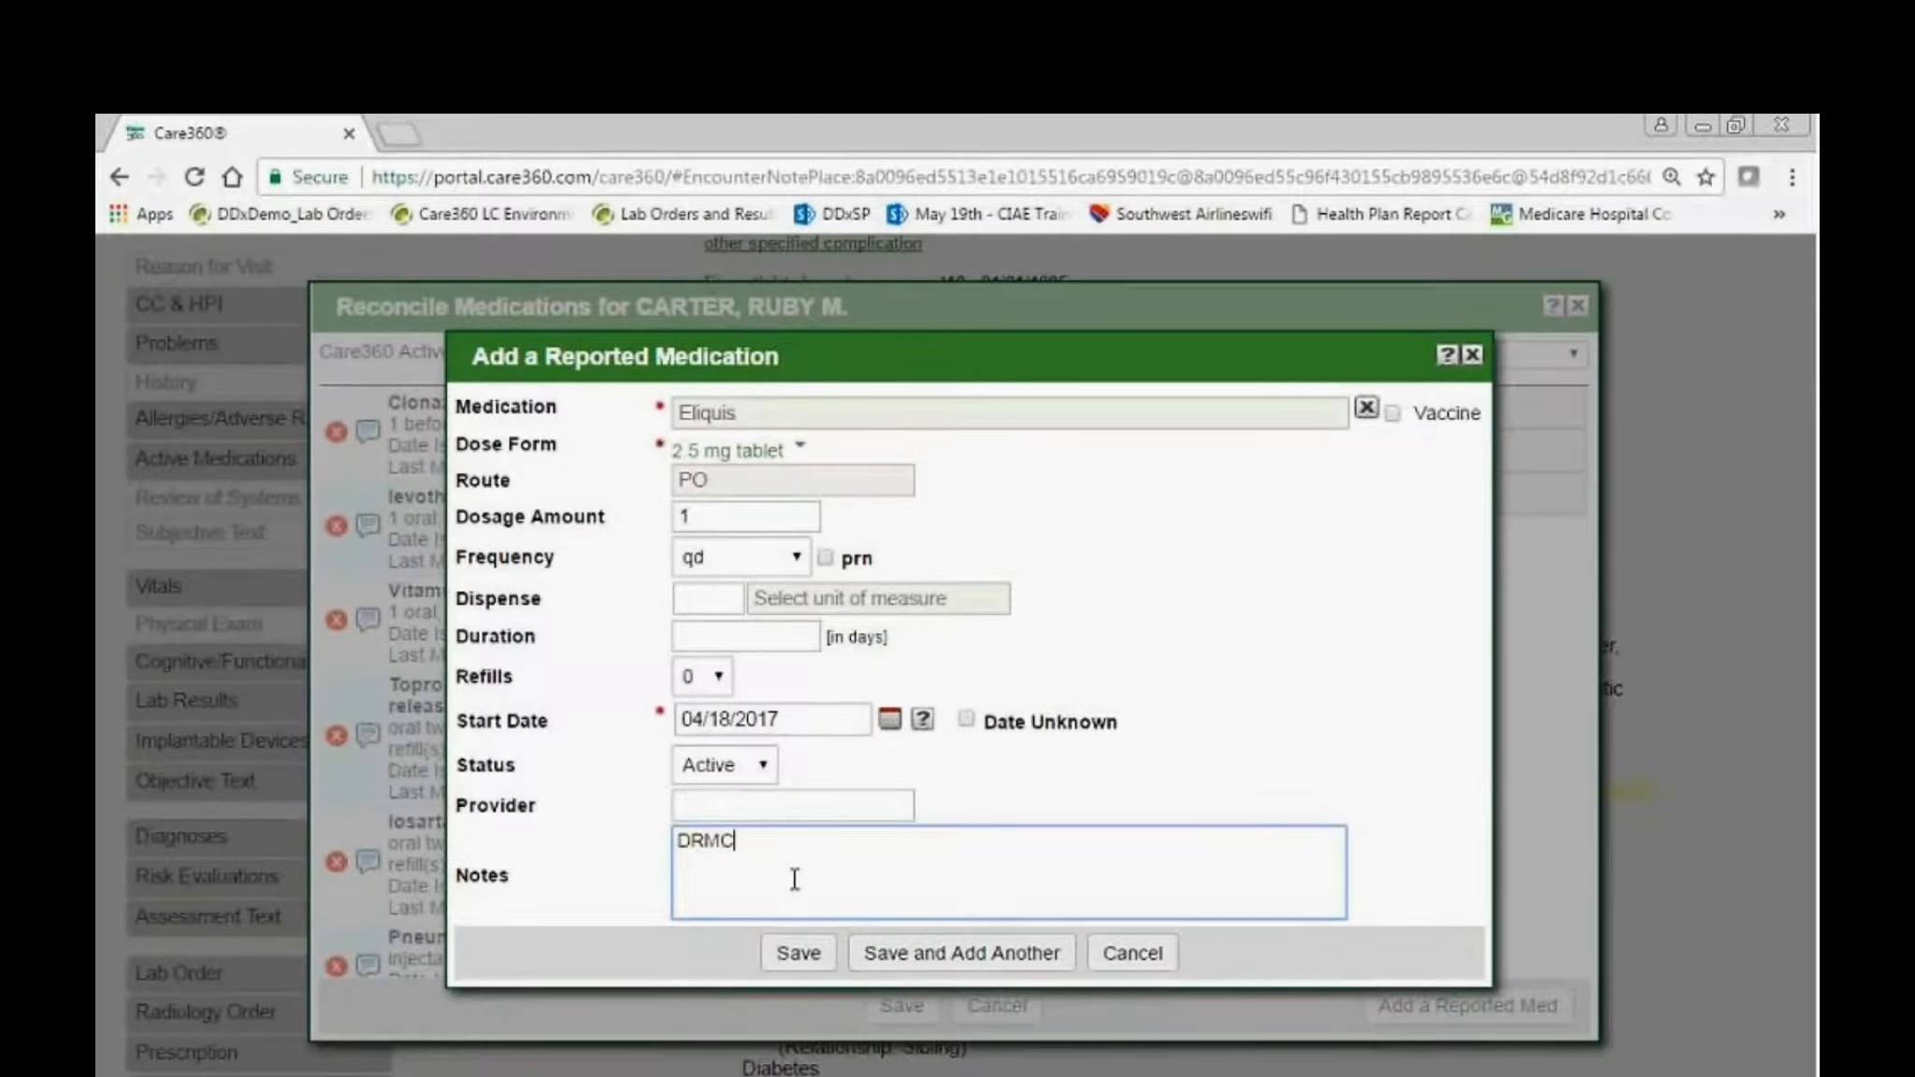
{"action": "left_click", "coordinate": [823, 963]}
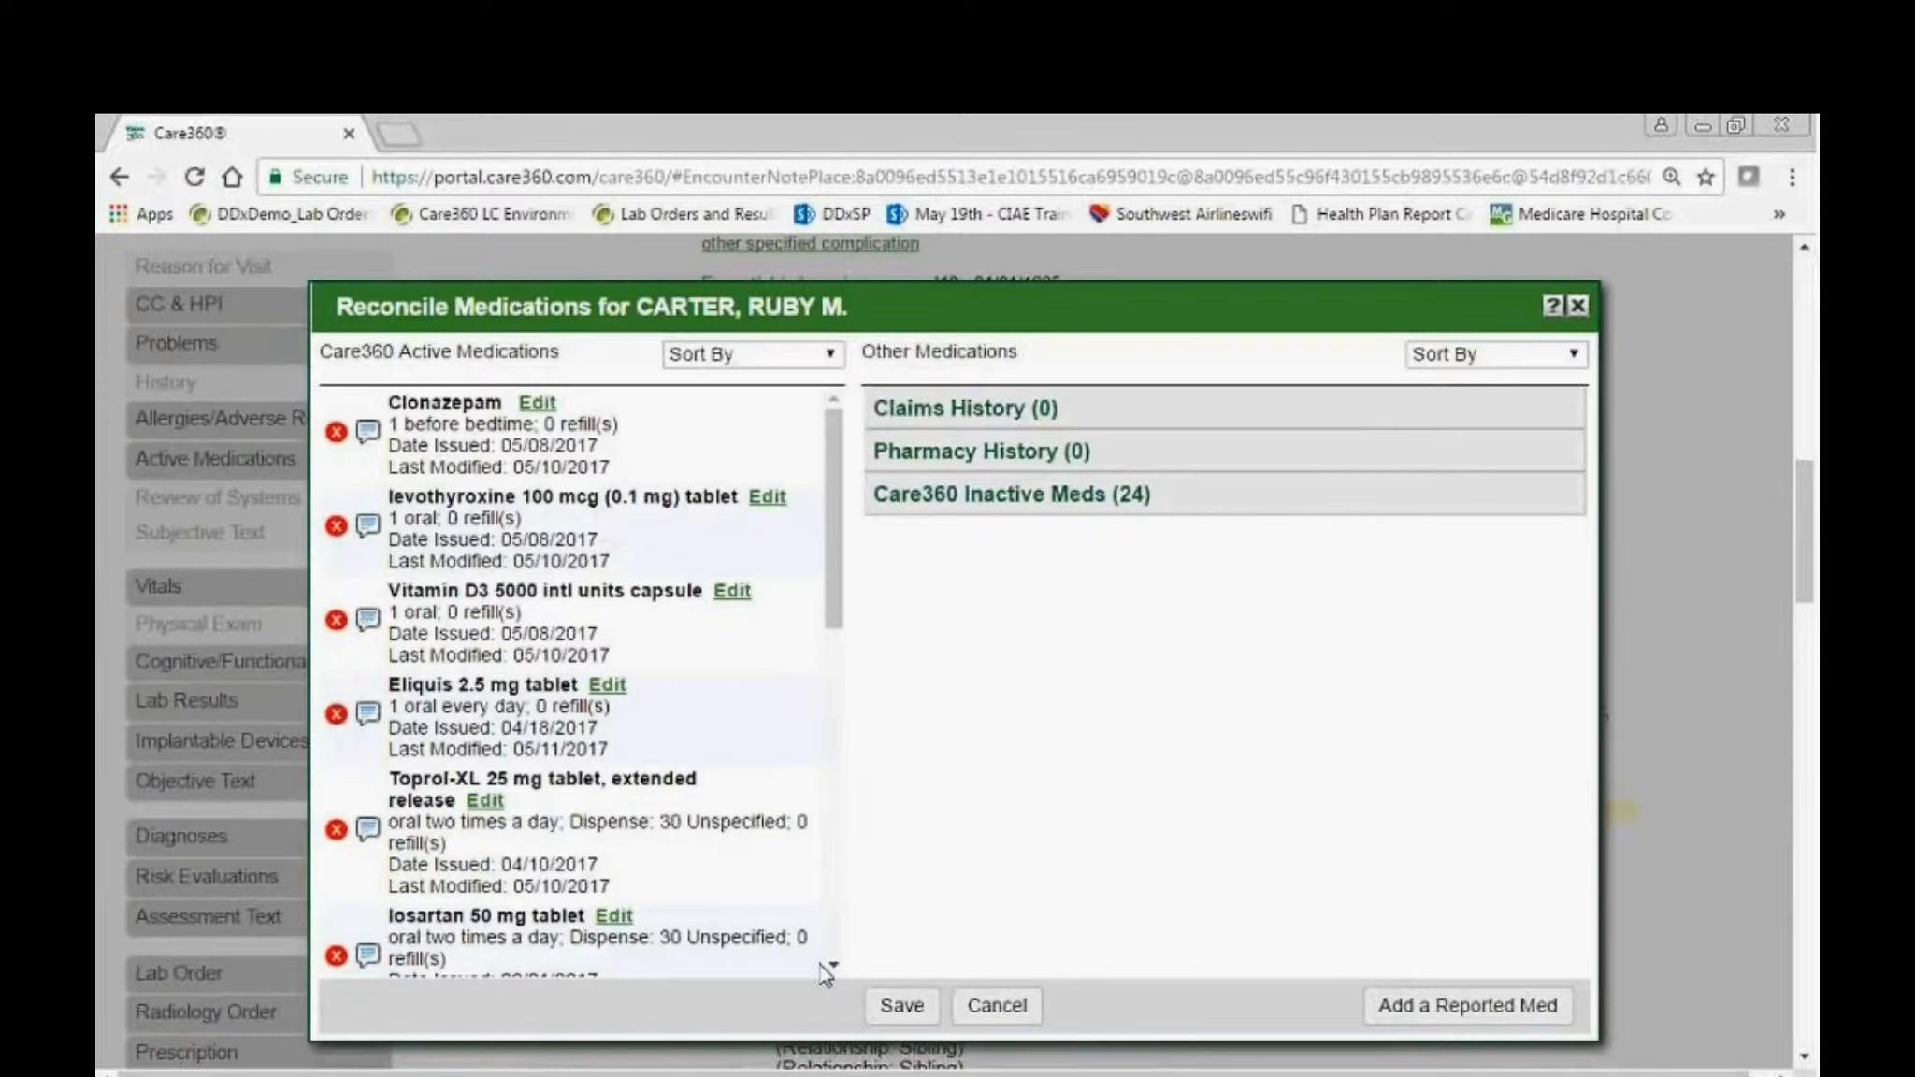
{"action": "left_click", "coordinate": [898, 1007]}
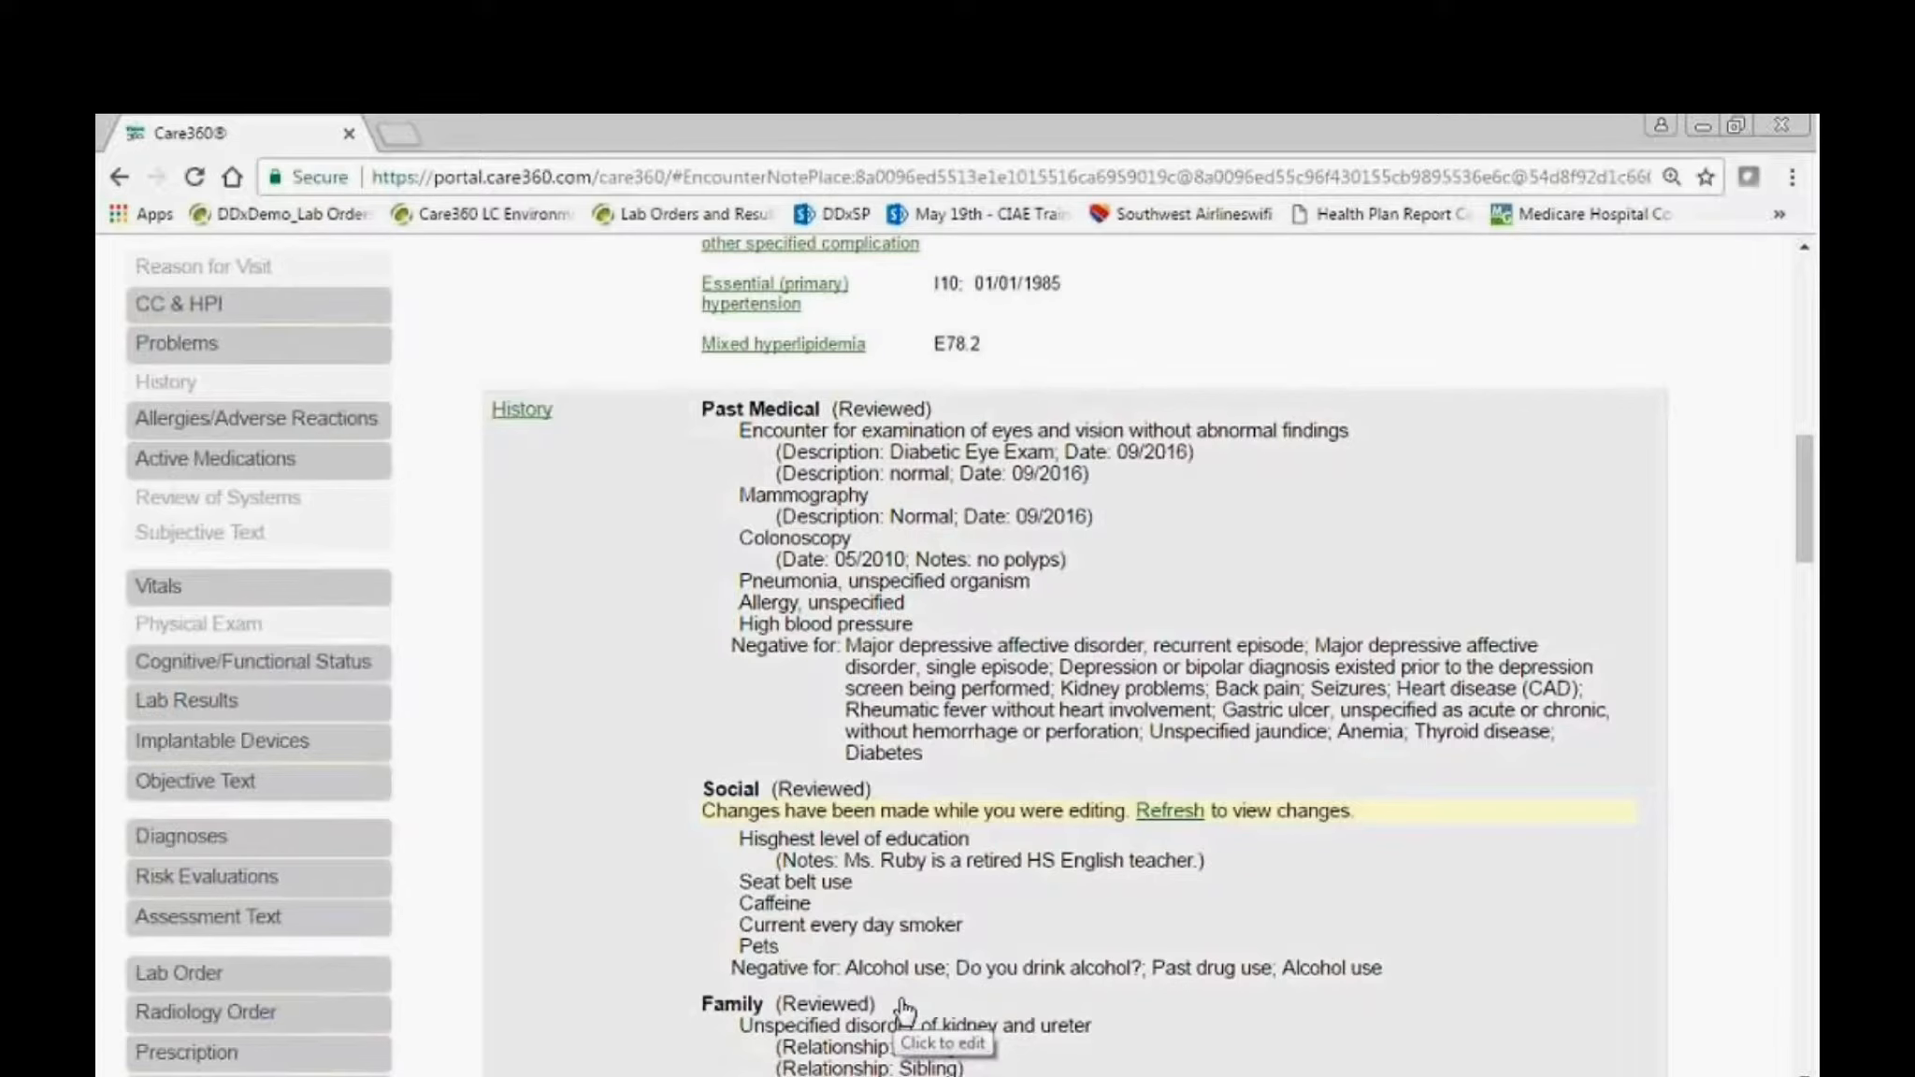
Change the patient's visit status from the encounter note to Ready for Provider.
{"action": "scroll", "coordinate": [902, 1010], "scroll_direction": "up", "scroll_amount": 15}
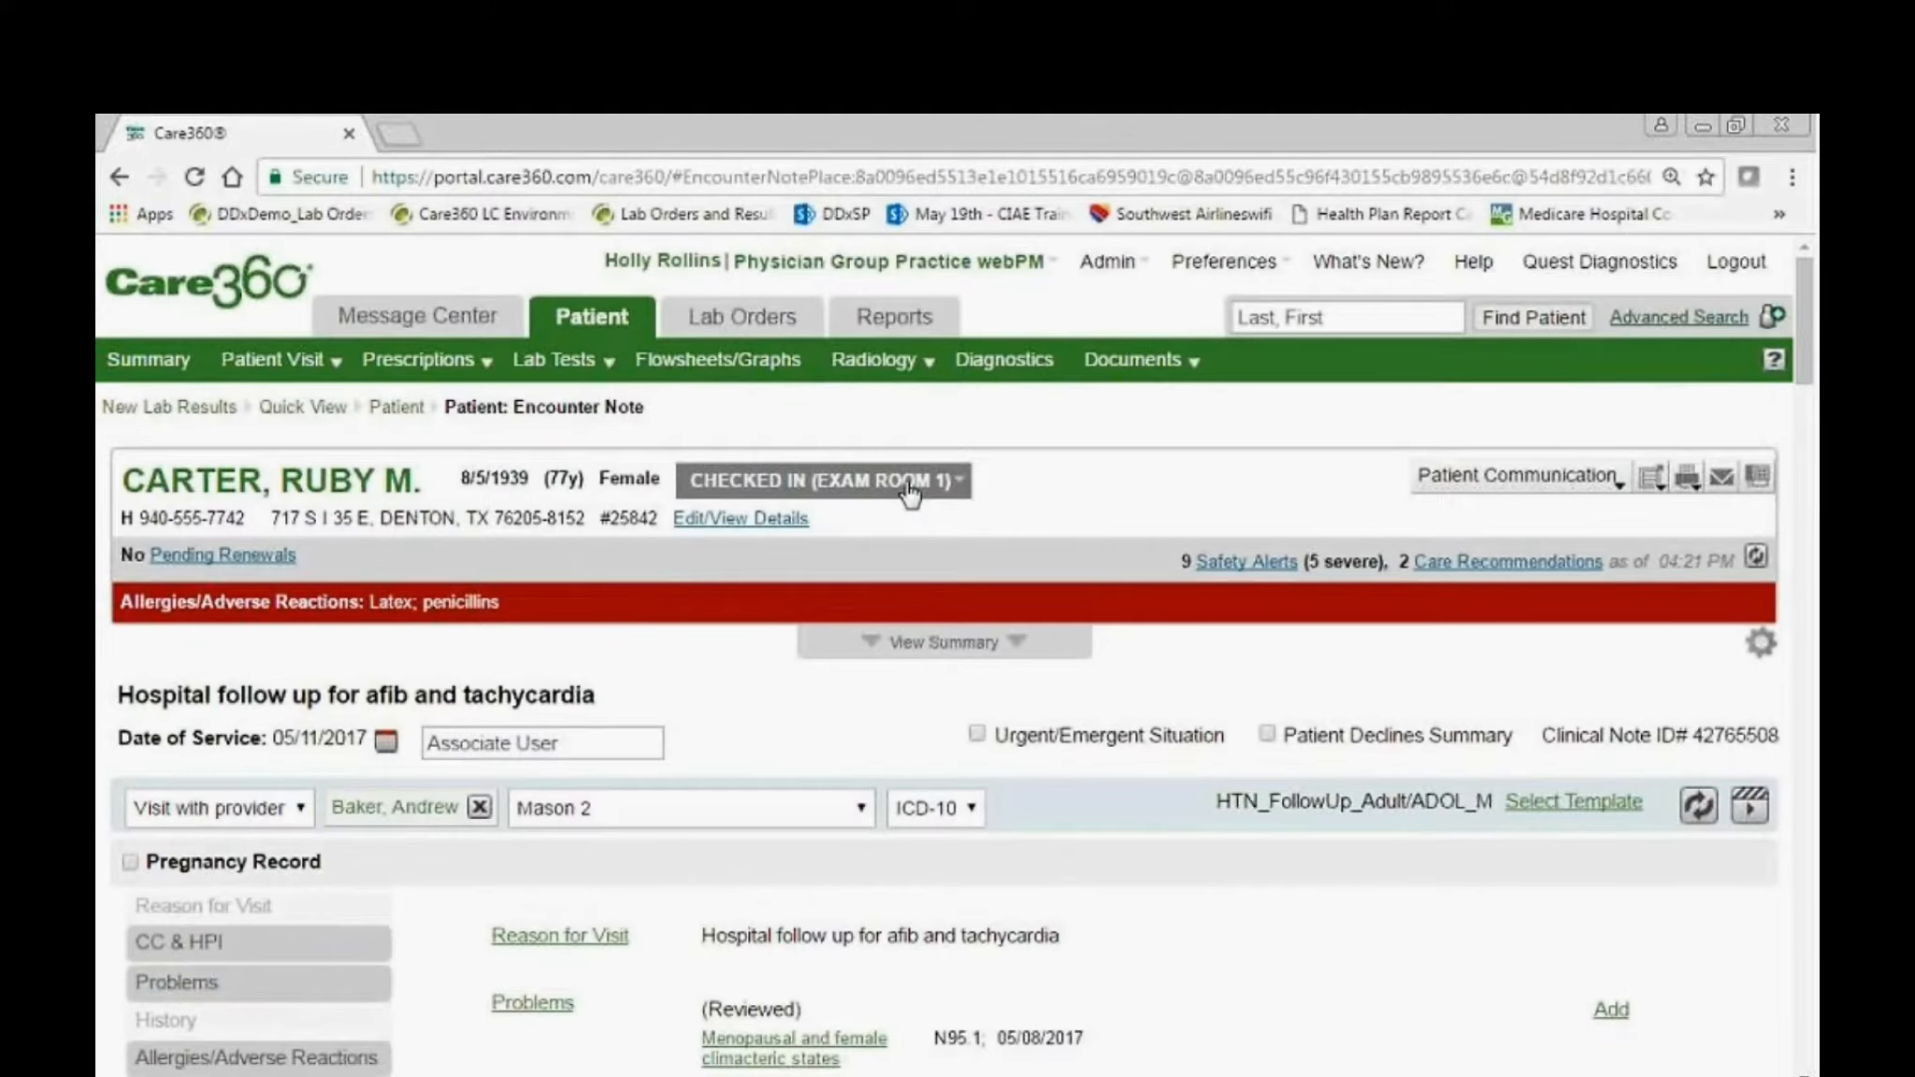
{"action": "left_click", "coordinate": [906, 492]}
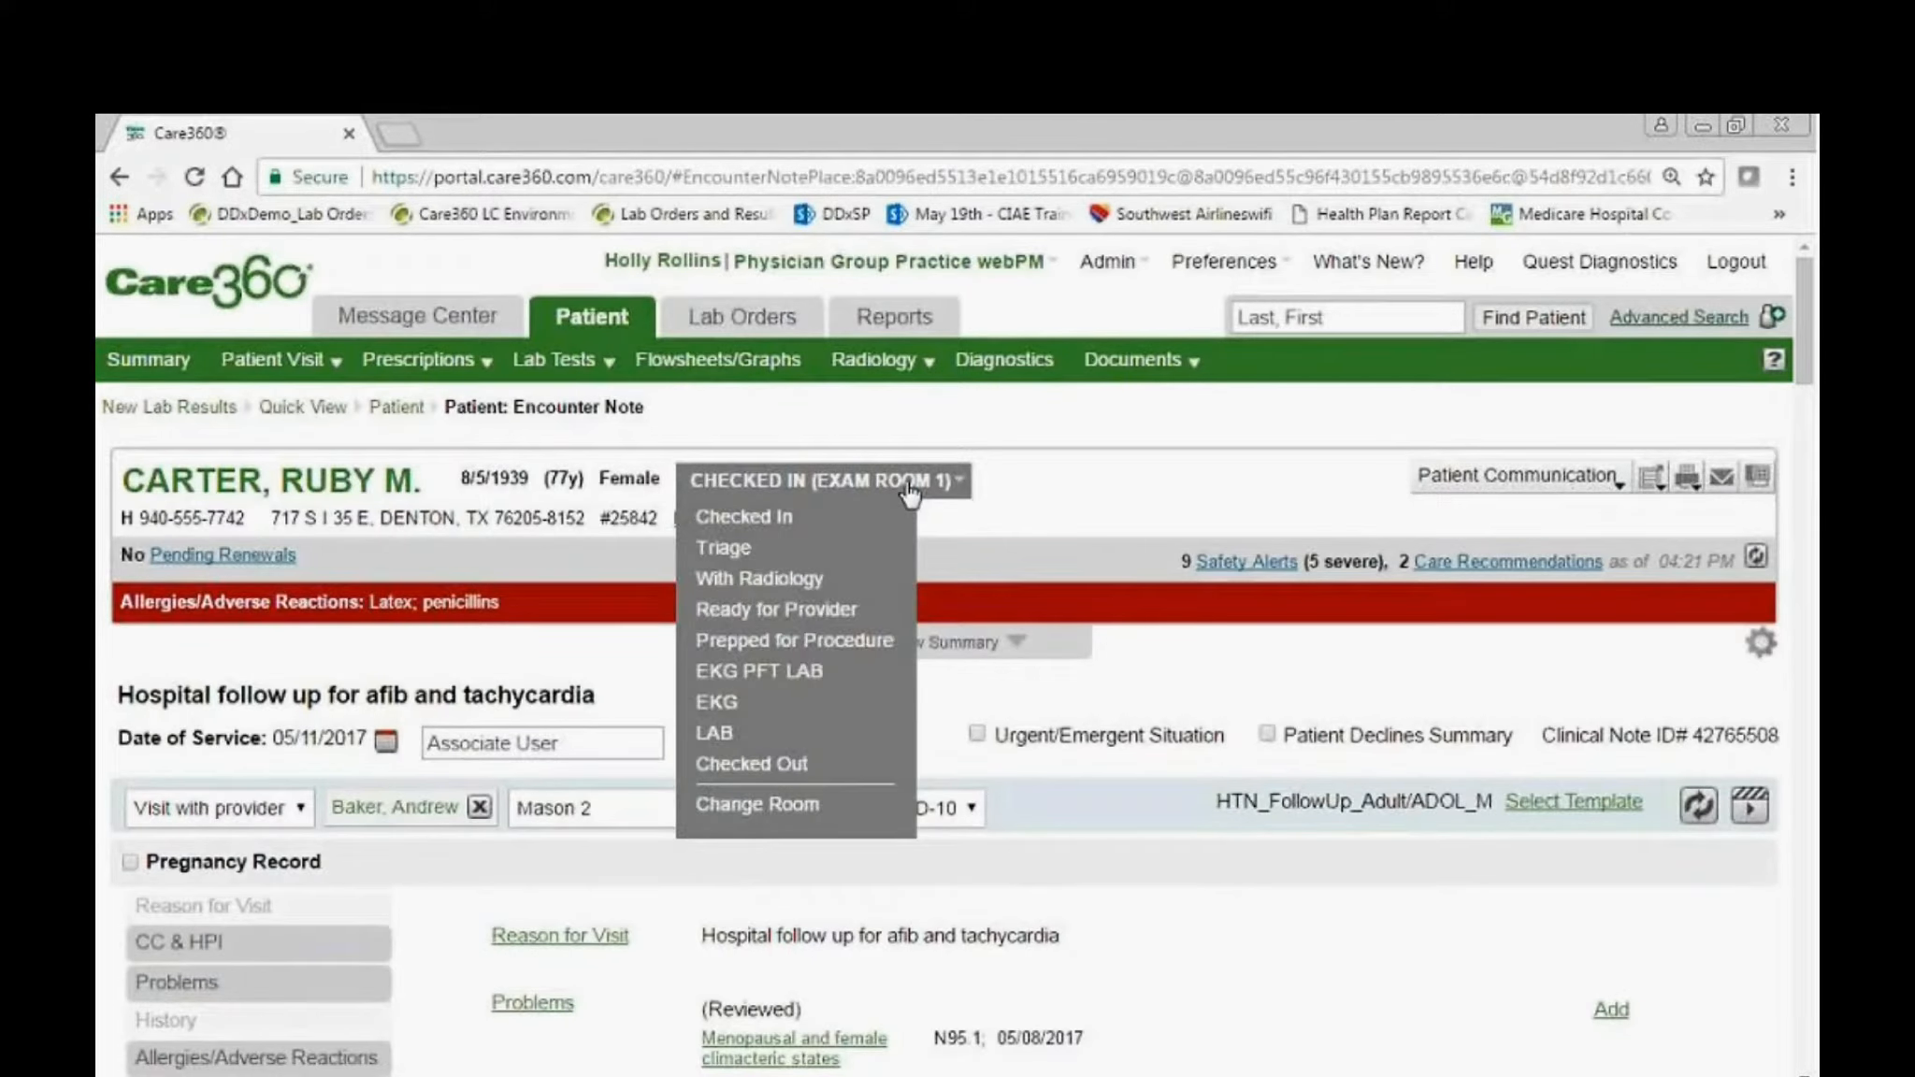
{"action": "left_click", "coordinate": [846, 610]}
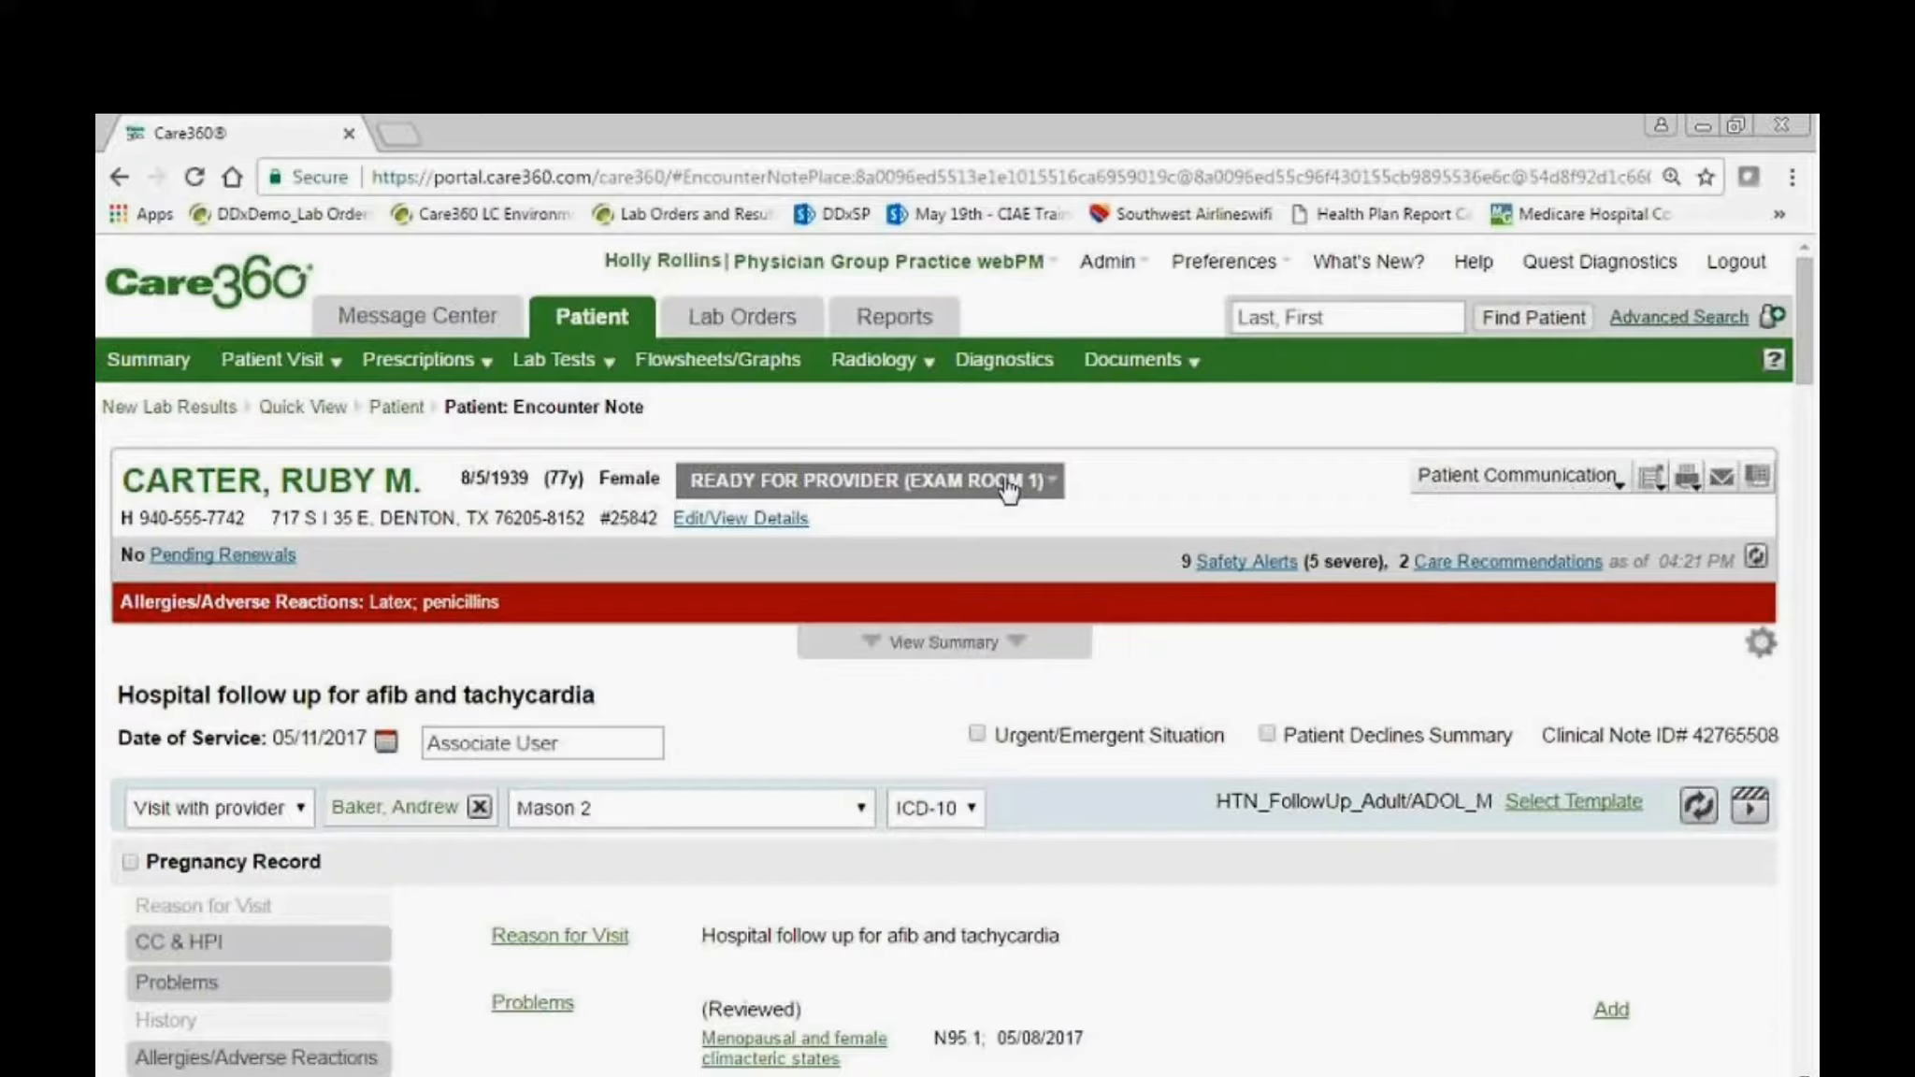
Return to the home overview and open the chart of the patient marked Ready for Provider in Patient Flow Overview.
{"action": "left_click", "coordinate": [281, 298]}
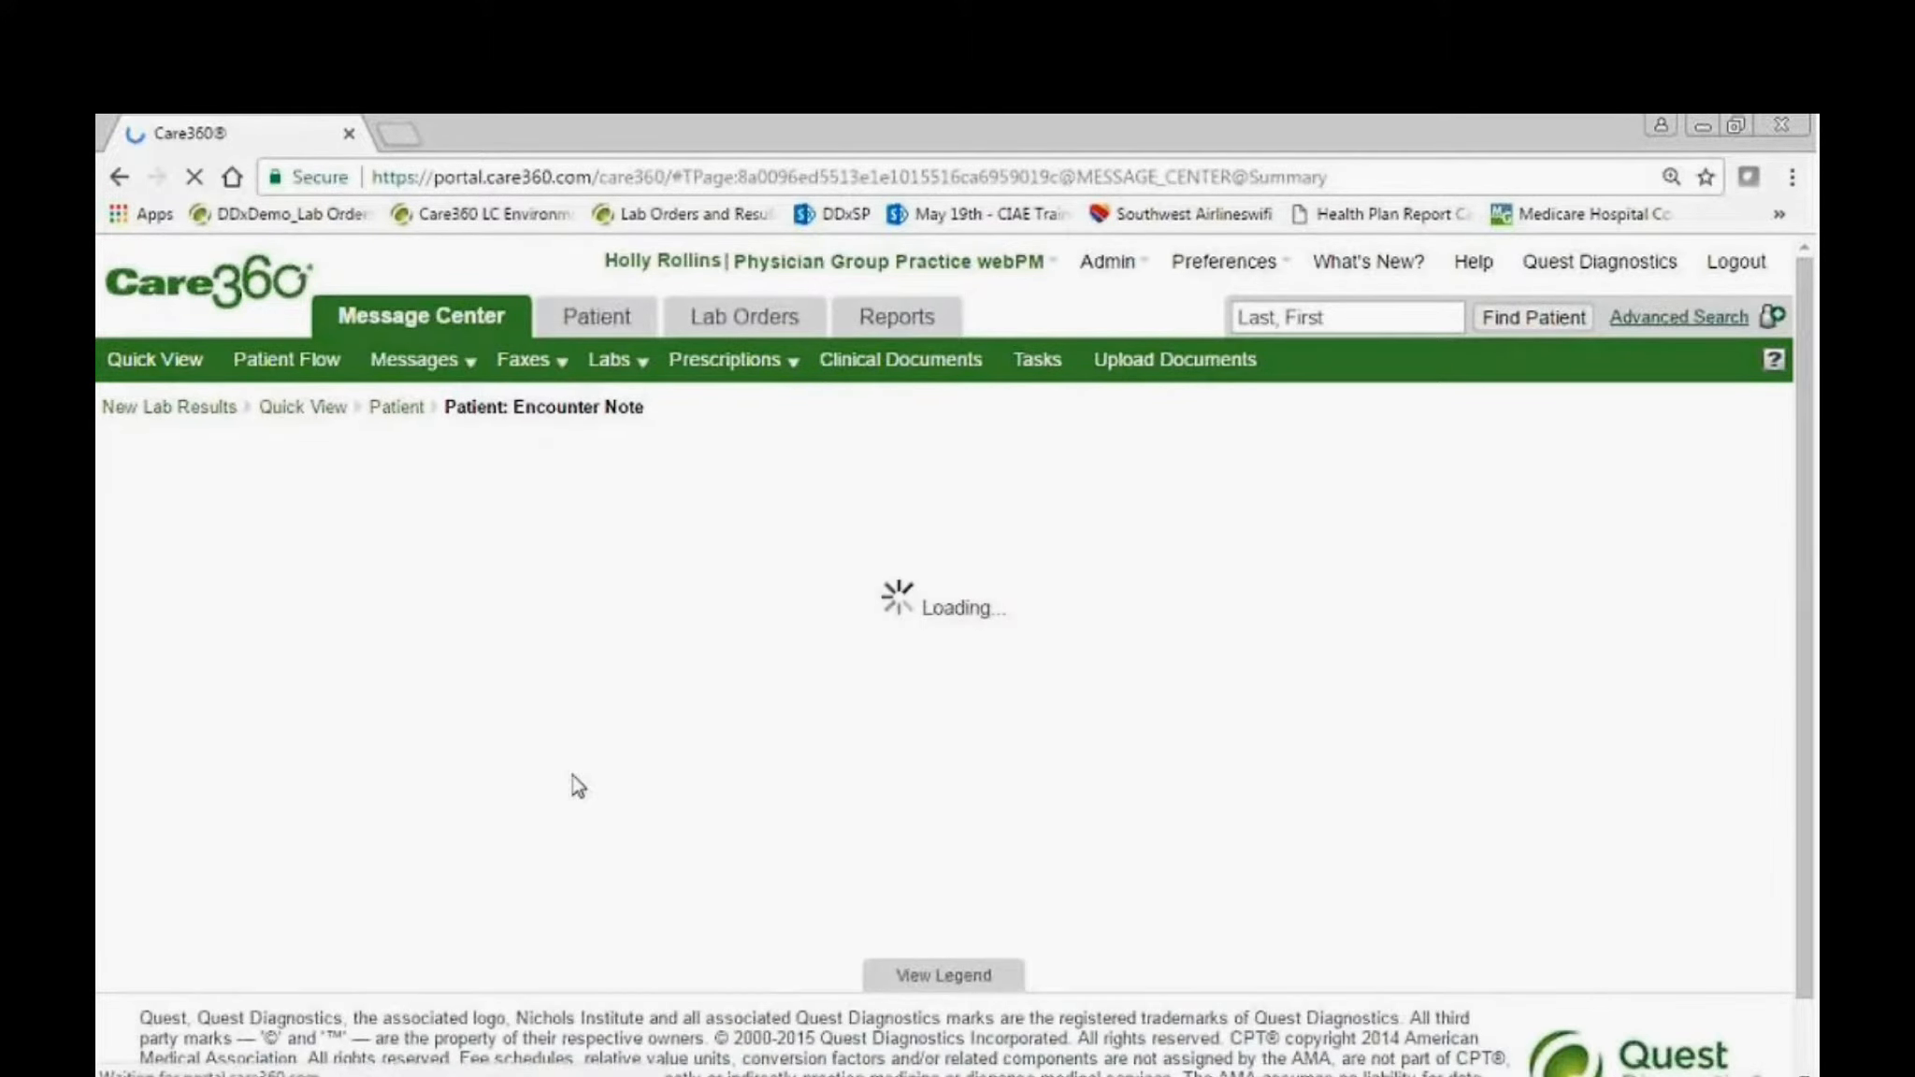
{"action": "scroll", "coordinate": [572, 804], "scroll_direction": "down", "scroll_amount": 3}
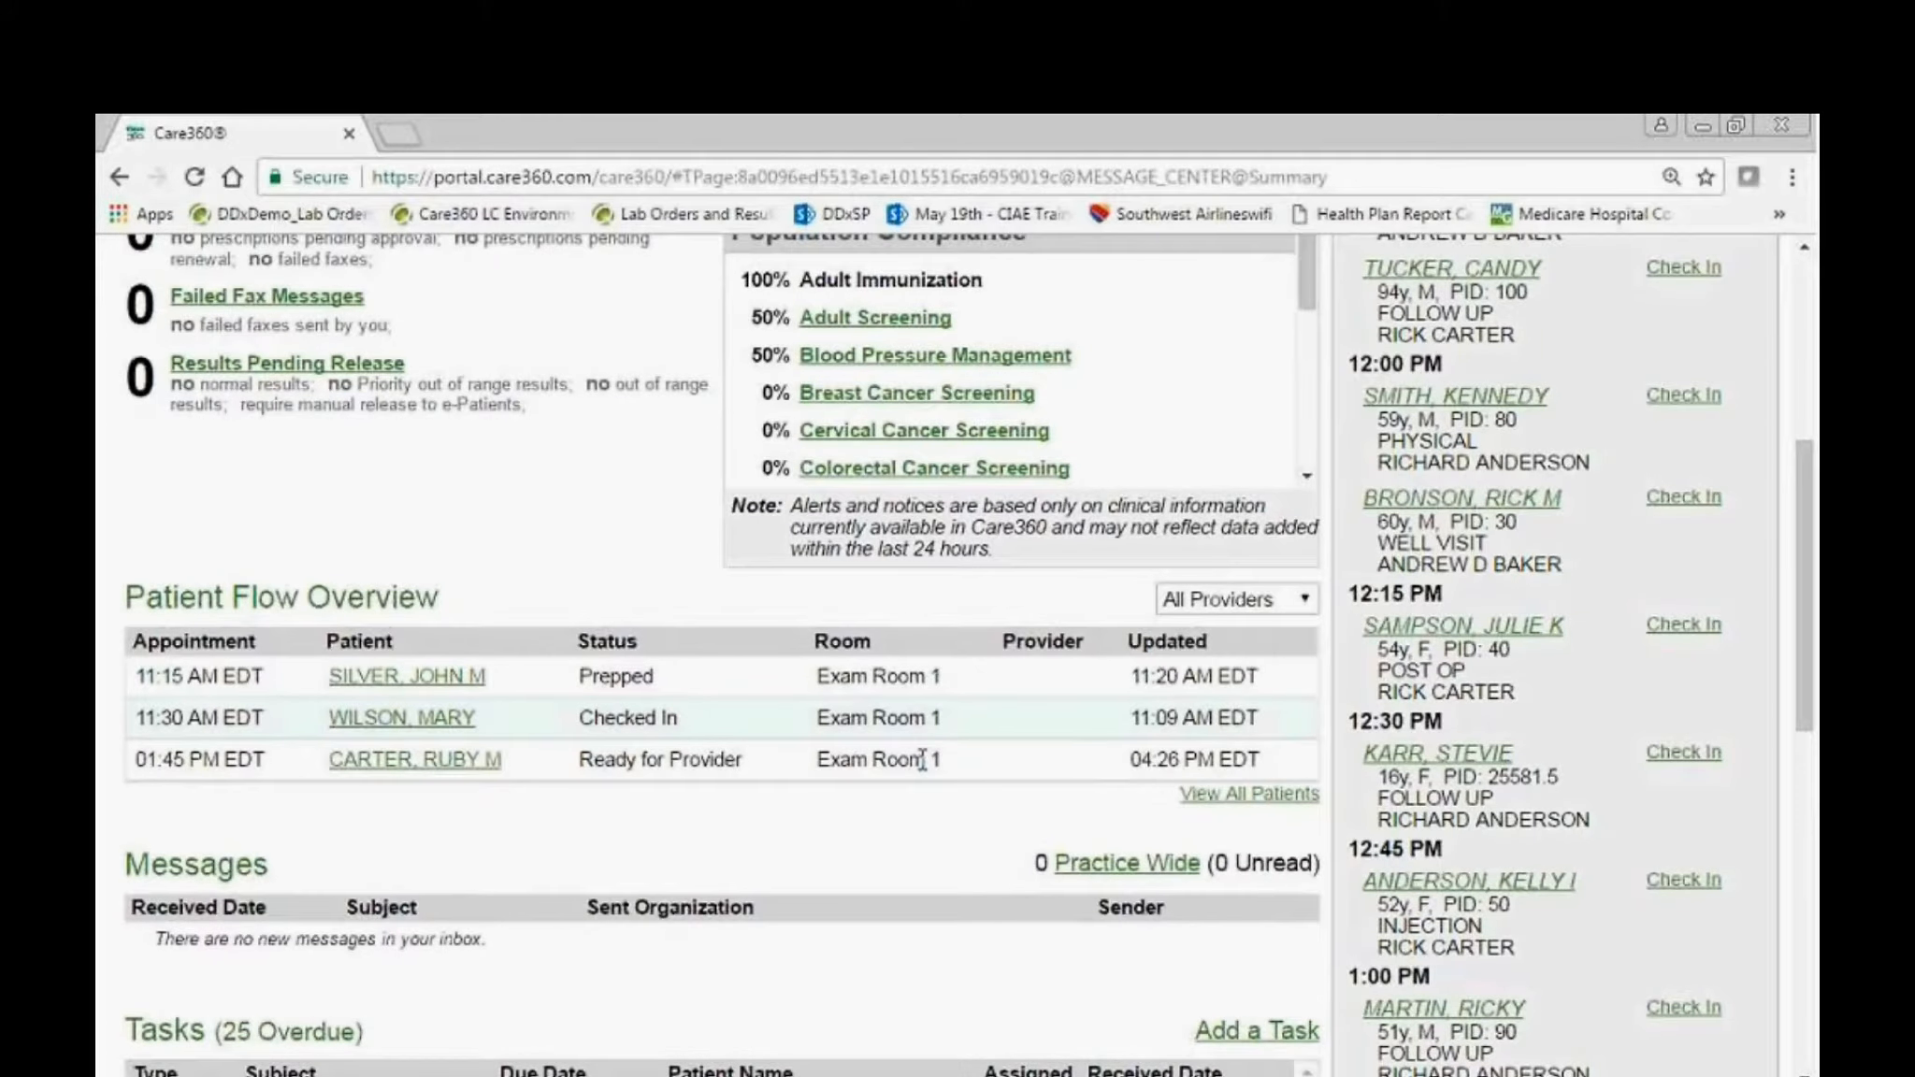
{"action": "scroll", "coordinate": [921, 759], "scroll_direction": "down", "scroll_amount": 2}
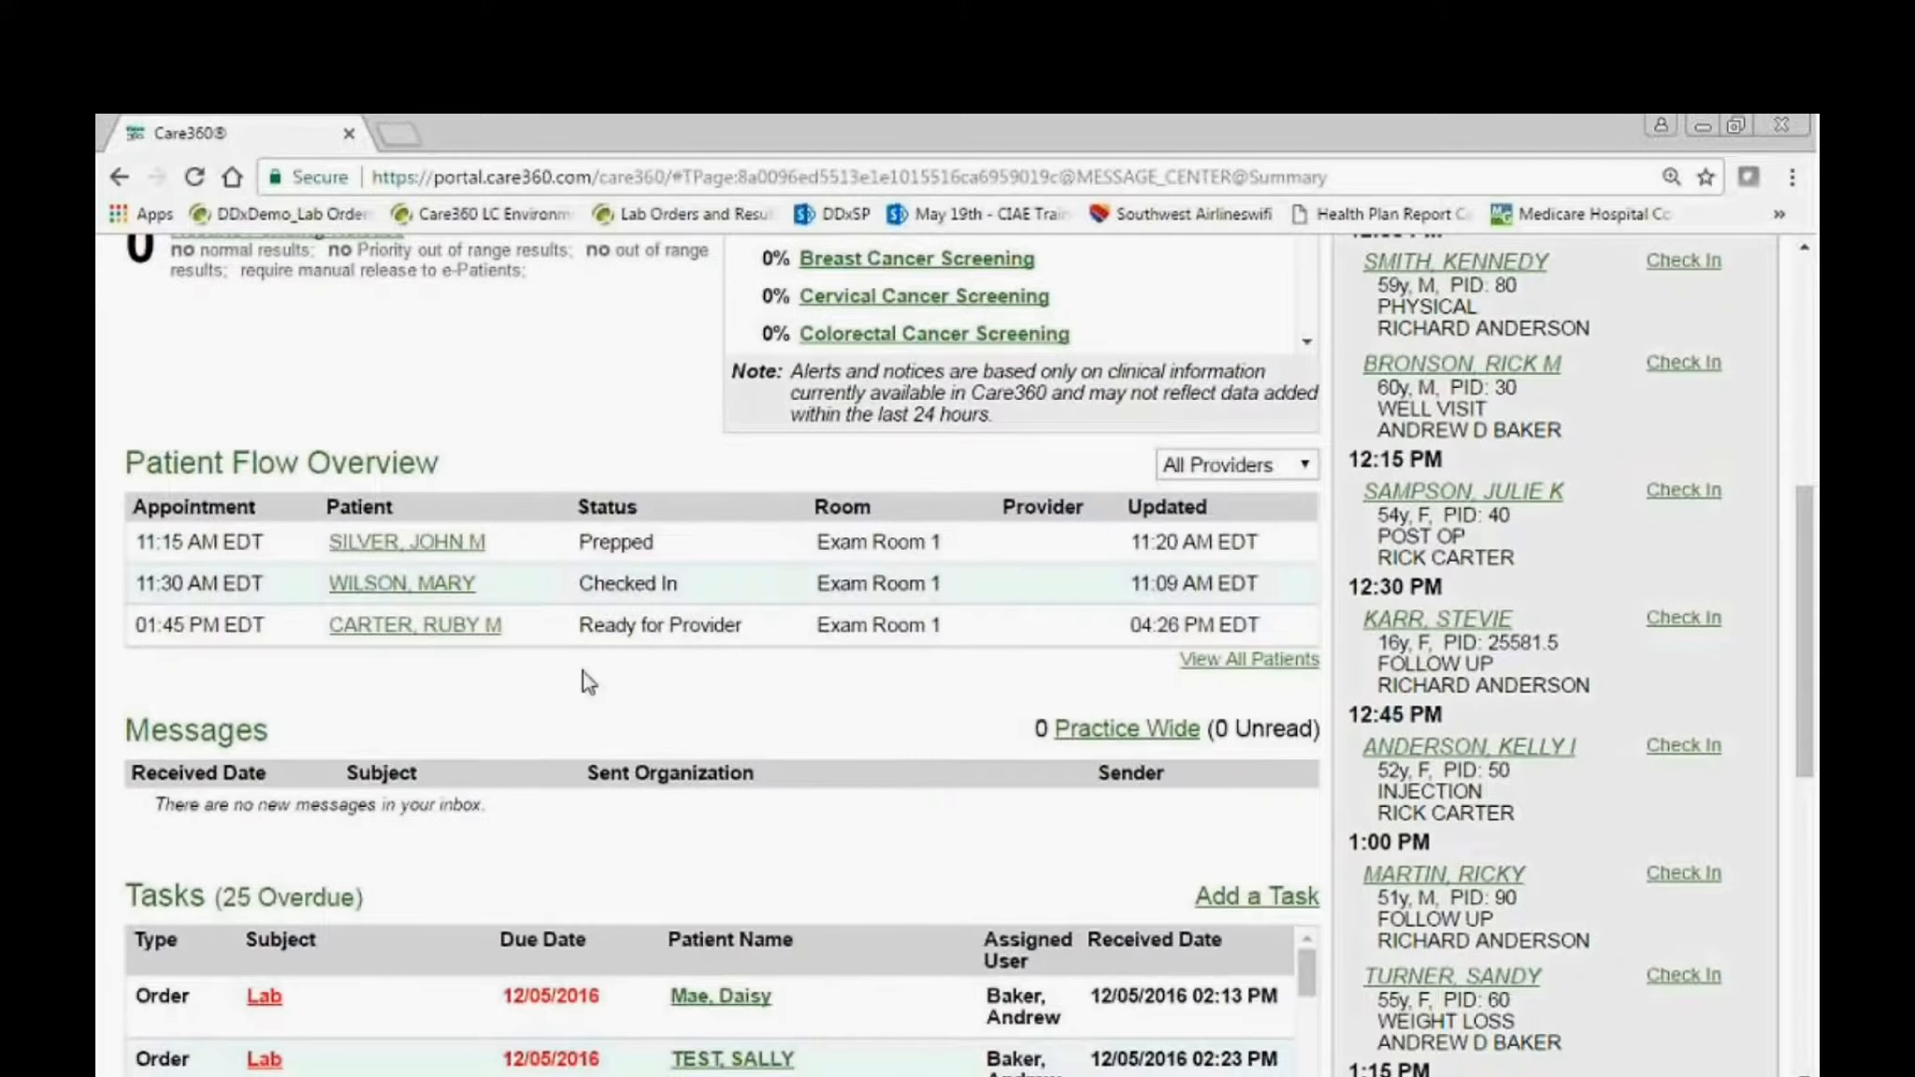
{"action": "left_click", "coordinate": [455, 634]}
Open the in-progress note "Hospital follow up for afib and tachycardia" from the patient's summary.
{"action": "scroll", "coordinate": [457, 641], "scroll_direction": "down", "scroll_amount": 5}
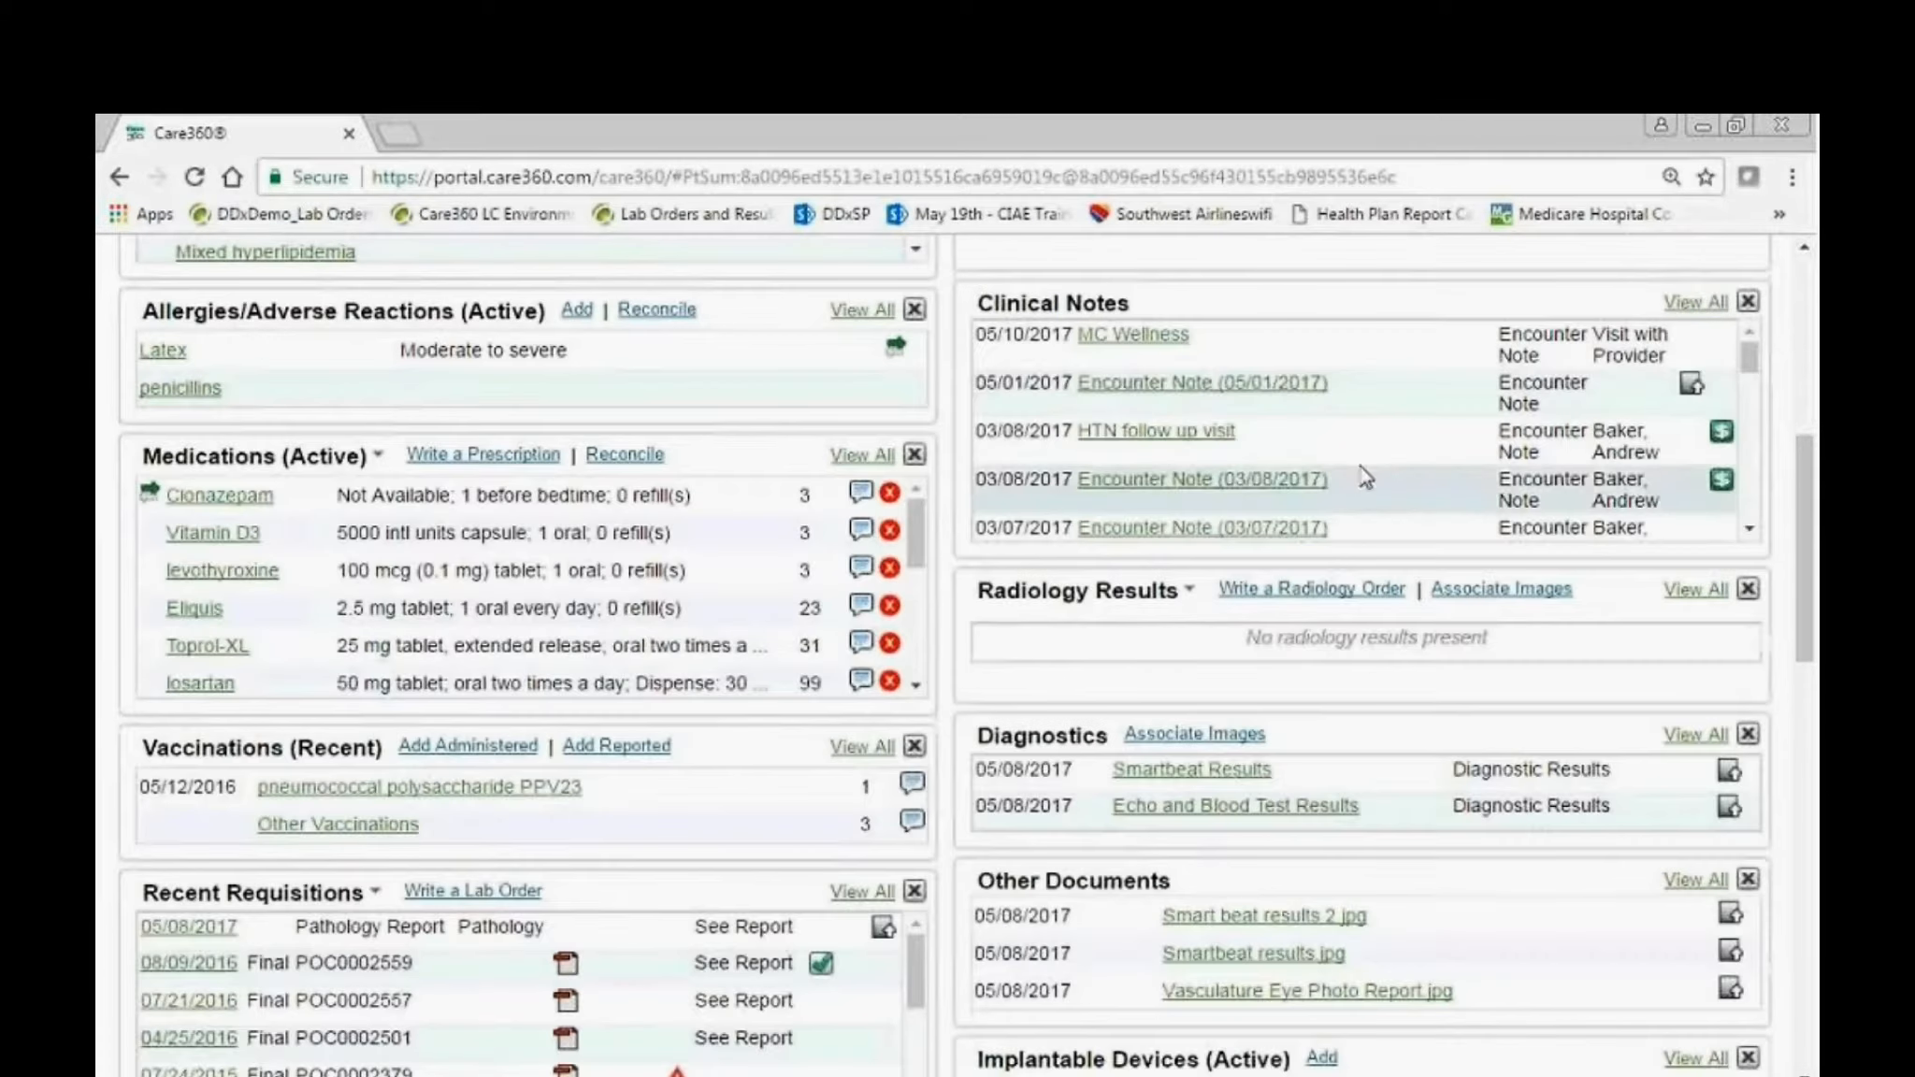
{"action": "scroll", "coordinate": [1225, 644], "scroll_direction": "up", "scroll_amount": 4}
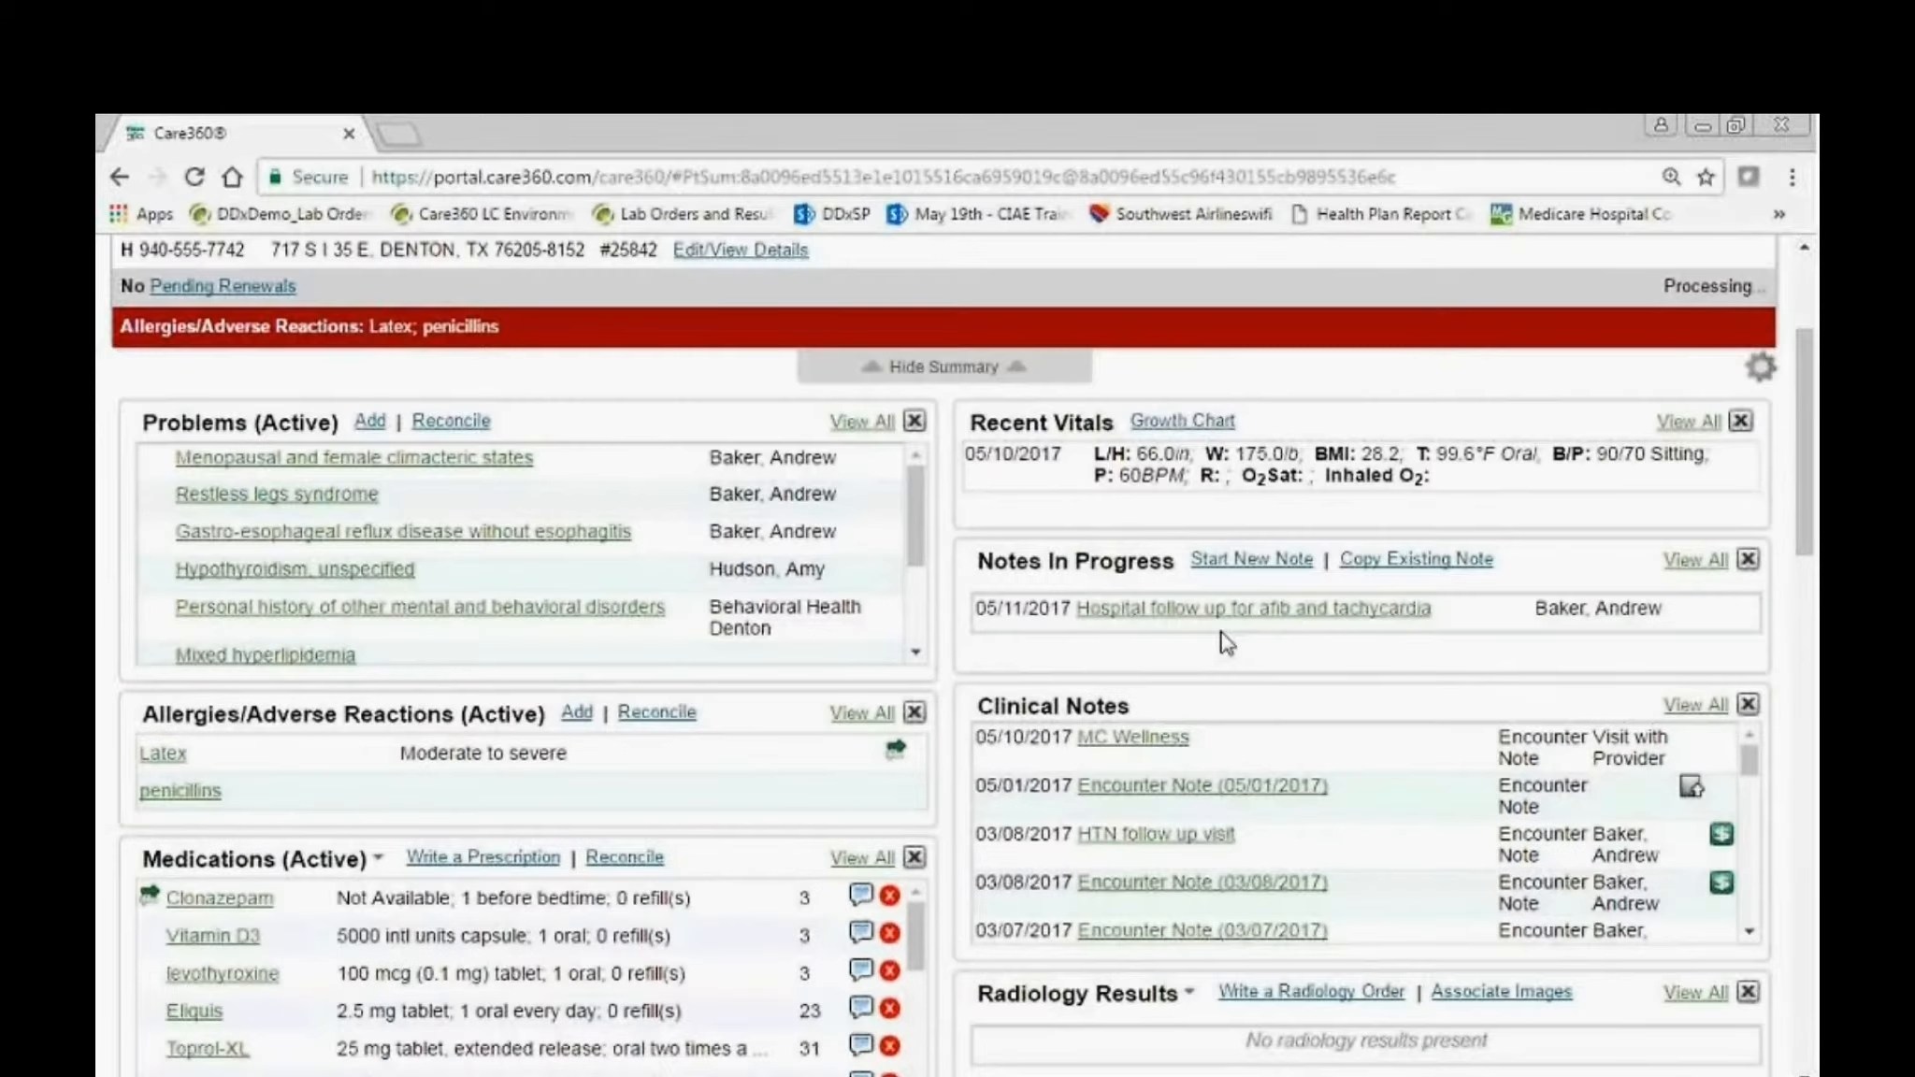
{"action": "left_click", "coordinate": [1225, 610]}
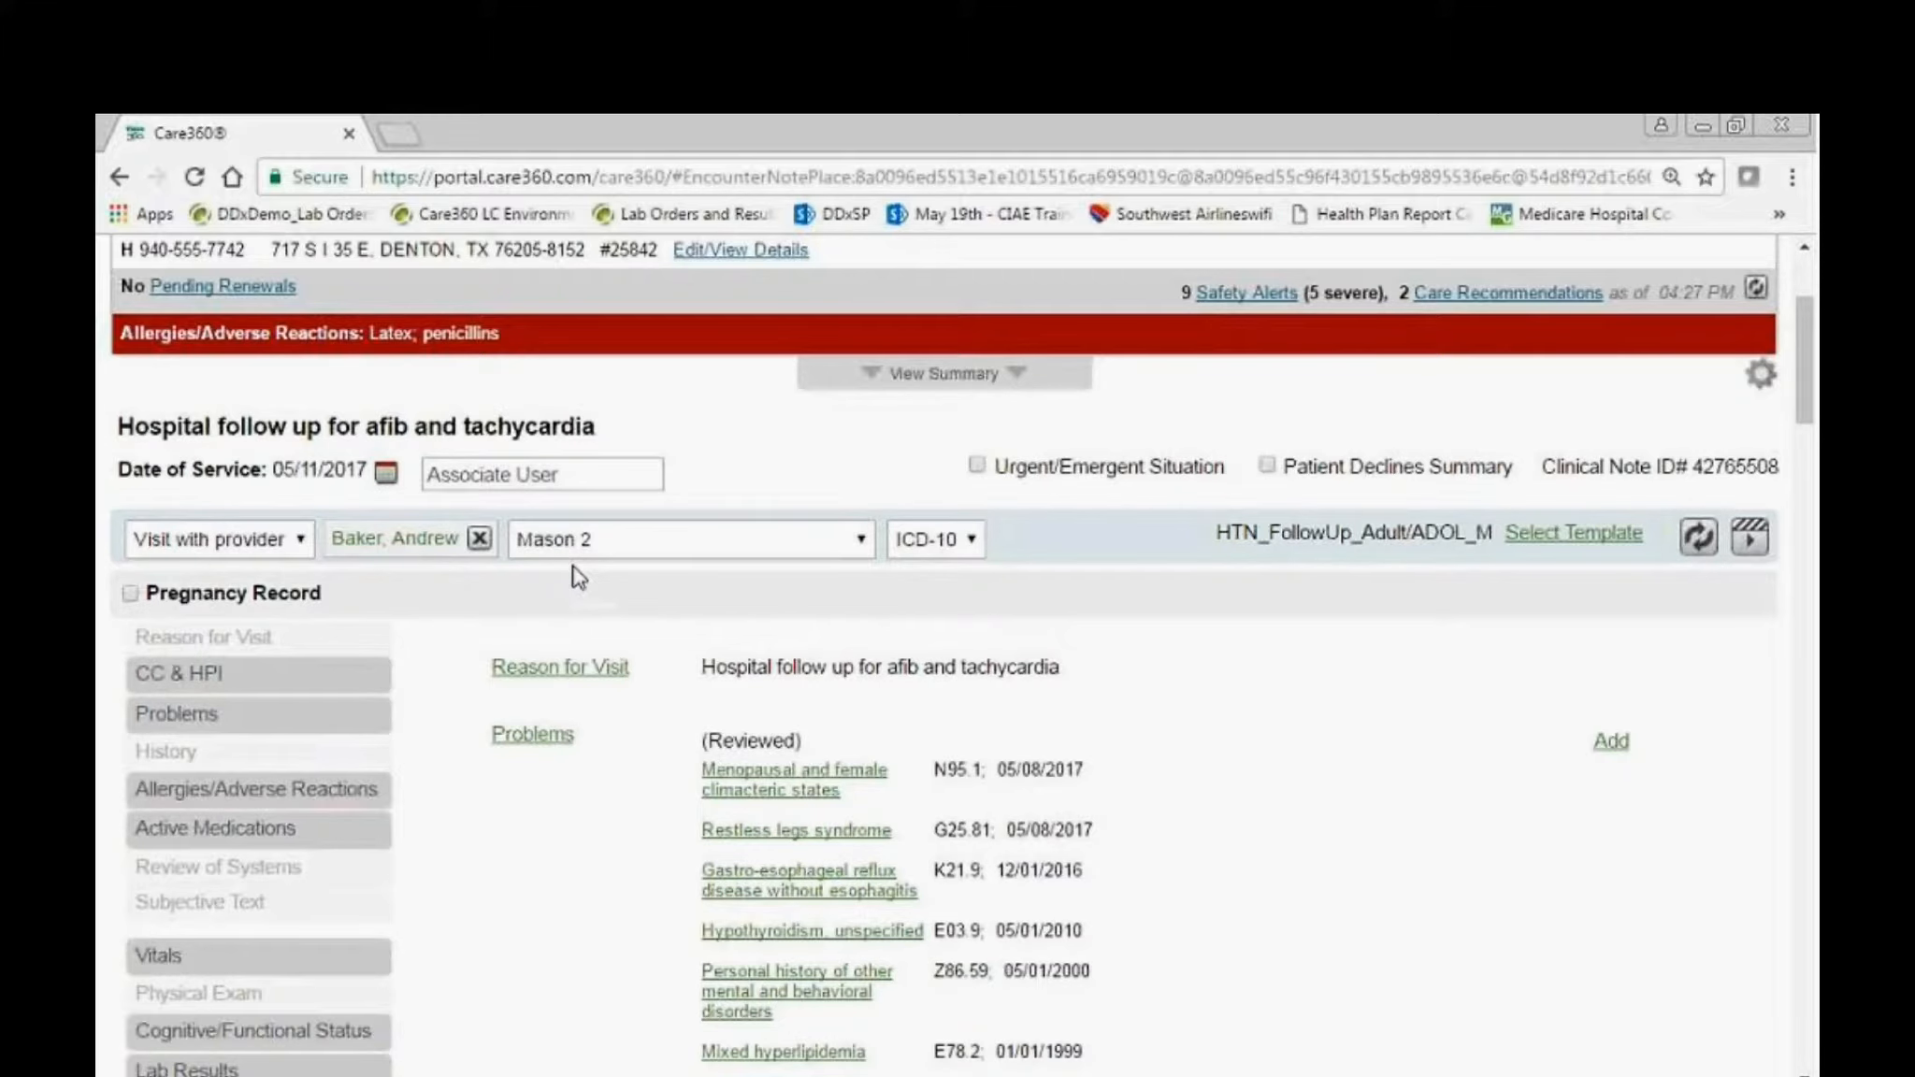
Replace the note's Subjective text with "Patient reports she went to ER w/ elevated BP and pulse, feeling very dizzy and ill." and save it.
{"action": "scroll", "coordinate": [423, 885], "scroll_direction": "down", "scroll_amount": 4}
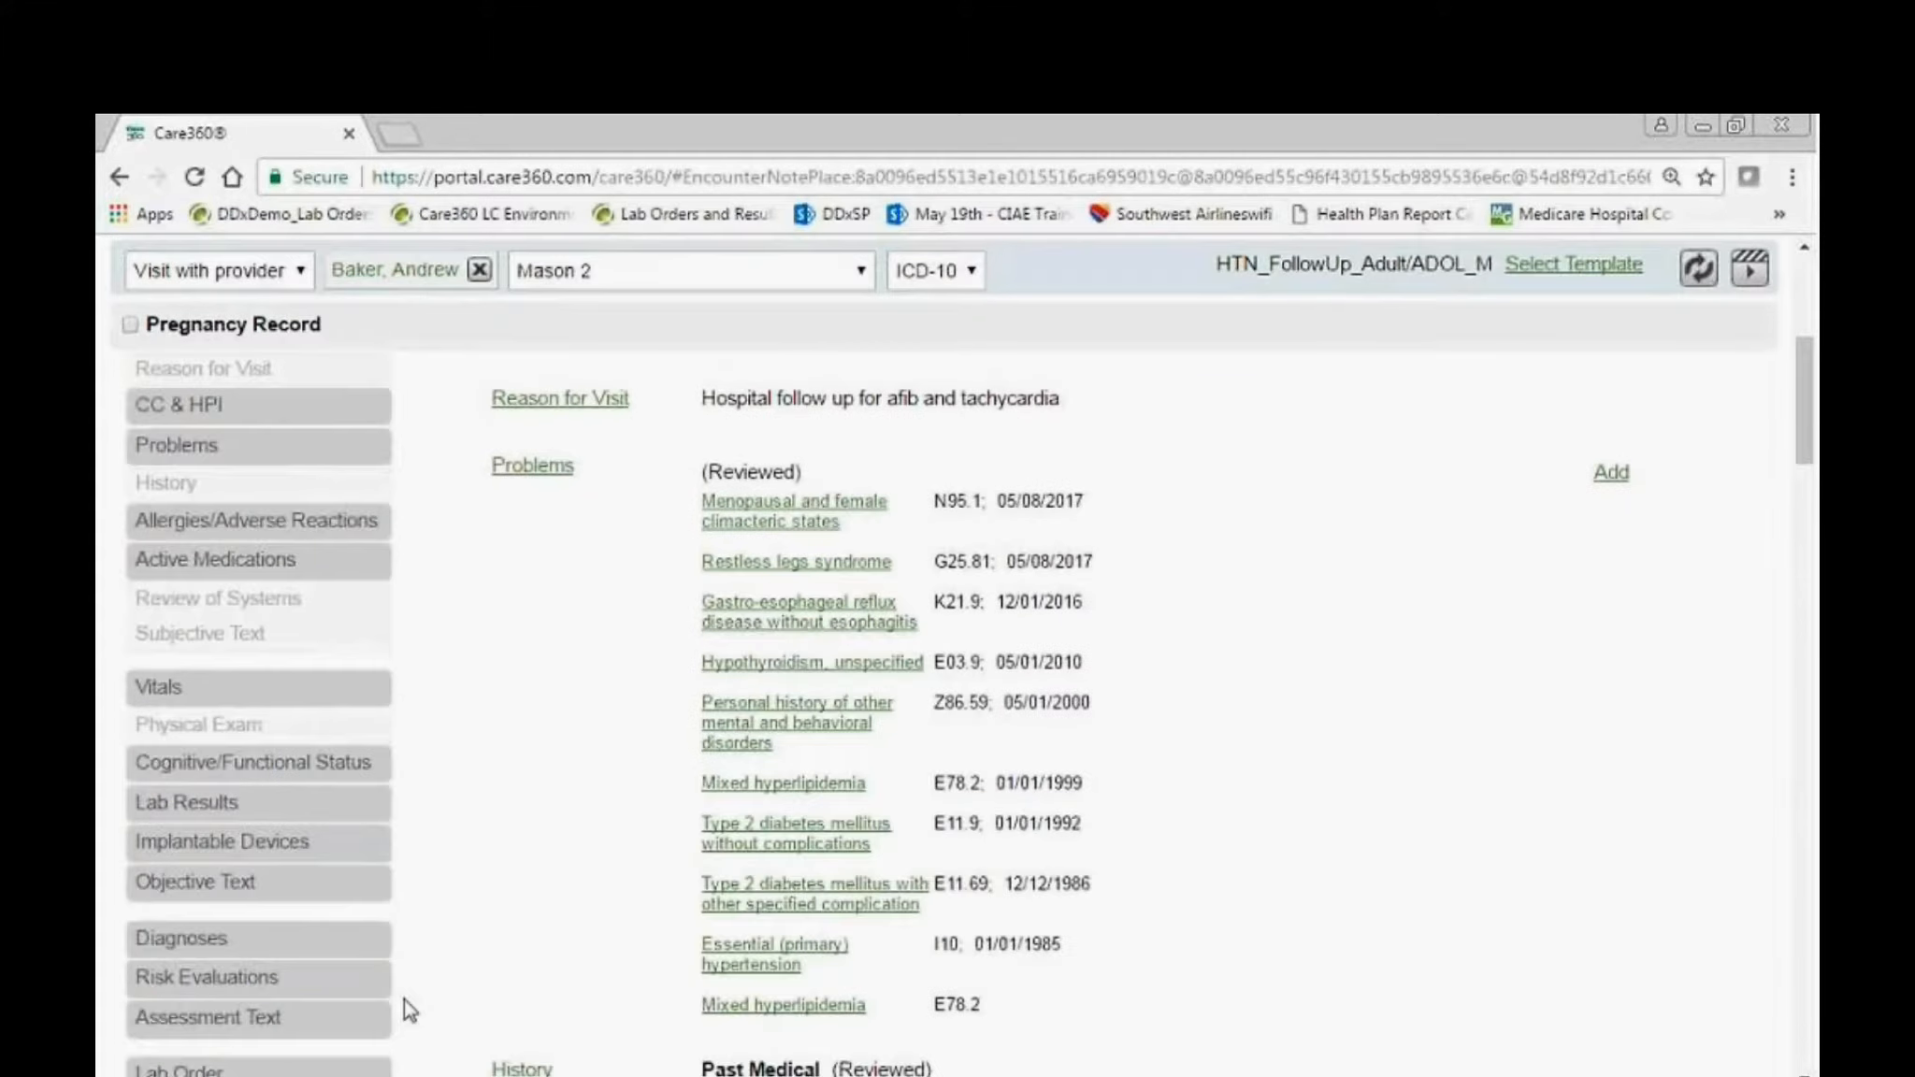
{"action": "scroll", "coordinate": [352, 1003], "scroll_direction": "down", "scroll_amount": 7}
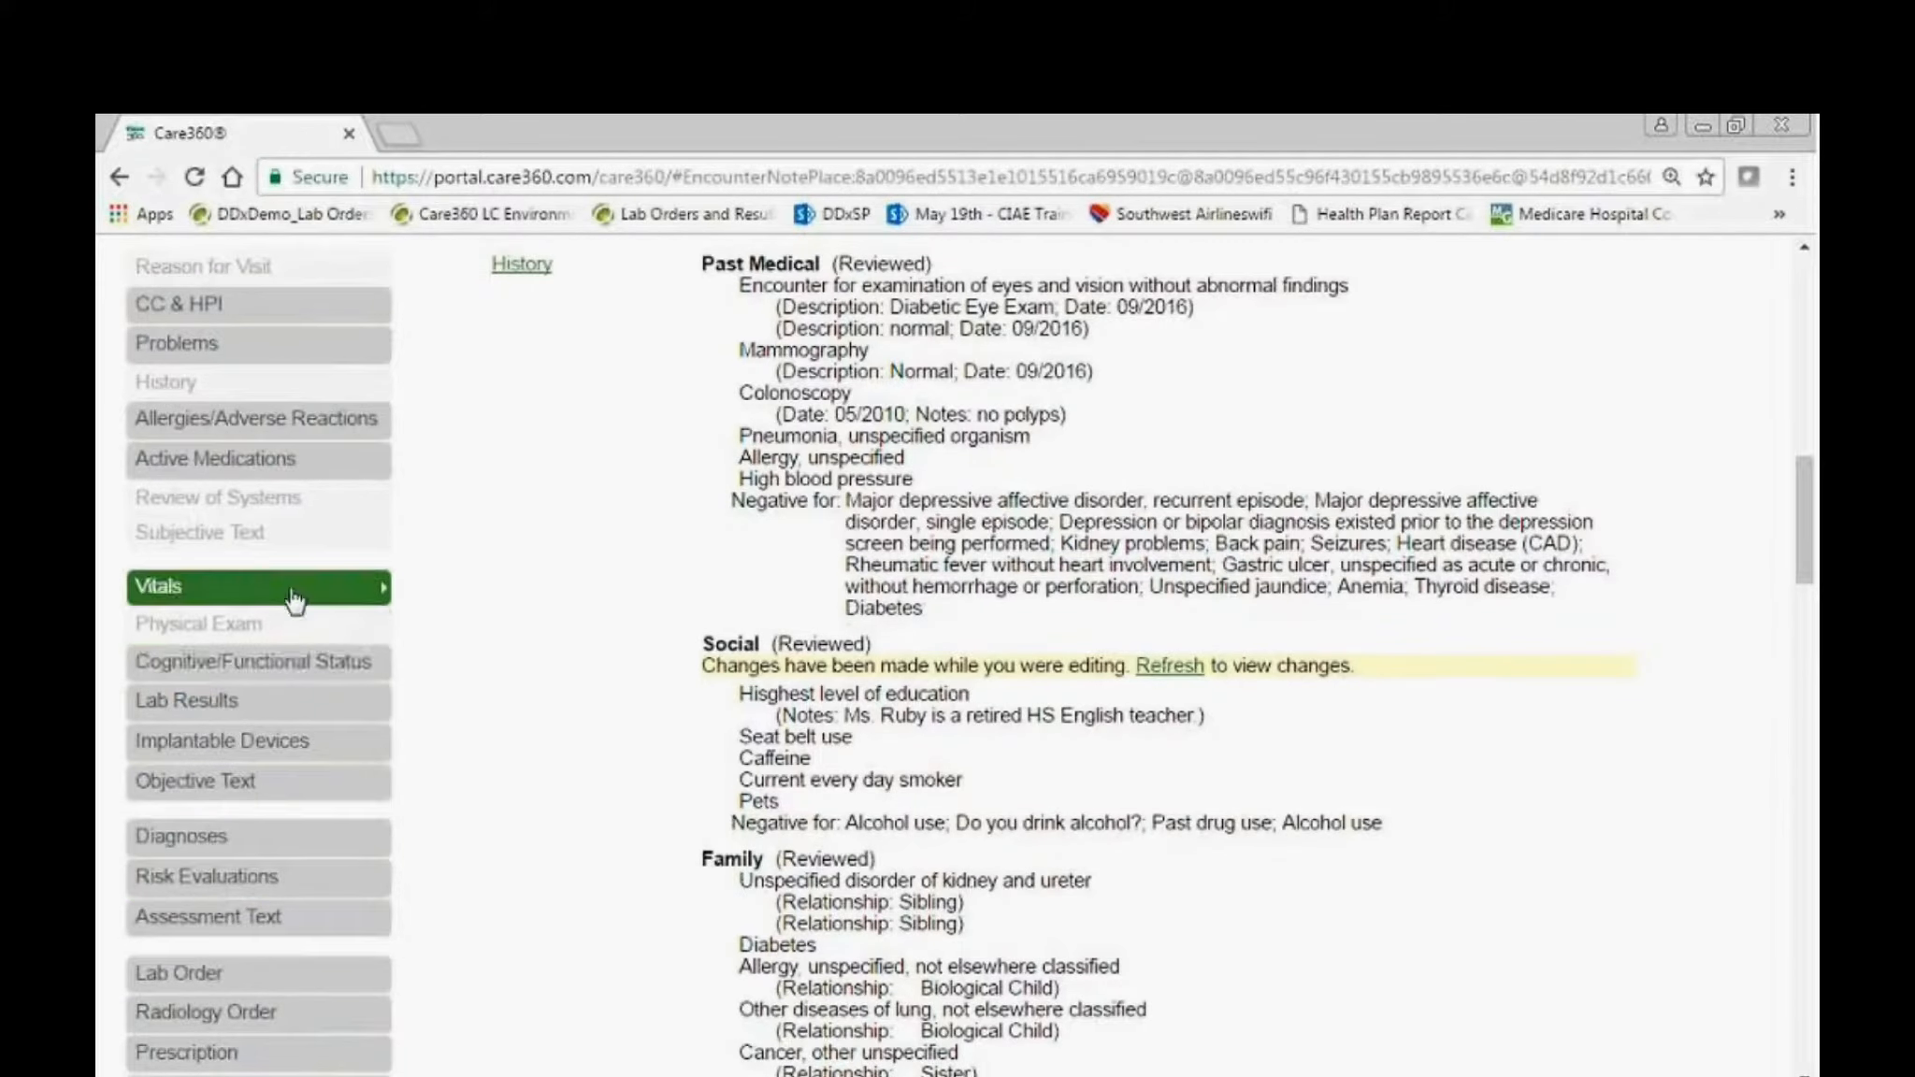
{"action": "scroll", "coordinate": [1019, 897], "scroll_direction": "down", "scroll_amount": 7}
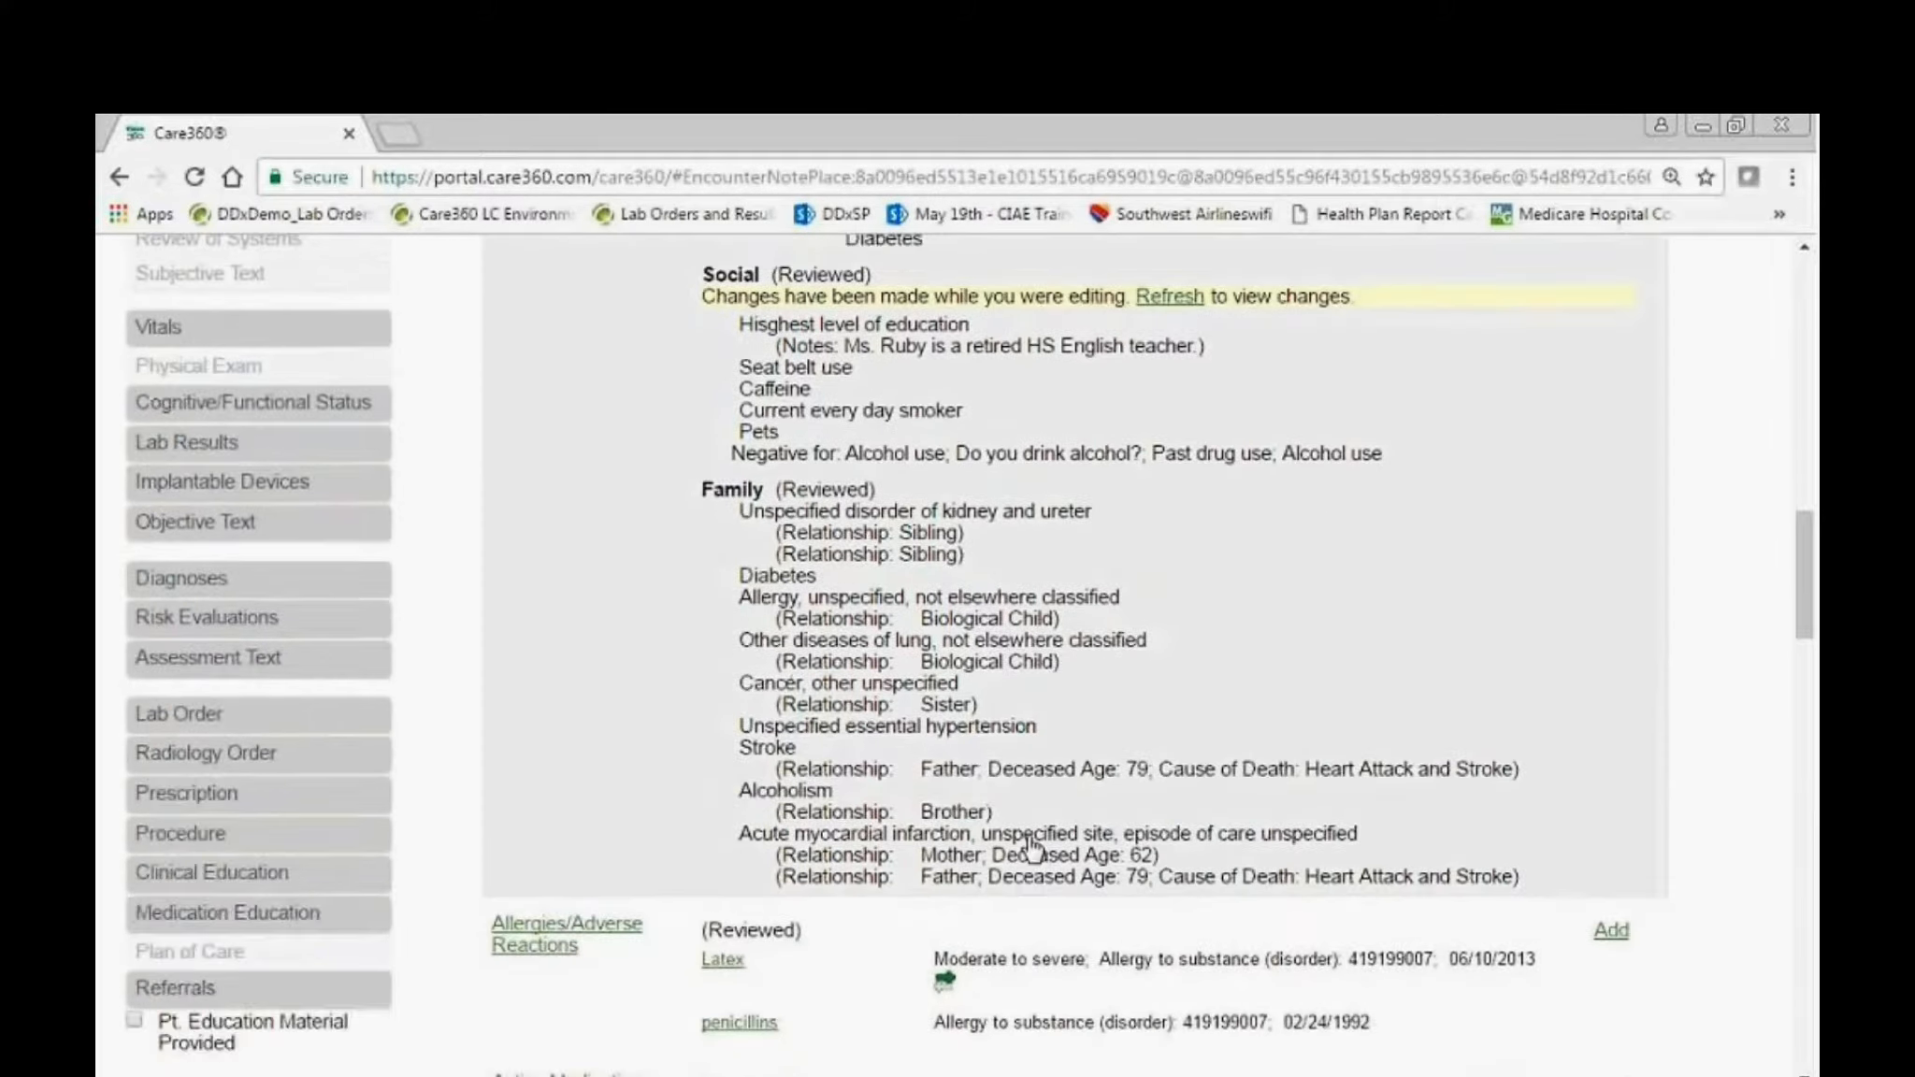
{"action": "scroll", "coordinate": [1019, 898], "scroll_direction": "down", "scroll_amount": 13}
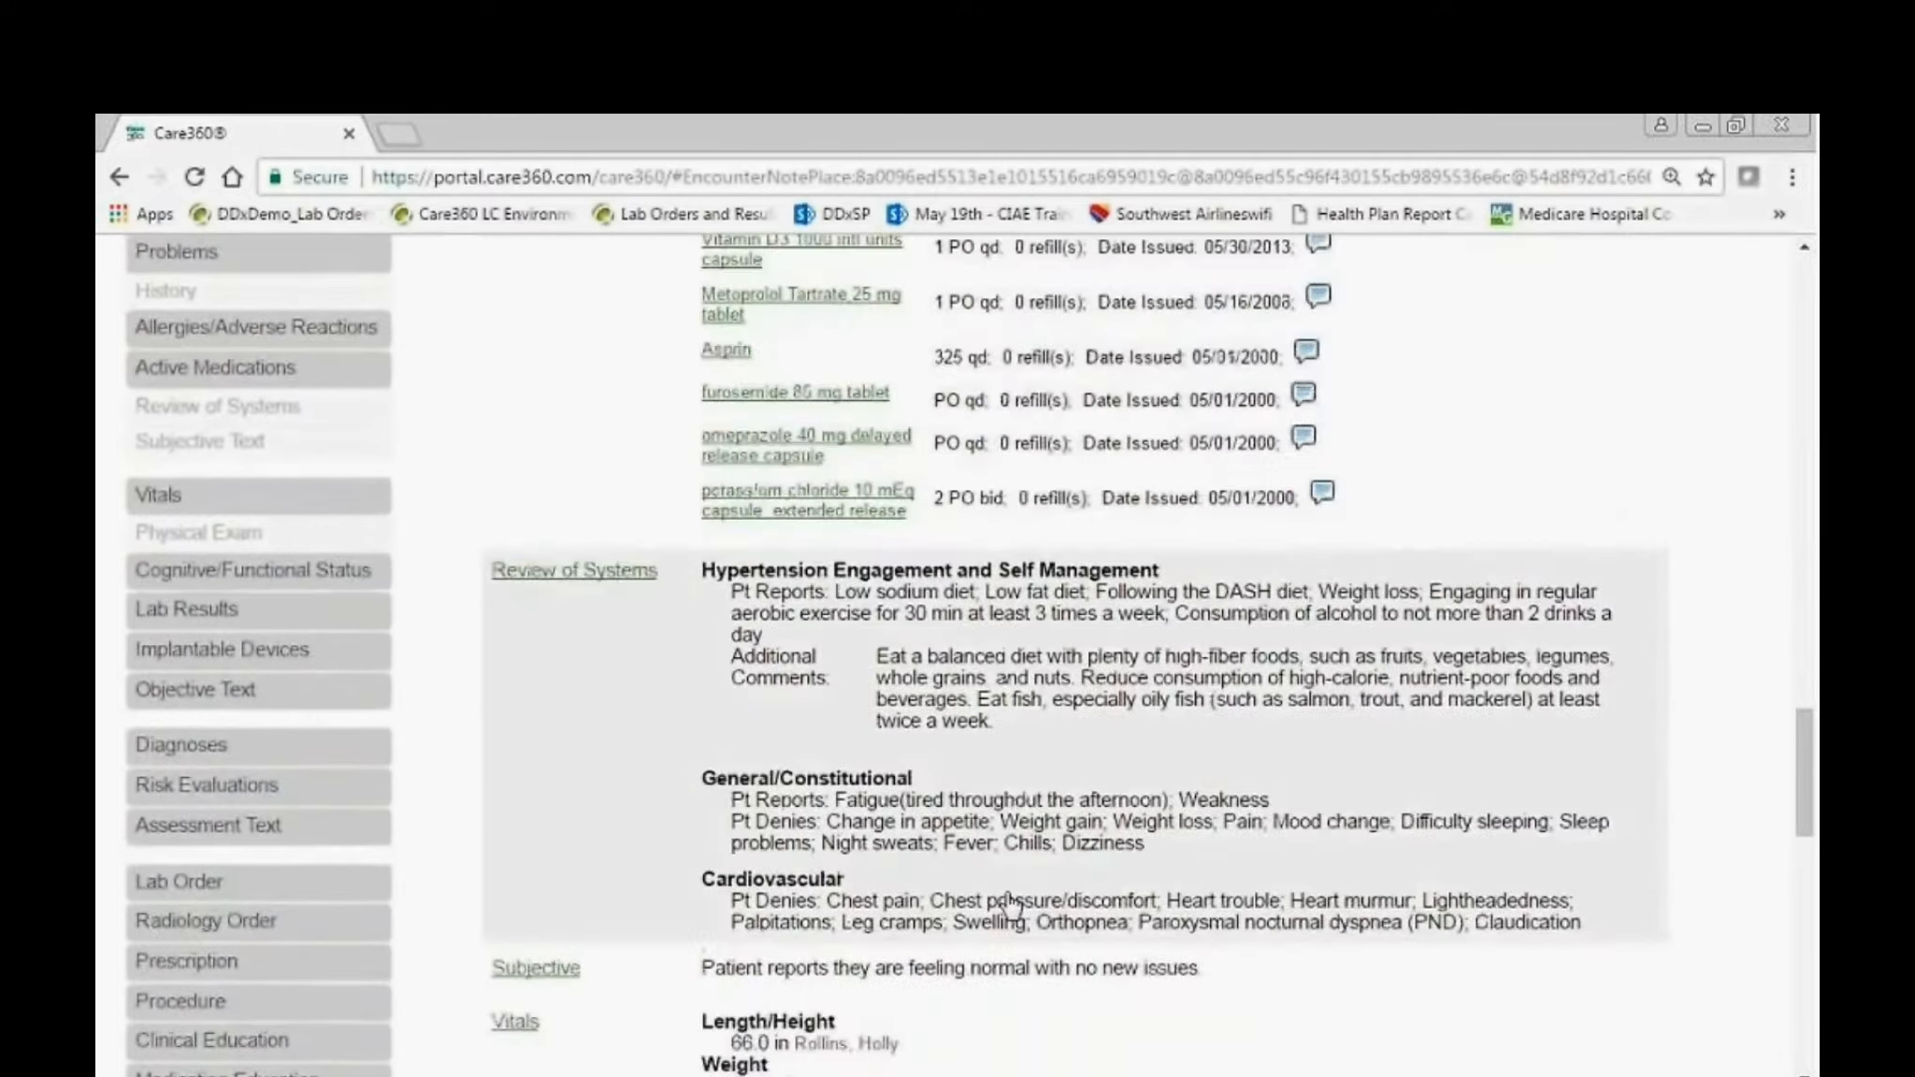
{"action": "left_click", "coordinate": [580, 701]}
{"action": "left_click_drag", "start_coordinate": [1454, 721], "coordinate": [670, 707]}
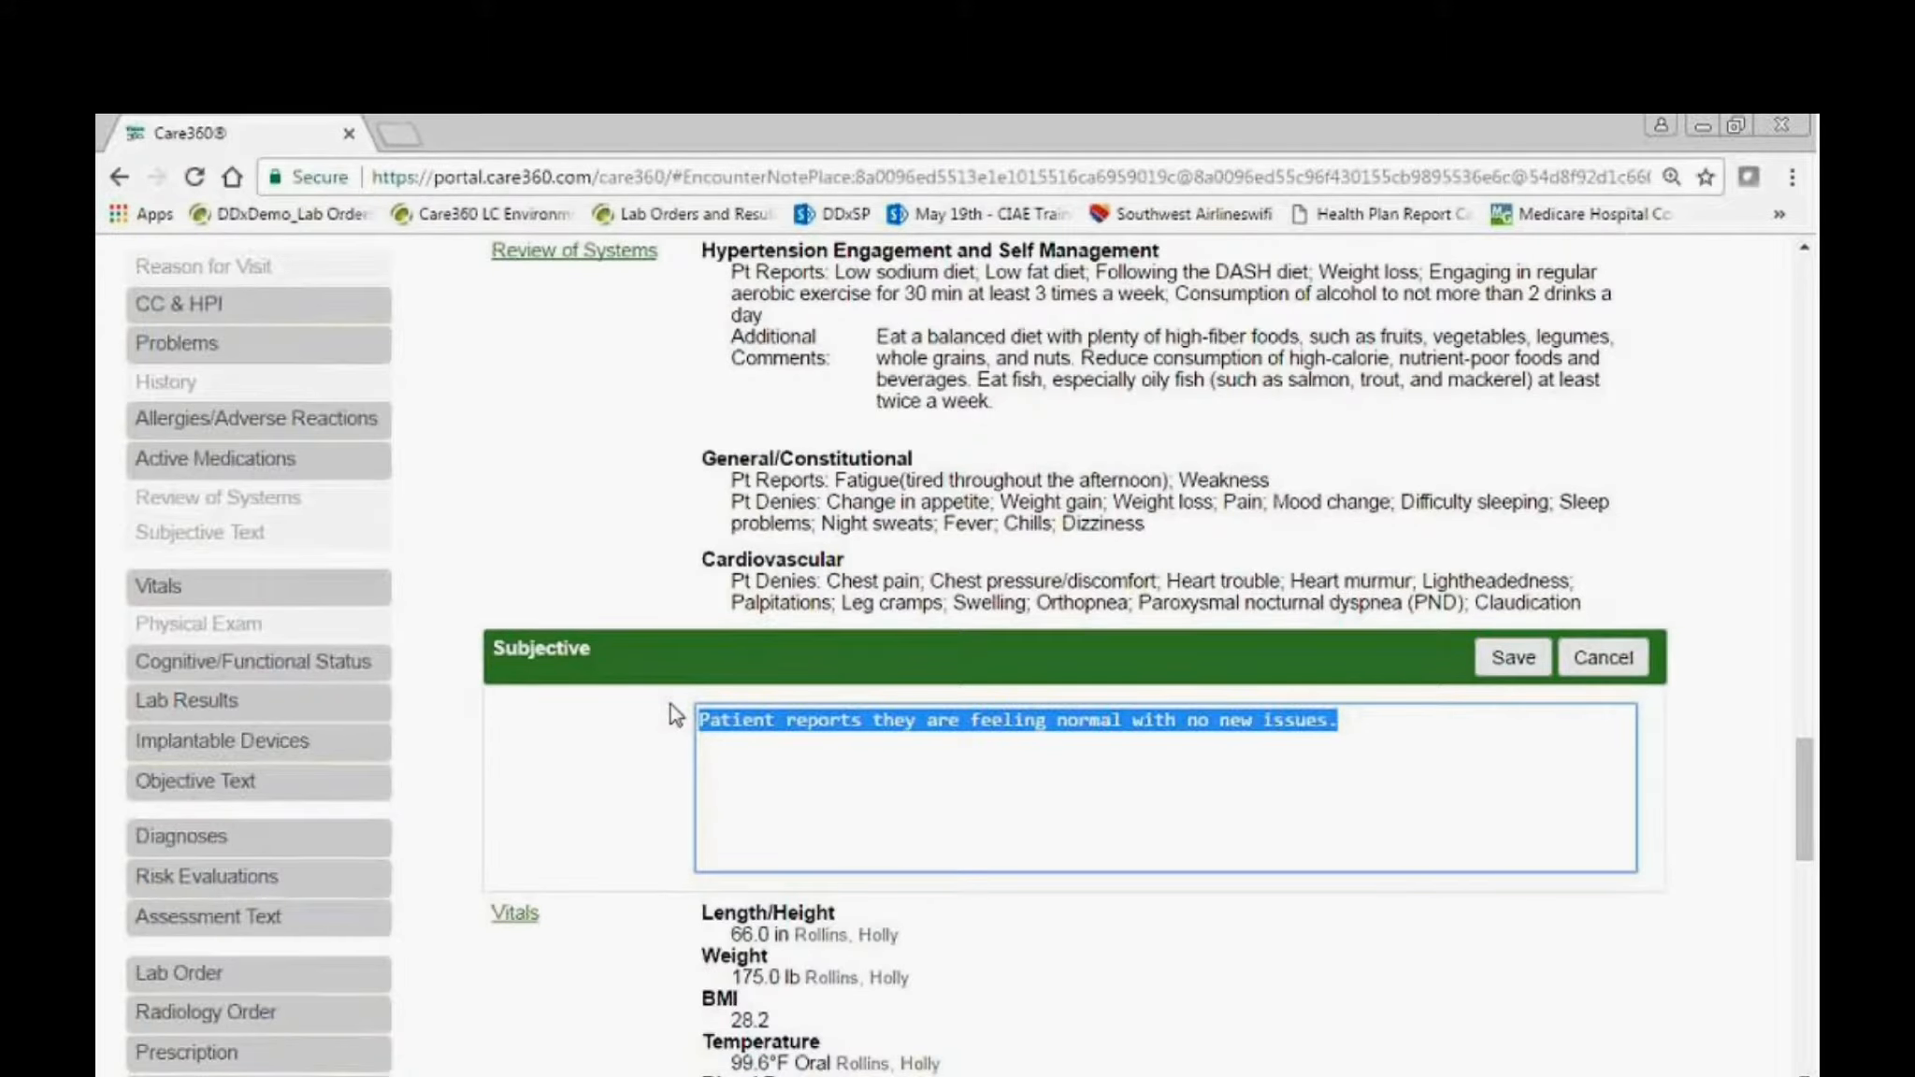
{"action": "type", "text": "afib"}
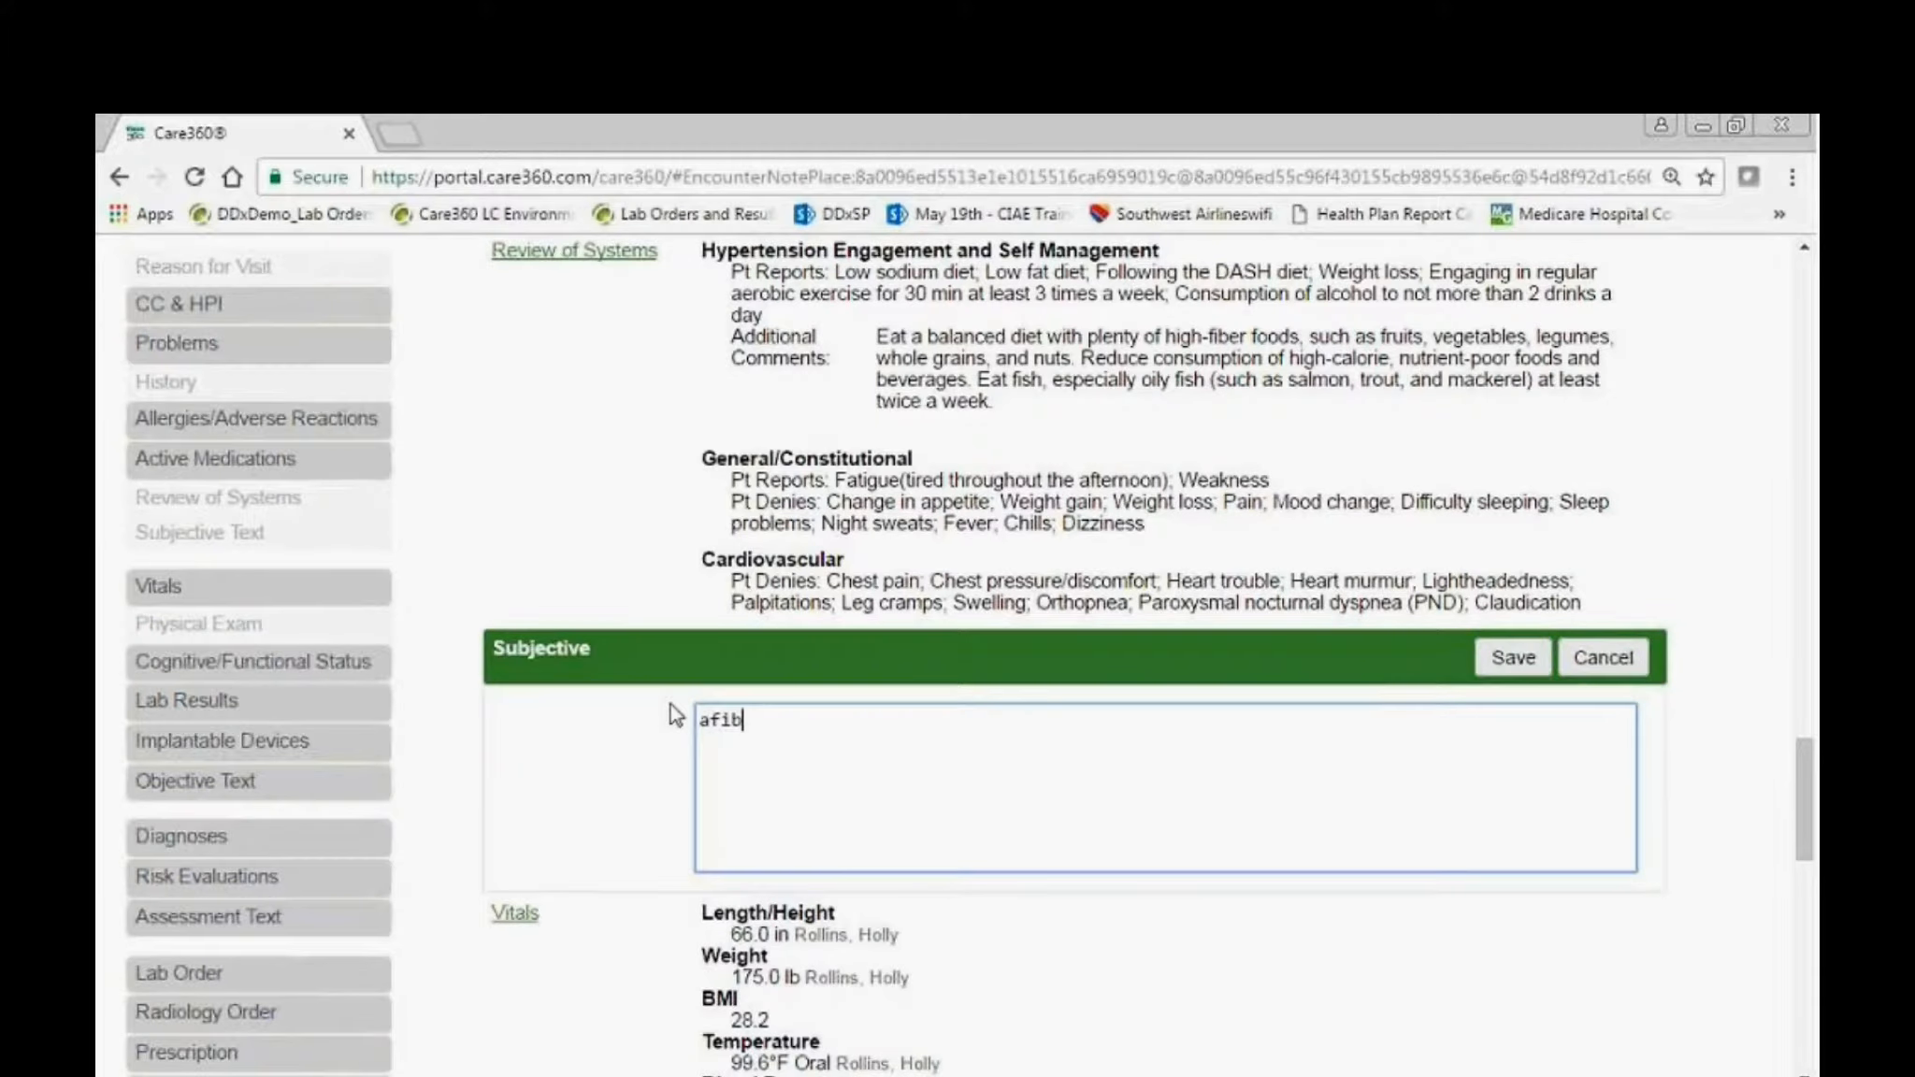
{"action": "type", "text": "tacher"}
{"action": "key", "text": "Return"}
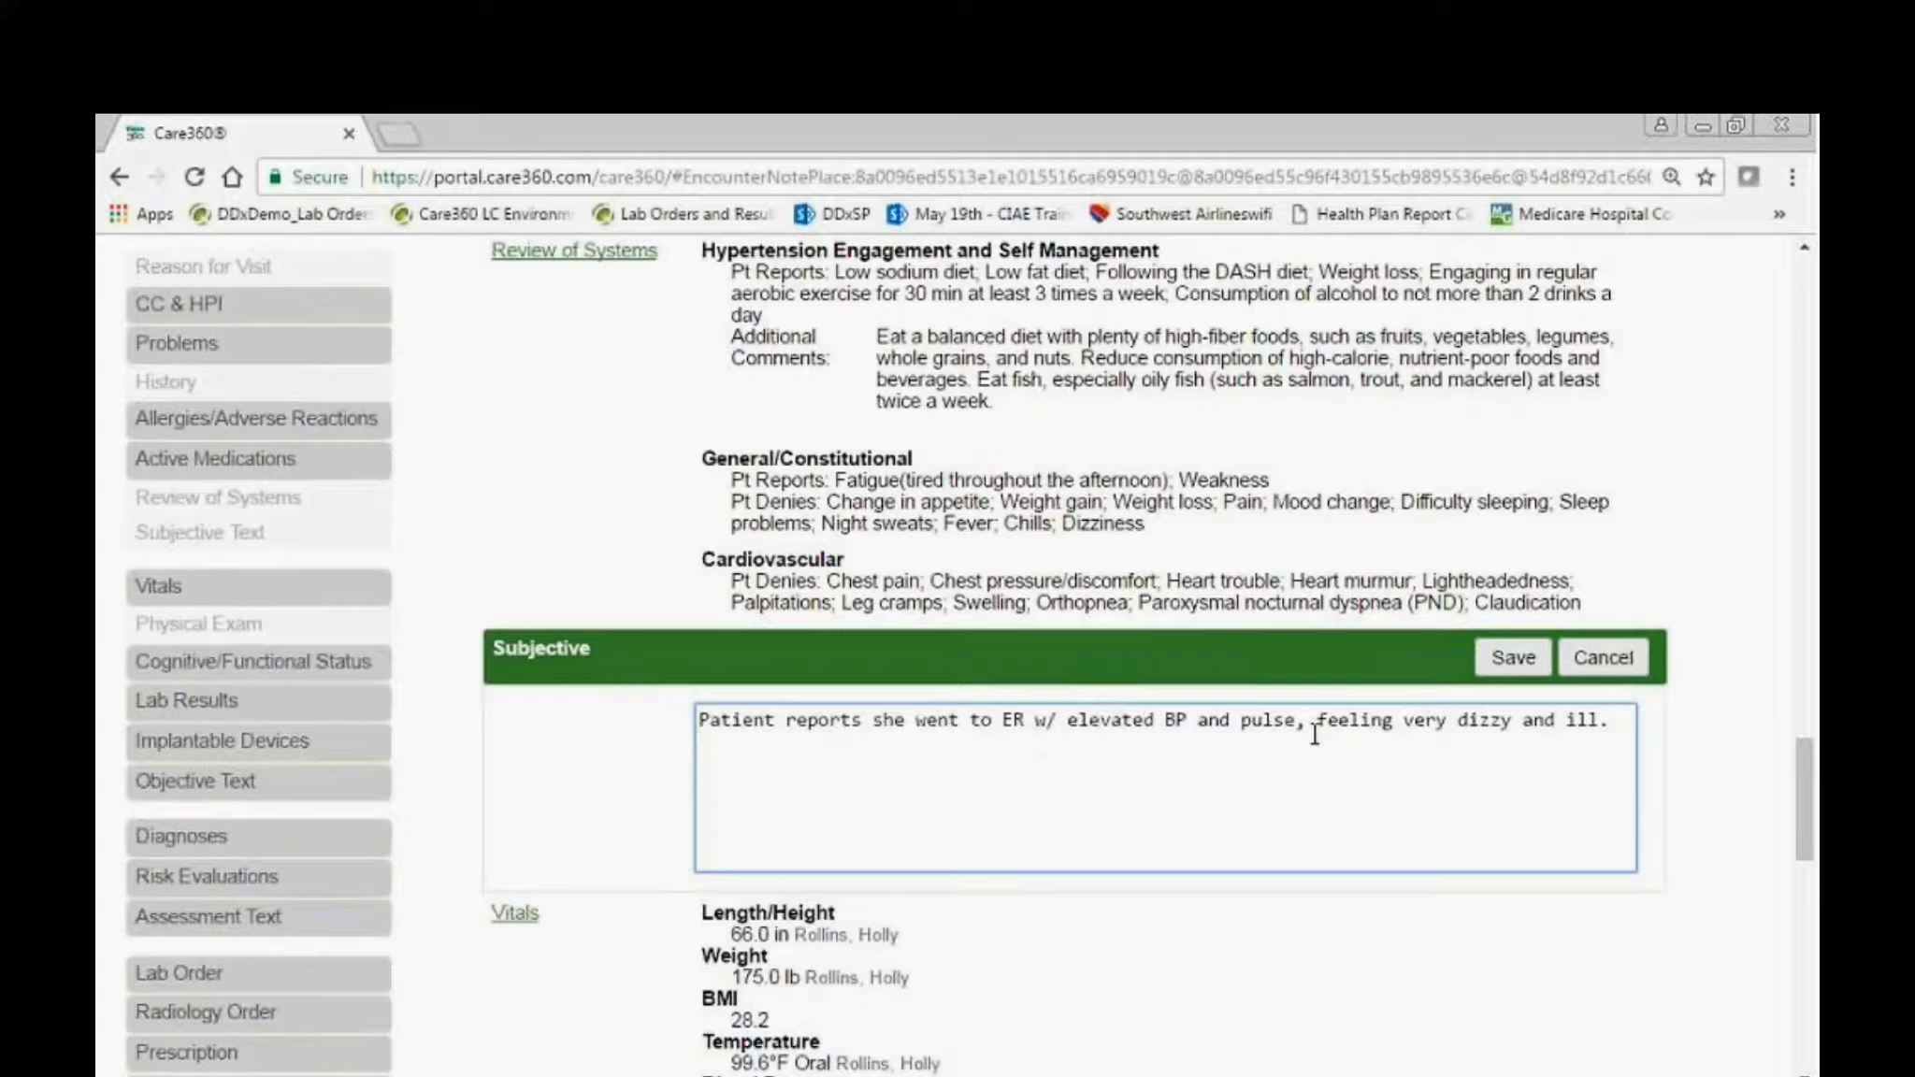
{"action": "left_click", "coordinate": [1523, 685]}
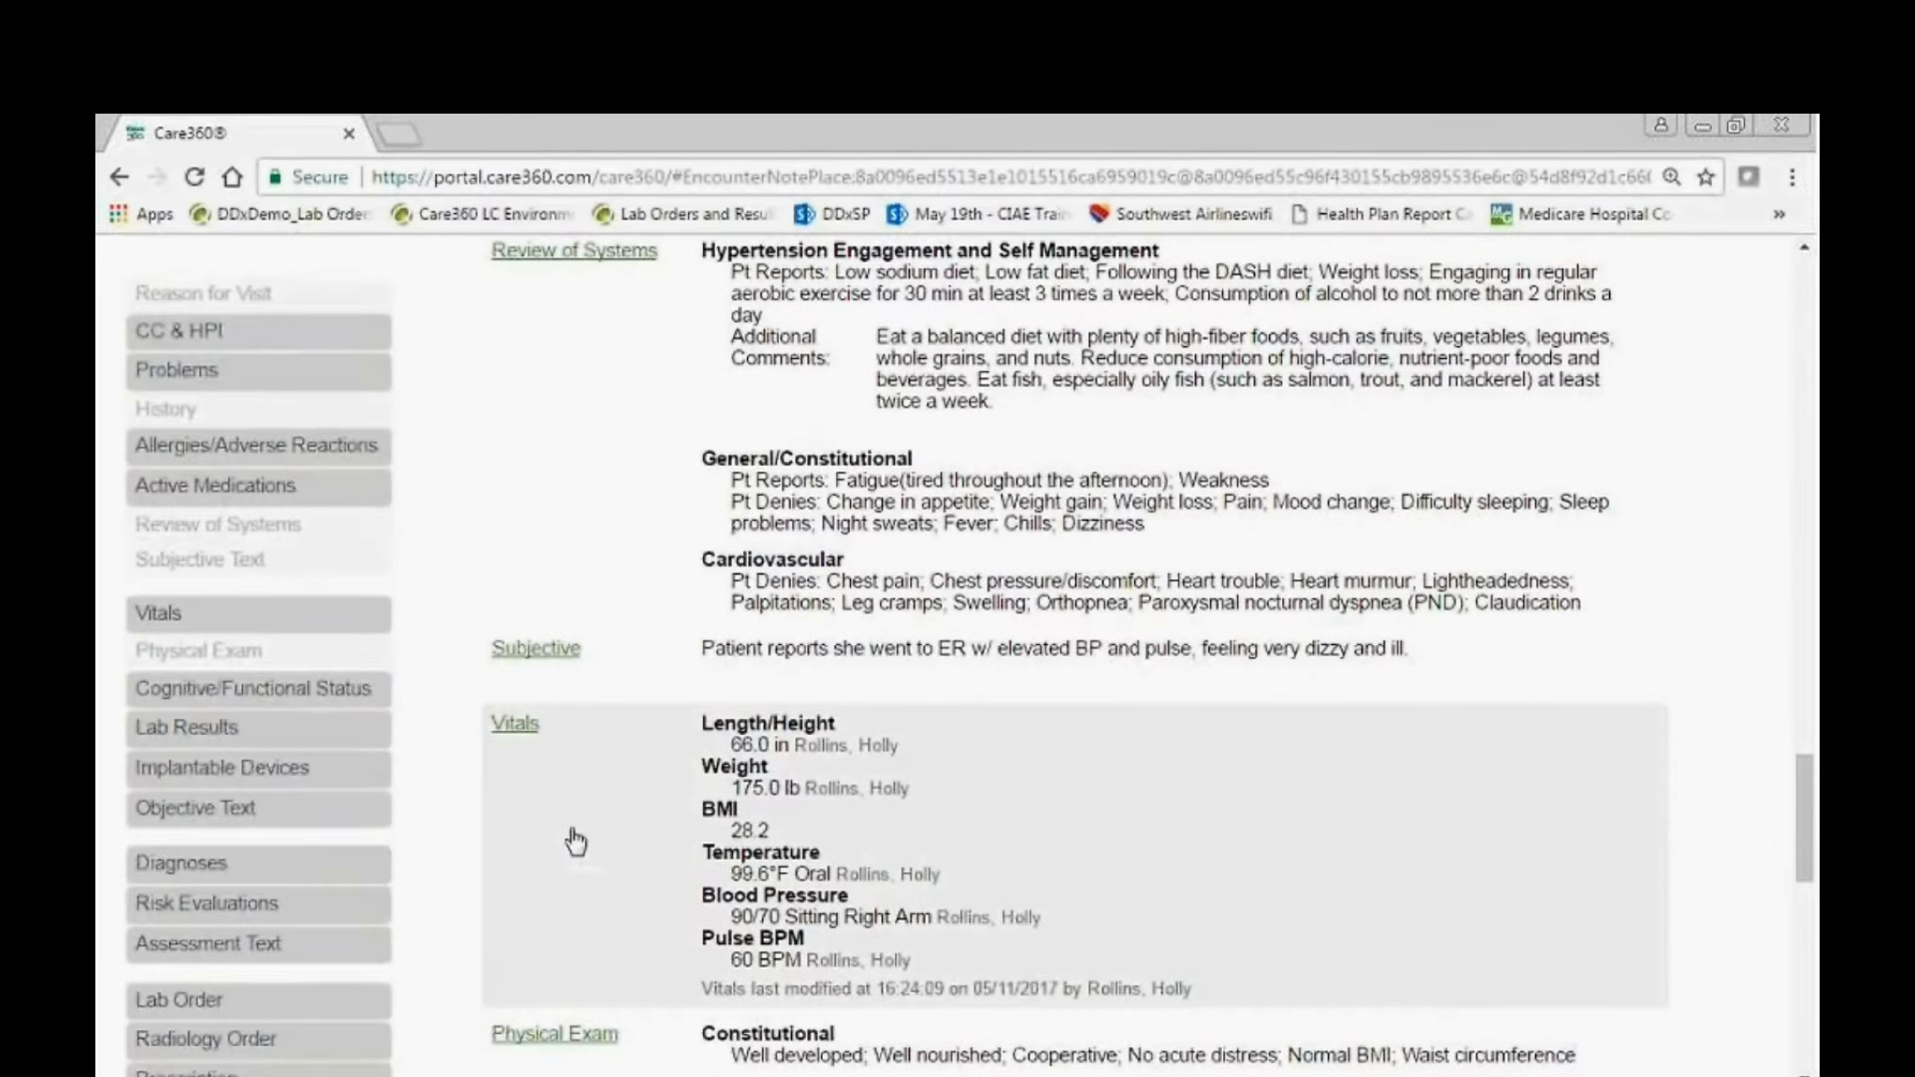
Open the note's Review of Systems for editing and review the Hypertension Engagement and Self Management answers.
{"action": "scroll", "coordinate": [598, 541], "scroll_direction": "up", "scroll_amount": 3}
{"action": "left_click", "coordinate": [597, 523]}
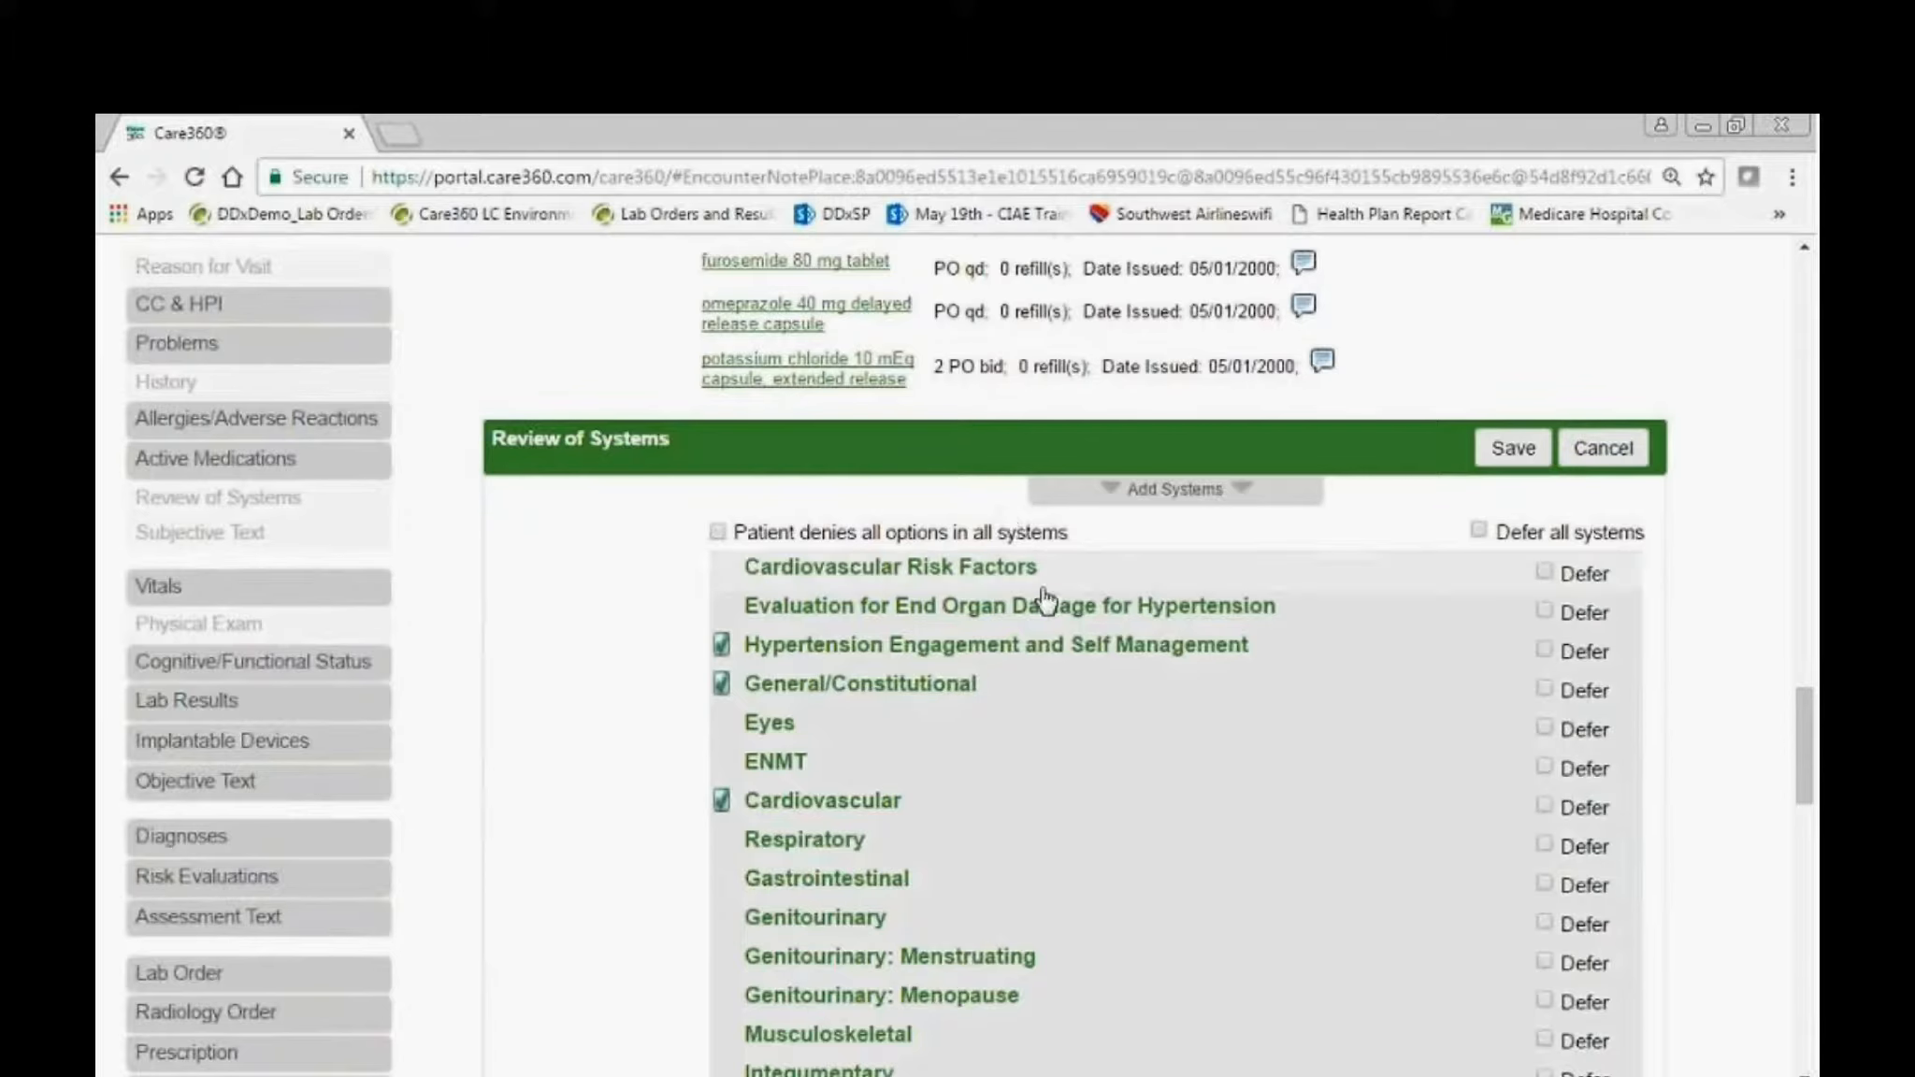
{"action": "left_click", "coordinate": [1014, 655]}
{"action": "scroll", "coordinate": [877, 643], "scroll_direction": "up", "scroll_amount": 2}
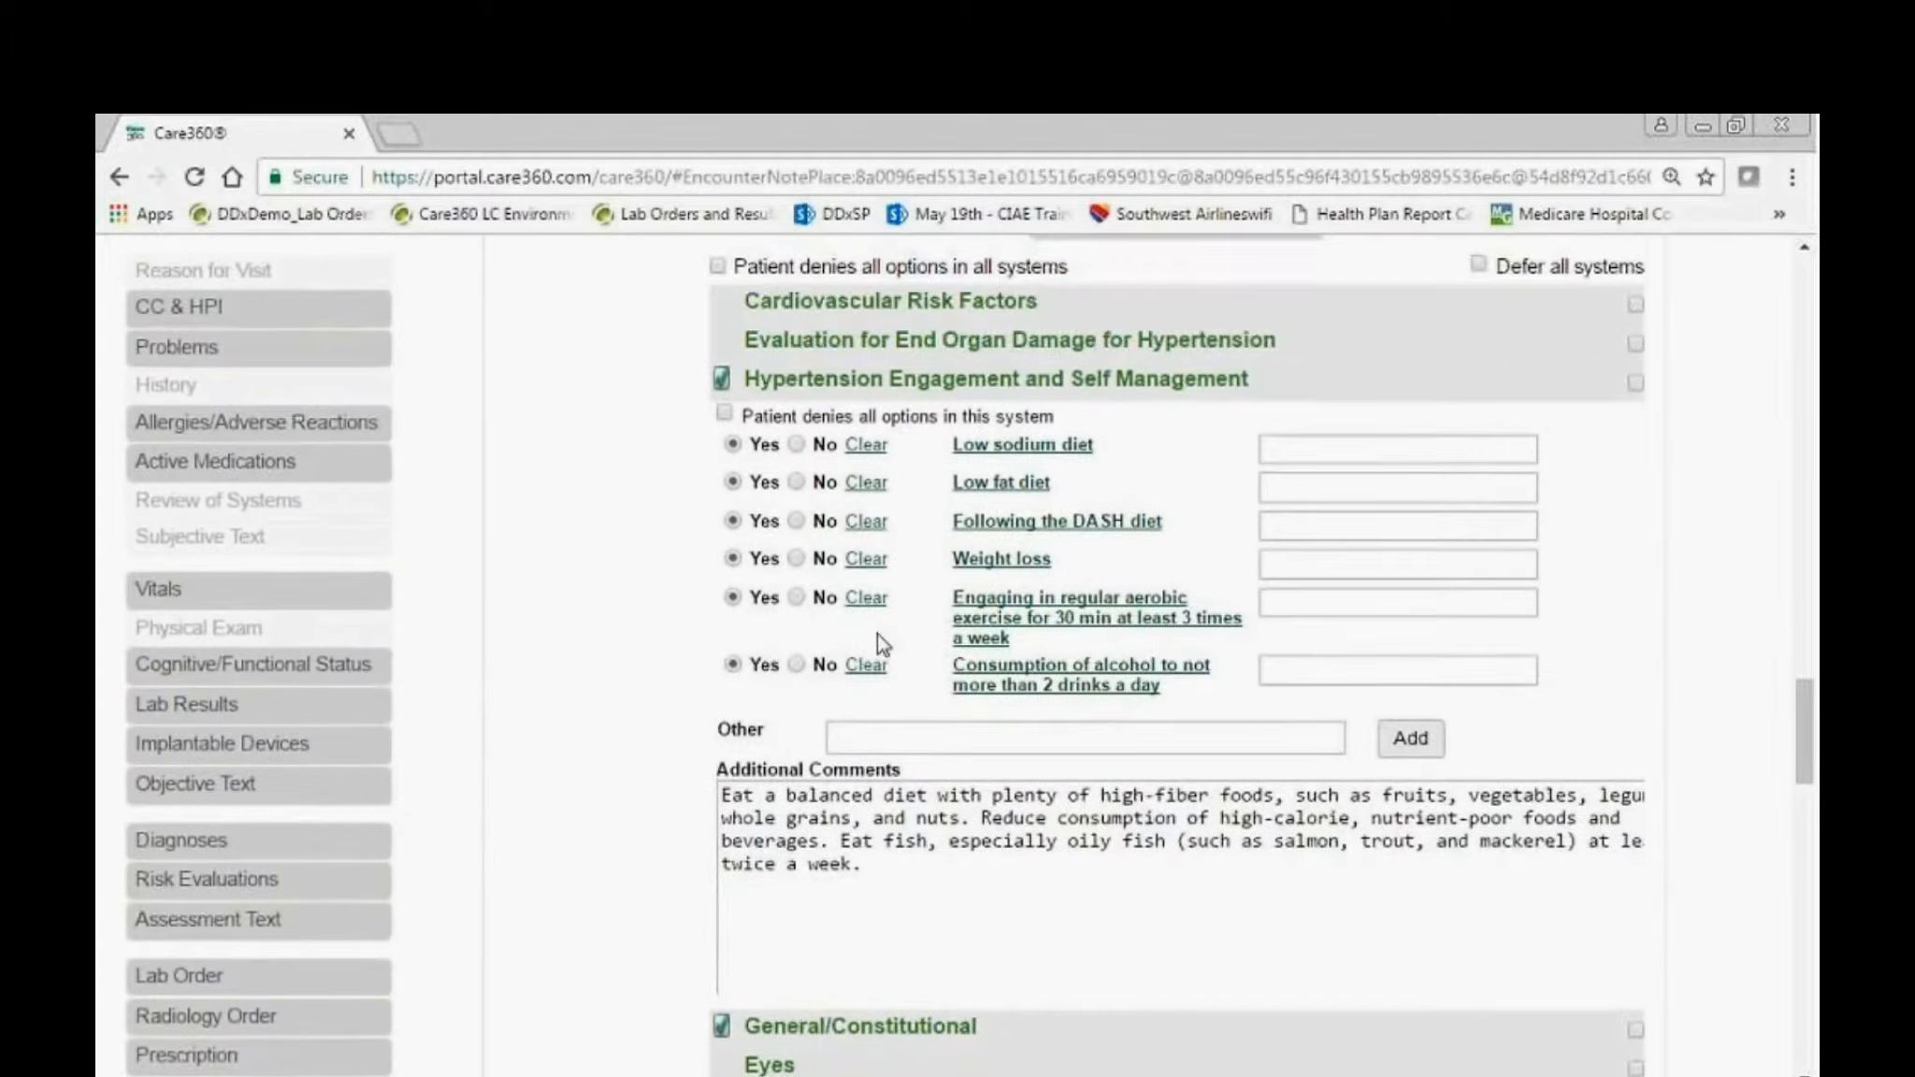
{"action": "scroll", "coordinate": [877, 633], "scroll_direction": "up", "scroll_amount": 2}
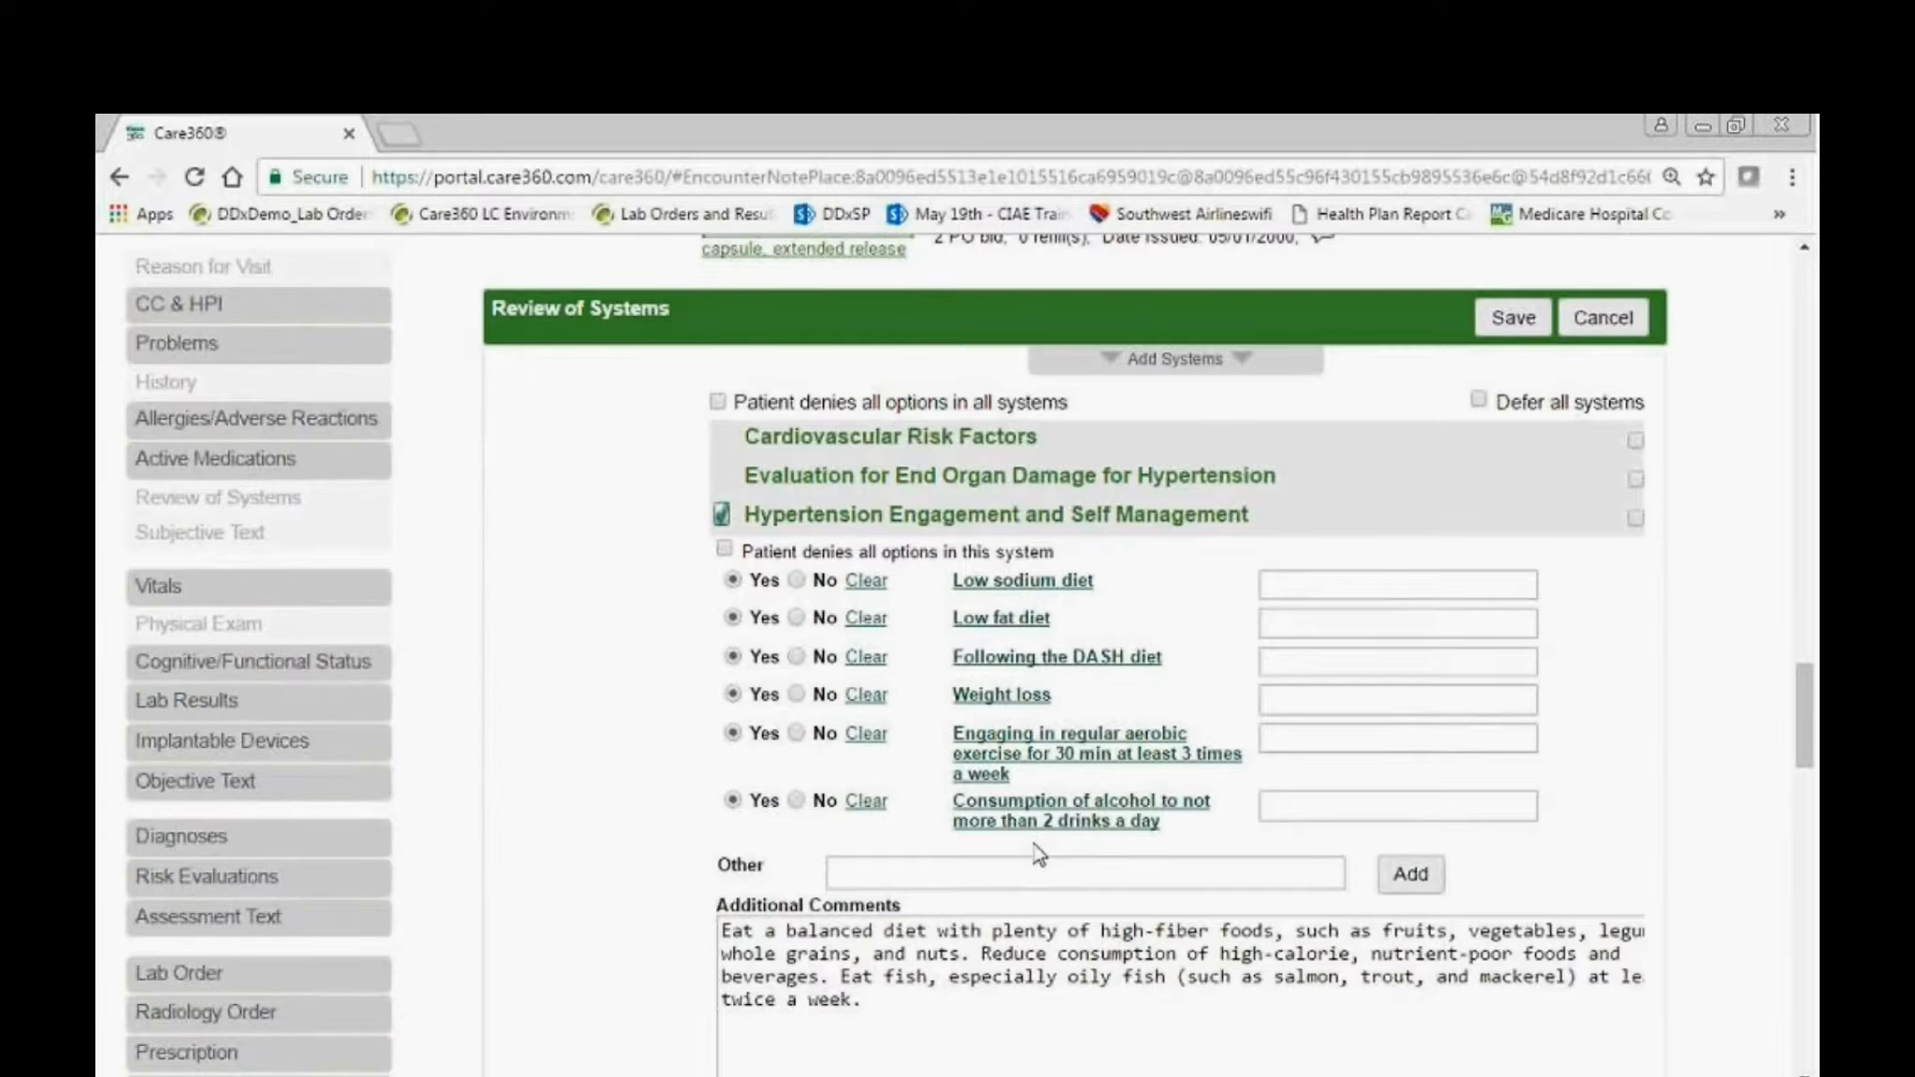
{"action": "scroll", "coordinate": [1038, 855], "scroll_direction": "down", "scroll_amount": 1}
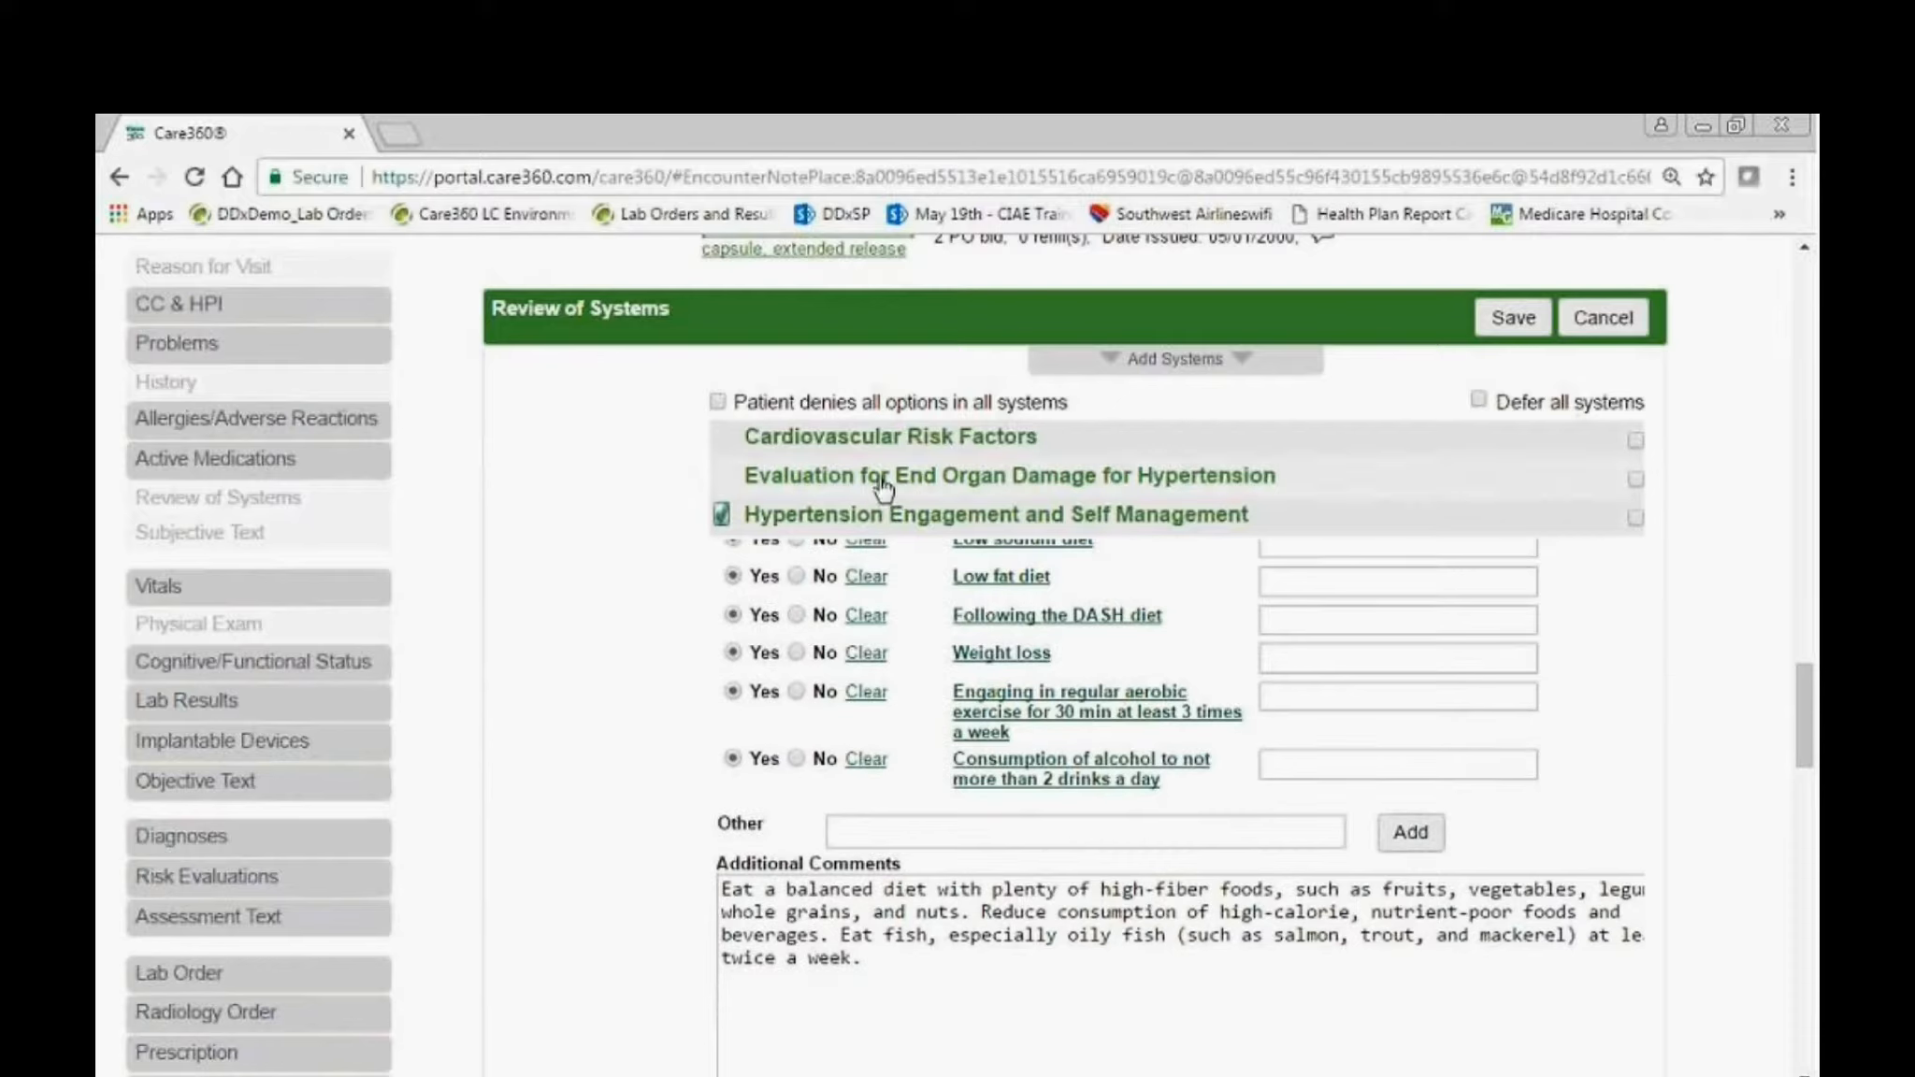
{"action": "left_click_drag", "start_coordinate": [874, 523], "coordinate": [967, 524]}
{"action": "scroll", "coordinate": [974, 514], "scroll_direction": "down", "scroll_amount": 3}
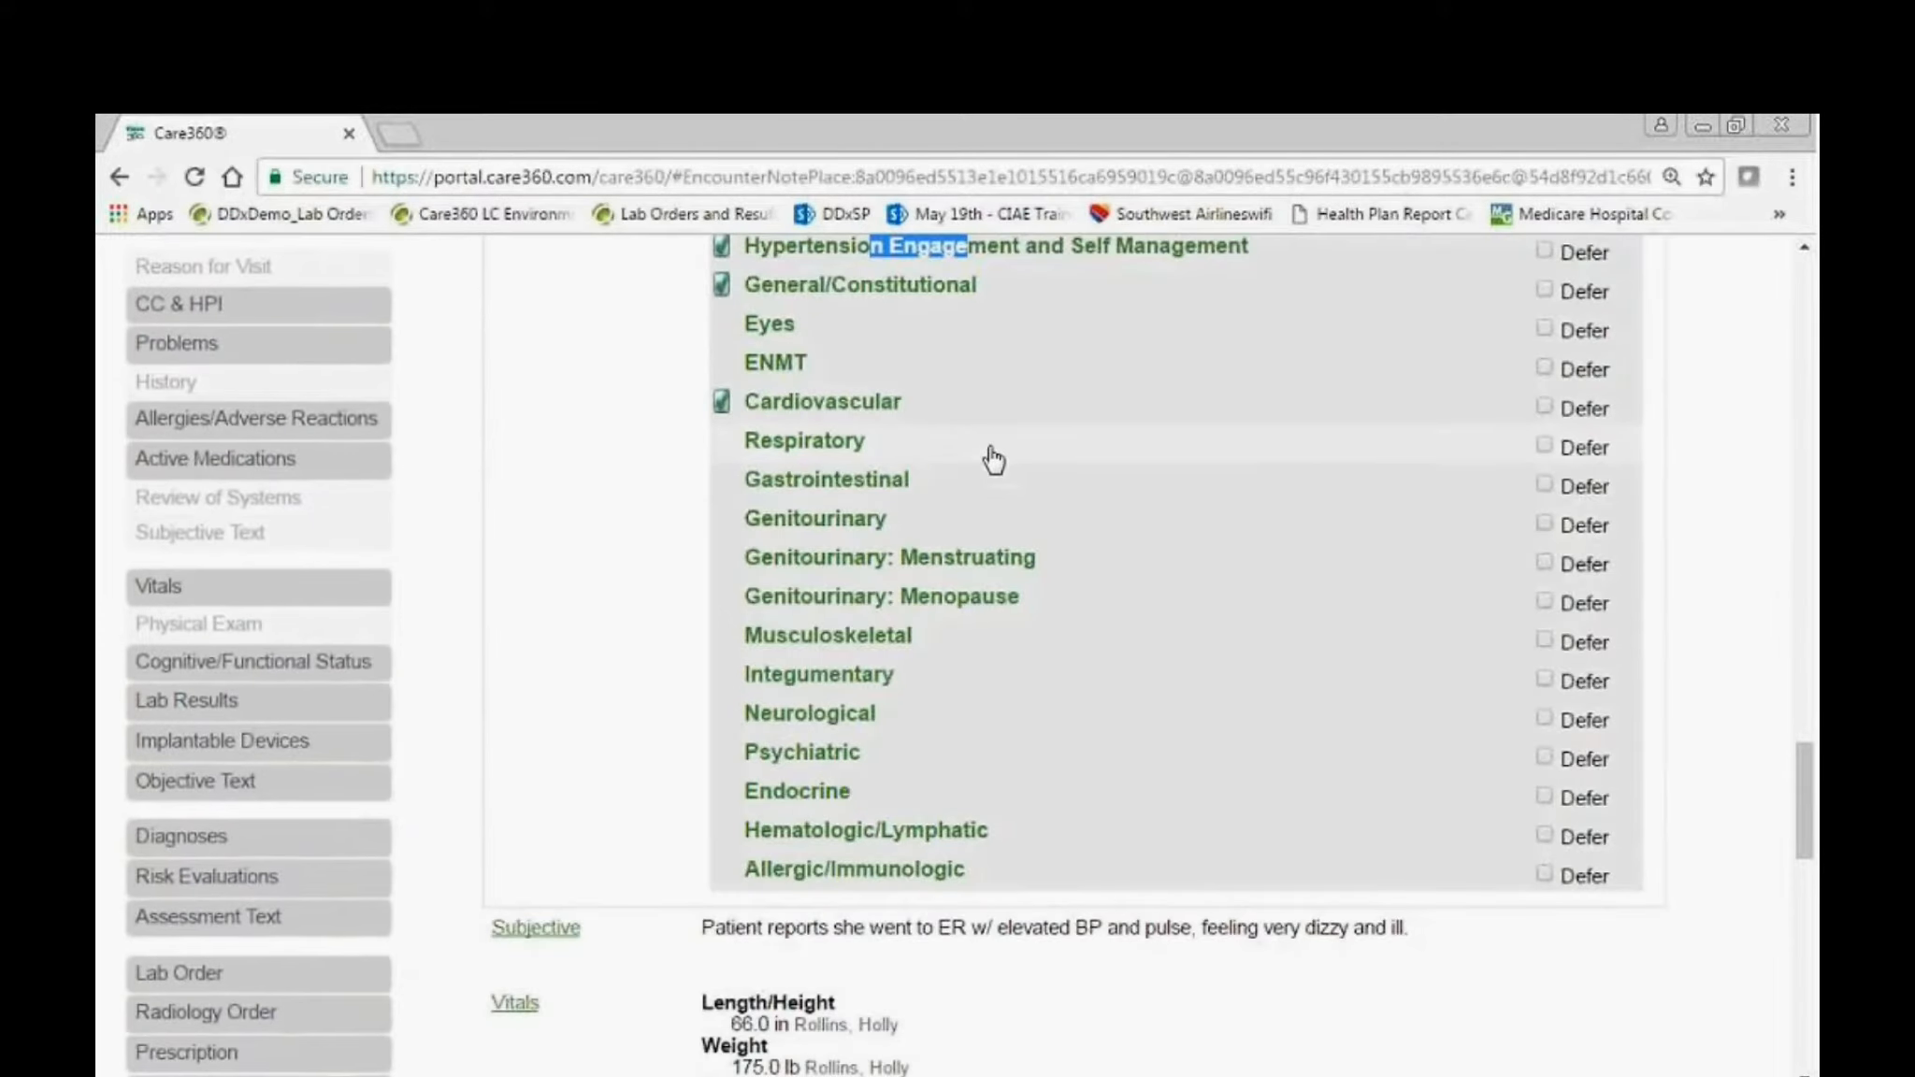
Add the comment "2lb weight gain" to Weight gain in the General/Constitutional system.
{"action": "scroll", "coordinate": [991, 454], "scroll_direction": "up", "scroll_amount": 1}
{"action": "left_click", "coordinate": [802, 420]}
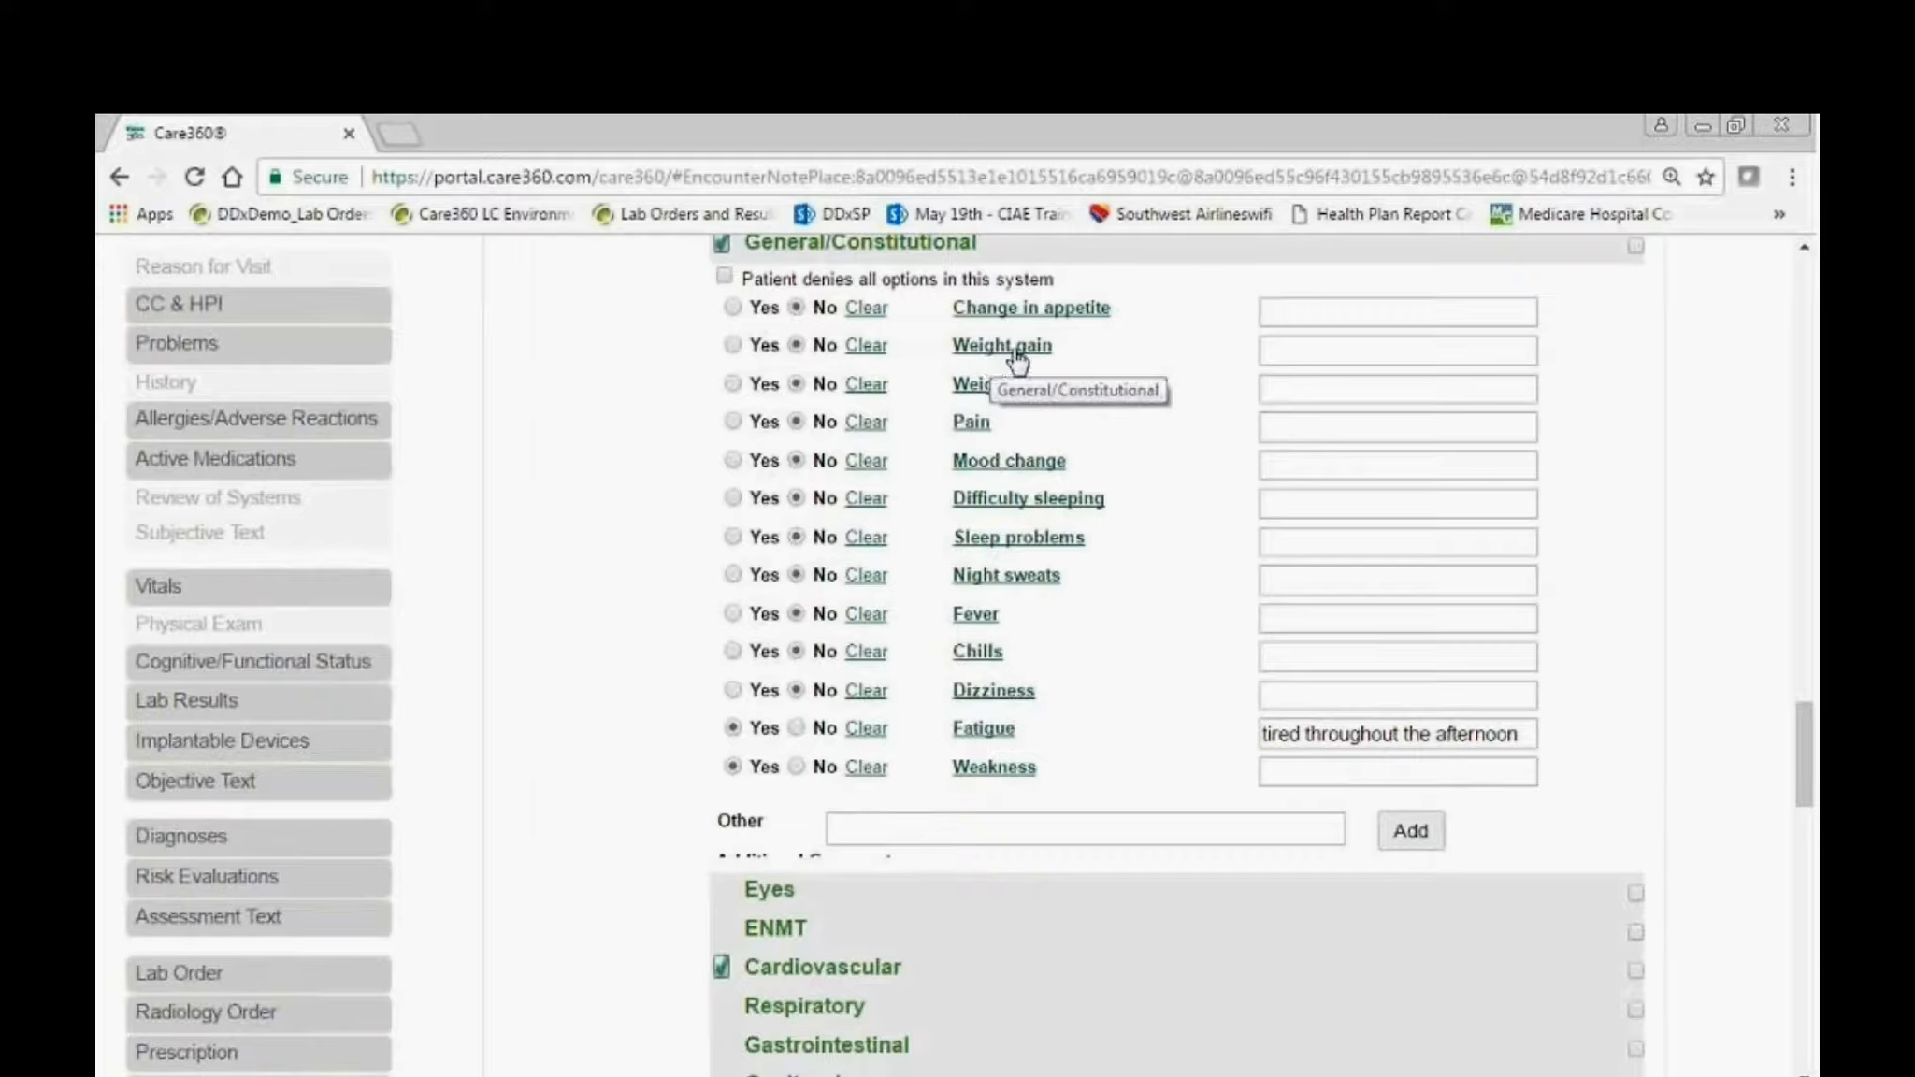
{"action": "left_click", "coordinate": [1282, 358]}
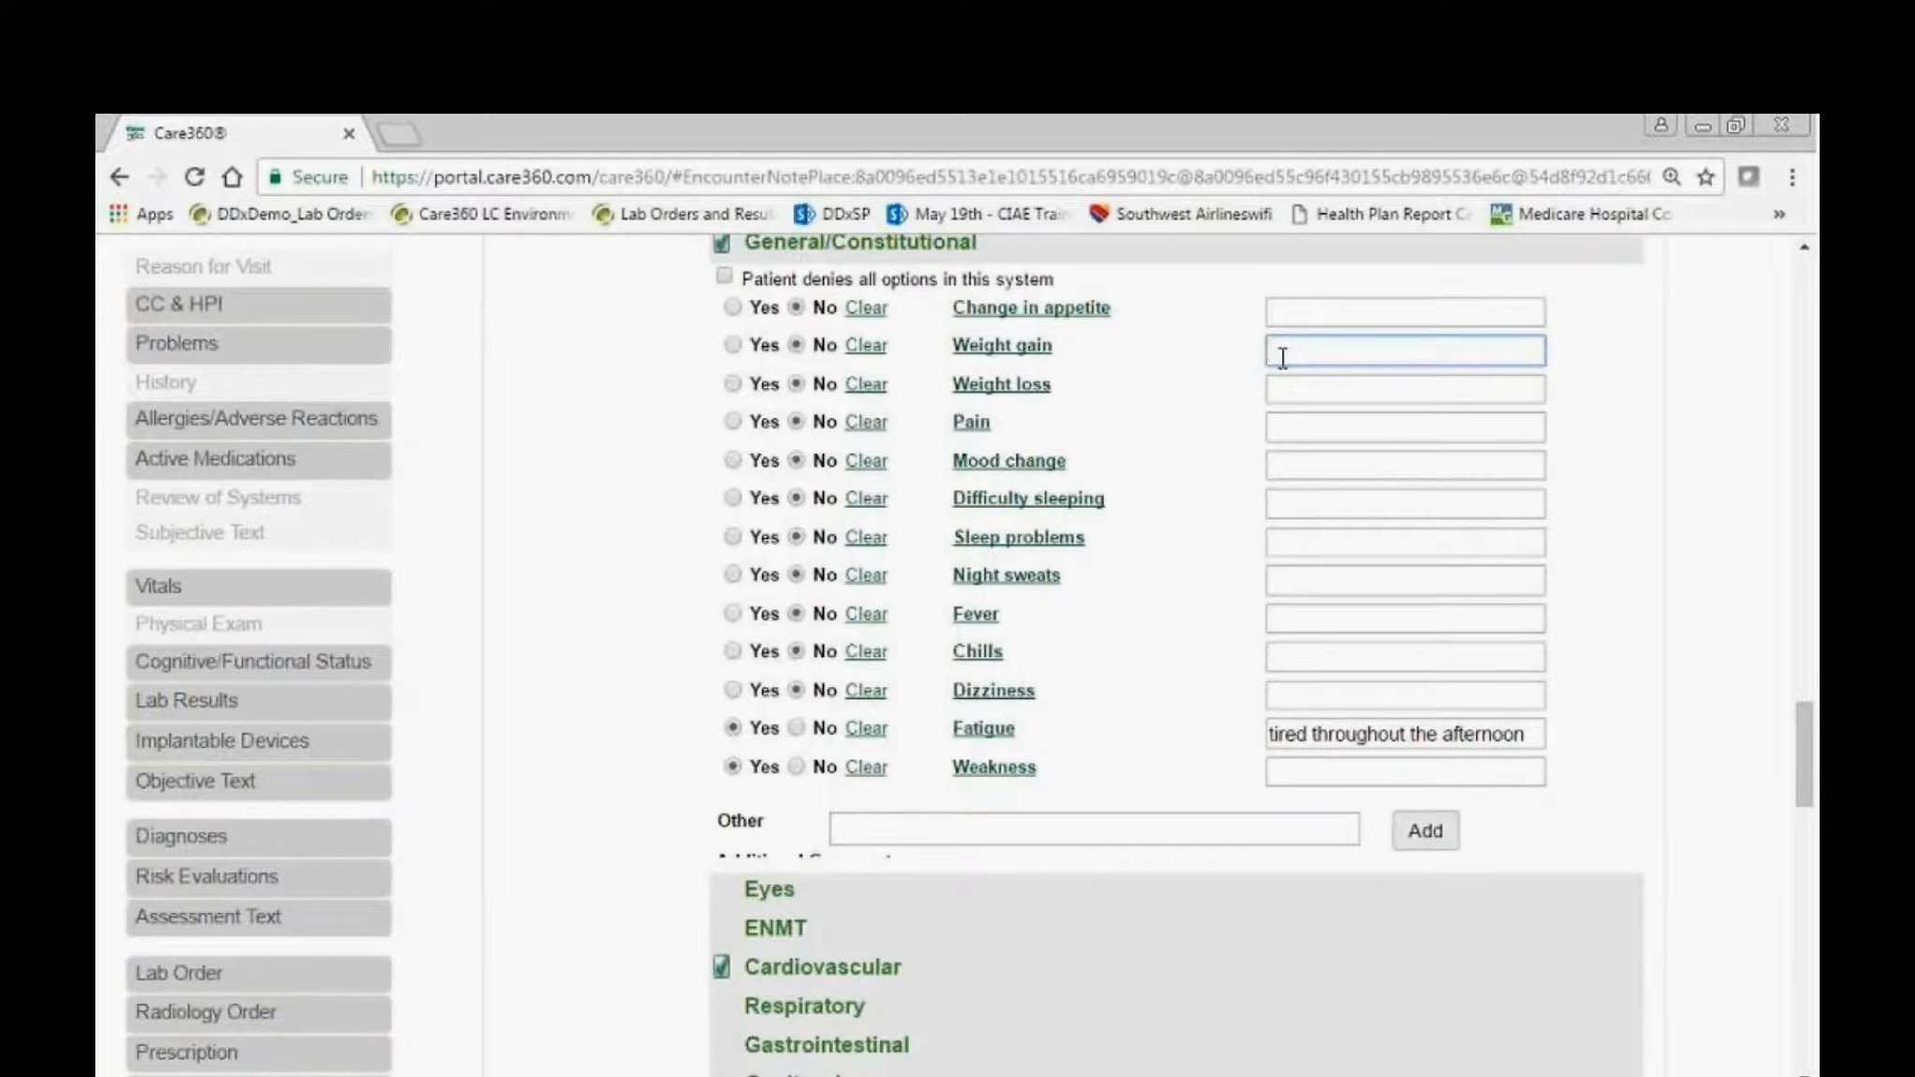
{"action": "type", "text": "2lb weight gain"}
{"action": "key", "text": "Tab"}
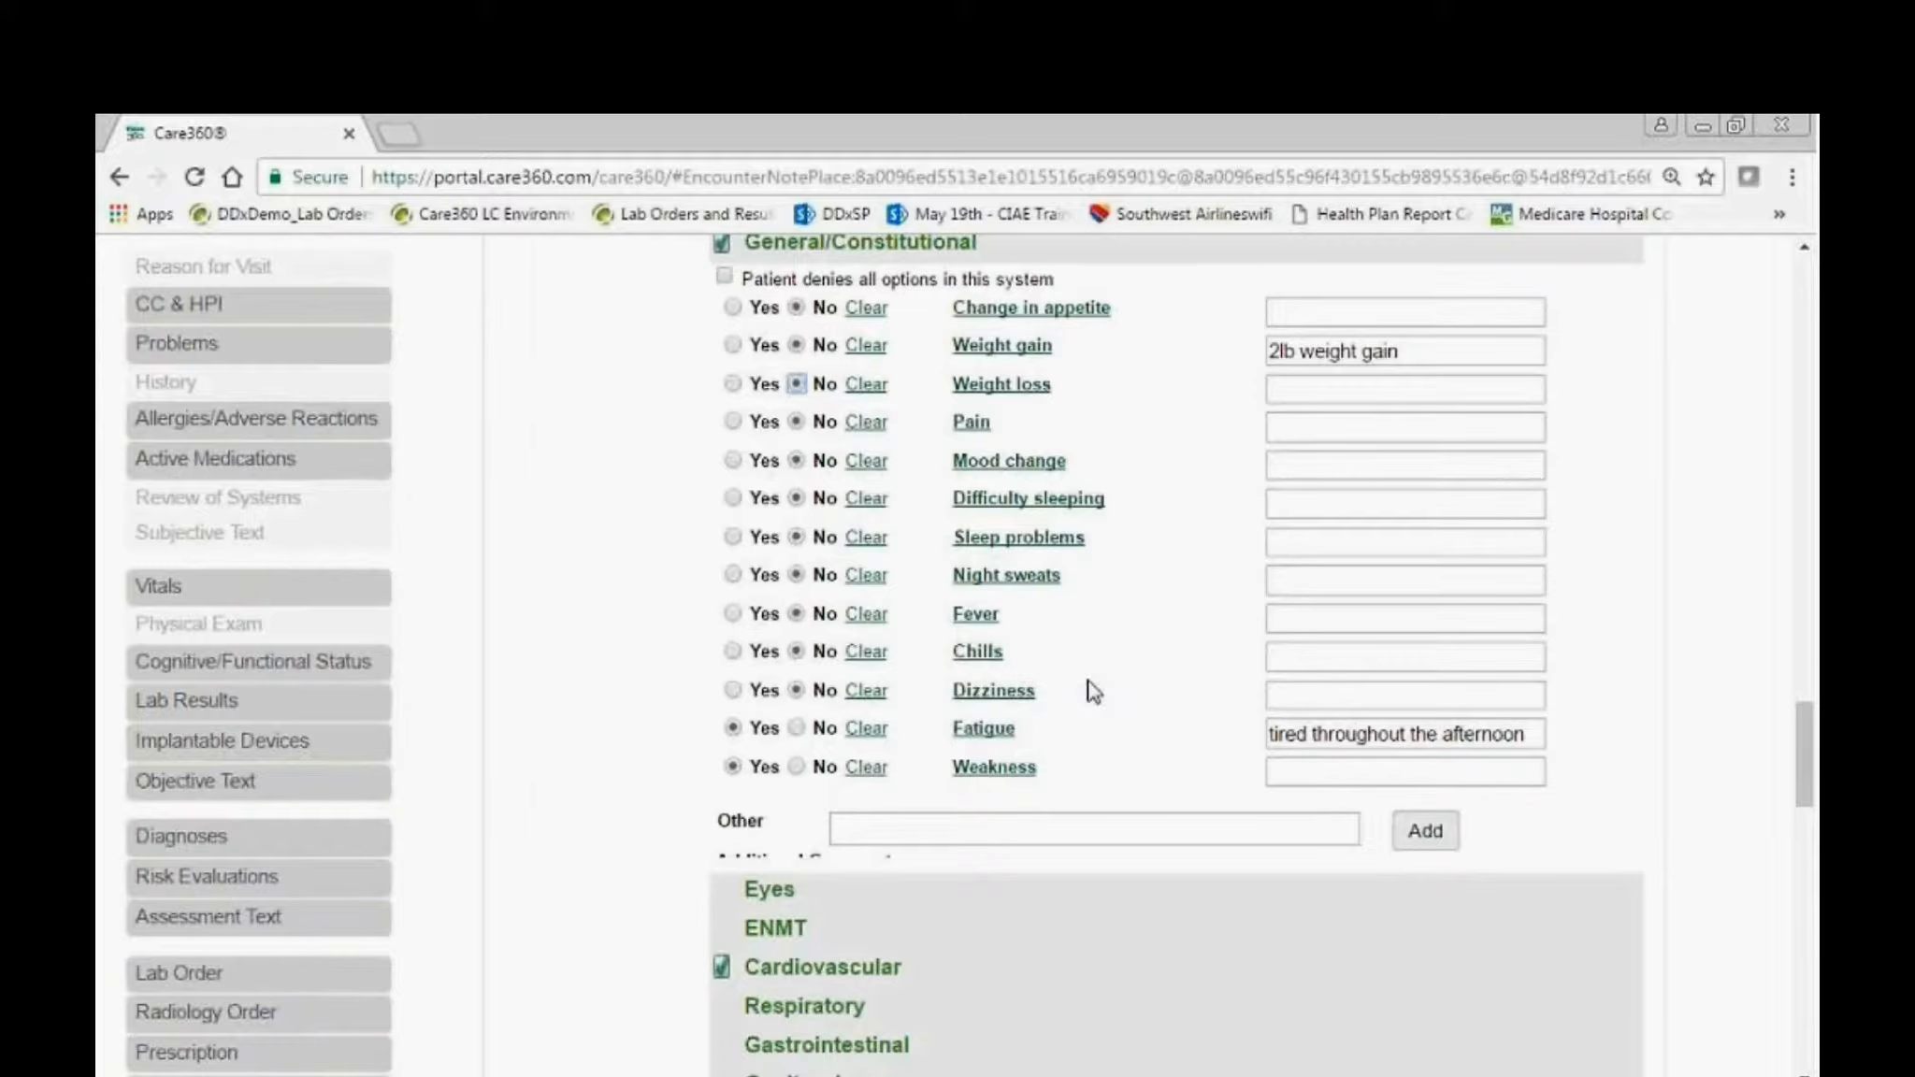
Add the comment "Swelling in lower extremities." to Swelling in the Cardiovascular system and save the Review of Systems.
{"action": "scroll", "coordinate": [1092, 689], "scroll_direction": "down", "scroll_amount": 1}
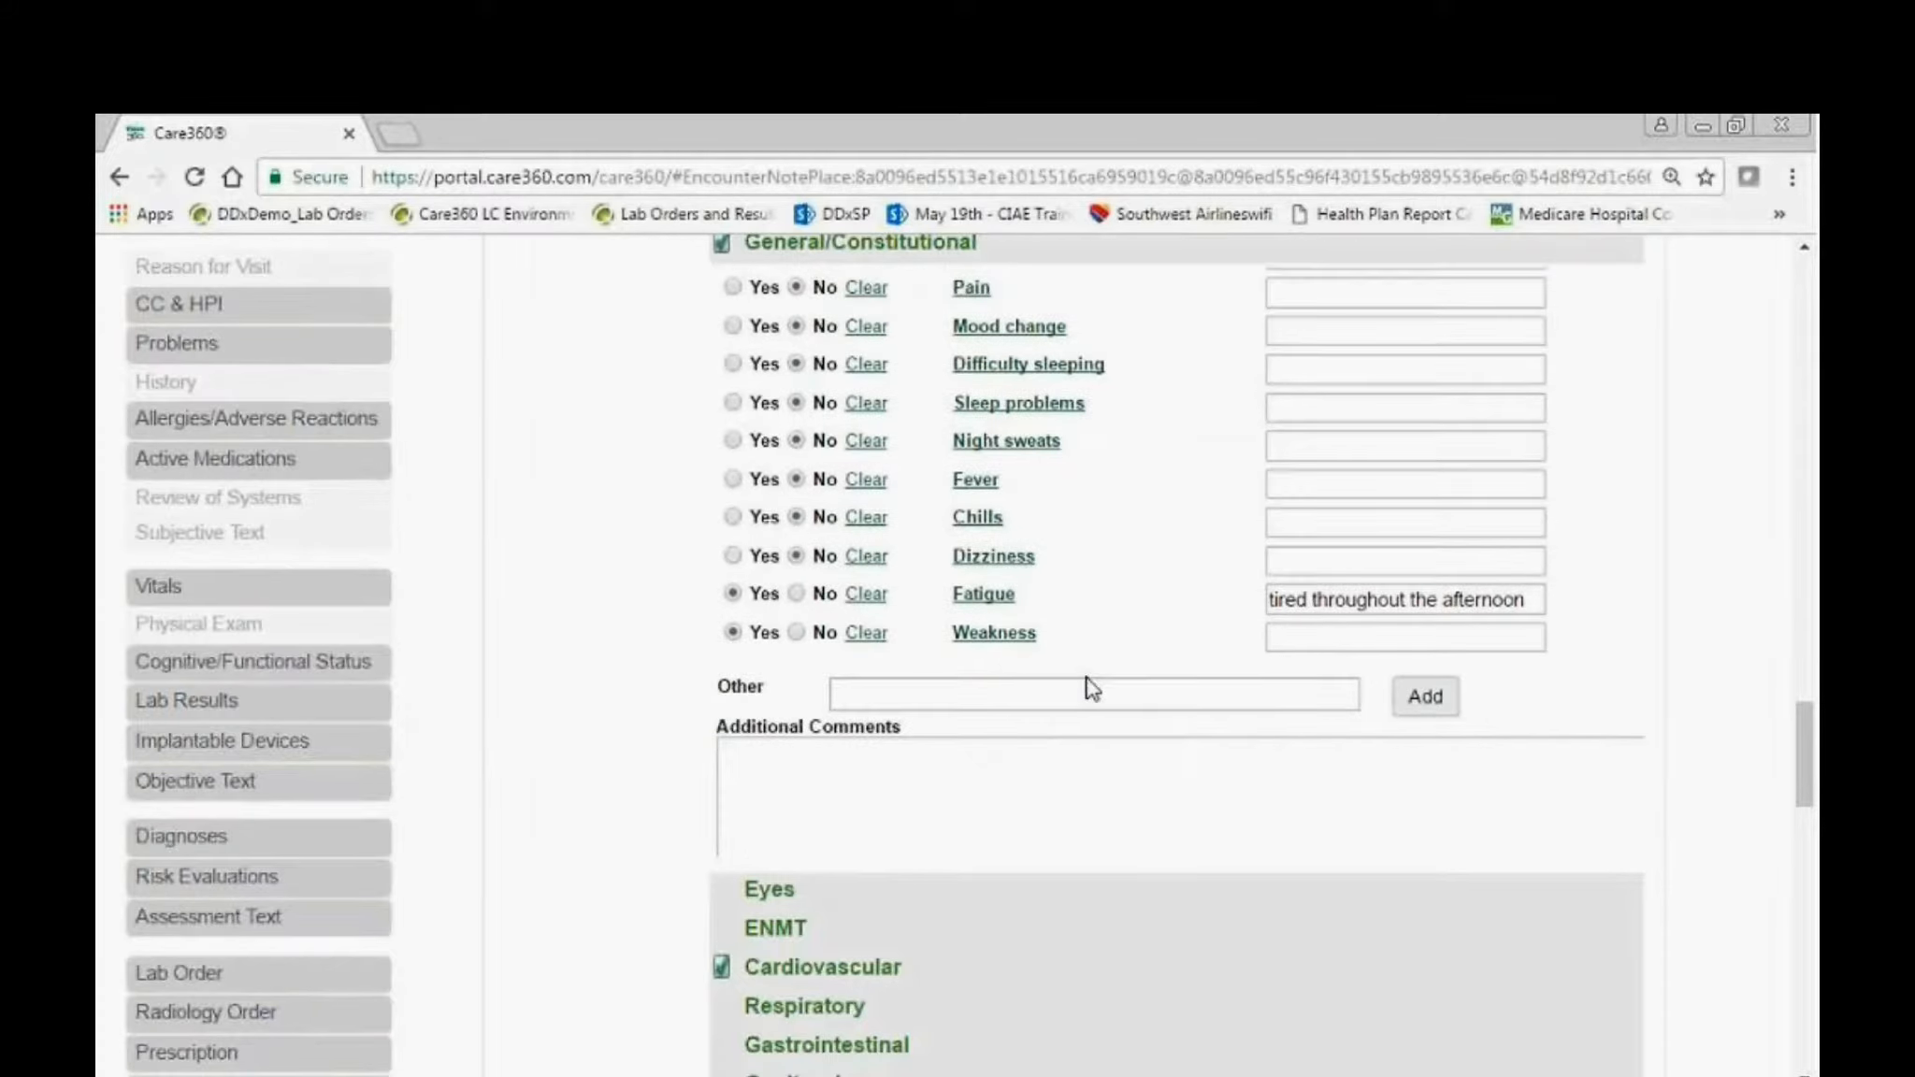
{"action": "scroll", "coordinate": [1079, 687], "scroll_direction": "up", "scroll_amount": 1}
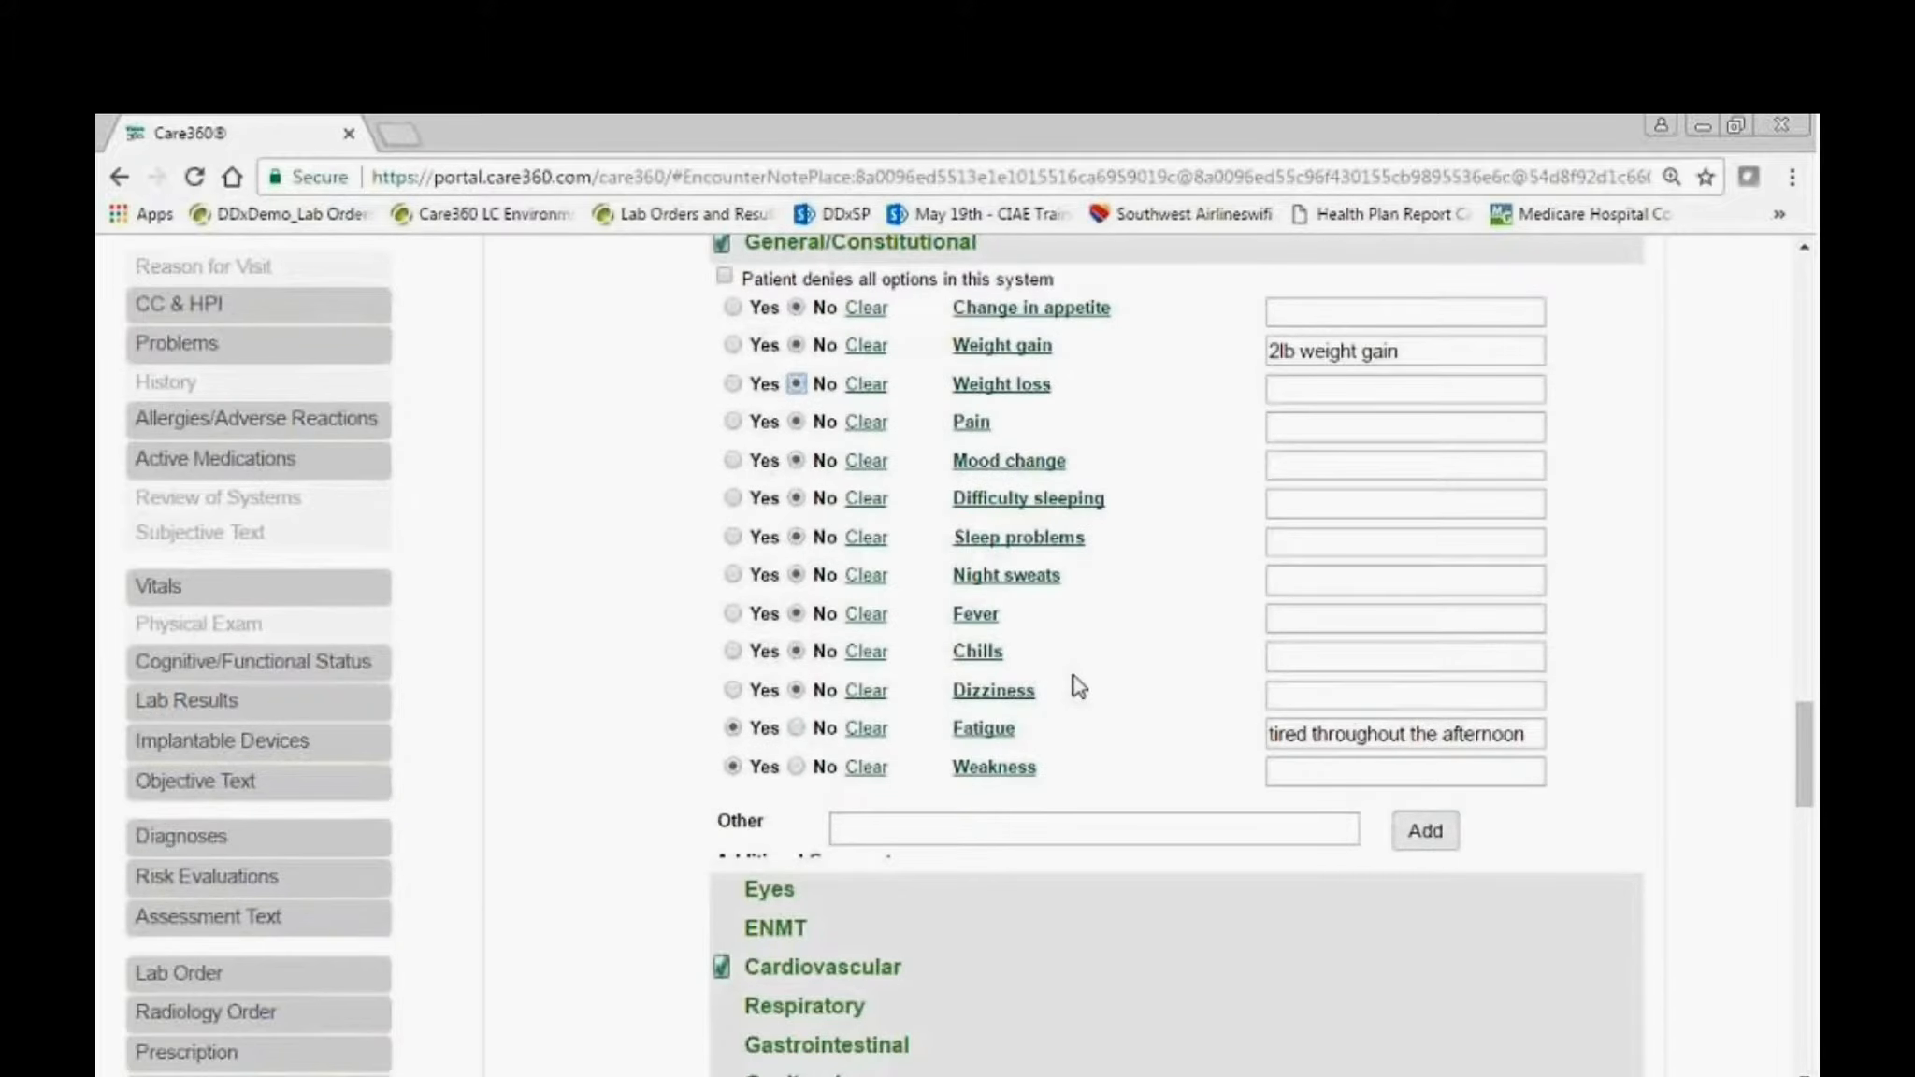
{"action": "scroll", "coordinate": [1217, 598], "scroll_direction": "down", "scroll_amount": 1}
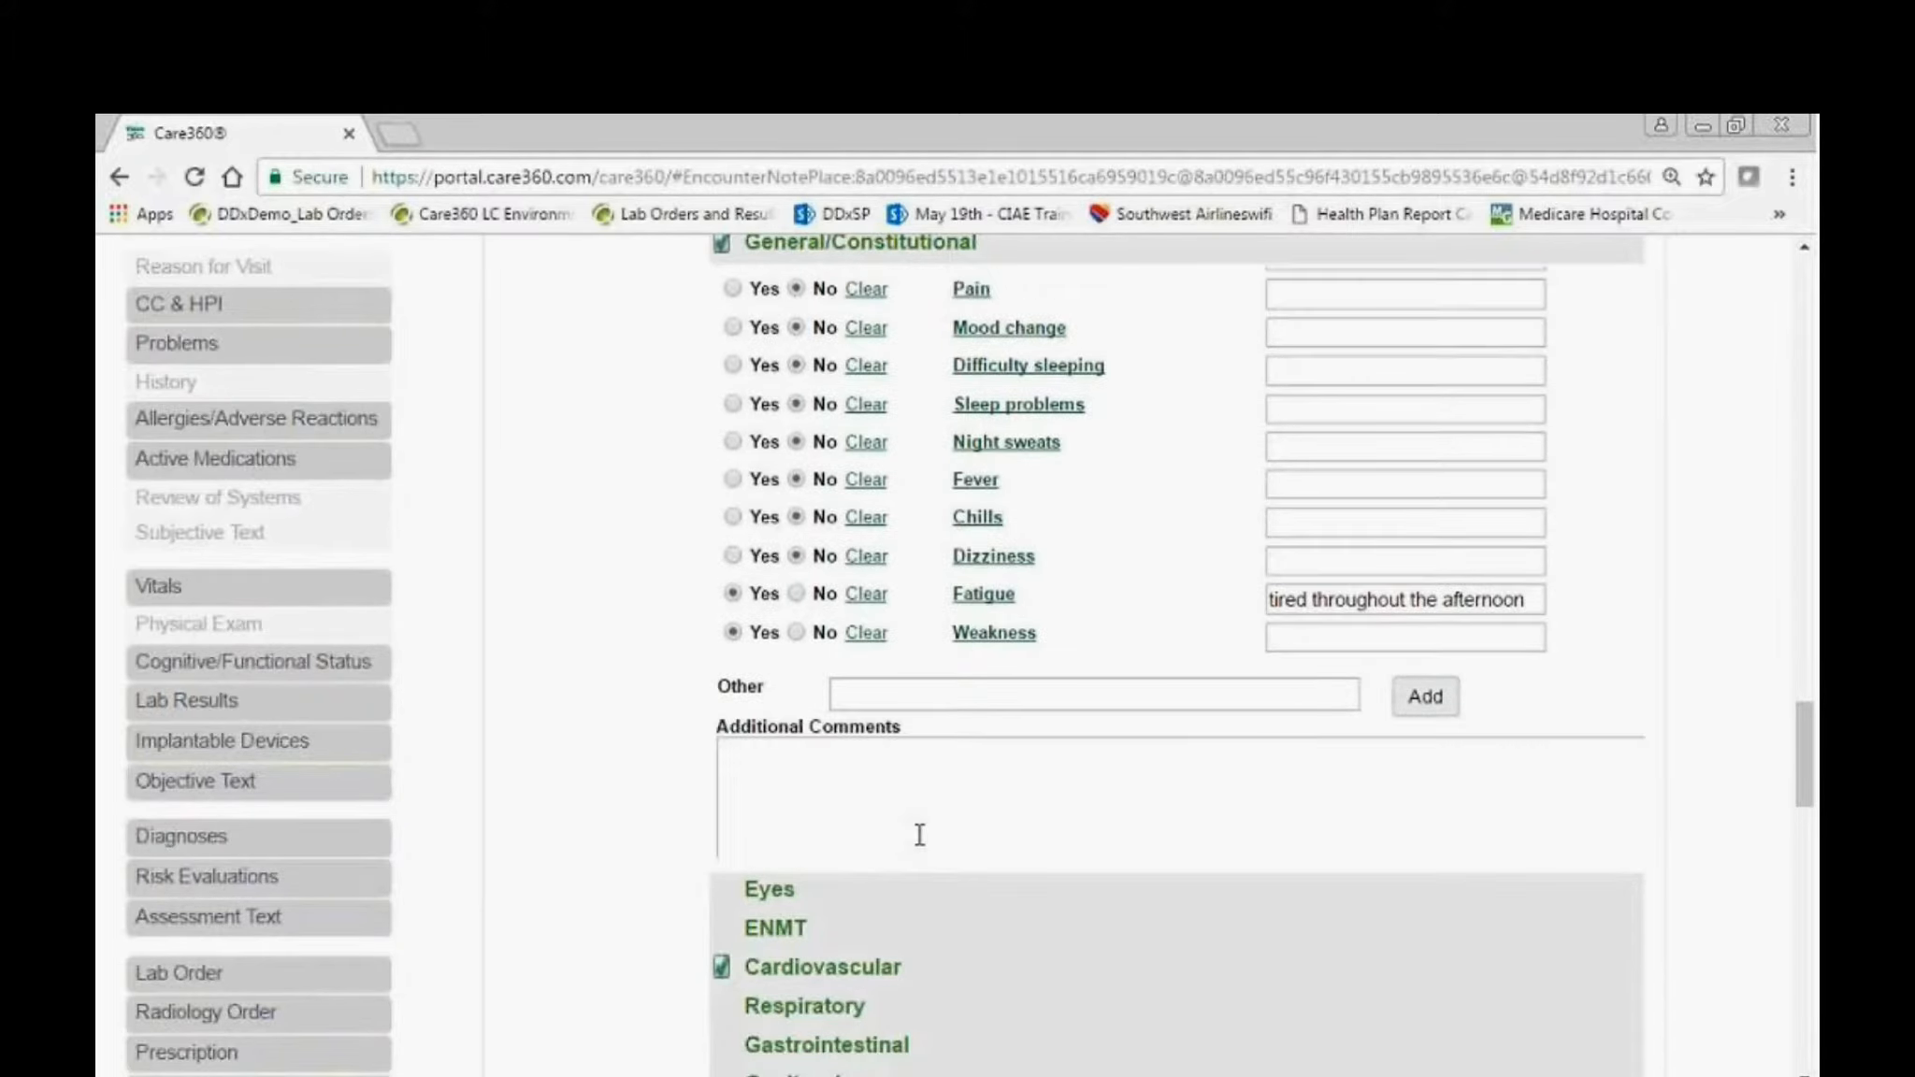
{"action": "left_click", "coordinate": [775, 974]}
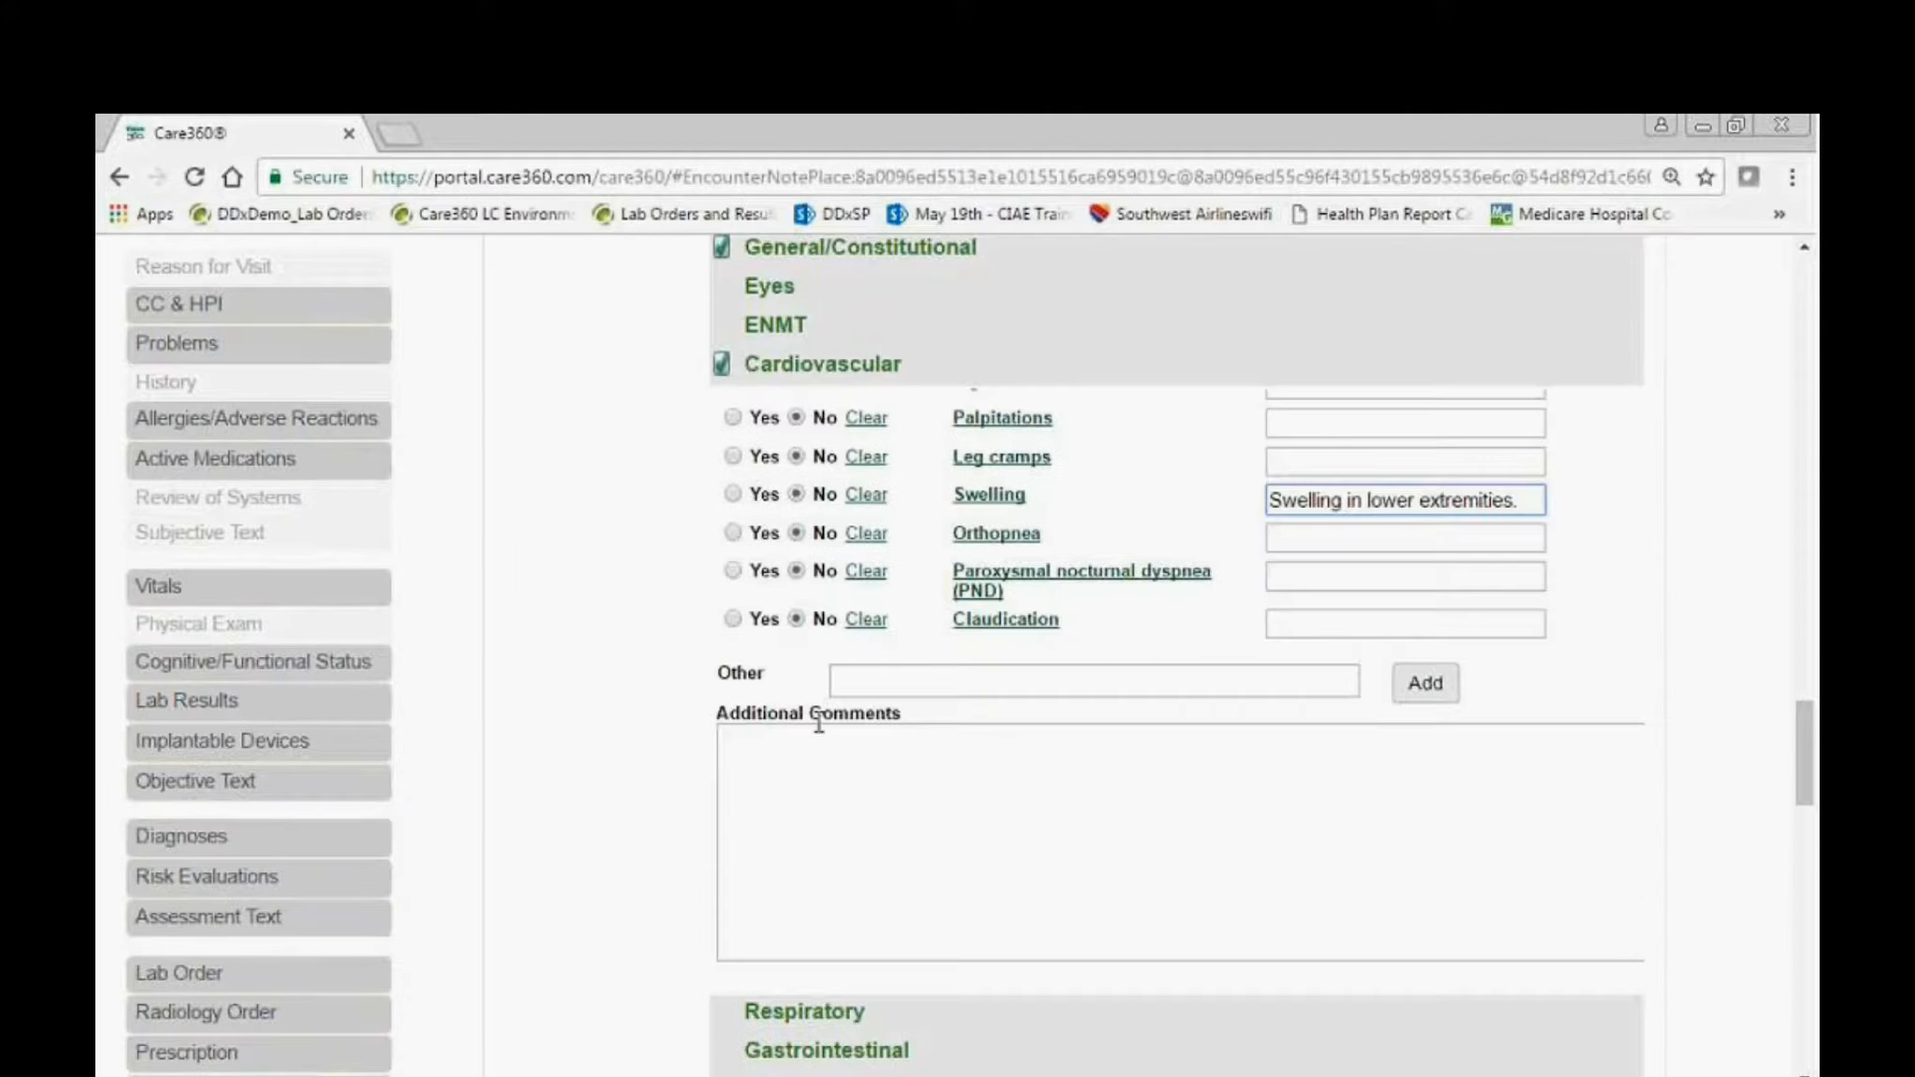
{"action": "scroll", "coordinate": [1345, 680], "scroll_direction": "up", "scroll_amount": 1}
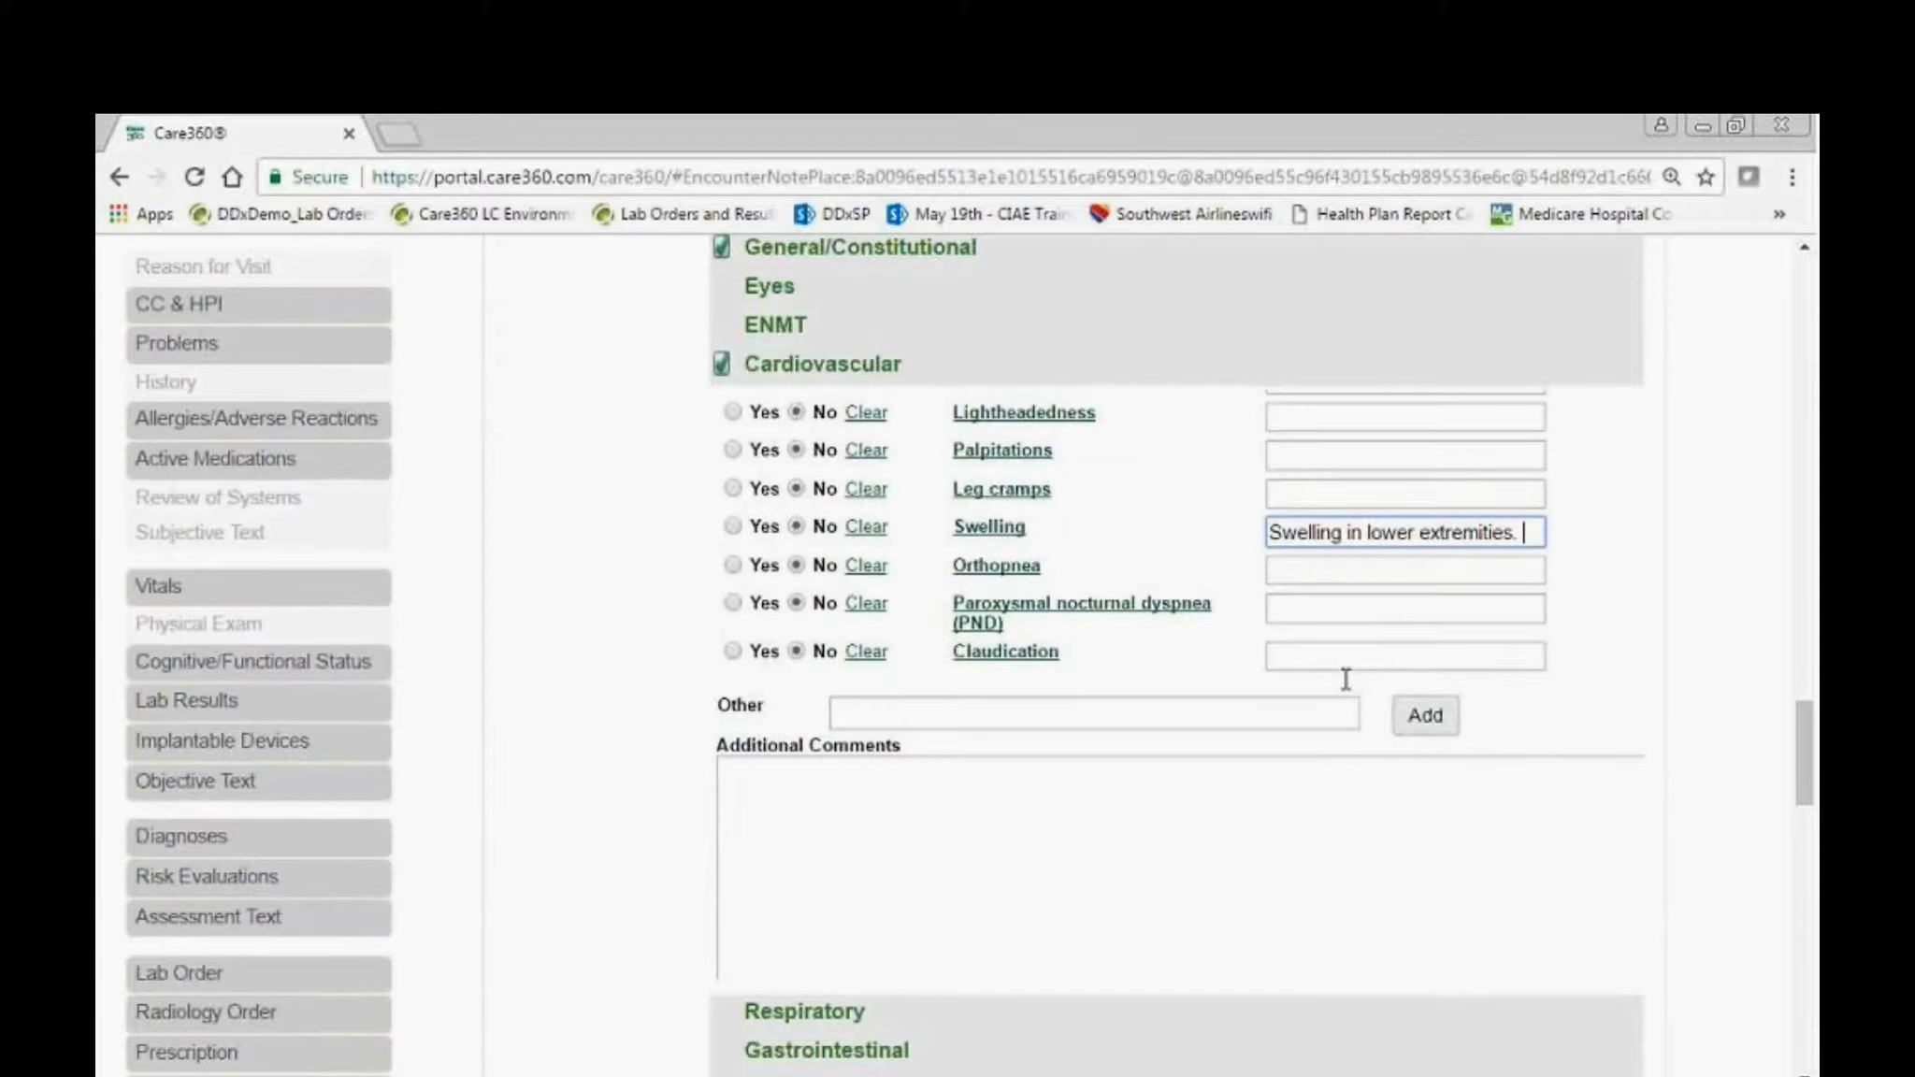
{"action": "scroll", "coordinate": [1345, 680], "scroll_direction": "up", "scroll_amount": 4}
{"action": "left_click", "coordinate": [1498, 411]}
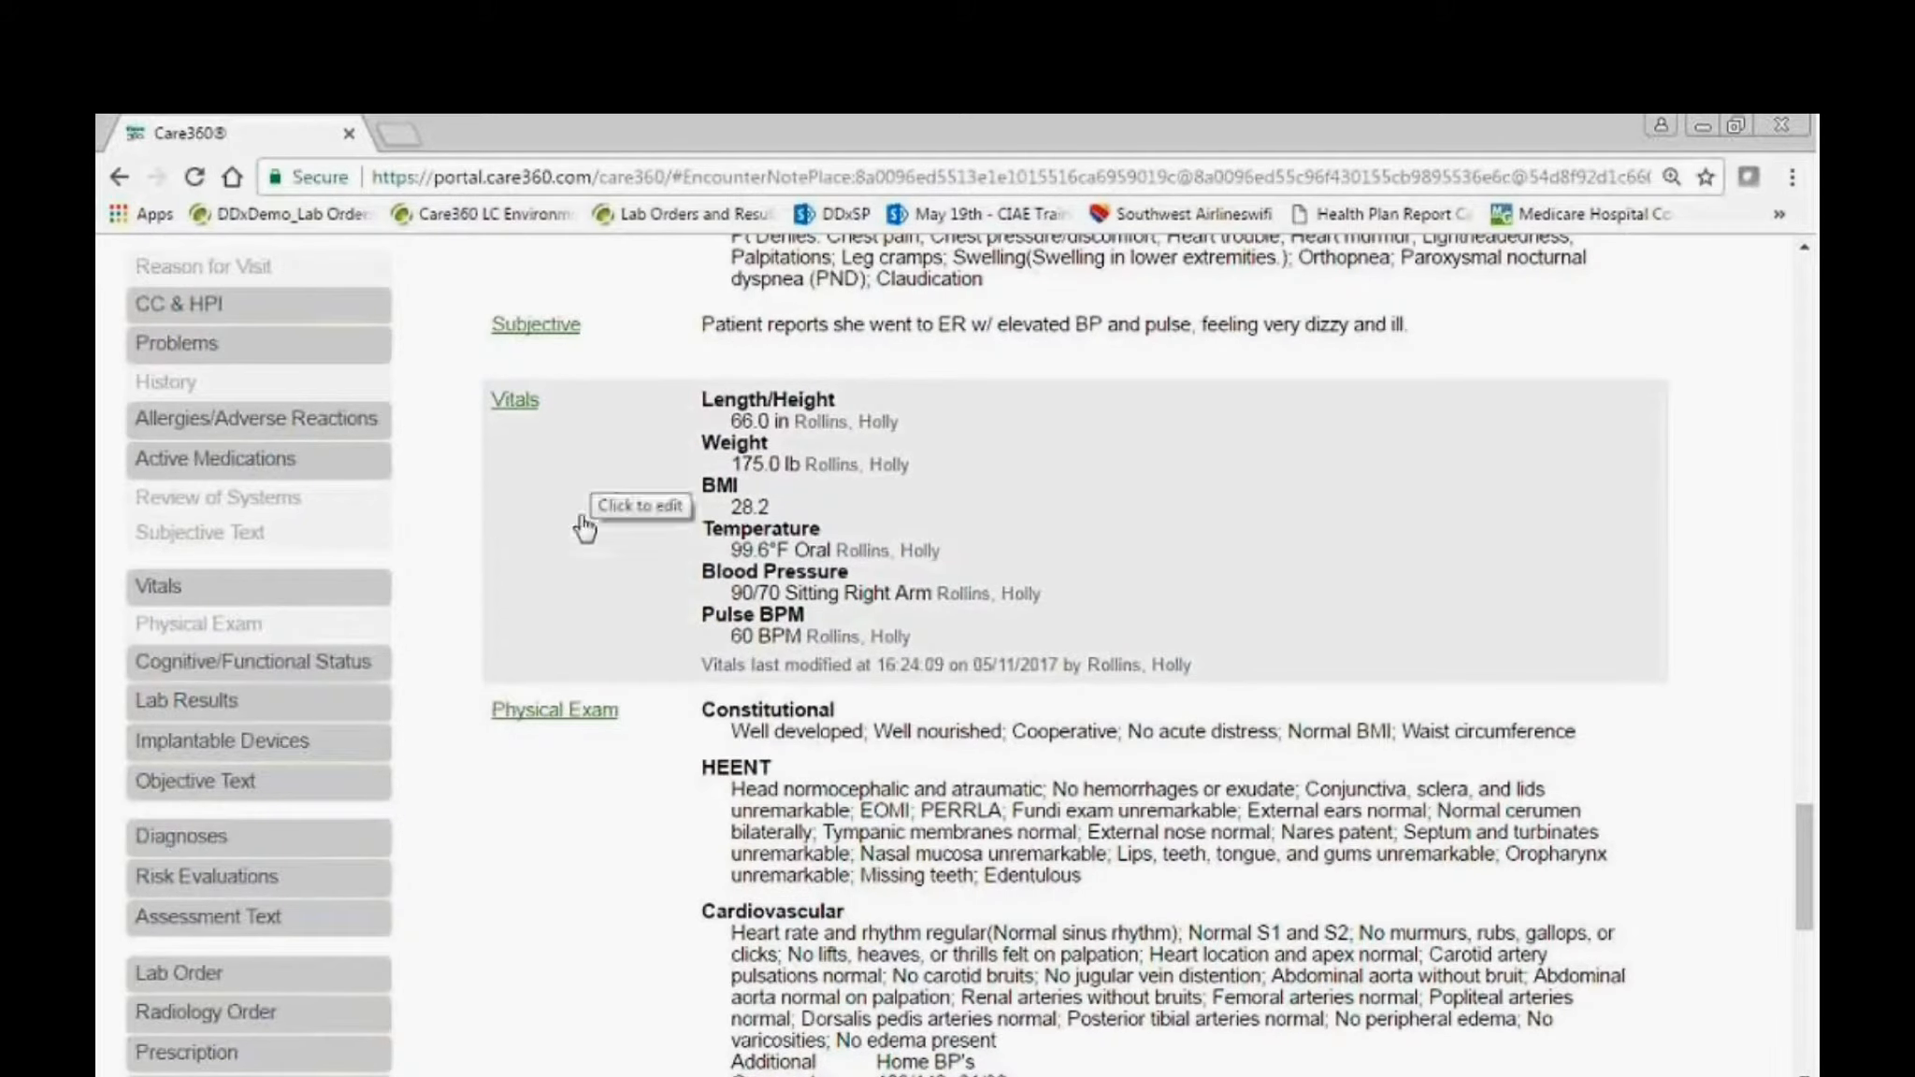
Open the note's Physical Exam and review the Constitutional, HEENT and Cardiovascular findings.
{"action": "left_click", "coordinate": [600, 729]}
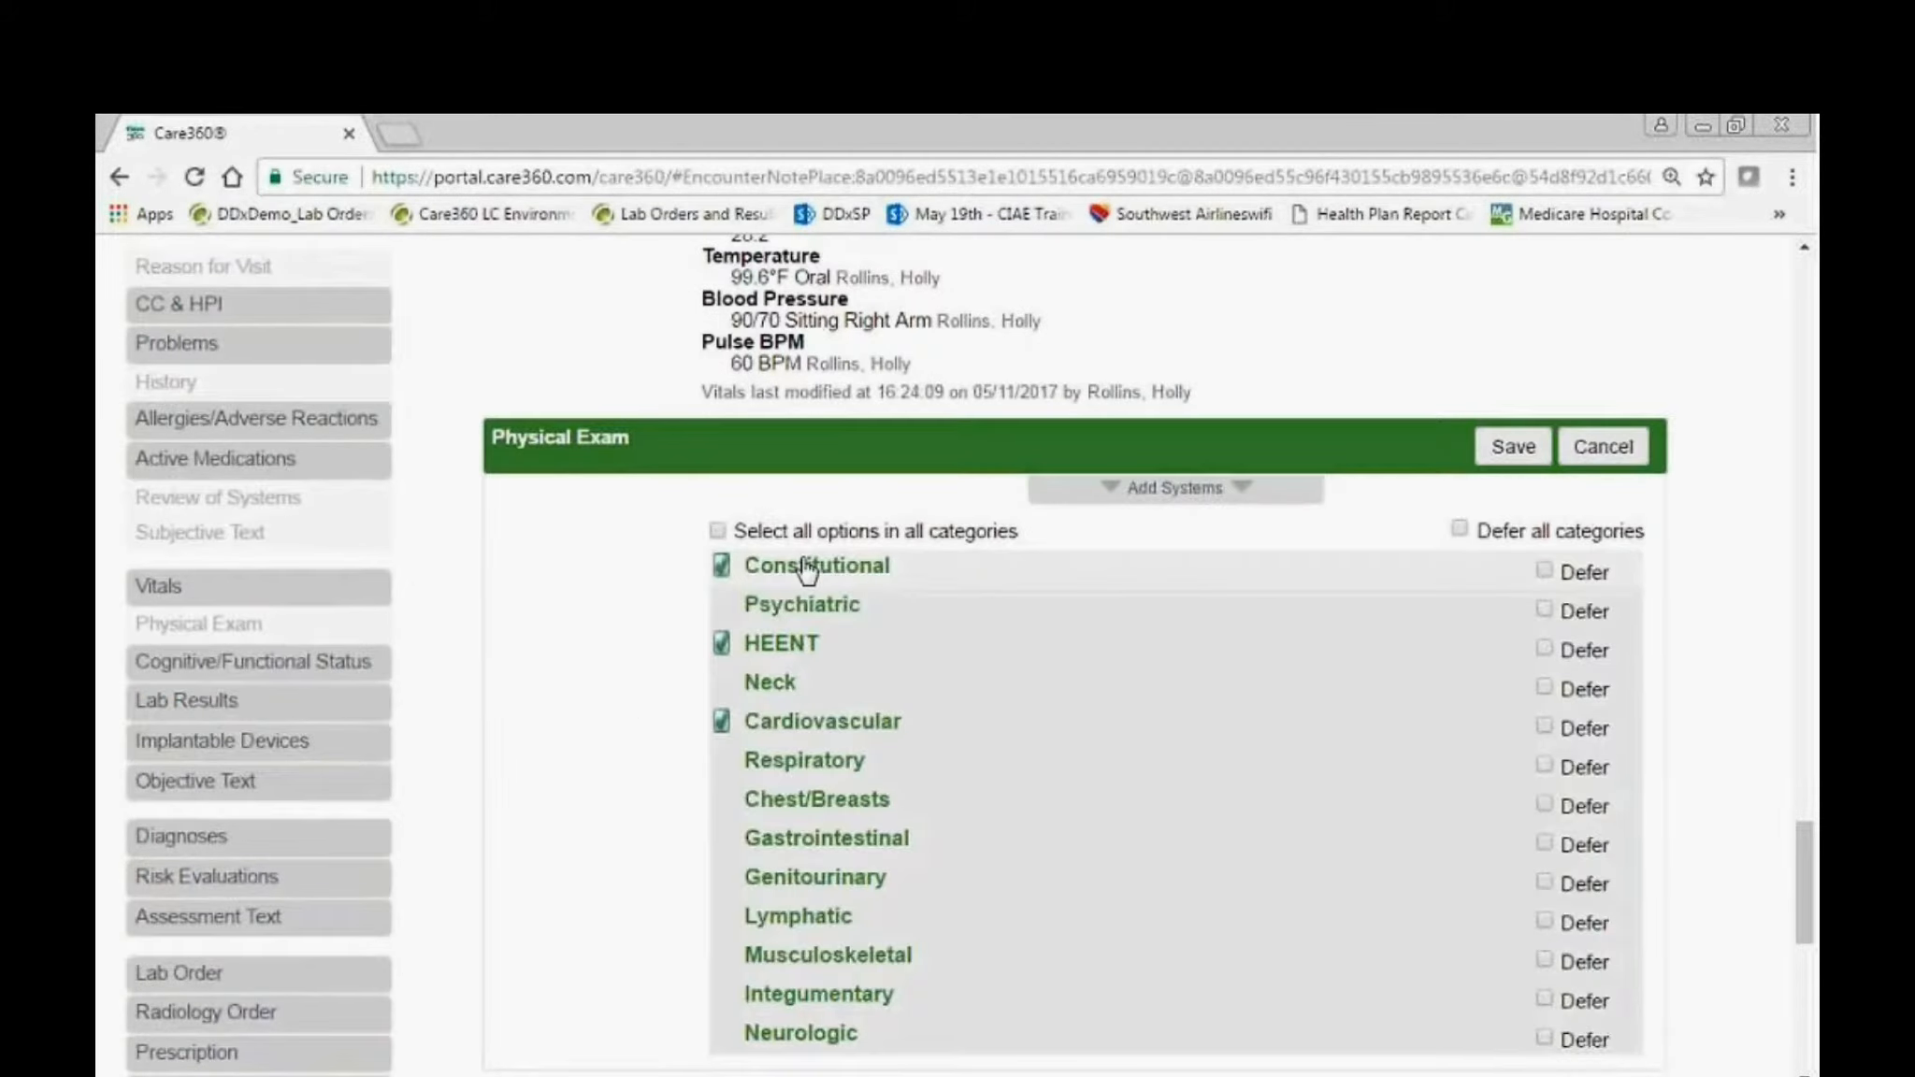
{"action": "left_click", "coordinate": [863, 573]}
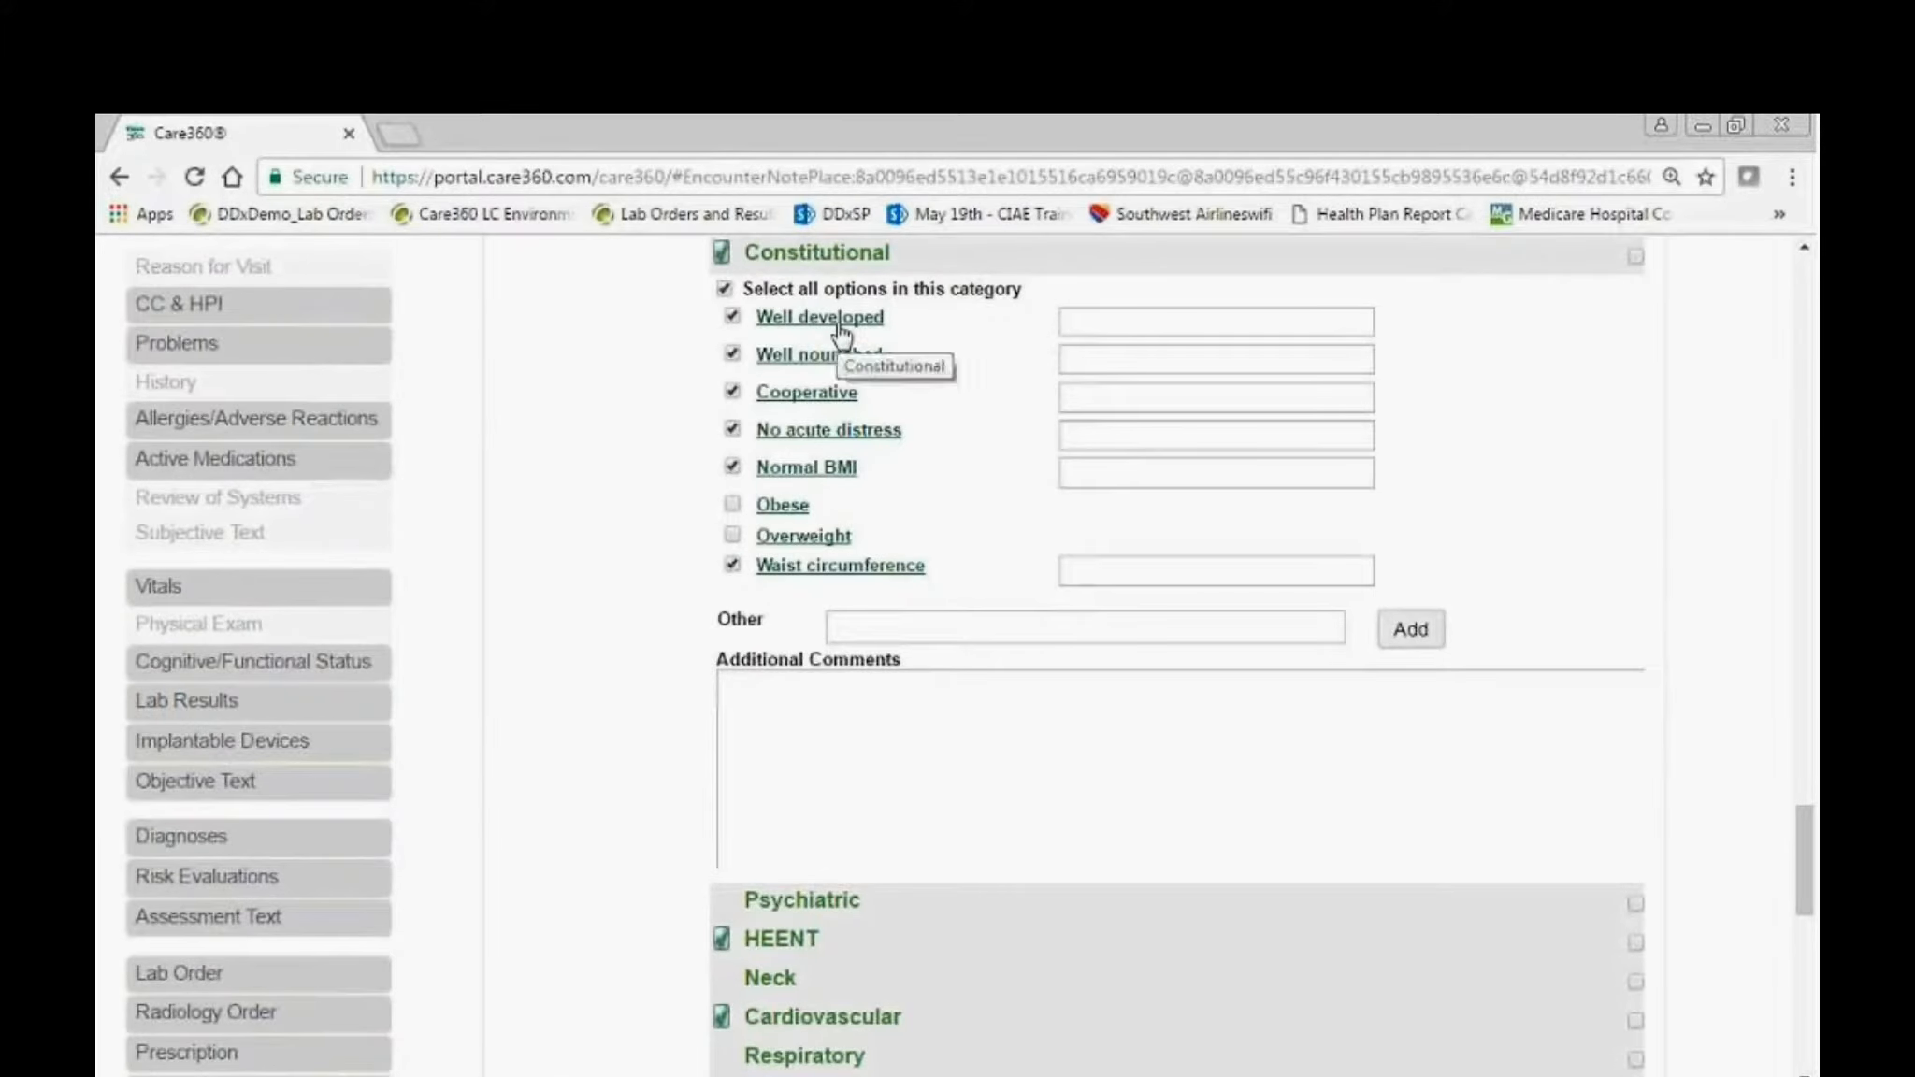
{"action": "left_click", "coordinate": [823, 261]}
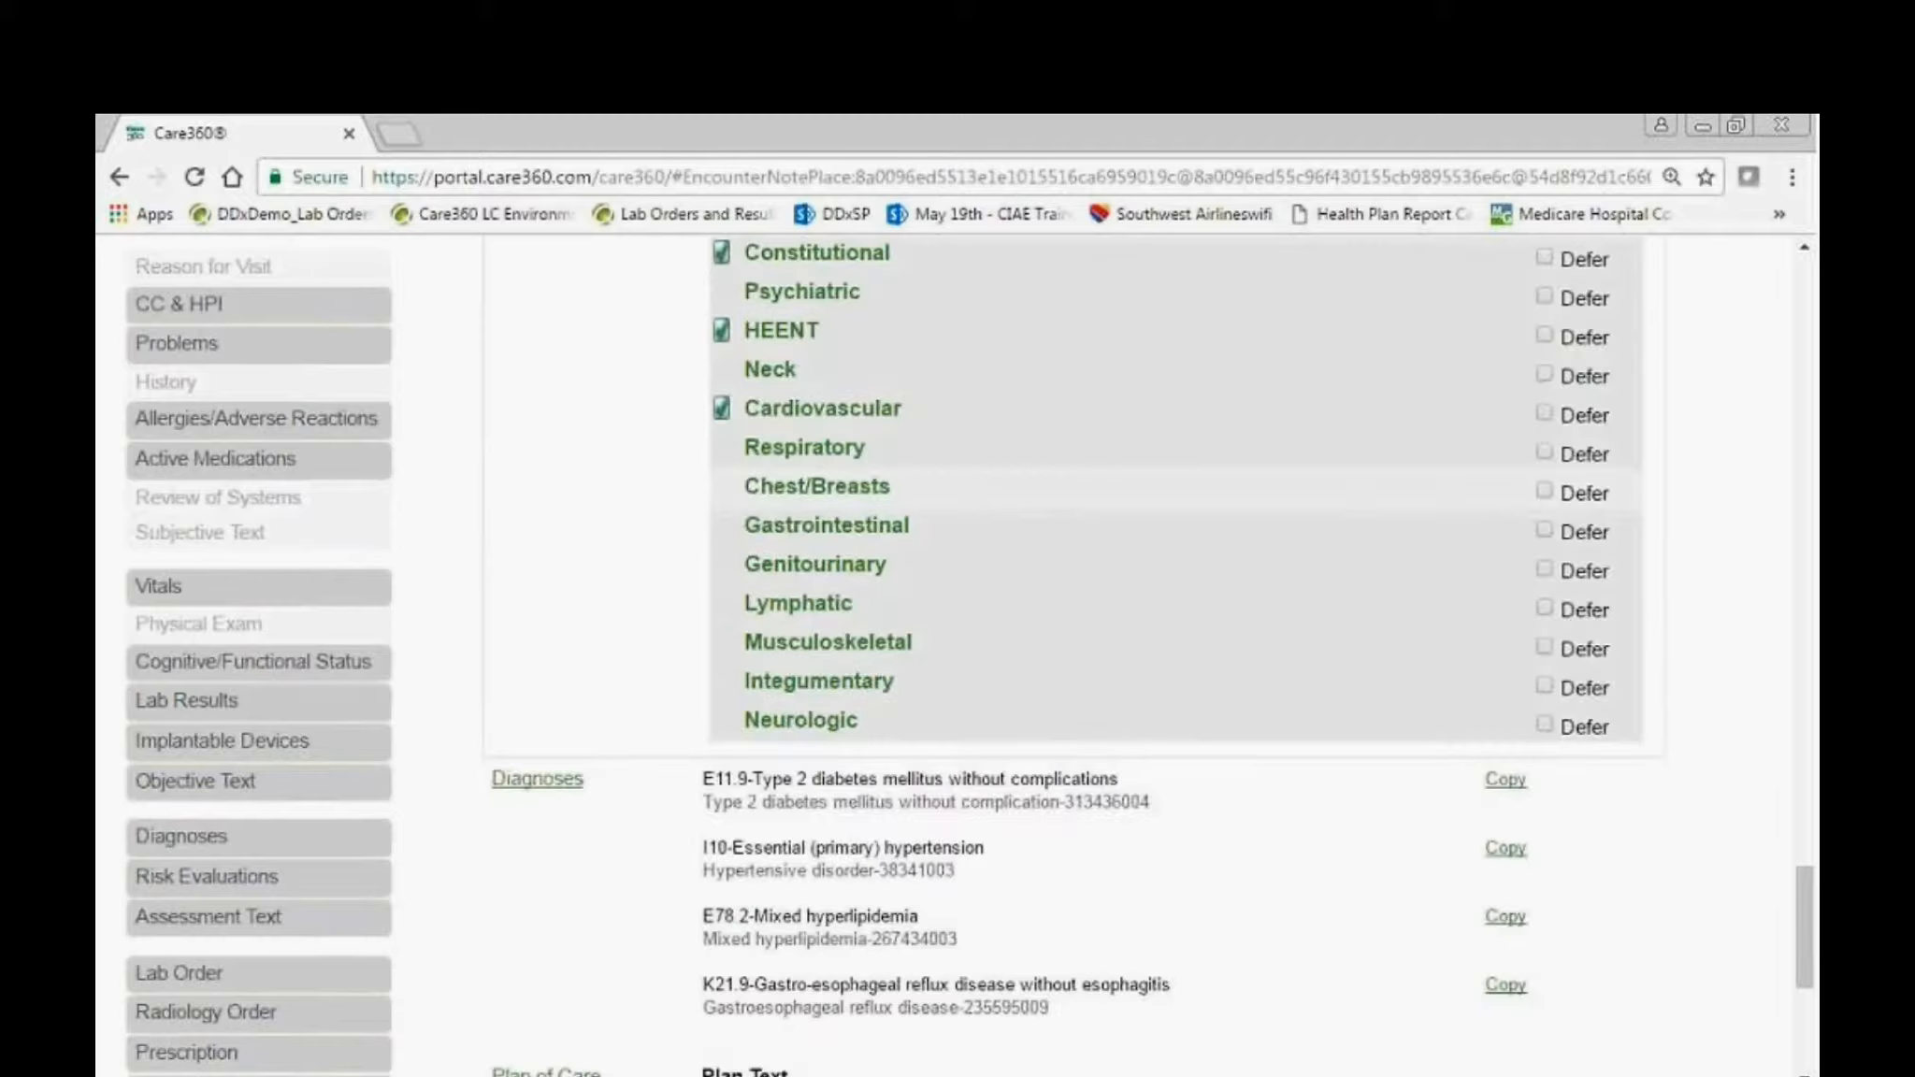
{"action": "left_click", "coordinate": [799, 328]}
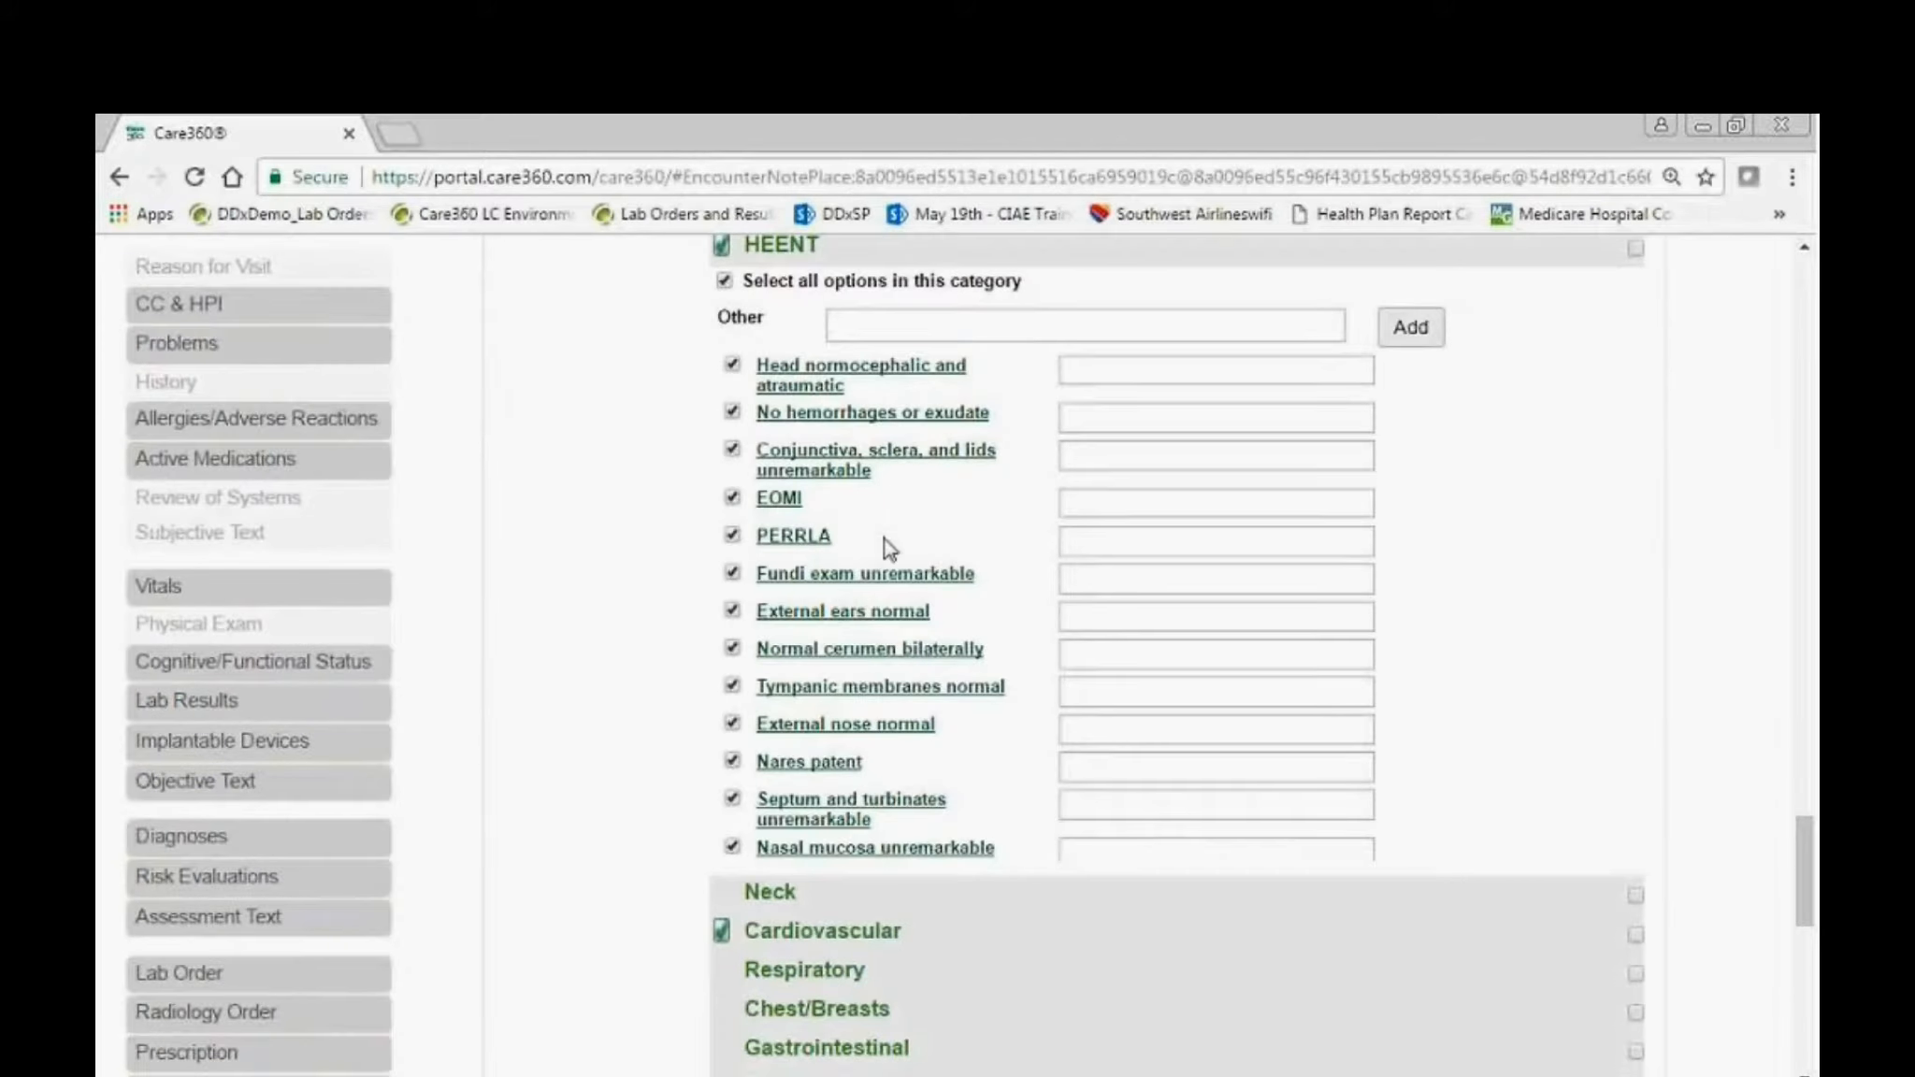
{"action": "left_click", "coordinate": [823, 254]}
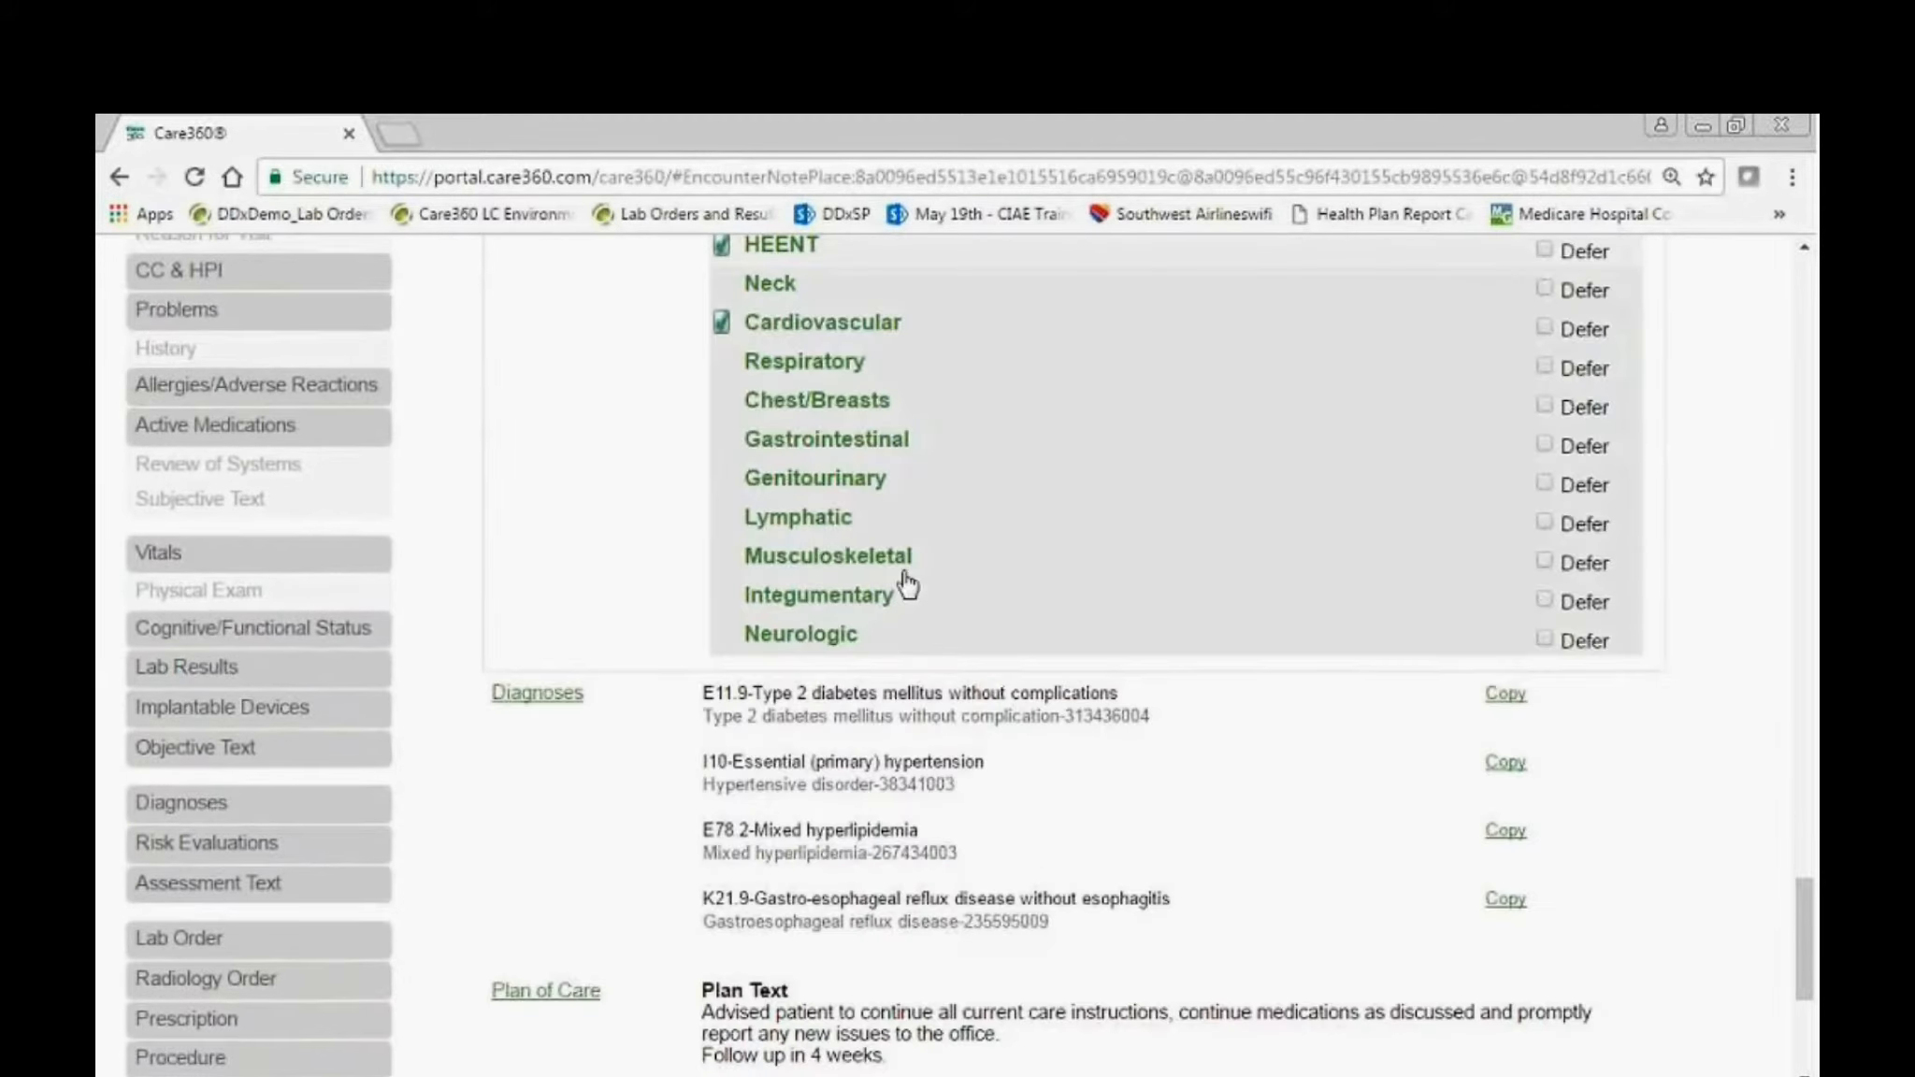
{"action": "left_click", "coordinate": [849, 323]}
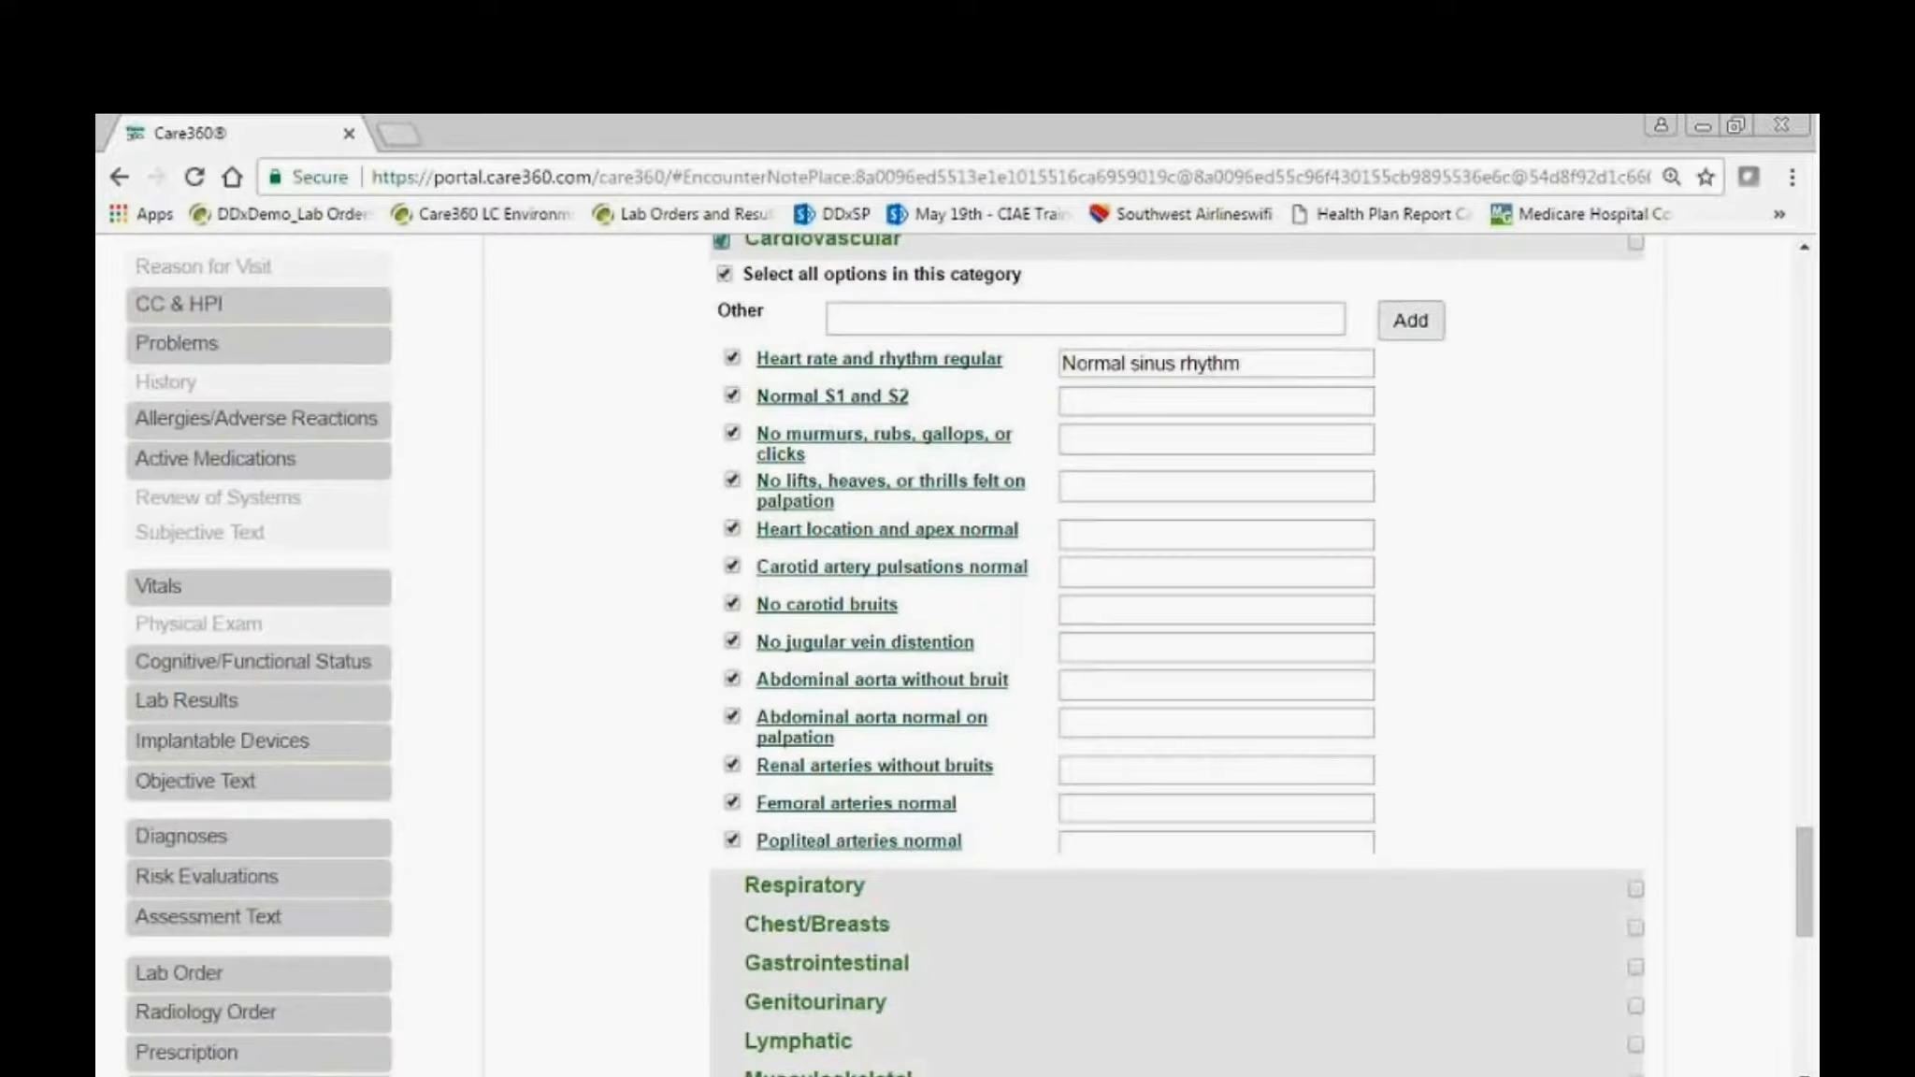
{"action": "left_click", "coordinate": [791, 251]}
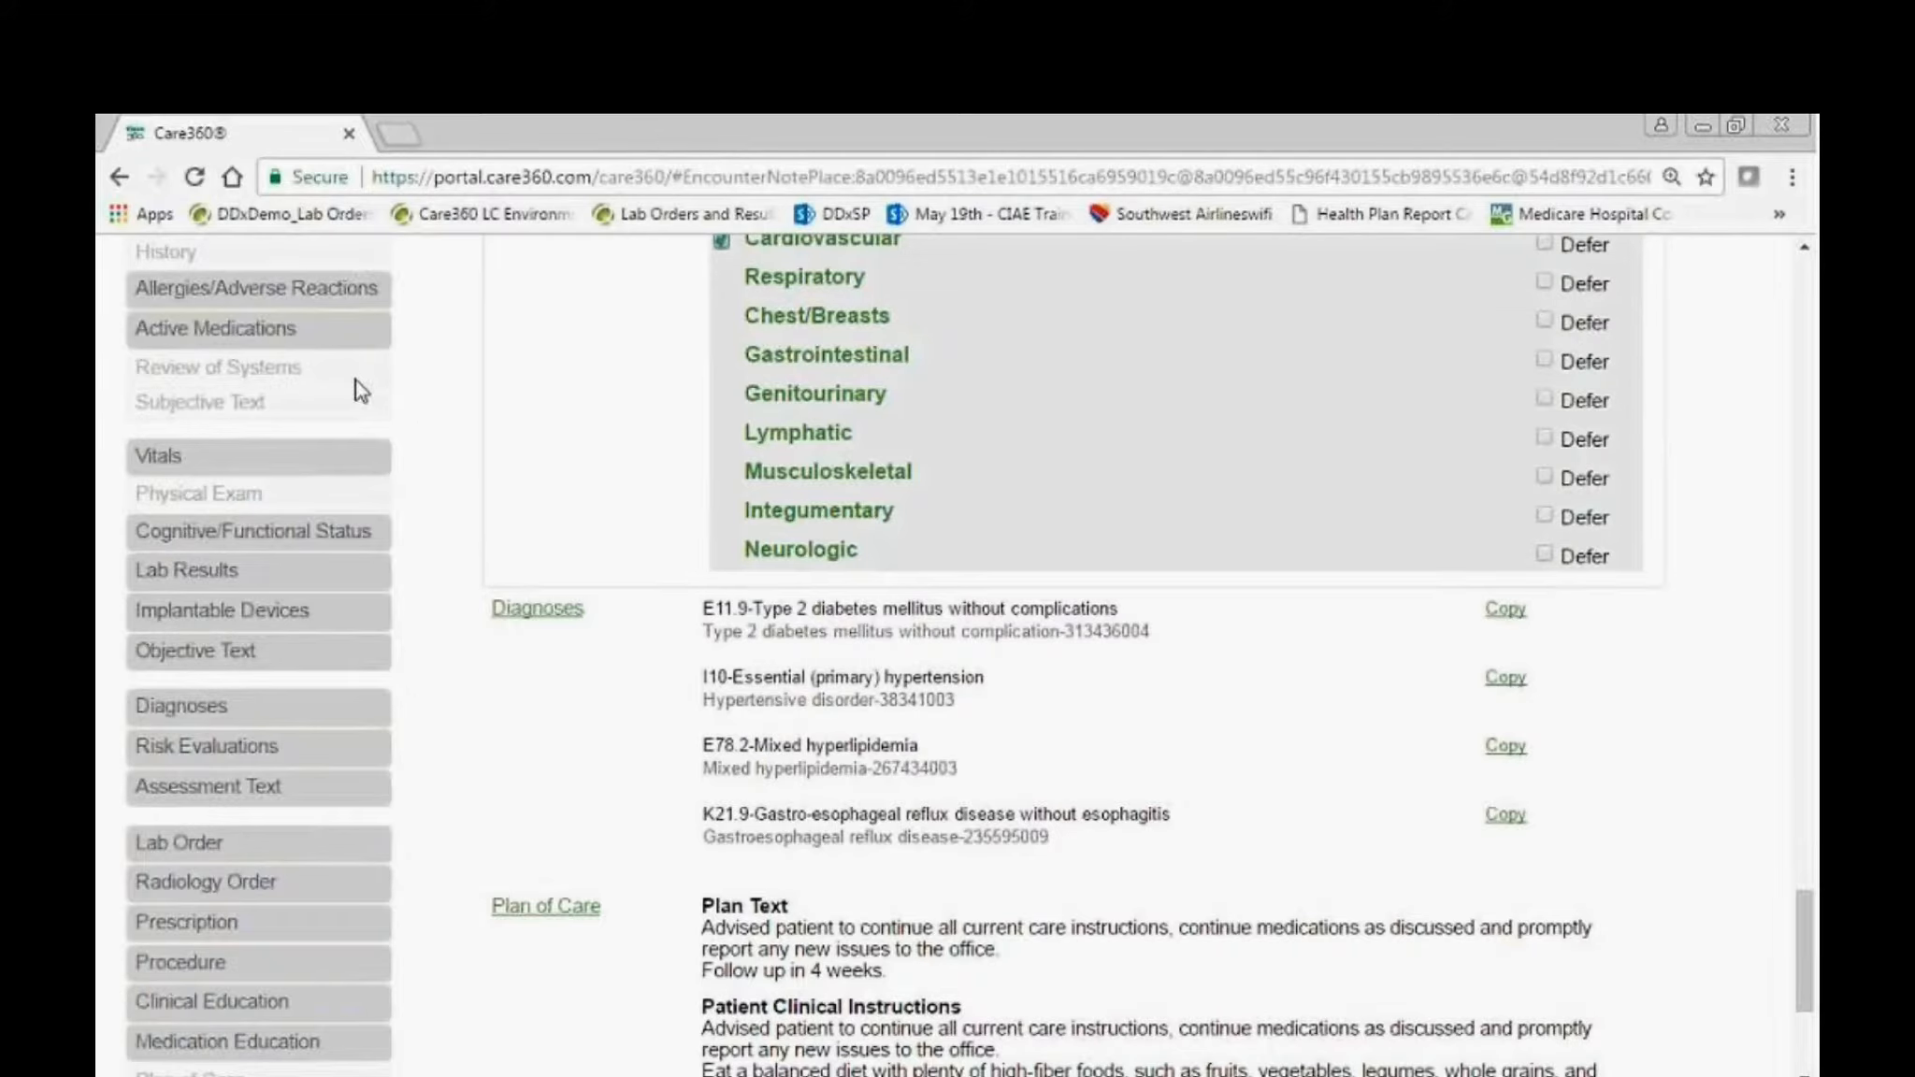
Start a prescription from the encounter note and choose Synthroid from the favorite medications.
{"action": "left_click", "coordinate": [314, 922]}
{"action": "left_click", "coordinate": [1086, 510]}
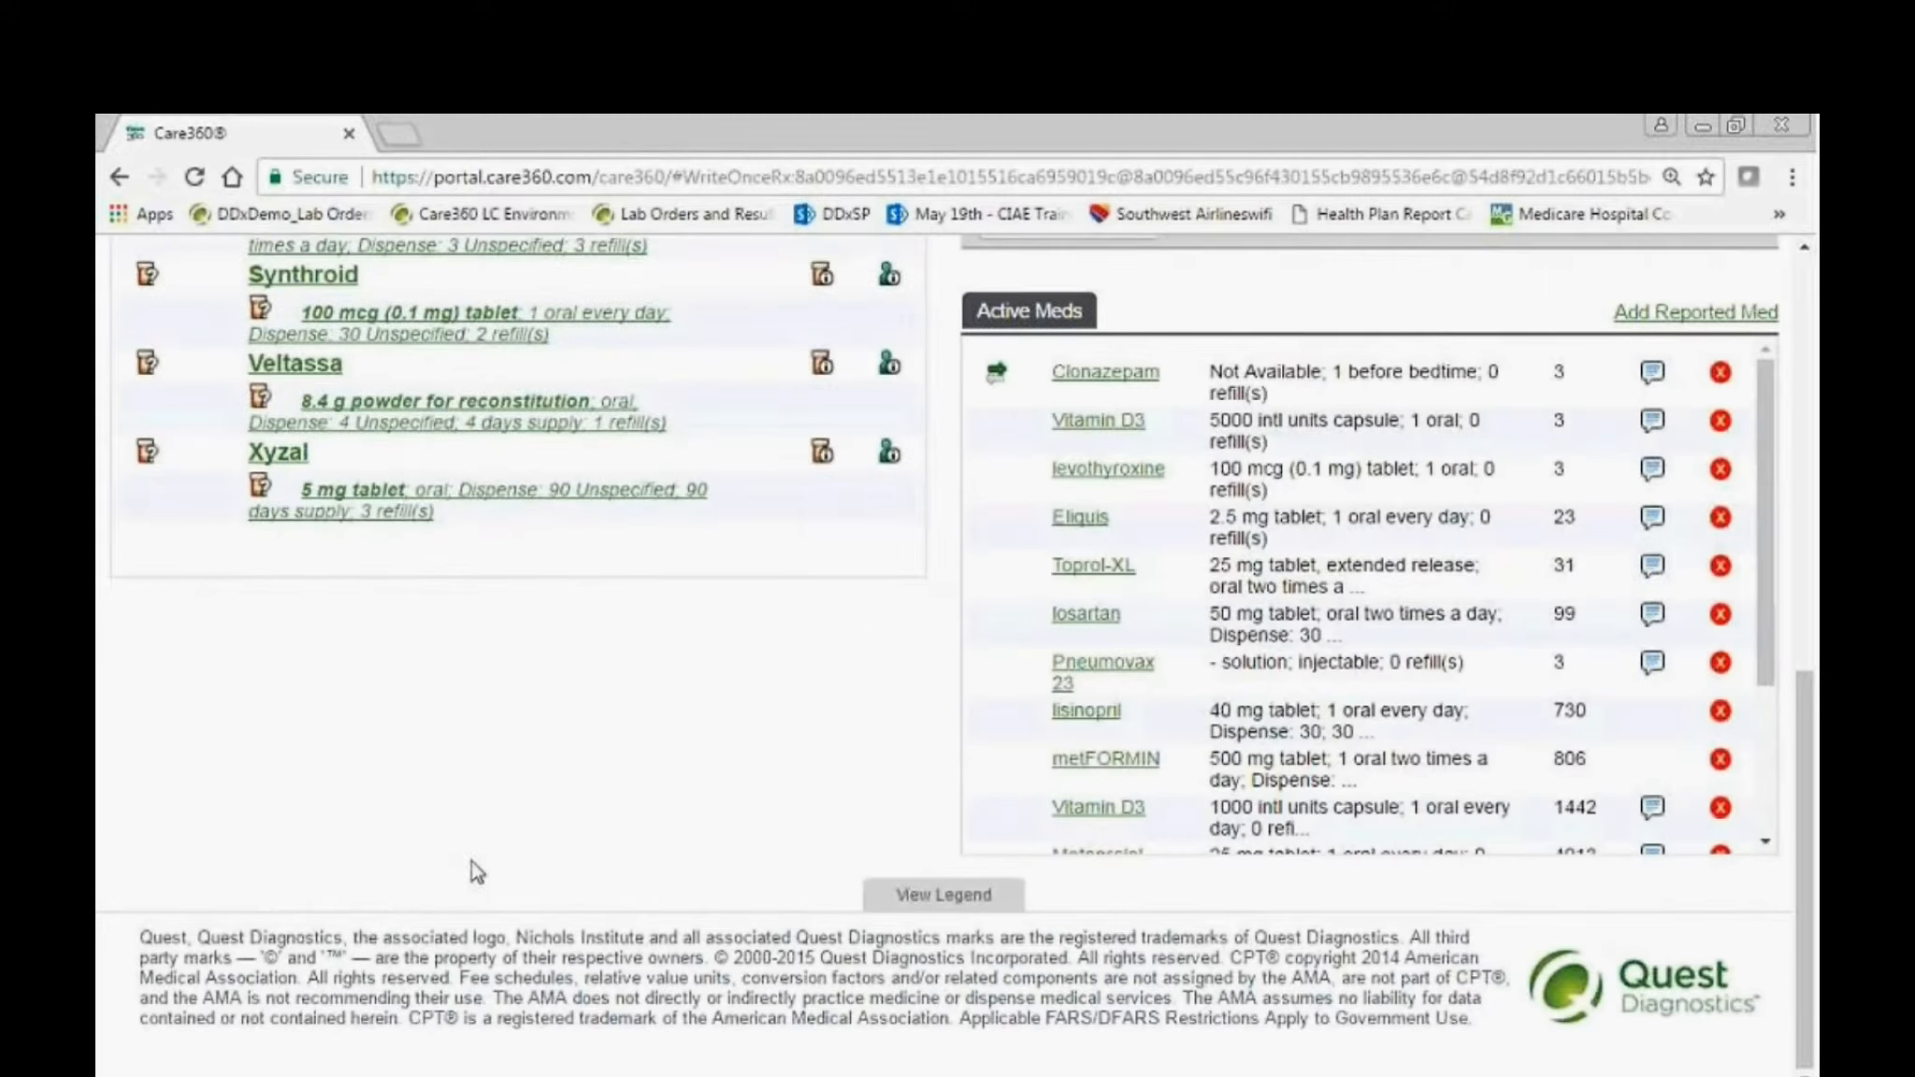
{"action": "scroll", "coordinate": [450, 799], "scroll_direction": "up", "scroll_amount": 3}
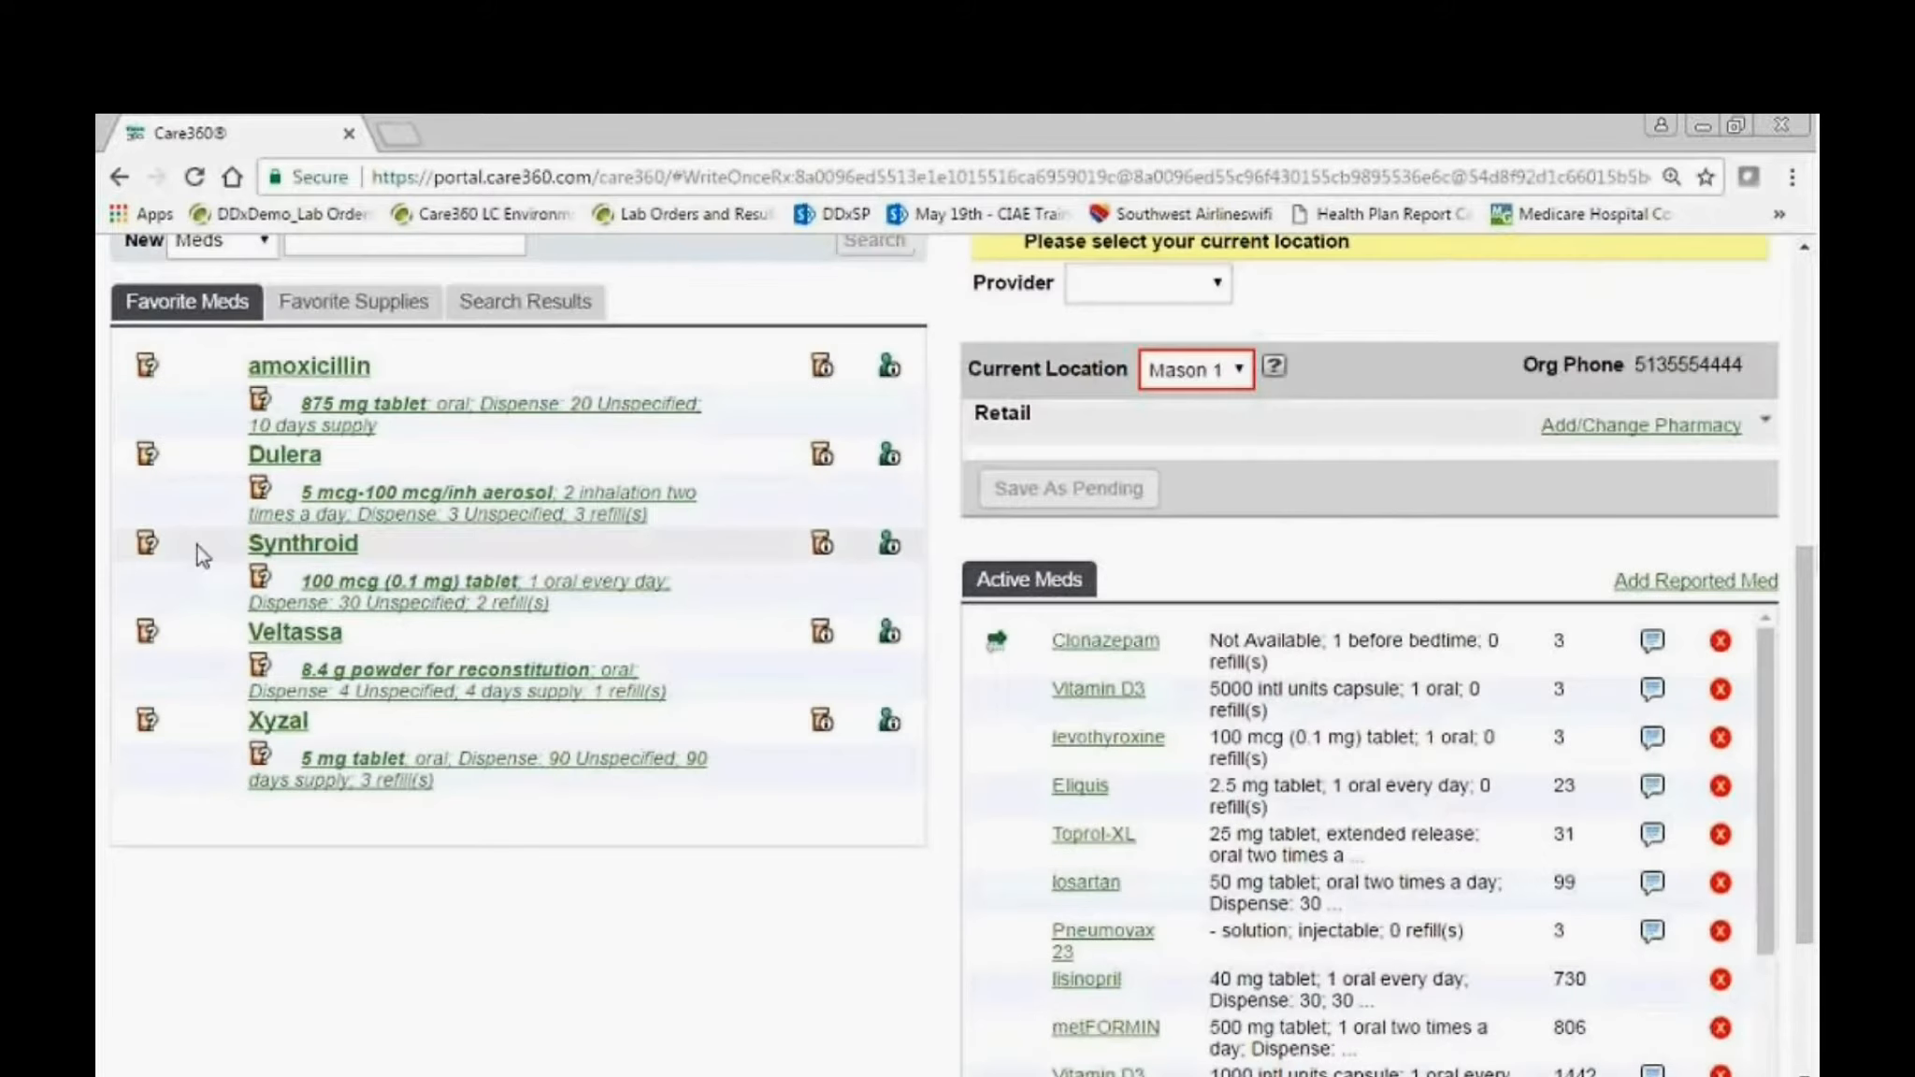
{"action": "left_click", "coordinate": [308, 548]}
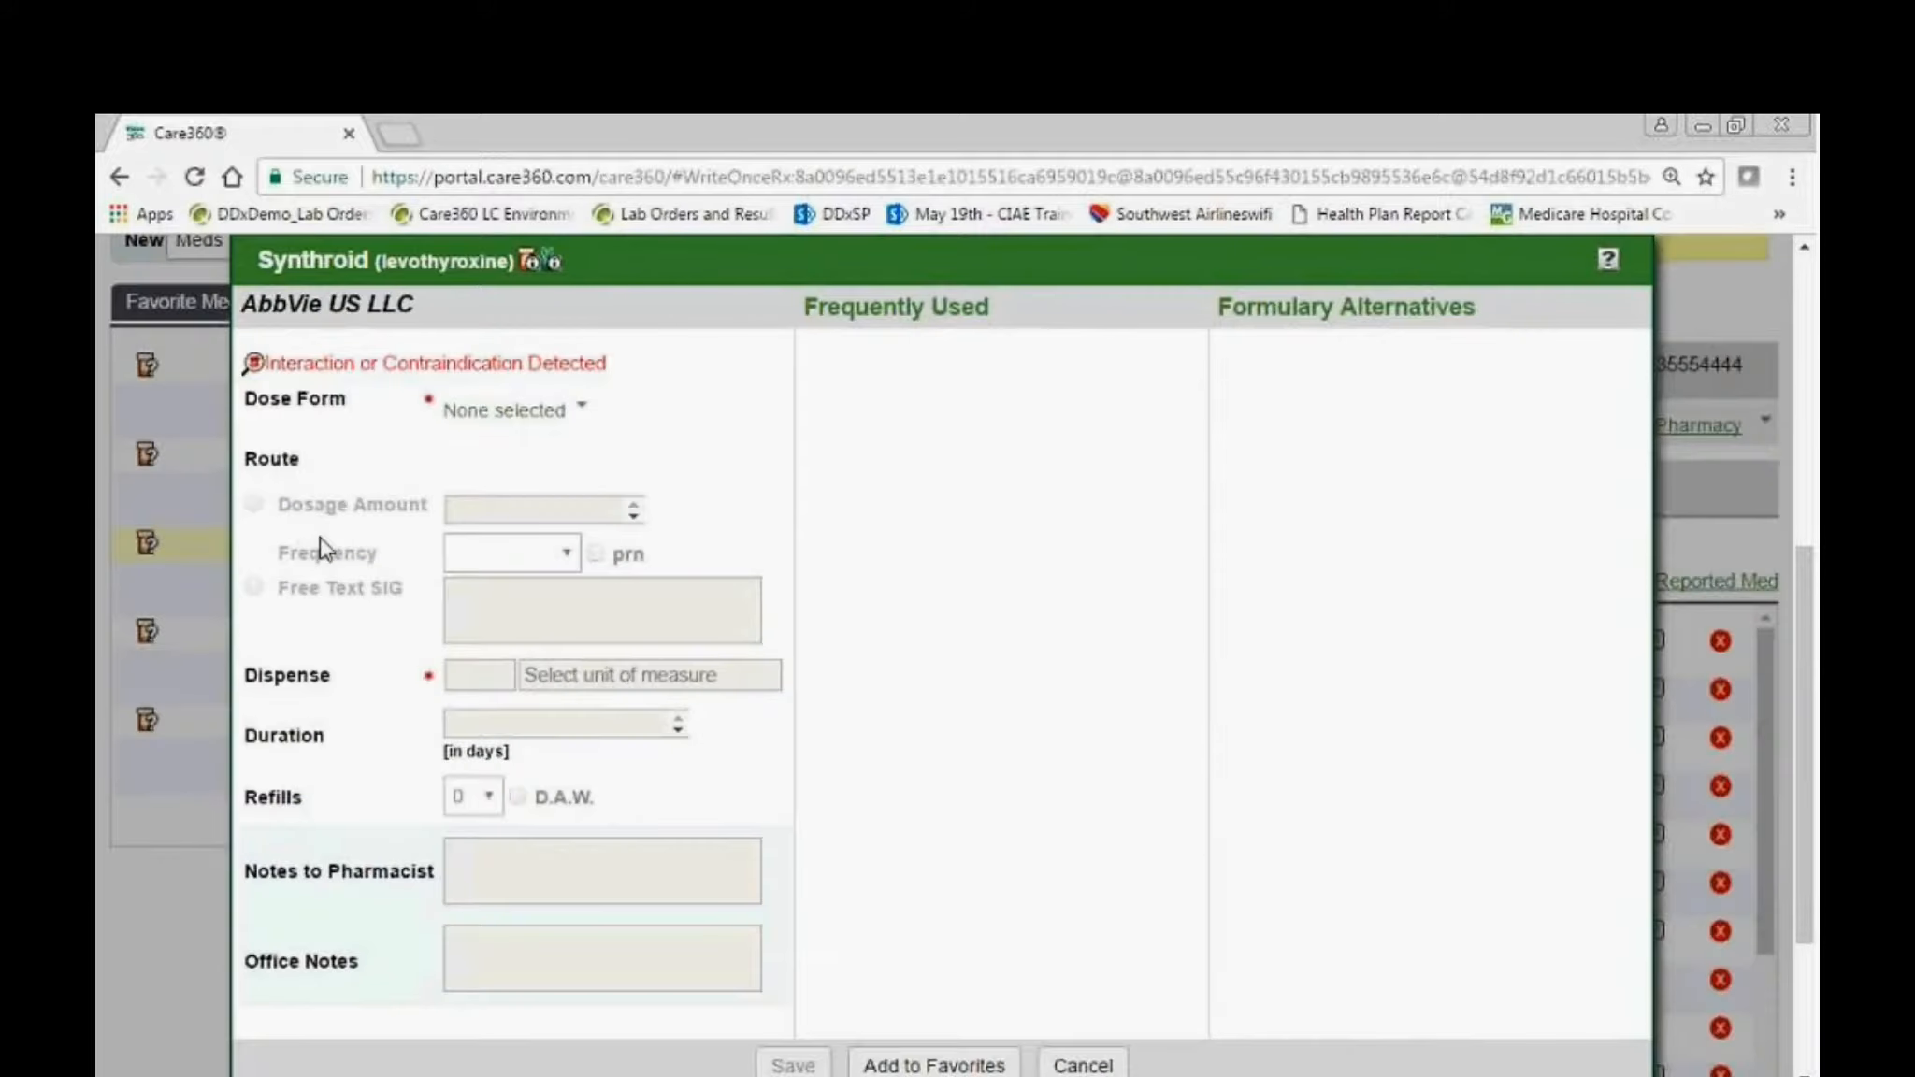
Set the Synthroid dose form to 25 mcg (0.025 mg) tablet and the dispense quantity to 30 Capsule(s).
{"action": "left_click", "coordinate": [524, 411]}
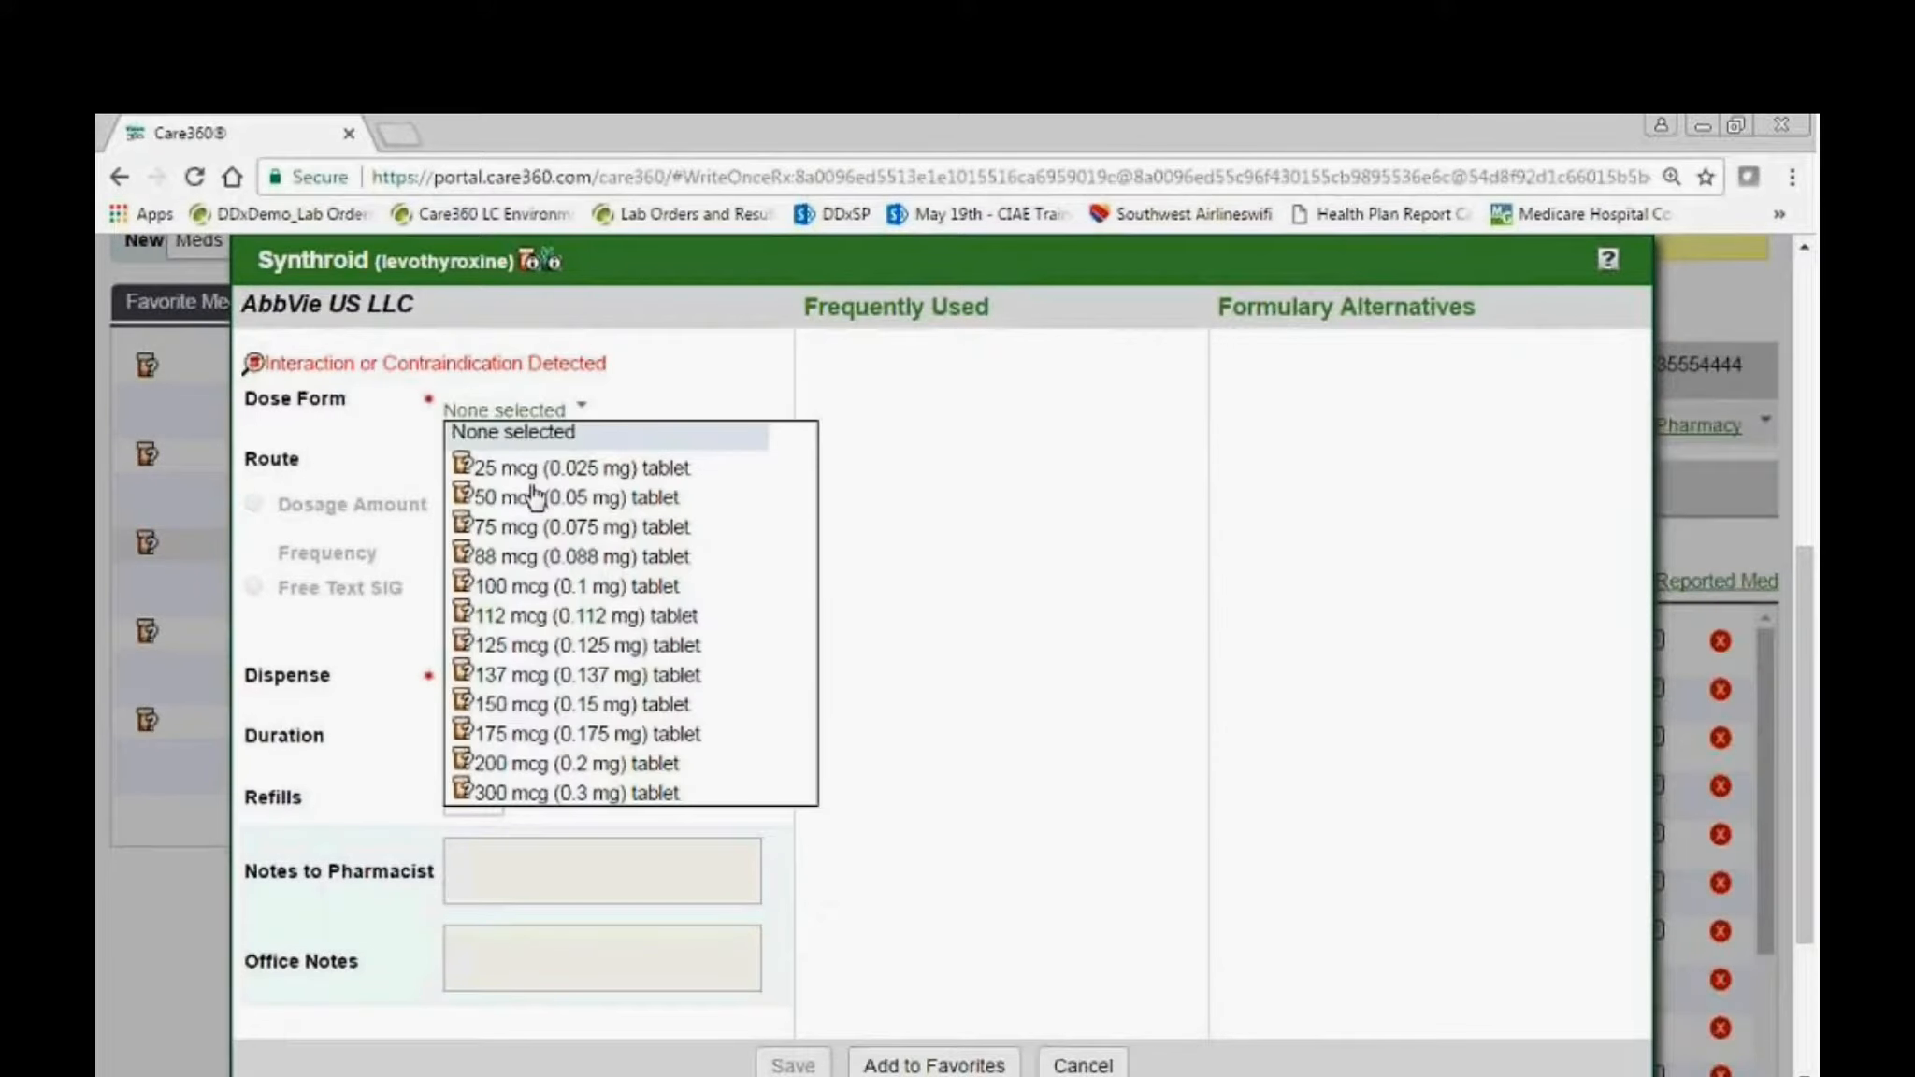
{"action": "left_click", "coordinate": [534, 470]}
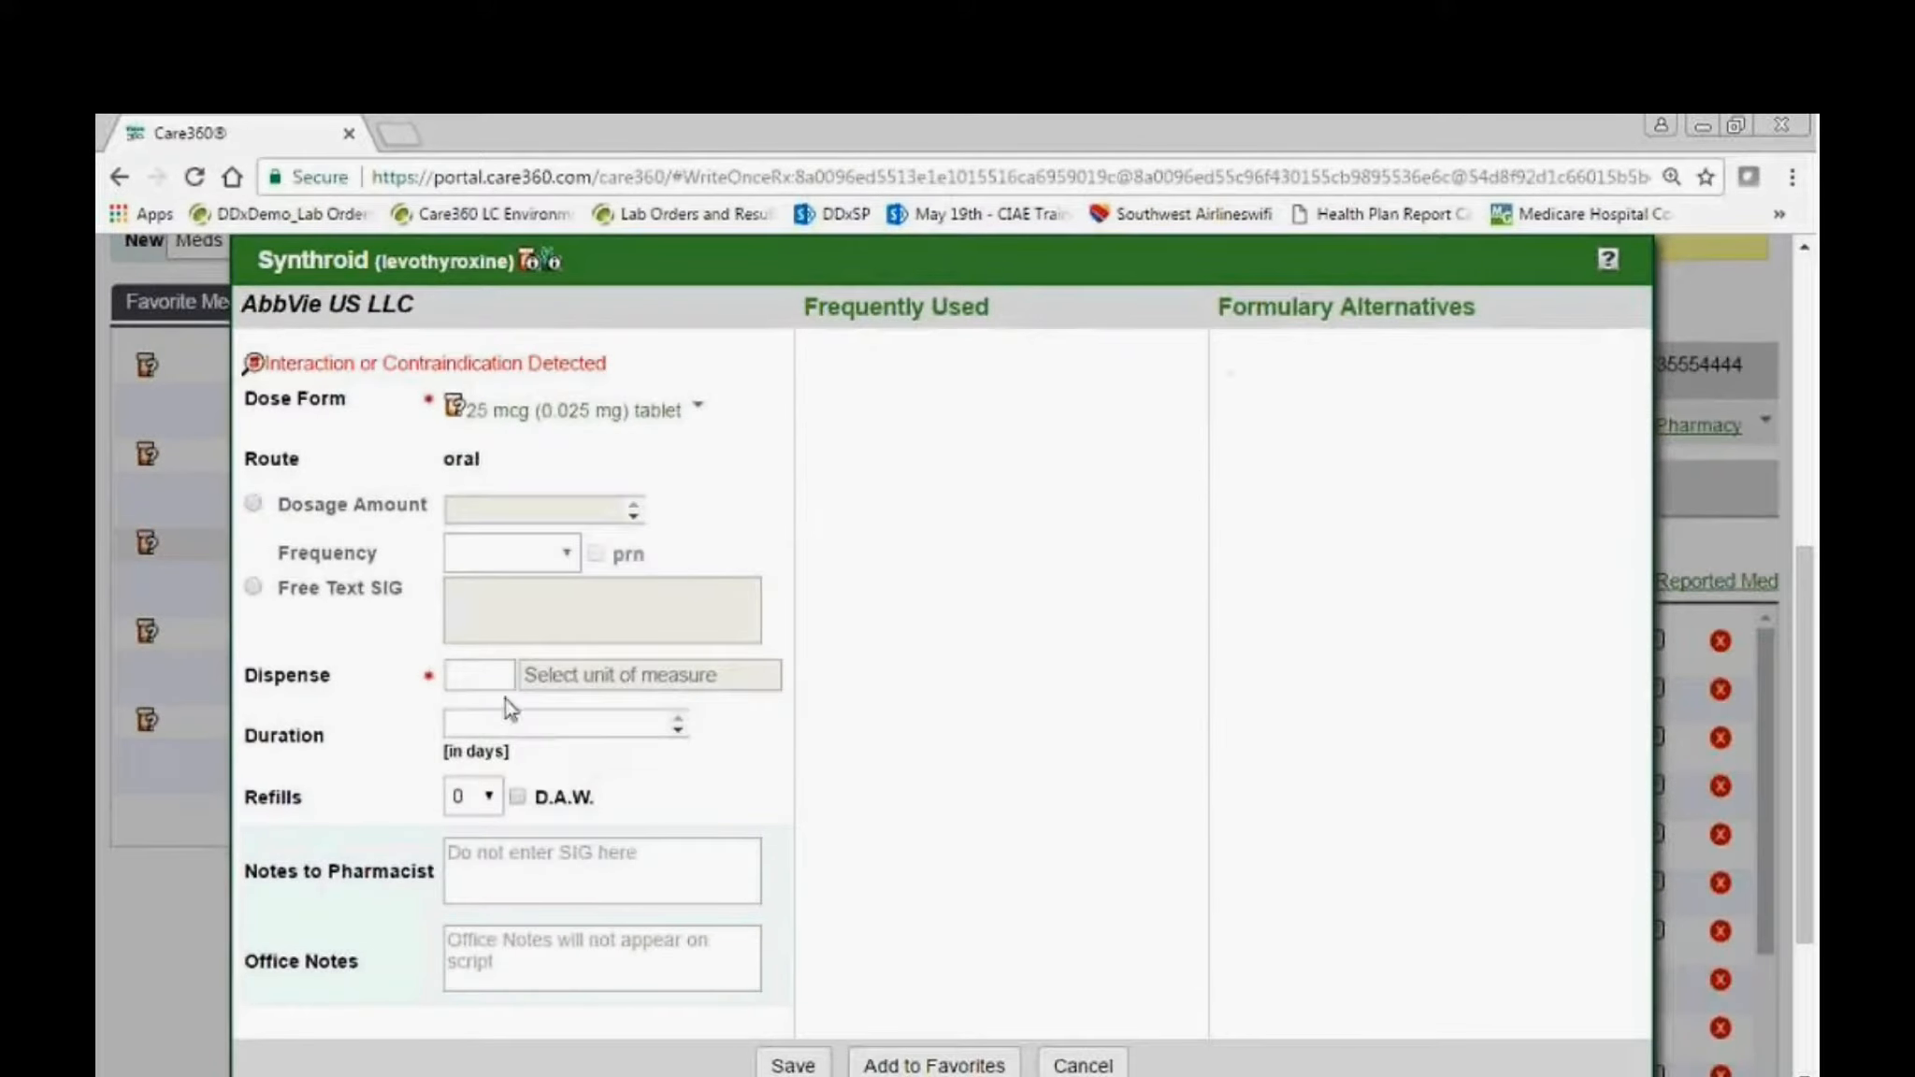
{"action": "left_click", "coordinate": [500, 674]}
{"action": "type", "text": "30"}
{"action": "key", "text": "Tab"}
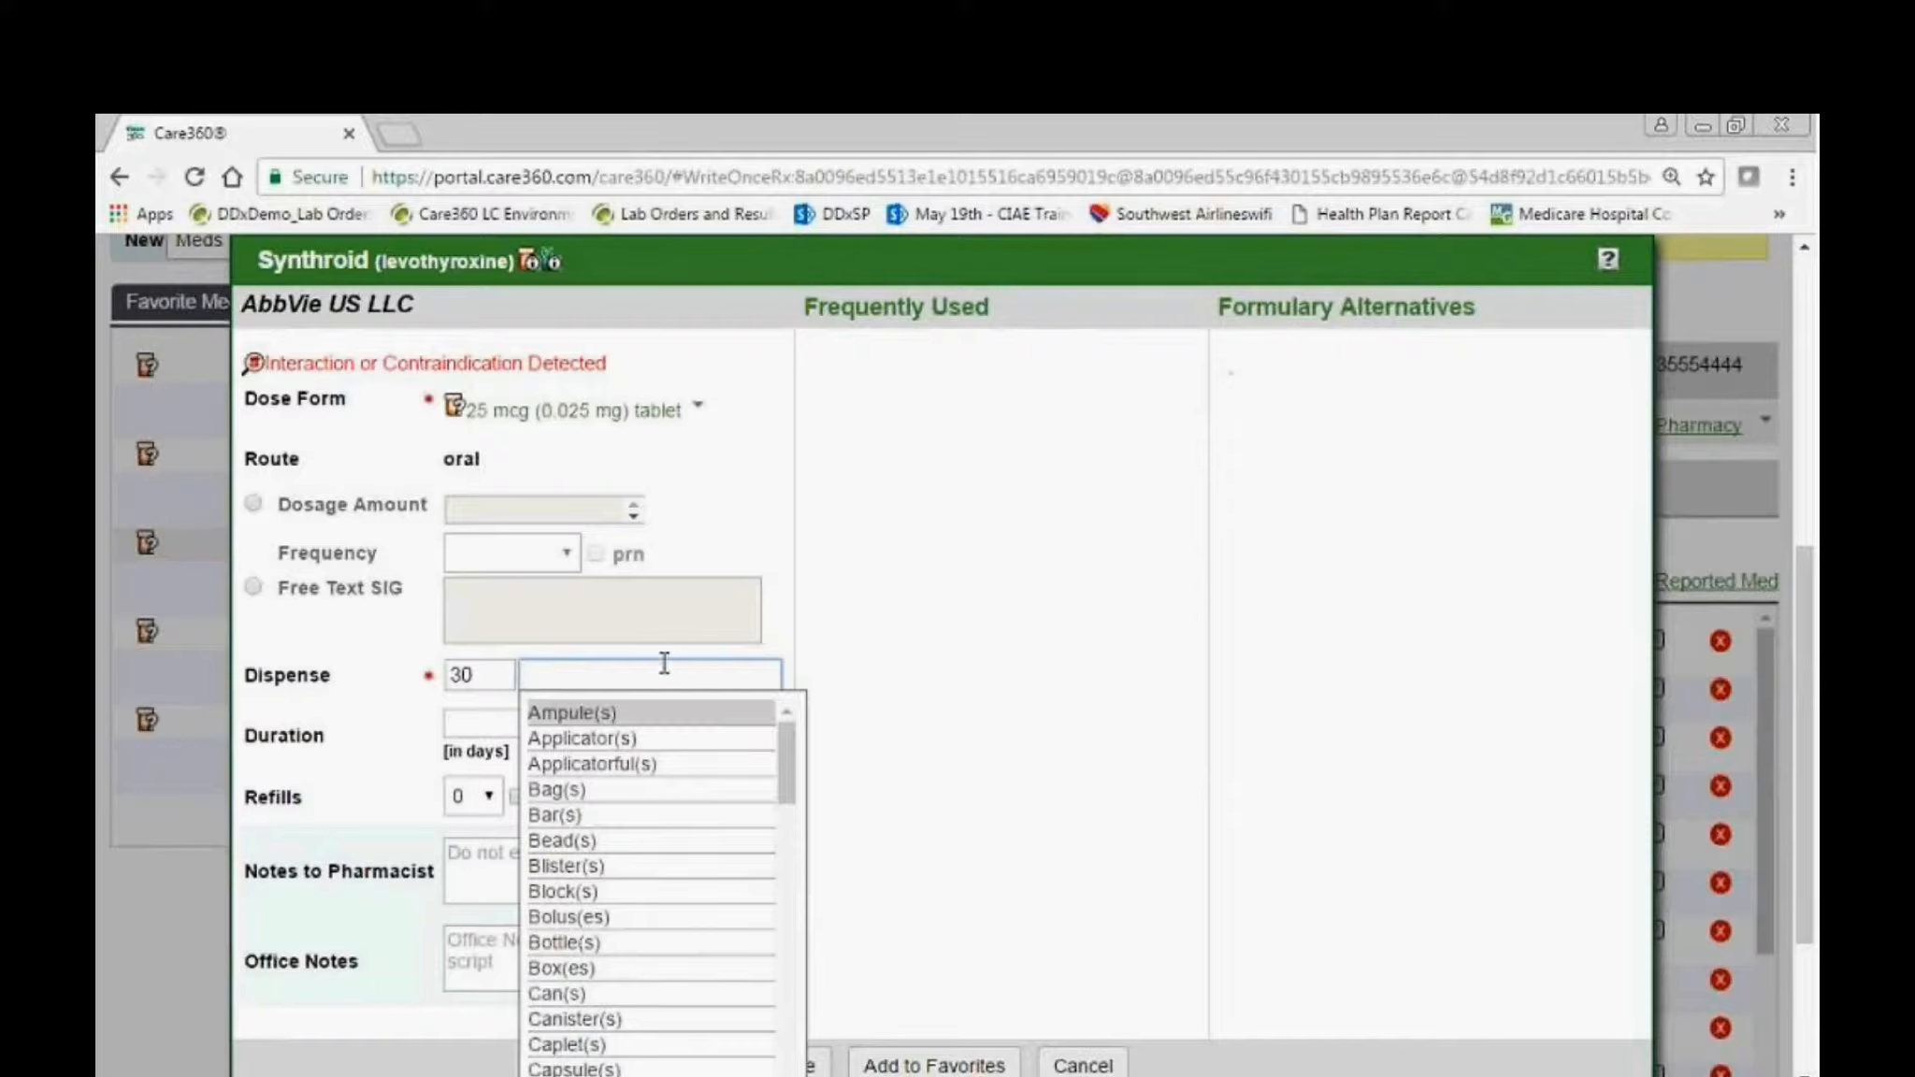
{"action": "scroll", "coordinate": [662, 935], "scroll_direction": "down", "scroll_amount": 3}
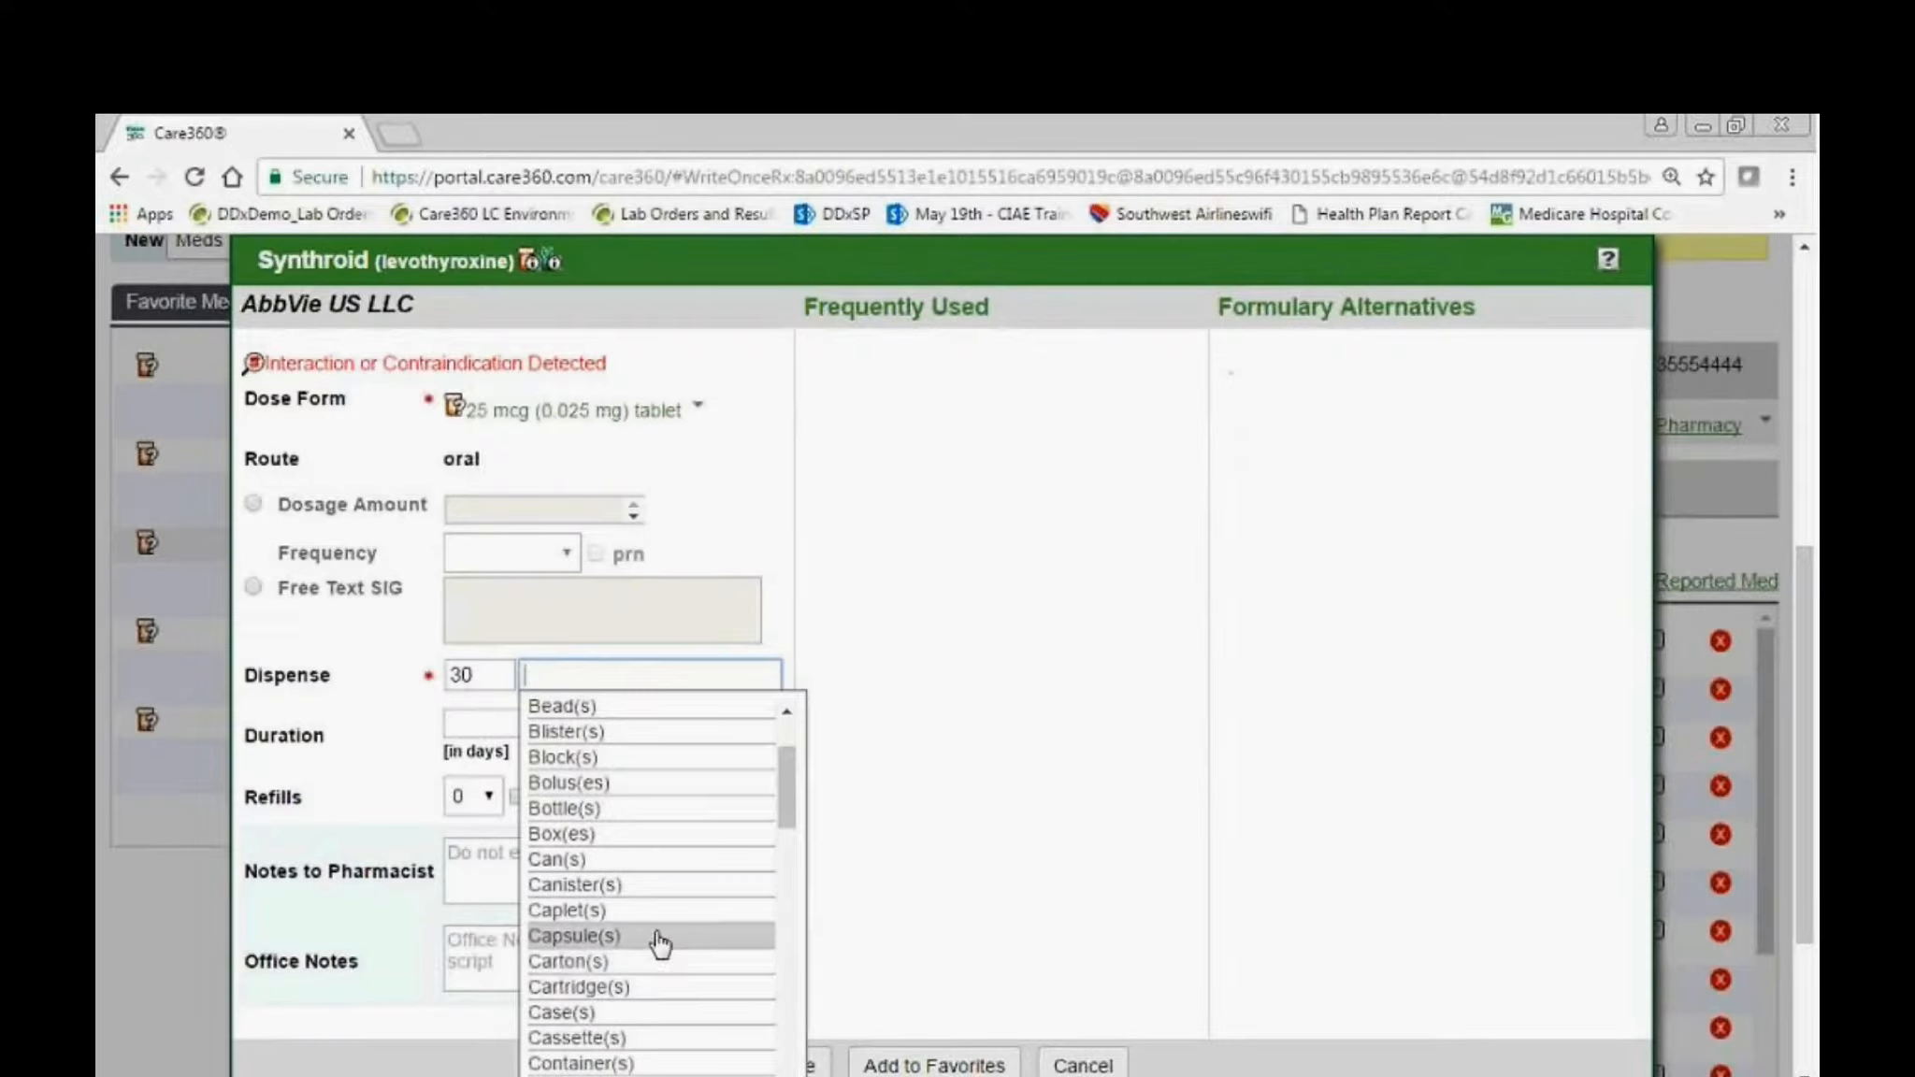
{"action": "scroll", "coordinate": [662, 943], "scroll_direction": "down", "scroll_amount": 3}
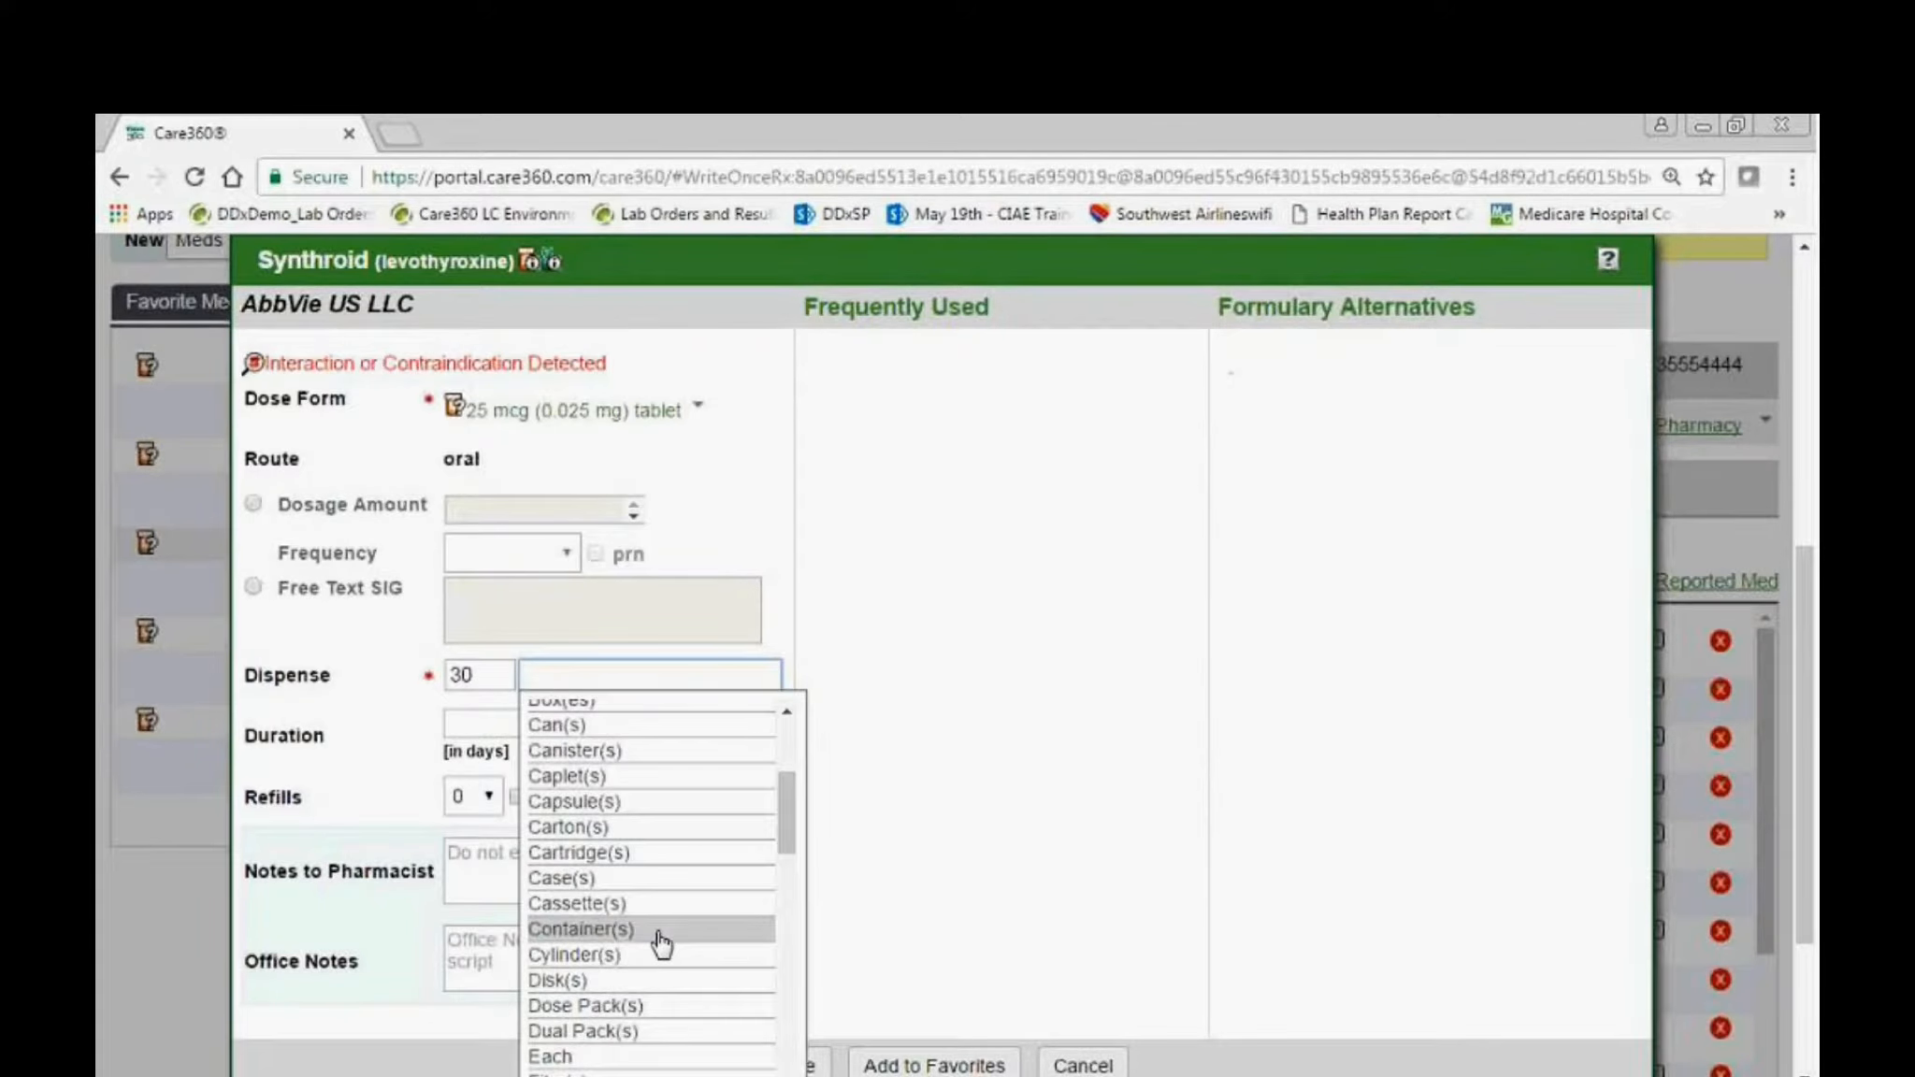
{"action": "scroll", "coordinate": [662, 942], "scroll_direction": "down", "scroll_amount": 3}
{"action": "scroll", "coordinate": [670, 785], "scroll_direction": "up", "scroll_amount": 3}
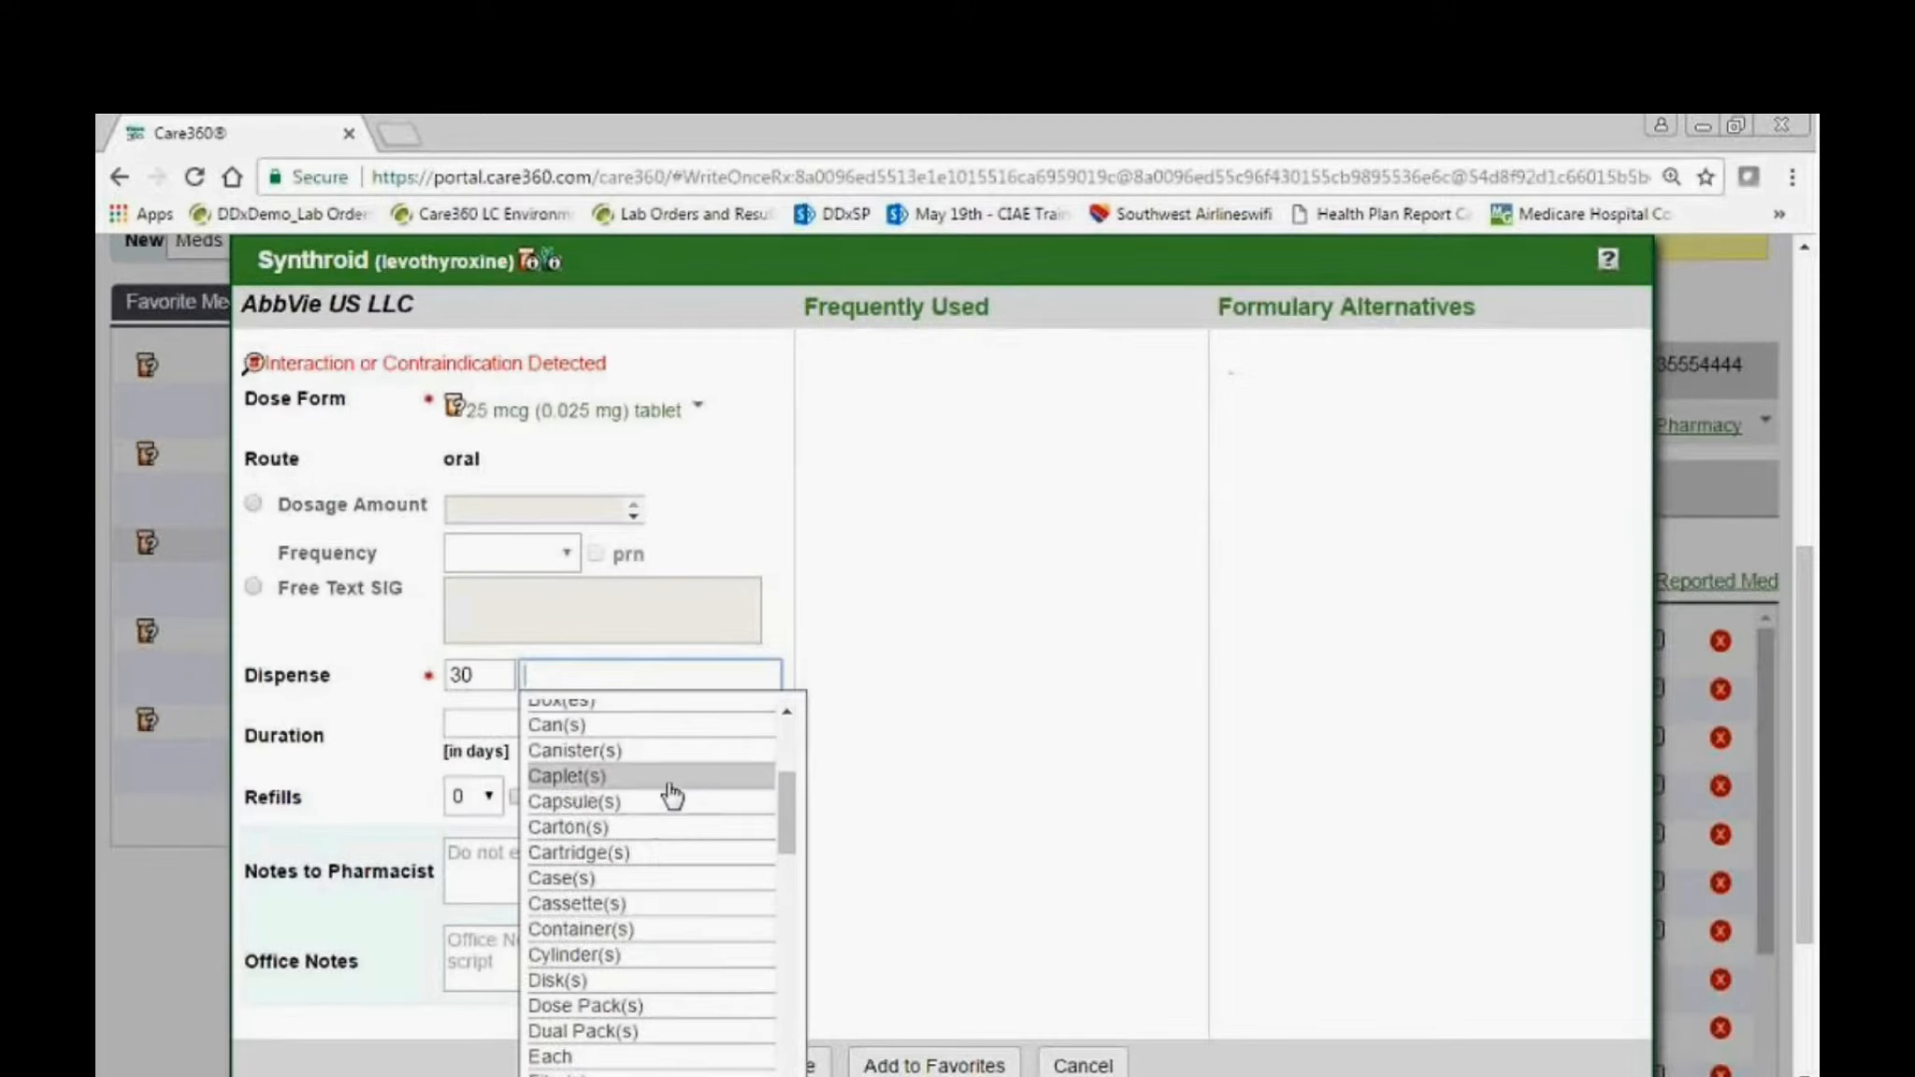
{"action": "left_click", "coordinate": [658, 810]}
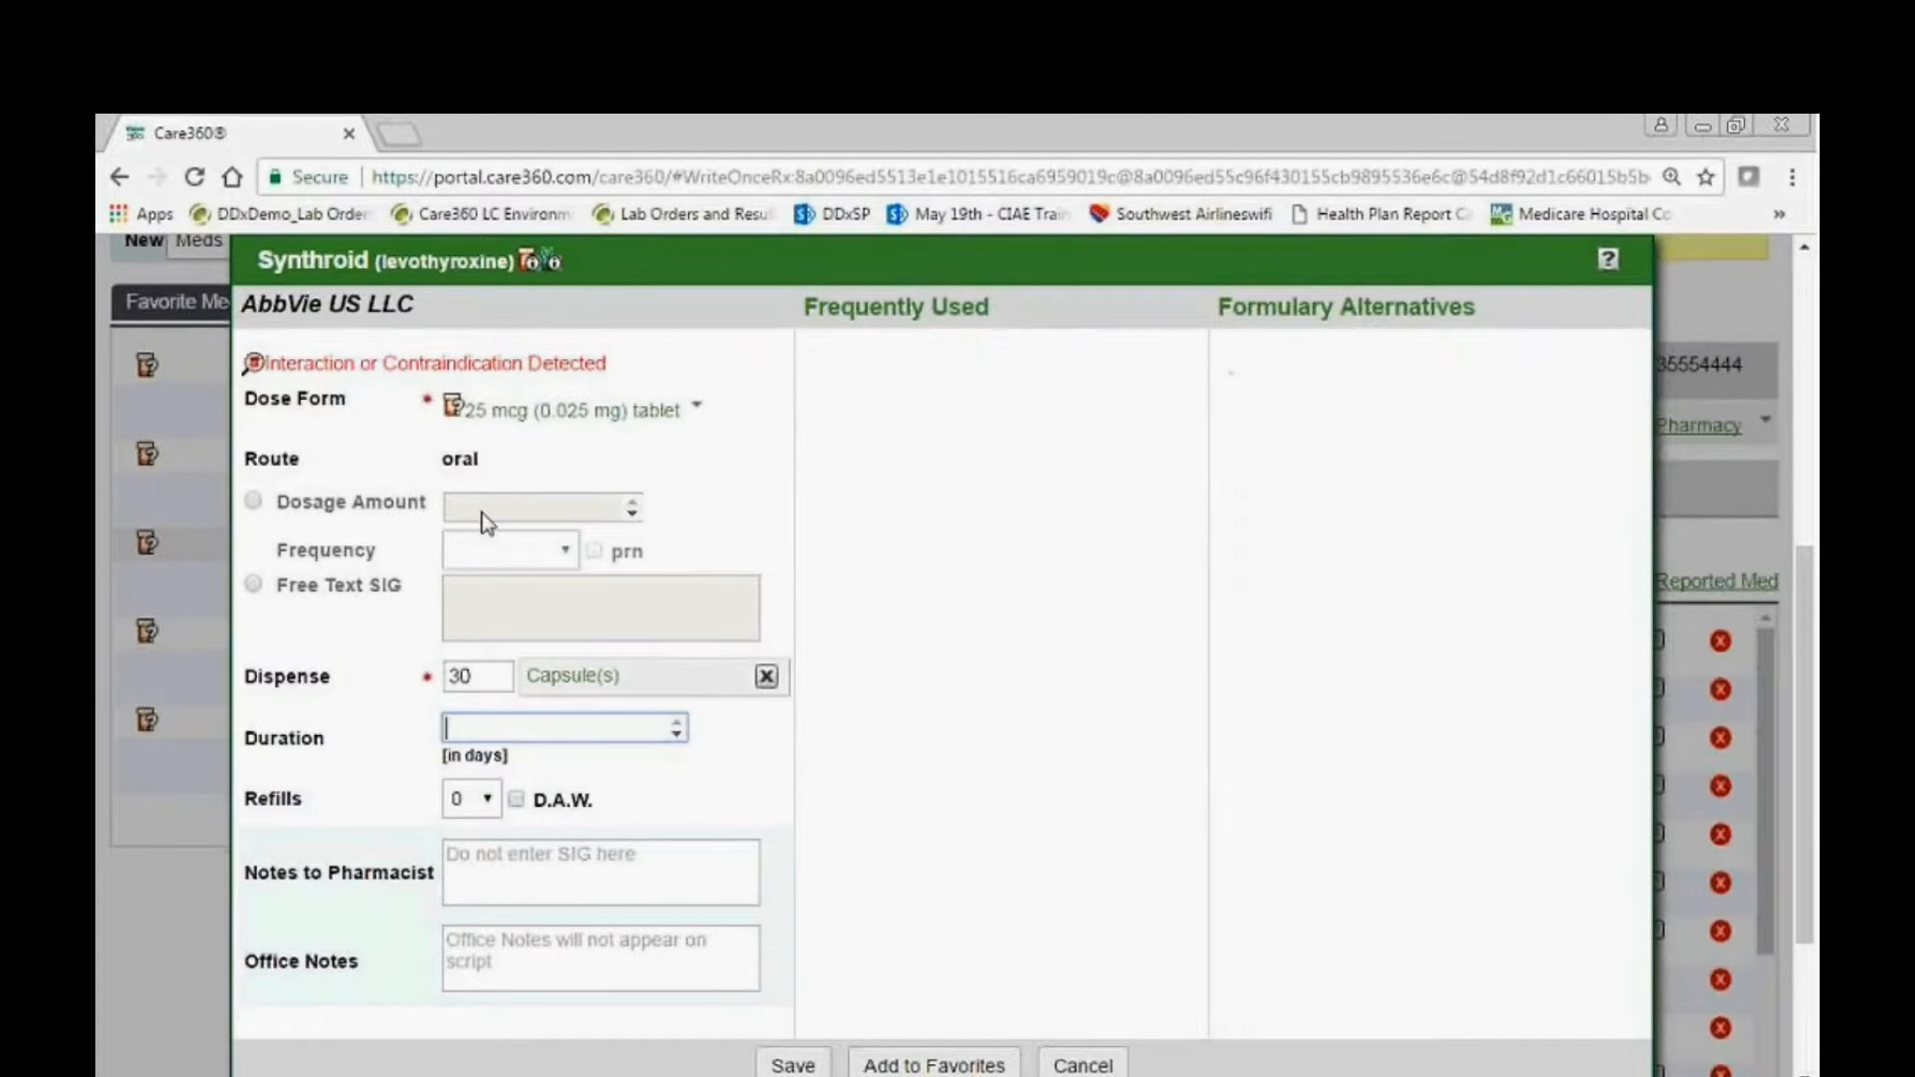
Set the Synthroid dosage amount to 1 with frequency qd and save the prescription.
{"action": "left_click", "coordinate": [253, 502]}
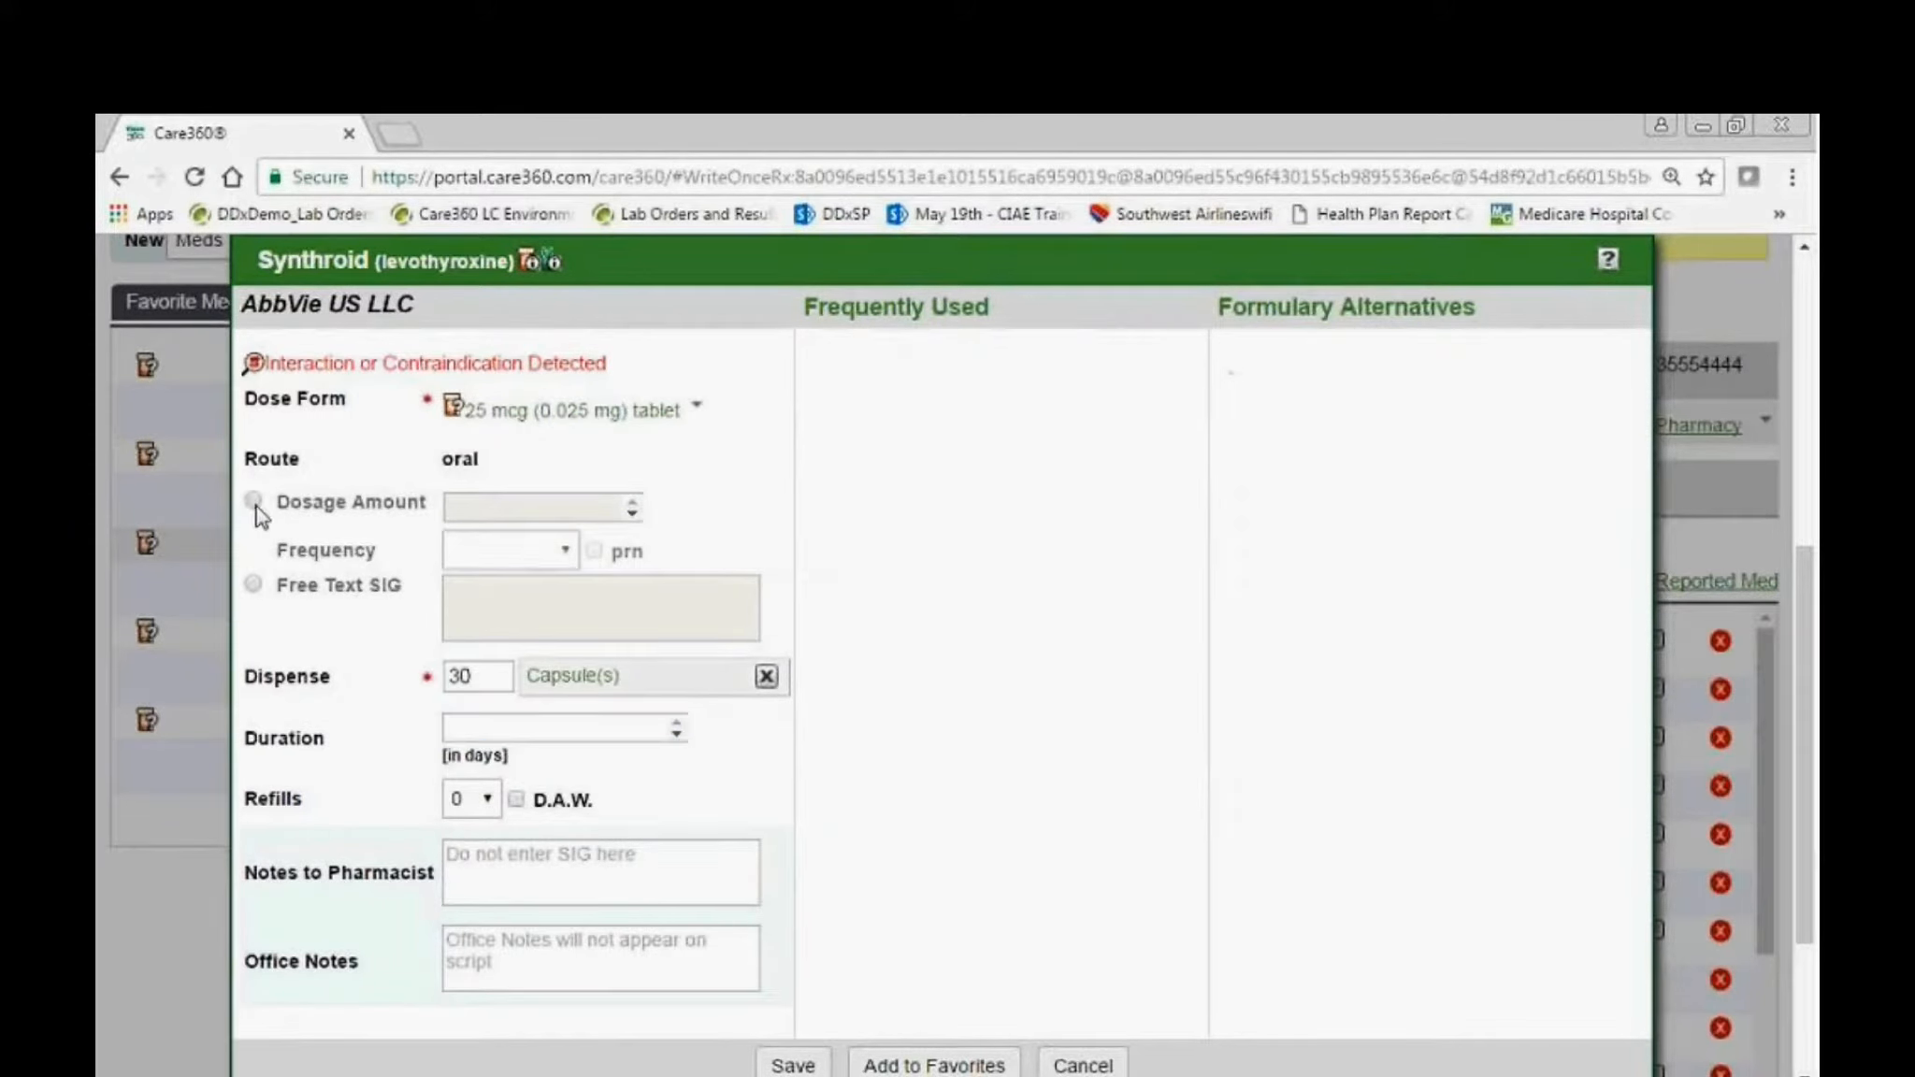
{"action": "left_click", "coordinate": [526, 507]}
{"action": "type", "text": "1"}
{"action": "key", "text": "Tab"}
{"action": "left_click", "coordinate": [518, 552]}
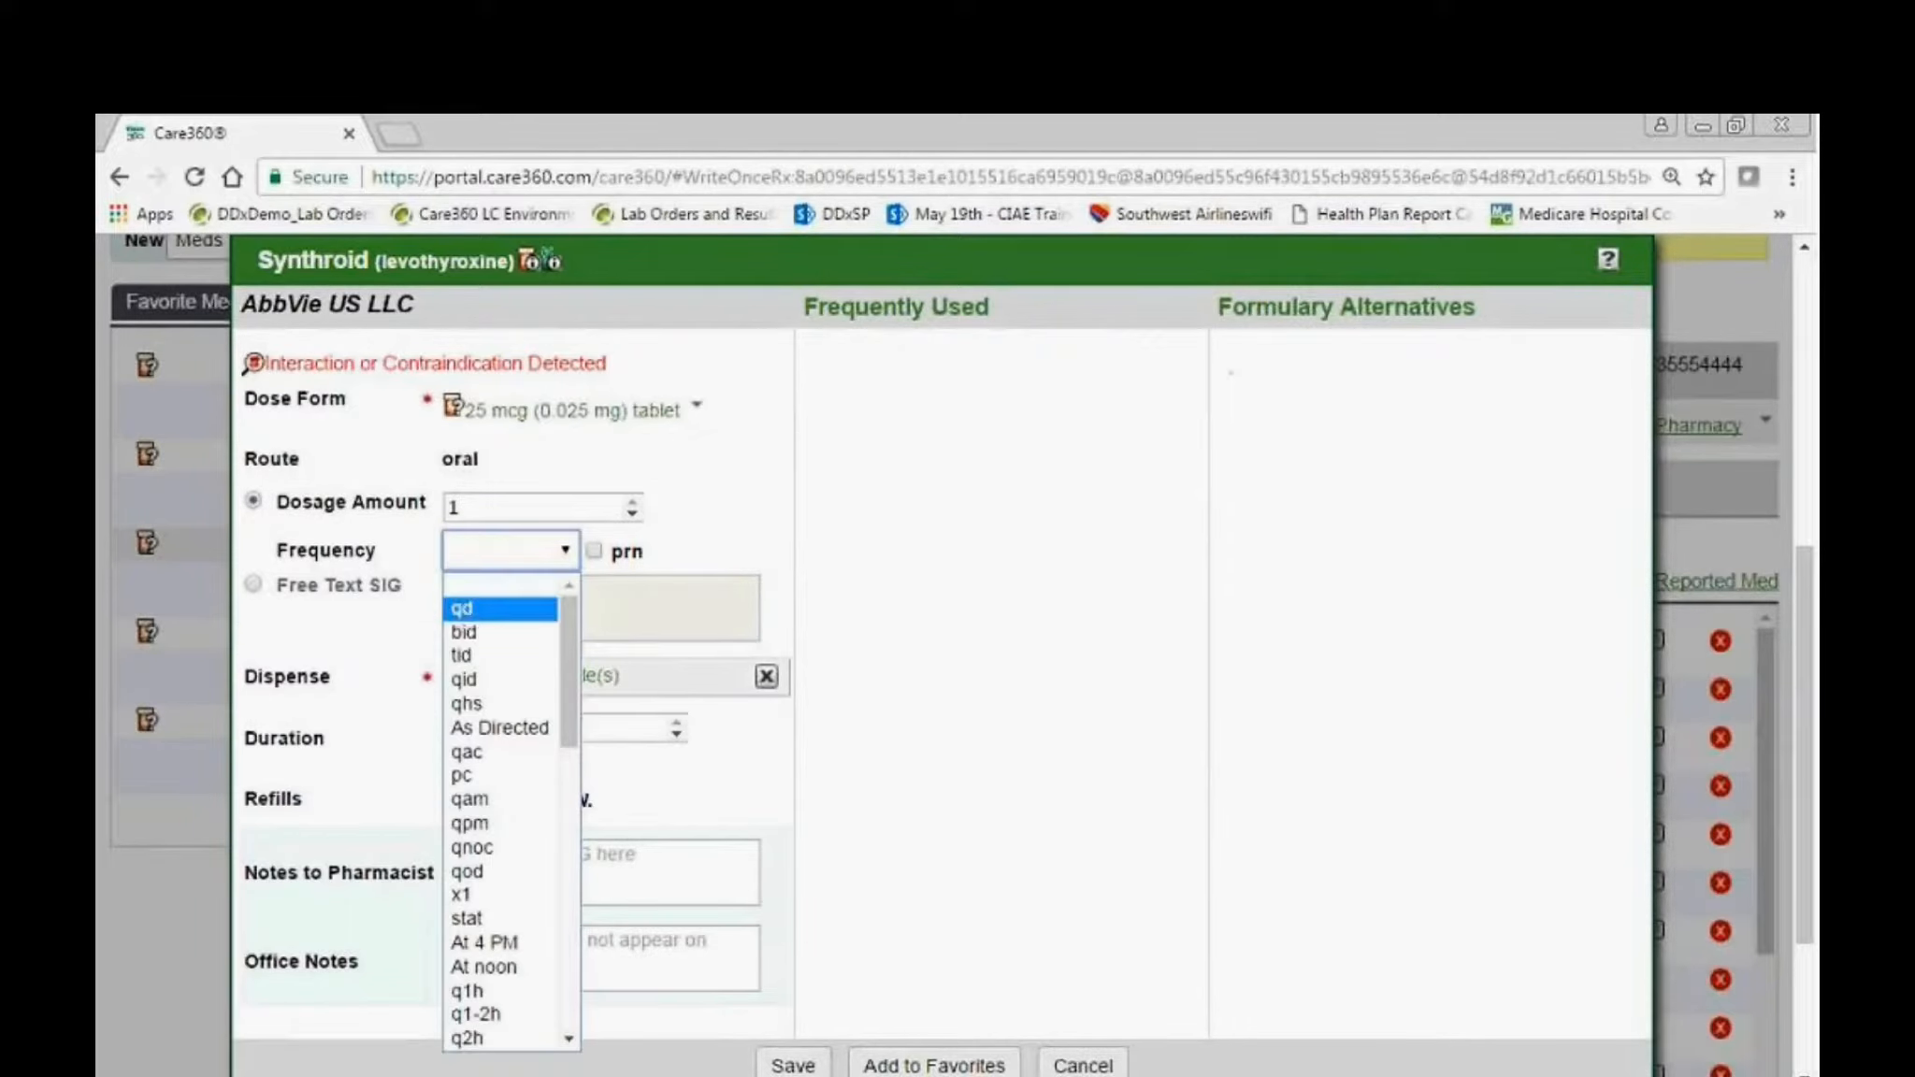
{"action": "left_click", "coordinate": [462, 610]}
{"action": "scroll", "coordinate": [599, 772], "scroll_direction": "down", "scroll_amount": 2}
{"action": "left_click", "coordinate": [810, 933]}
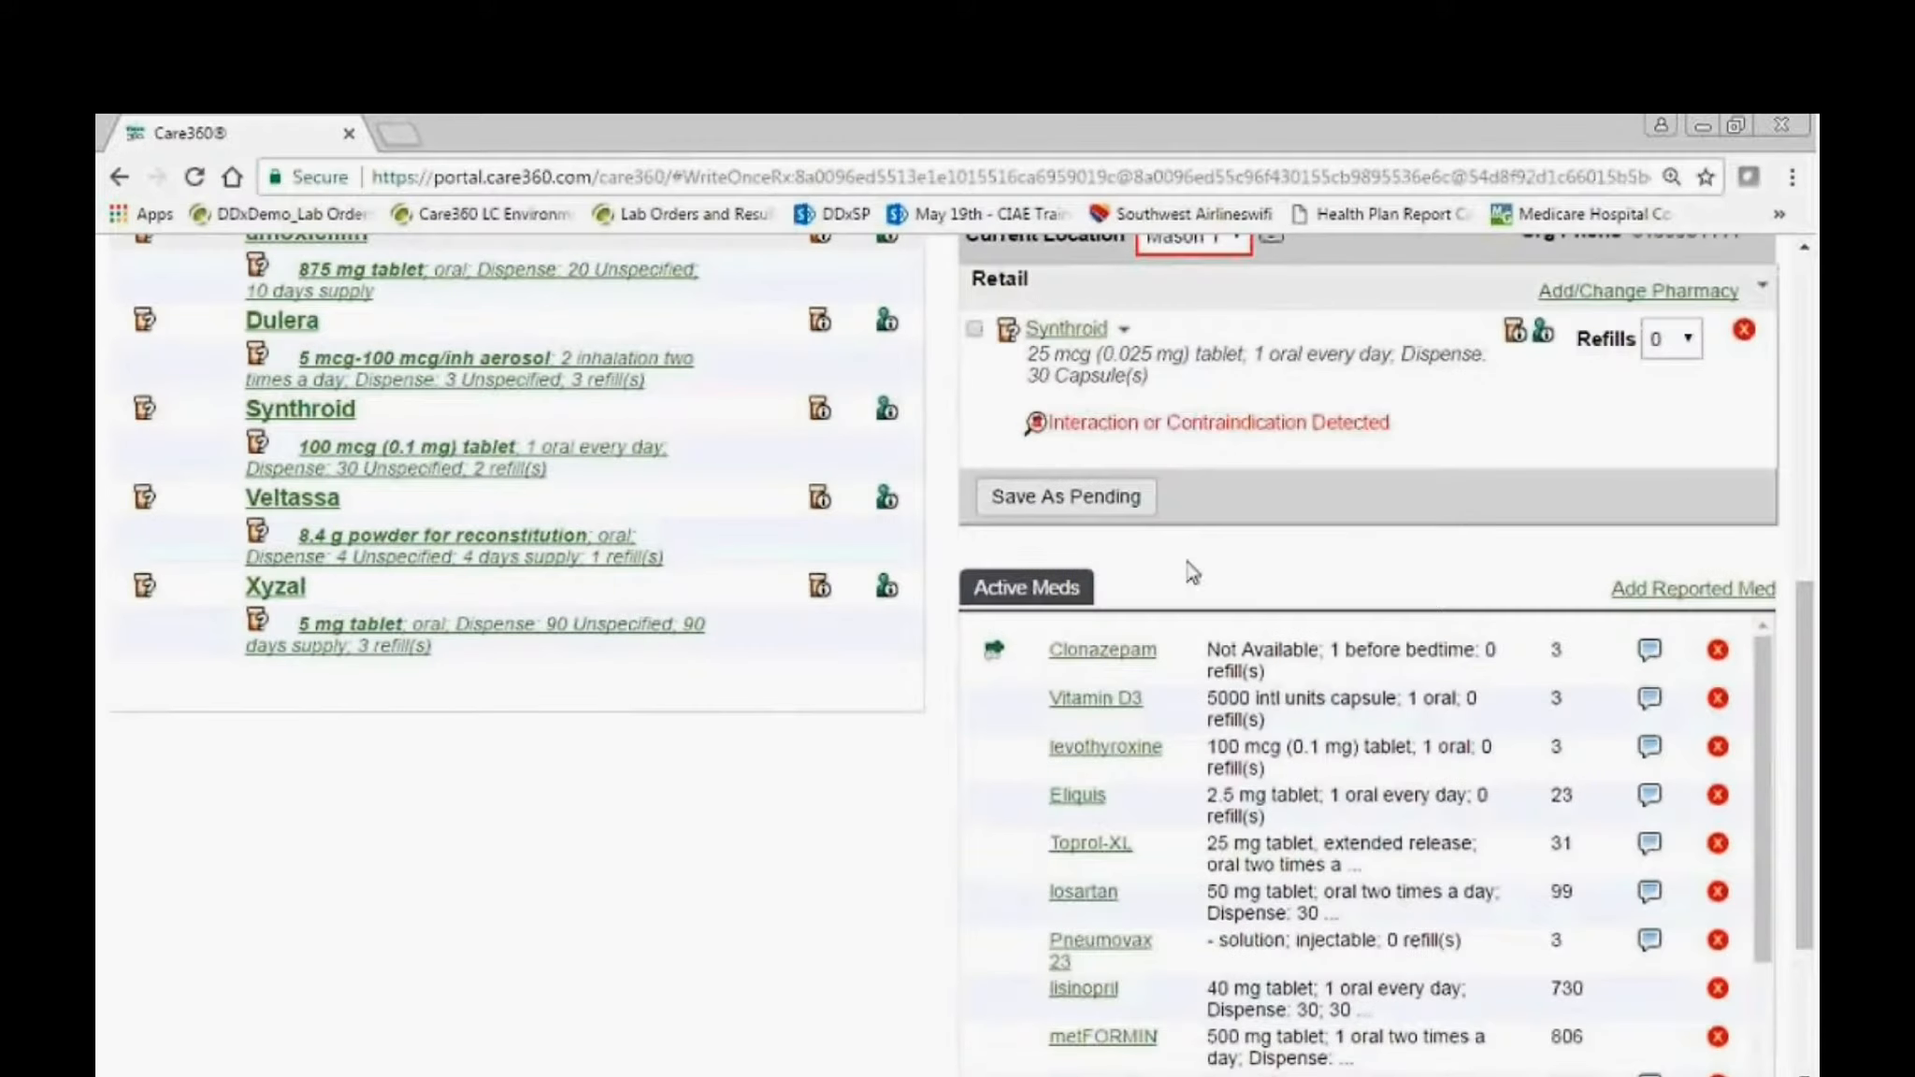
Return to the patient's encounter note and open Active Medications for reconciliation.
{"action": "scroll", "coordinate": [1259, 616], "scroll_direction": "up", "scroll_amount": 3}
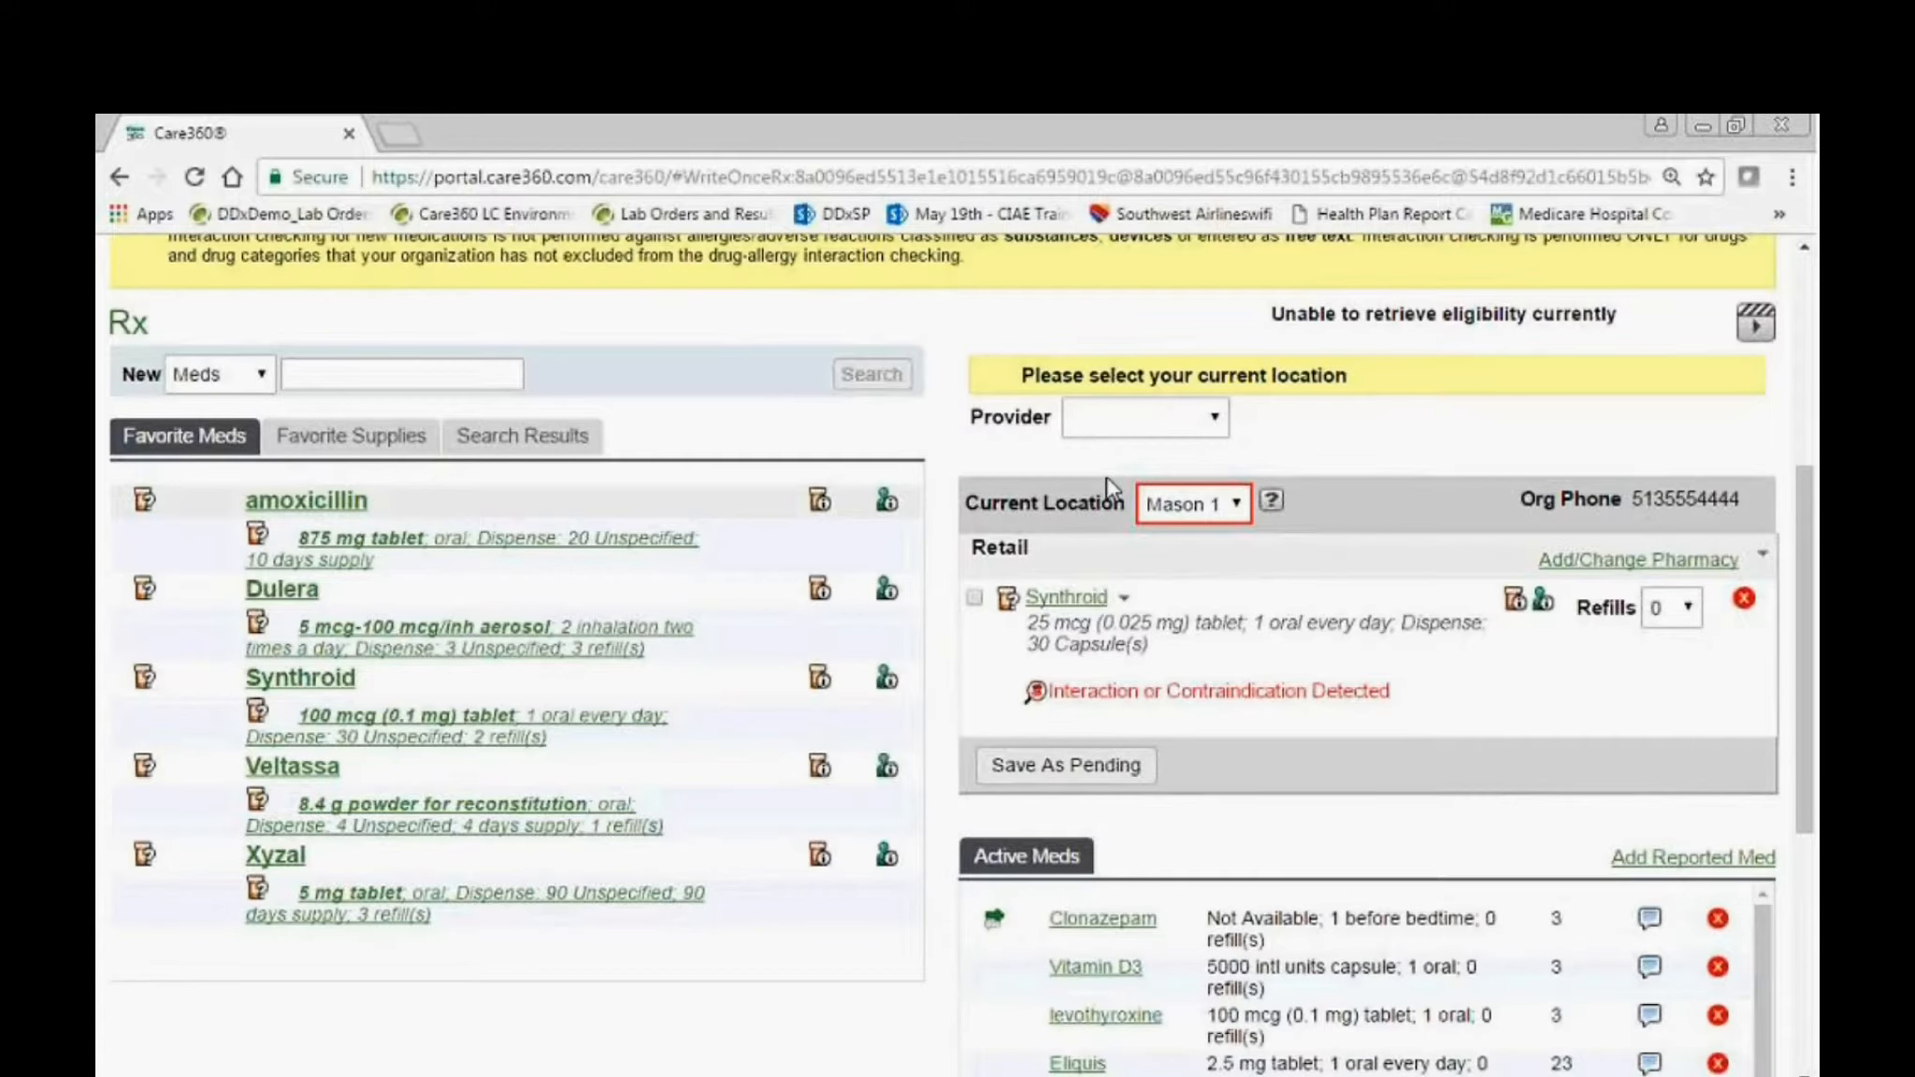
{"action": "scroll", "coordinate": [752, 621], "scroll_direction": "up", "scroll_amount": 3}
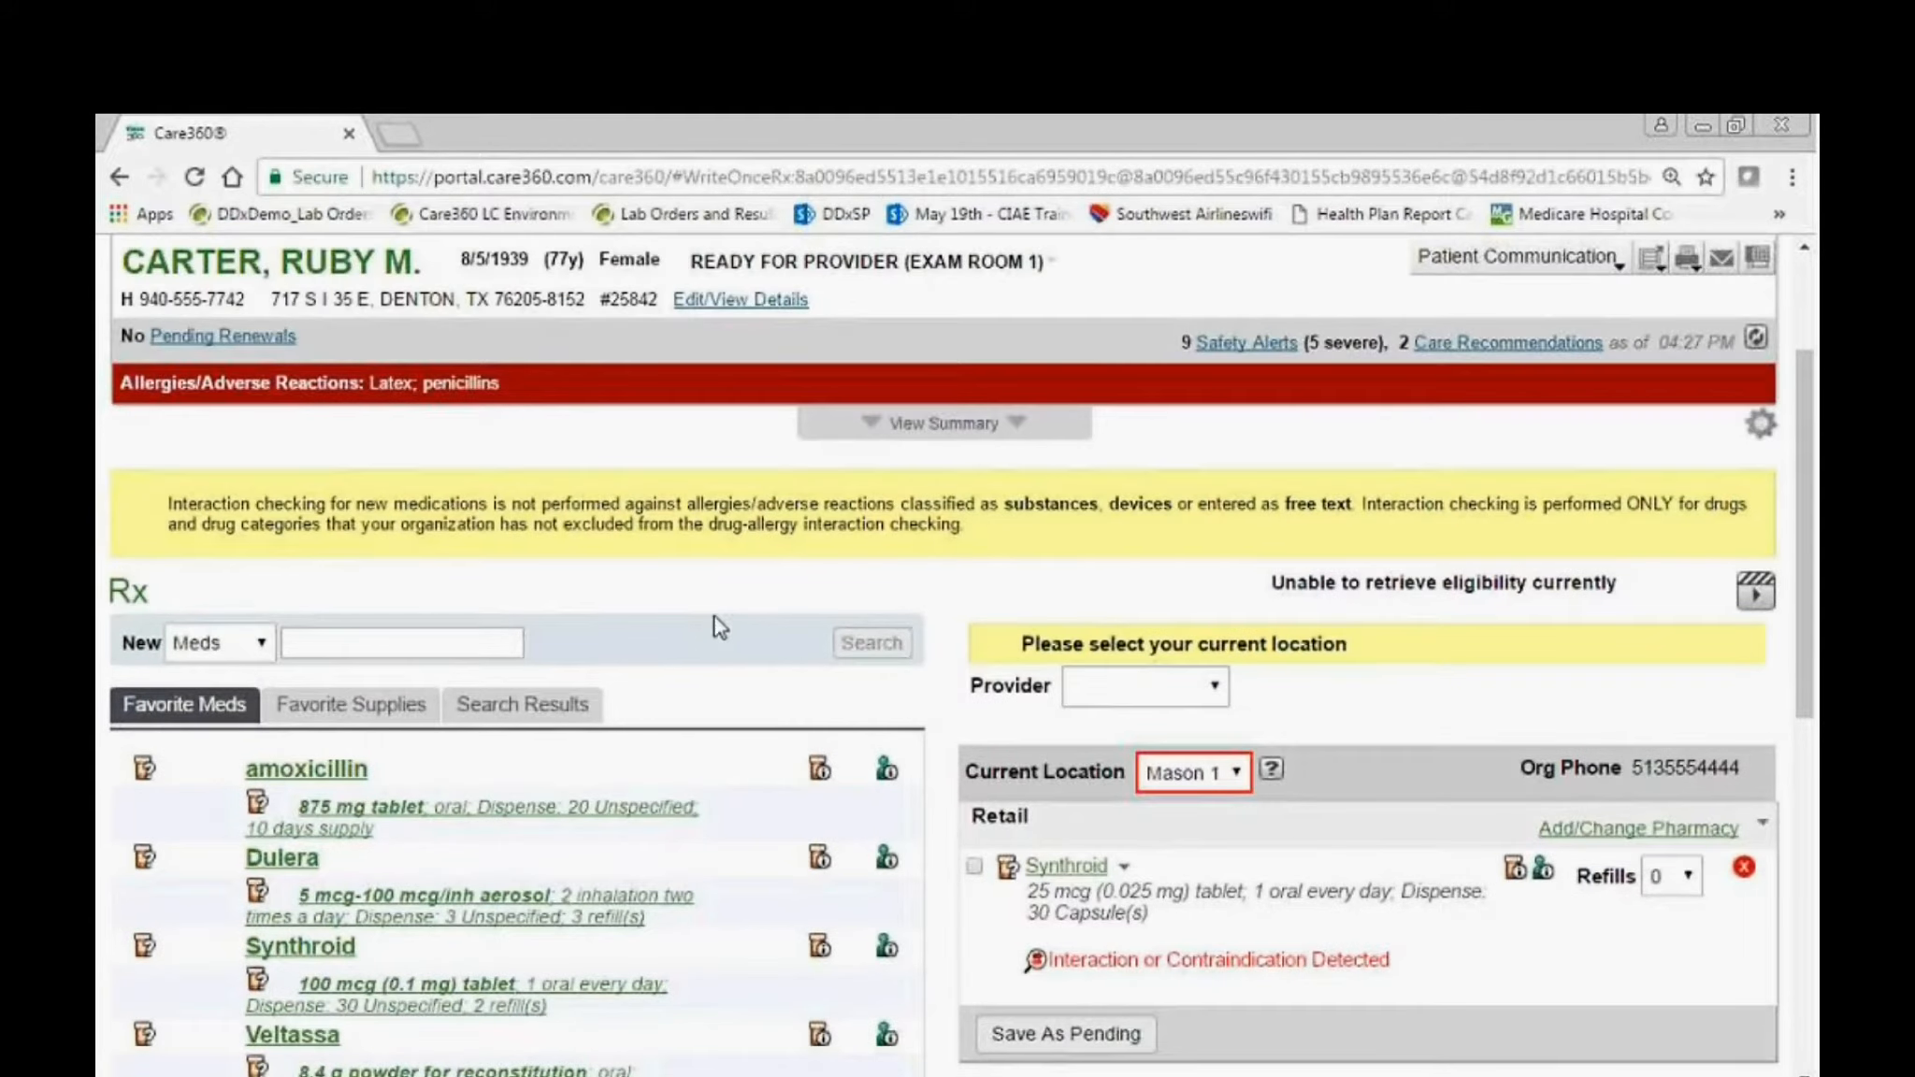
{"action": "scroll", "coordinate": [716, 621], "scroll_direction": "up", "scroll_amount": 2}
{"action": "left_click", "coordinate": [552, 416]}
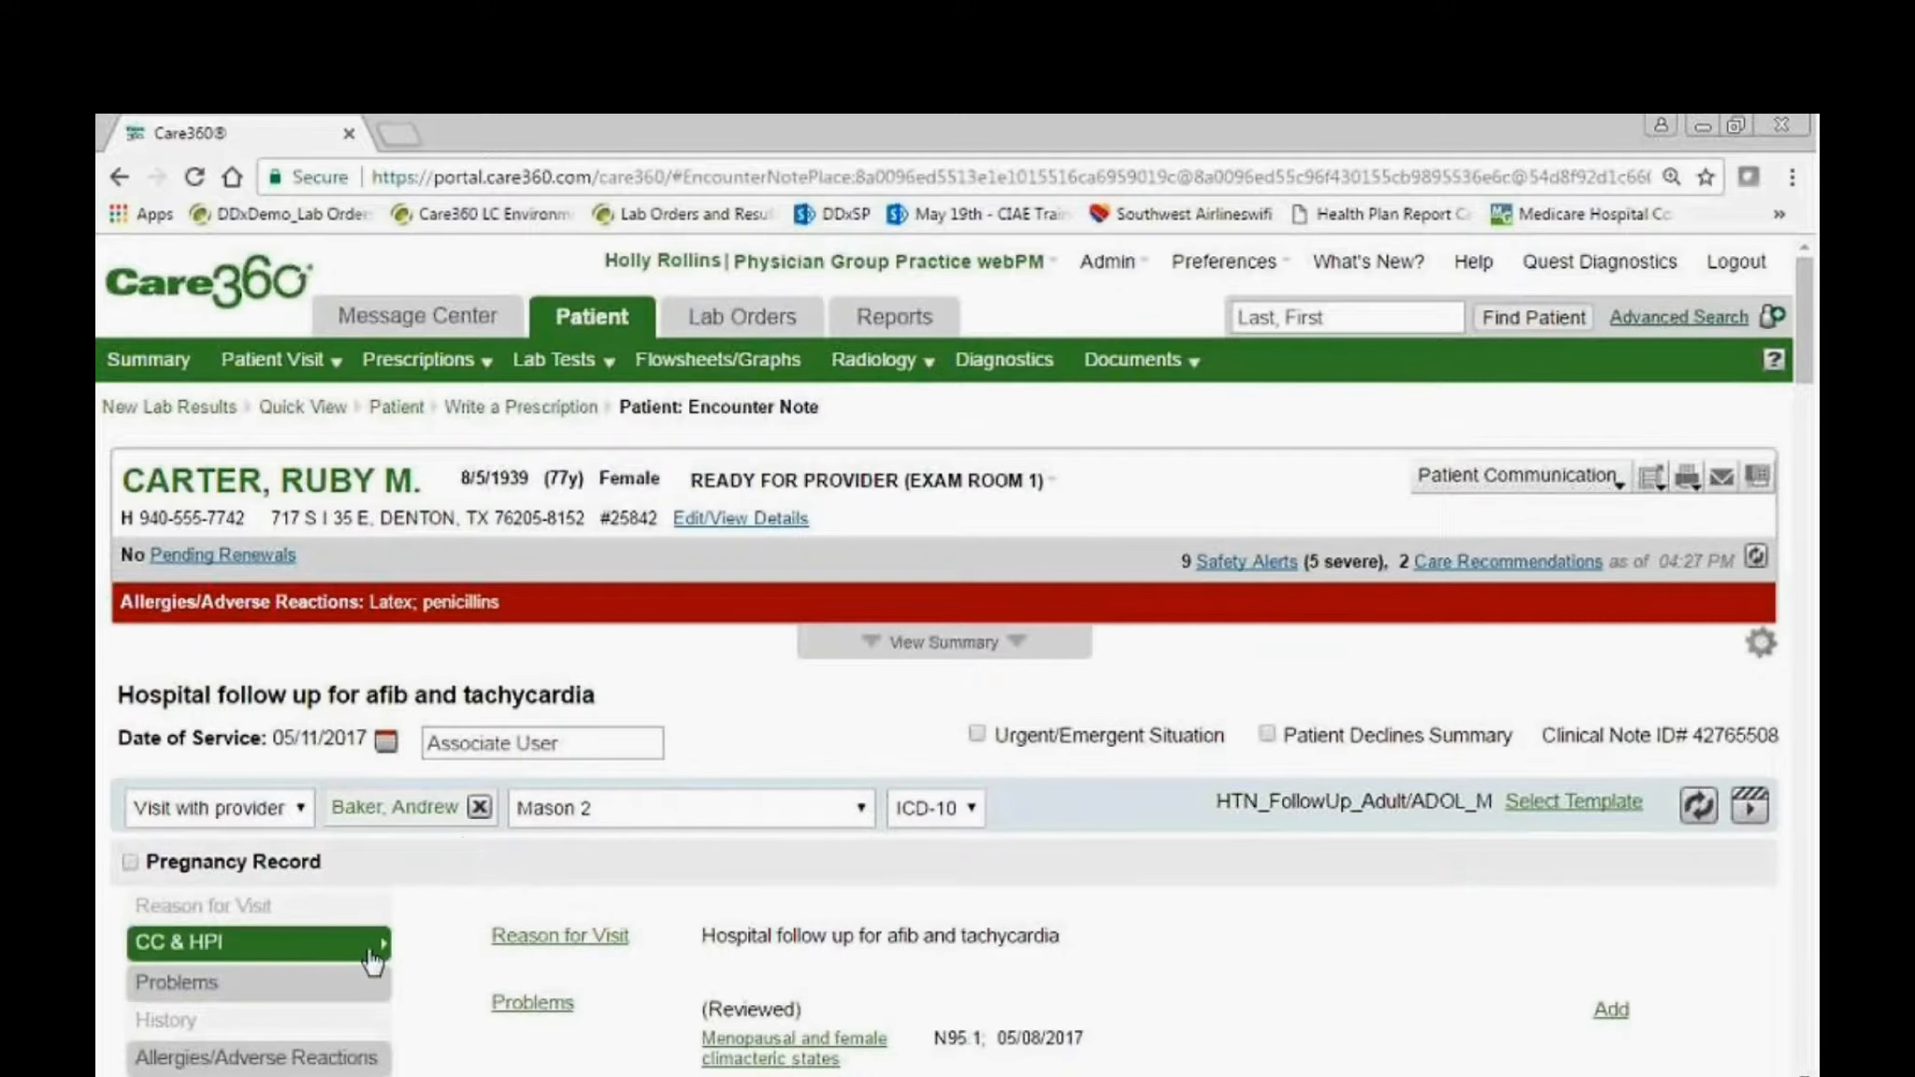
{"action": "scroll", "coordinate": [374, 940], "scroll_direction": "down", "scroll_amount": 4}
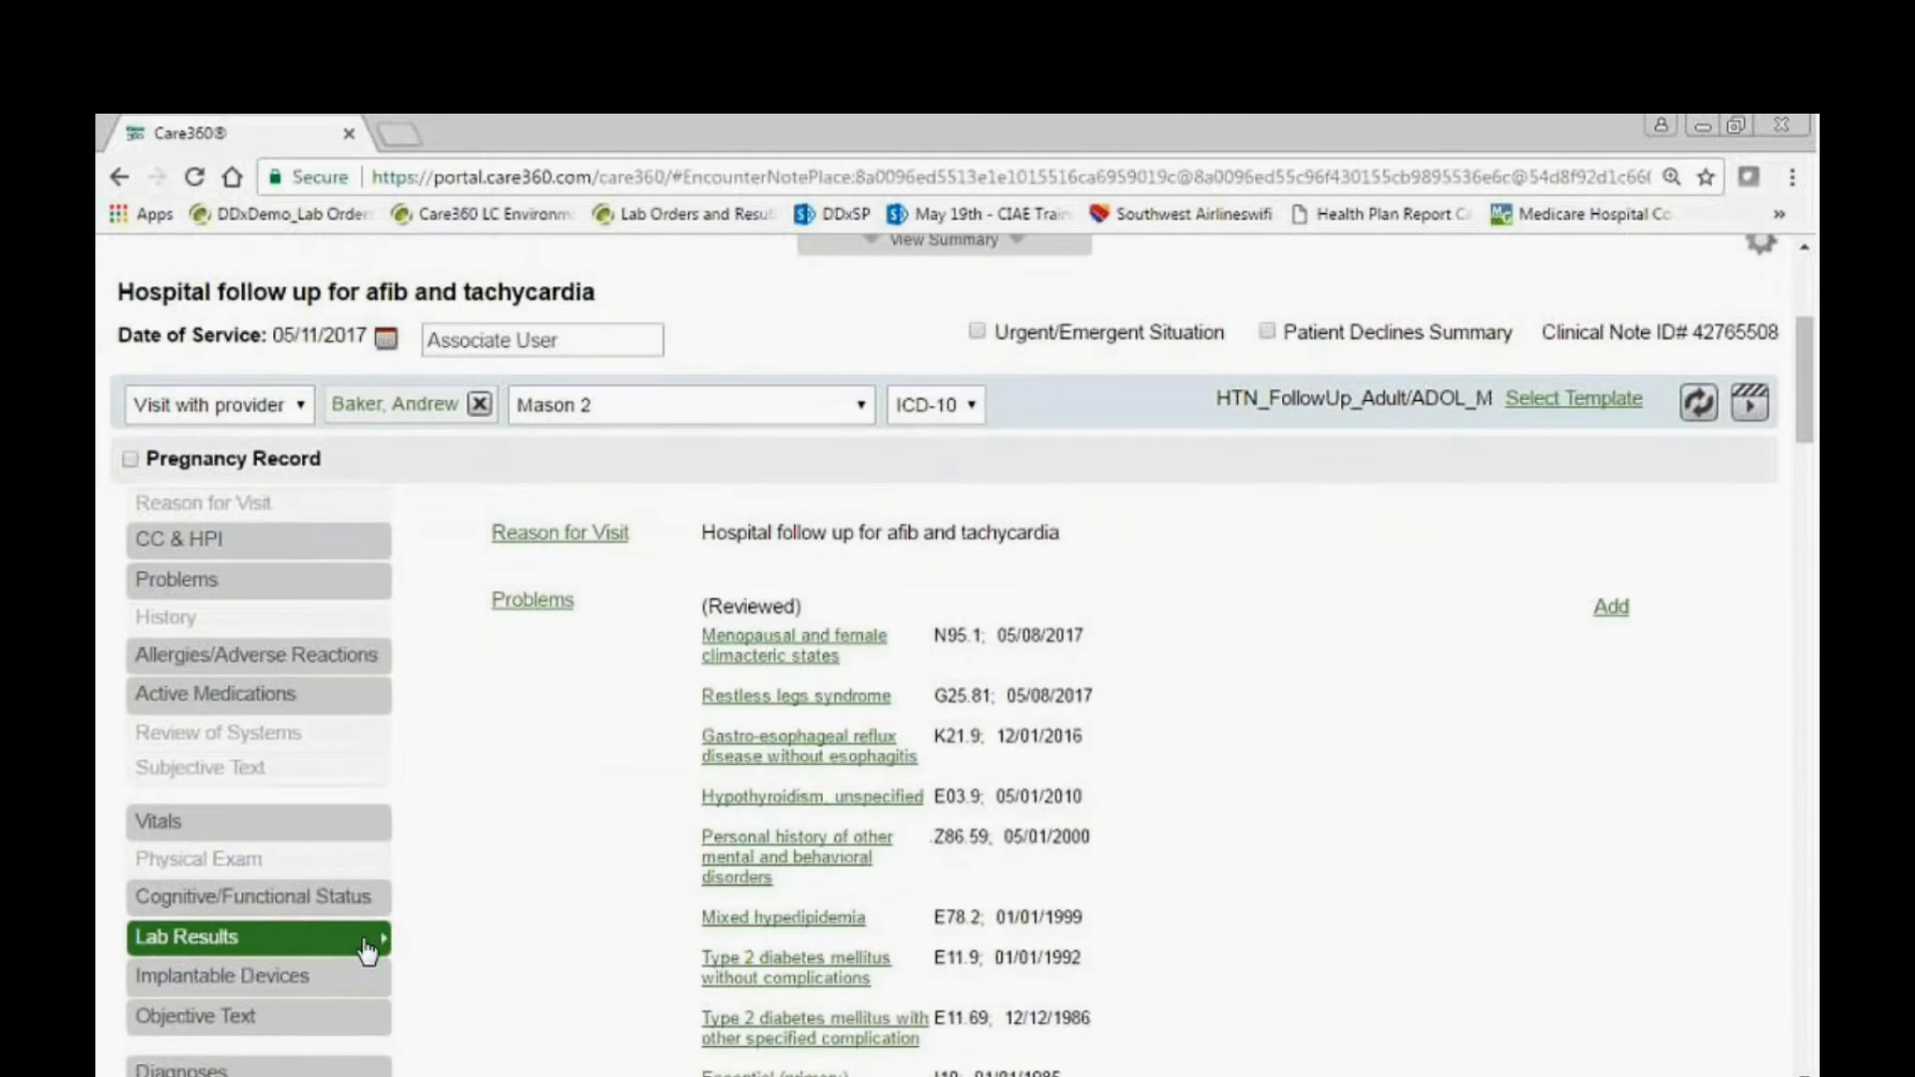
{"action": "left_click", "coordinate": [280, 703]}
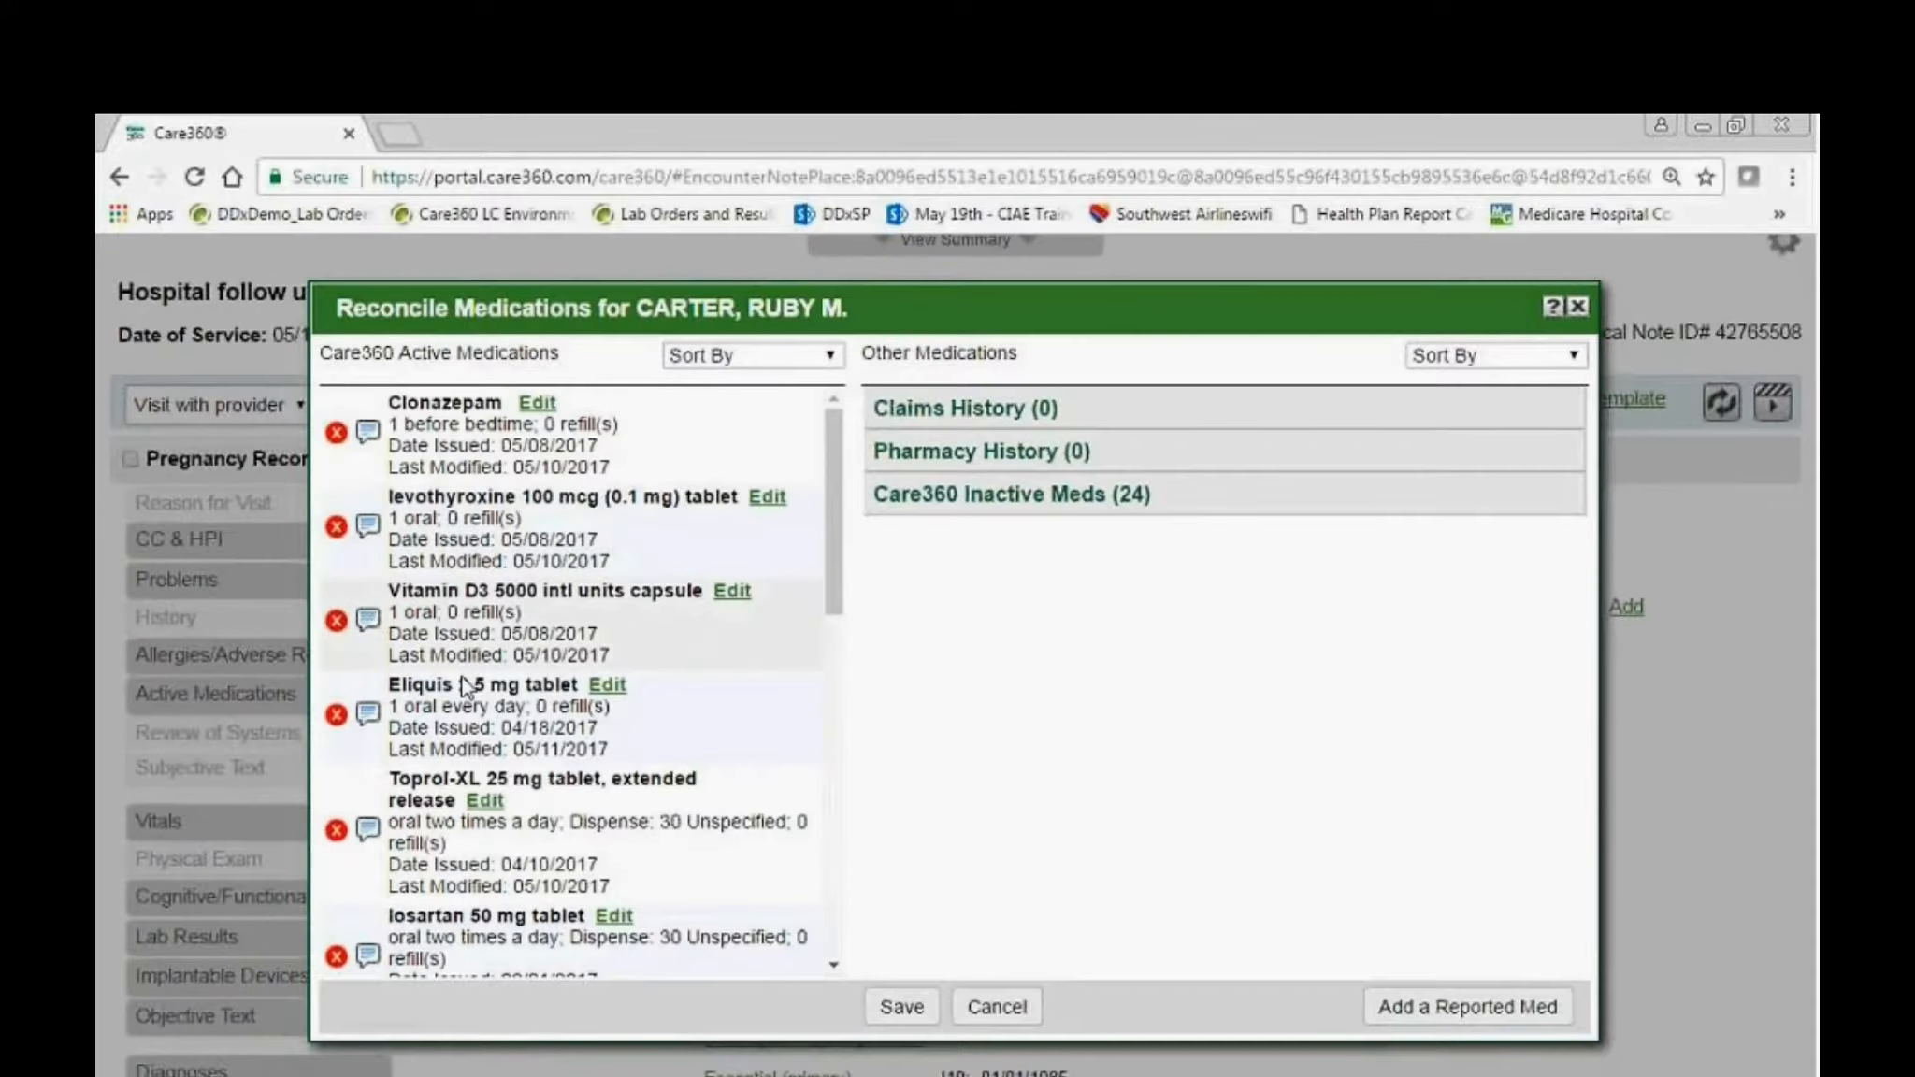
Inactivate losartan 50 mg tablet with the reason "Patient had other adverse reaction" and save the reconciled medications.
{"action": "scroll", "coordinate": [517, 759], "scroll_direction": "down", "scroll_amount": 2}
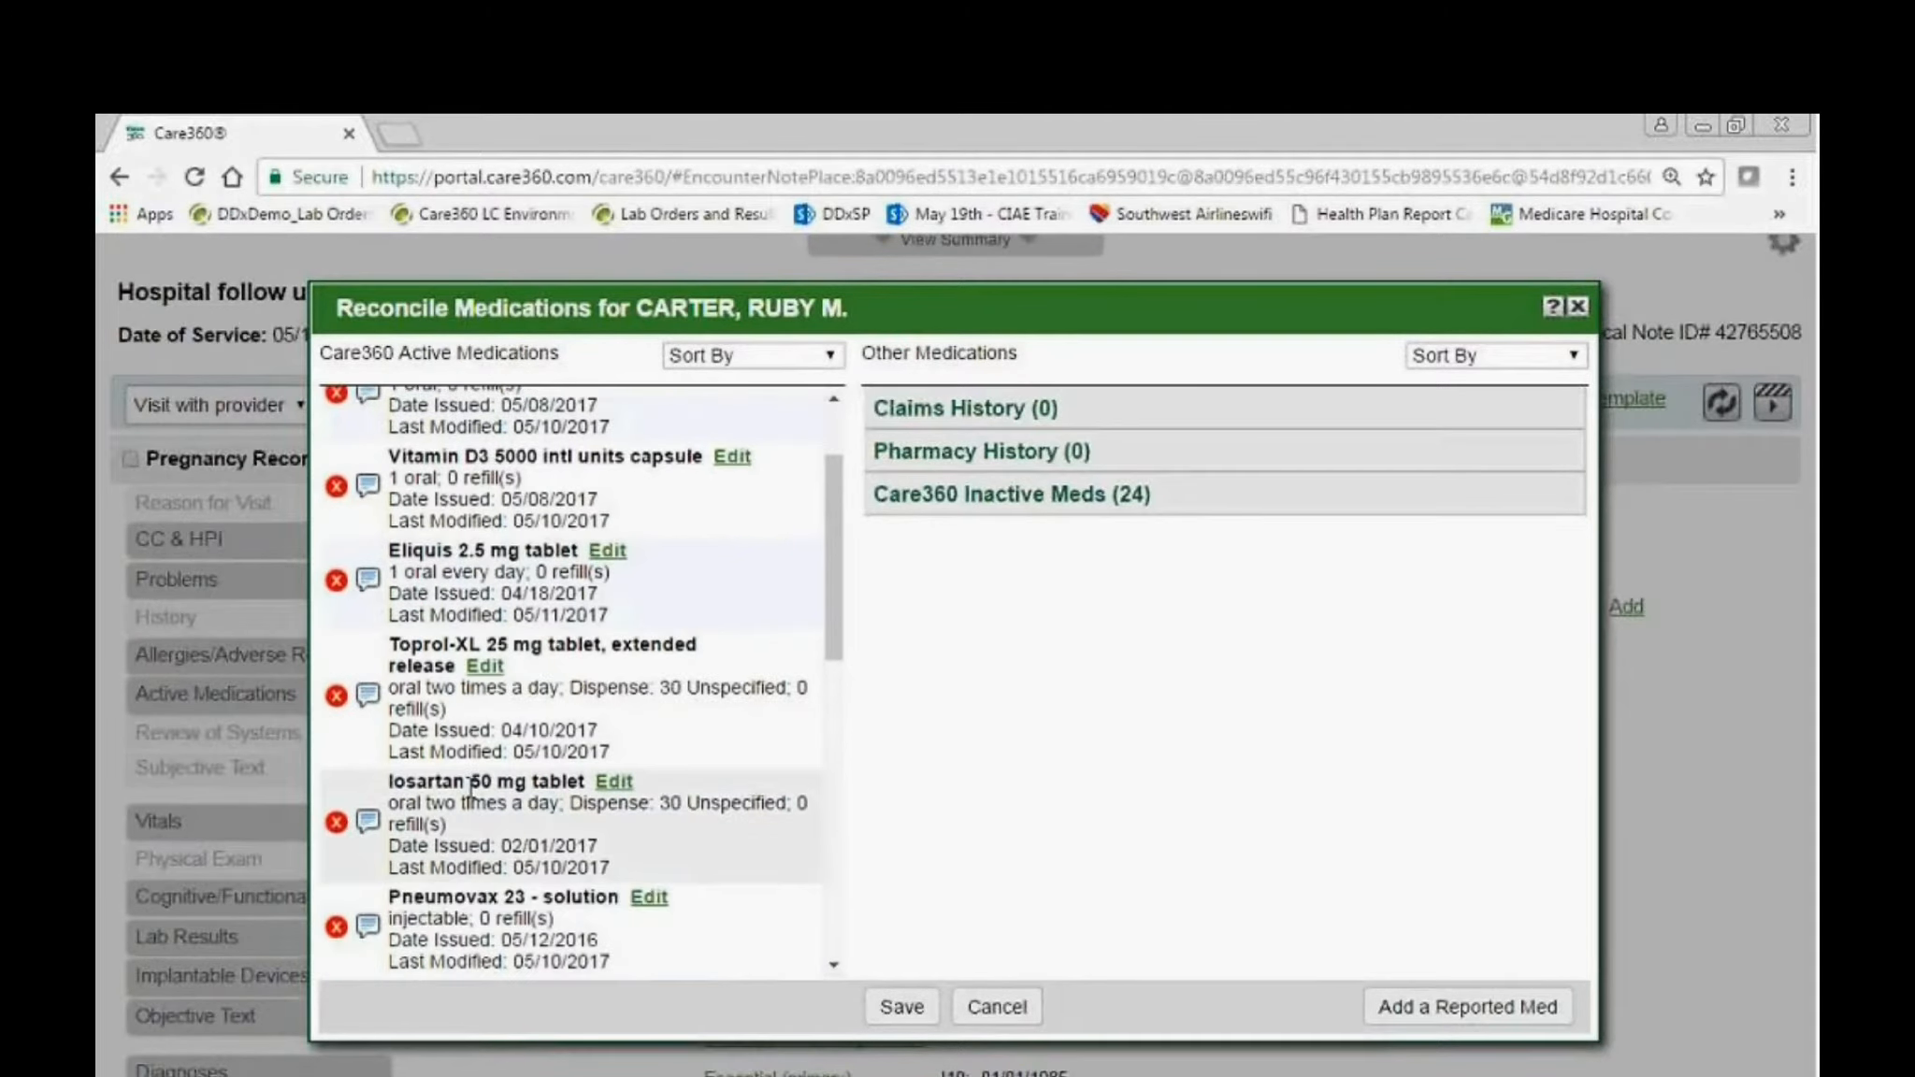
{"action": "left_click", "coordinate": [337, 823]}
{"action": "left_click", "coordinate": [889, 664]}
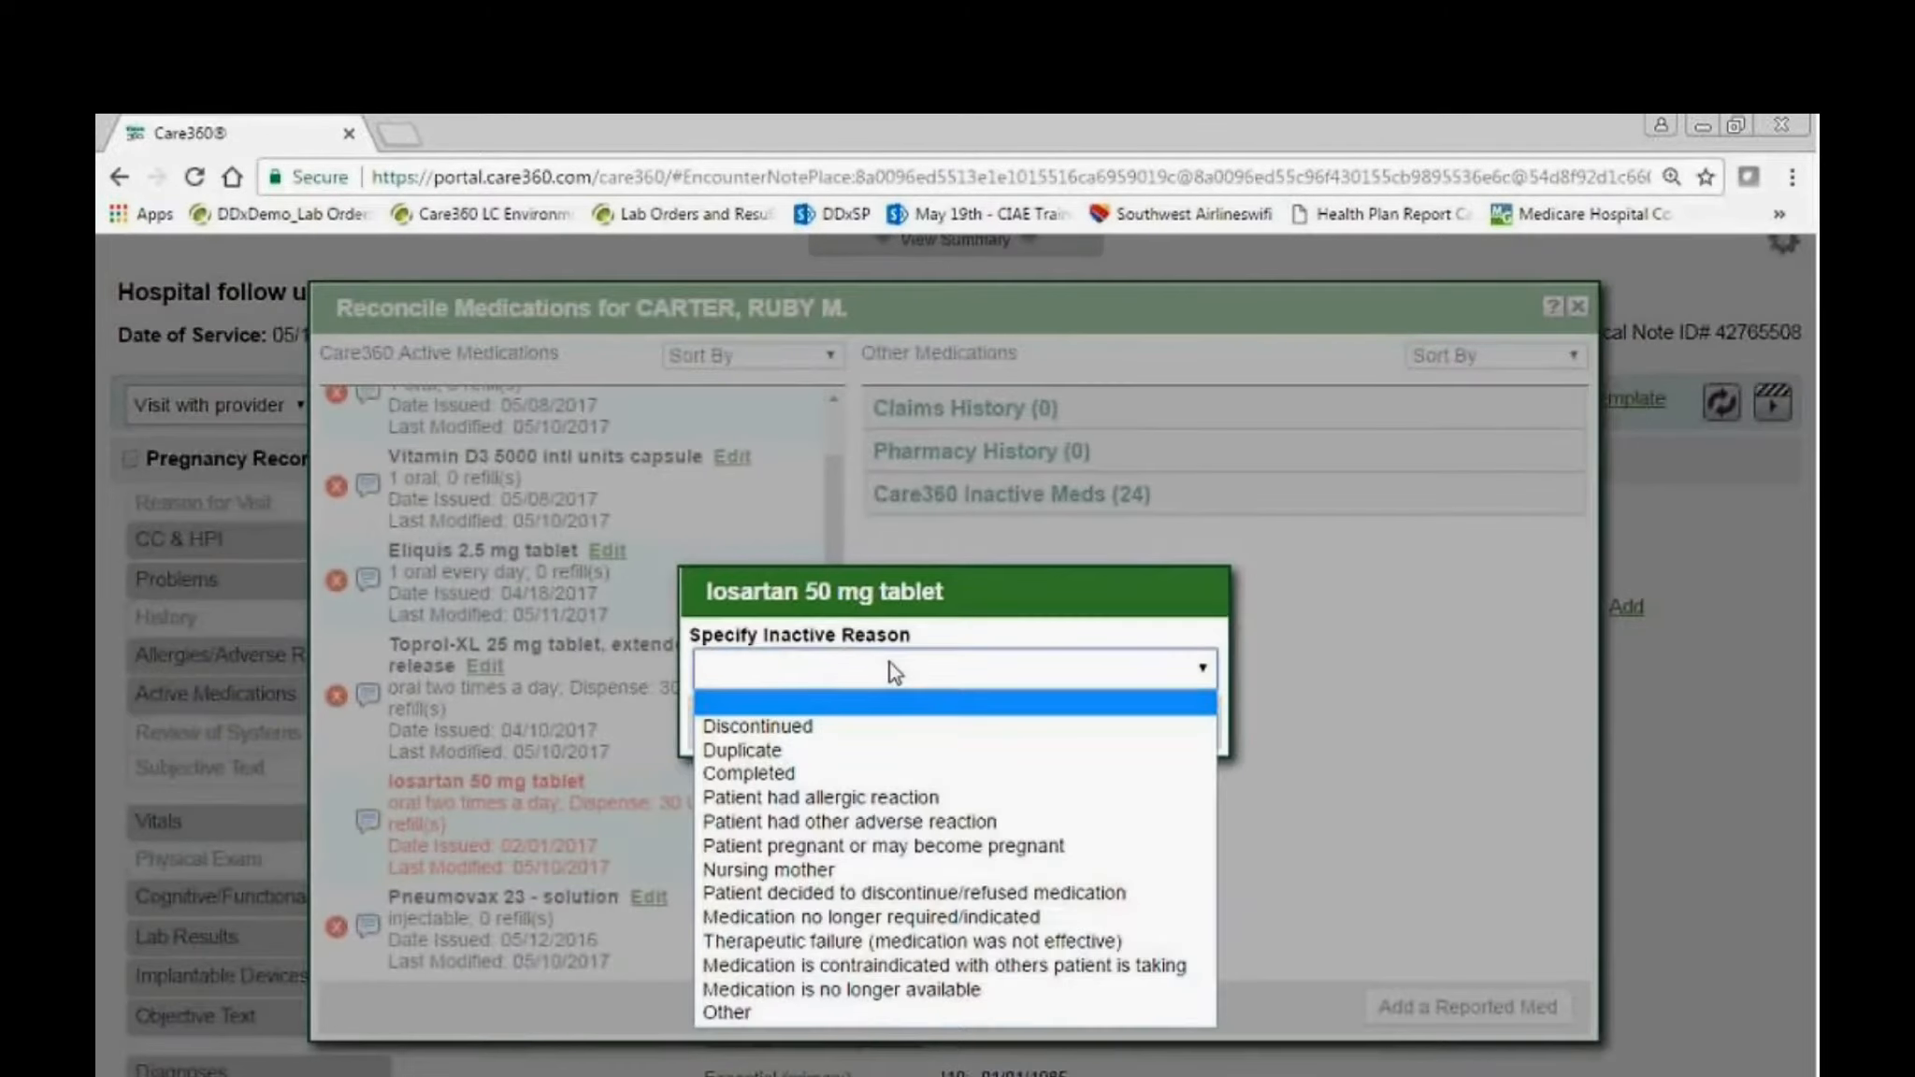
{"action": "left_click", "coordinate": [804, 821]}
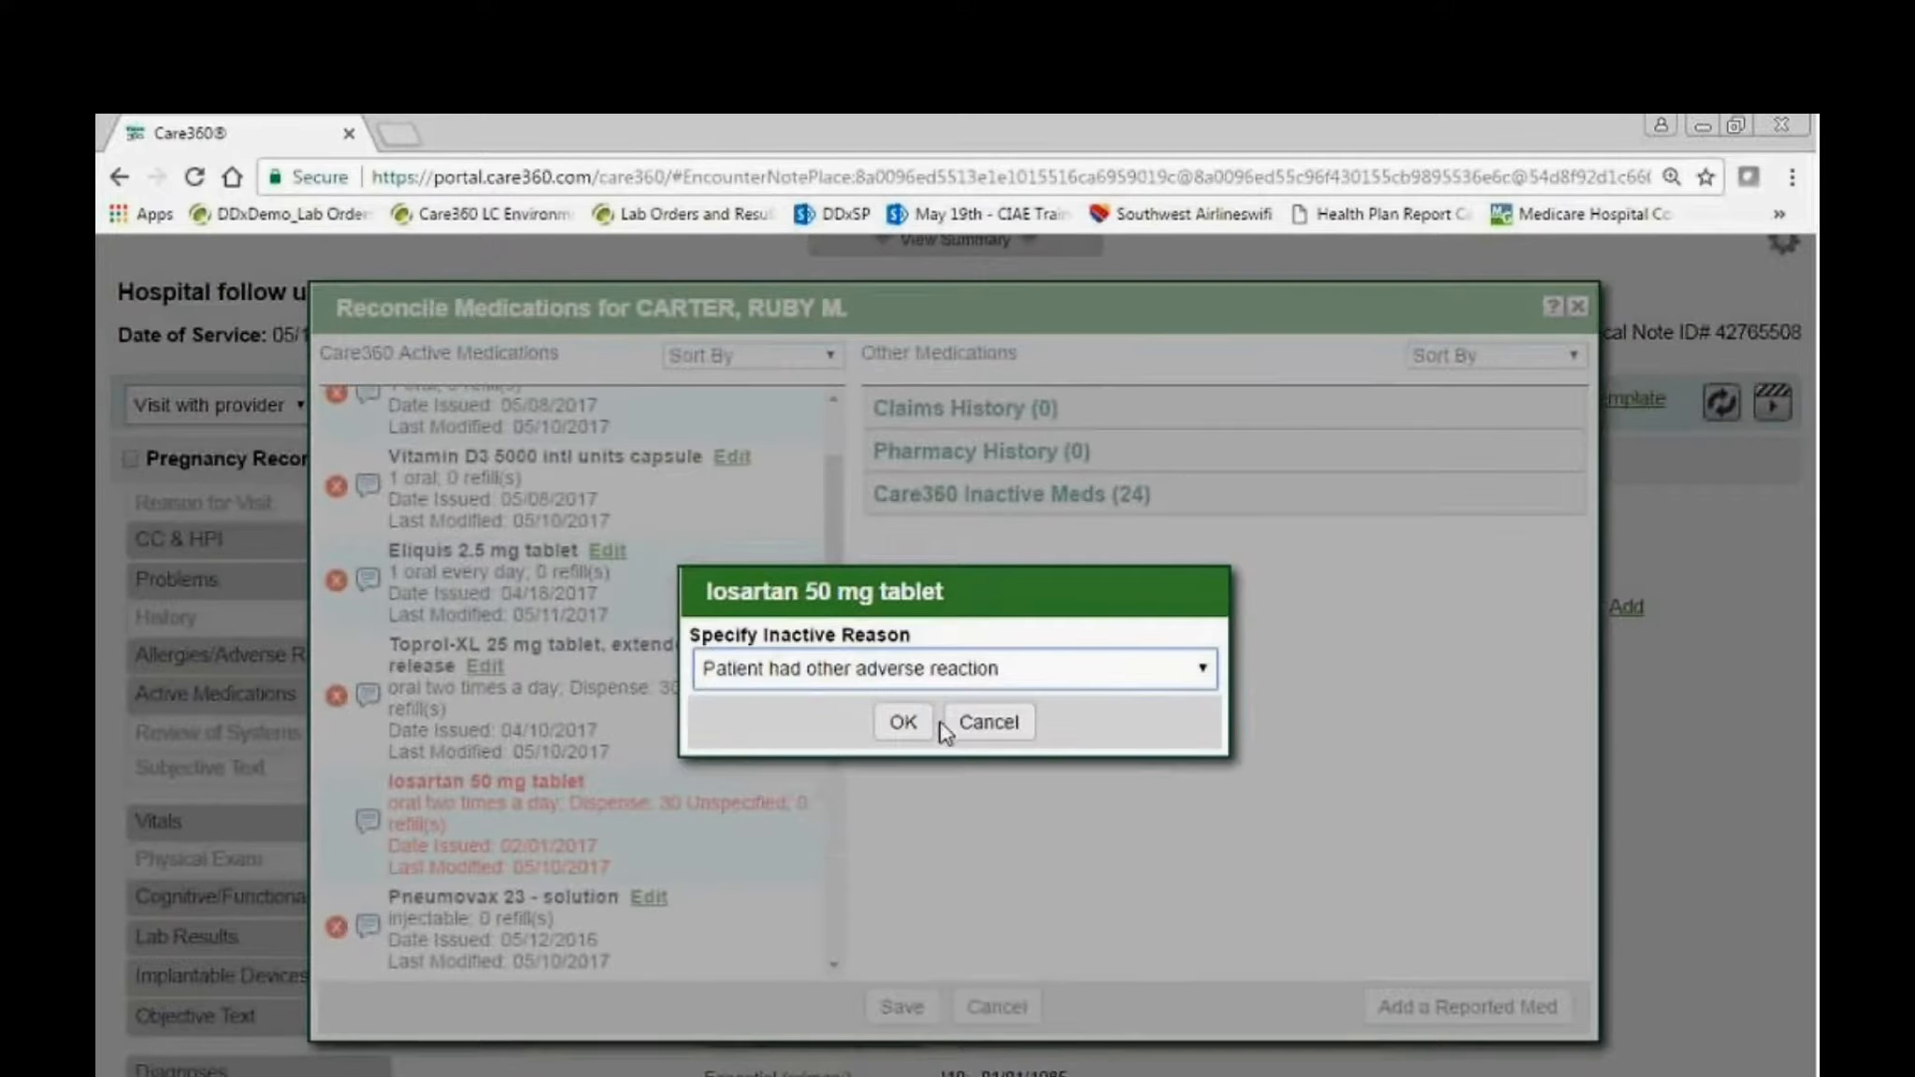
{"action": "left_click", "coordinate": [903, 722]}
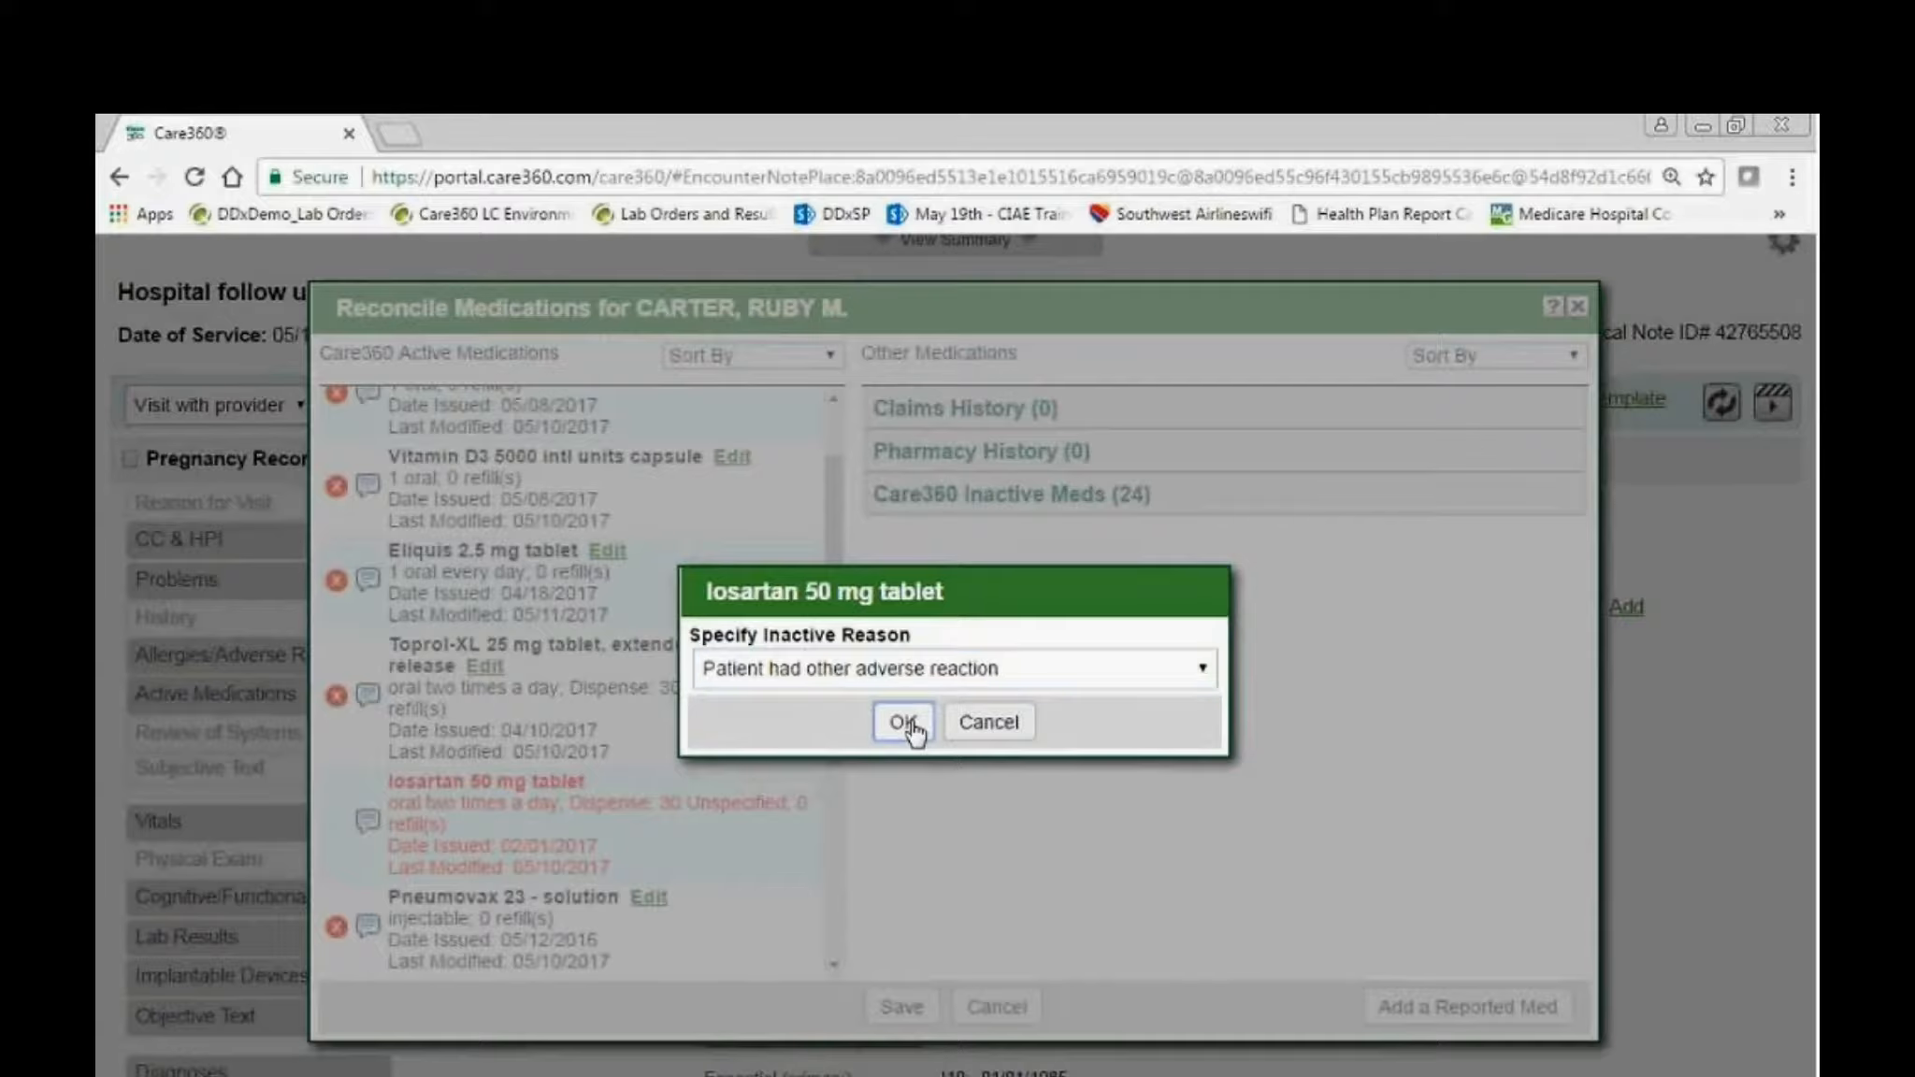
{"action": "left_click", "coordinate": [913, 1012]}
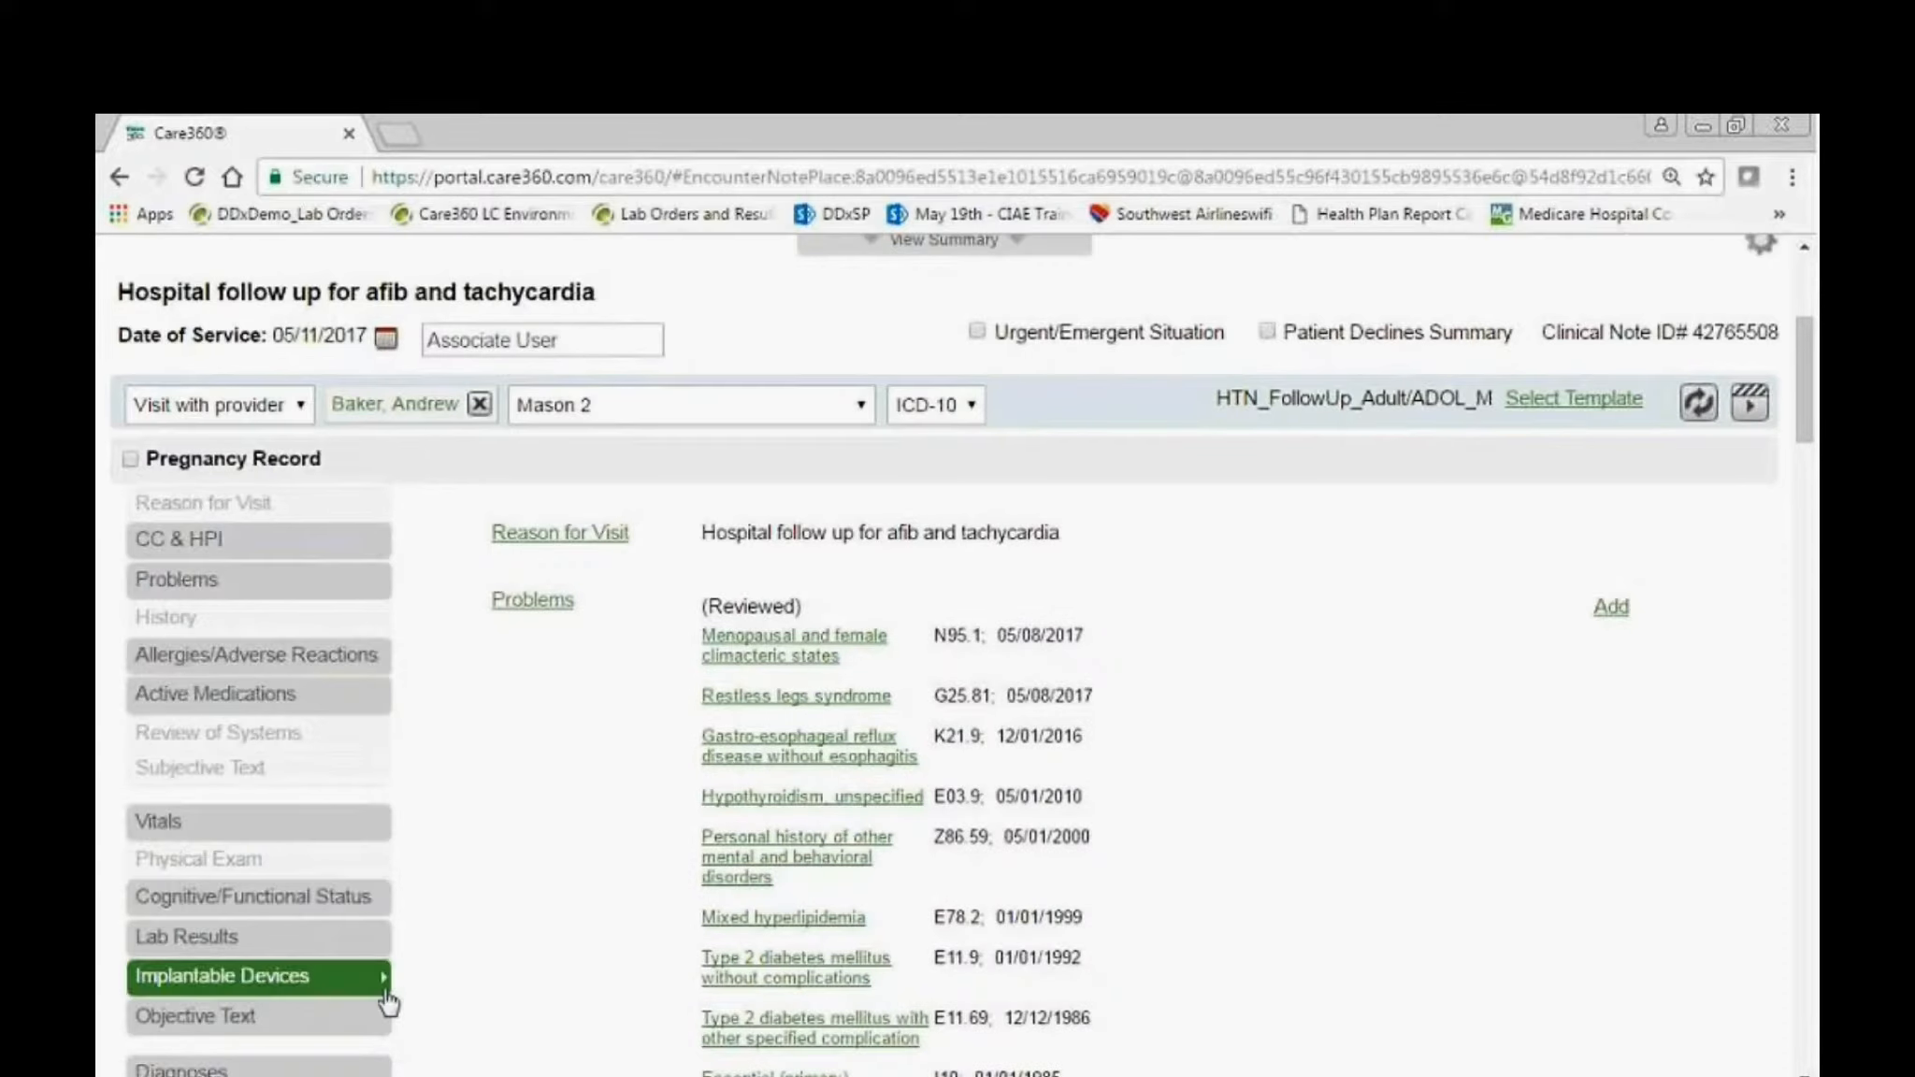
Open the Objective Text and insert "Patient has been complying with medications and care plans. Presents in good condition and reports feeling well.".
{"action": "left_click", "coordinate": [364, 1016]}
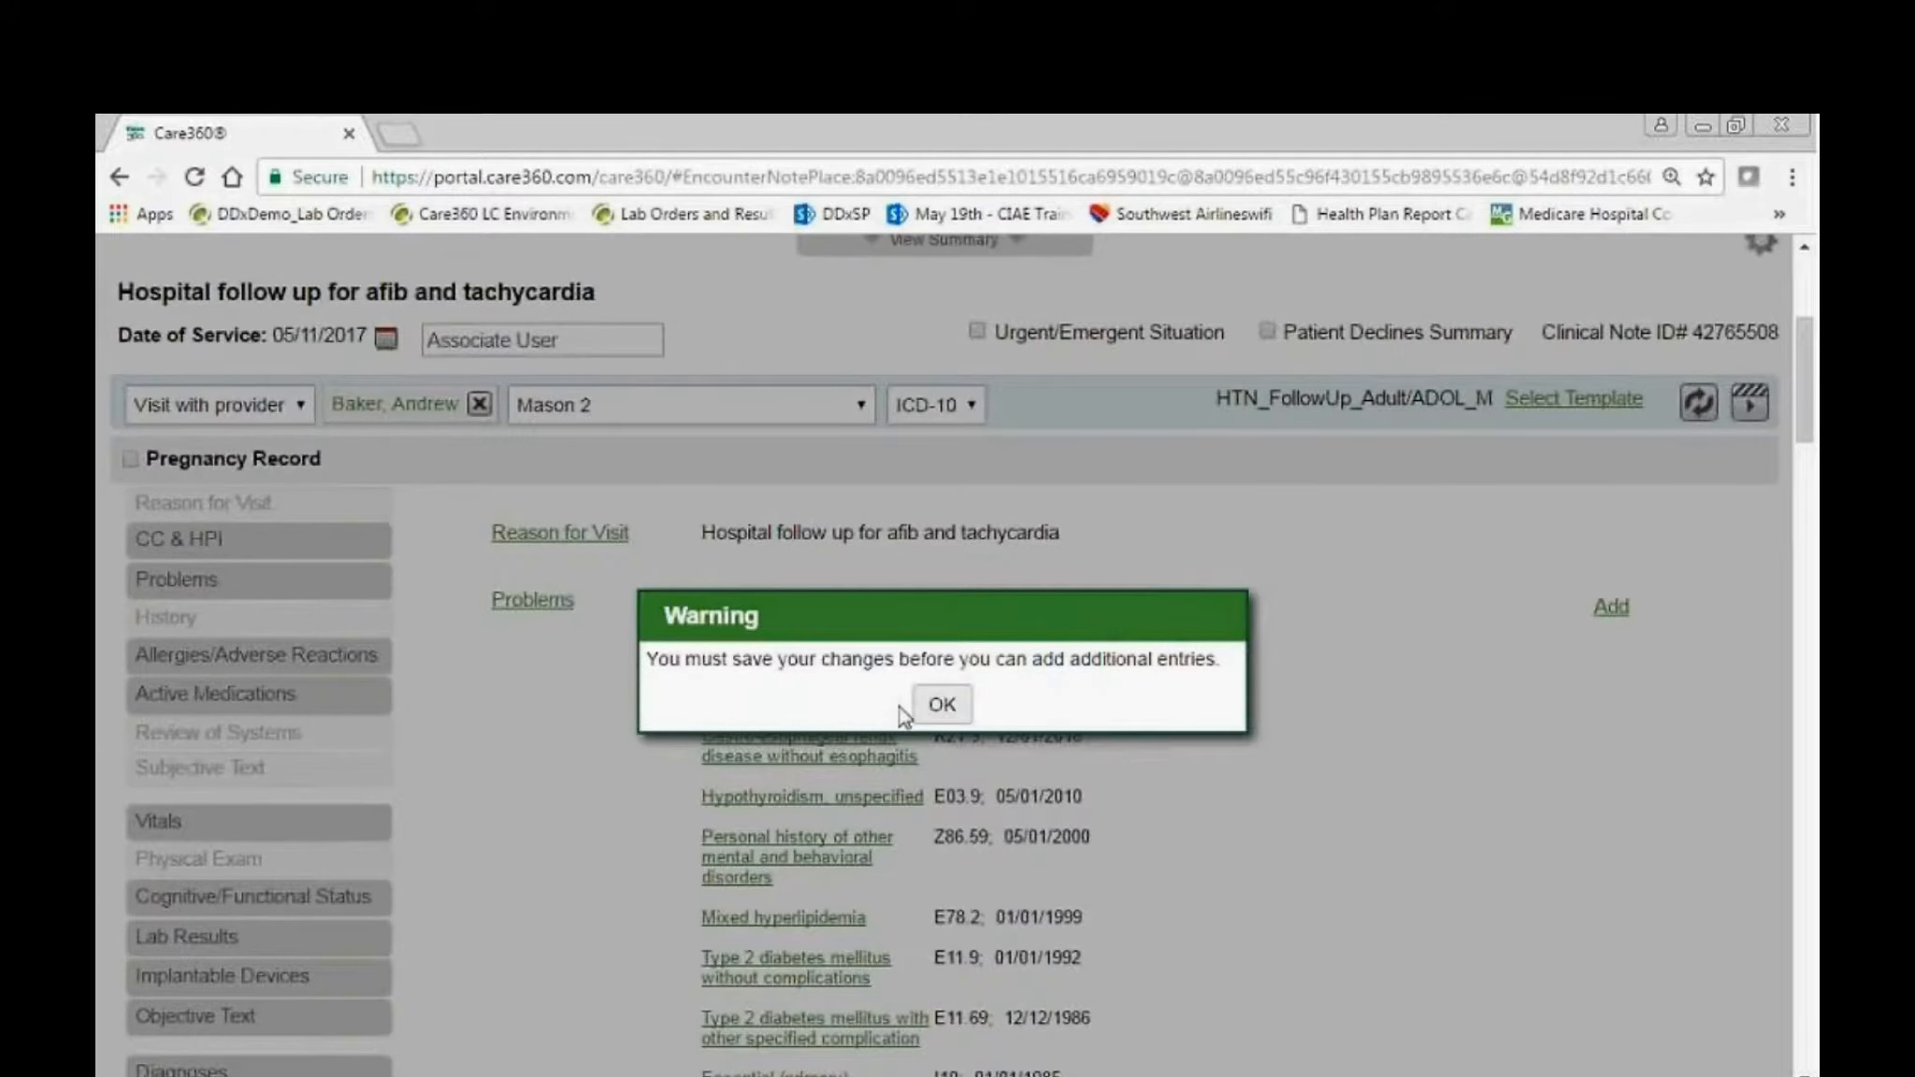
{"action": "left_click", "coordinate": [944, 708]}
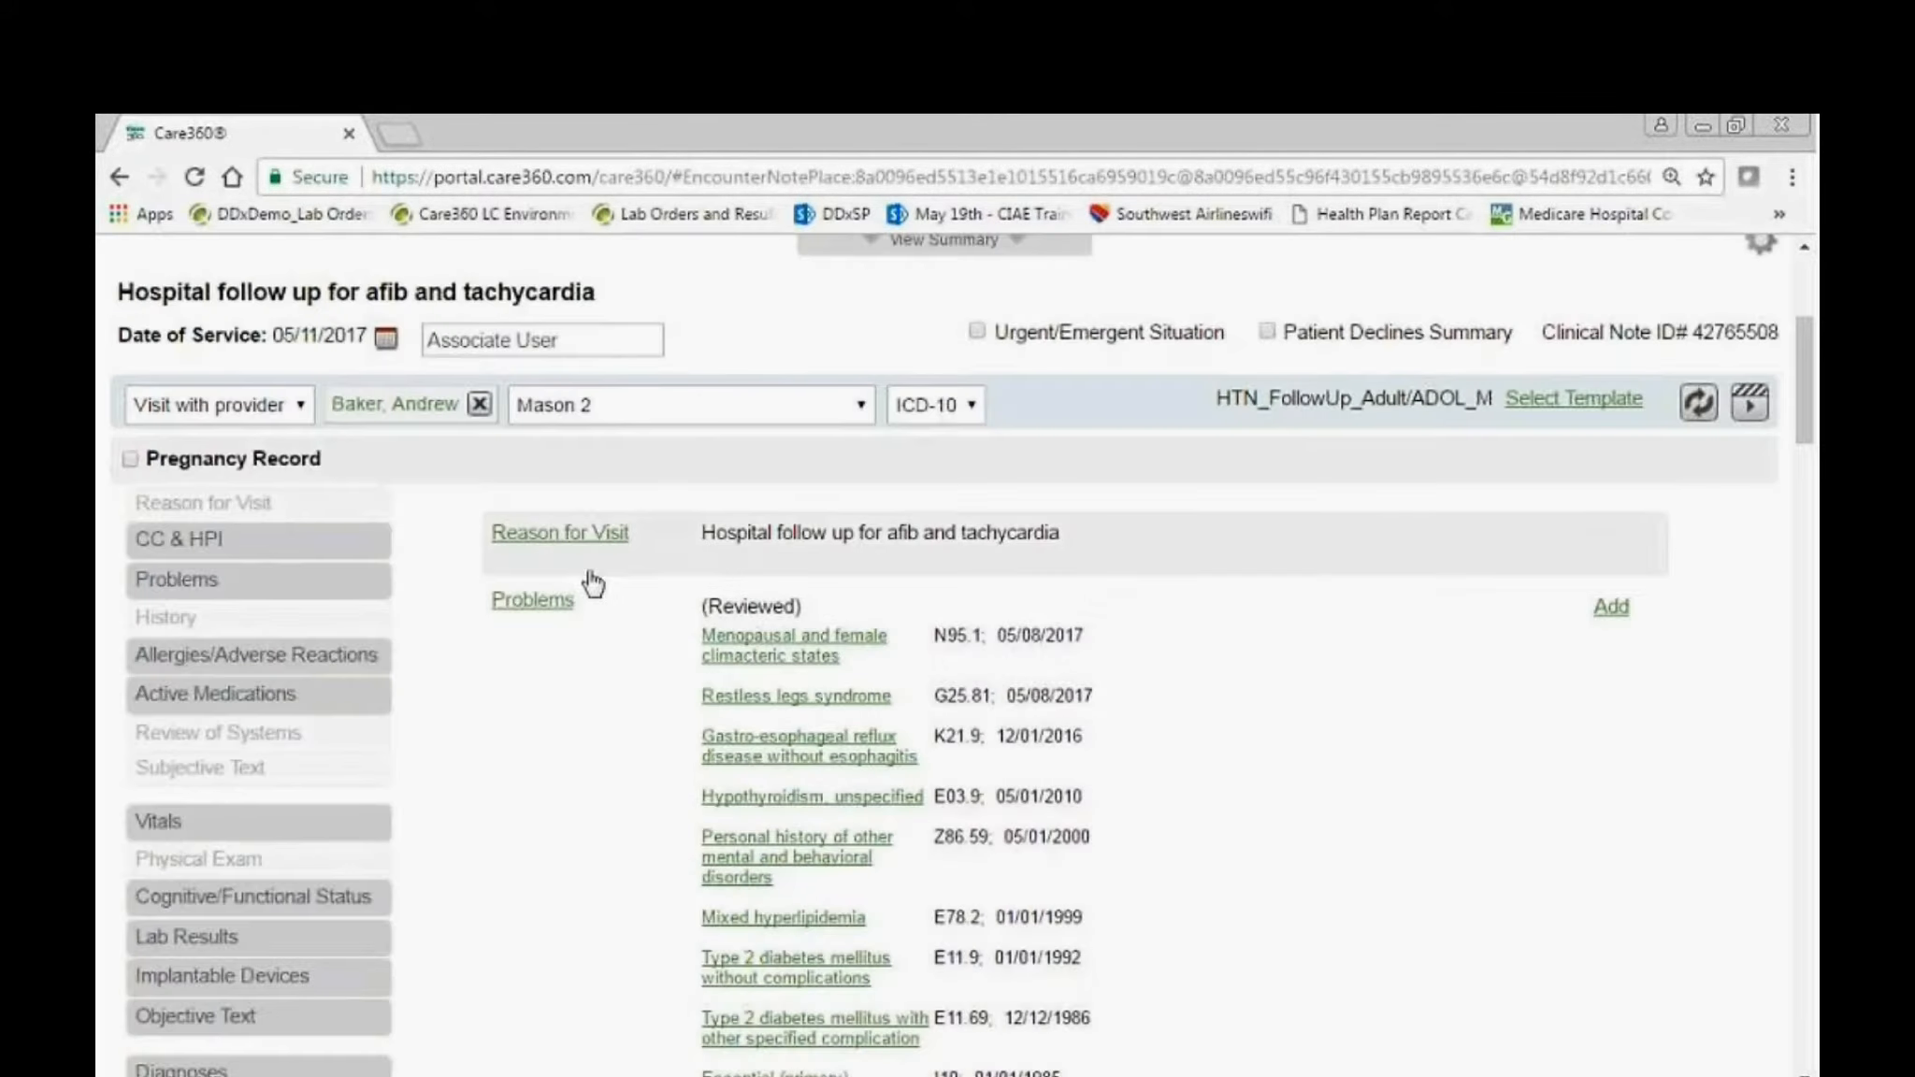
{"action": "scroll", "coordinate": [1187, 784], "scroll_direction": "down", "scroll_amount": 2}
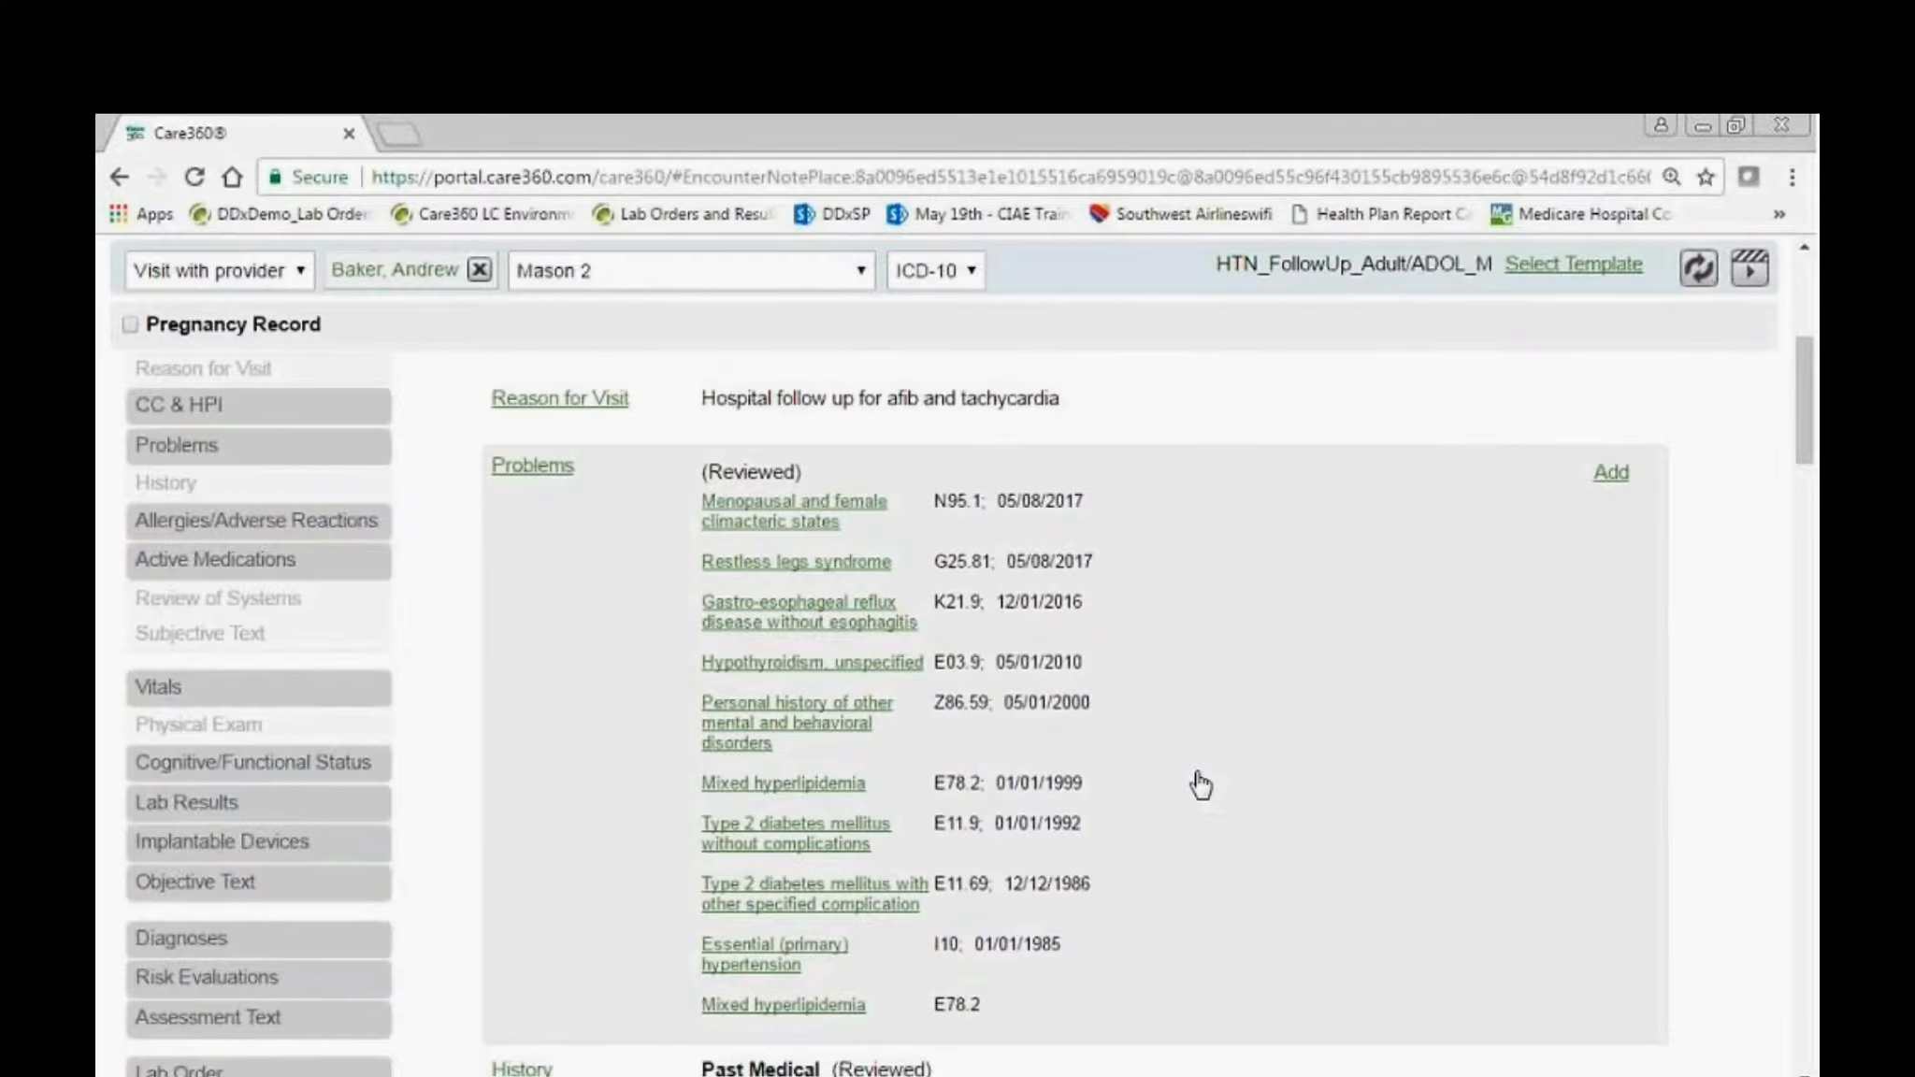
{"action": "scroll", "coordinate": [1205, 782], "scroll_direction": "down", "scroll_amount": 4}
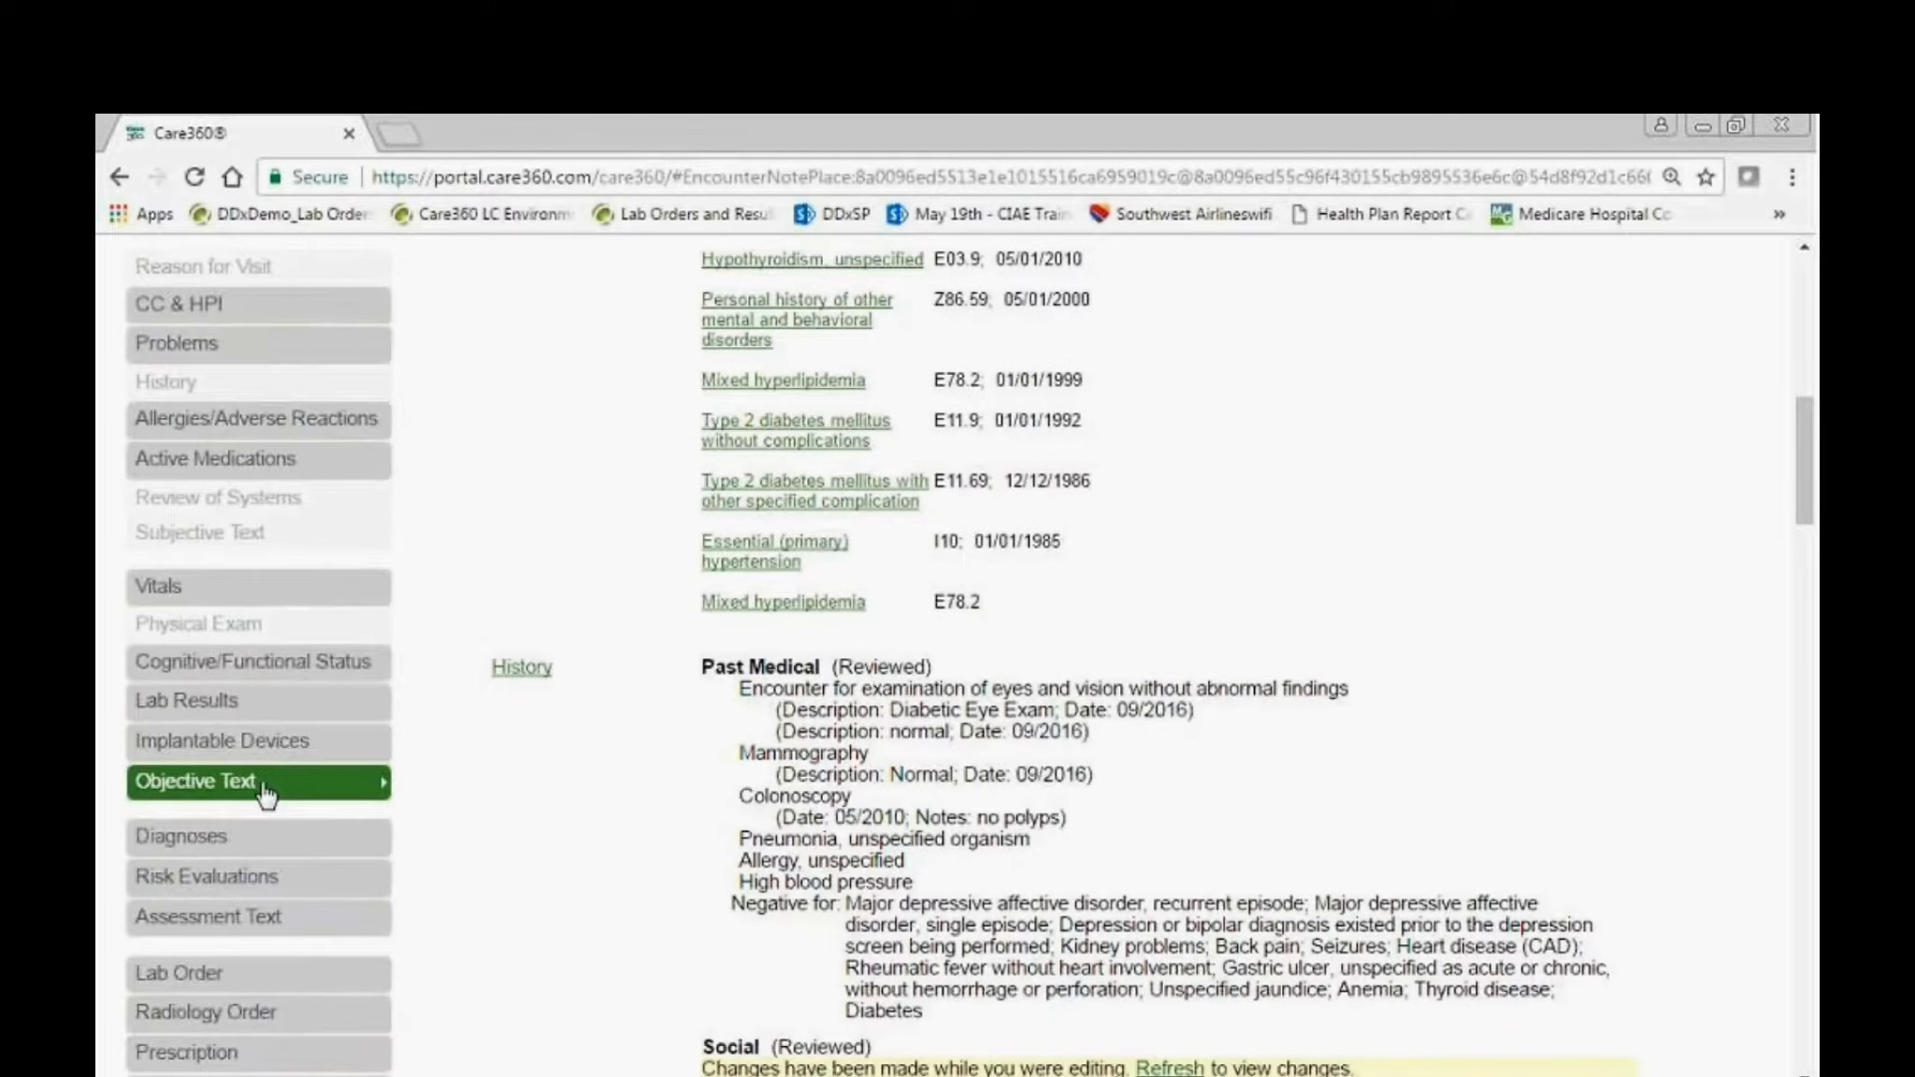
{"action": "left_click", "coordinate": [232, 790]}
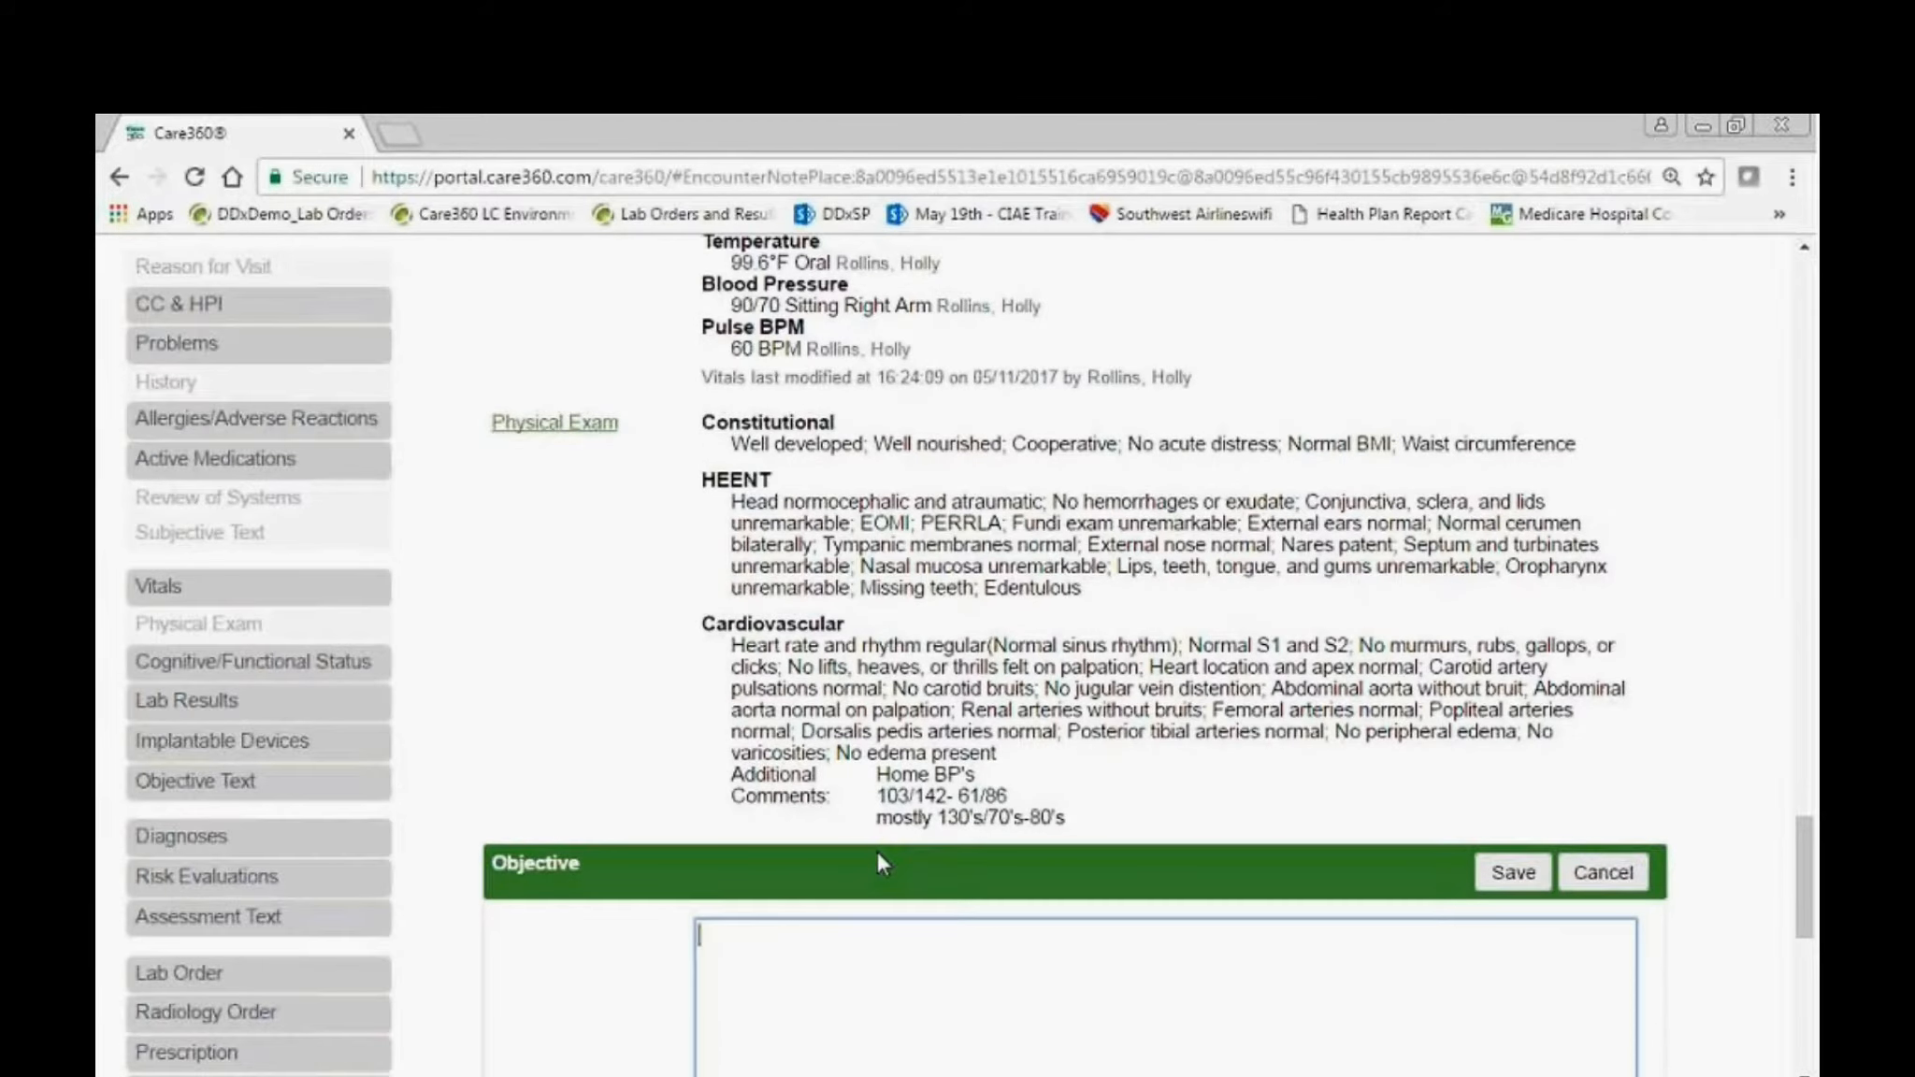
{"action": "type", "text": "pobj"}
{"action": "key", "text": "Return"}
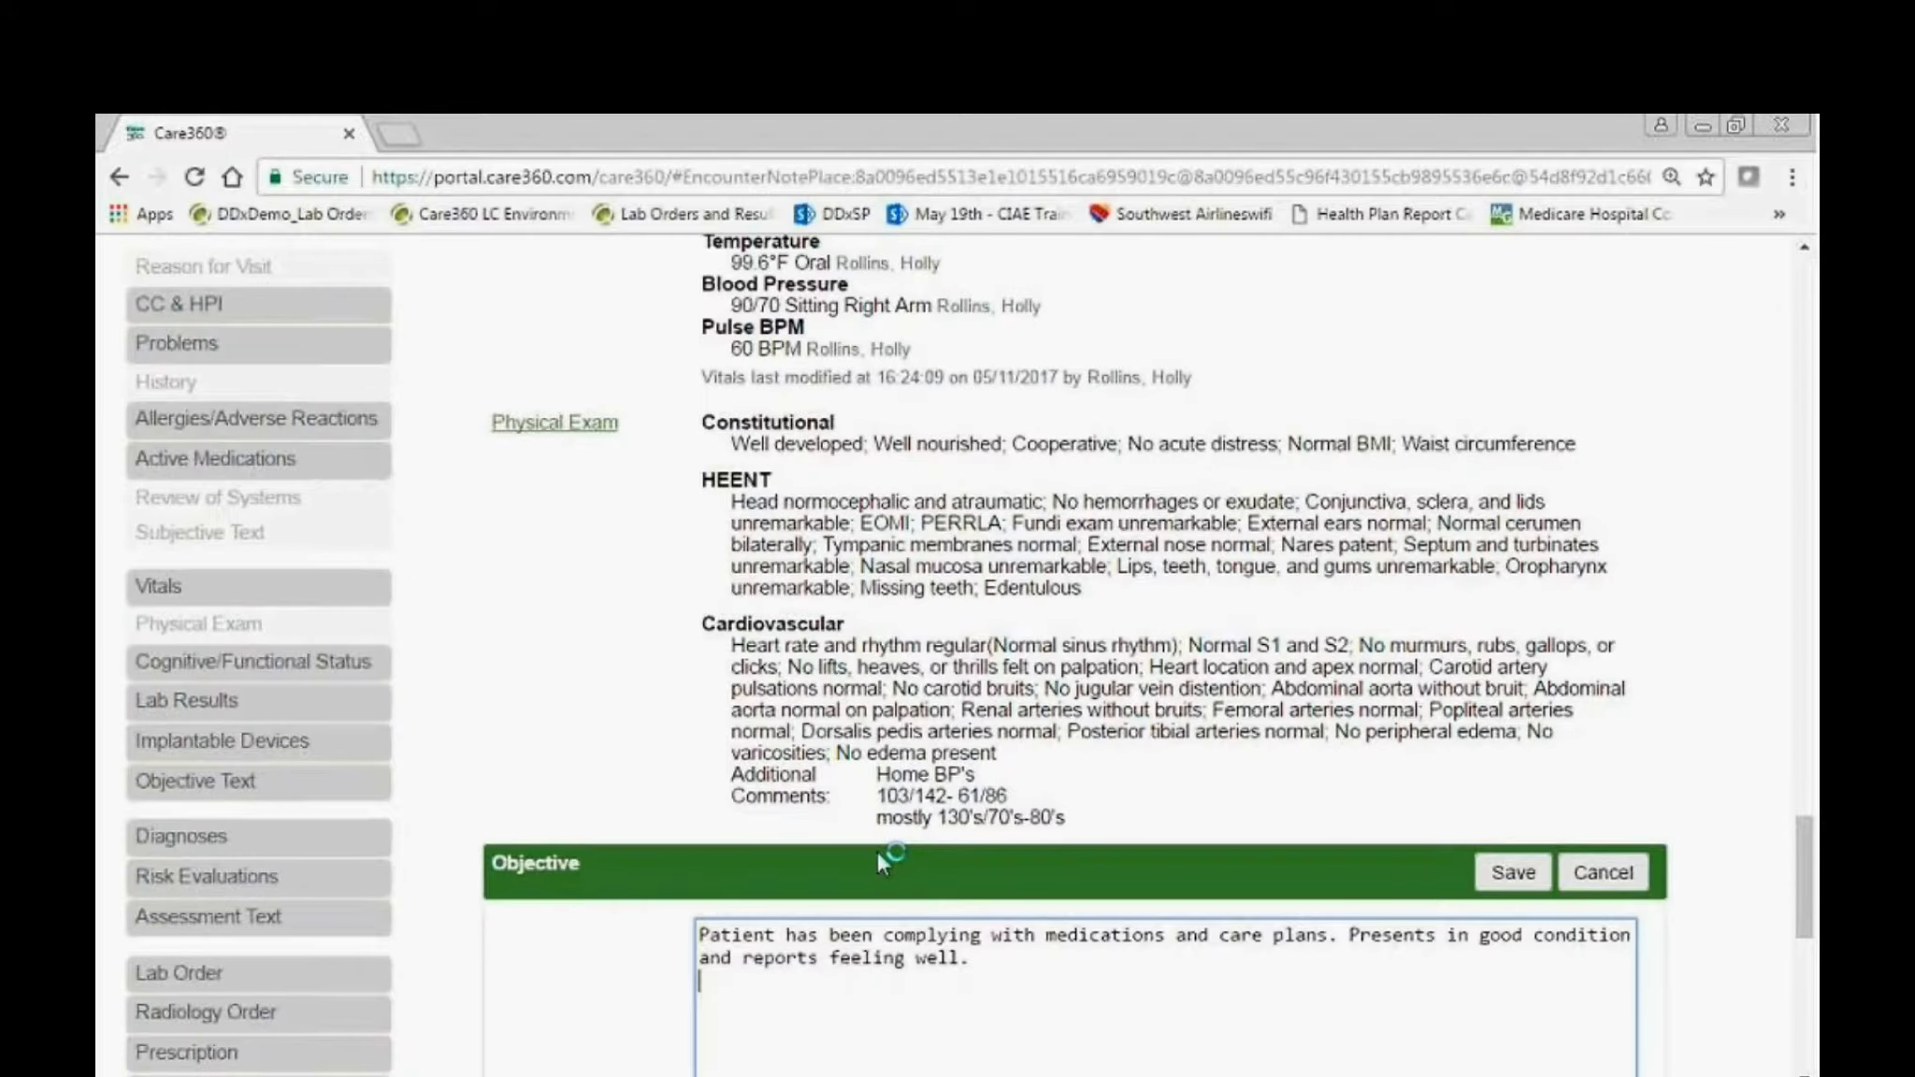
Add the lines "Normal sinus rhythm", "Swelling in lower extremities." and "See ROS and PE documented." to the Objective Text and save it.
{"action": "type", "text": "Normal sinus rhythm"}
{"action": "key", "text": "Return"}
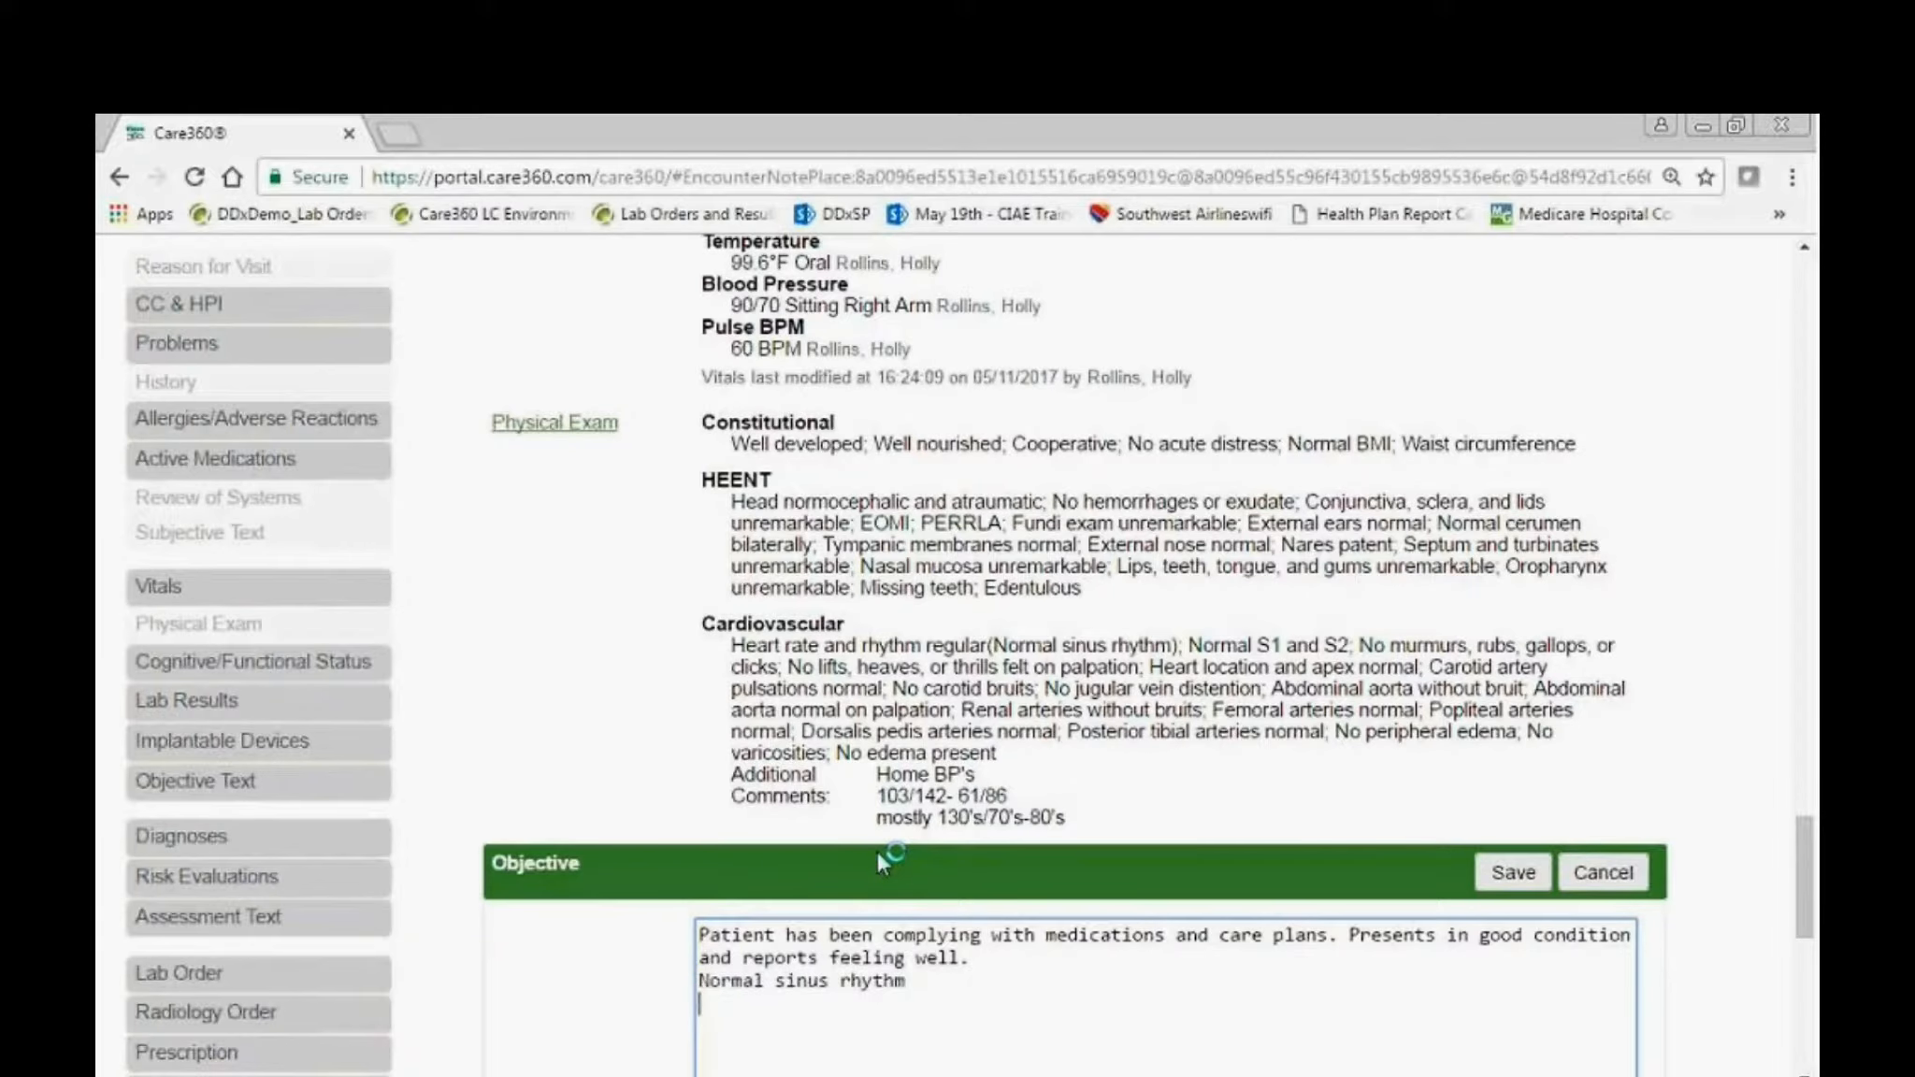
{"action": "type", "text": "swell"}
{"action": "type", "text": "ing"}
{"action": "key", "text": "Return"}
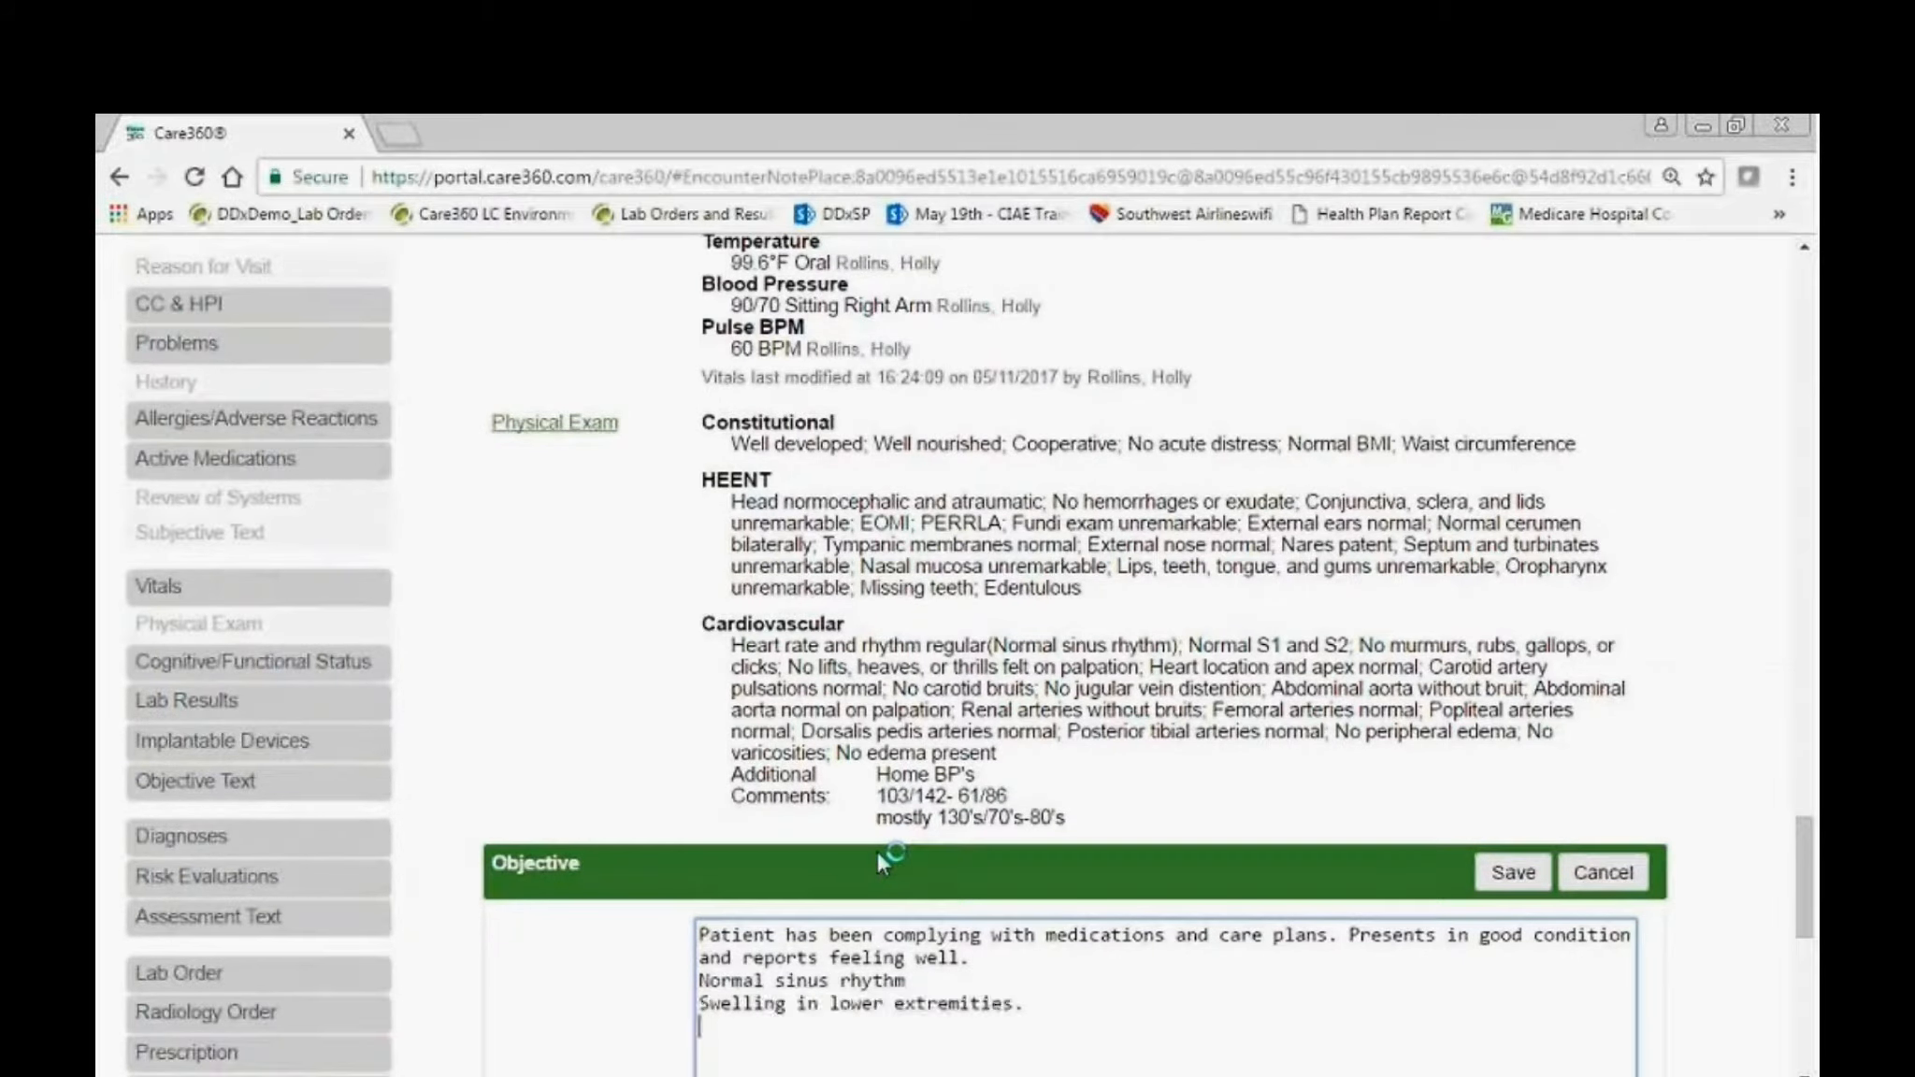
{"action": "type", "text": "rospe"}
{"action": "key", "text": "Return"}
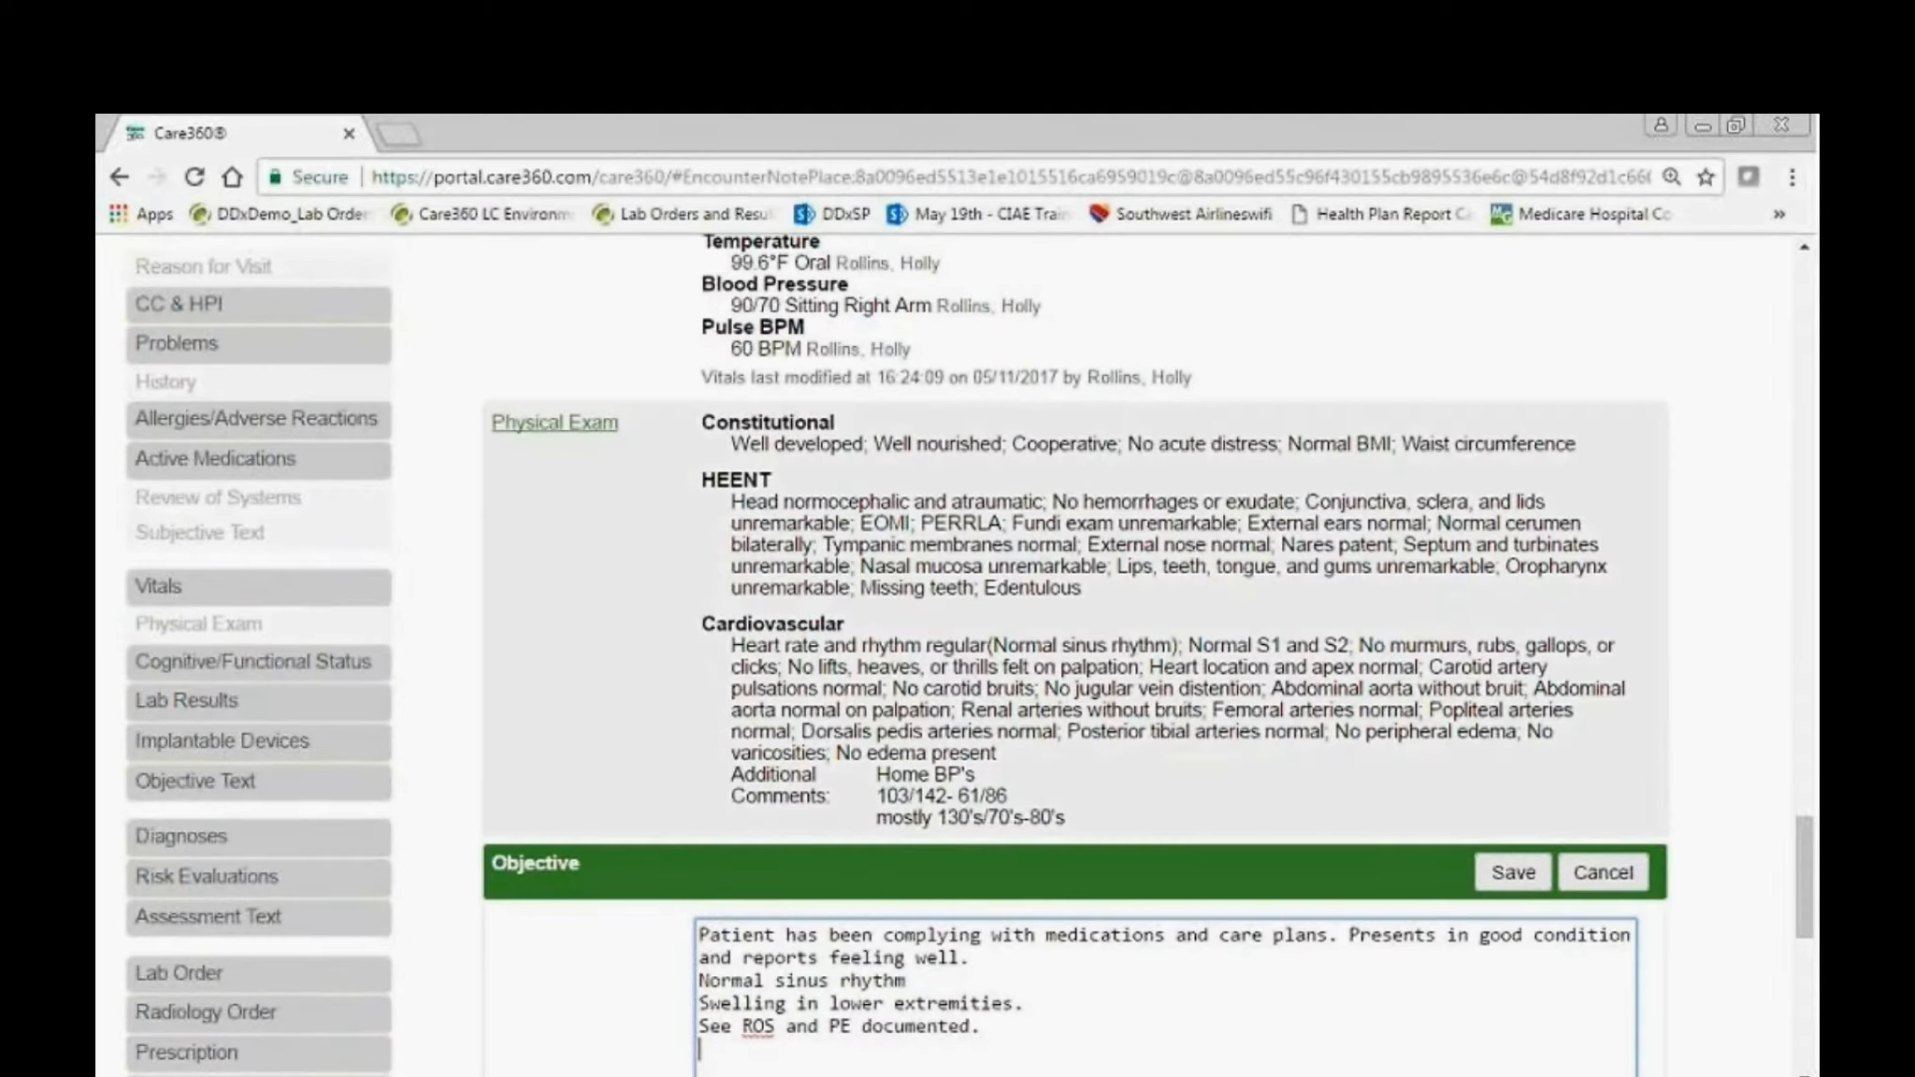
{"action": "scroll", "coordinate": [1253, 884], "scroll_direction": "down", "scroll_amount": 1}
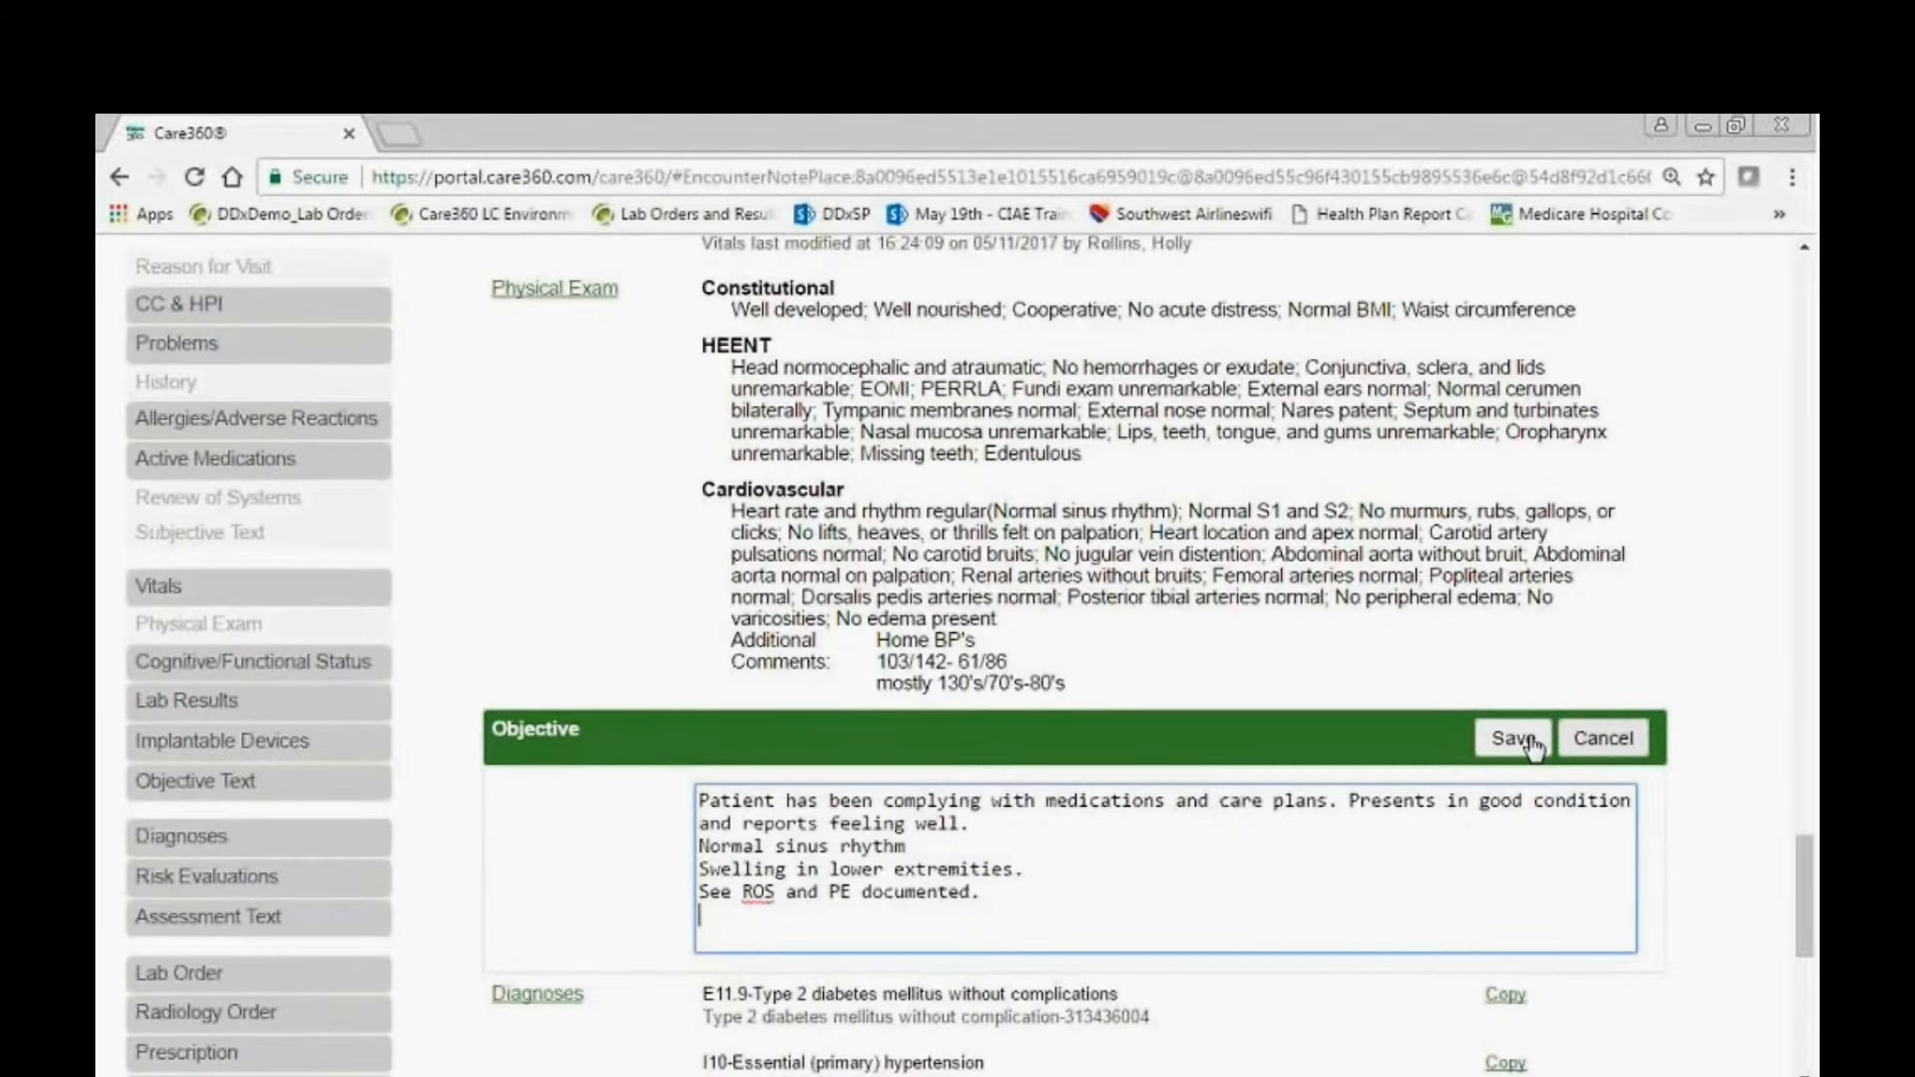
{"action": "left_click", "coordinate": [1531, 745]}
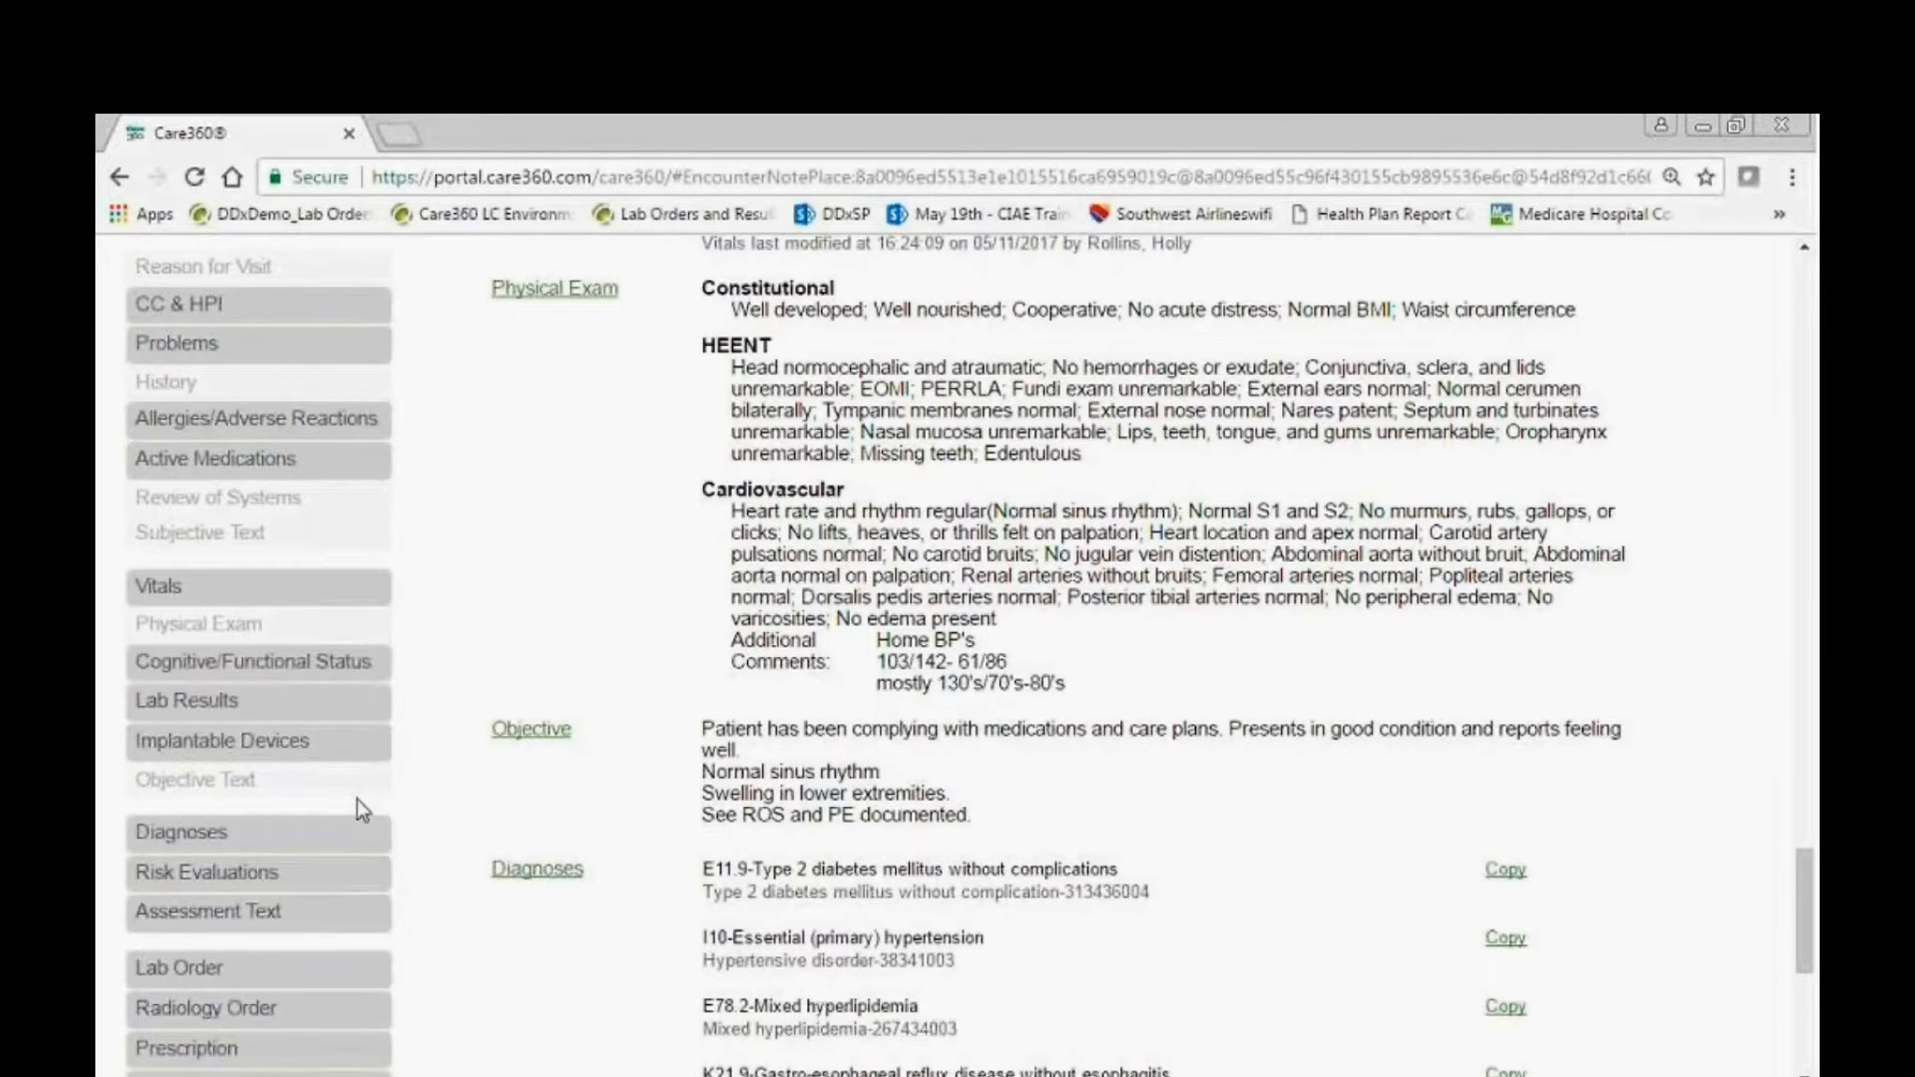
Open the Plan of Care and add the line "decrease toprol" above the follow-up line in the Plan Text.
{"action": "scroll", "coordinate": [358, 798], "scroll_direction": "down", "scroll_amount": 5}
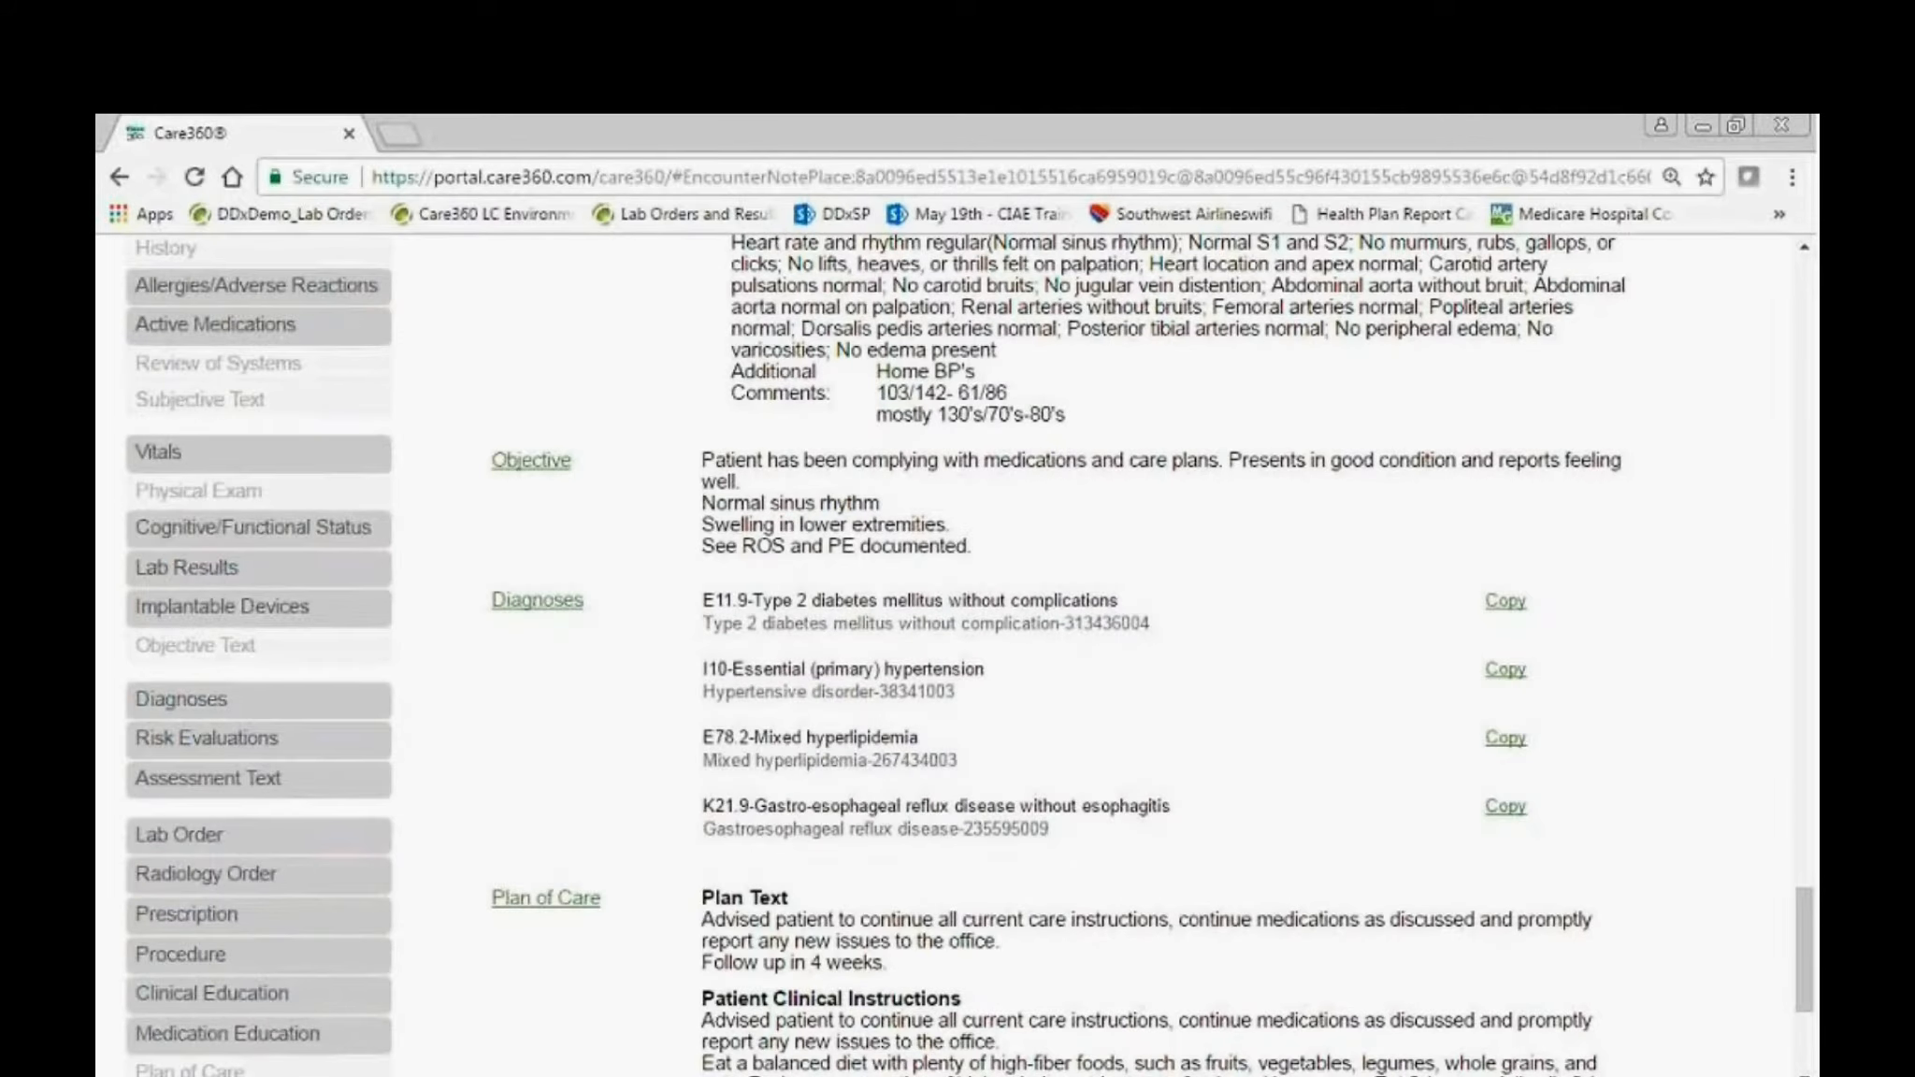
{"action": "left_click", "coordinate": [552, 900]}
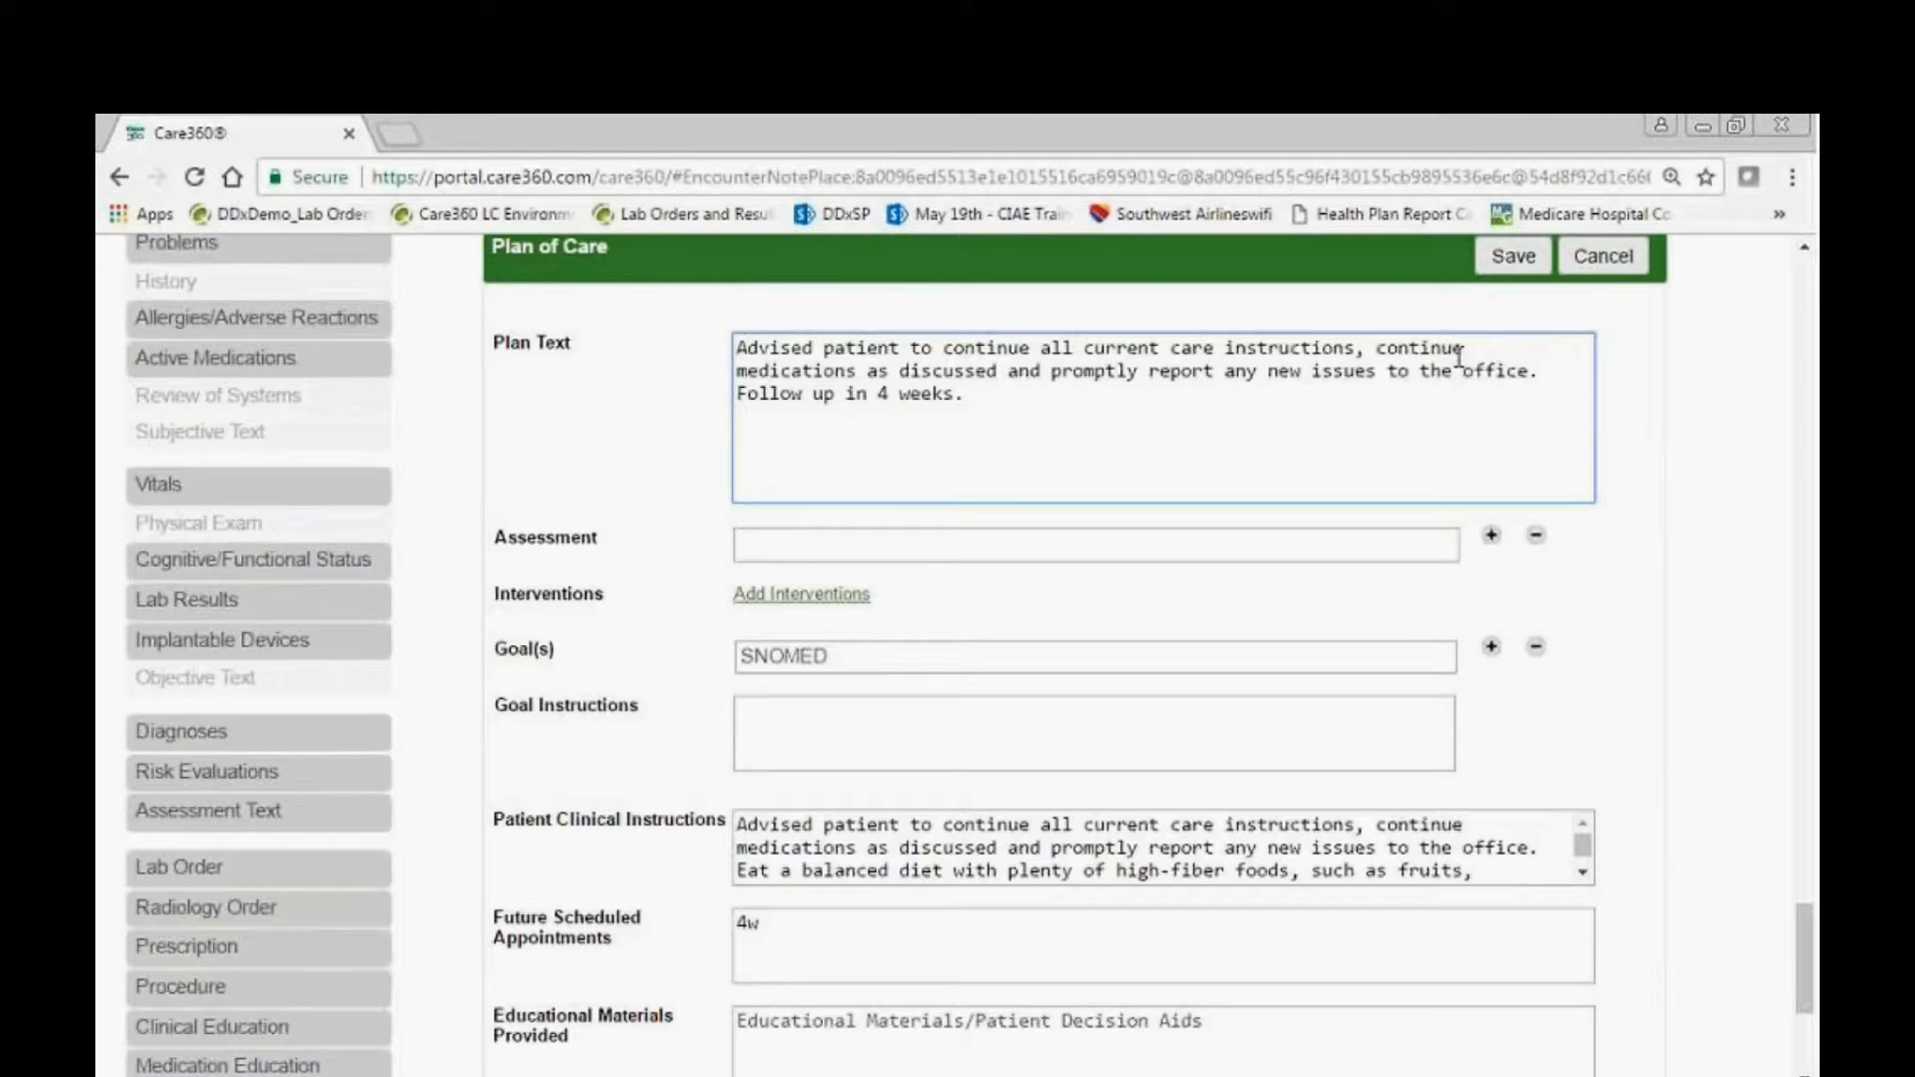
{"action": "type", "text": "\\"}
{"action": "key", "text": "Return"}
{"action": "key", "text": "Return"}
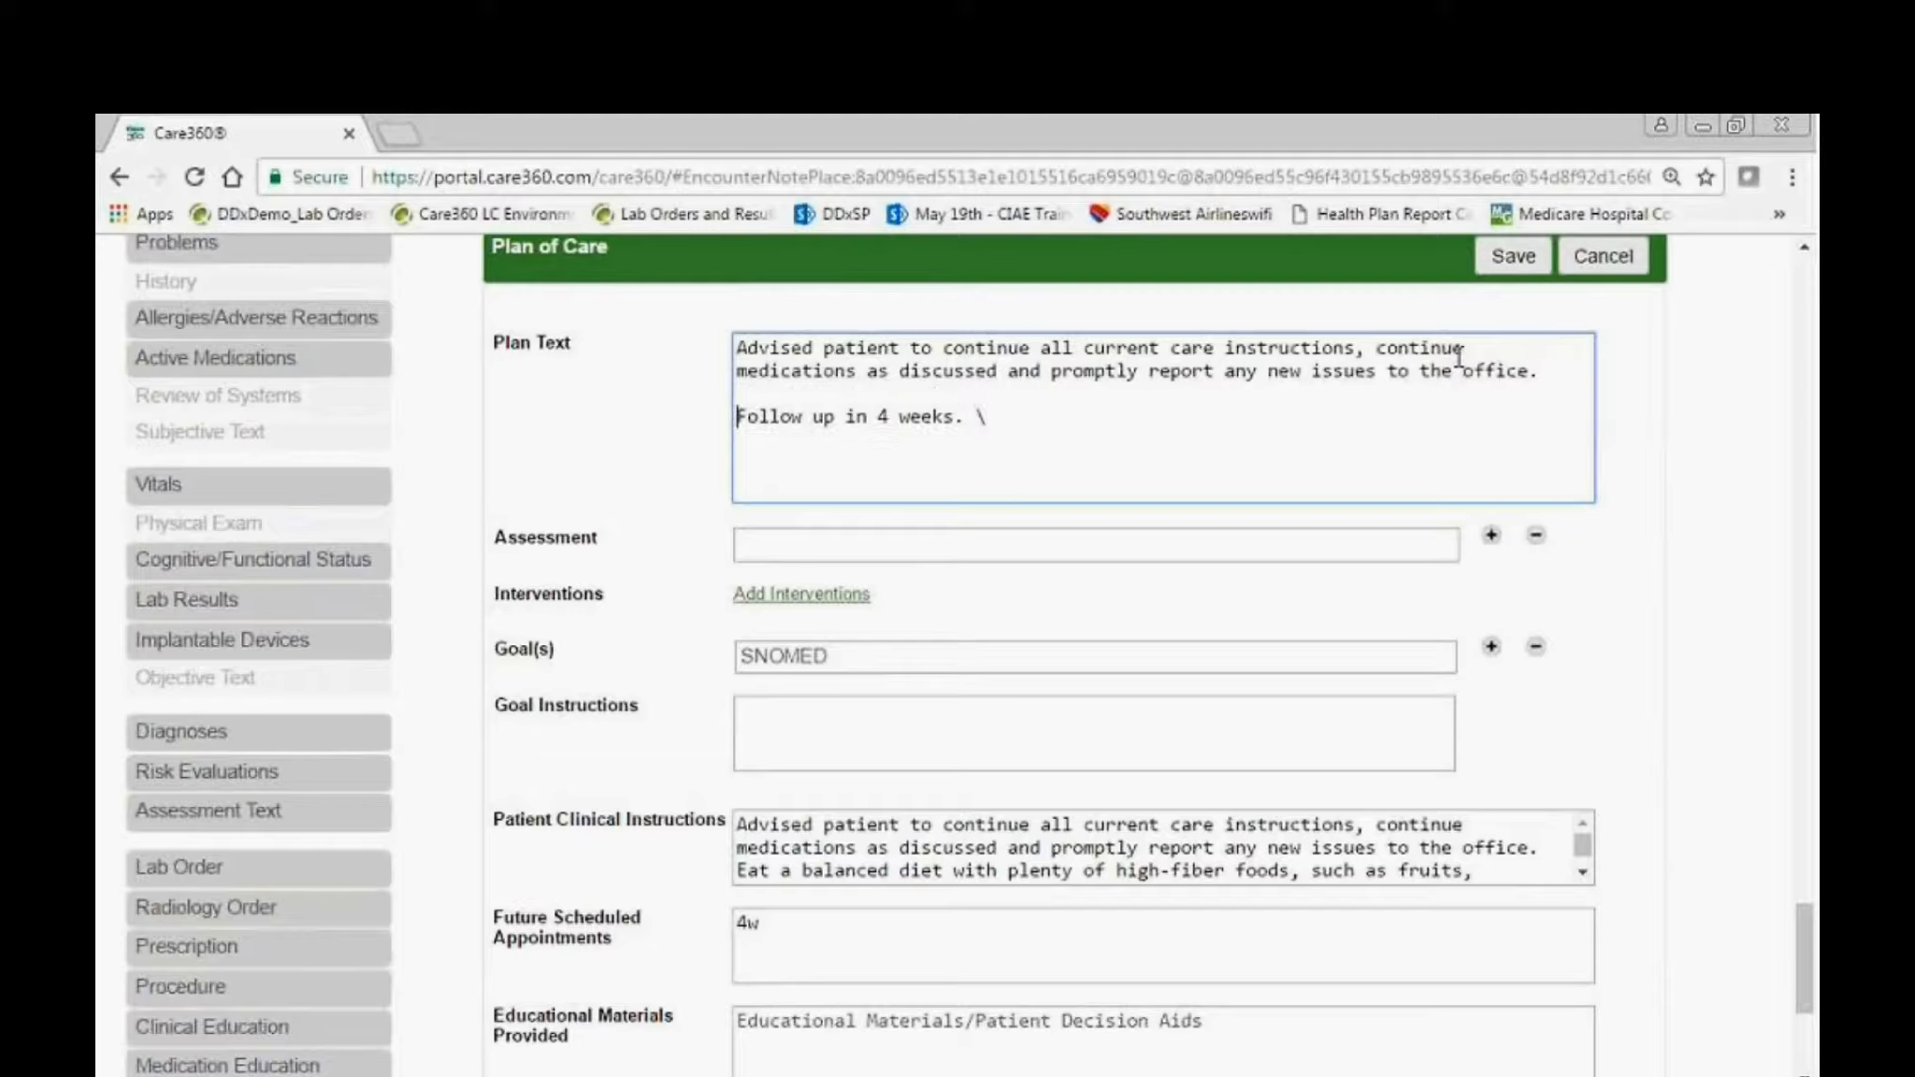
{"action": "type", "text": "decrease toprol"}
{"action": "key", "text": "Return"}
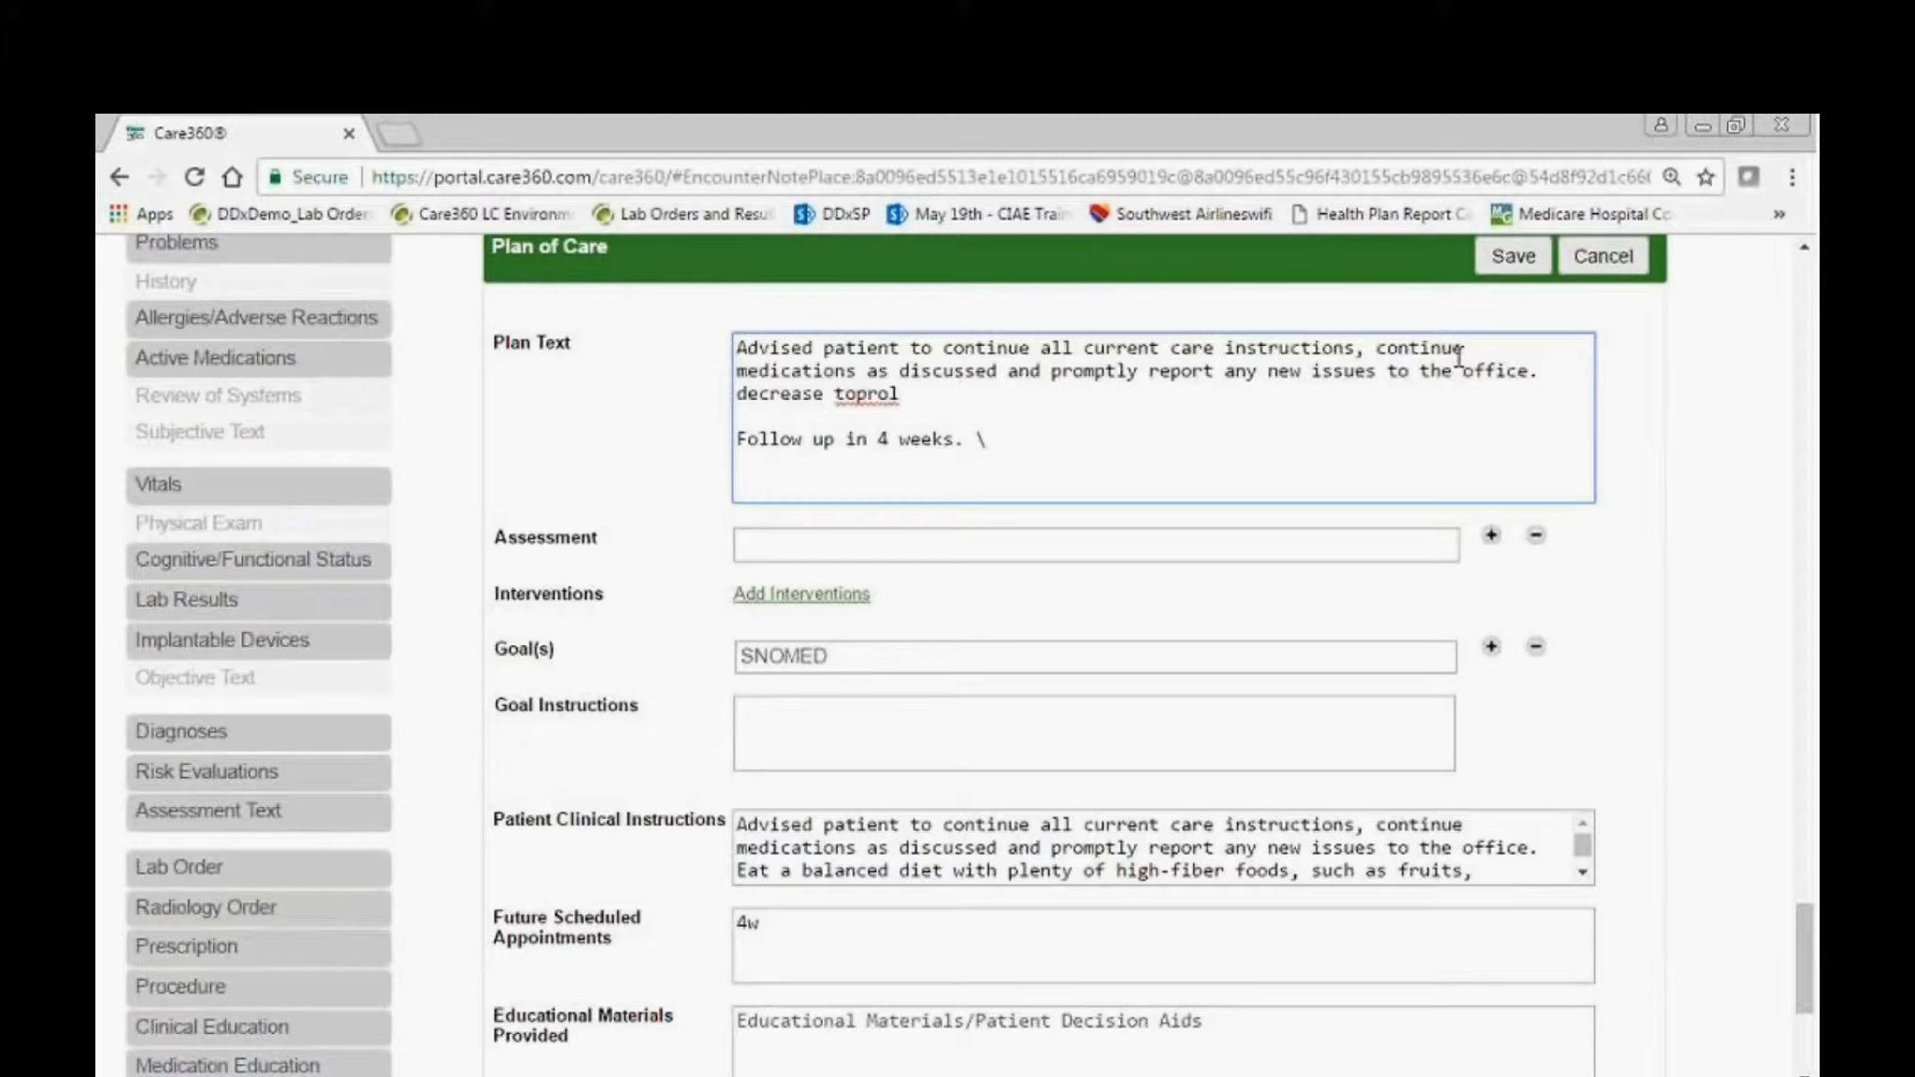
Add "Increase water intake to at least 120oz per day, 6 20oz water bottles: 2 in morning, 2 in afternoon, 2 in evening." to the Plan Text.
{"action": "key", "text": "Return"}
{"action": "key", "text": "Up"}
{"action": "type", "text": "inwater"}
{"action": "key", "text": "Return"}
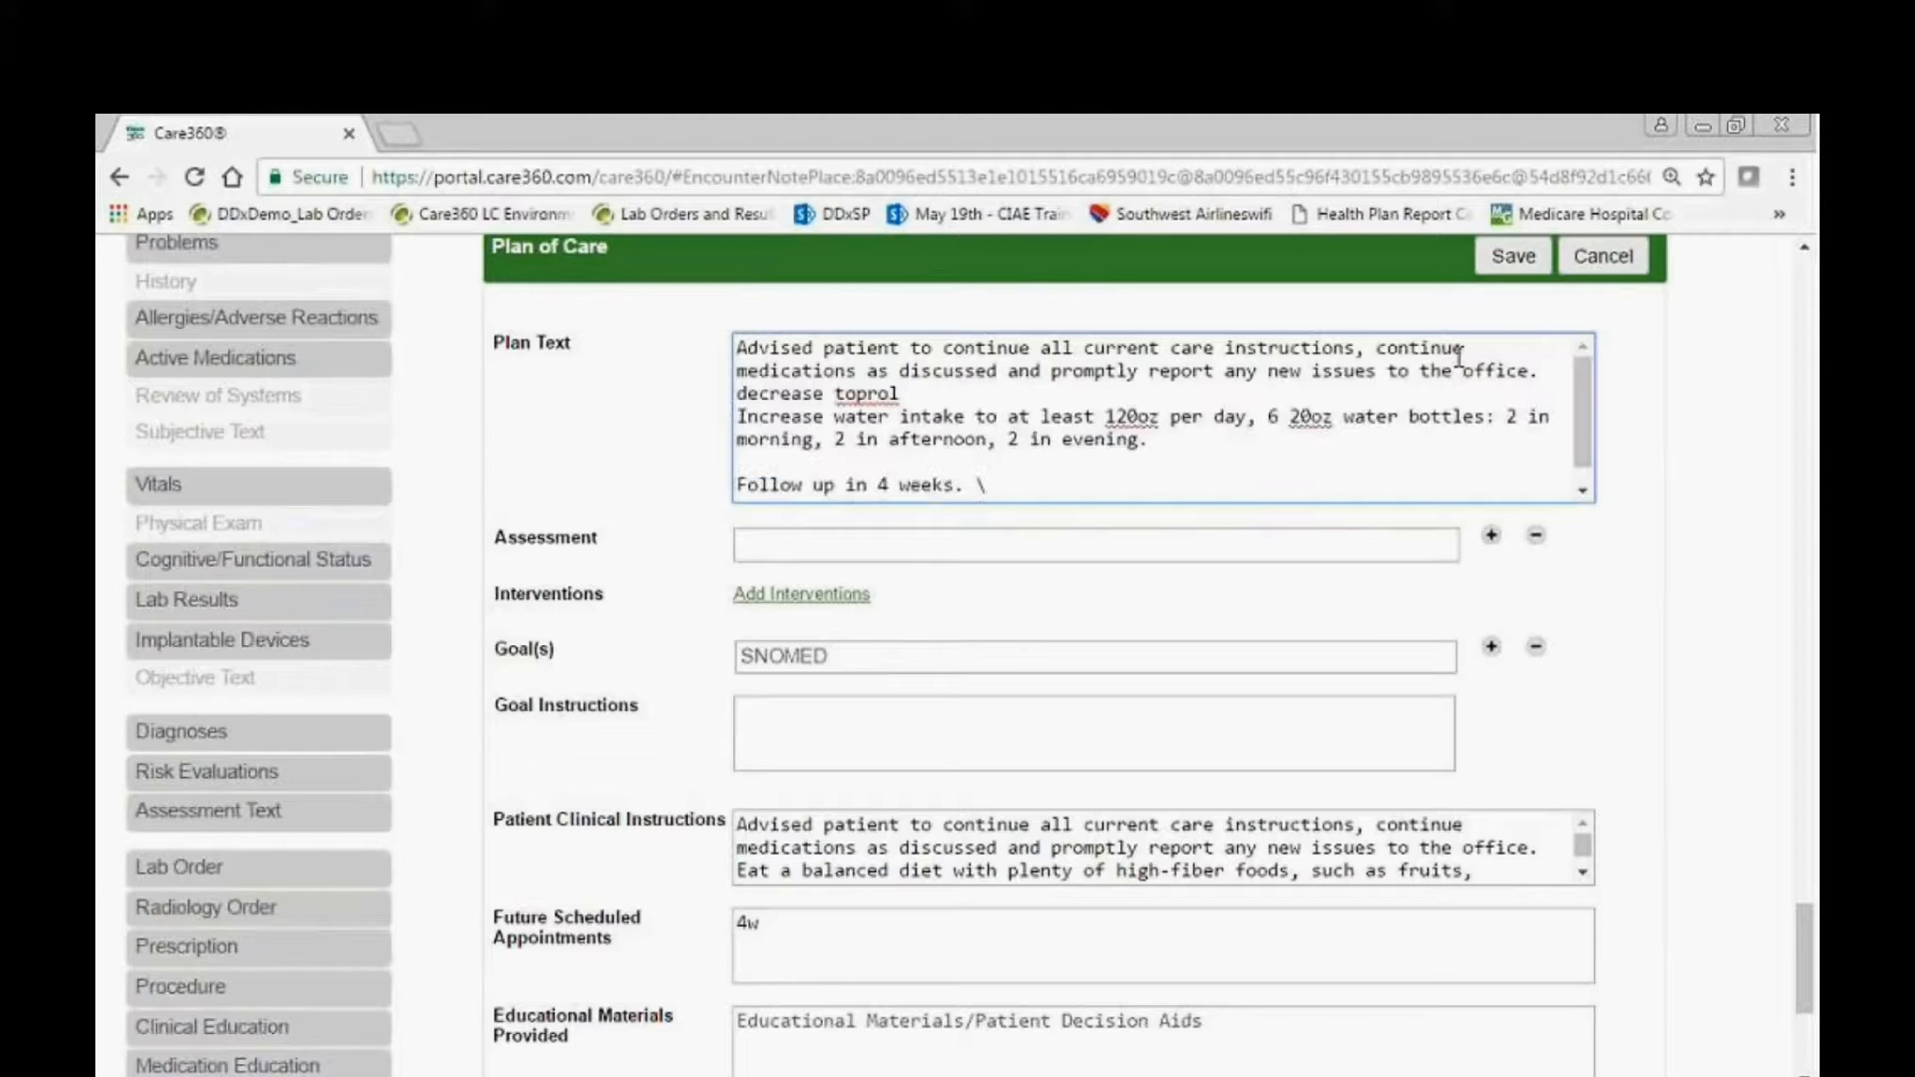
{"action": "key", "text": "Delete"}
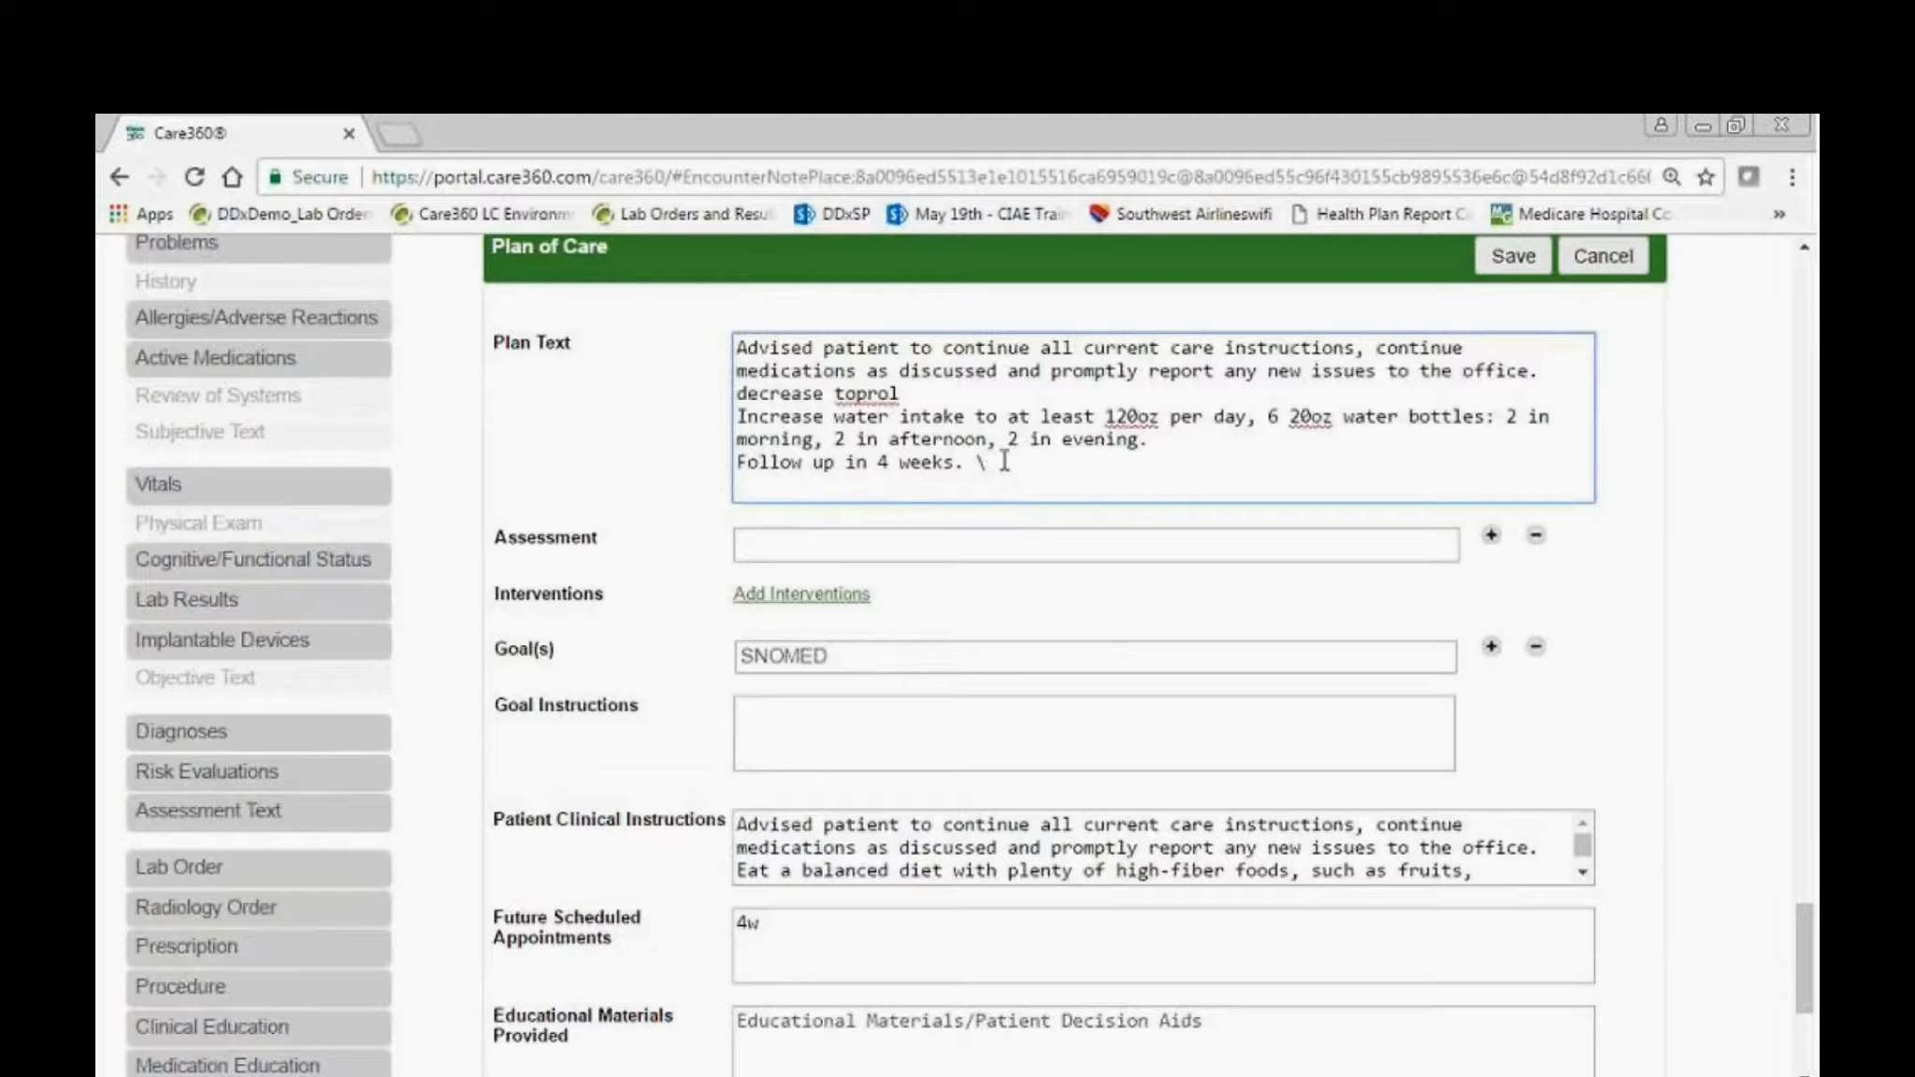
Change the last line of the Plan Text to "Follow up in 2 weeks." and remove its stray backslash.
{"action": "left_click", "coordinate": [897, 460]}
{"action": "key", "text": "BackSpace"}
{"action": "key", "text": "BackSpace"}
{"action": "type", "text": "2"}
{"action": "scroll", "coordinate": [1069, 547], "scroll_direction": "down", "scroll_amount": 1}
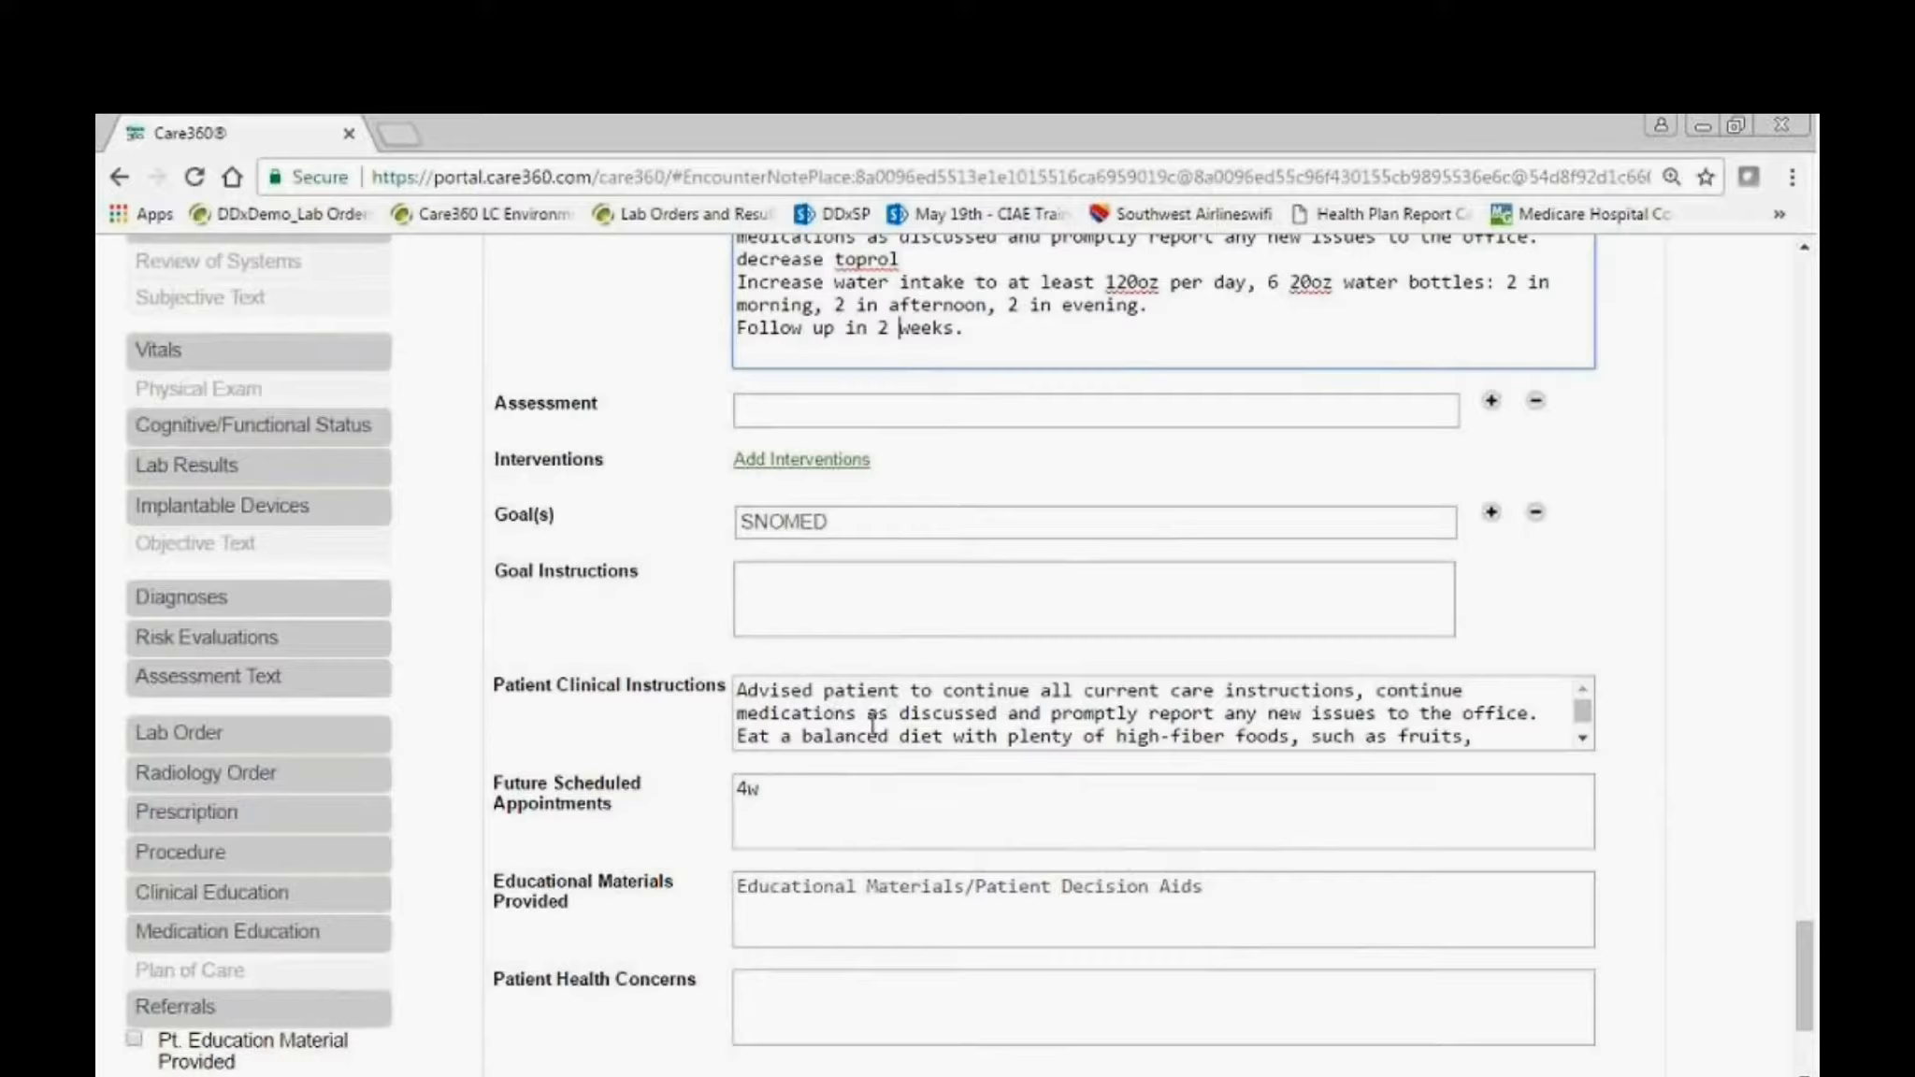
Add the line "decrease toprol" at the end of the Patient Clinical Instructions.
{"action": "scroll", "coordinate": [1183, 725], "scroll_direction": "down", "scroll_amount": 3}
{"action": "left_click", "coordinate": [1416, 724]}
{"action": "key", "text": "Return"}
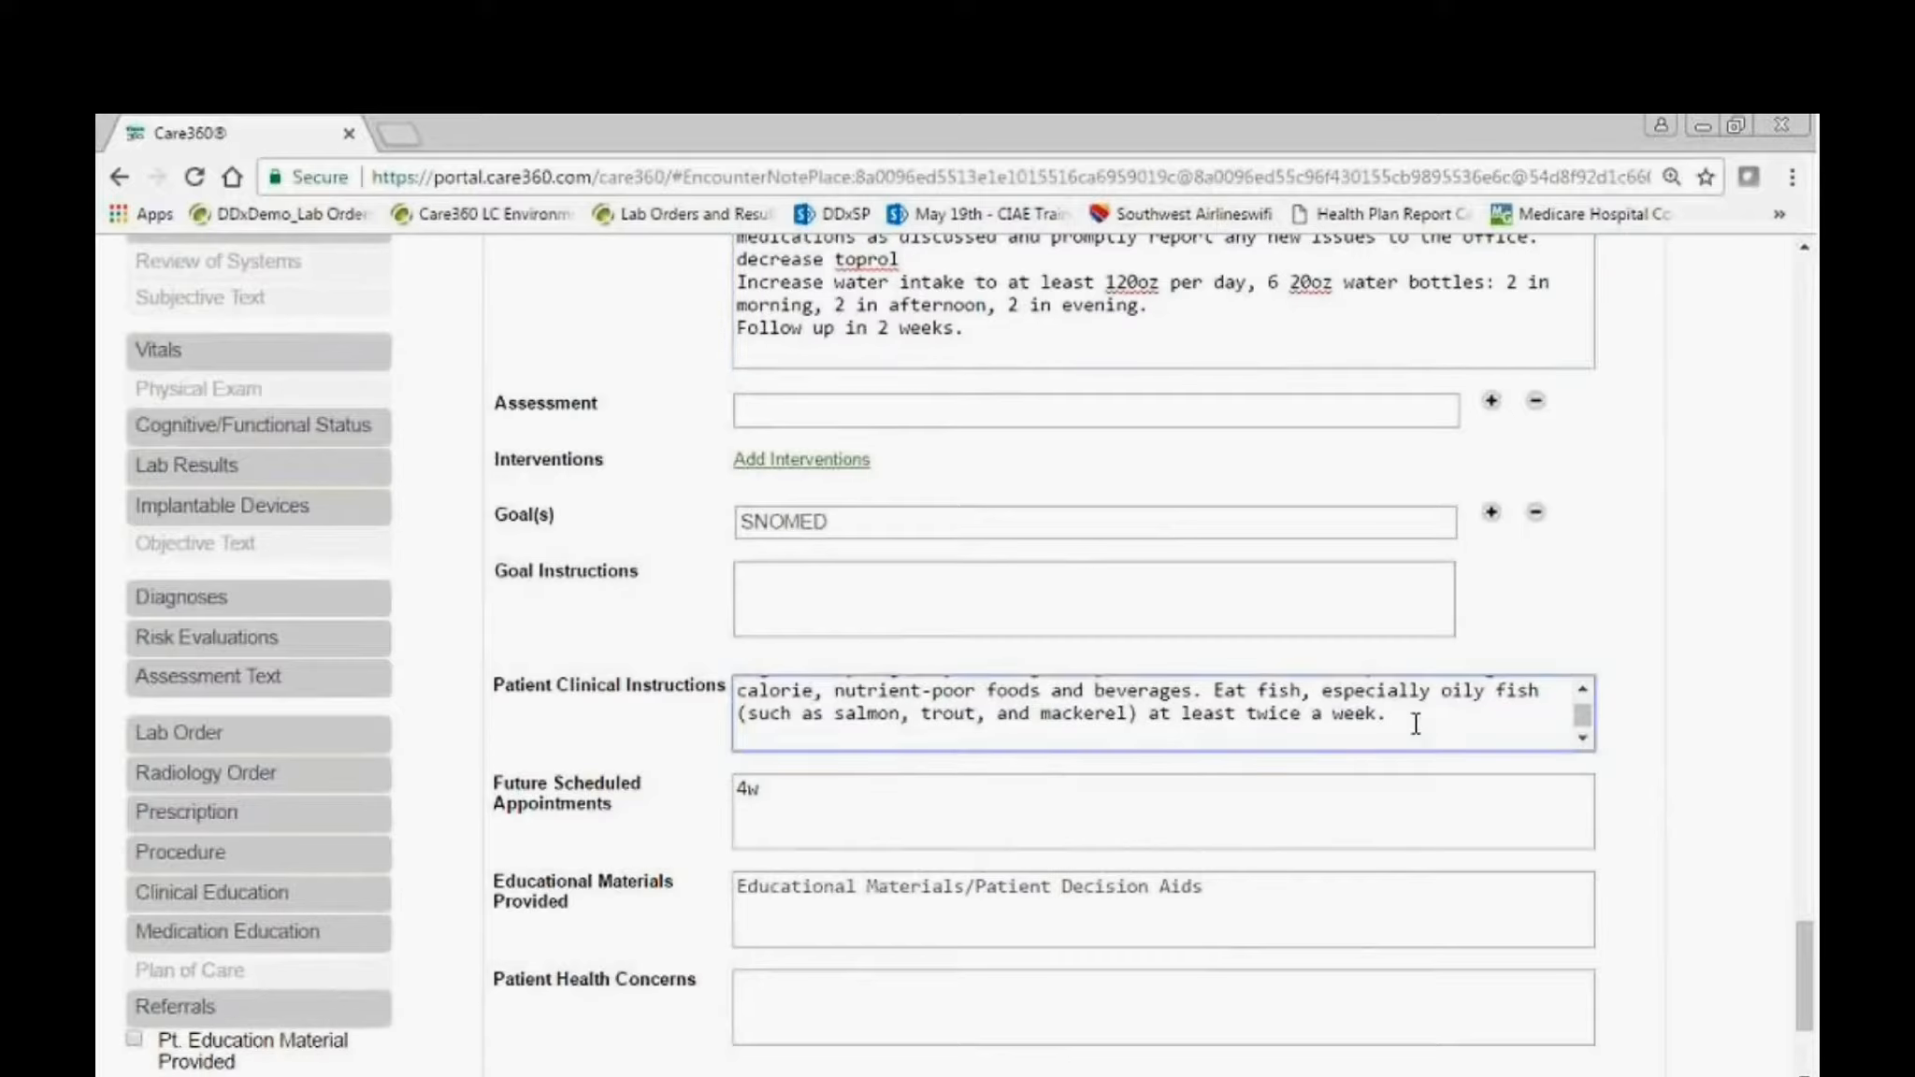
{"action": "type", "text": "decrease toprol"}
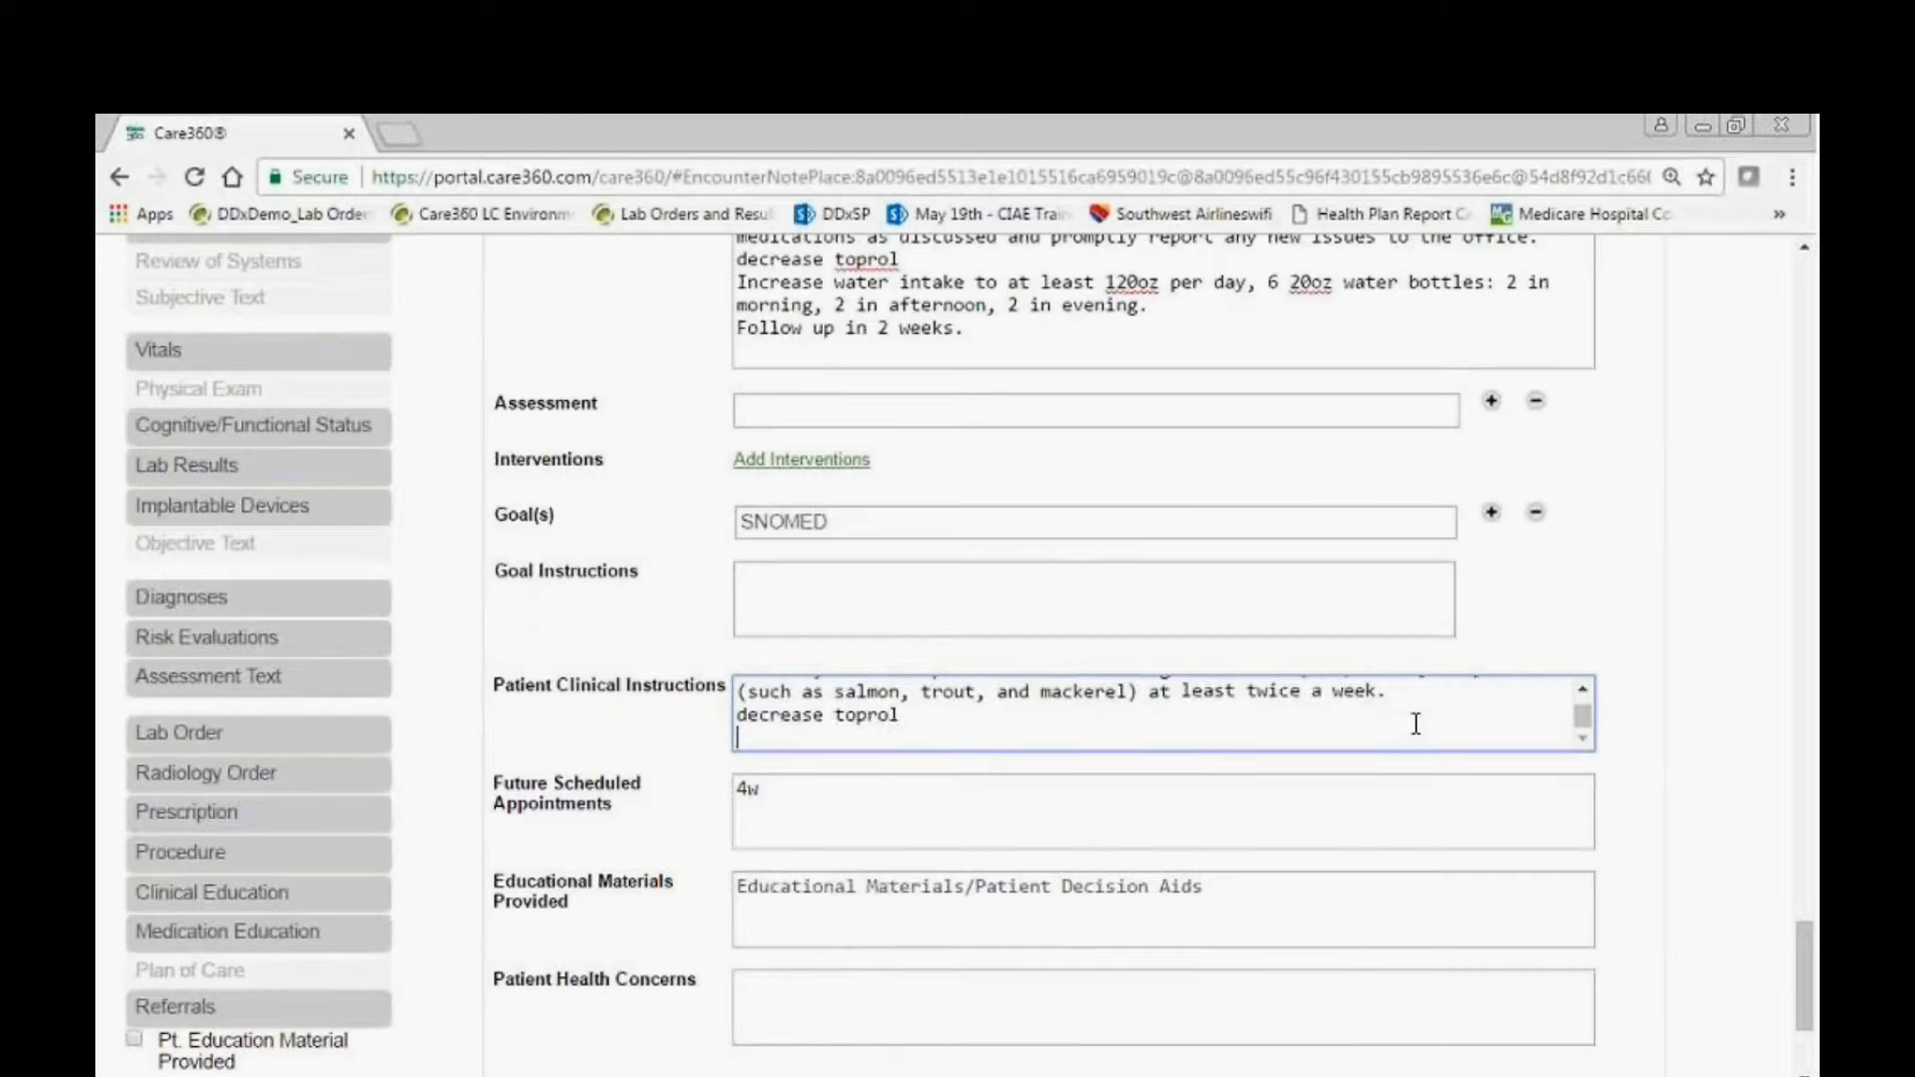
{"action": "key", "text": "Return"}
Try adding a "1 qd" dosage after "decrease toprol" in the Patient Clinical Instructions and re-enter the line as "decrease toprol".
{"action": "left_click", "coordinate": [949, 712]}
{"action": "type", "text": "1qd"}
{"action": "left_click_drag", "start_coordinate": [945, 718], "coordinate": [725, 725]}
{"action": "type", "text": "de"}
{"action": "key", "text": "BackSpace"}
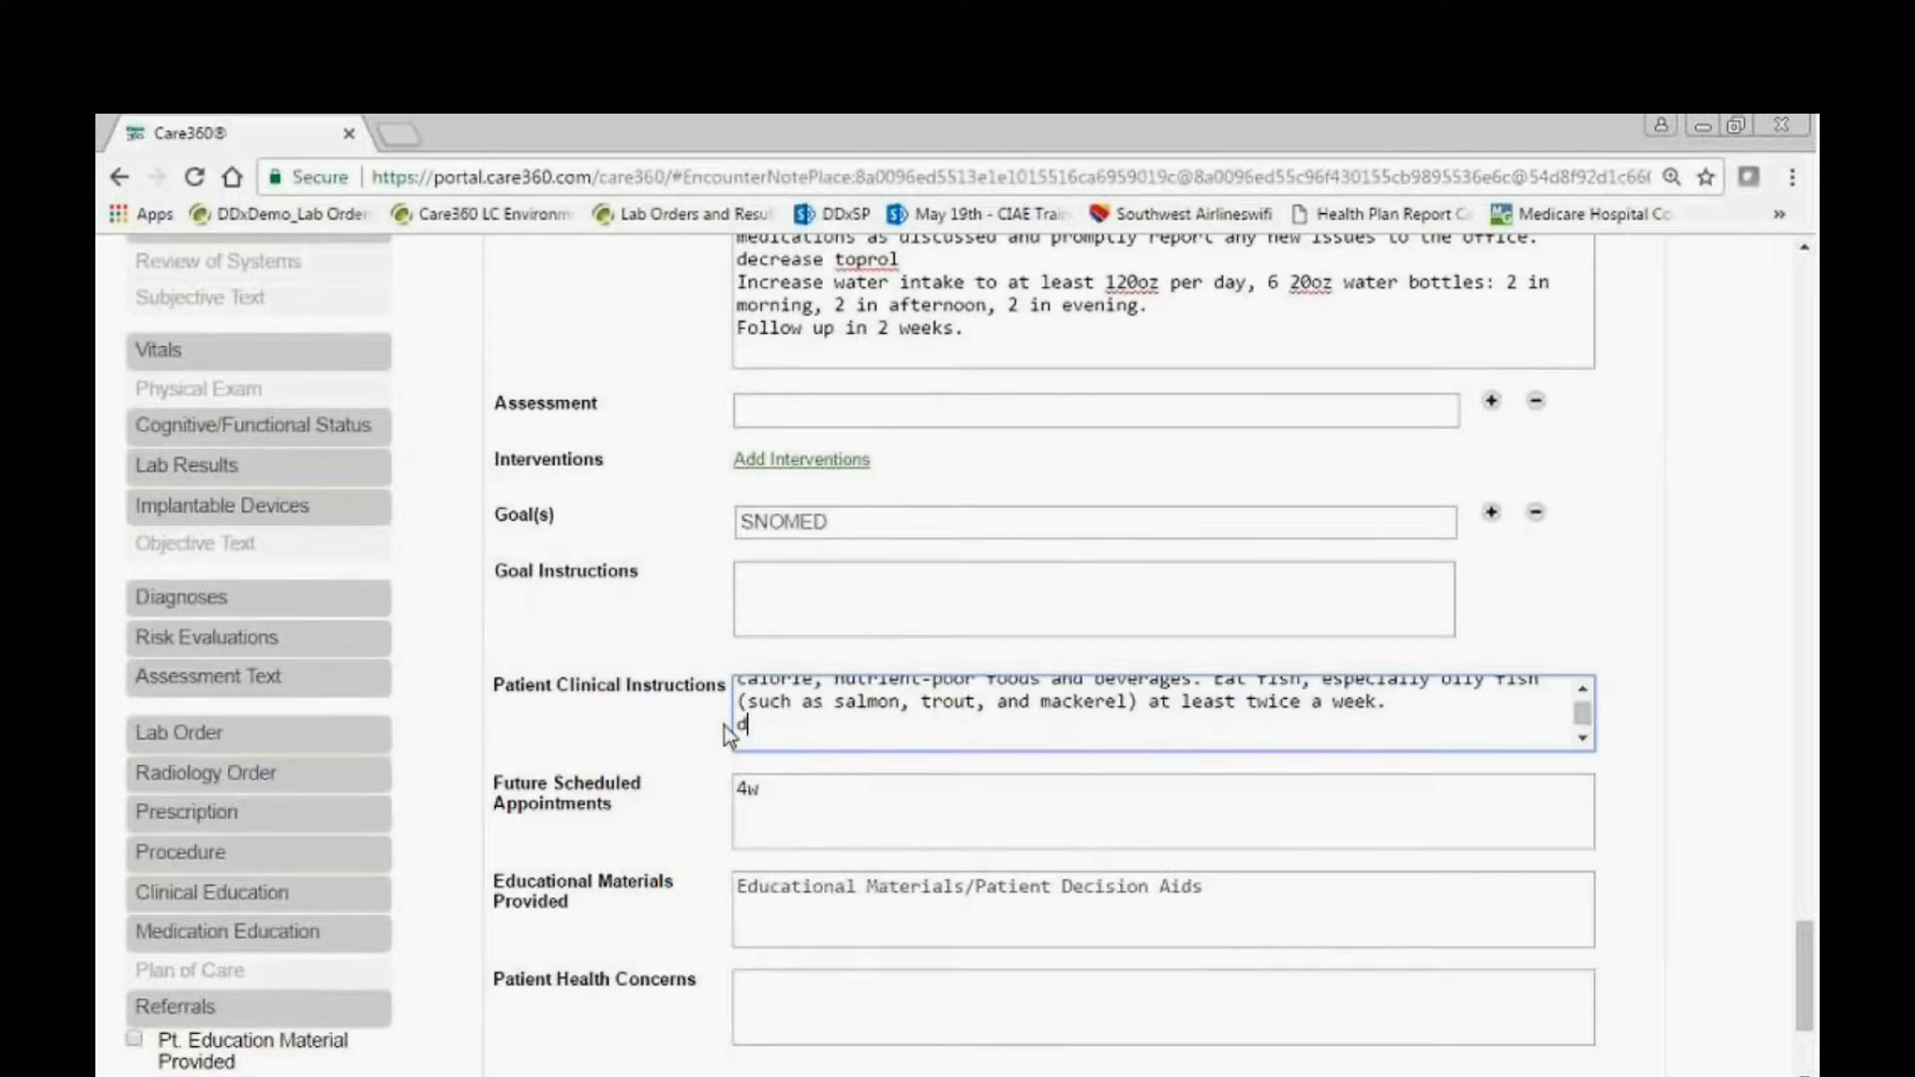
{"action": "type", "text": "to"}
{"action": "key", "text": "Return"}
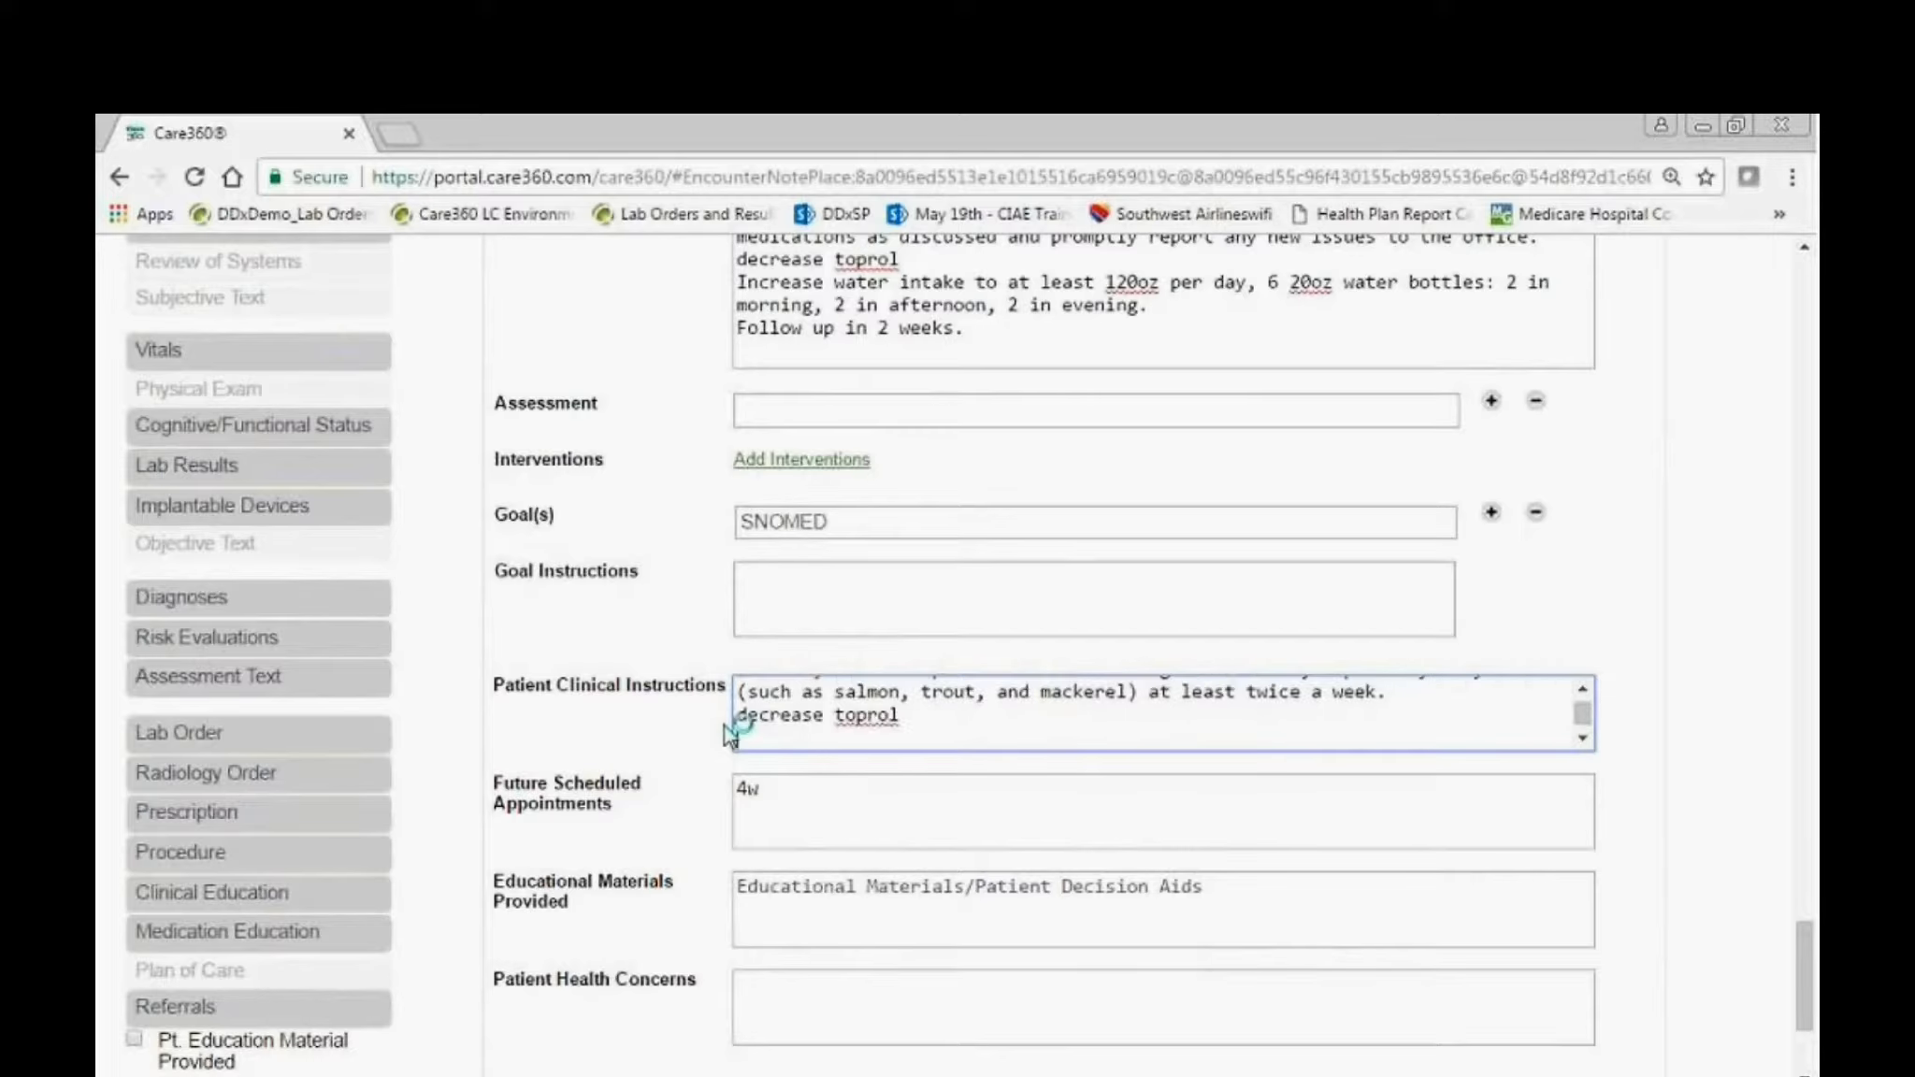
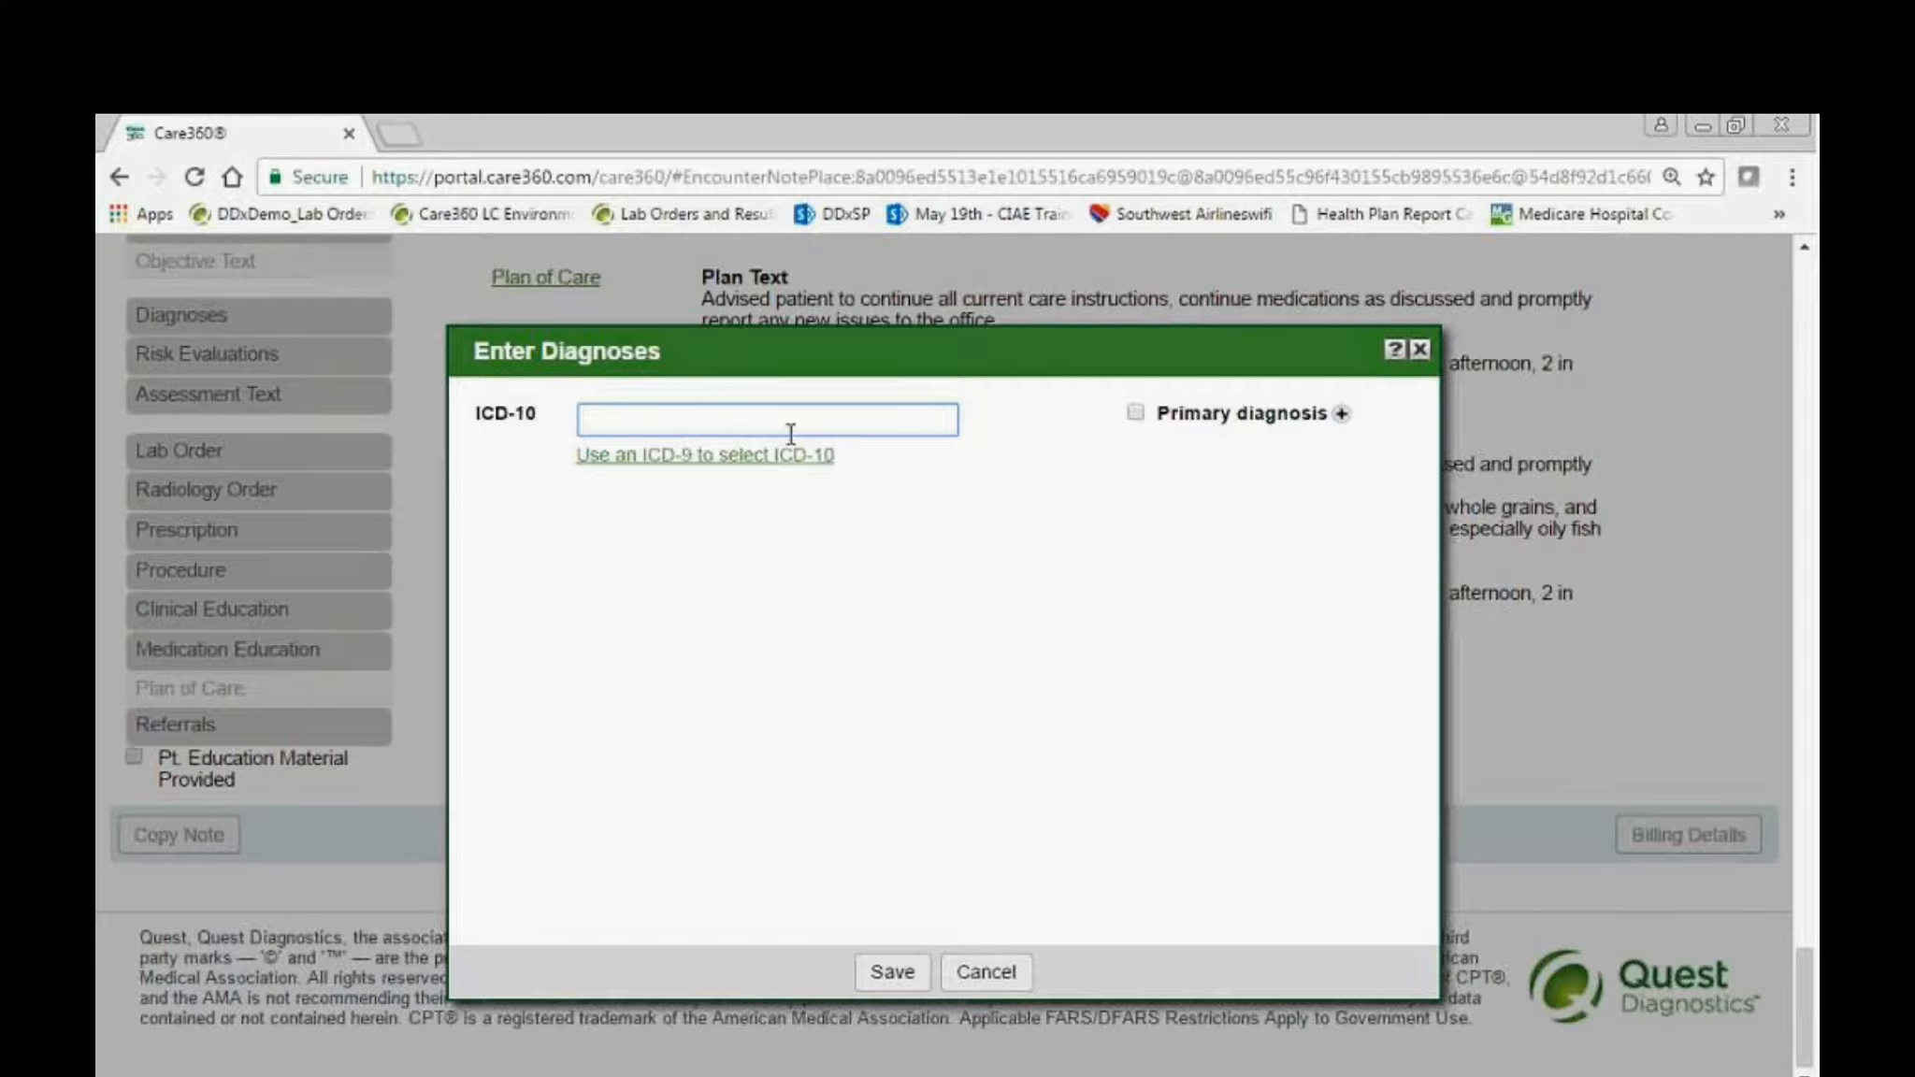
Add the diagnosis J30.1-Allergic rhinitis due to pollen to the encounter note and save it.
{"action": "type", "text": "30.1-Allergic rhinitis due to pollen"}
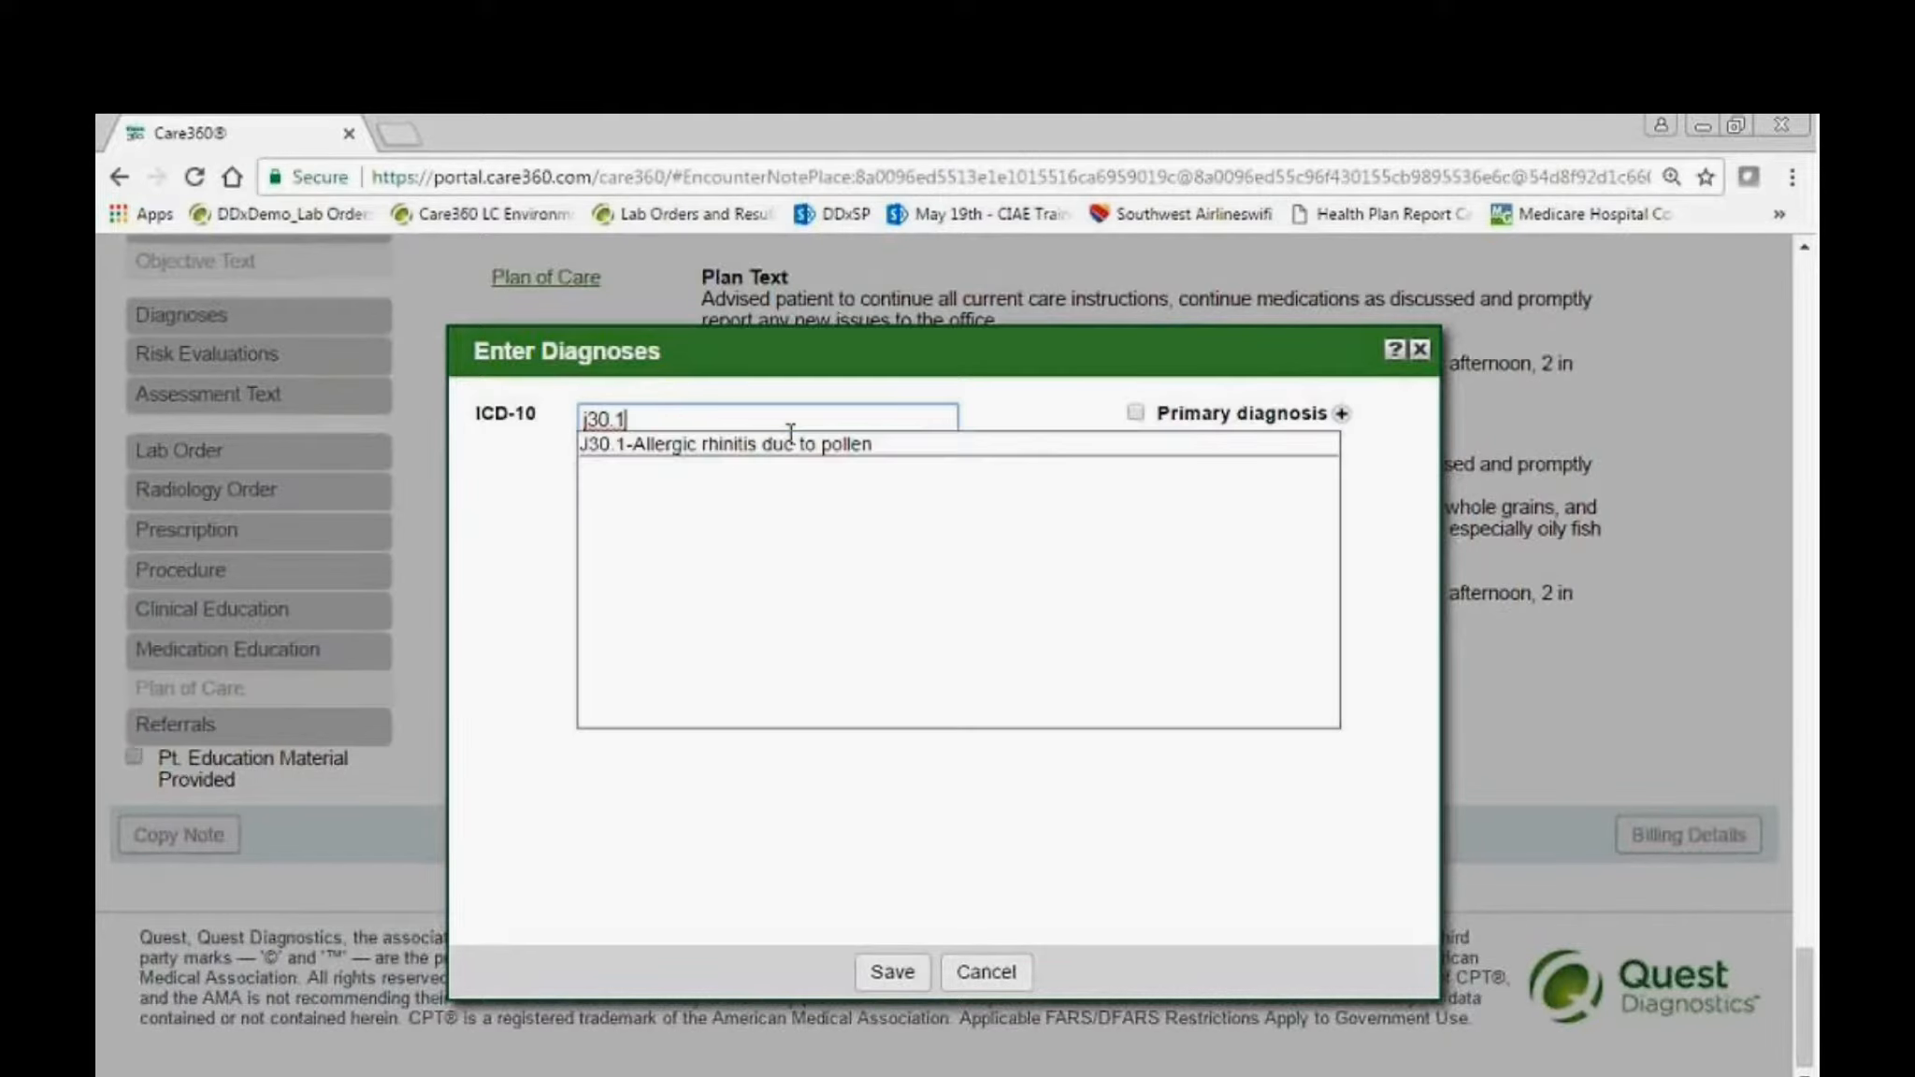
{"action": "left_click", "coordinate": [793, 445]}
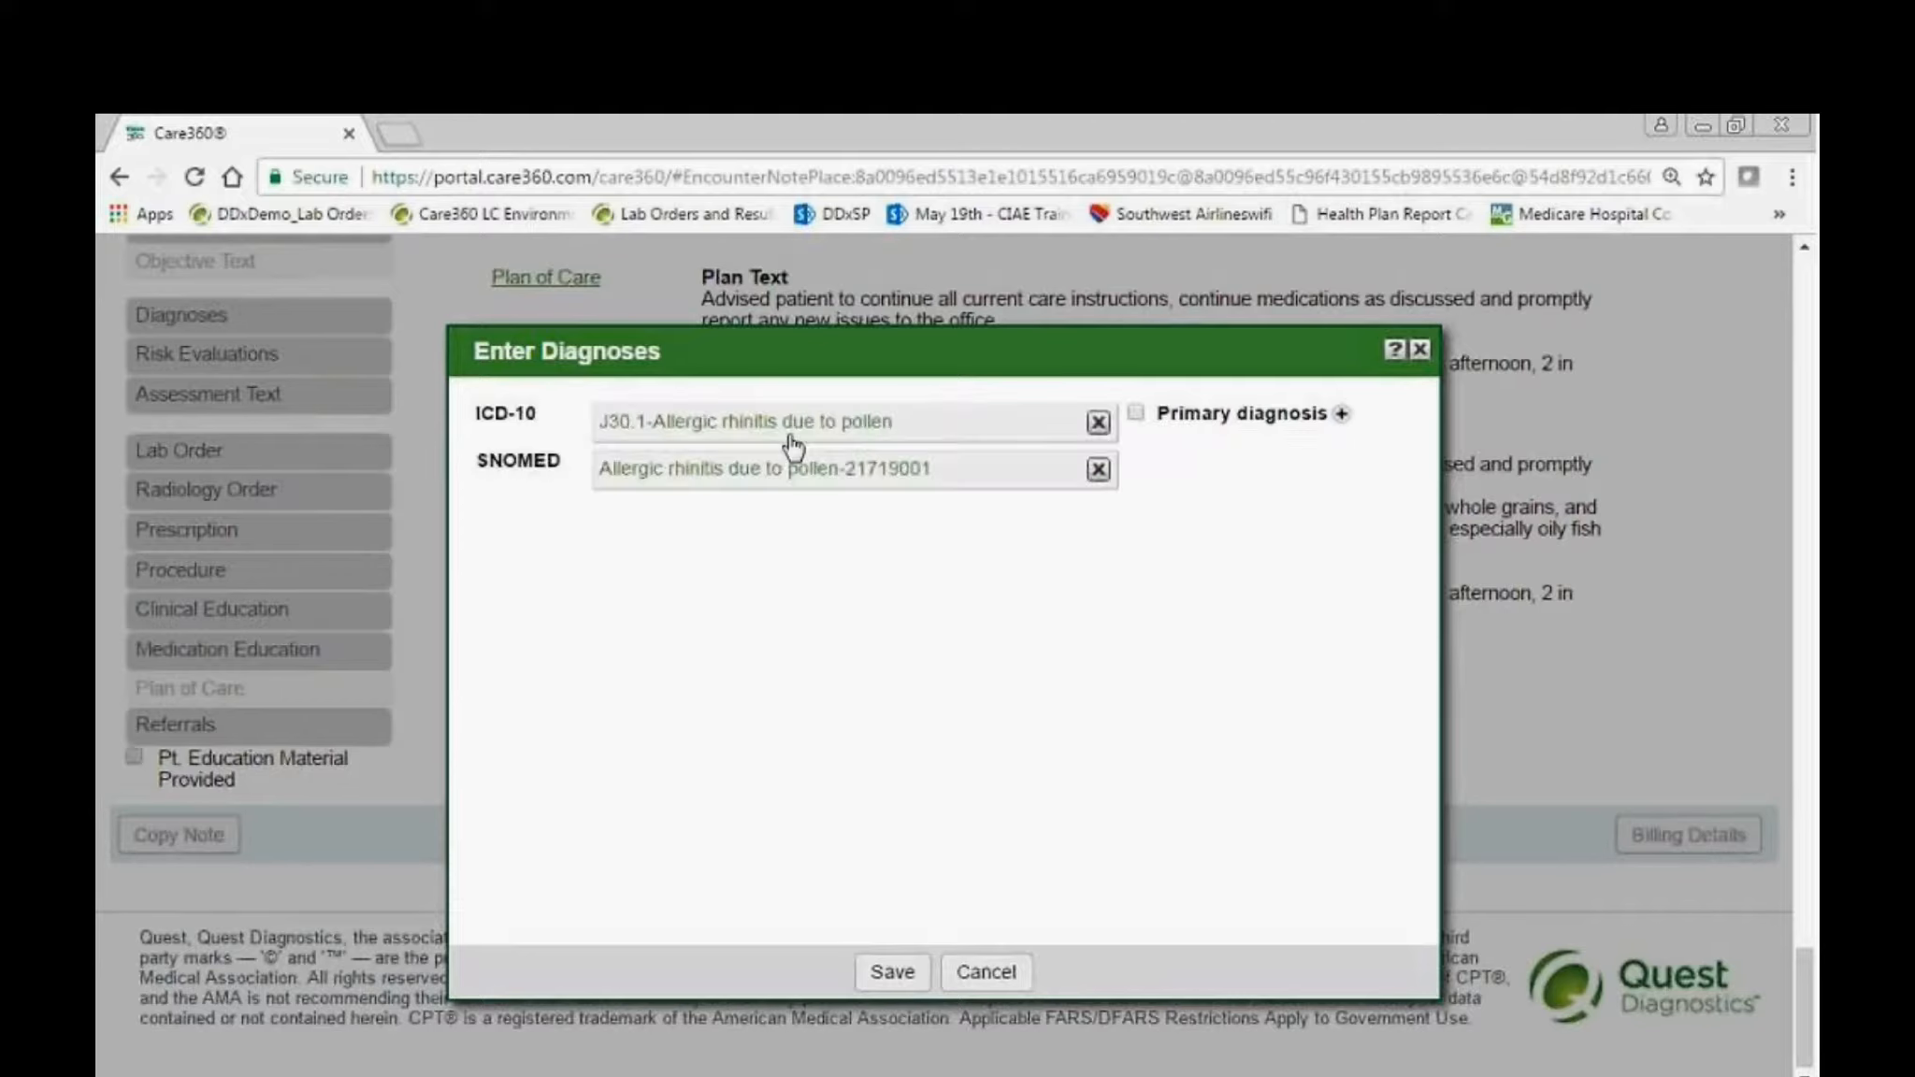
{"action": "left_click", "coordinate": [888, 972]}
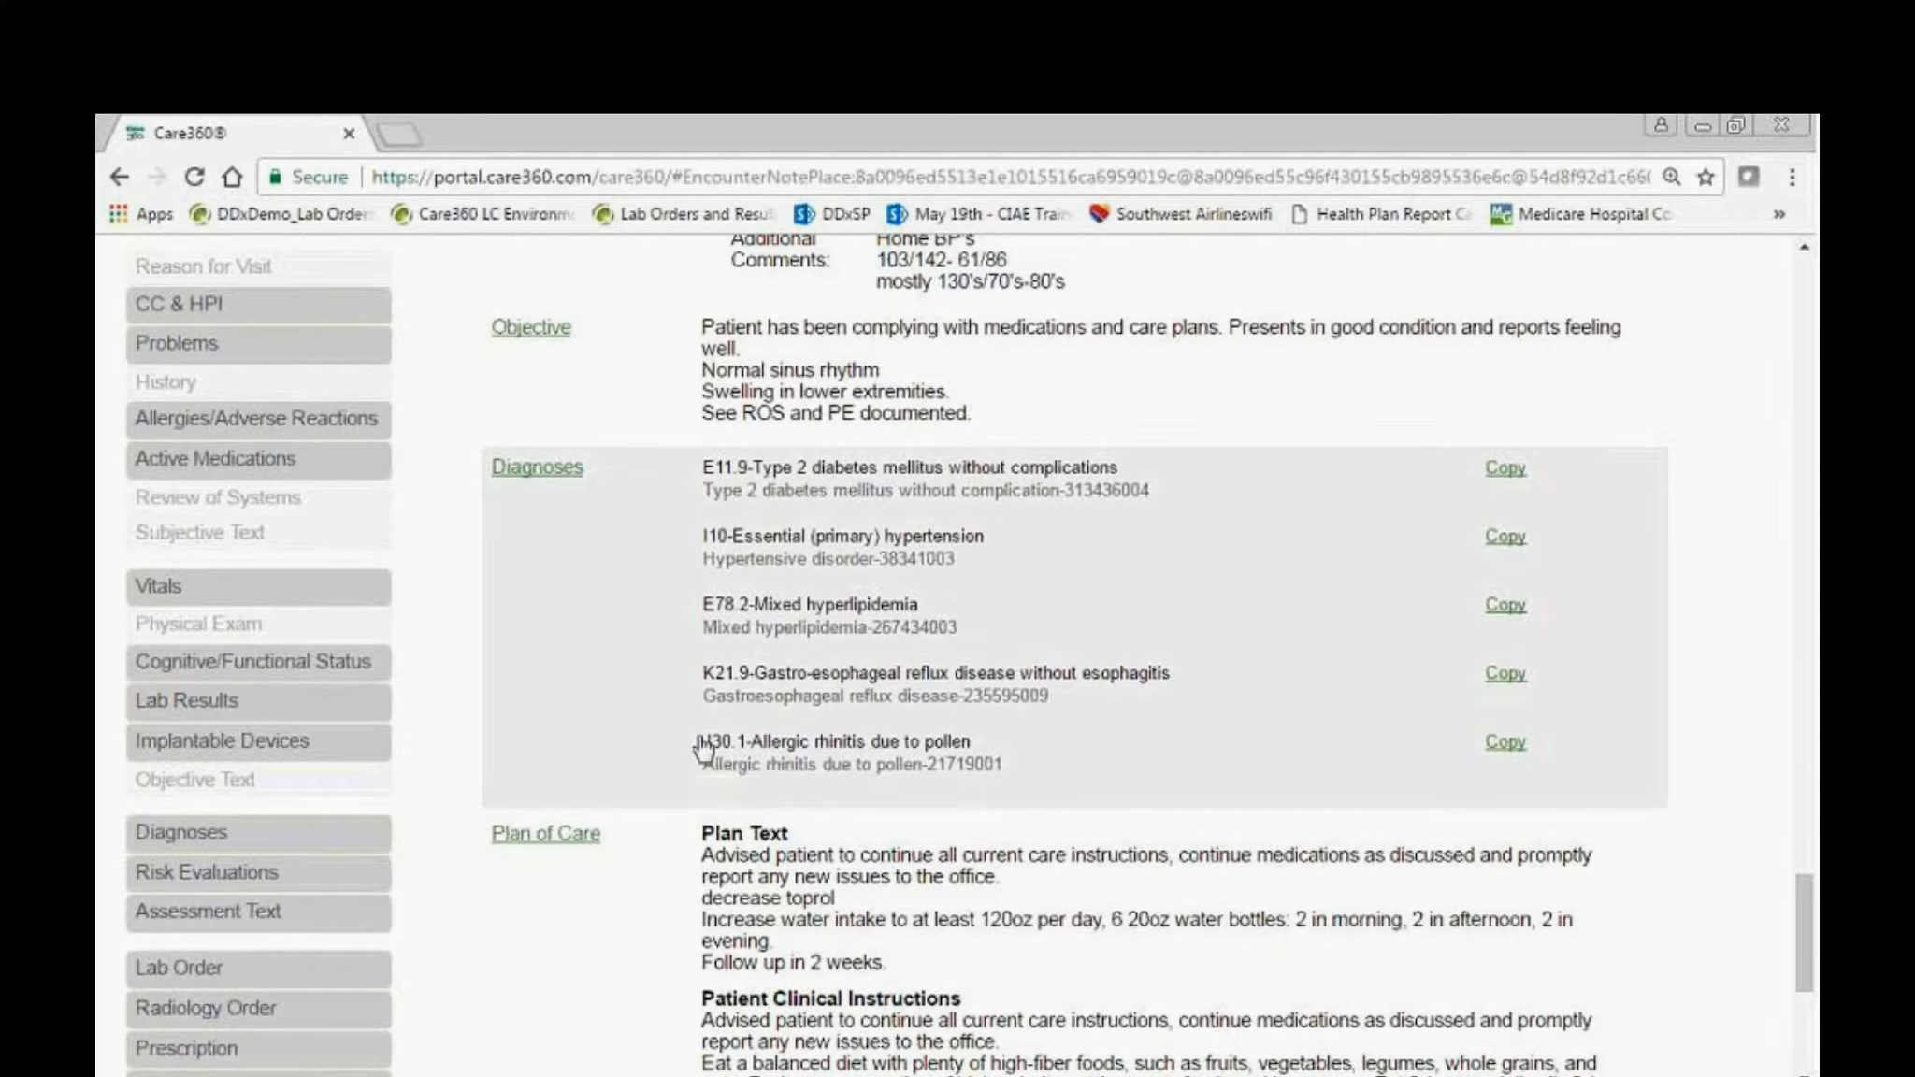
Review the note's diagnoses and plan of care, and finalize and sign the encounter note.
{"action": "scroll", "coordinate": [703, 748], "scroll_direction": "down", "scroll_amount": 3}
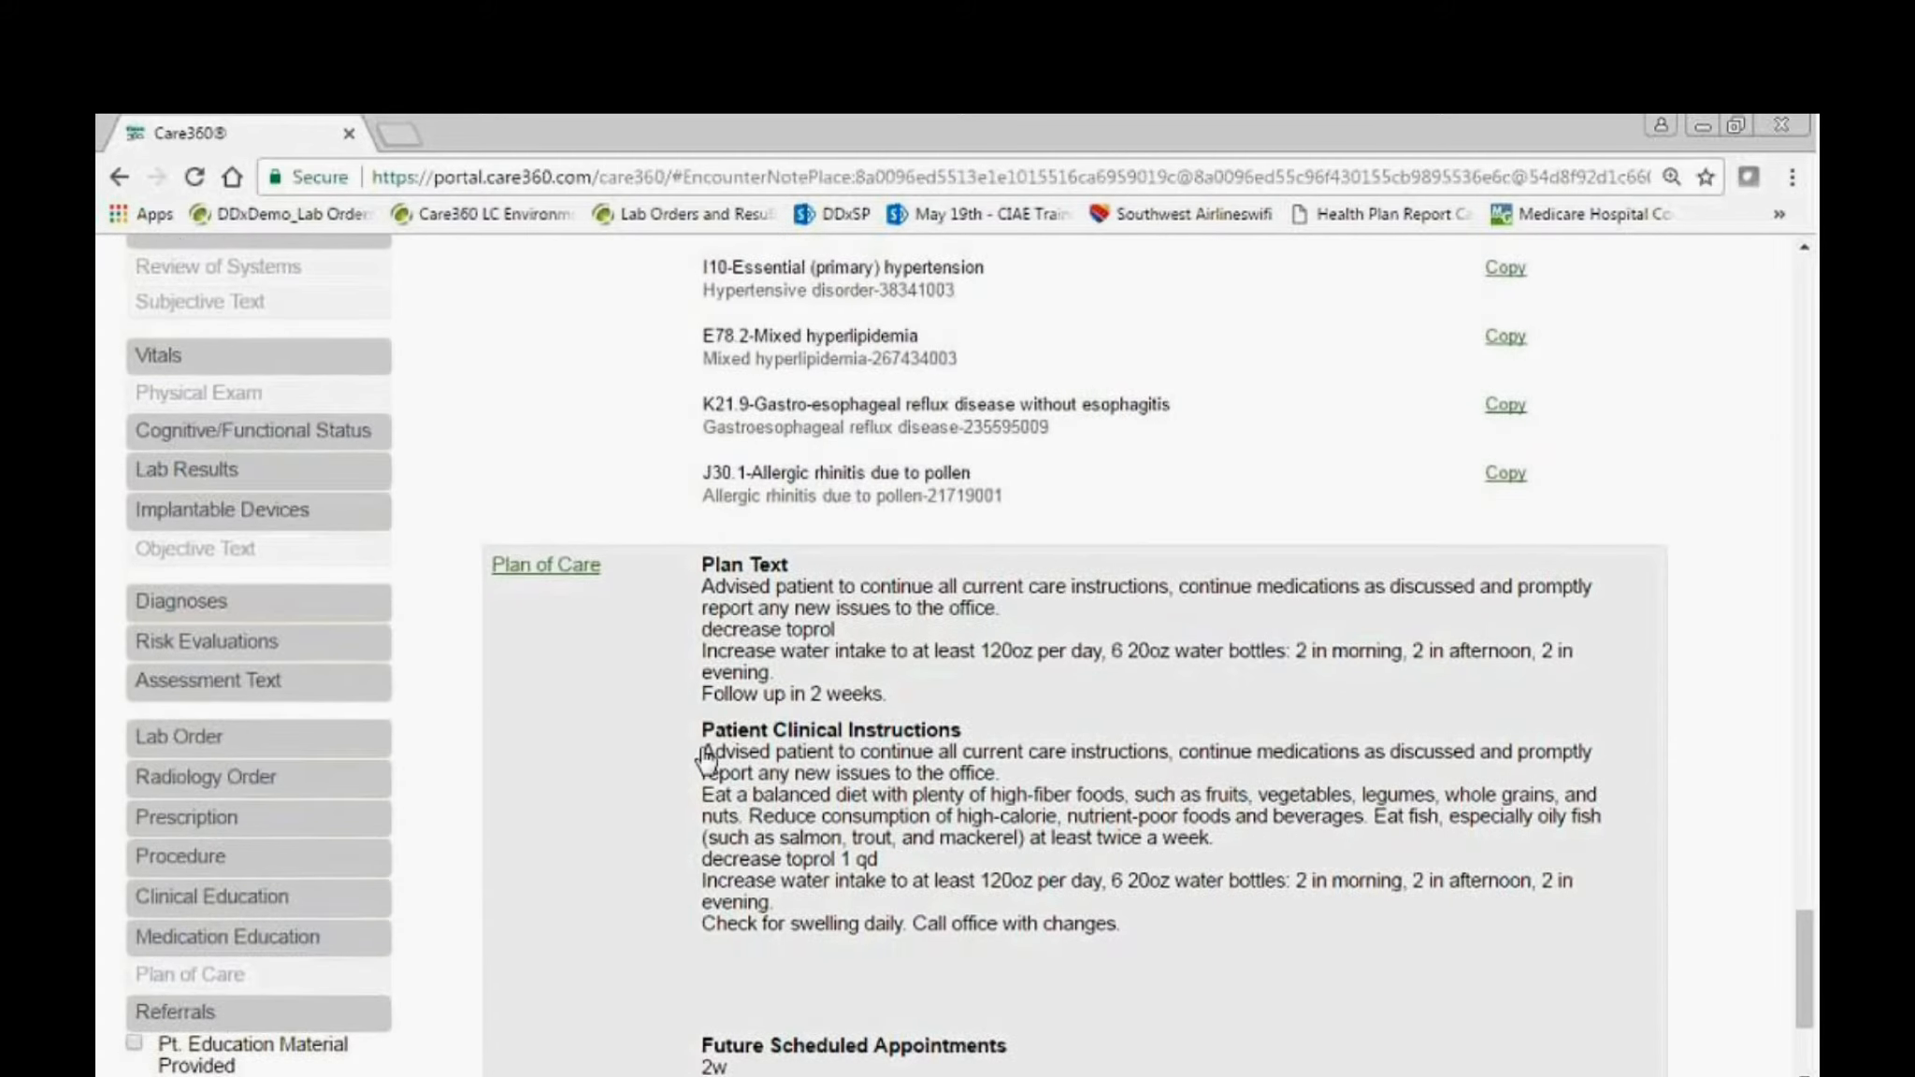
{"action": "scroll", "coordinate": [706, 759], "scroll_direction": "down", "scroll_amount": 3}
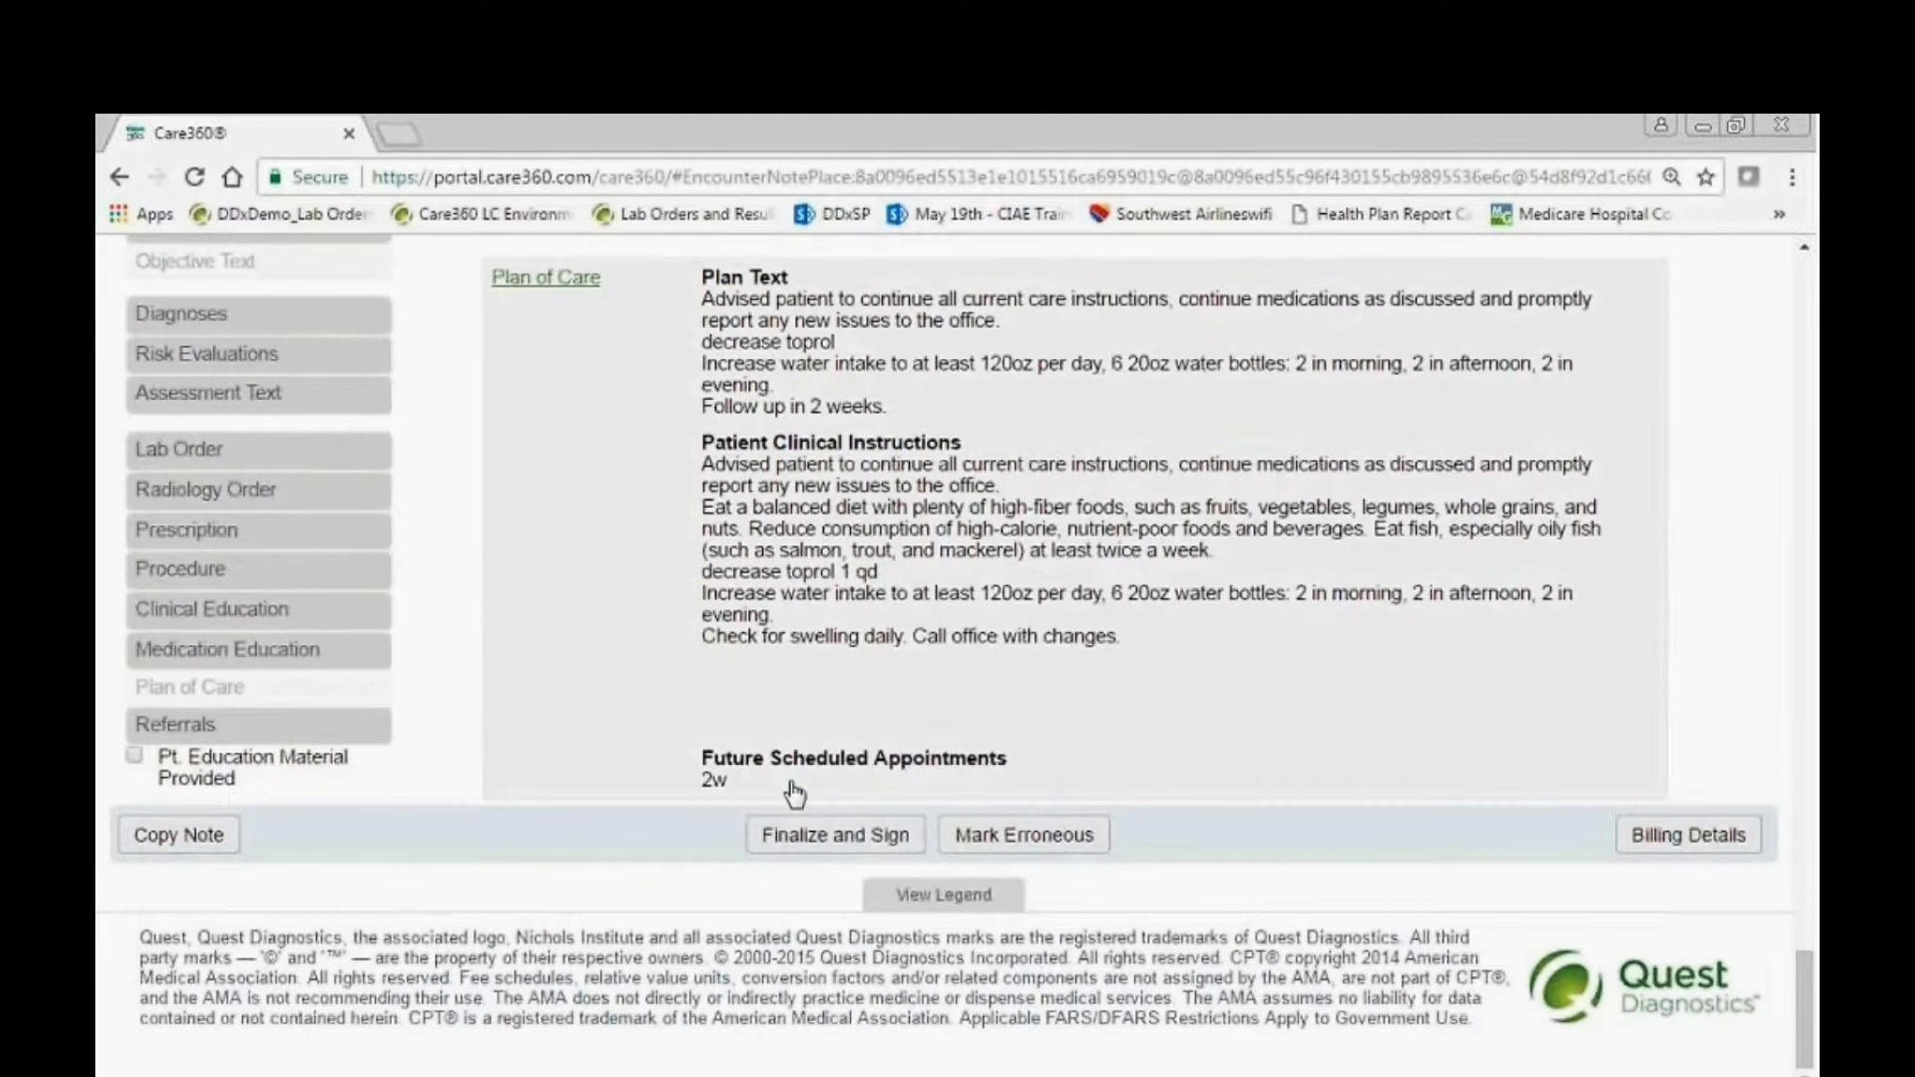
{"action": "left_click", "coordinate": [894, 838]}
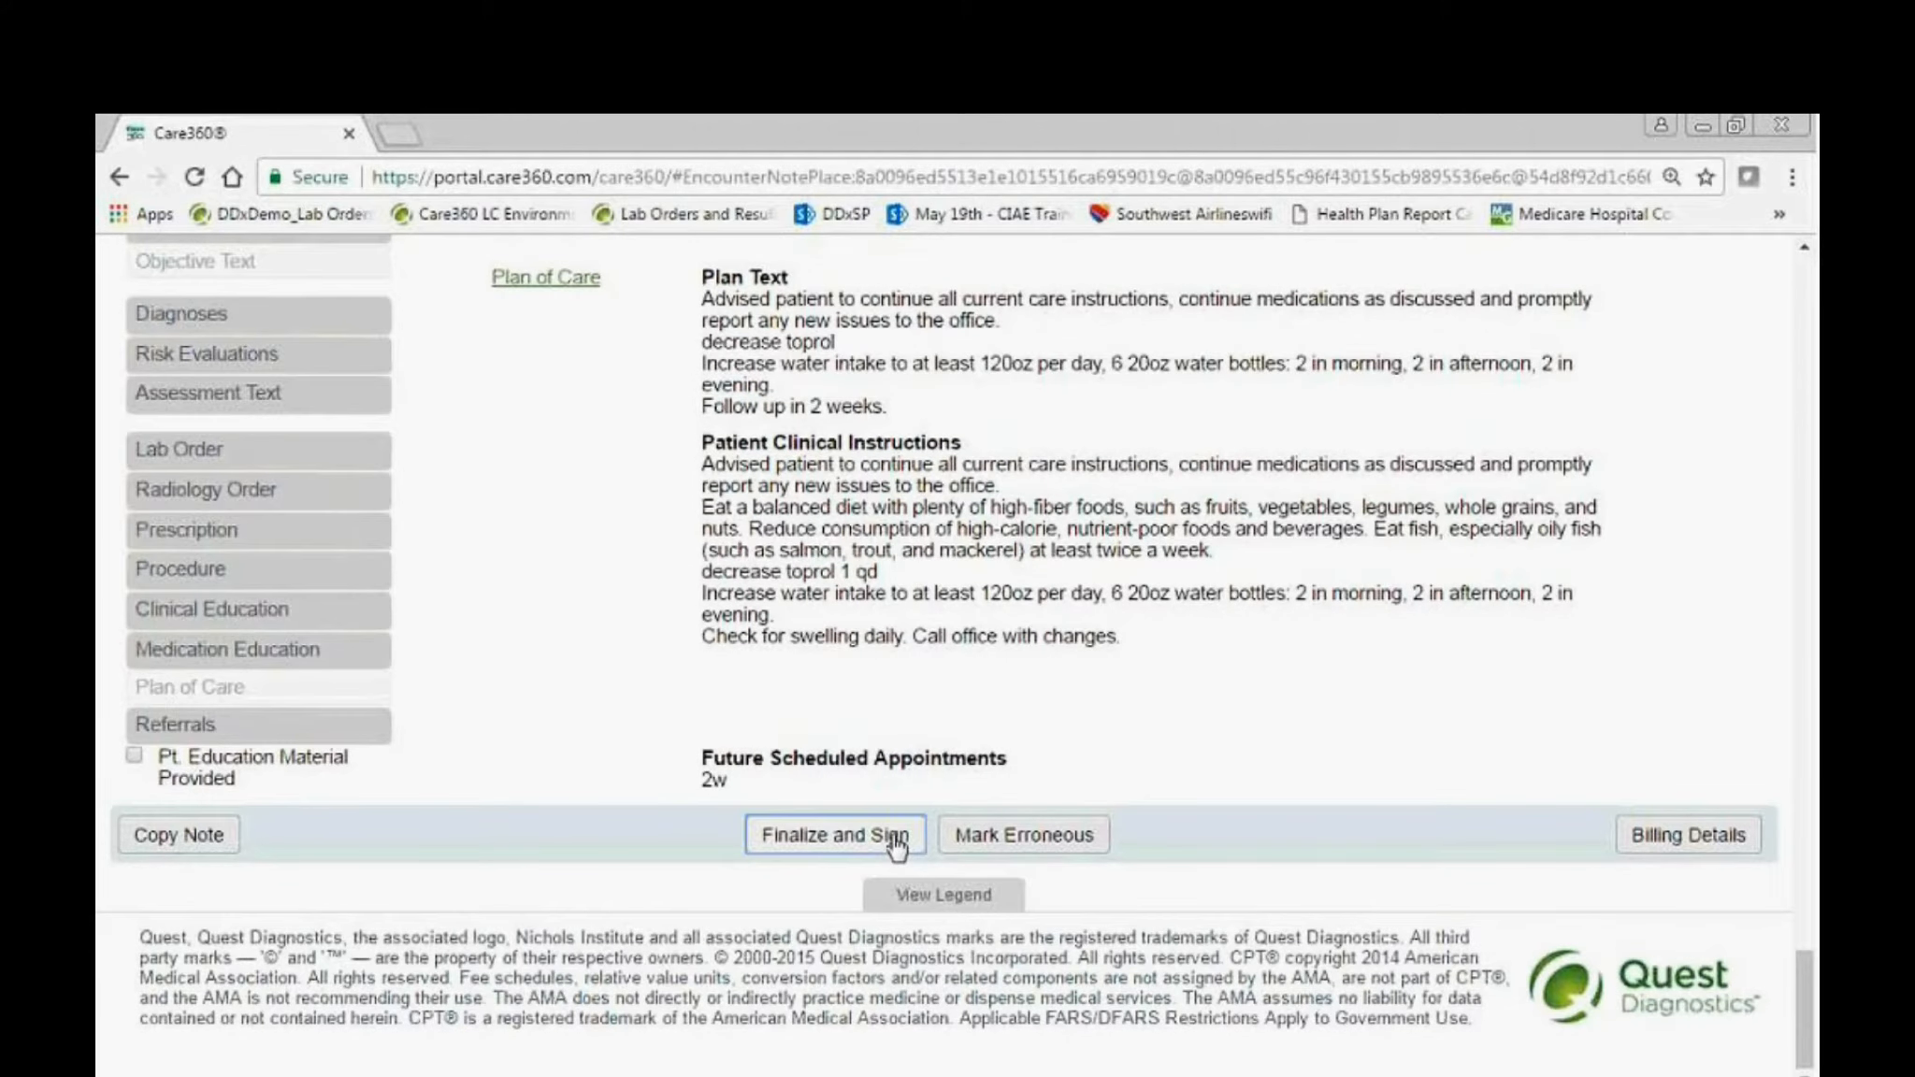
{"action": "left_click", "coordinate": [895, 758]}
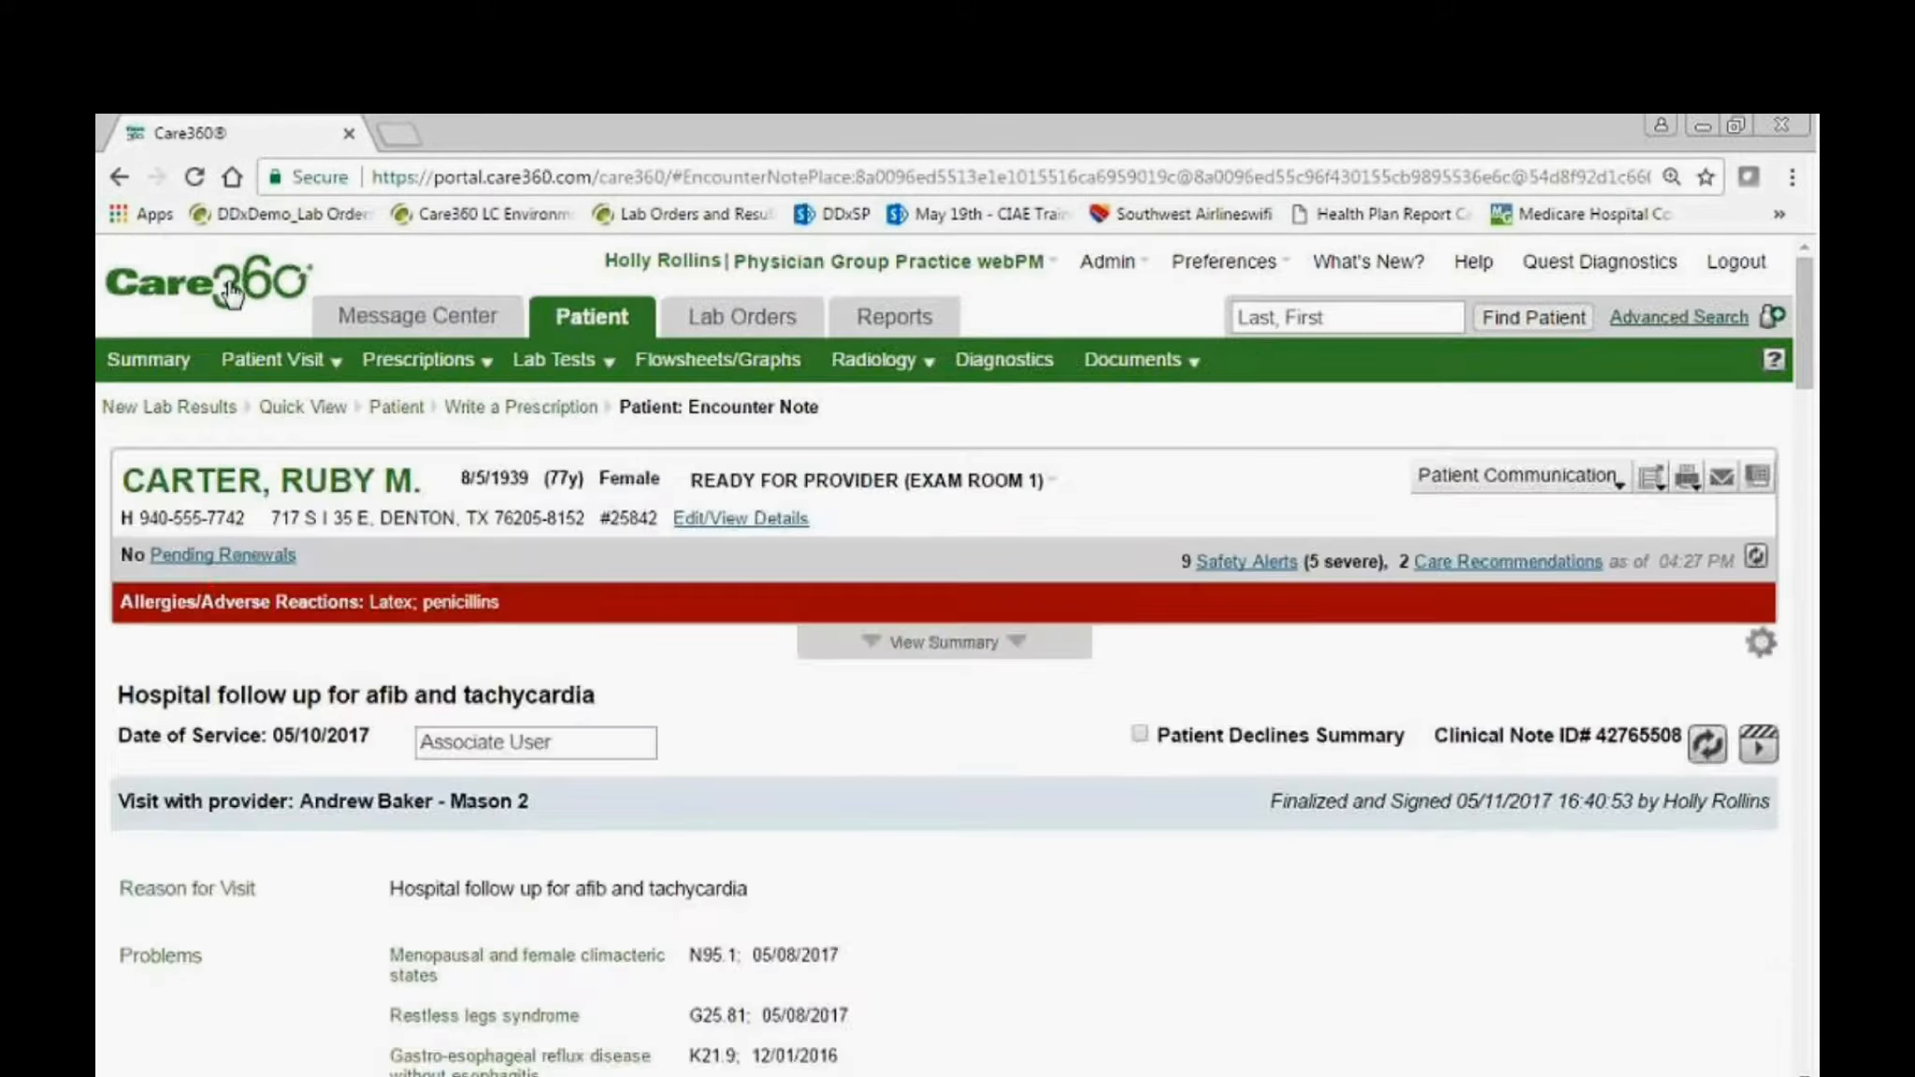
Return to the Quick View, check the patient flow and overdue tasks, and open the chart of the 01:45 PM Ready for Provider patient.
{"action": "left_click", "coordinate": [231, 292]}
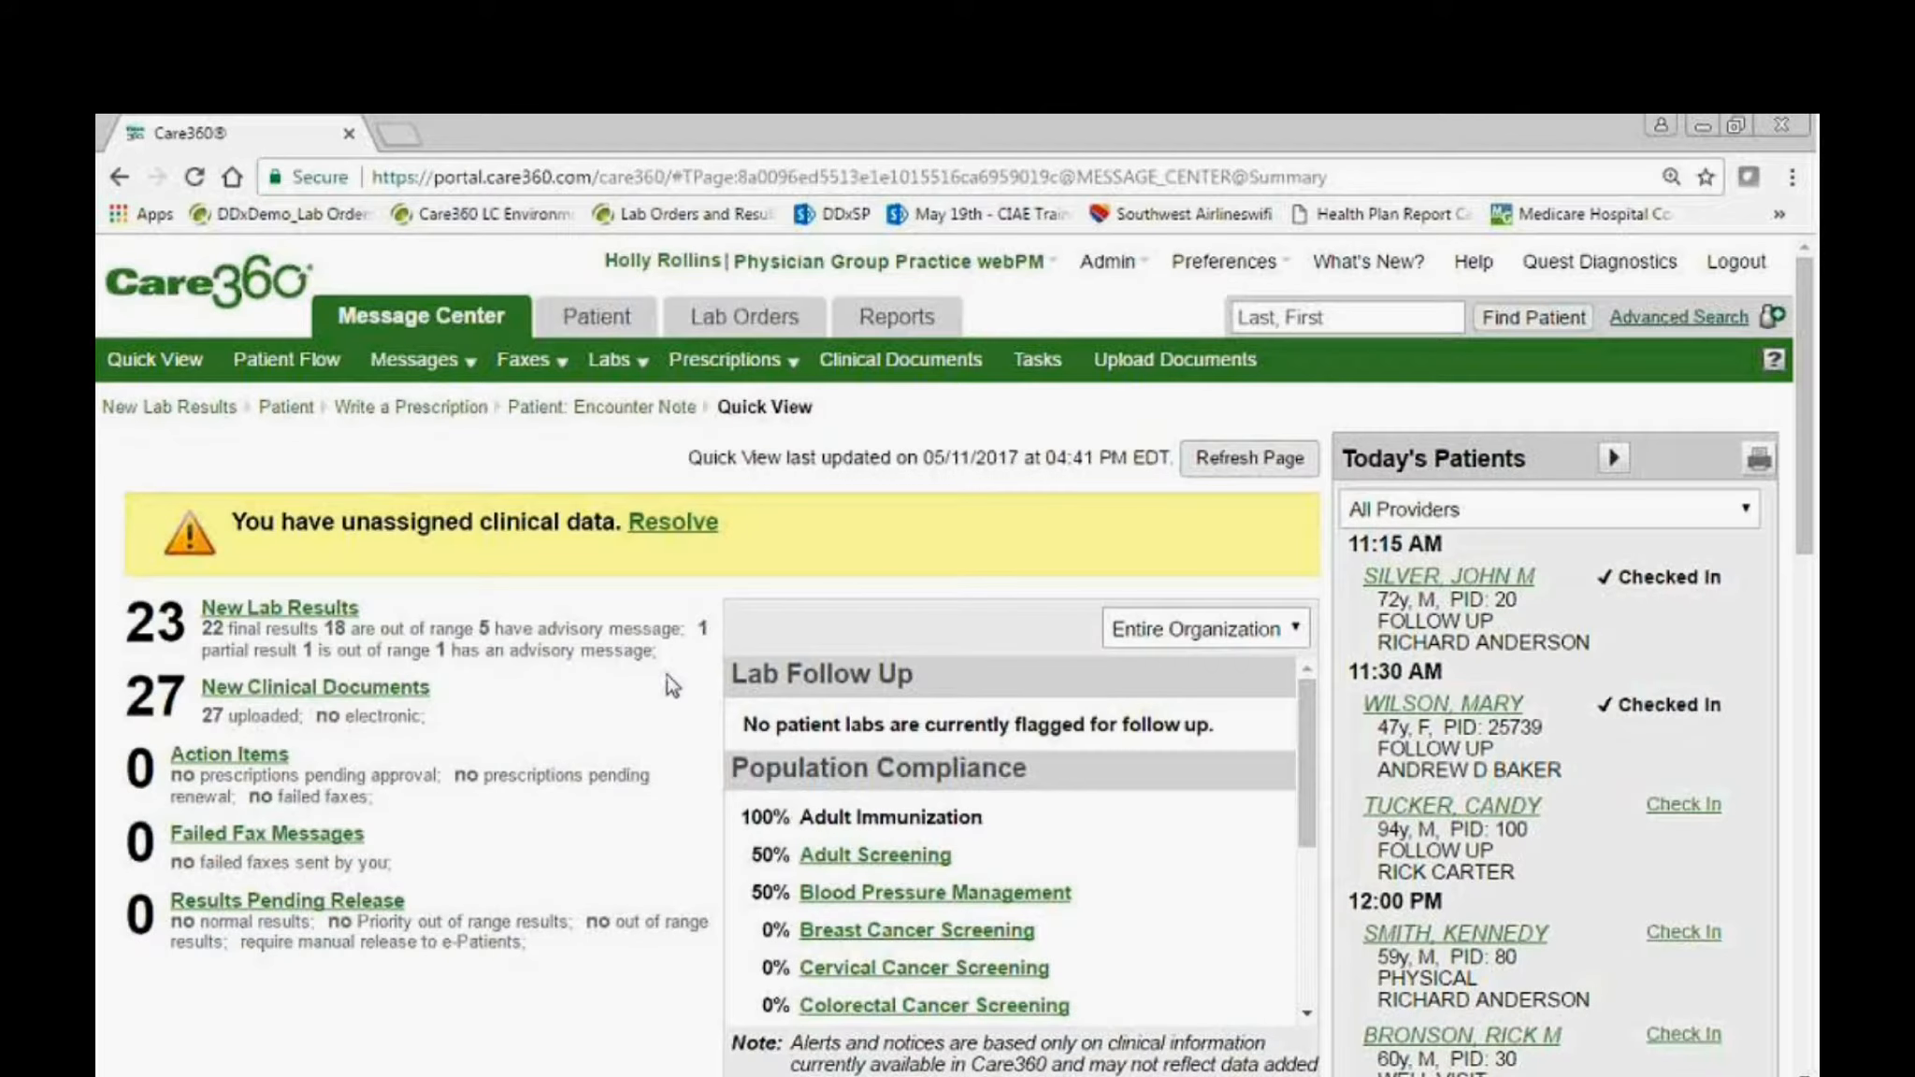
{"action": "scroll", "coordinate": [666, 675], "scroll_direction": "down", "scroll_amount": 4}
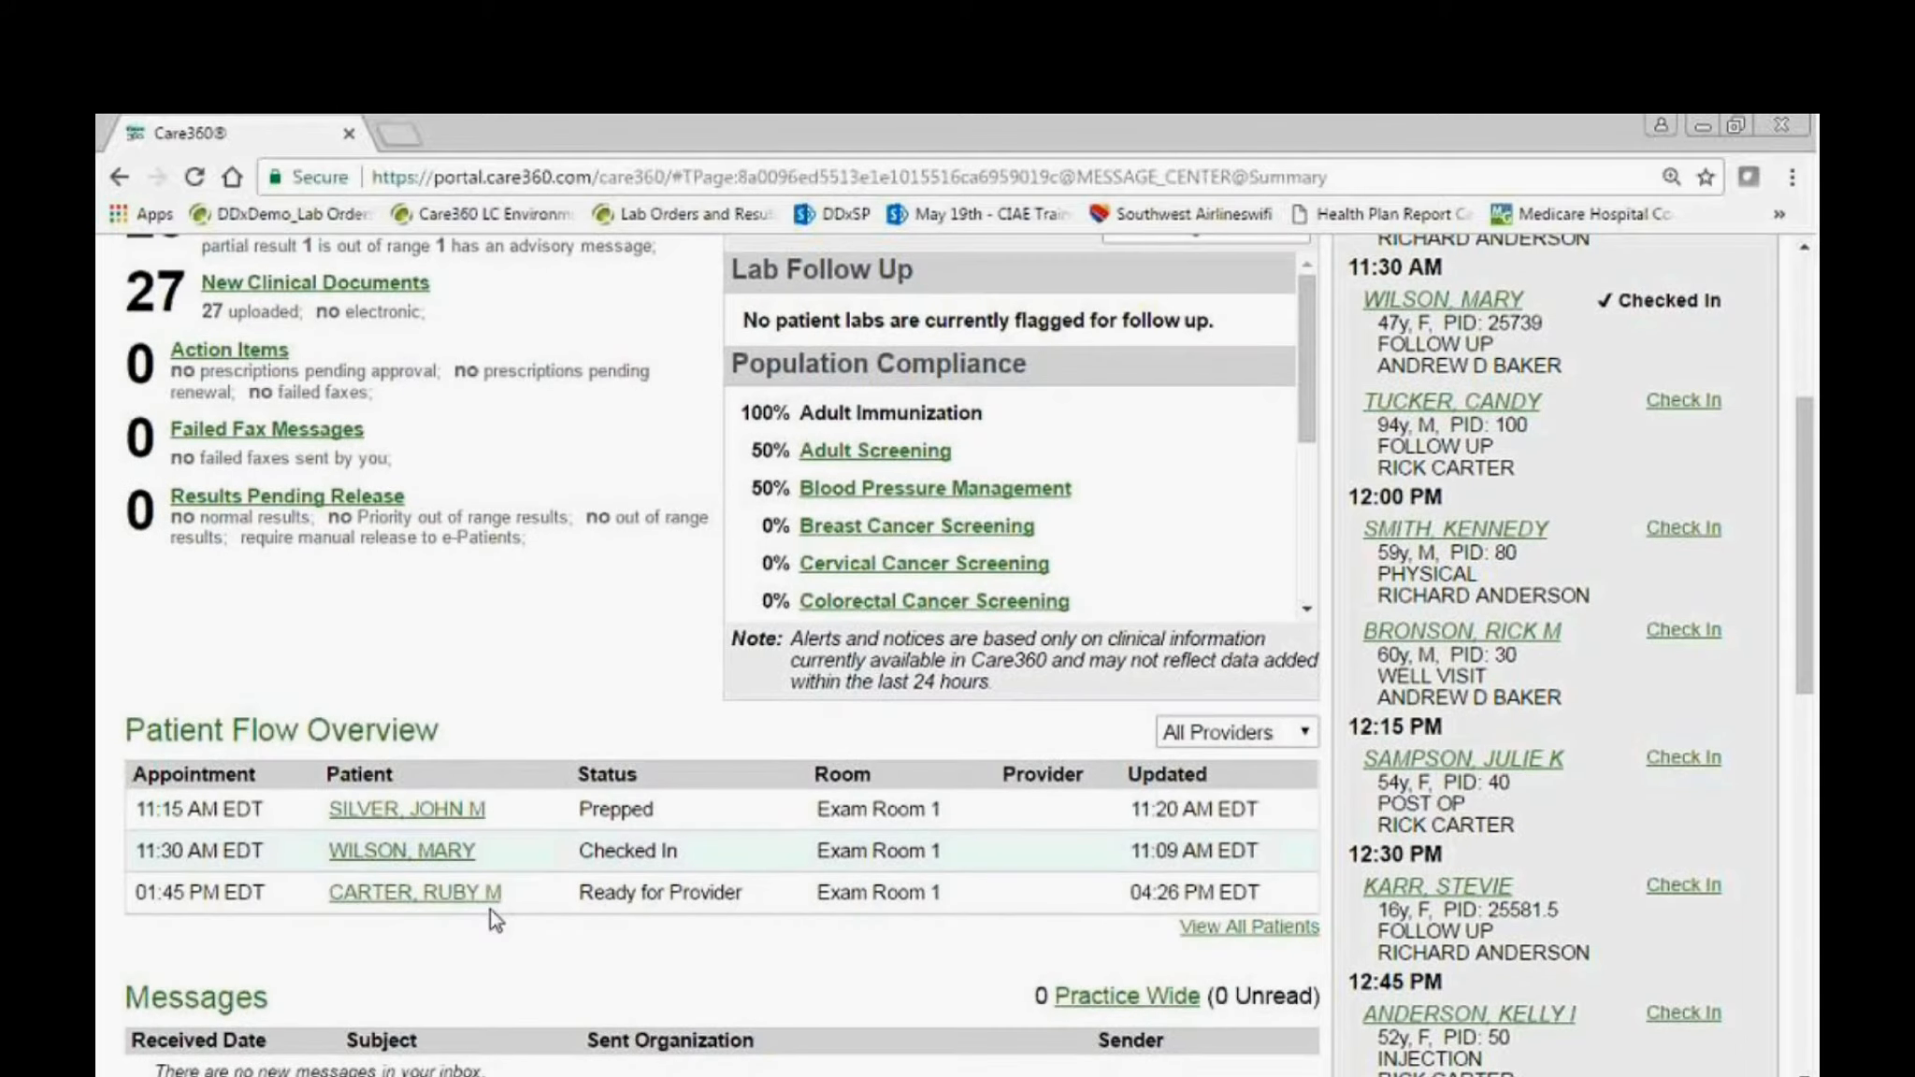
{"action": "scroll", "coordinate": [486, 912], "scroll_direction": "down", "scroll_amount": 3}
{"action": "scroll", "coordinate": [484, 914], "scroll_direction": "down", "scroll_amount": 2}
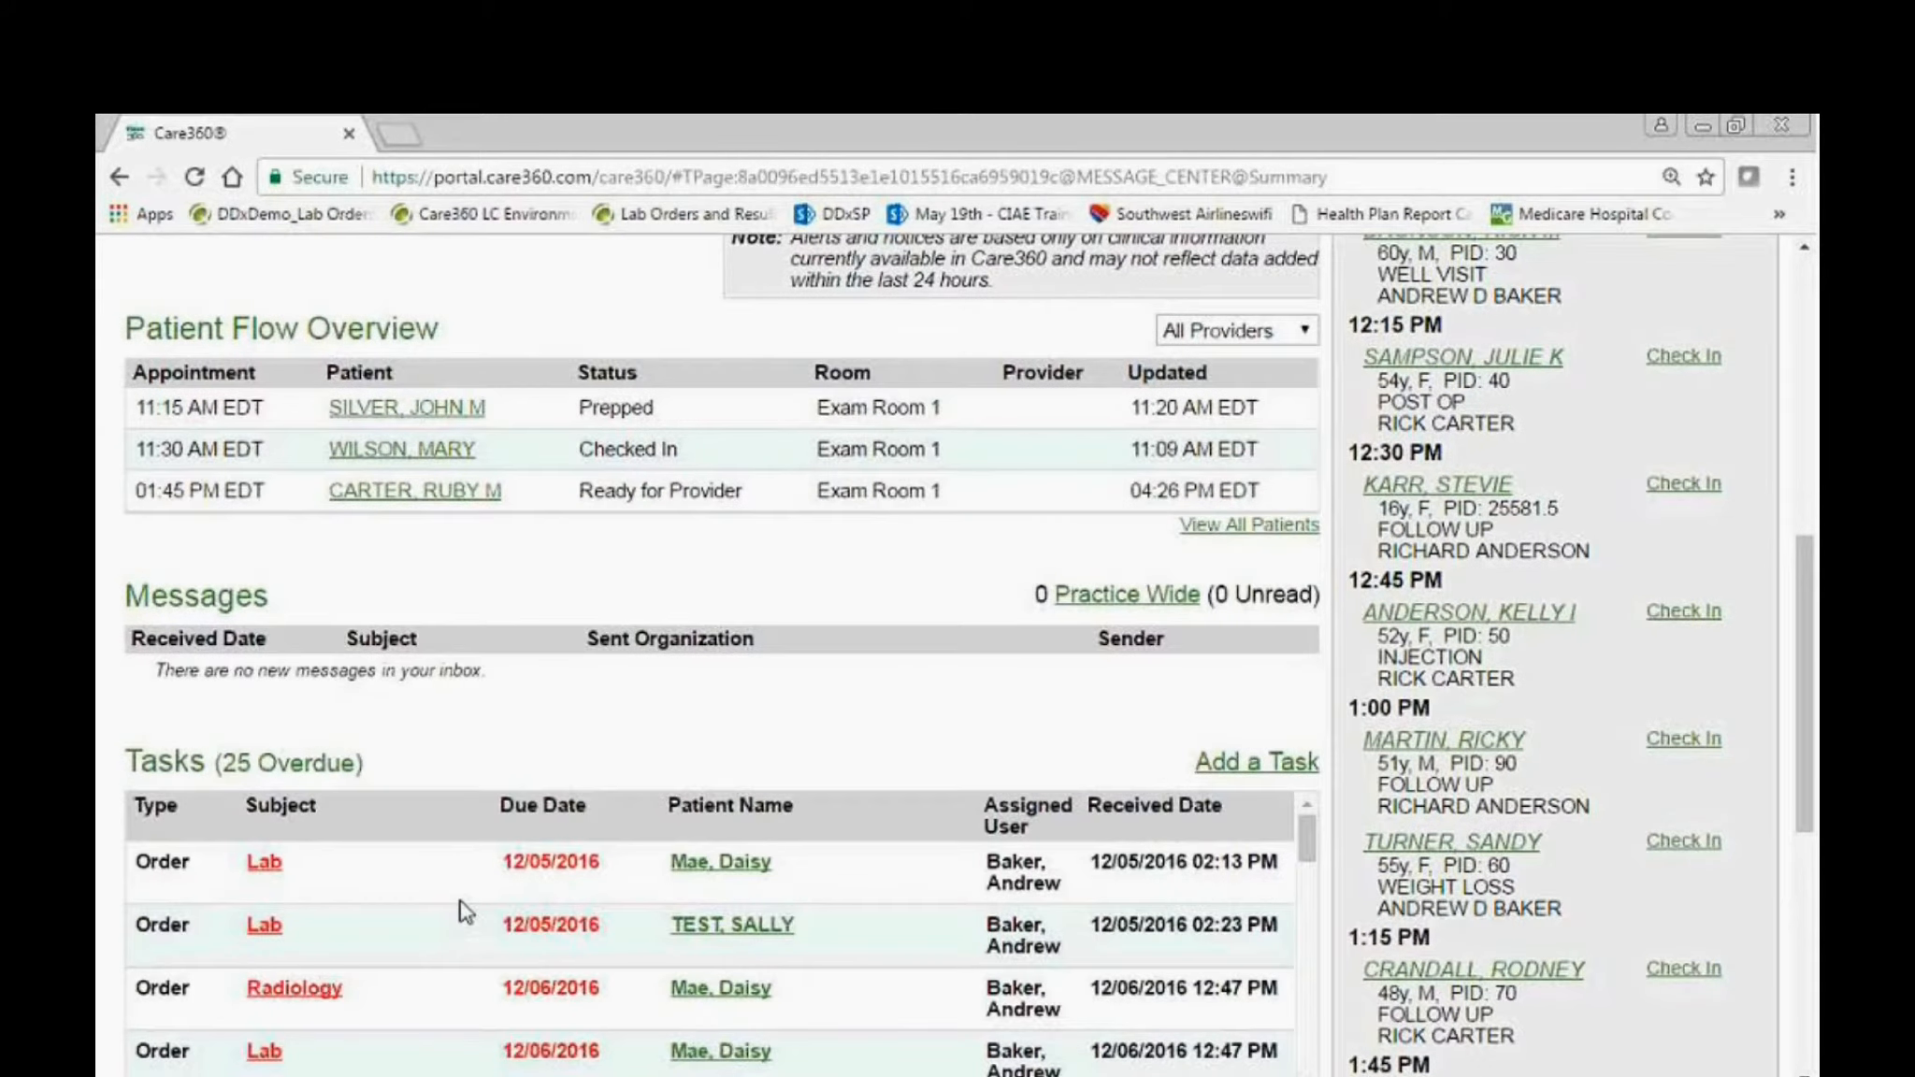
{"action": "scroll", "coordinate": [461, 901], "scroll_direction": "down", "scroll_amount": 5}
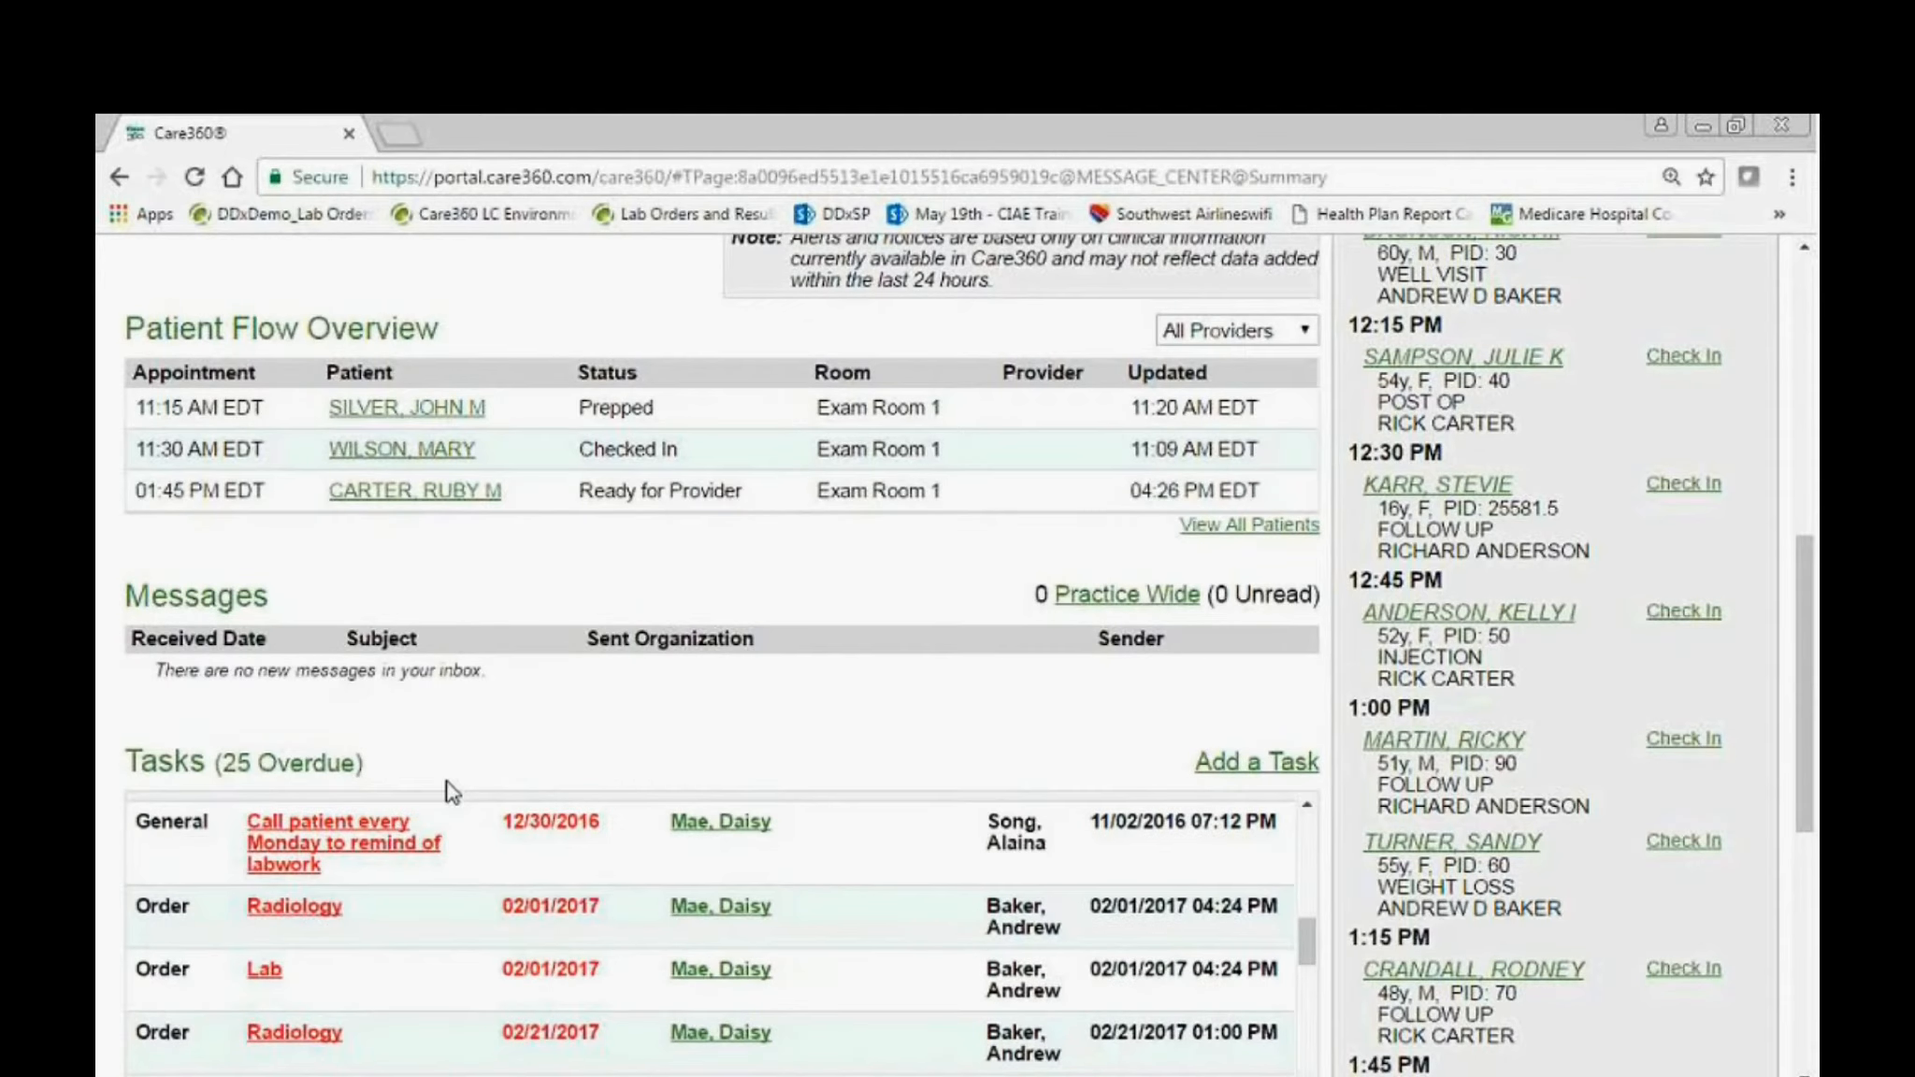
{"action": "left_click", "coordinate": [406, 492]}
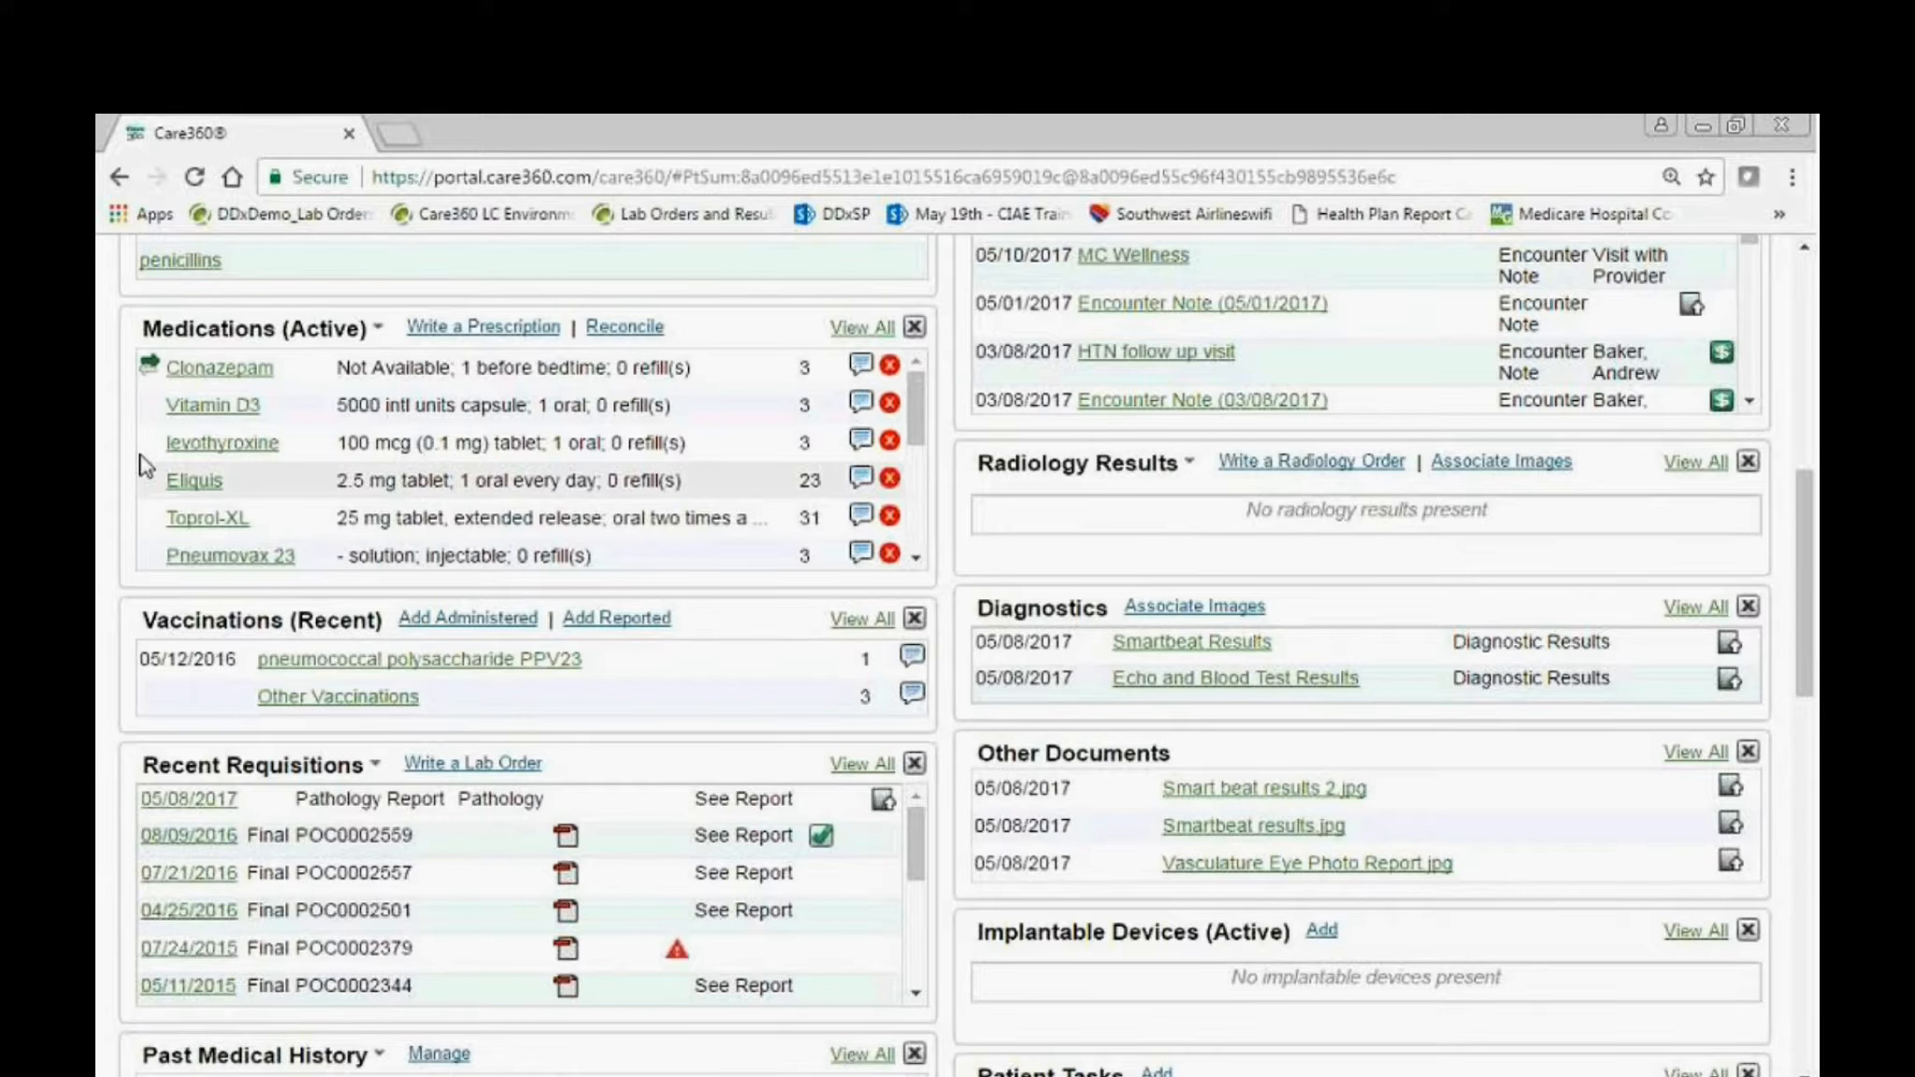
Start a lab order from the patient's Recent Requisitions and look over the standard order form.
{"action": "left_click", "coordinate": [500, 765]}
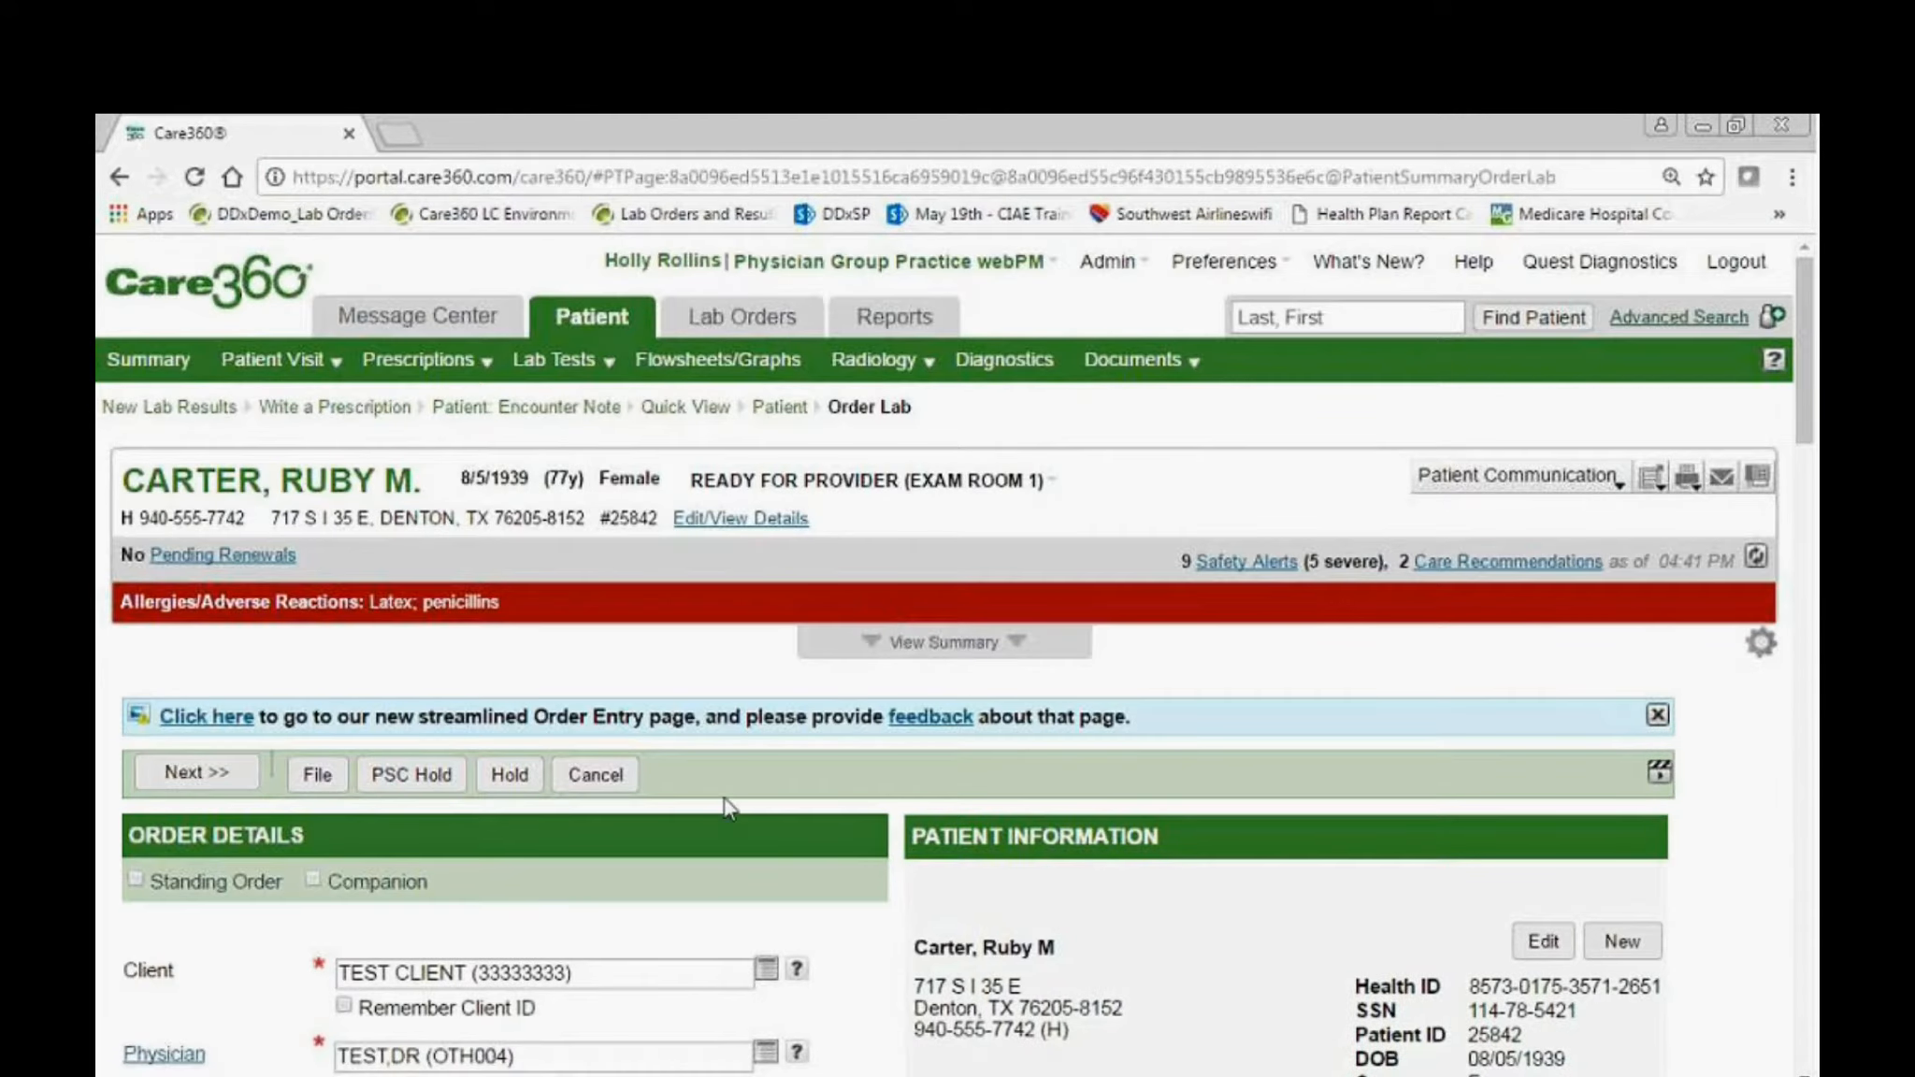
{"action": "scroll", "coordinate": [716, 838], "scroll_direction": "down", "scroll_amount": 4}
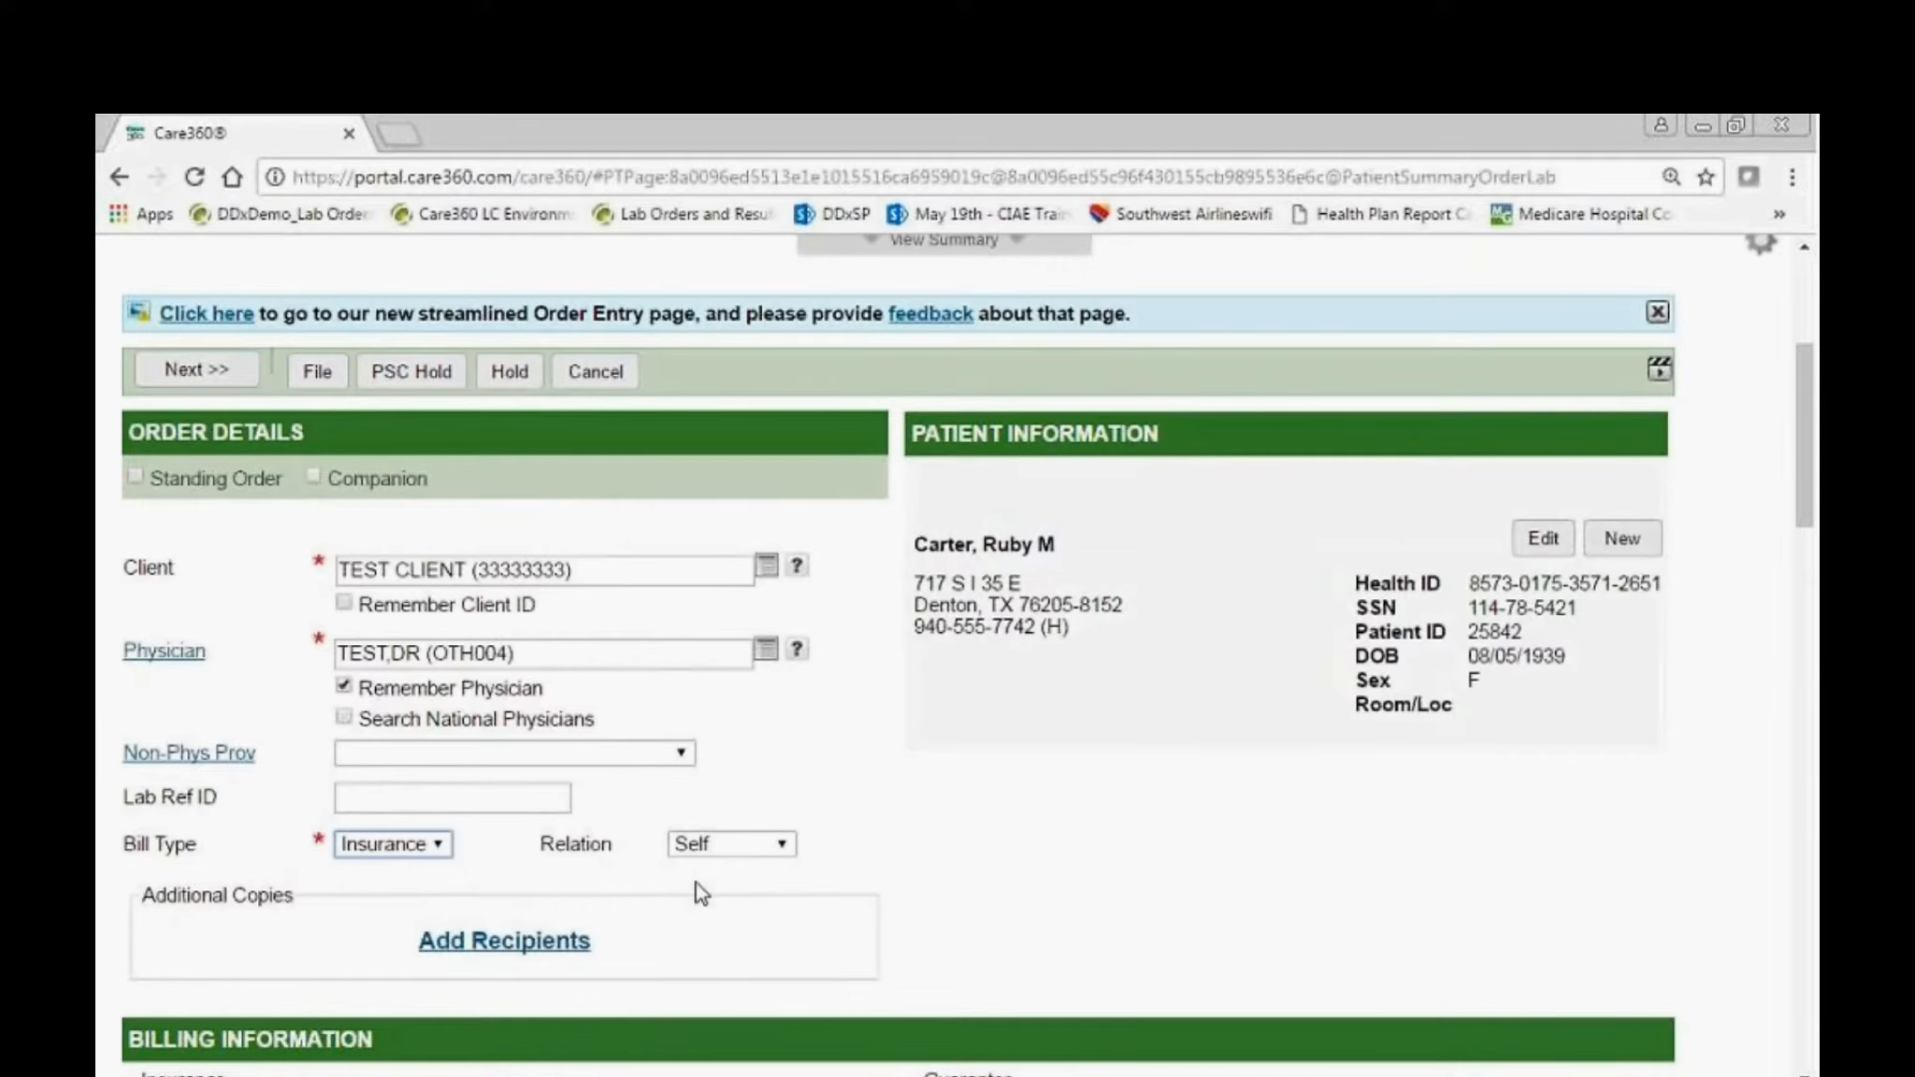
{"action": "scroll", "coordinate": [696, 881], "scroll_direction": "down", "scroll_amount": 1}
{"action": "scroll", "coordinate": [638, 703], "scroll_direction": "up", "scroll_amount": 5}
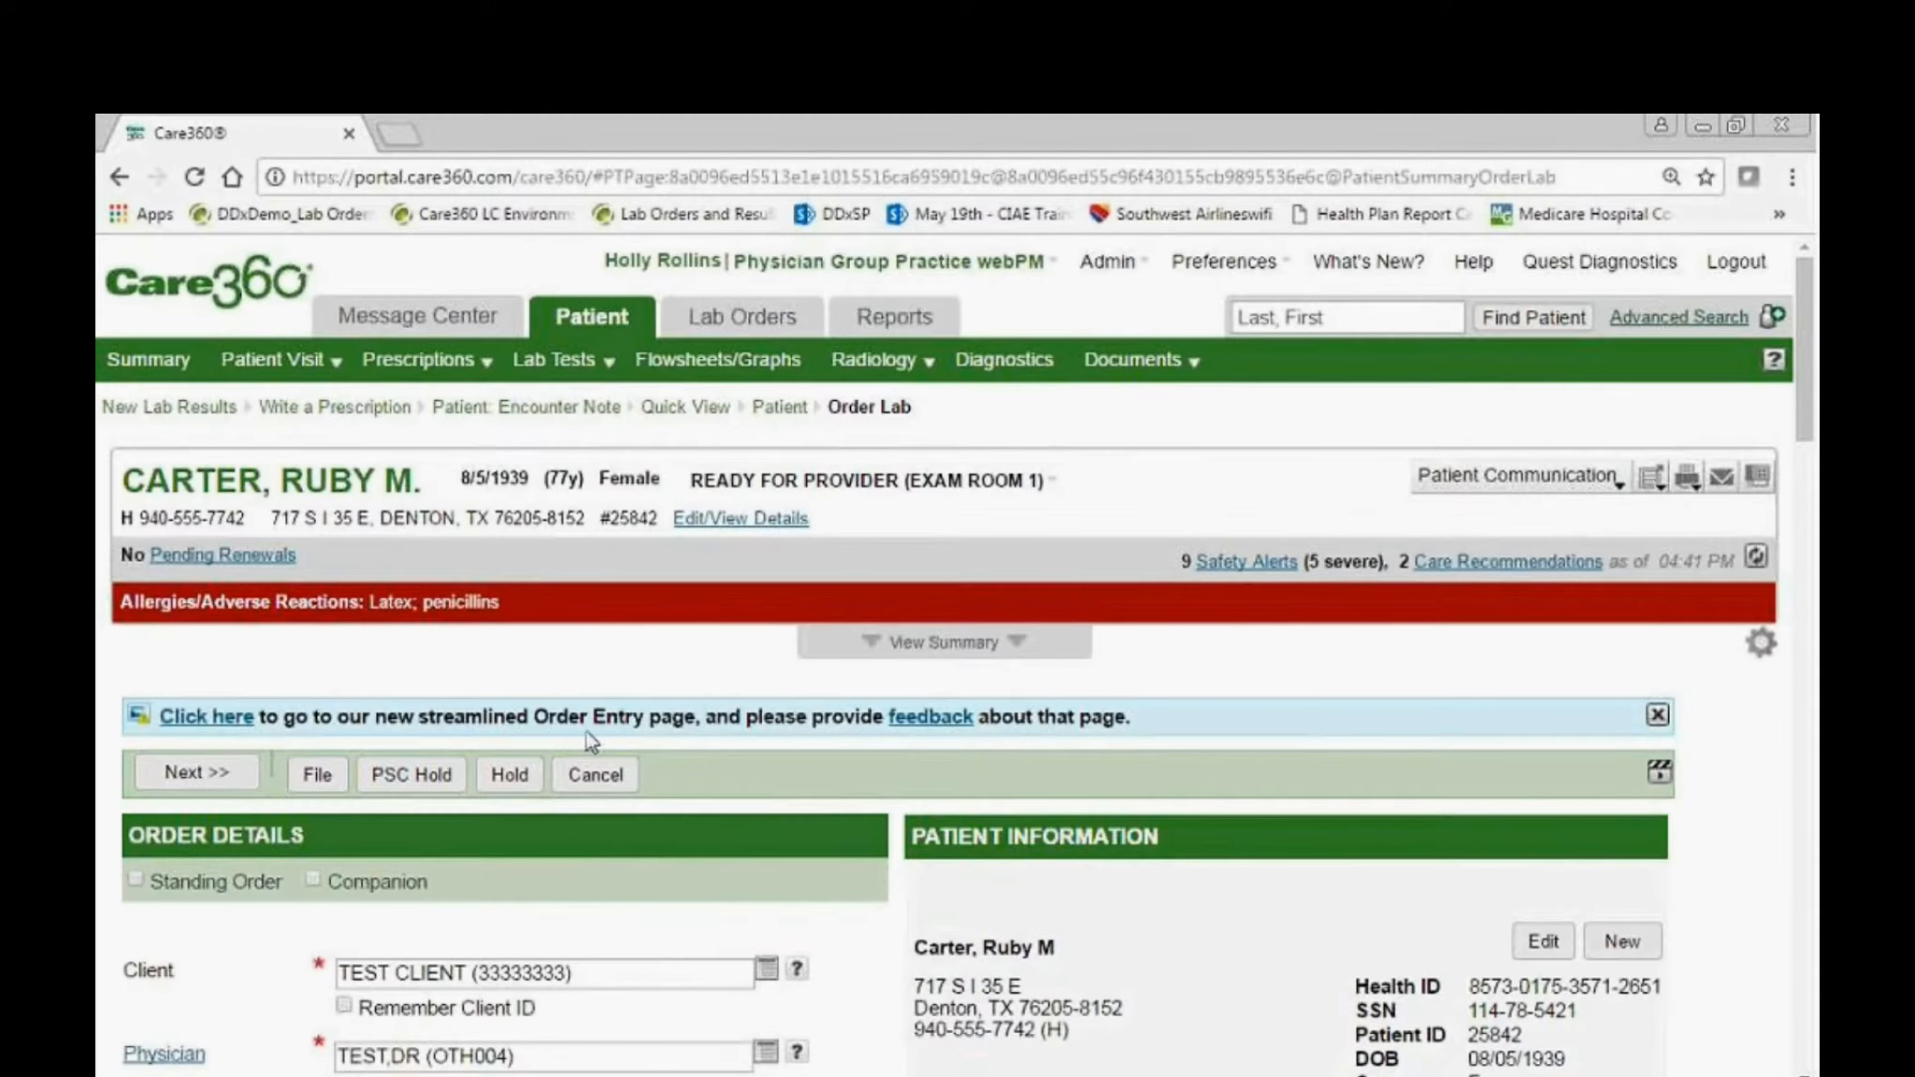
Switch to the streamlined Order Entry page and add all Patient Specific diagnoses to the lab order.
{"action": "left_click", "coordinate": [221, 718]}
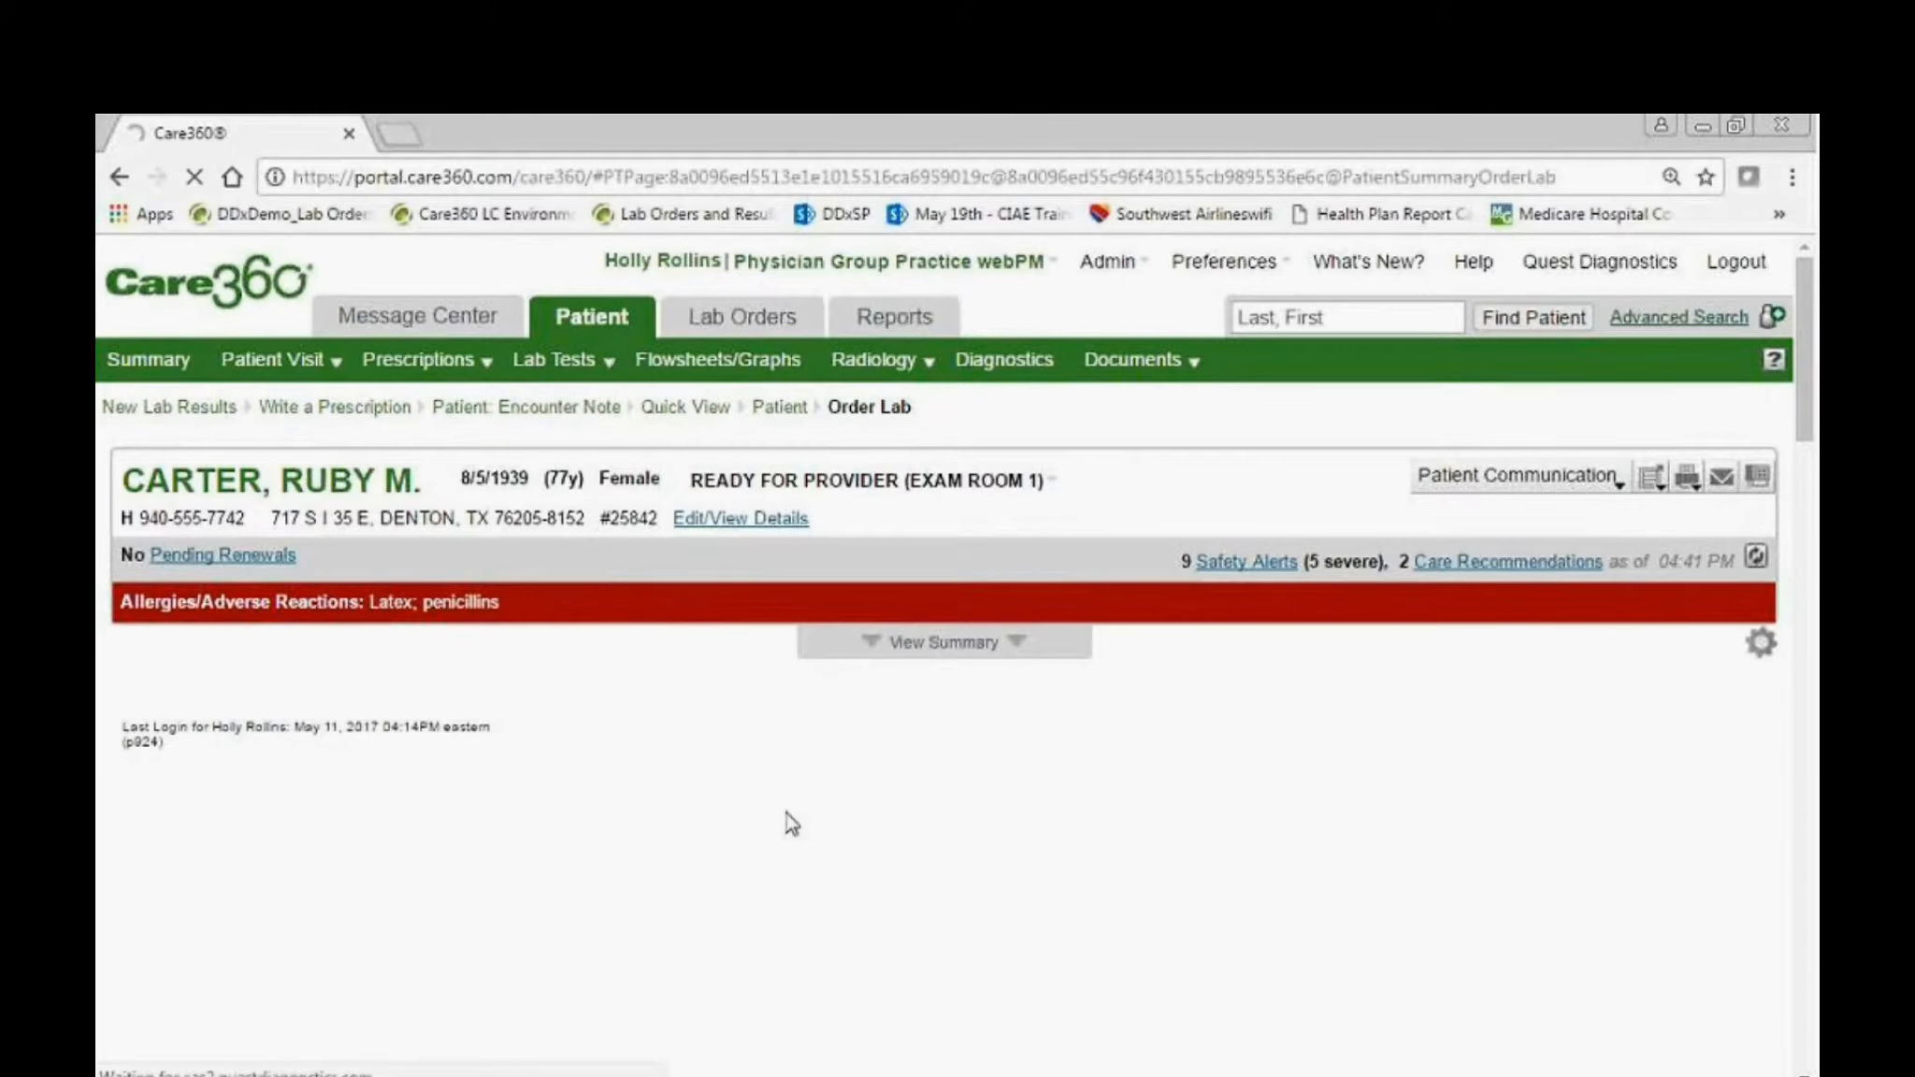
{"action": "scroll", "coordinate": [791, 823], "scroll_direction": "down", "scroll_amount": 15}
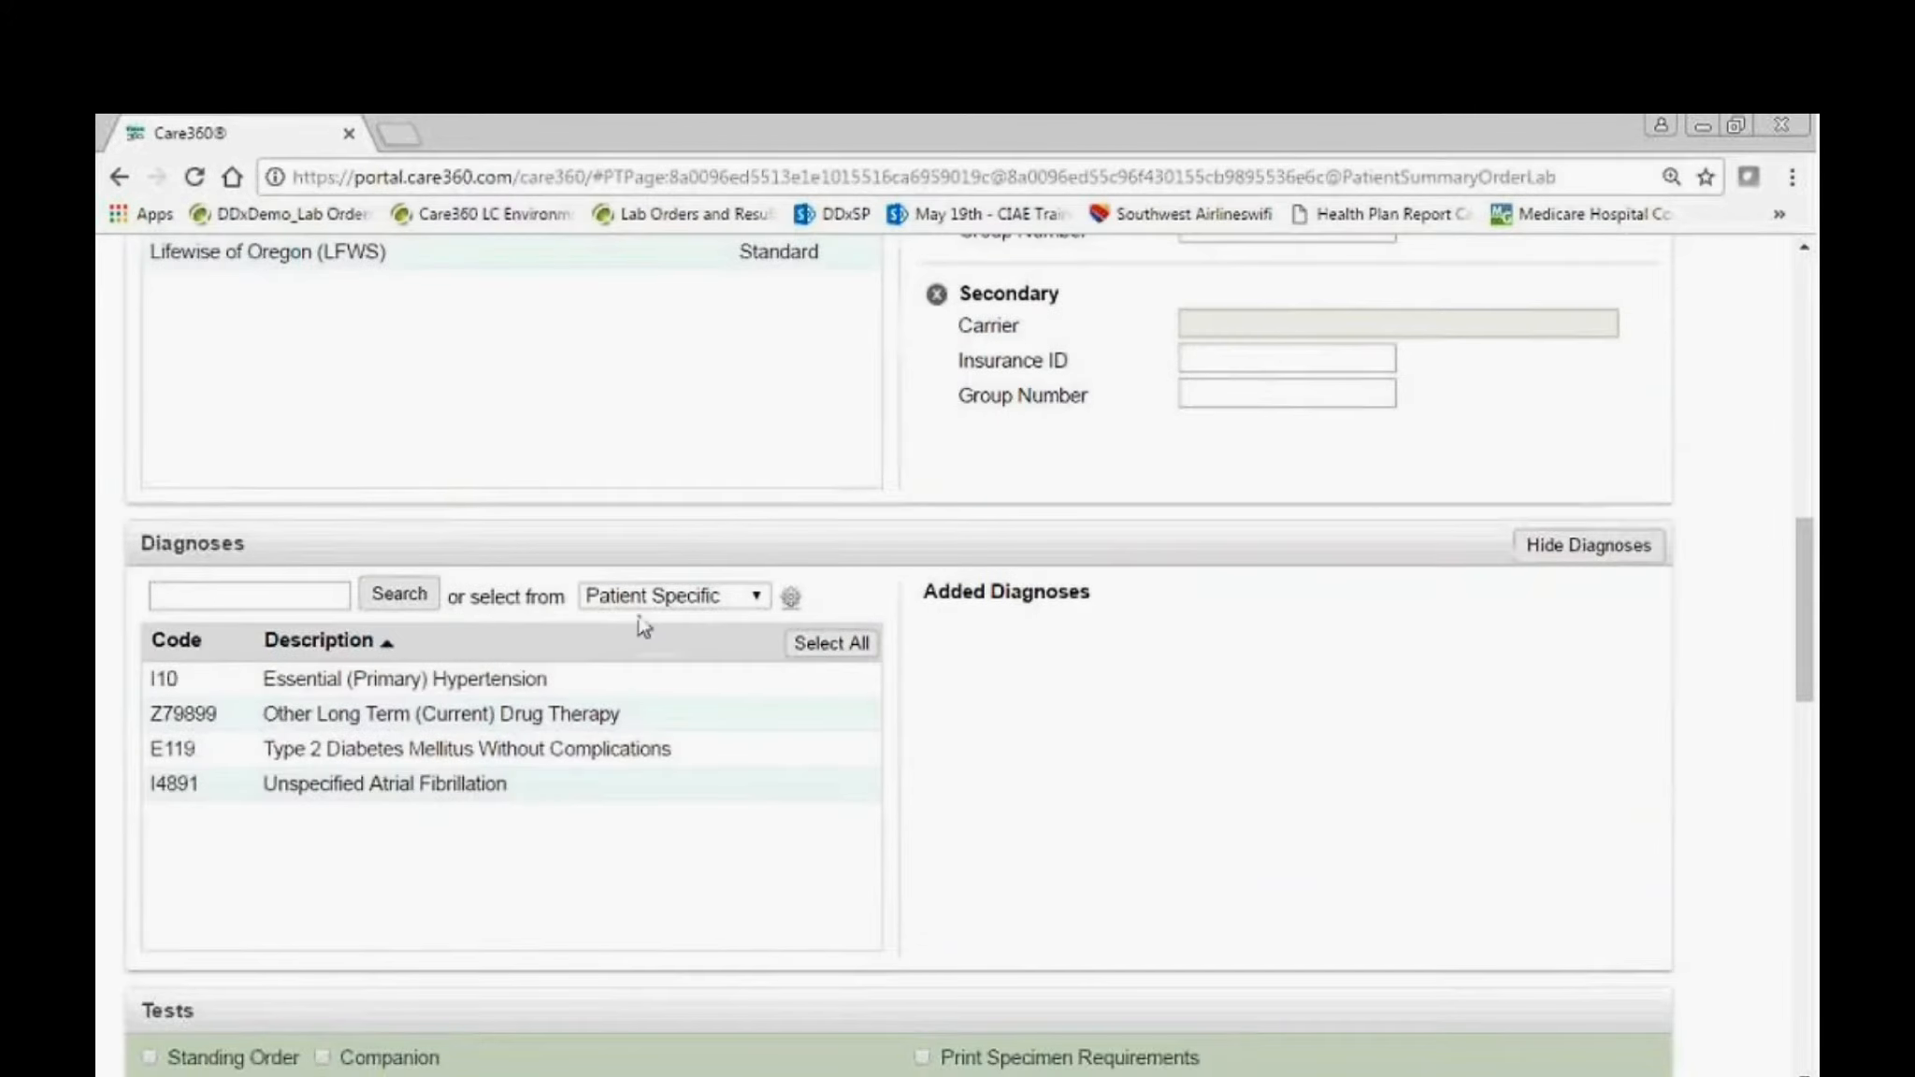
{"action": "left_click", "coordinate": [851, 659]}
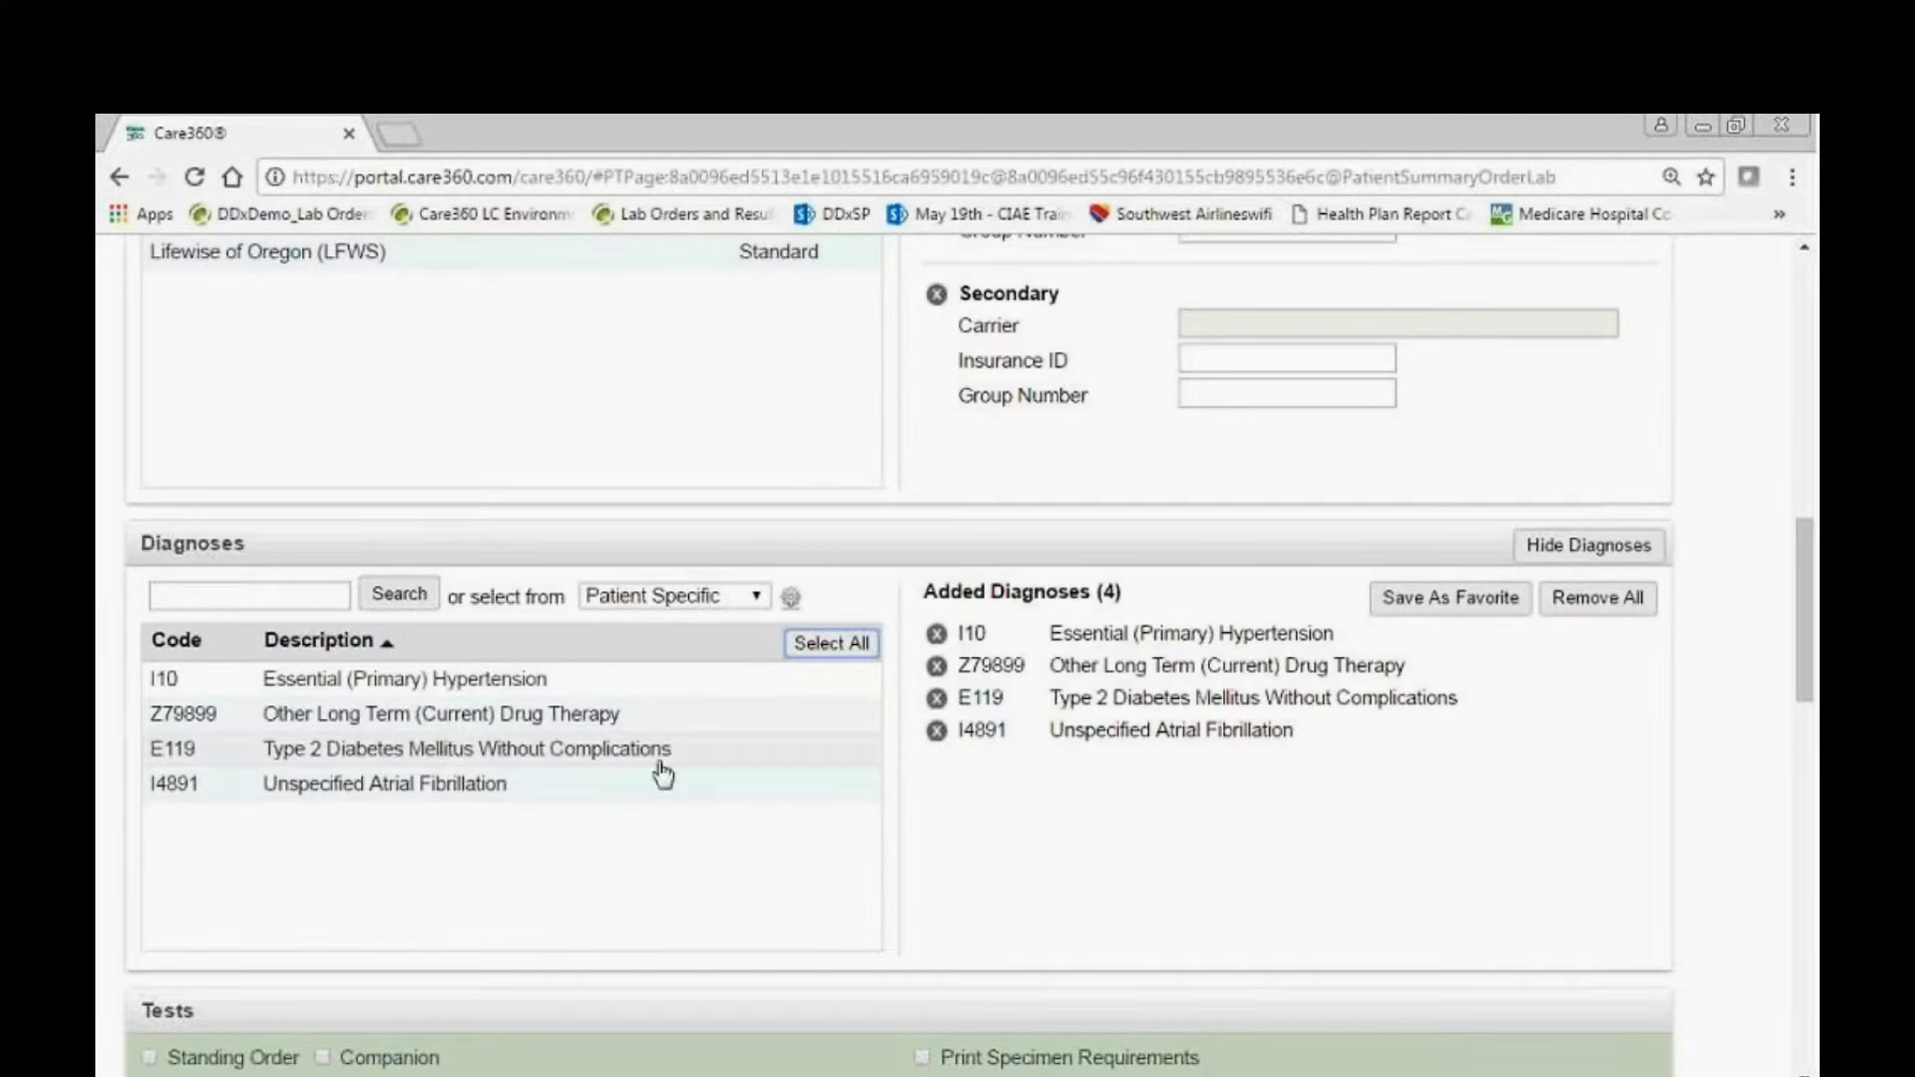
Browse the General Health test list and add all tests from the DM/HTN list to the lab order.
{"action": "scroll", "coordinate": [662, 769], "scroll_direction": "down", "scroll_amount": 1}
{"action": "scroll", "coordinate": [662, 799], "scroll_direction": "down", "scroll_amount": 2}
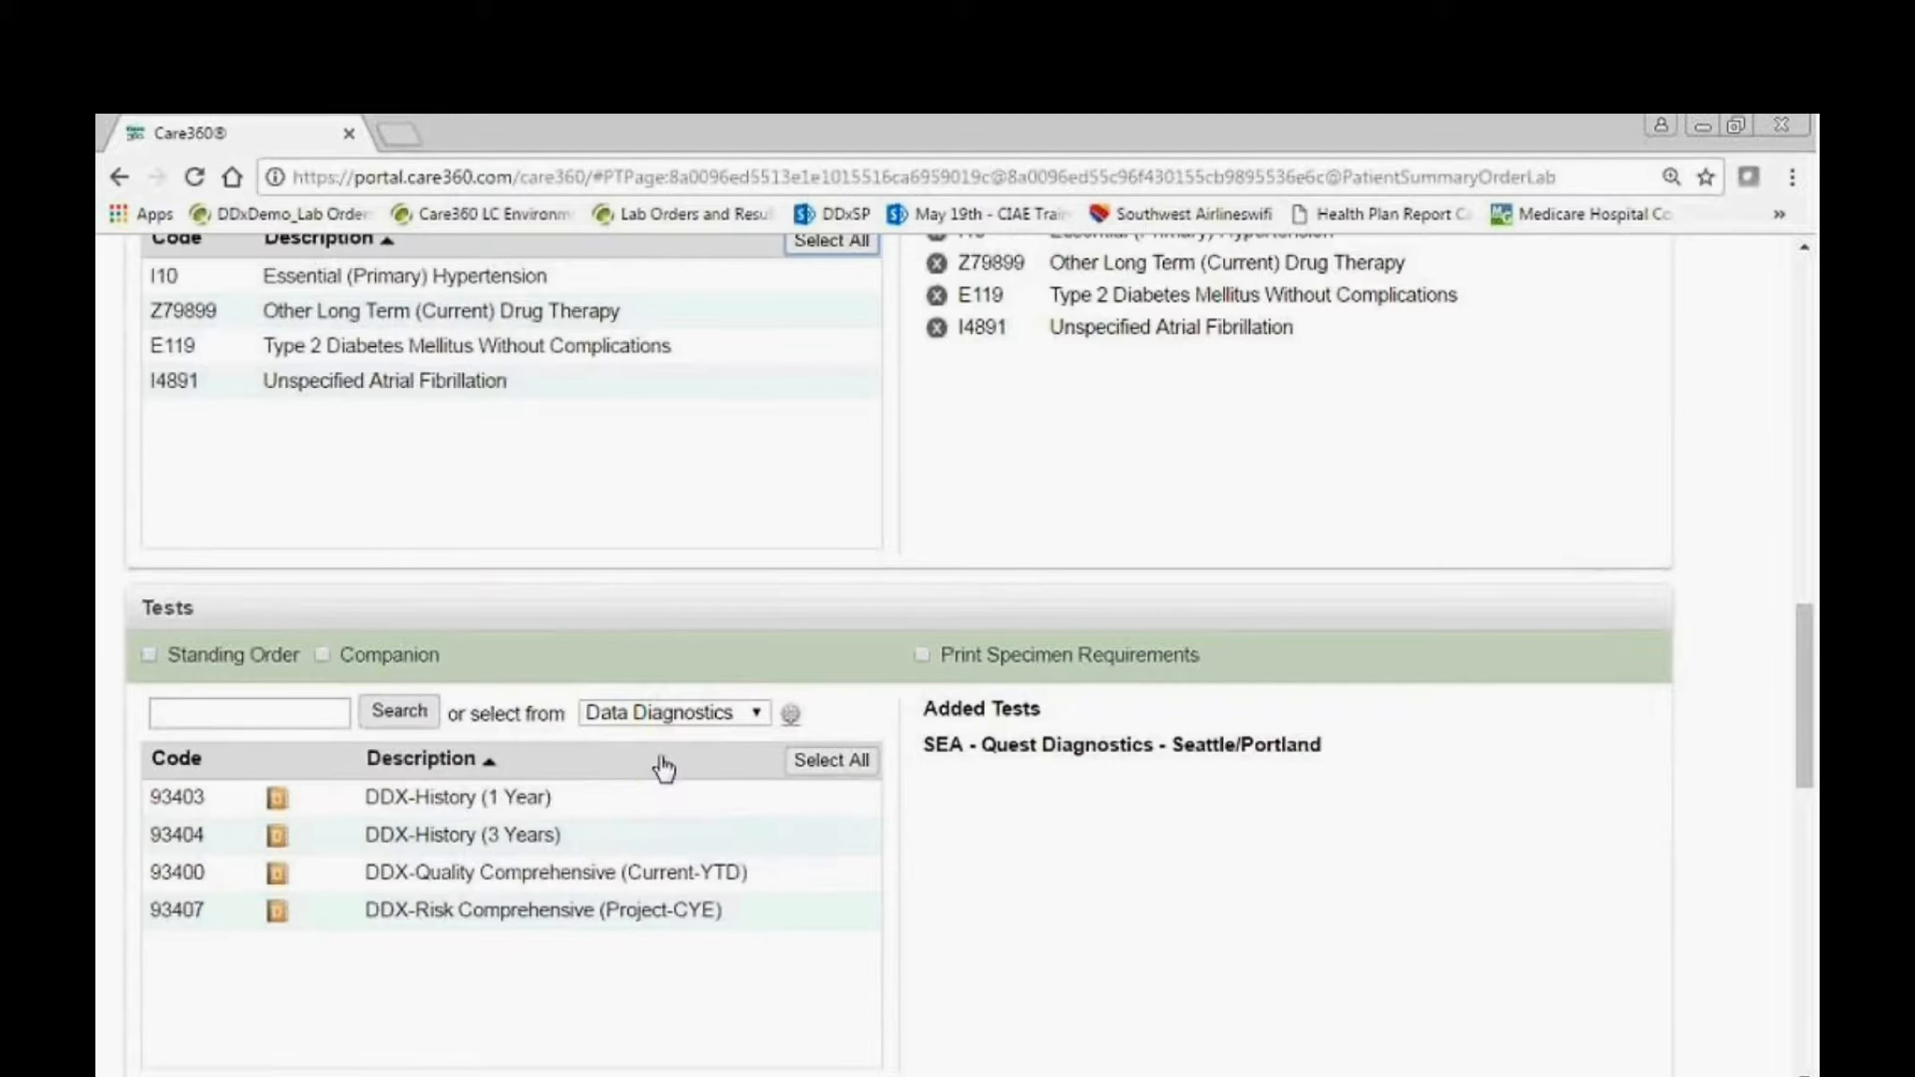
{"action": "left_click", "coordinate": [662, 716]}
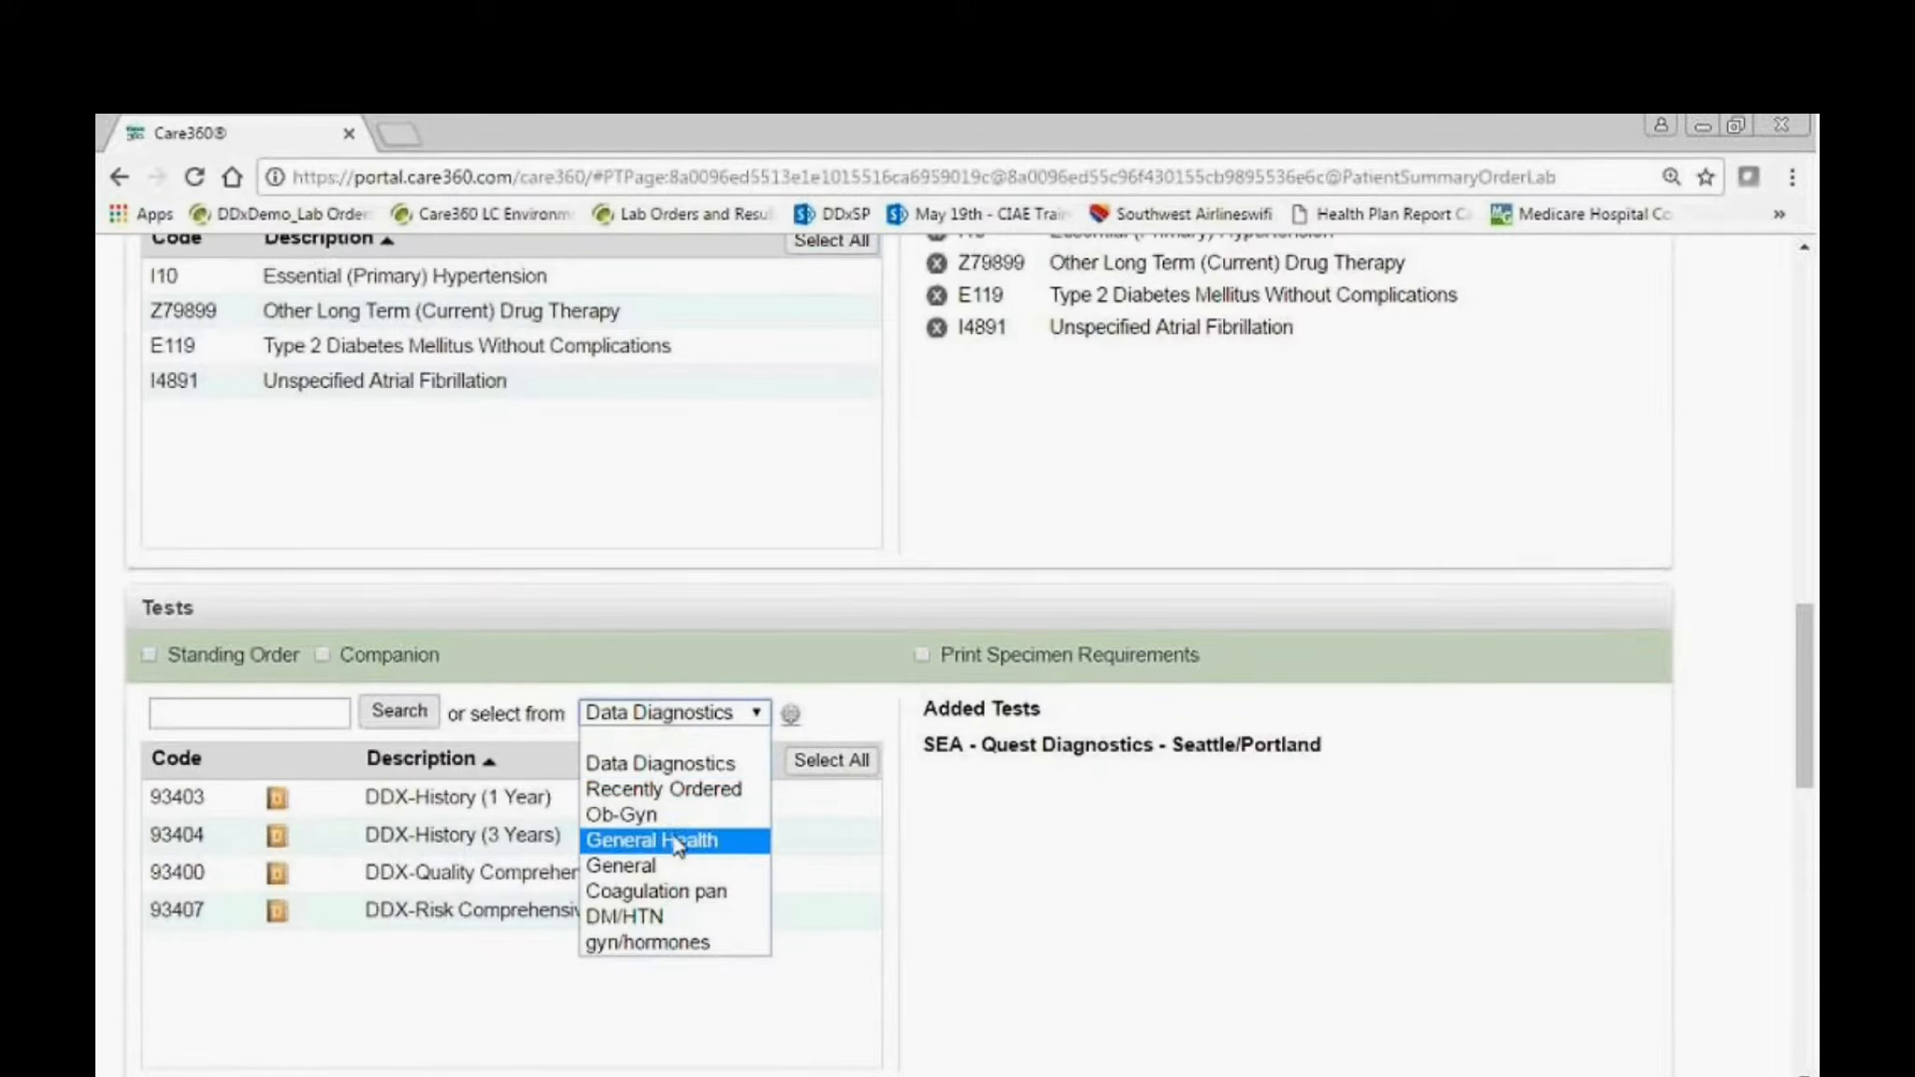
{"action": "left_click", "coordinate": [675, 839]}
{"action": "scroll", "coordinate": [659, 802], "scroll_direction": "down", "scroll_amount": 3}
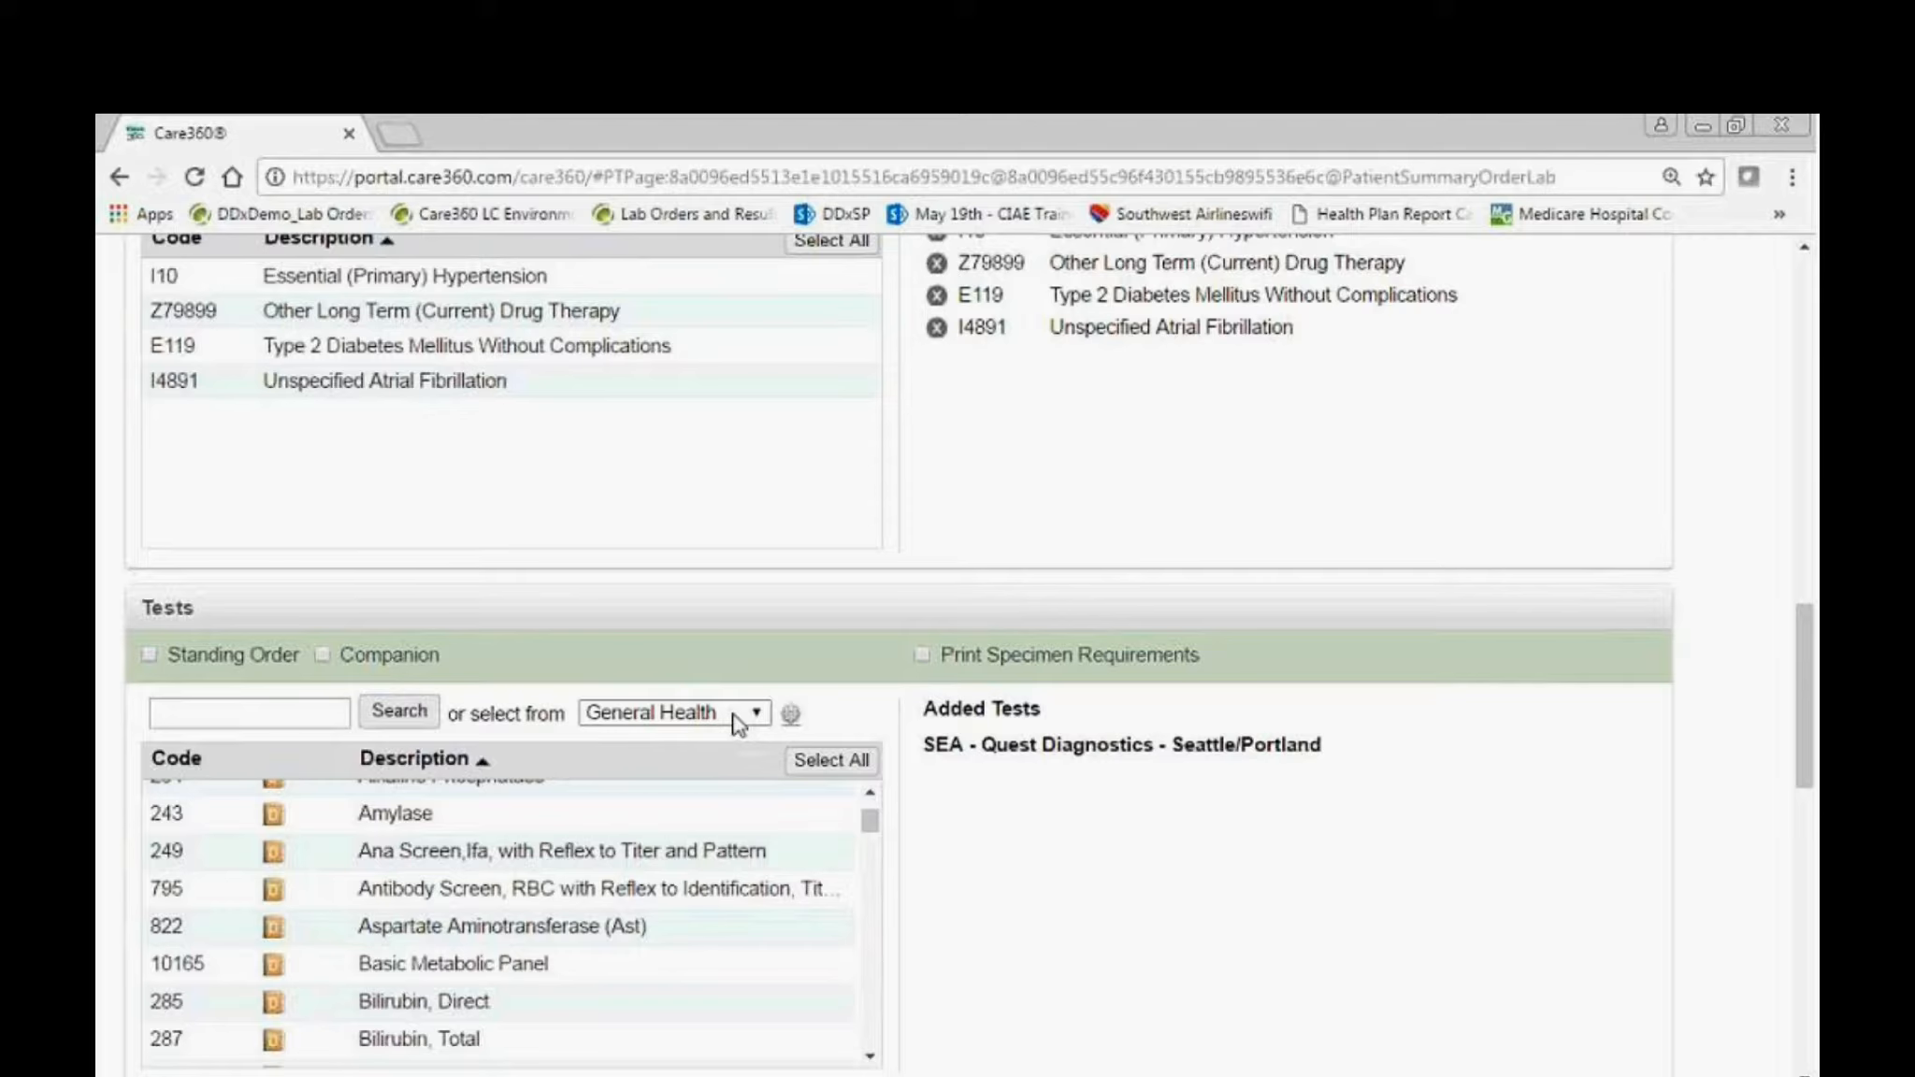
{"action": "left_click", "coordinate": [738, 725]}
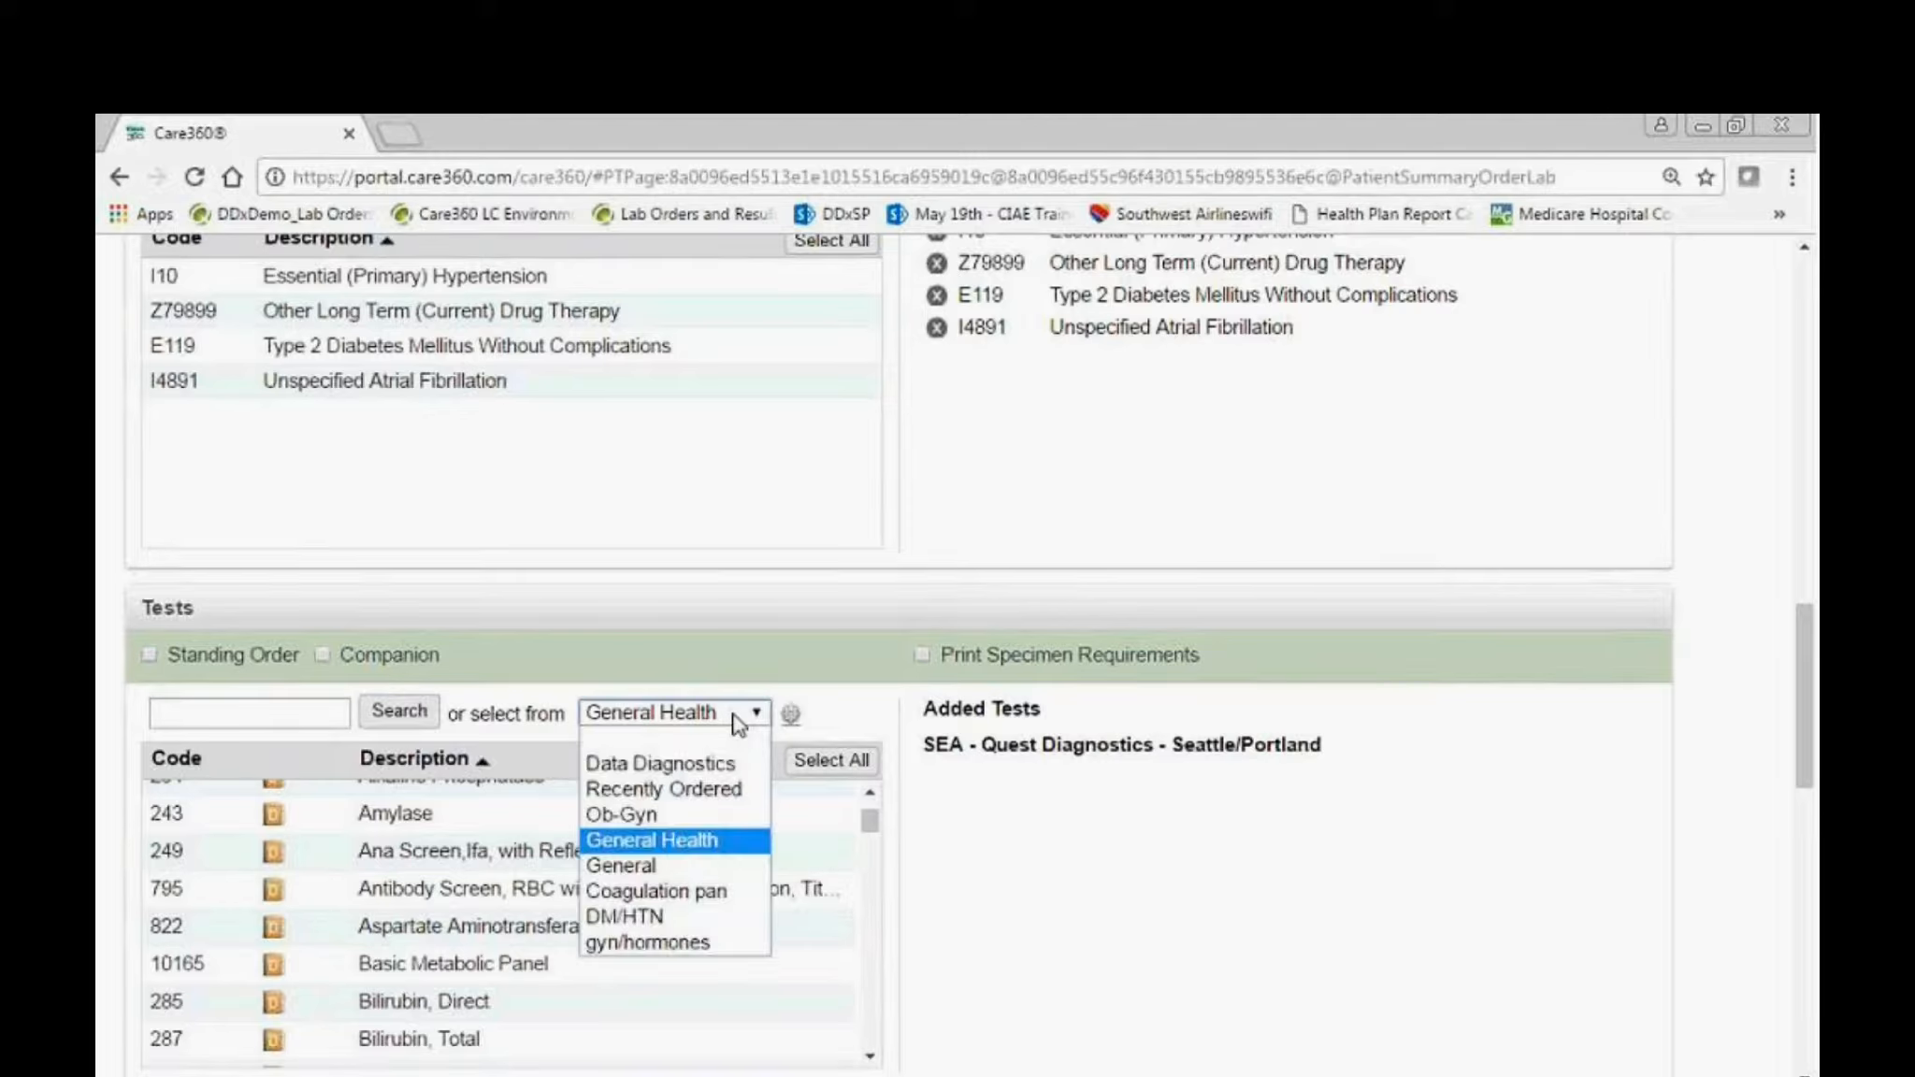
{"action": "left_click", "coordinate": [716, 914]}
{"action": "left_click", "coordinate": [834, 761]}
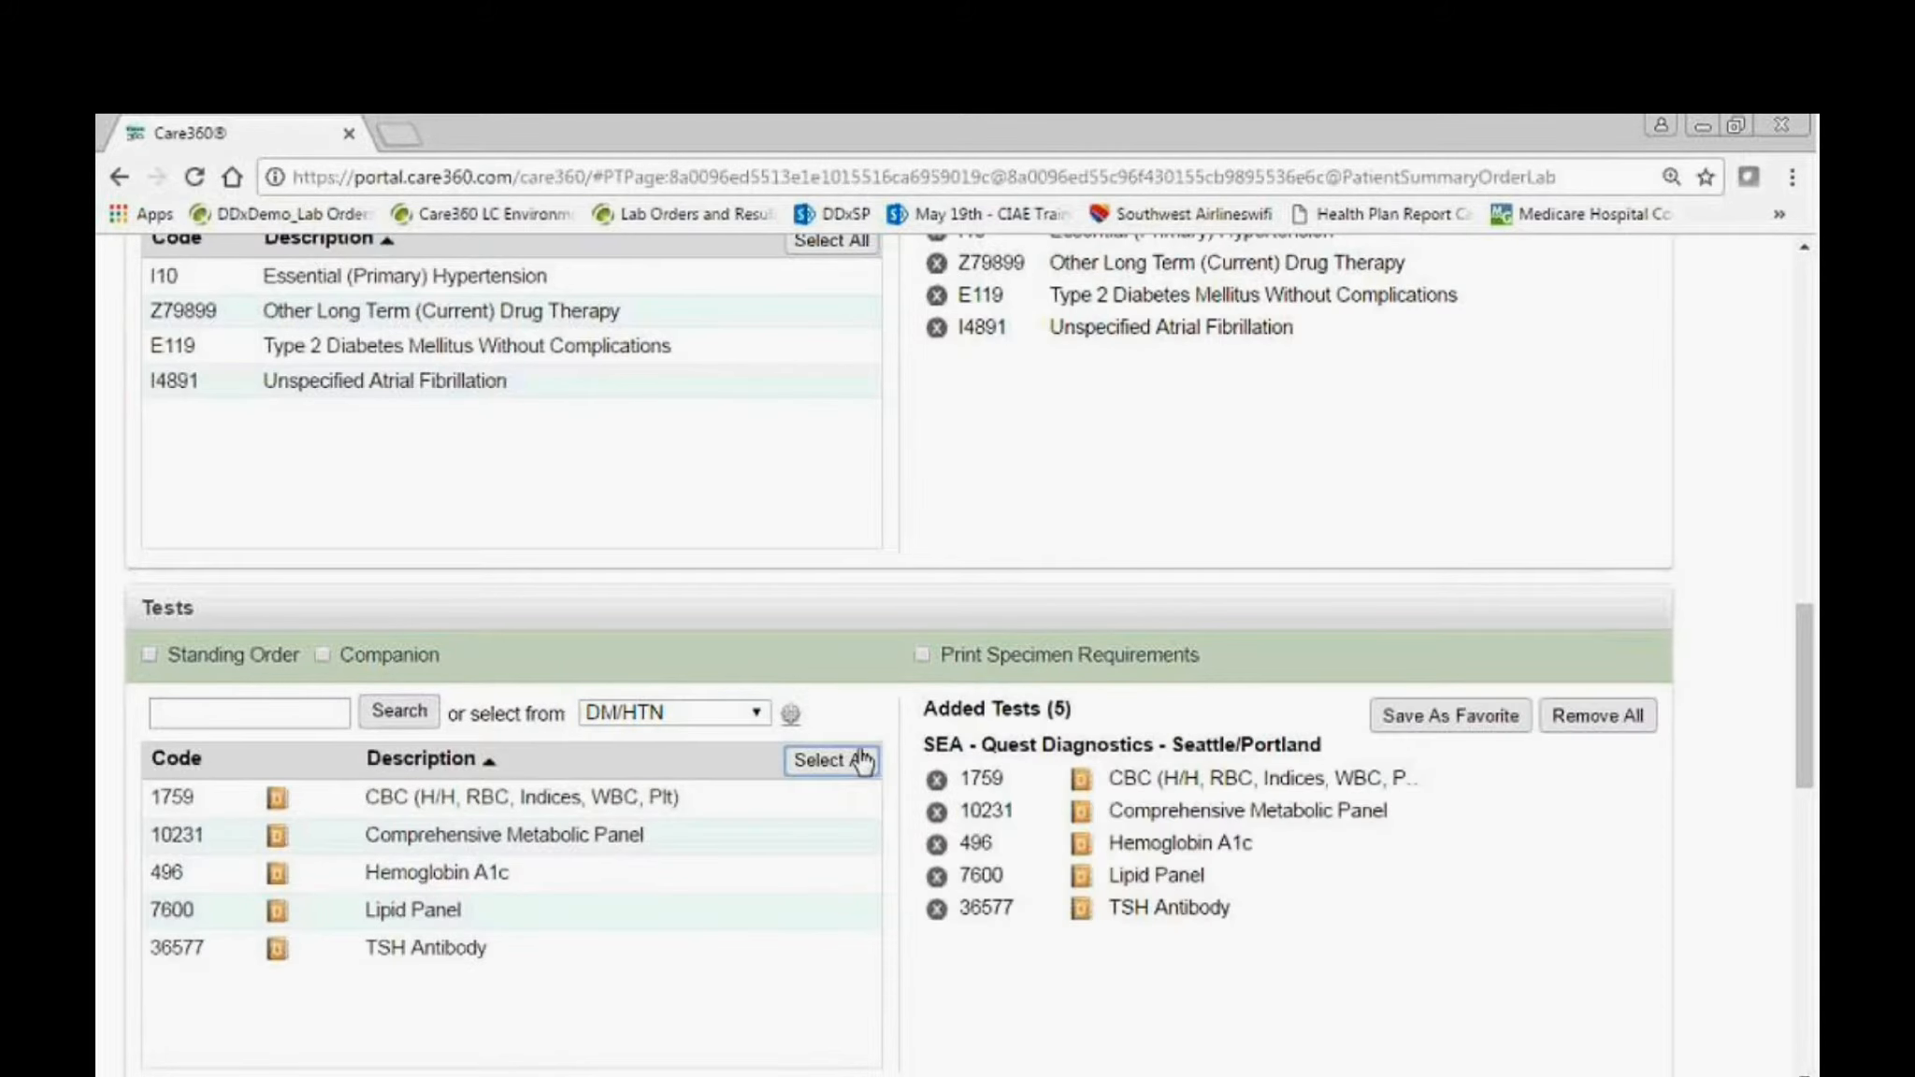
Pick a Draw On or After date in the lab order's Order Information.
{"action": "scroll", "coordinate": [790, 830], "scroll_direction": "down", "scroll_amount": 1}
{"action": "scroll", "coordinate": [790, 829], "scroll_direction": "down", "scroll_amount": 3}
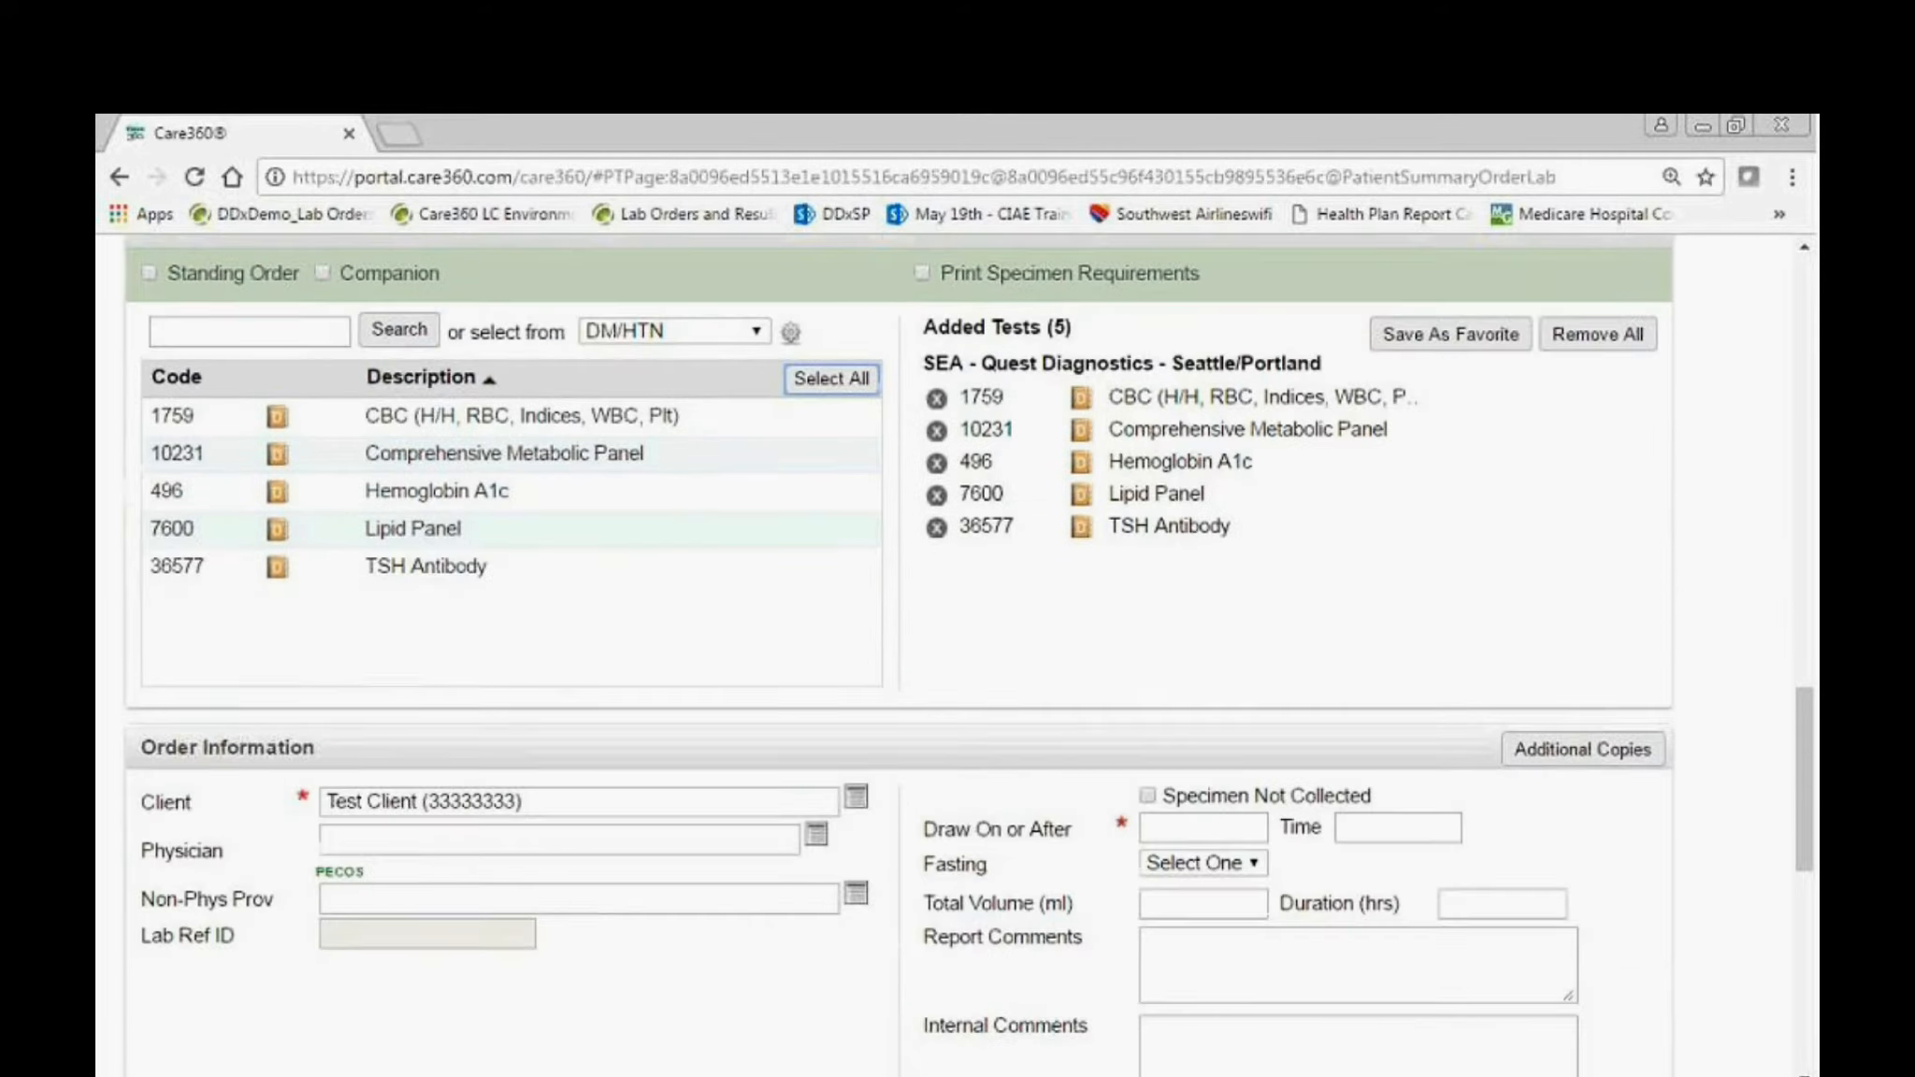
{"action": "scroll", "coordinate": [935, 865], "scroll_direction": "down", "scroll_amount": 3}
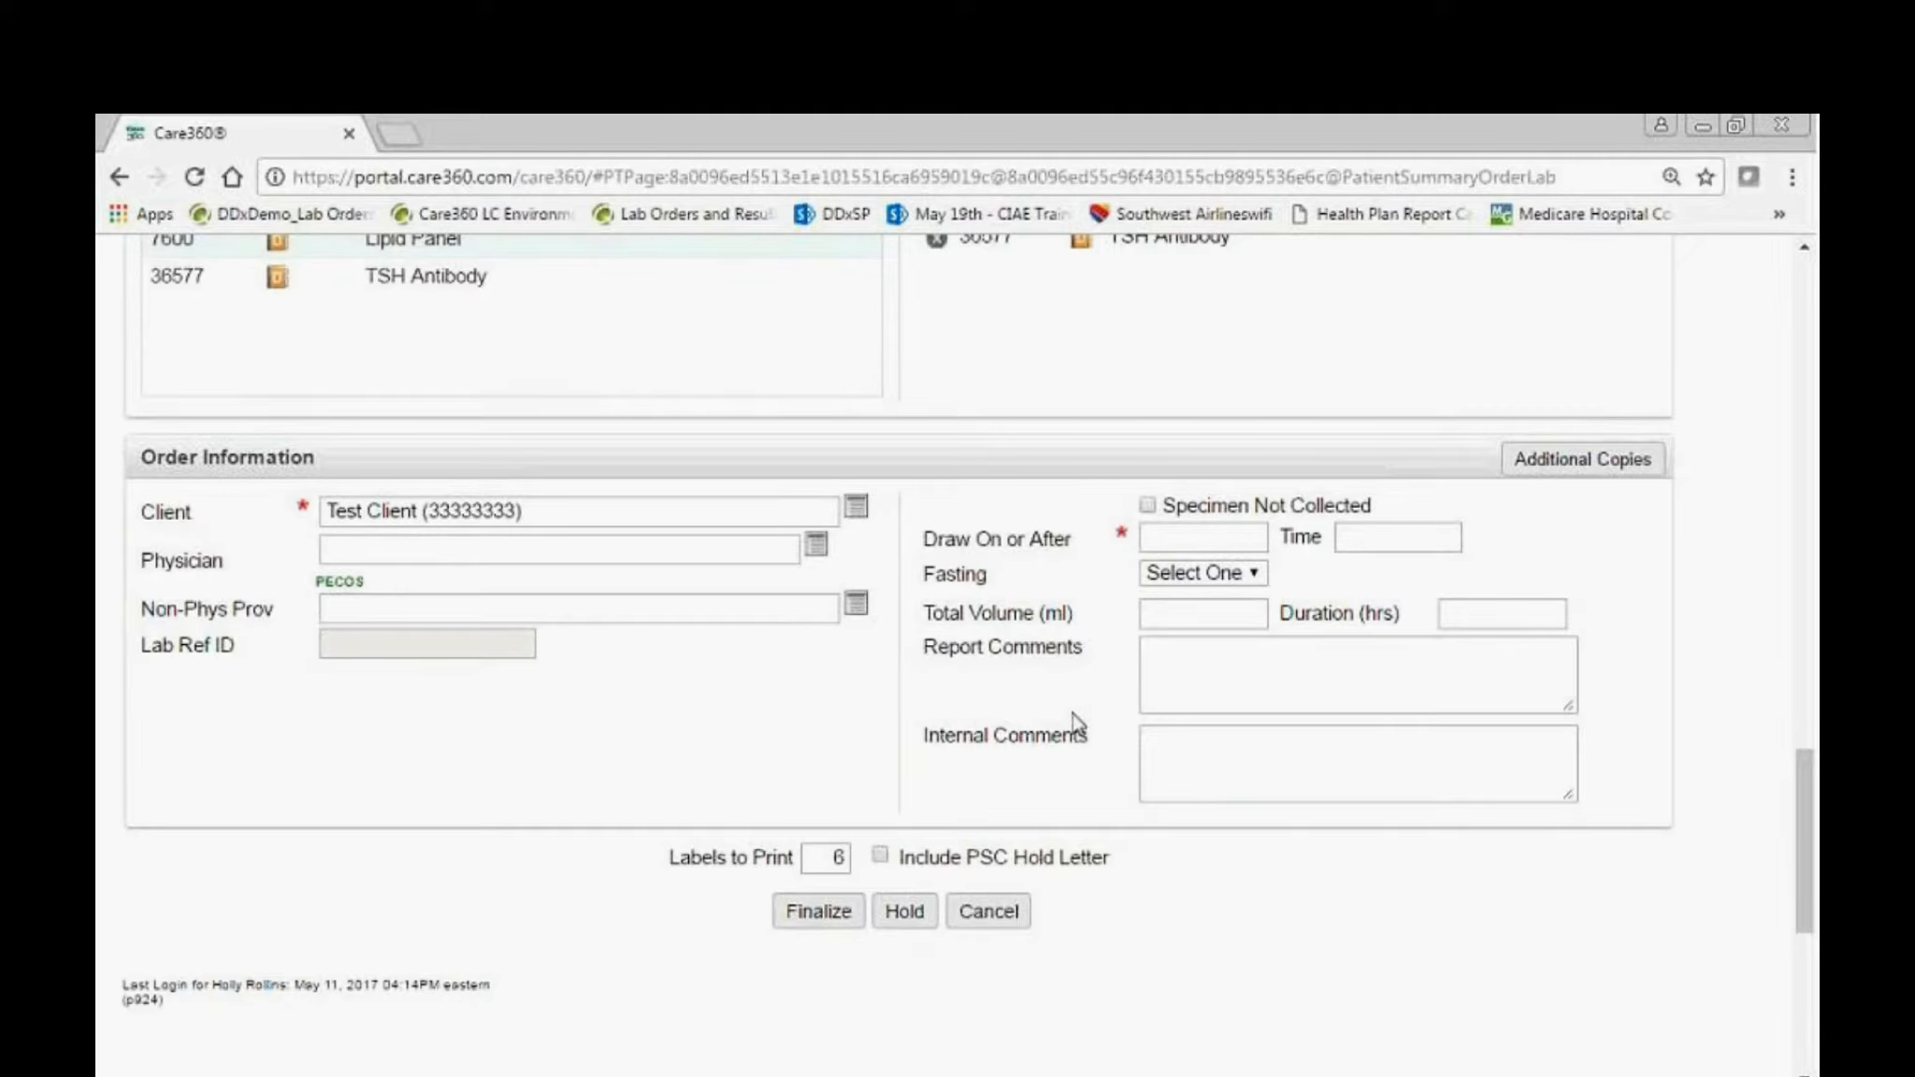
{"action": "left_click", "coordinate": [1203, 537]}
{"action": "left_click", "coordinate": [1373, 703]}
Return from the lab order to the patient's summary and open the reconciliation of active medications.
{"action": "scroll", "coordinate": [953, 907], "scroll_direction": "up", "scroll_amount": 3}
{"action": "scroll", "coordinate": [949, 909], "scroll_direction": "up", "scroll_amount": 10}
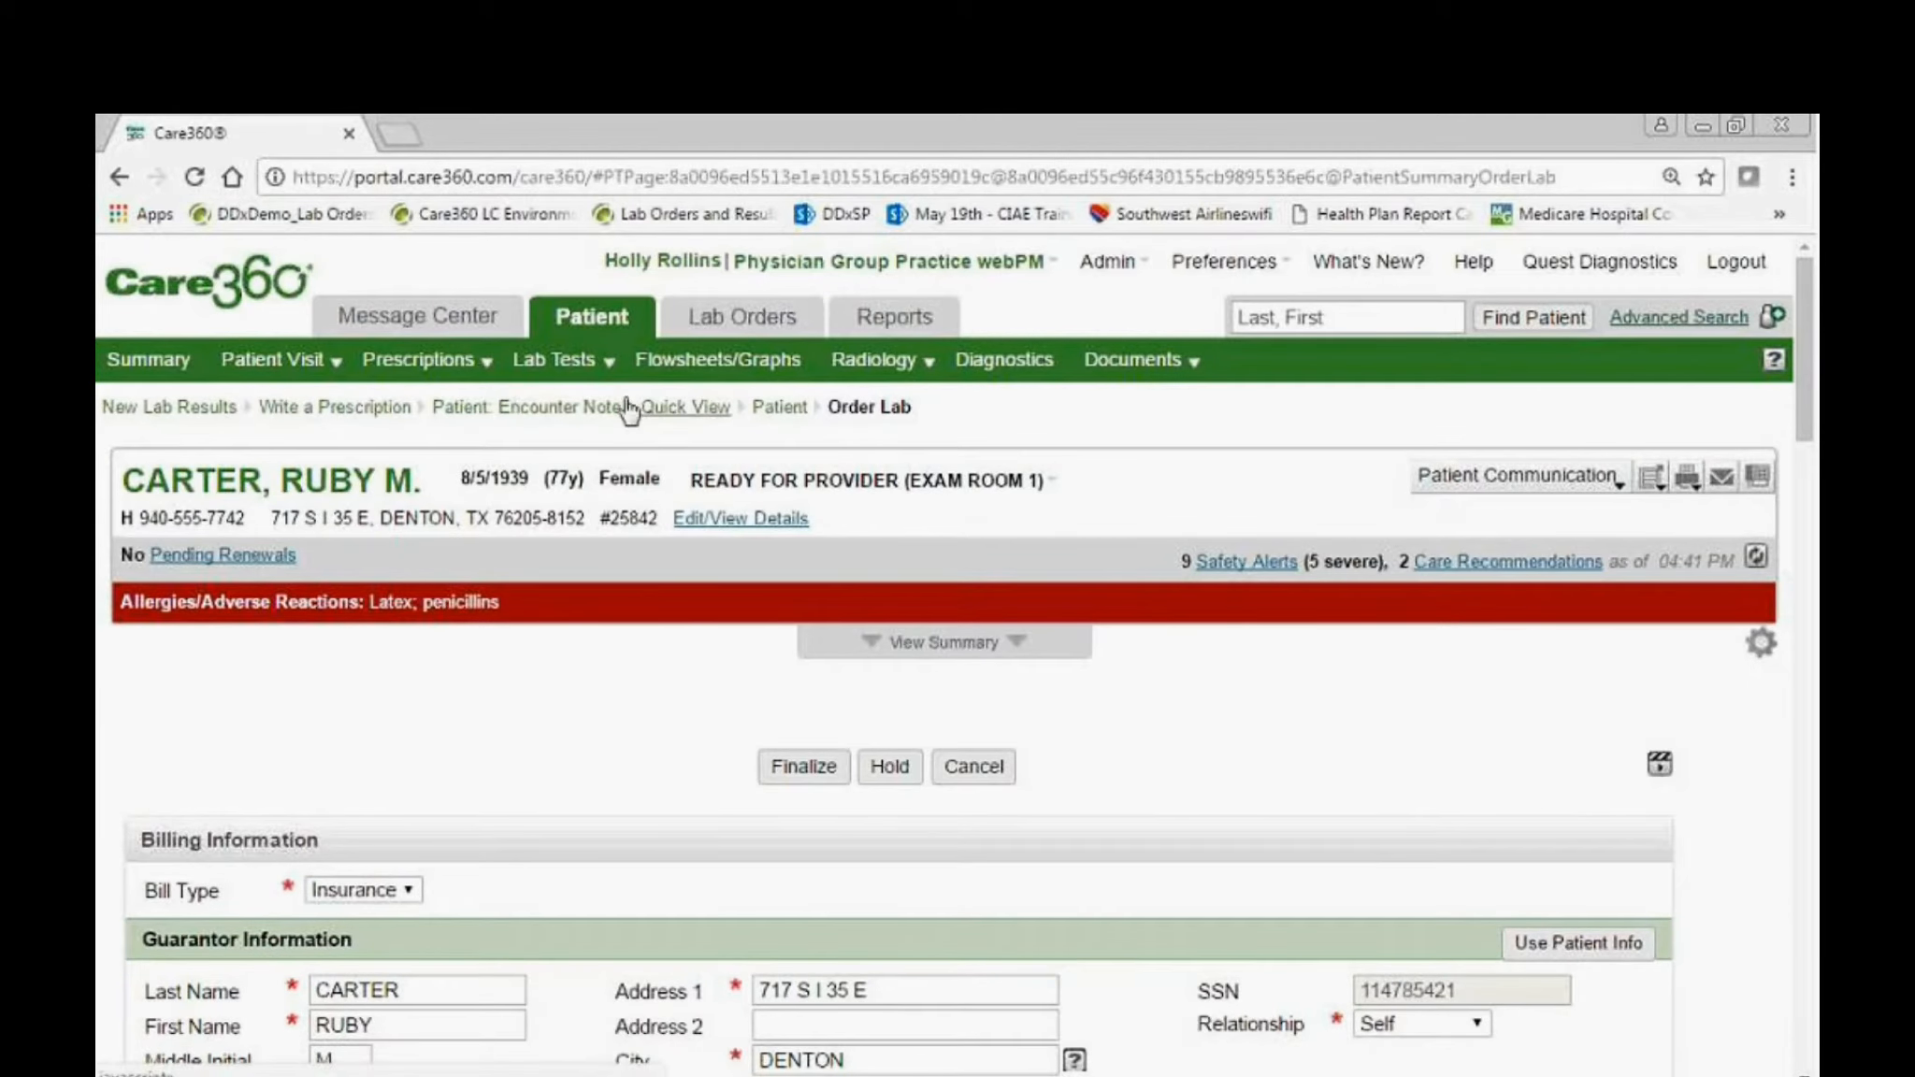
{"action": "left_click", "coordinate": [792, 412]}
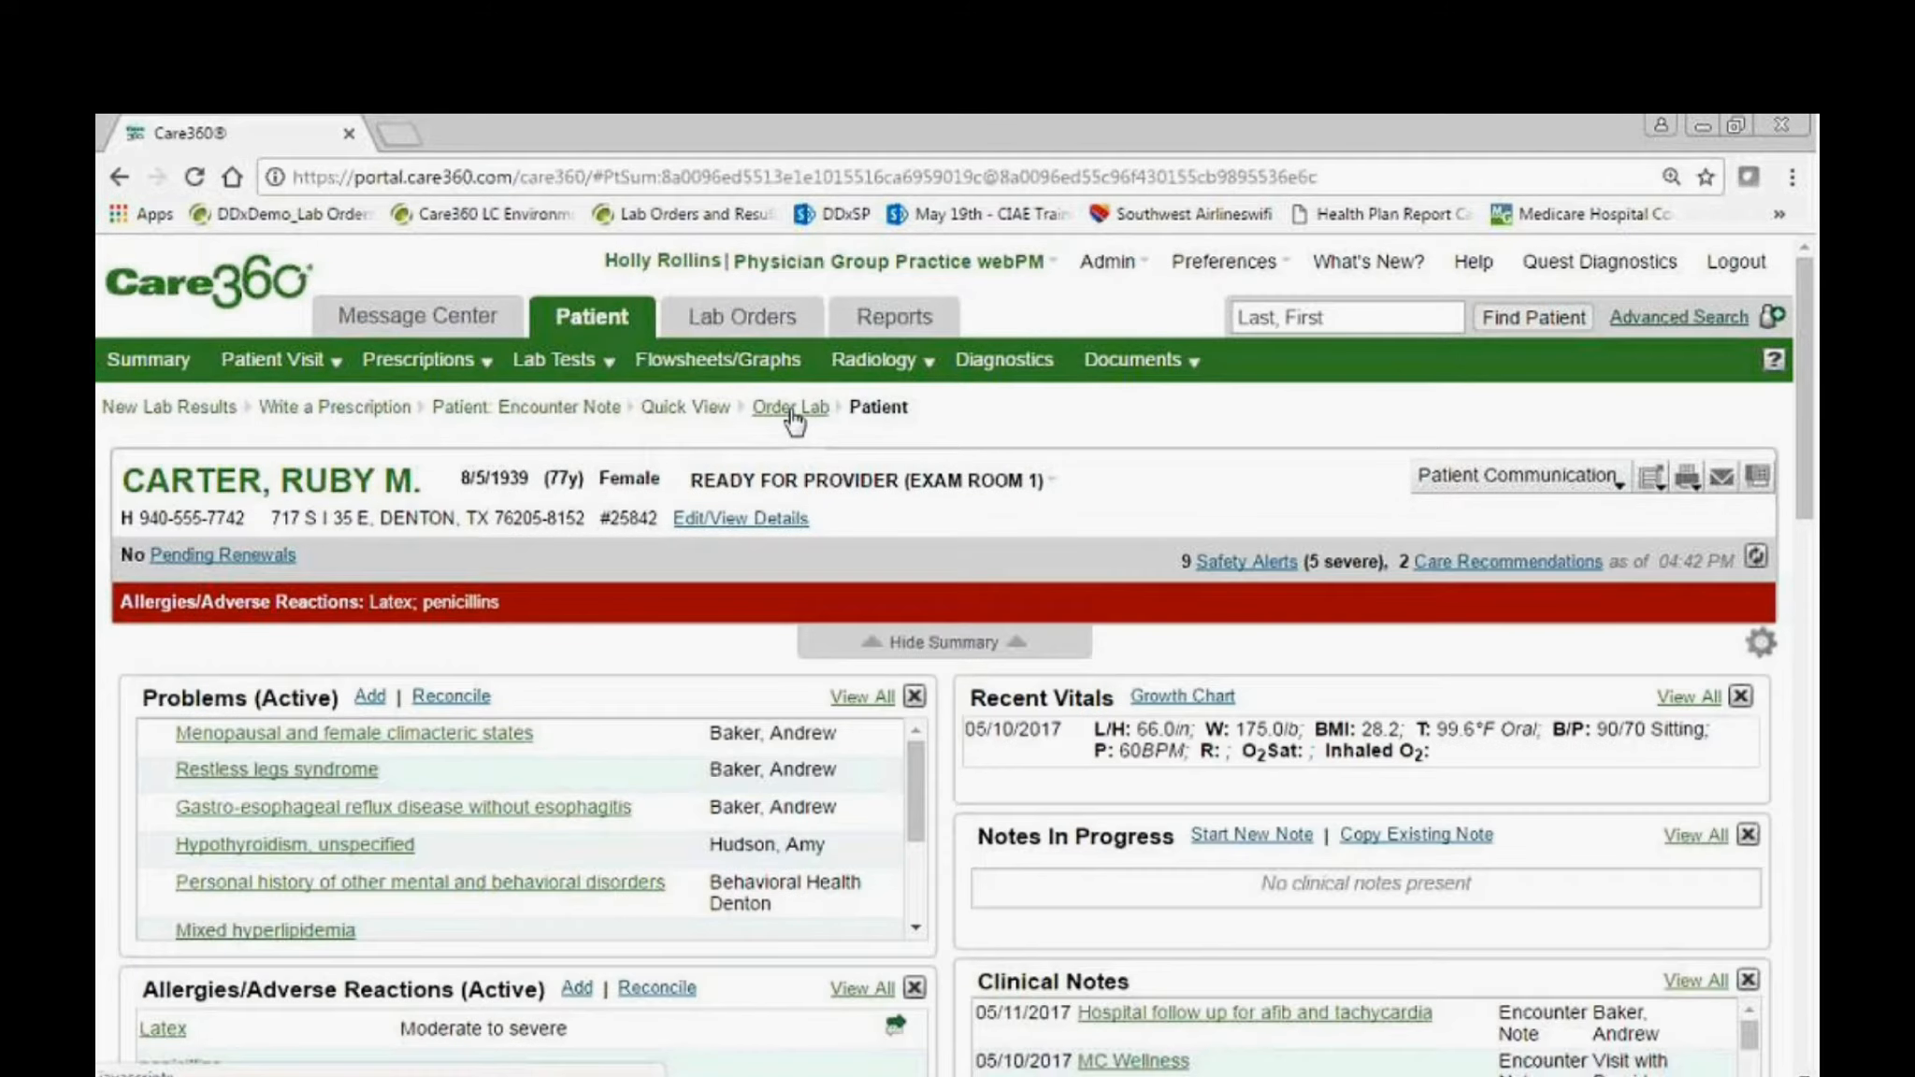
{"action": "scroll", "coordinate": [421, 842], "scroll_direction": "down", "scroll_amount": 3}
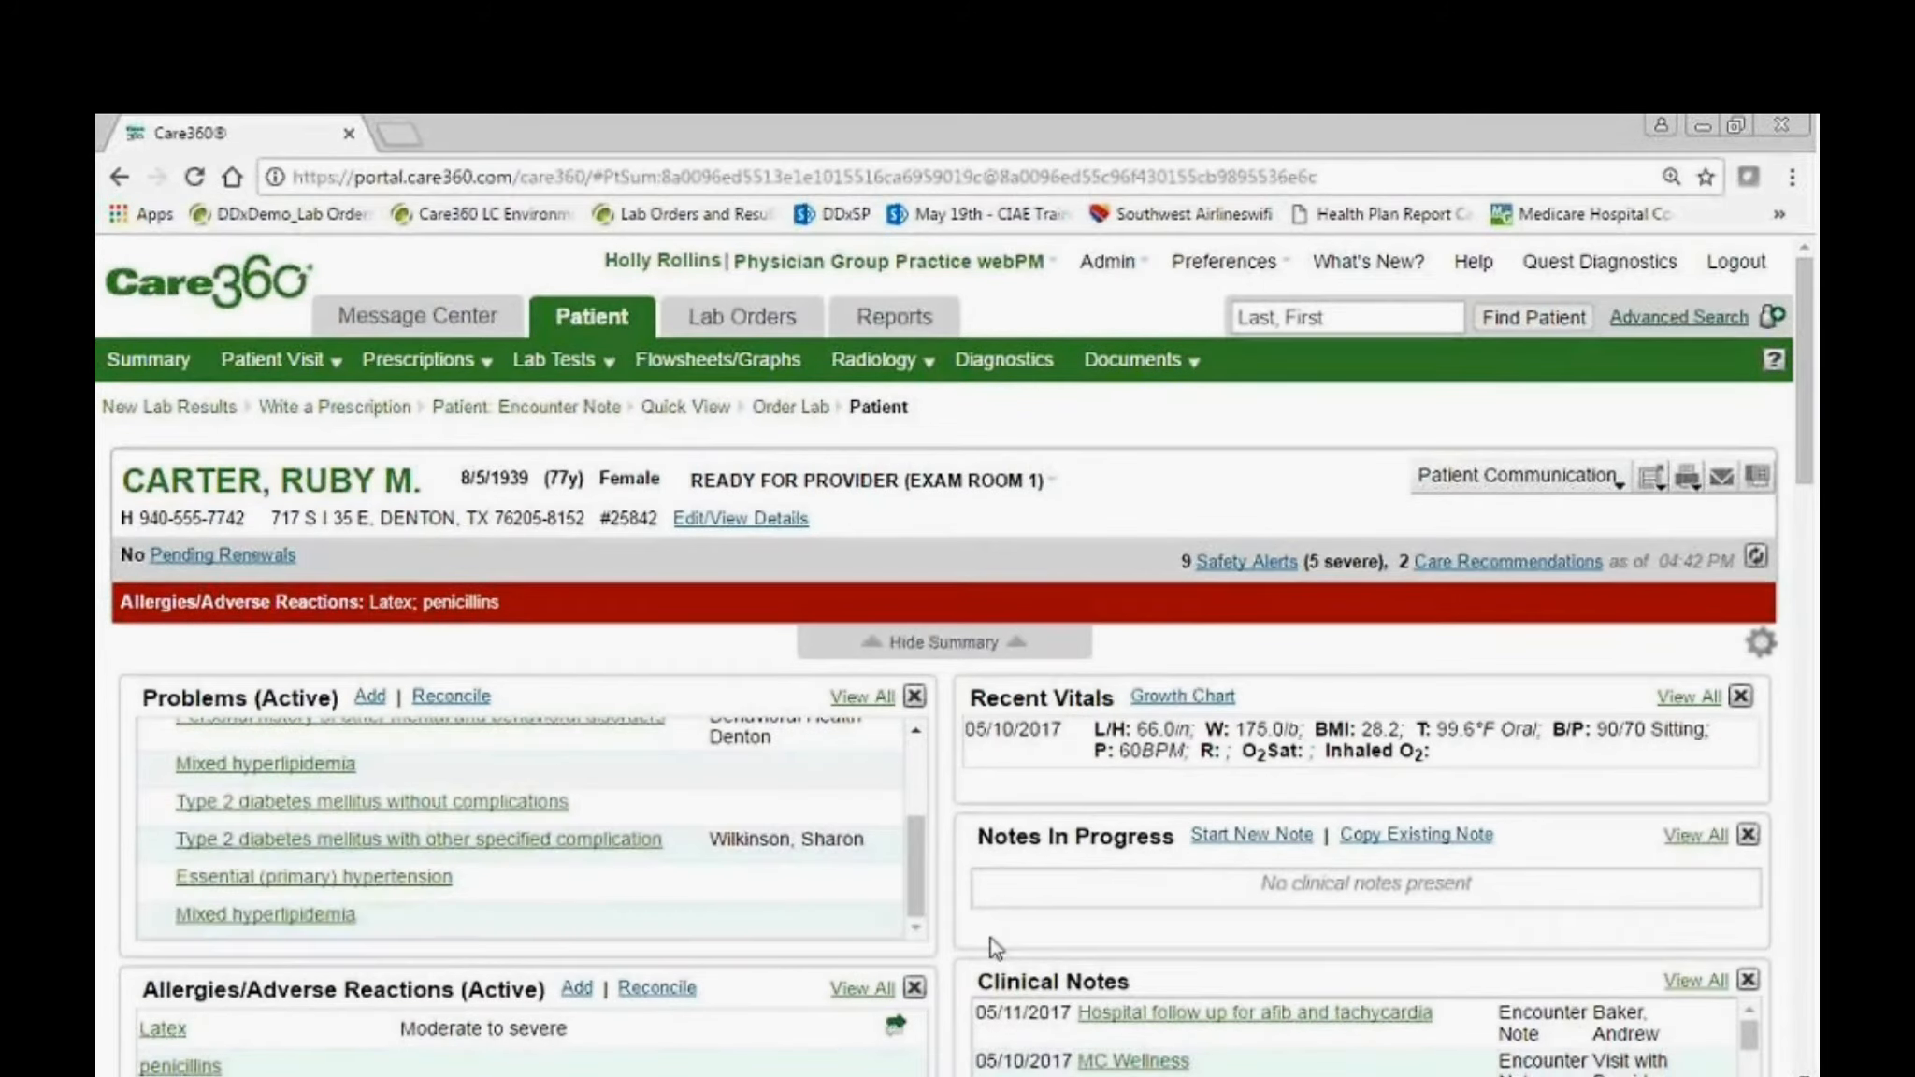
{"action": "scroll", "coordinate": [993, 946], "scroll_direction": "down", "scroll_amount": 2}
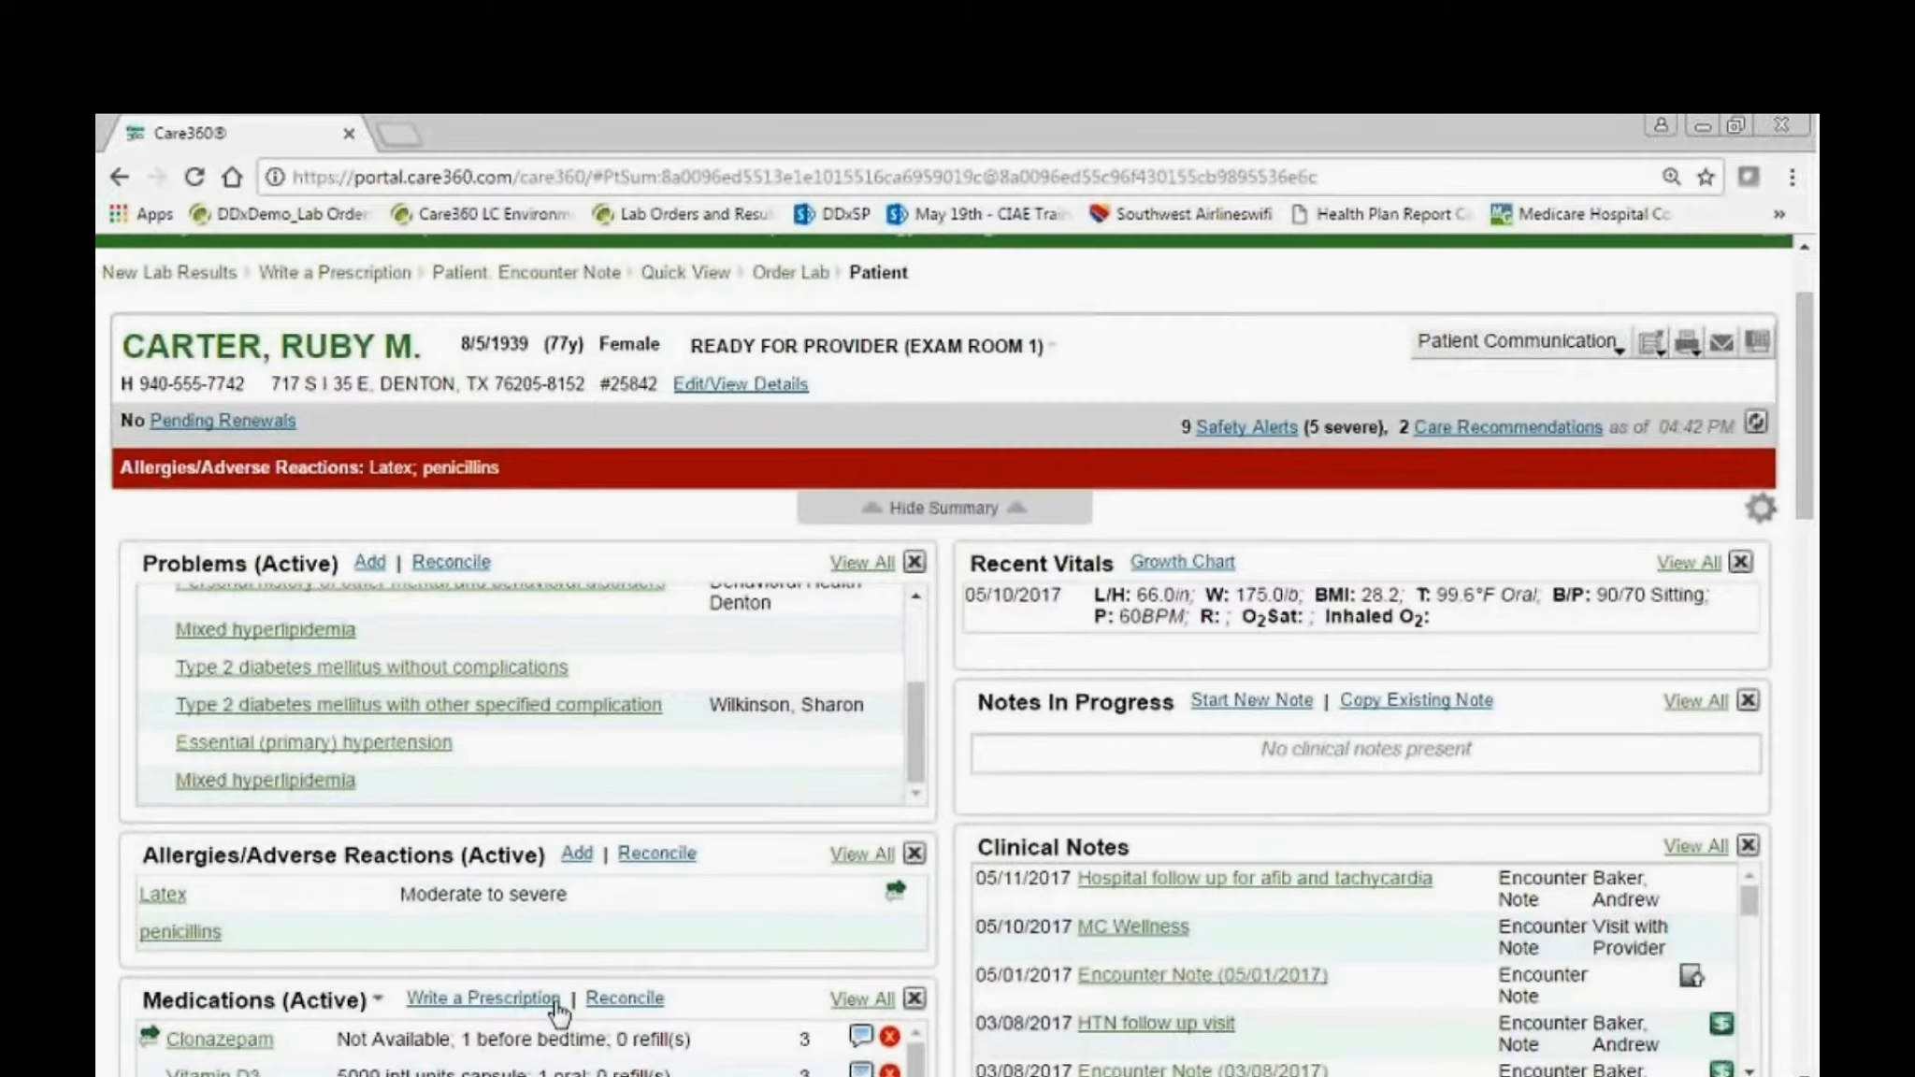
{"action": "scroll", "coordinate": [553, 979], "scroll_direction": "down", "scroll_amount": 2}
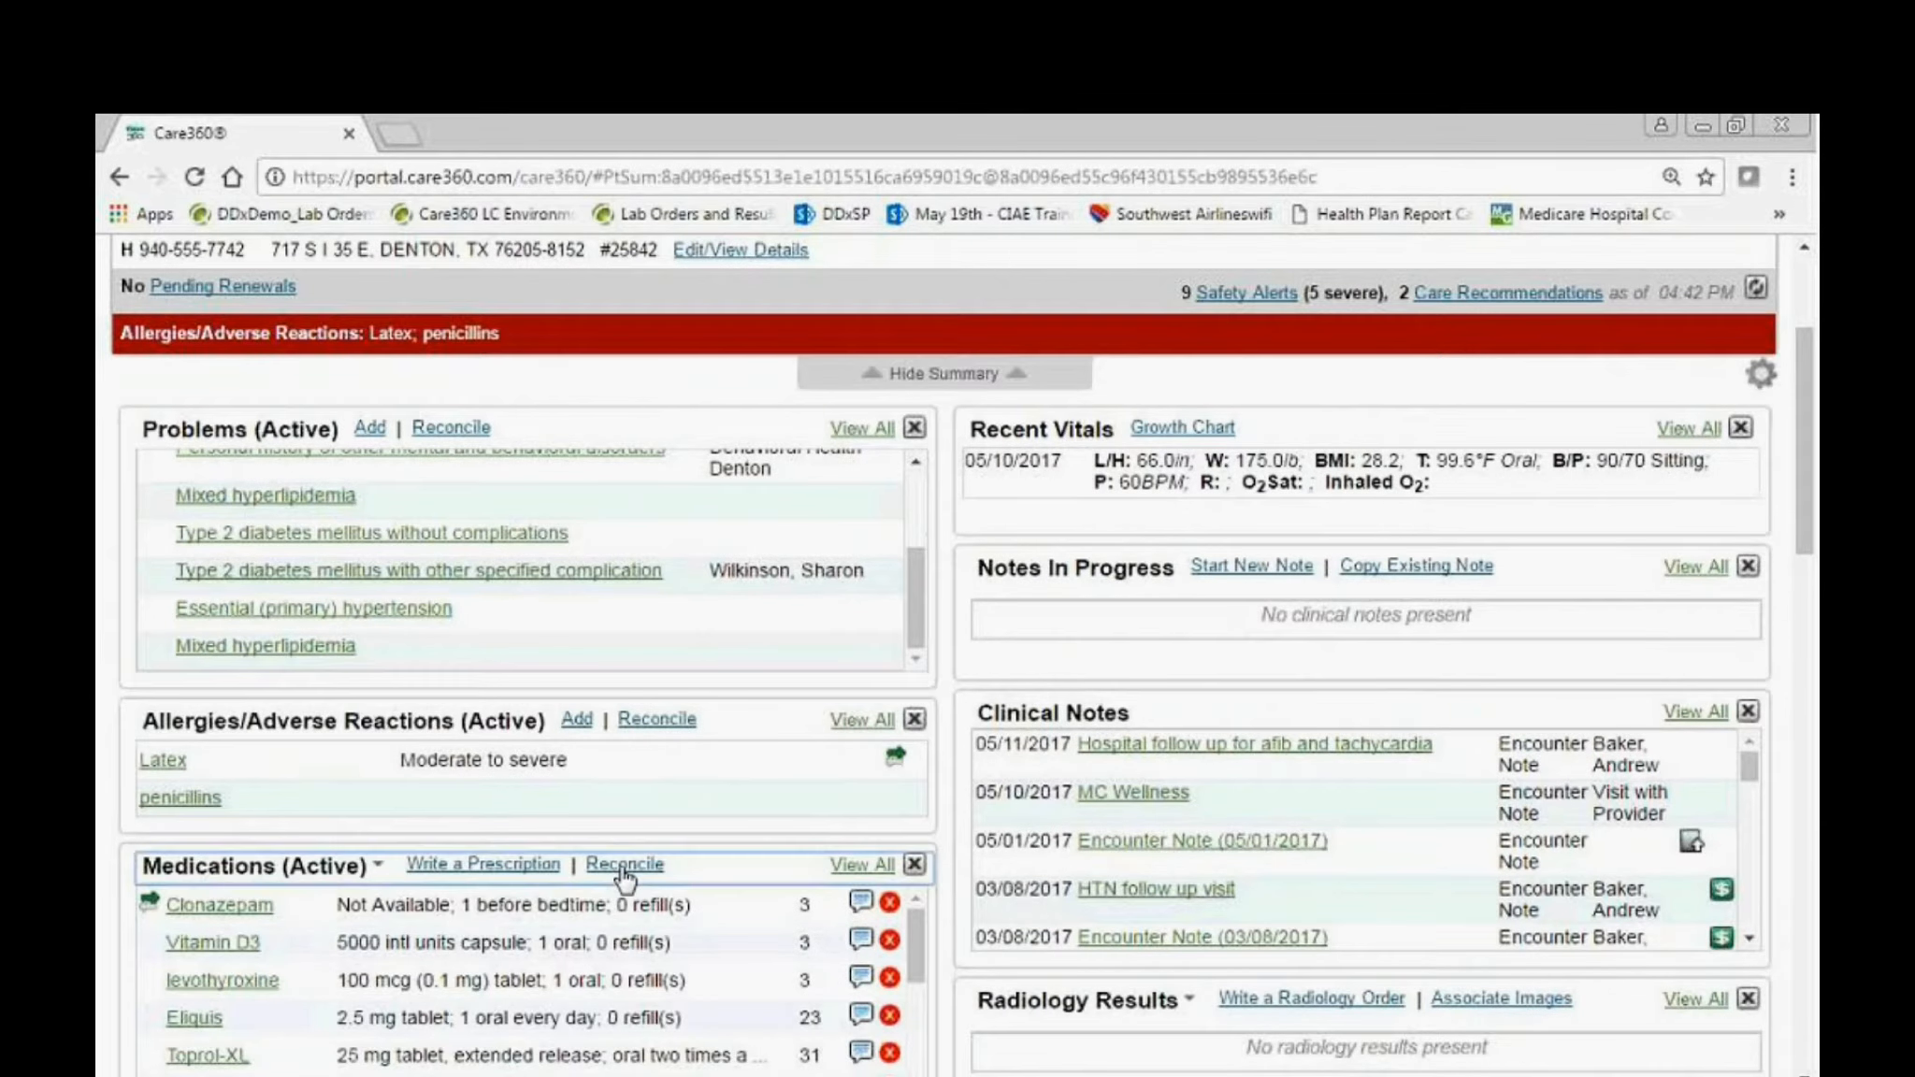
{"action": "left_click", "coordinate": [617, 864]}
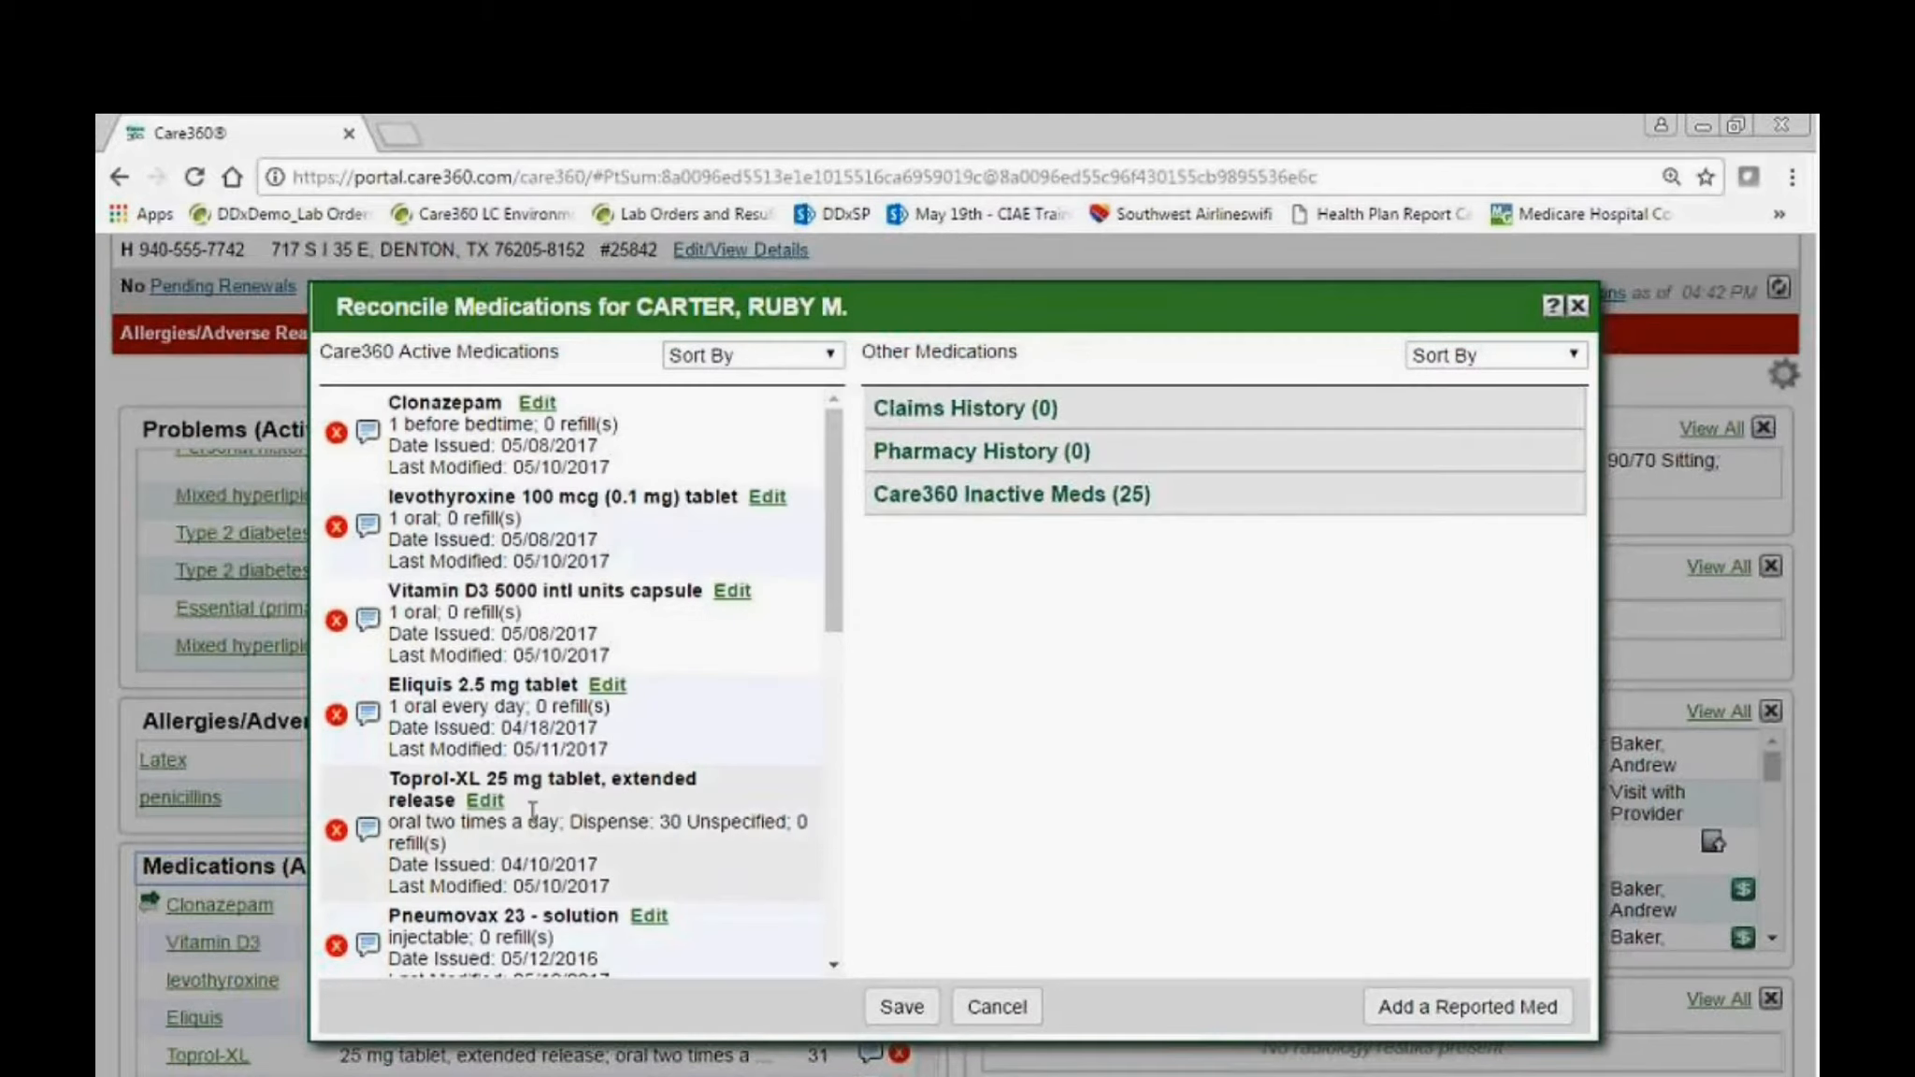
Edit the reported Toprol-XL 25 mg medication, setting the dosage amount to 1 and the frequency to qd.
{"action": "left_click", "coordinate": [485, 800]}
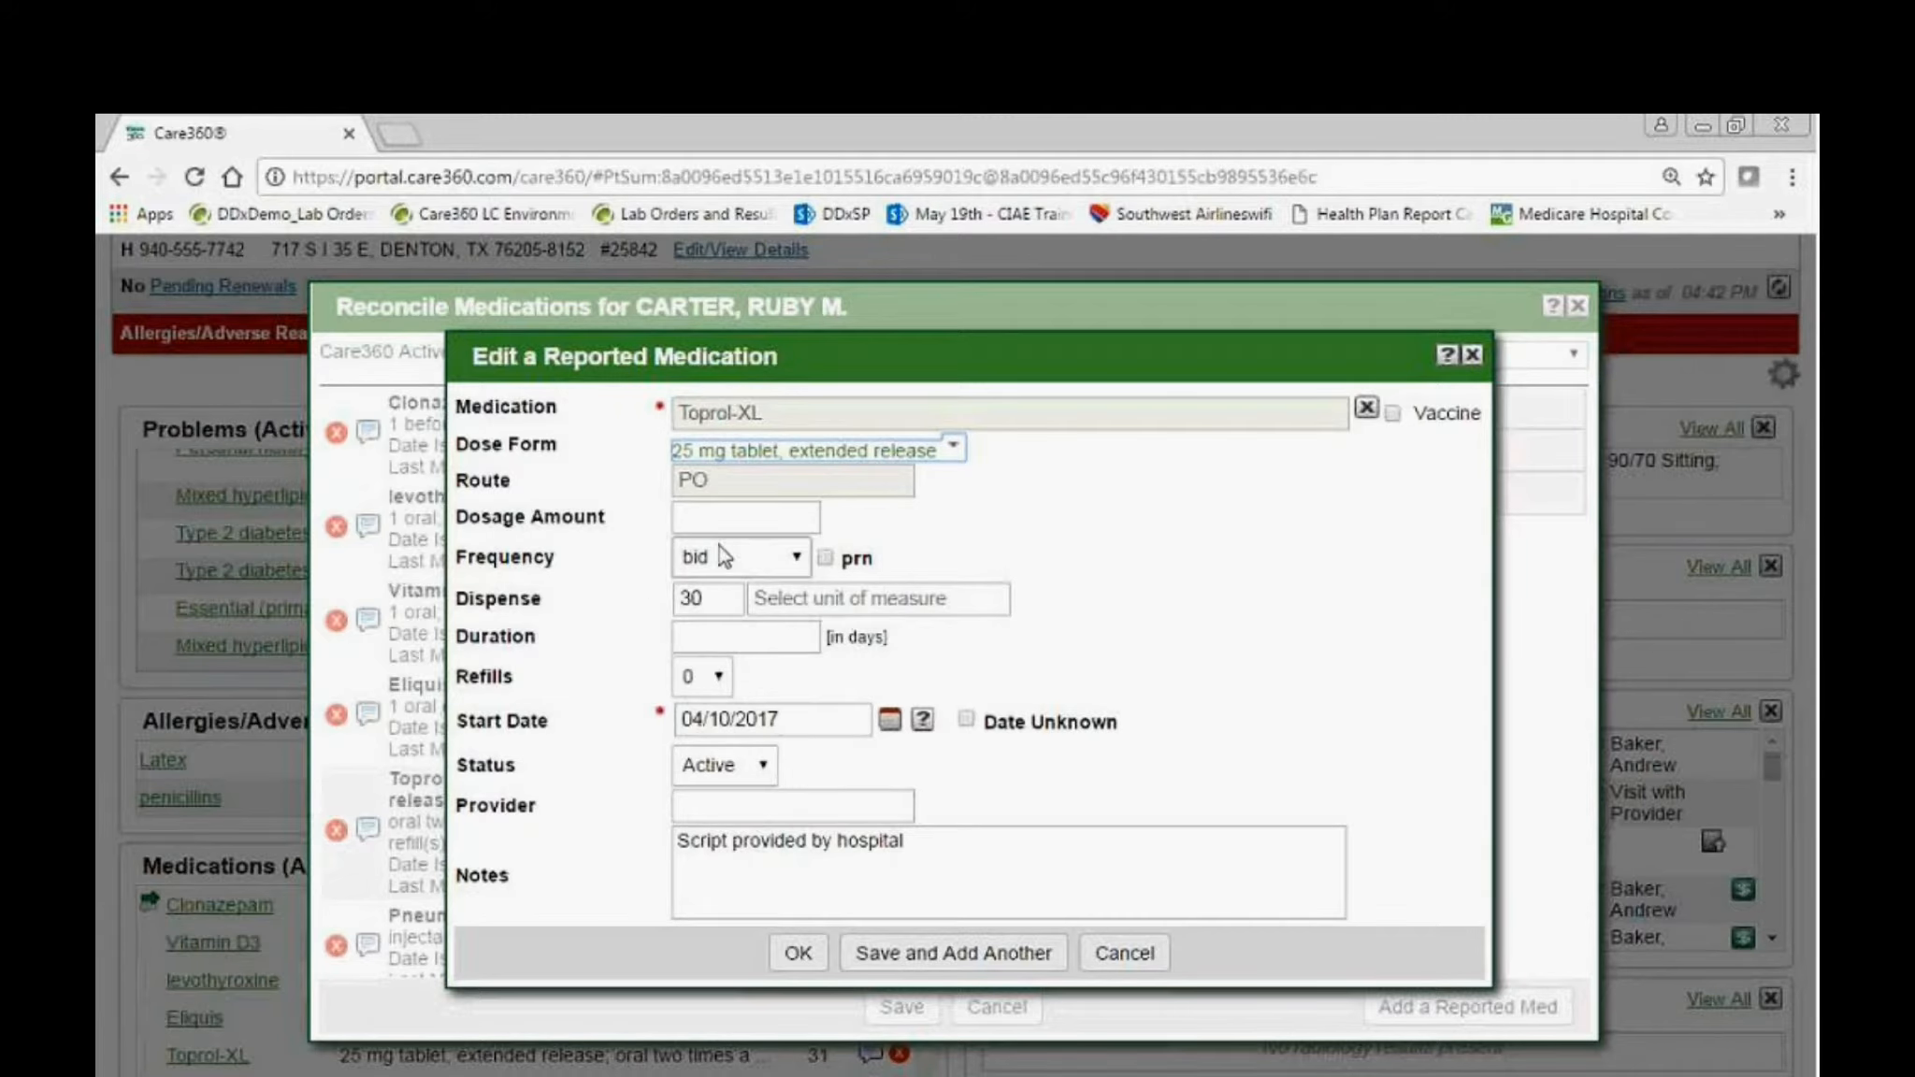
{"action": "left_click", "coordinate": [727, 514]}
{"action": "type", "text": "1"}
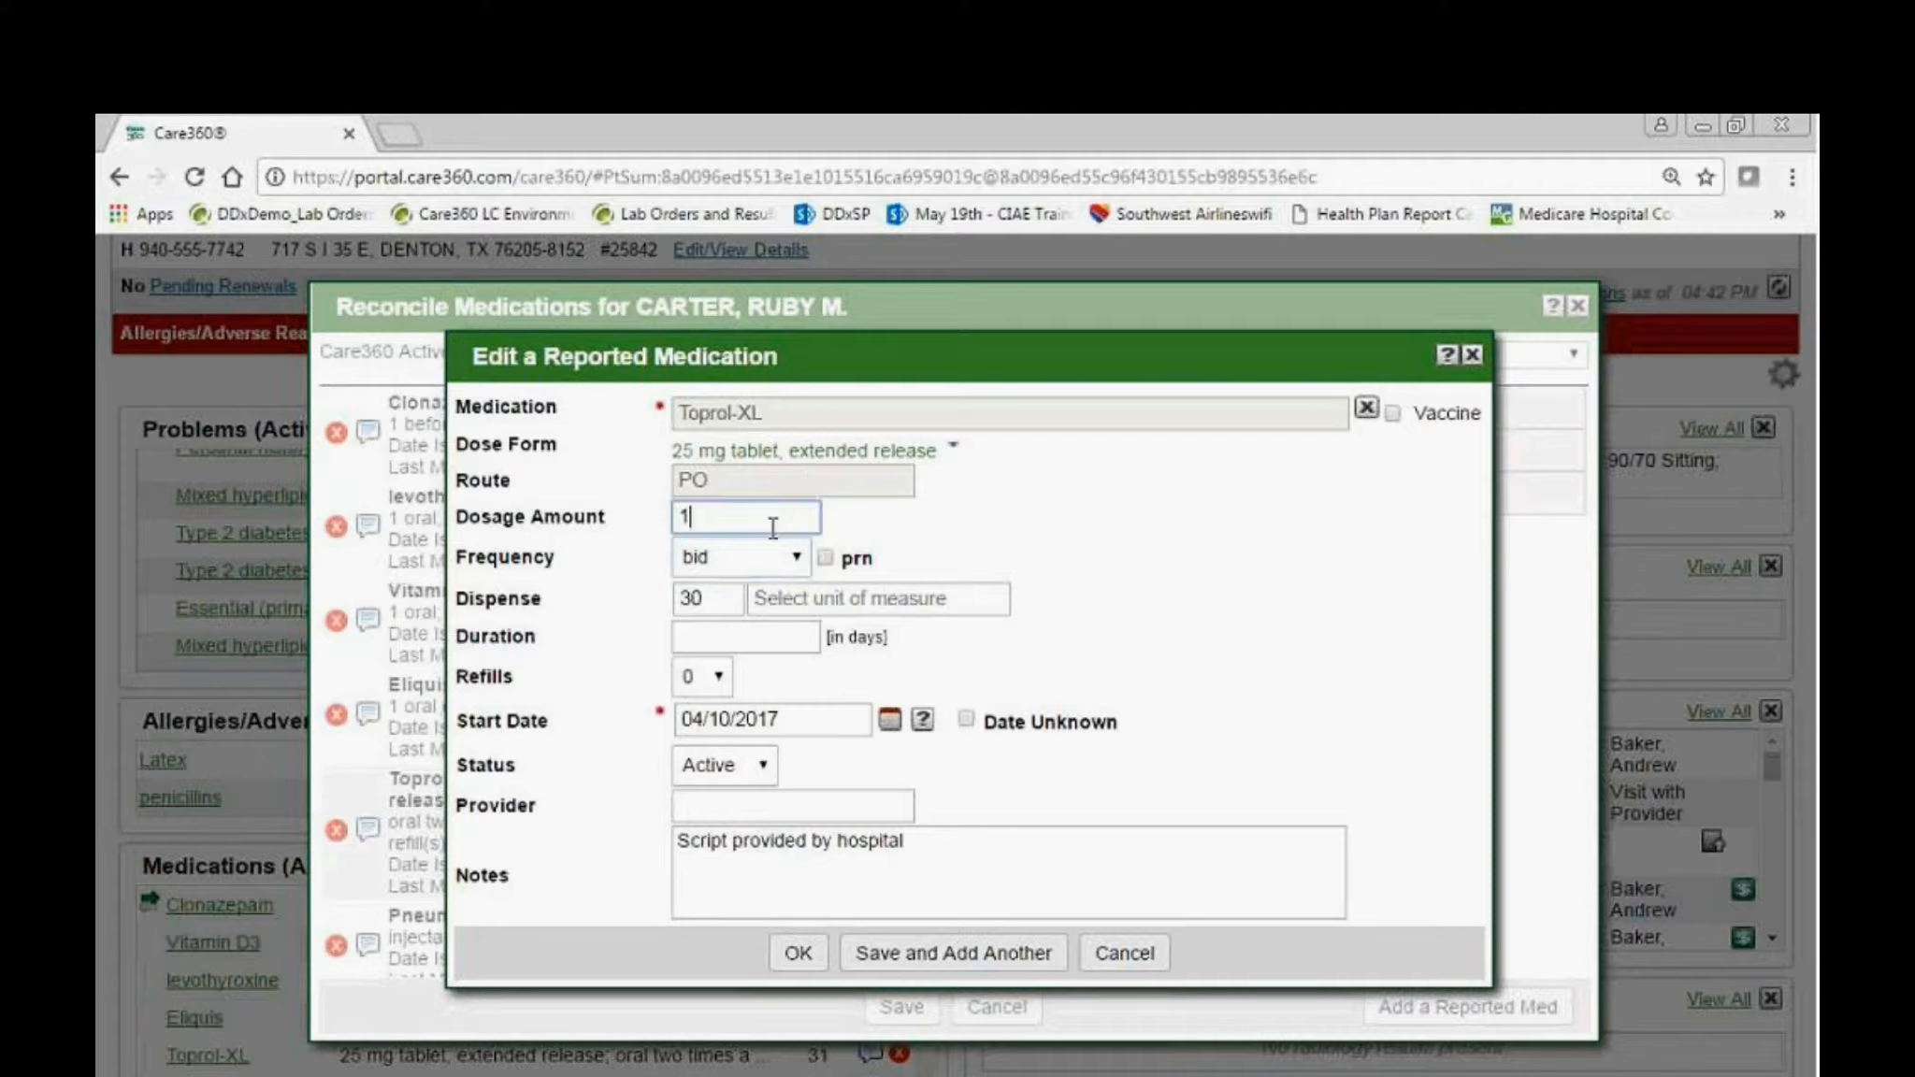
{"action": "left_click", "coordinate": [772, 557]}
{"action": "left_click", "coordinate": [768, 610]}
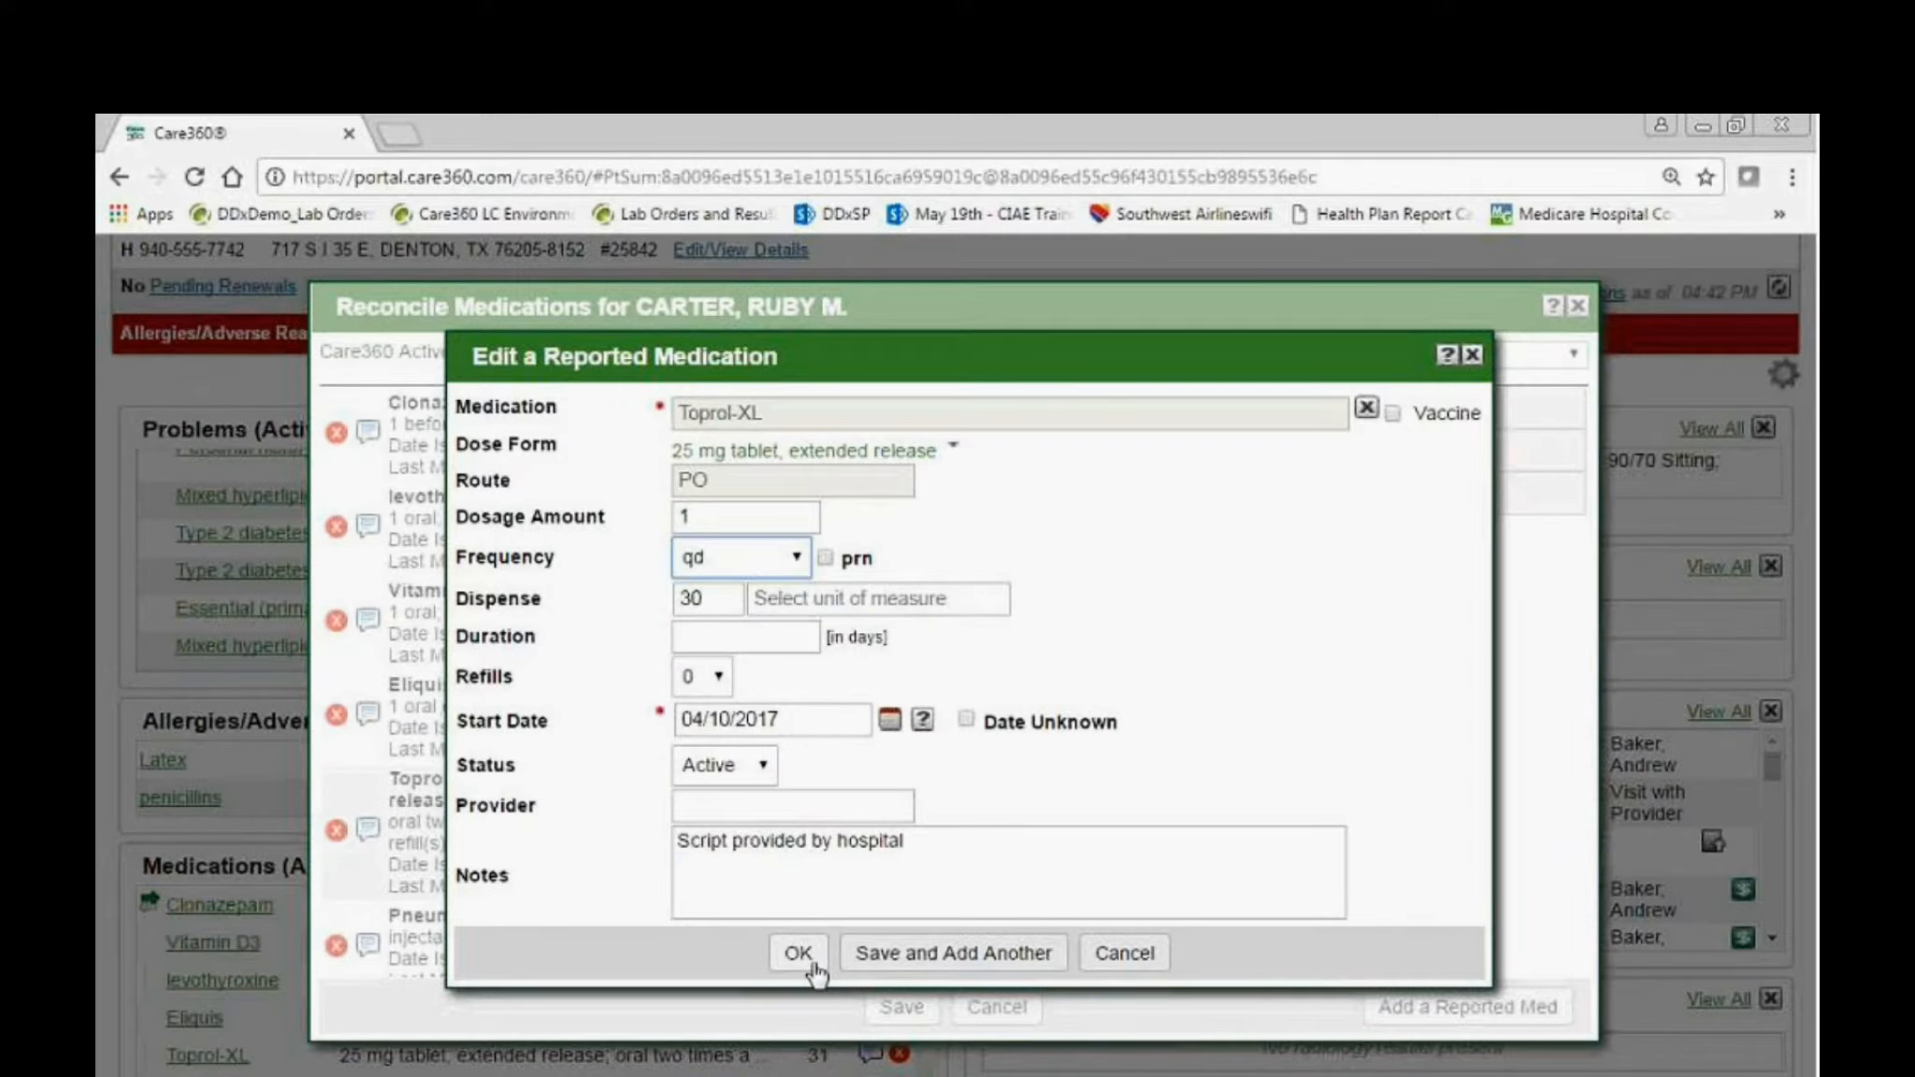
Add the line "05/11/17 decreased to 1qd" to the Toprol-XL notes and save the medication reconciliation.
{"action": "left_click", "coordinate": [902, 846]}
{"action": "key", "text": "Return"}
{"action": "type", "text": "05/11/"}
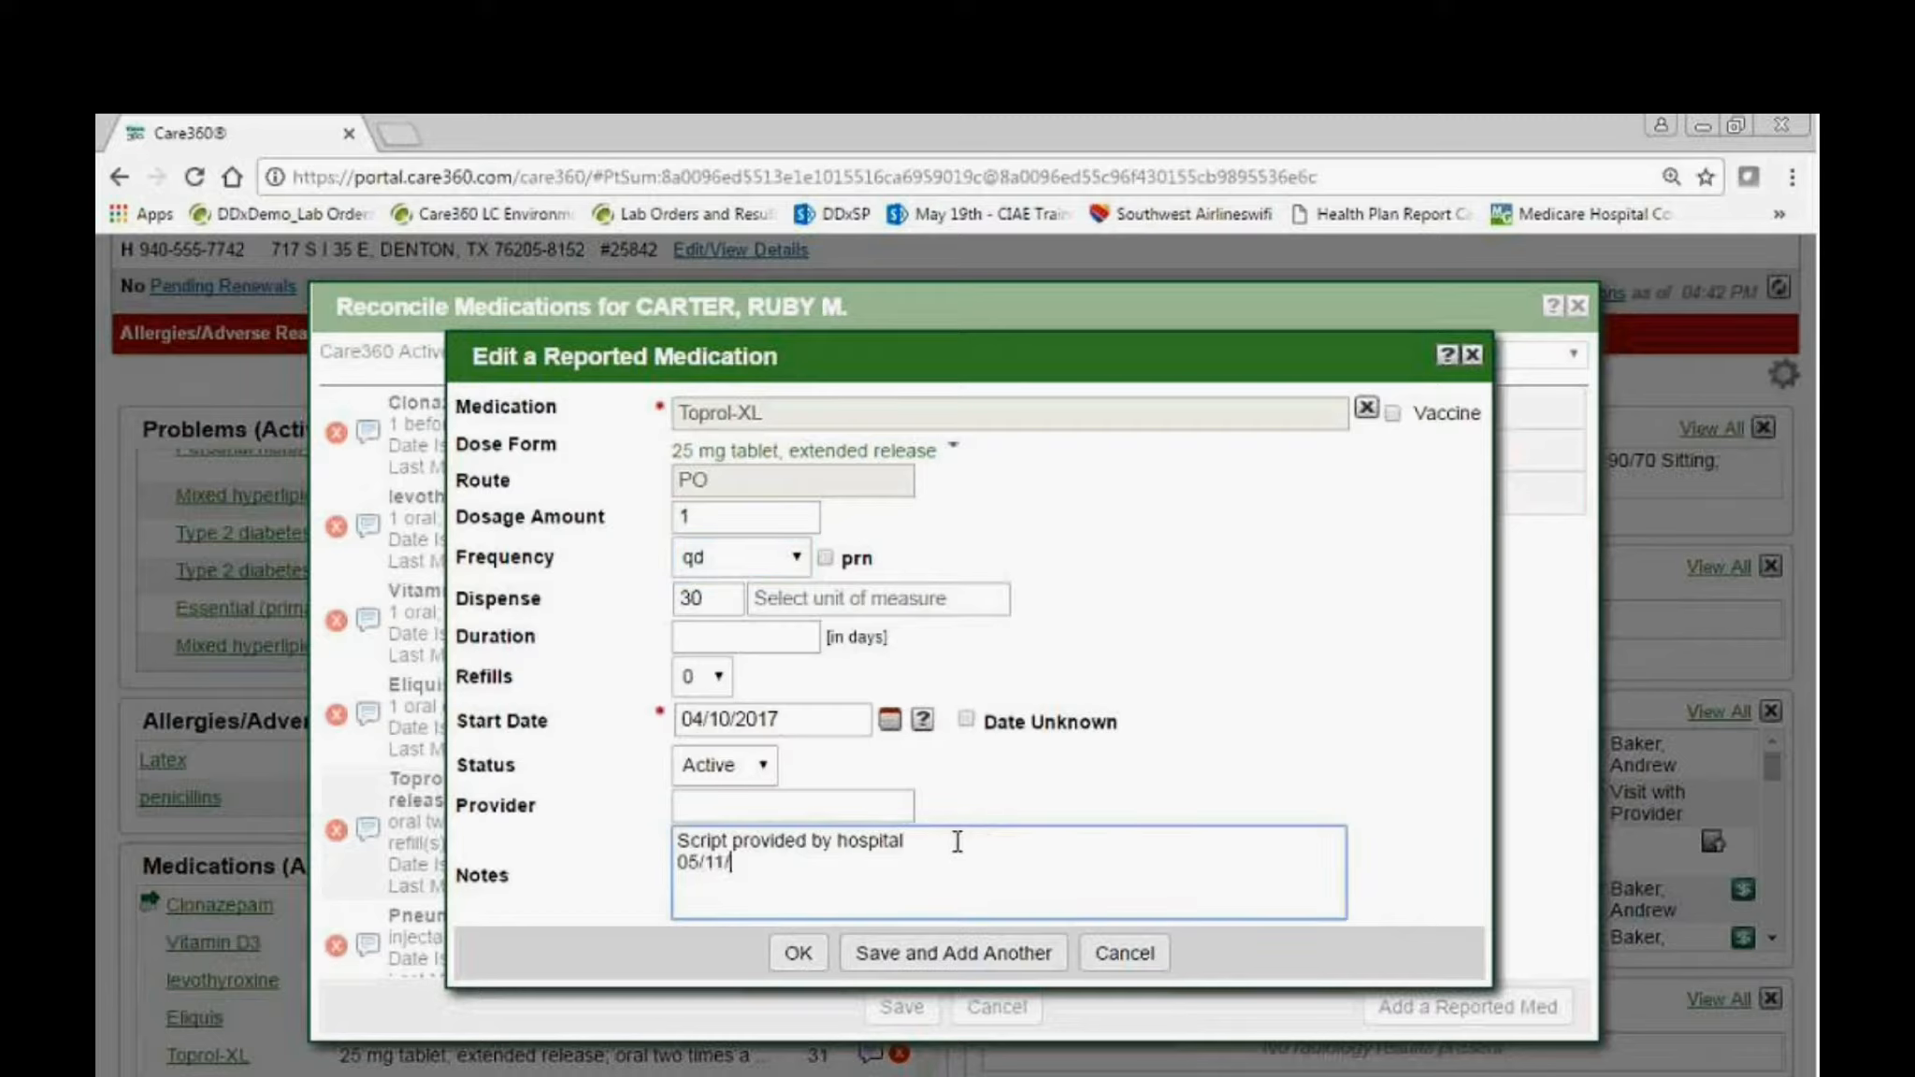
{"action": "type", "text": "17 decreased to 1q"}
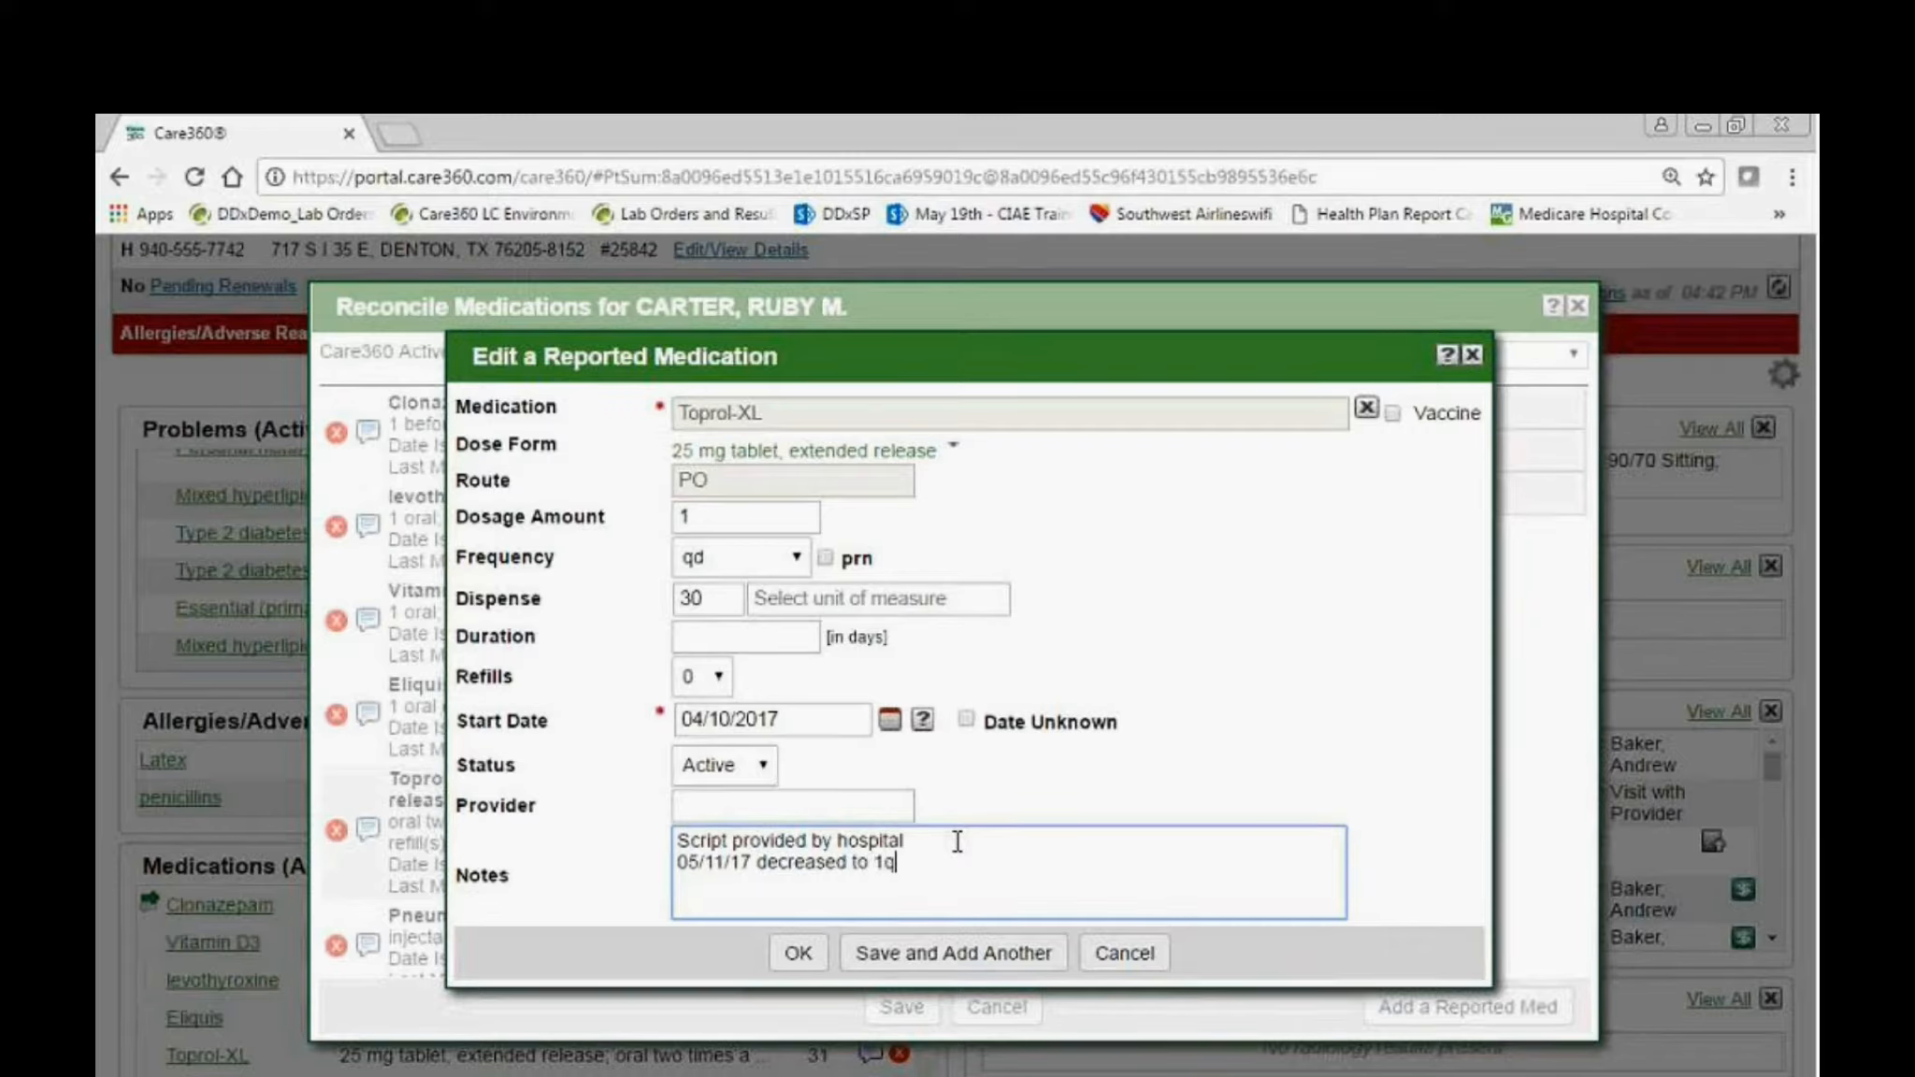
{"action": "type", "text": "d"}
{"action": "left_click", "coordinate": [810, 953]}
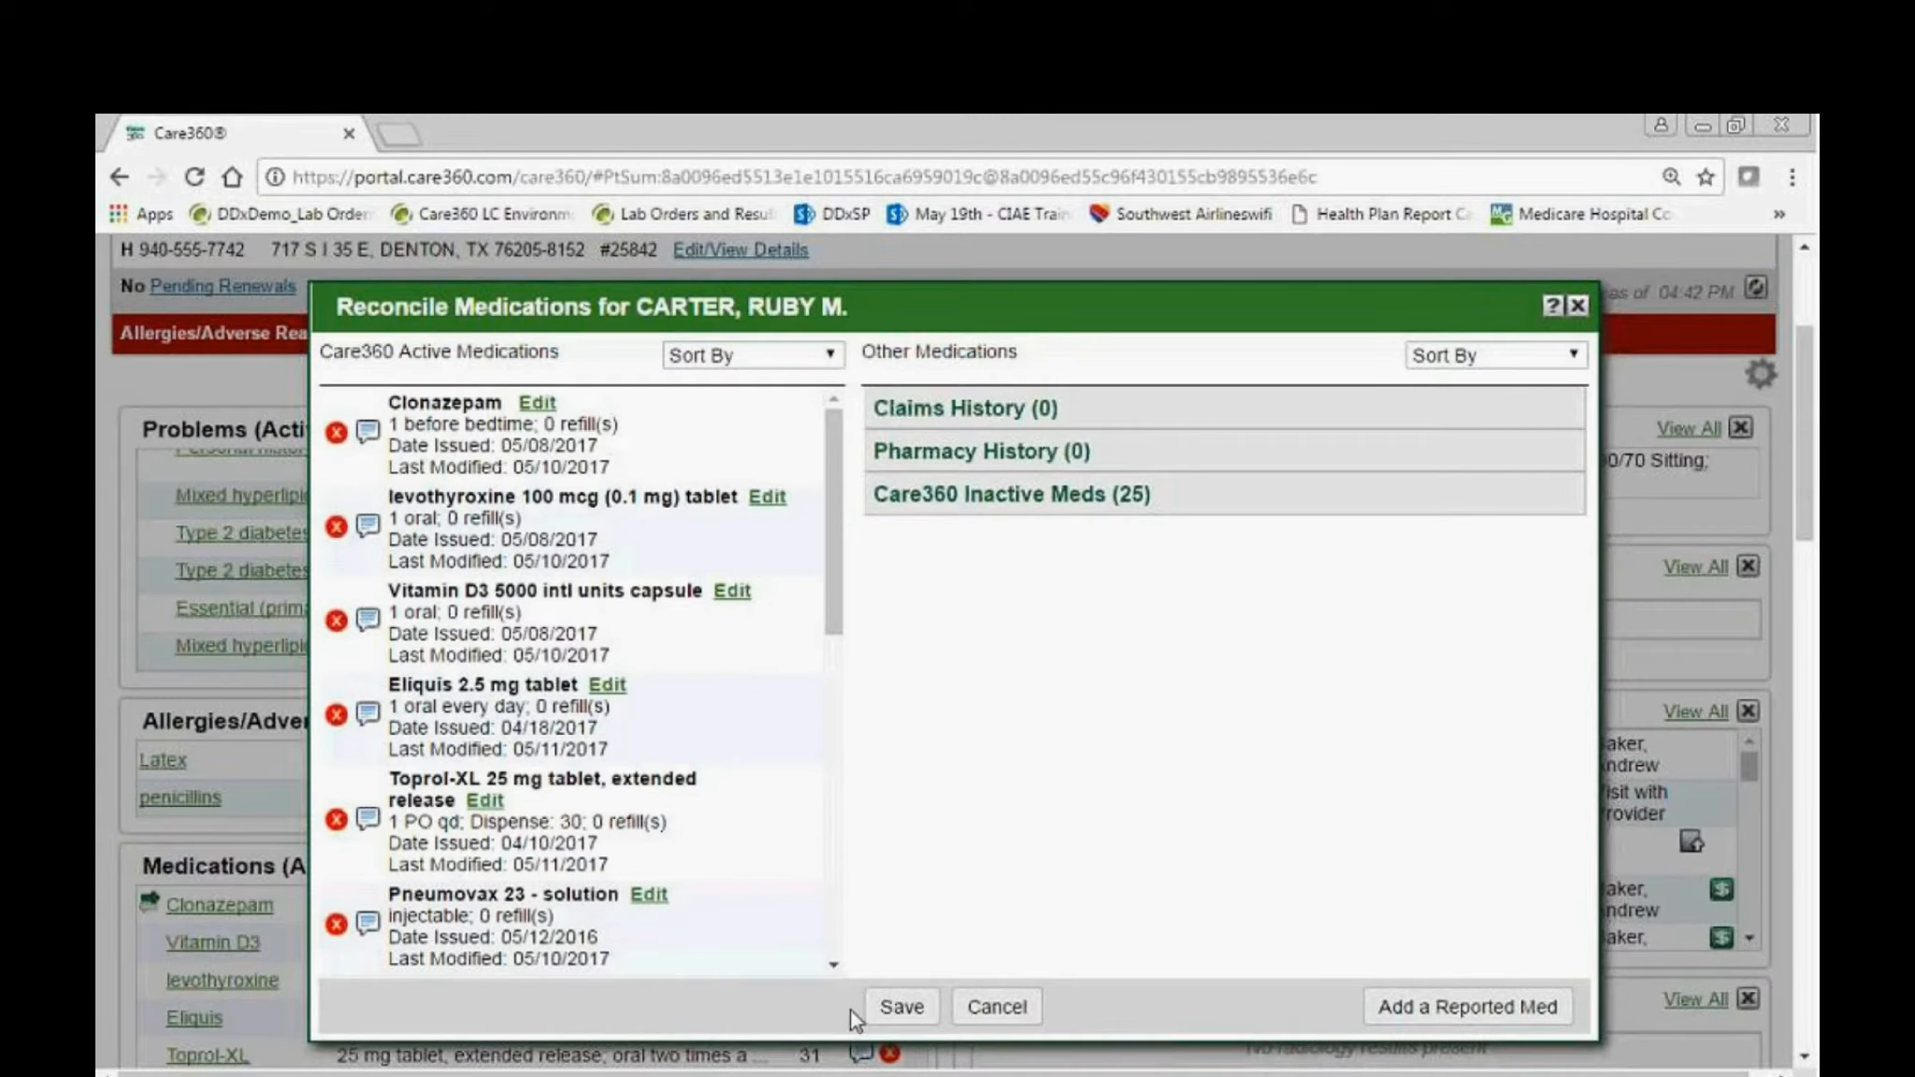
{"action": "left_click", "coordinate": [899, 1007]}
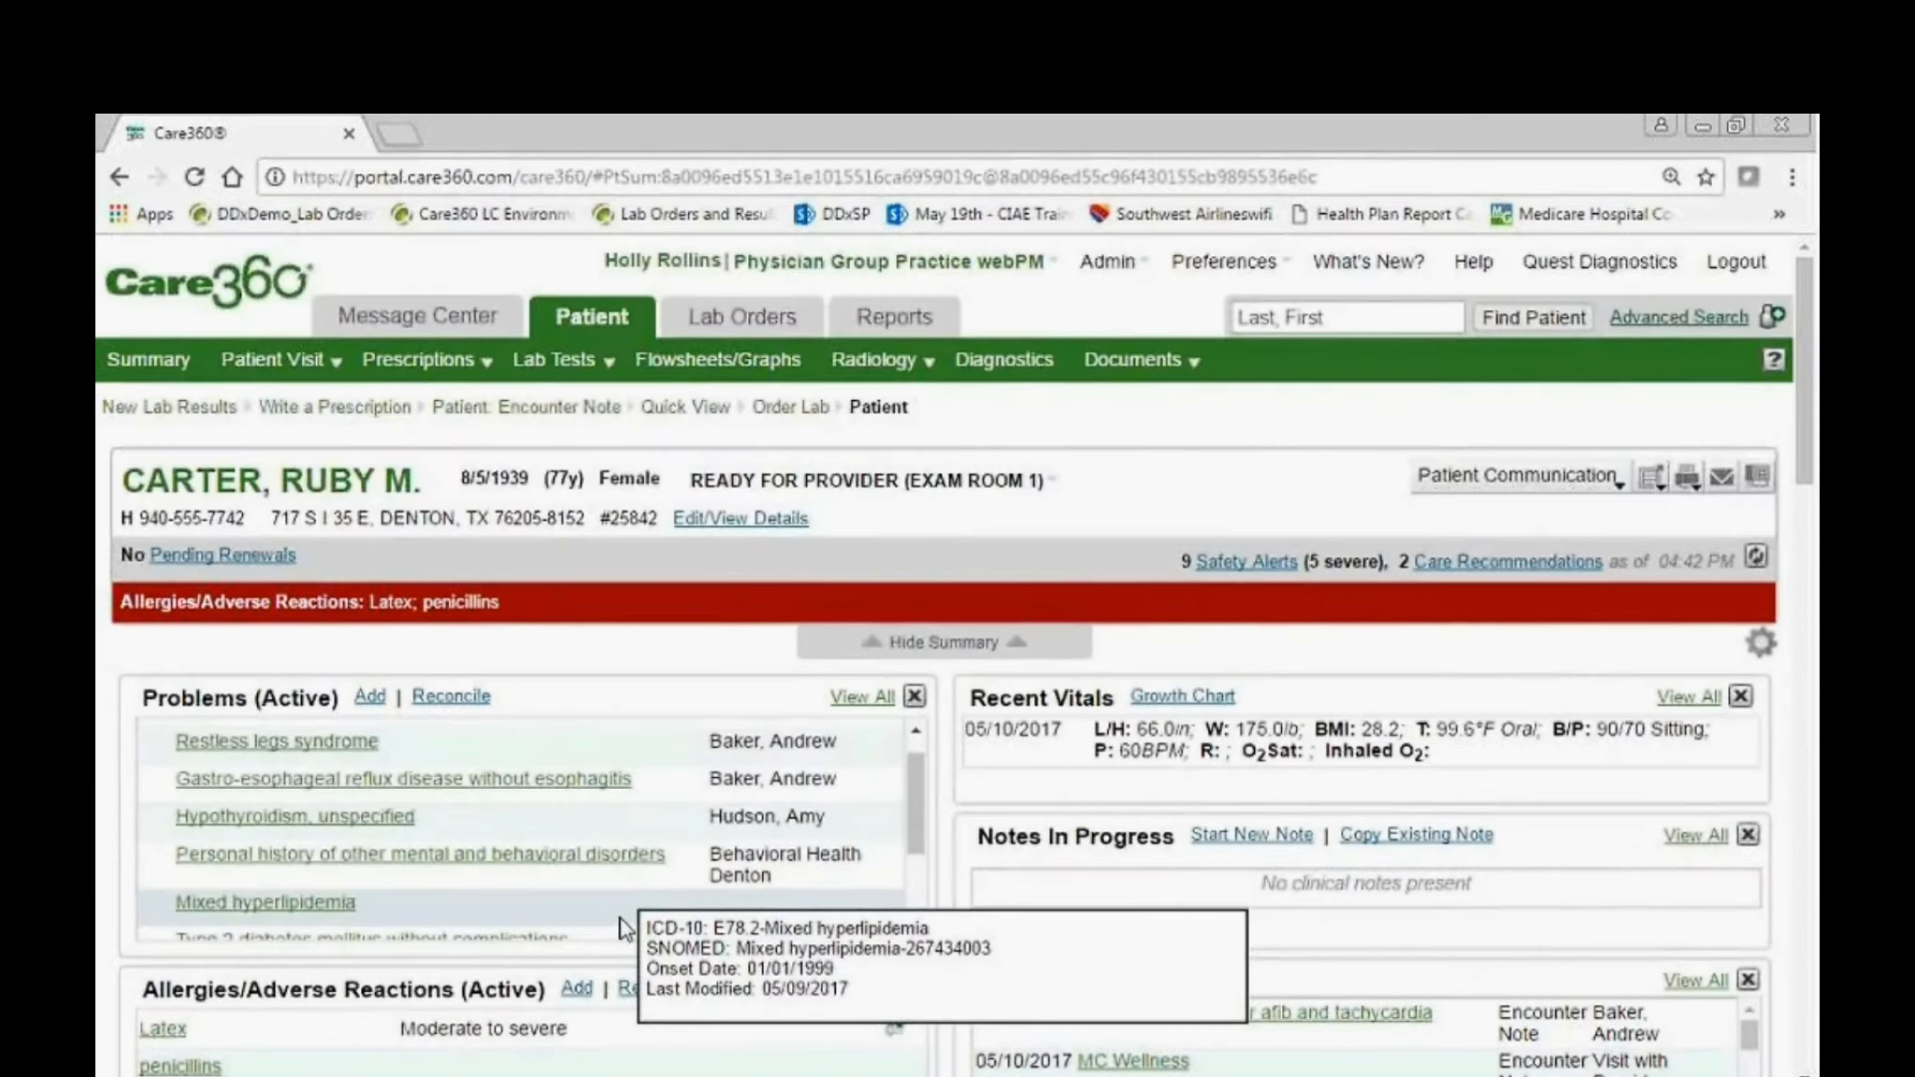
Start a General Task for the patient, assign it to a staff member, and set the due date to 05/11/2017.
{"action": "scroll", "coordinate": [621, 928], "scroll_direction": "up", "scroll_amount": 1}
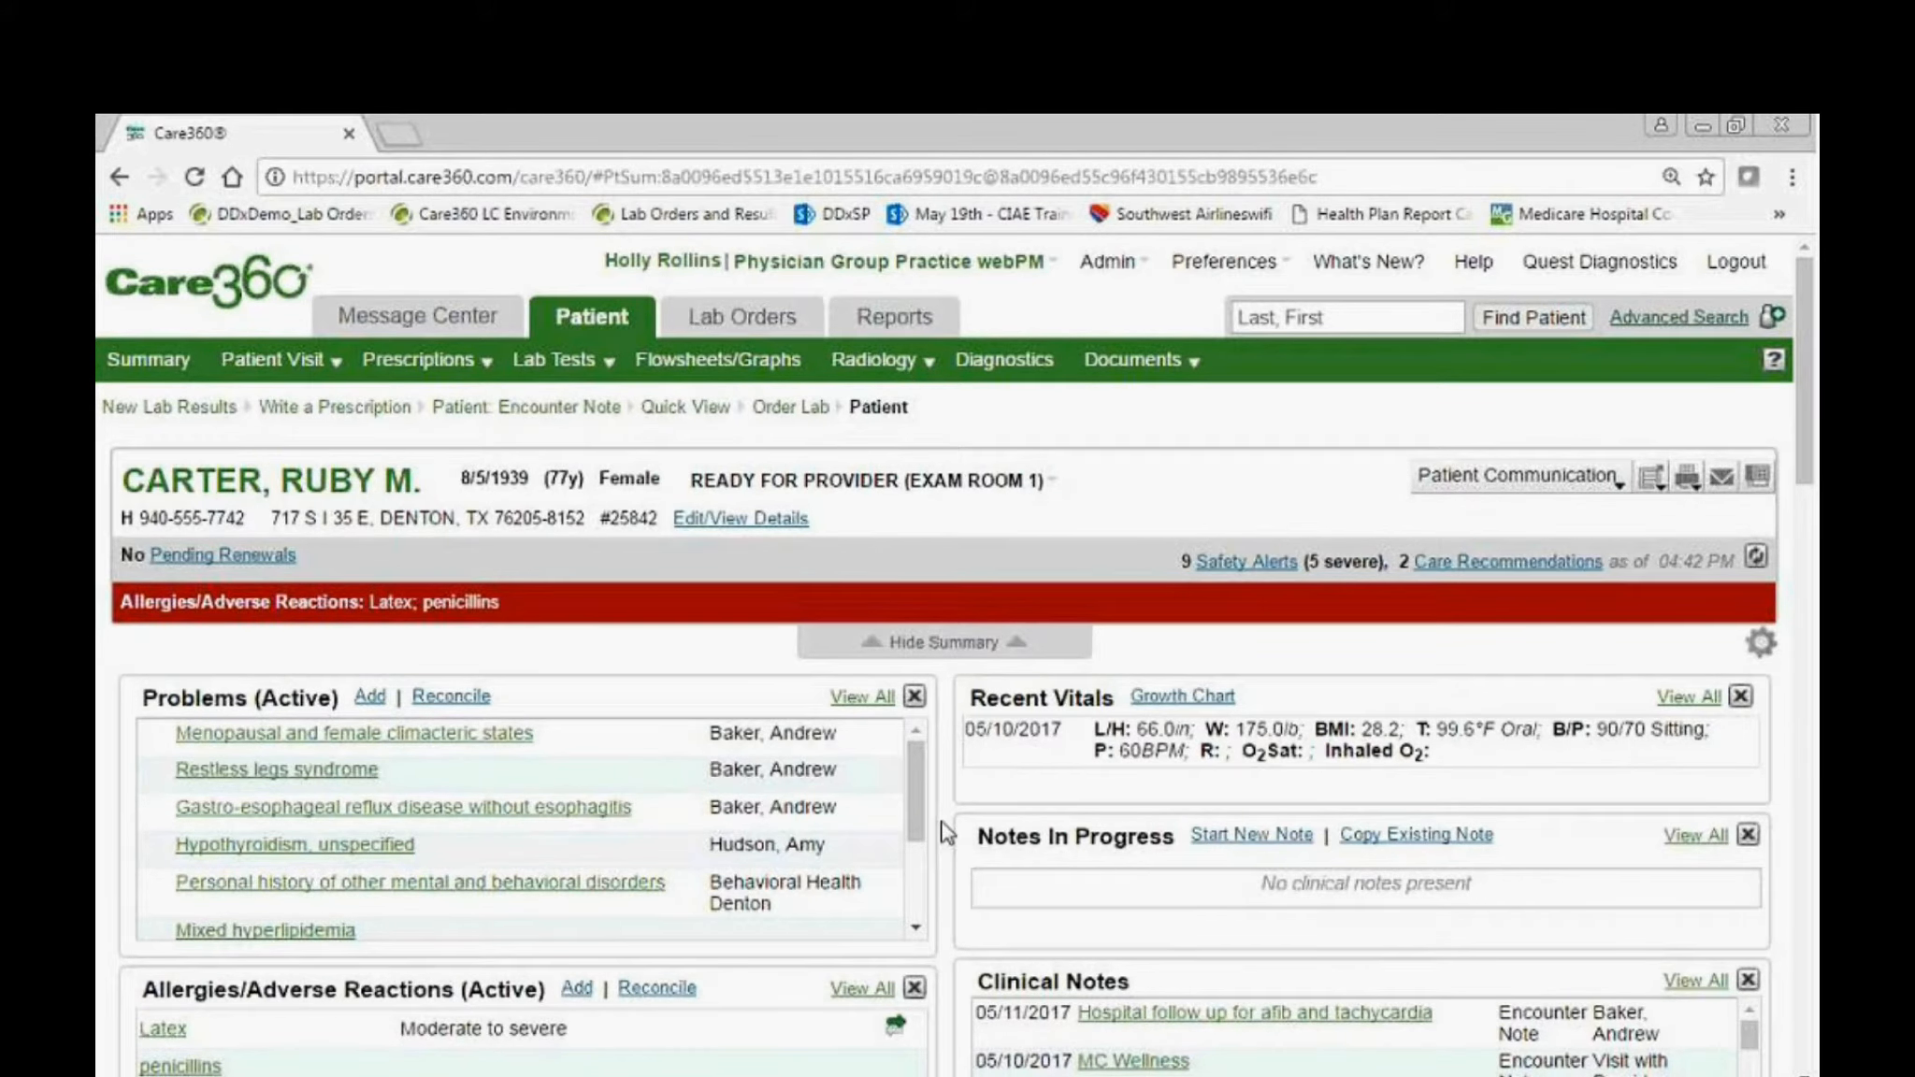
{"action": "scroll", "coordinate": [944, 835], "scroll_direction": "down", "scroll_amount": 3}
{"action": "scroll", "coordinate": [945, 835], "scroll_direction": "down", "scroll_amount": 7}
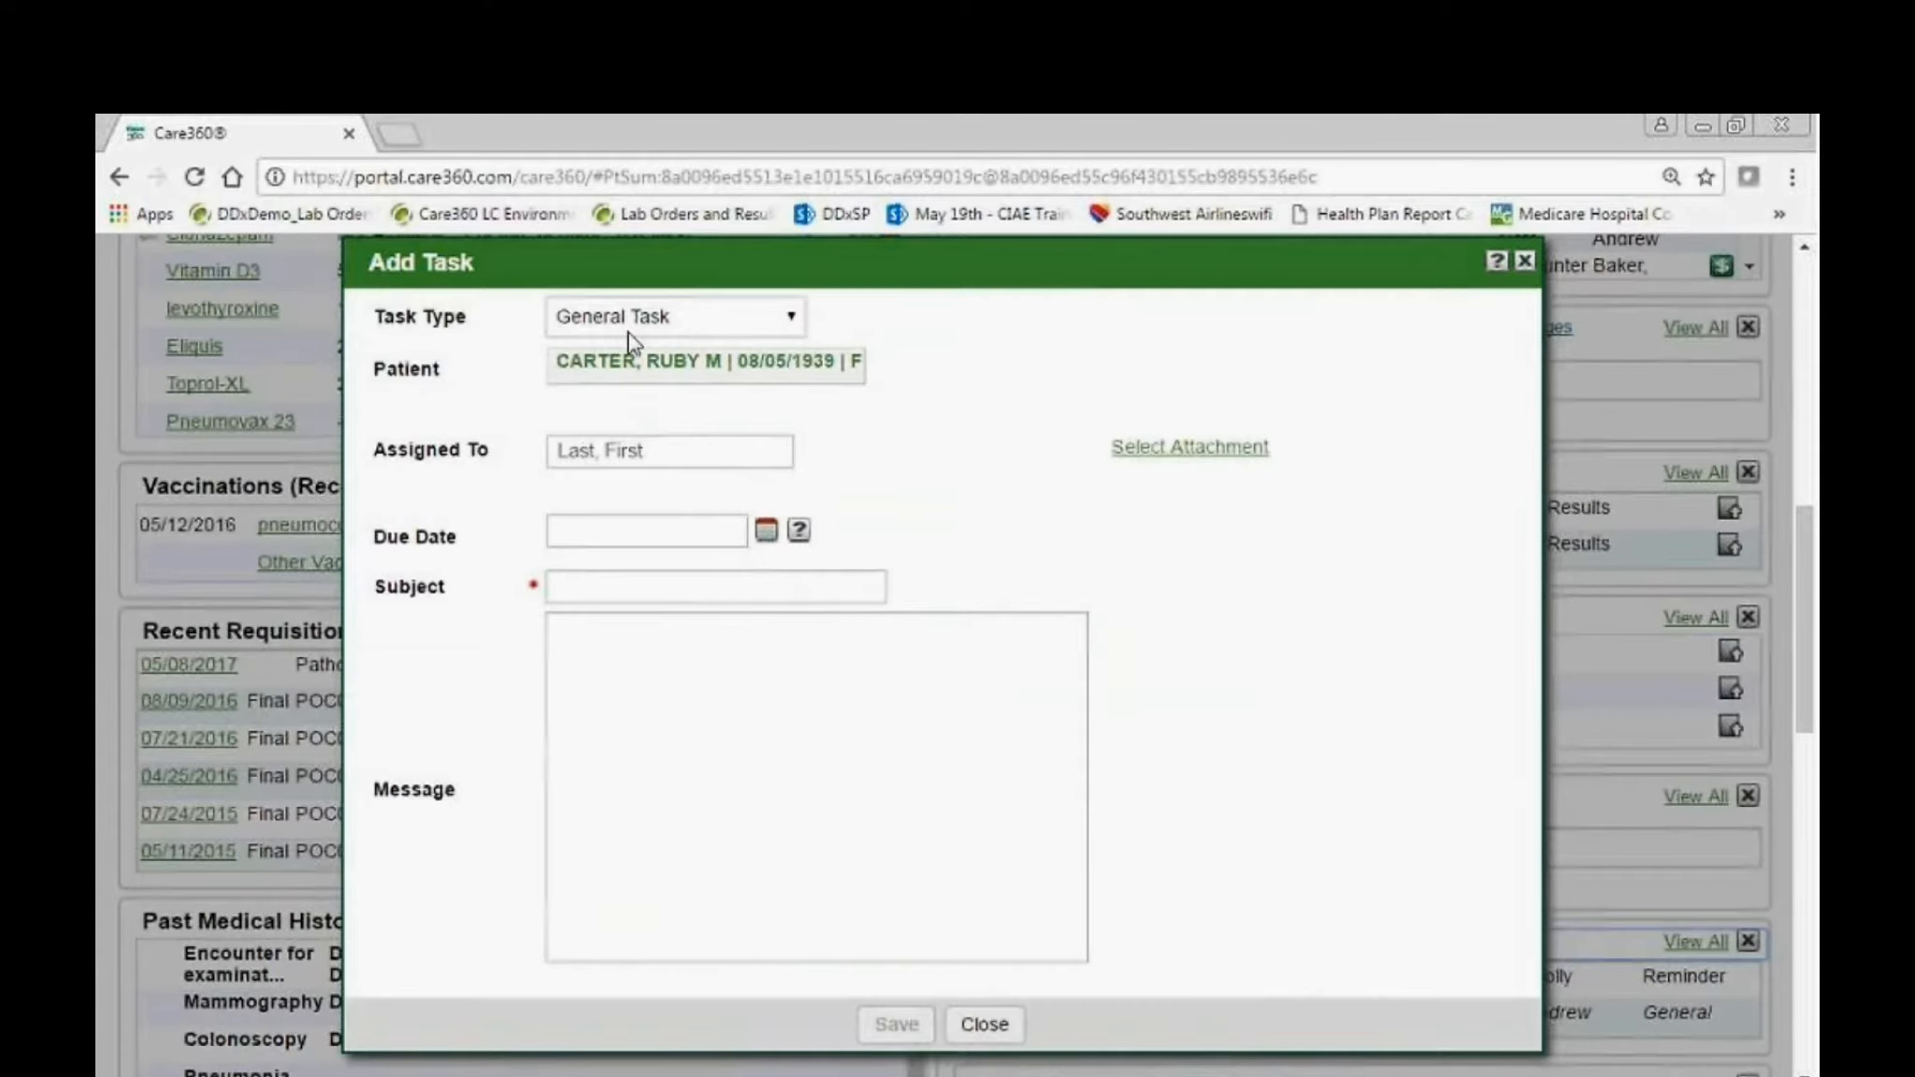
{"action": "left_click", "coordinate": [702, 323]}
{"action": "left_click", "coordinate": [704, 346]}
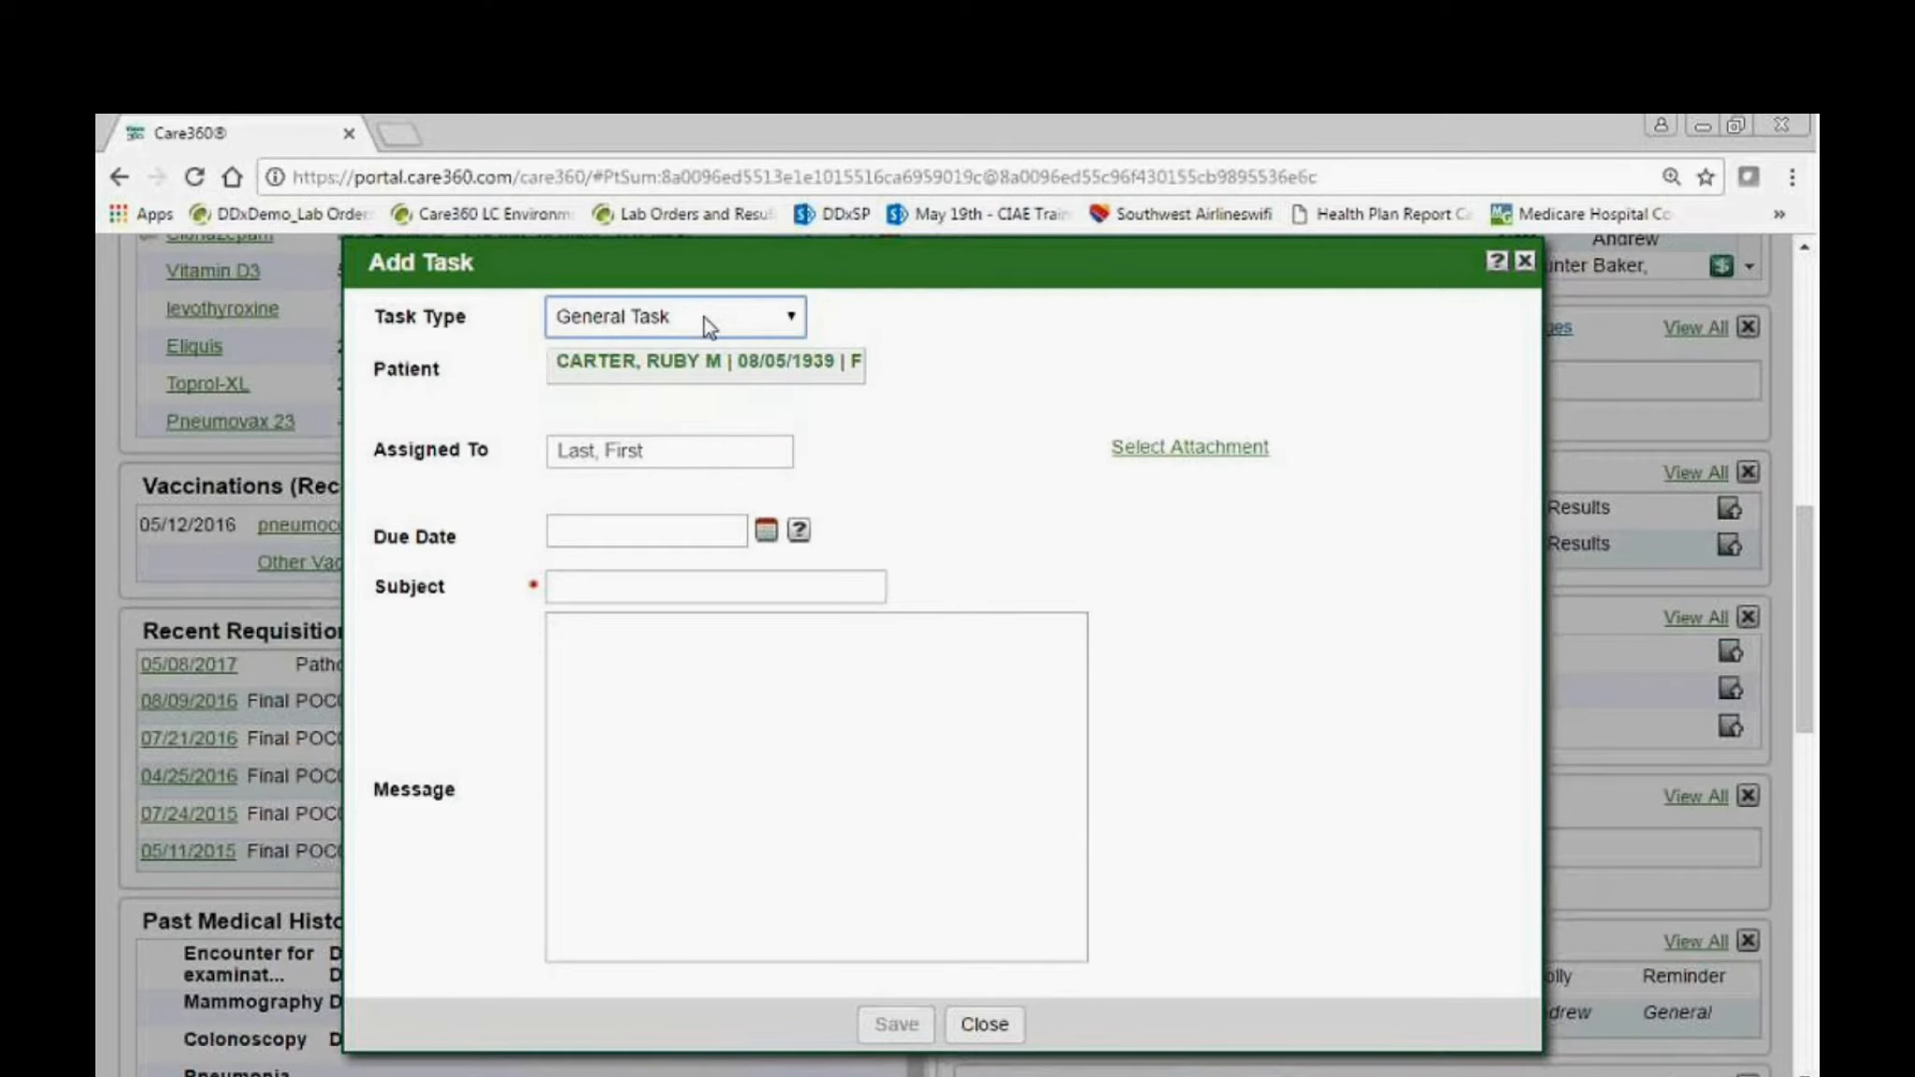
{"action": "left_click", "coordinate": [692, 449]}
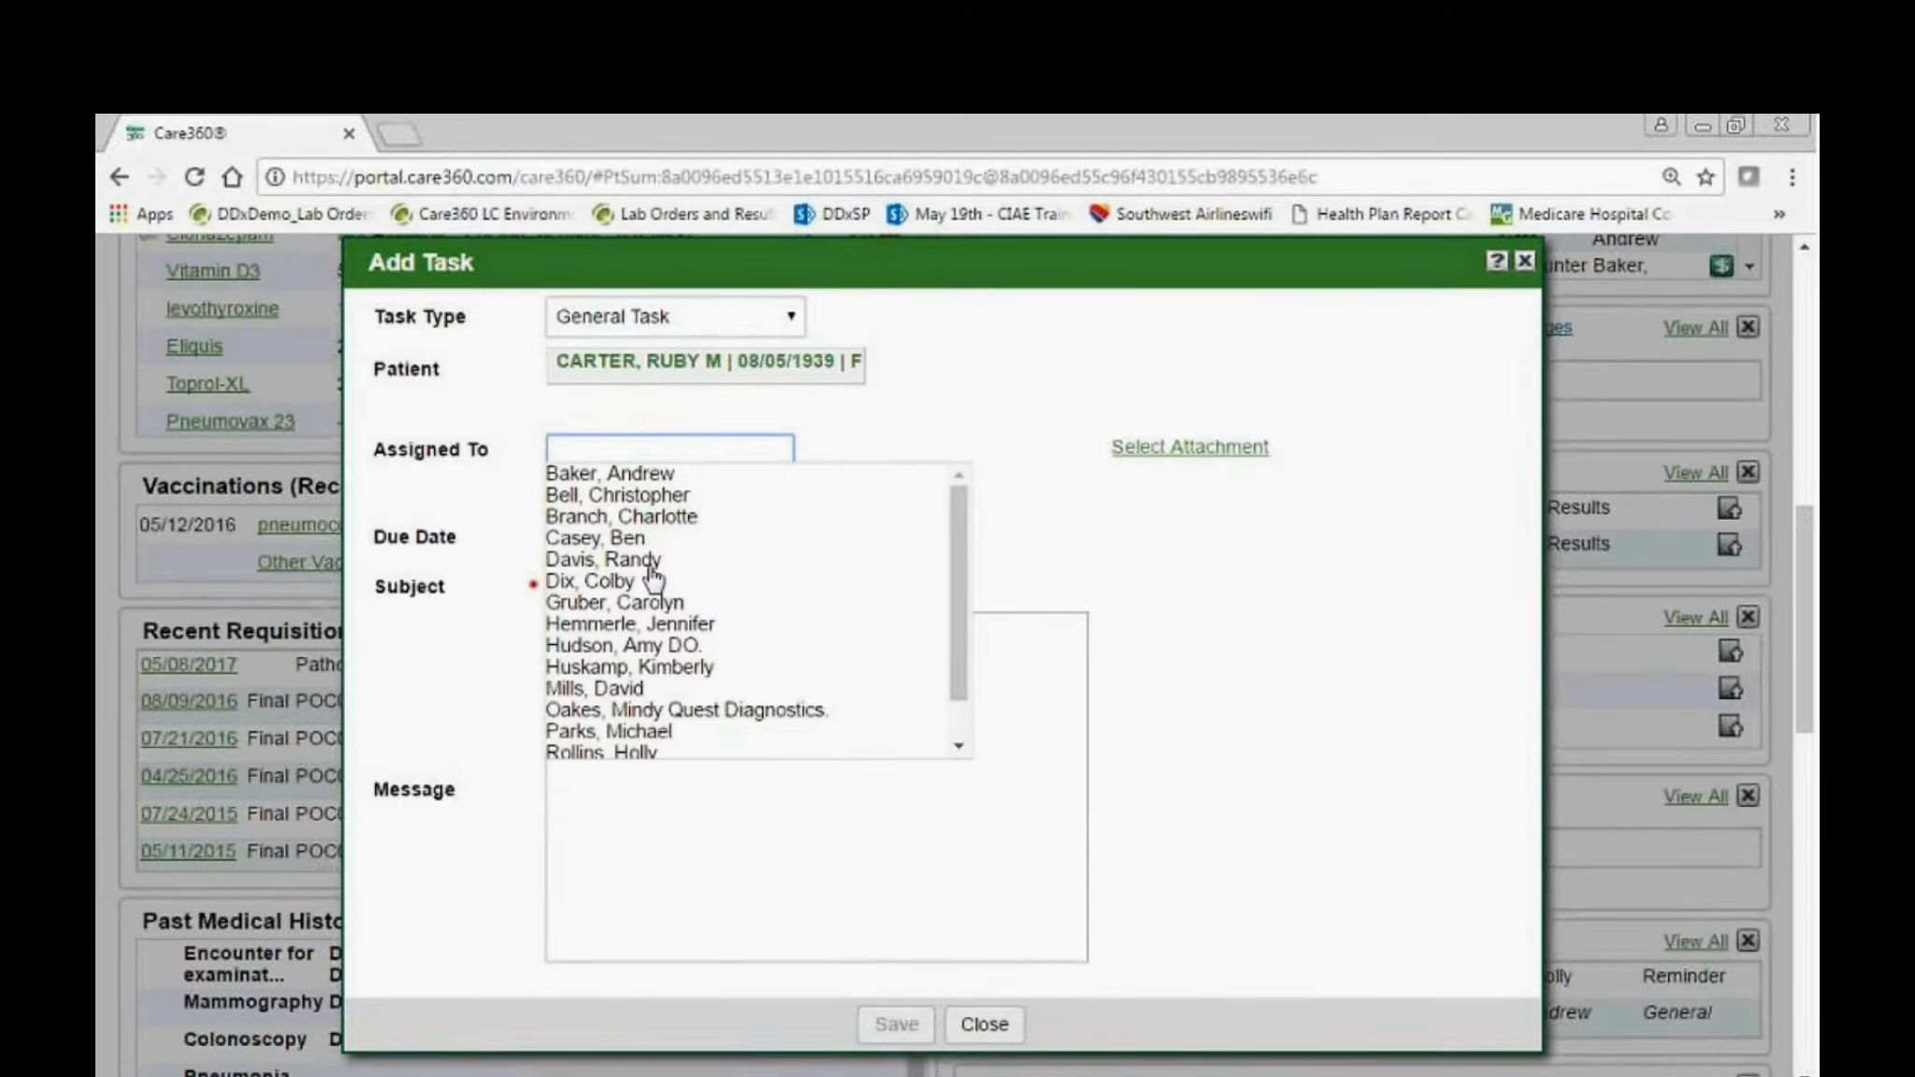
{"action": "left_click", "coordinate": [627, 584]}
{"action": "left_click", "coordinate": [666, 533]}
{"action": "left_click", "coordinate": [773, 531]}
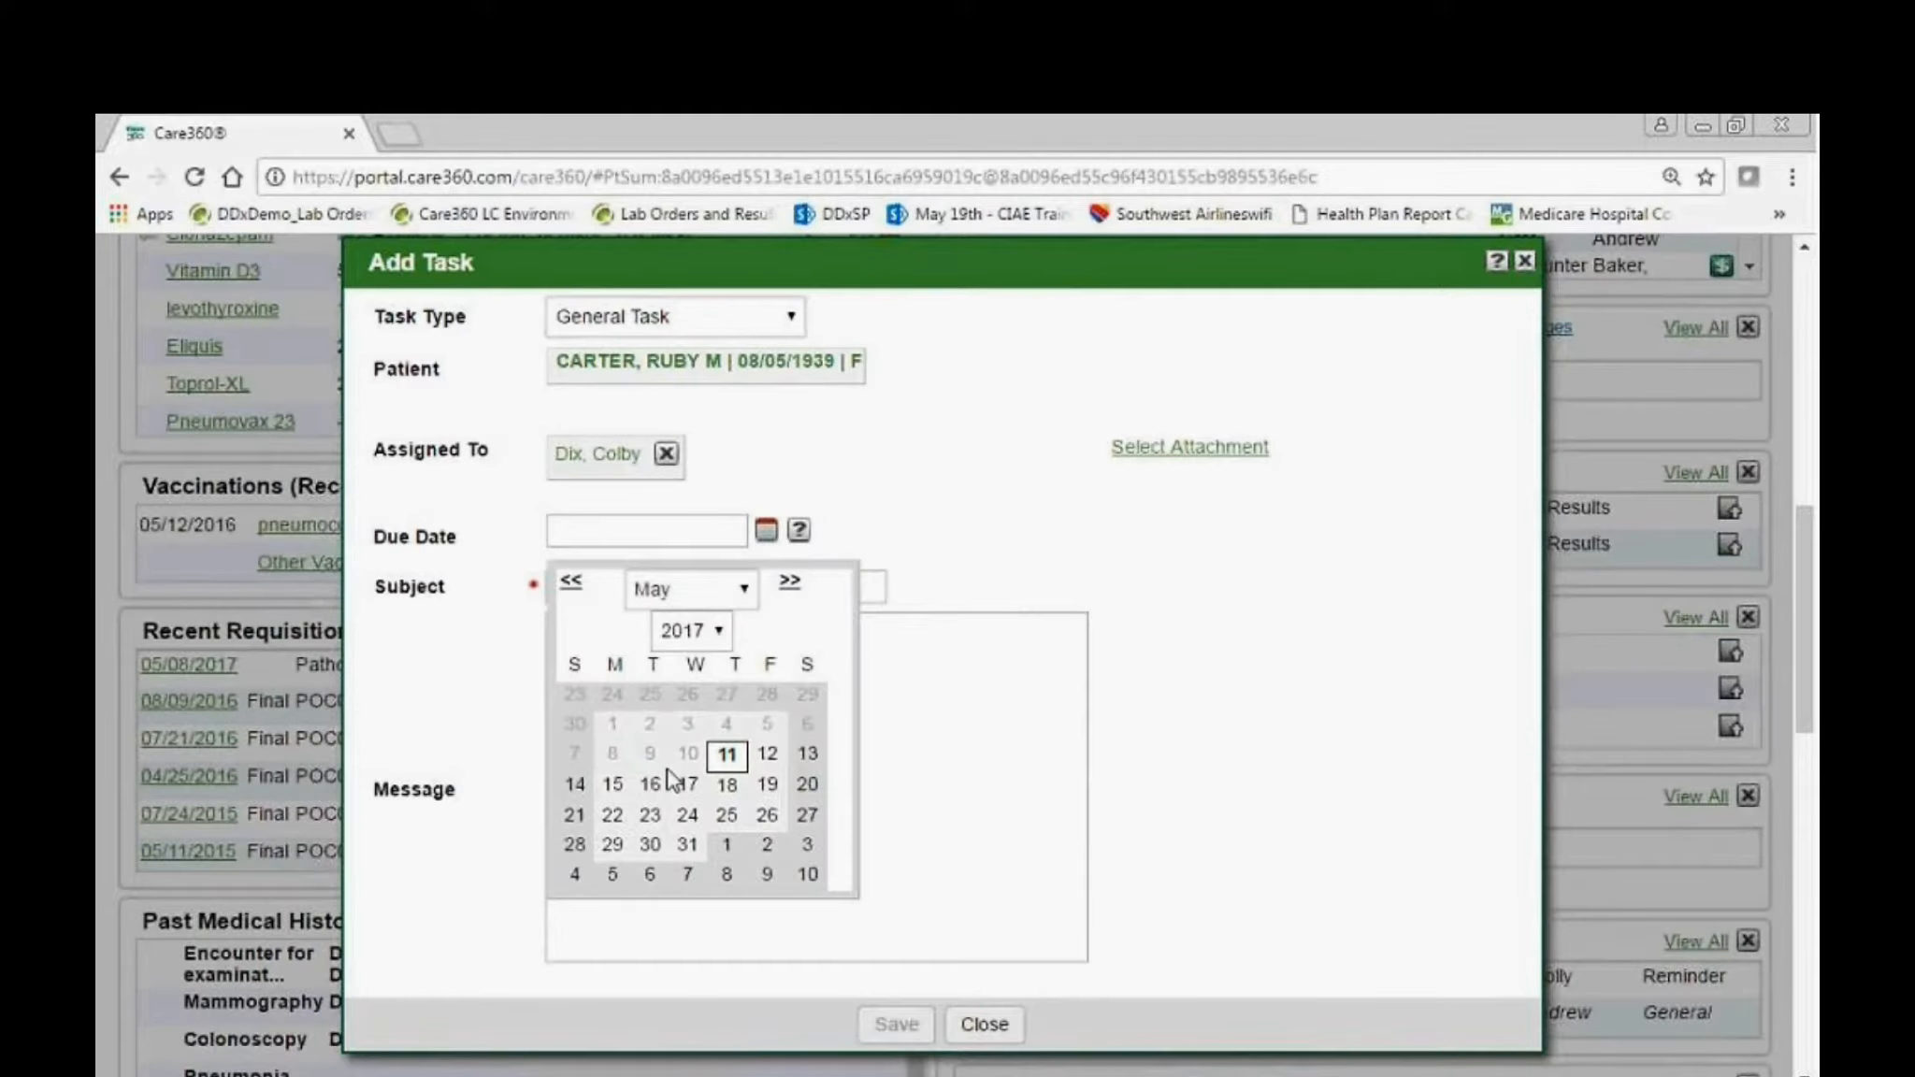
{"action": "left_click", "coordinate": [730, 757]}
Enter "Records from DRMC" as the task's subject.
{"action": "left_click", "coordinate": [730, 589]}
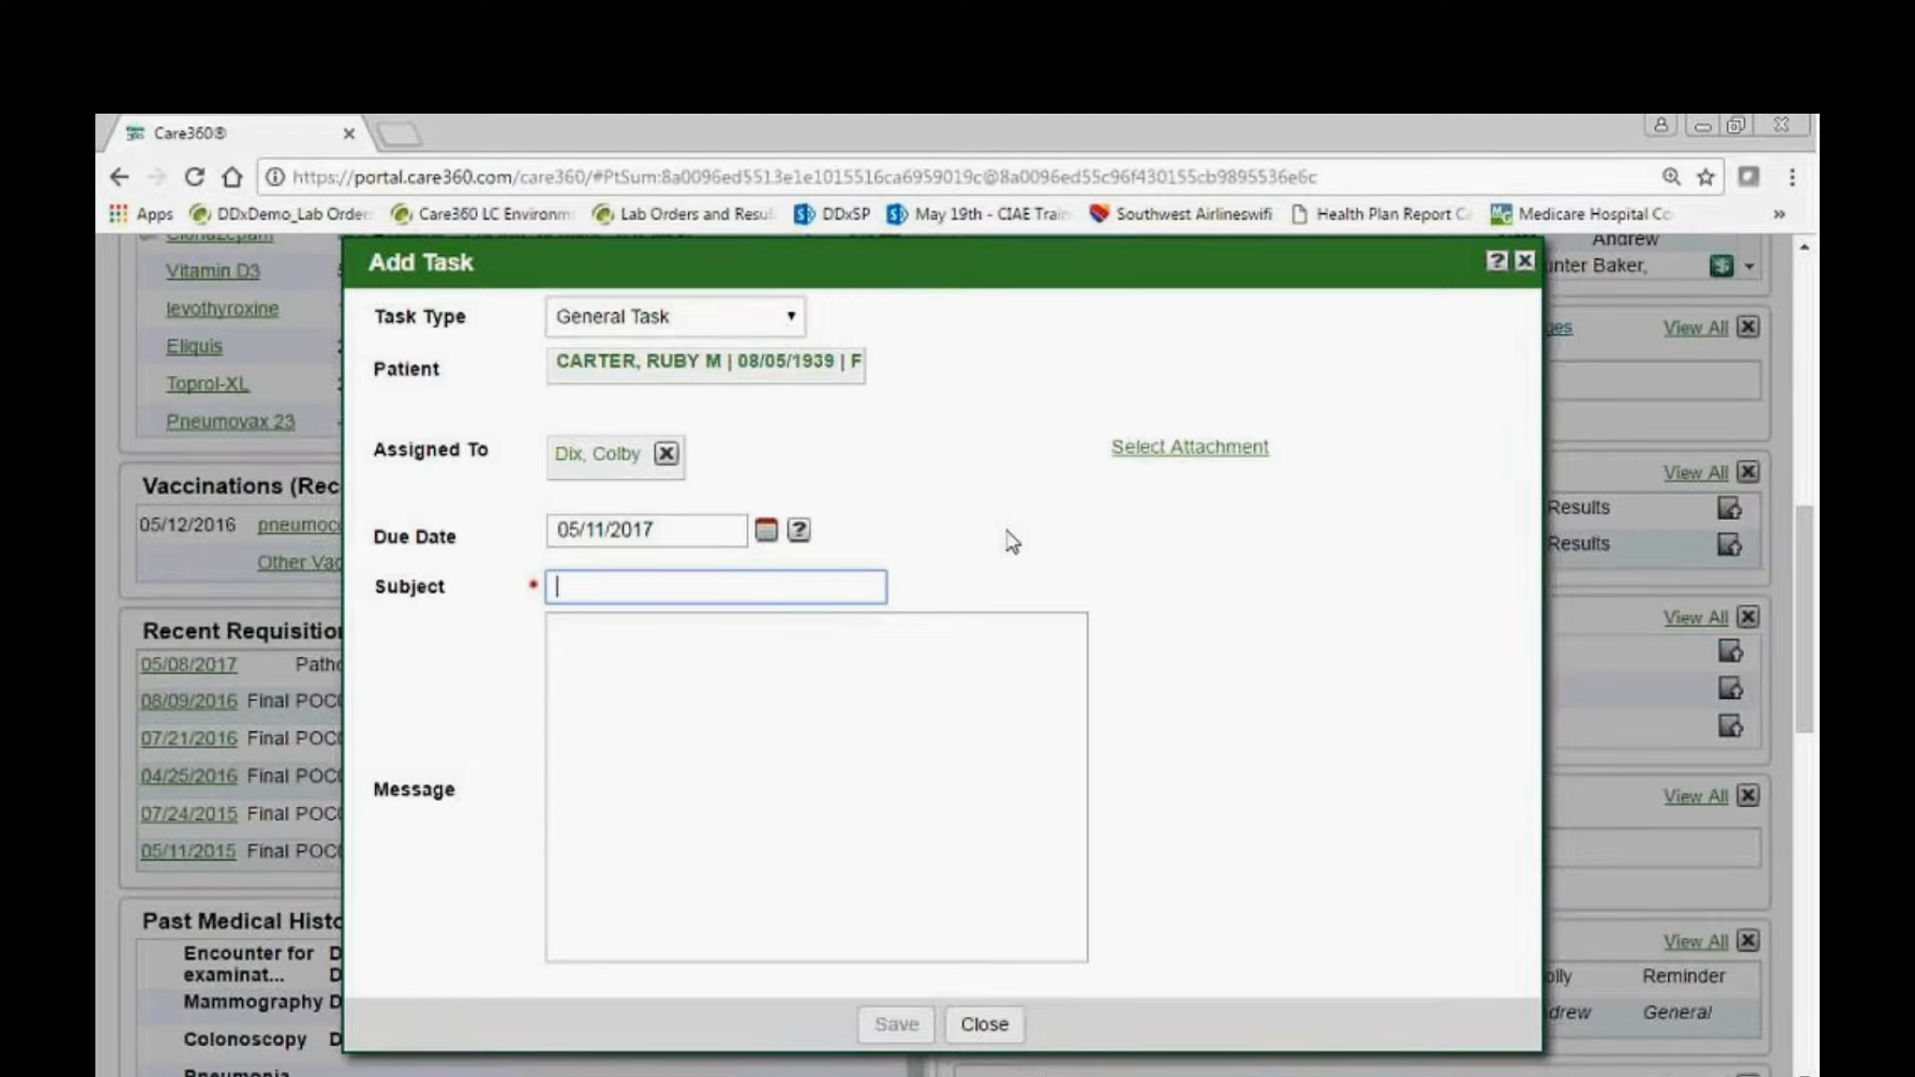
{"action": "type", "text": "Records "}
{"action": "type", "text": "from "}
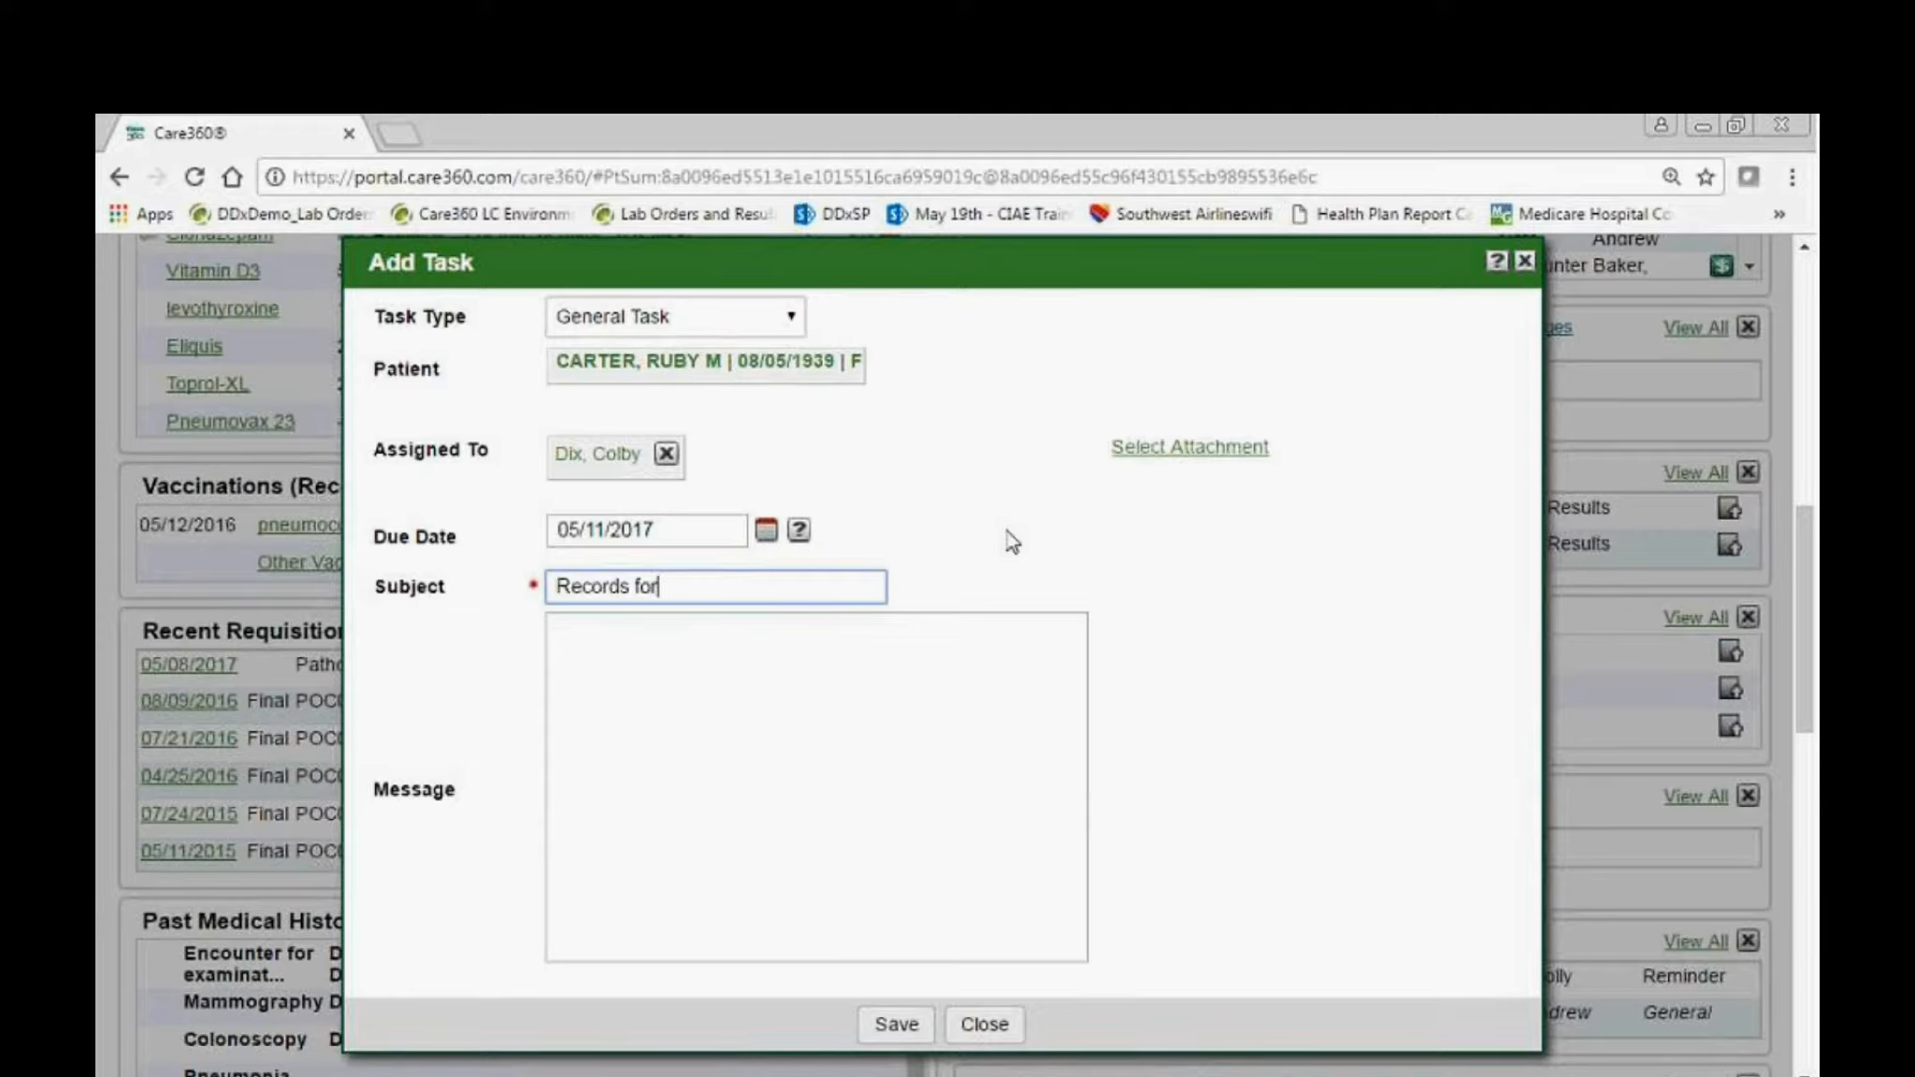
{"action": "type", "text": "DRMC"}
{"action": "key", "text": "Tab"}
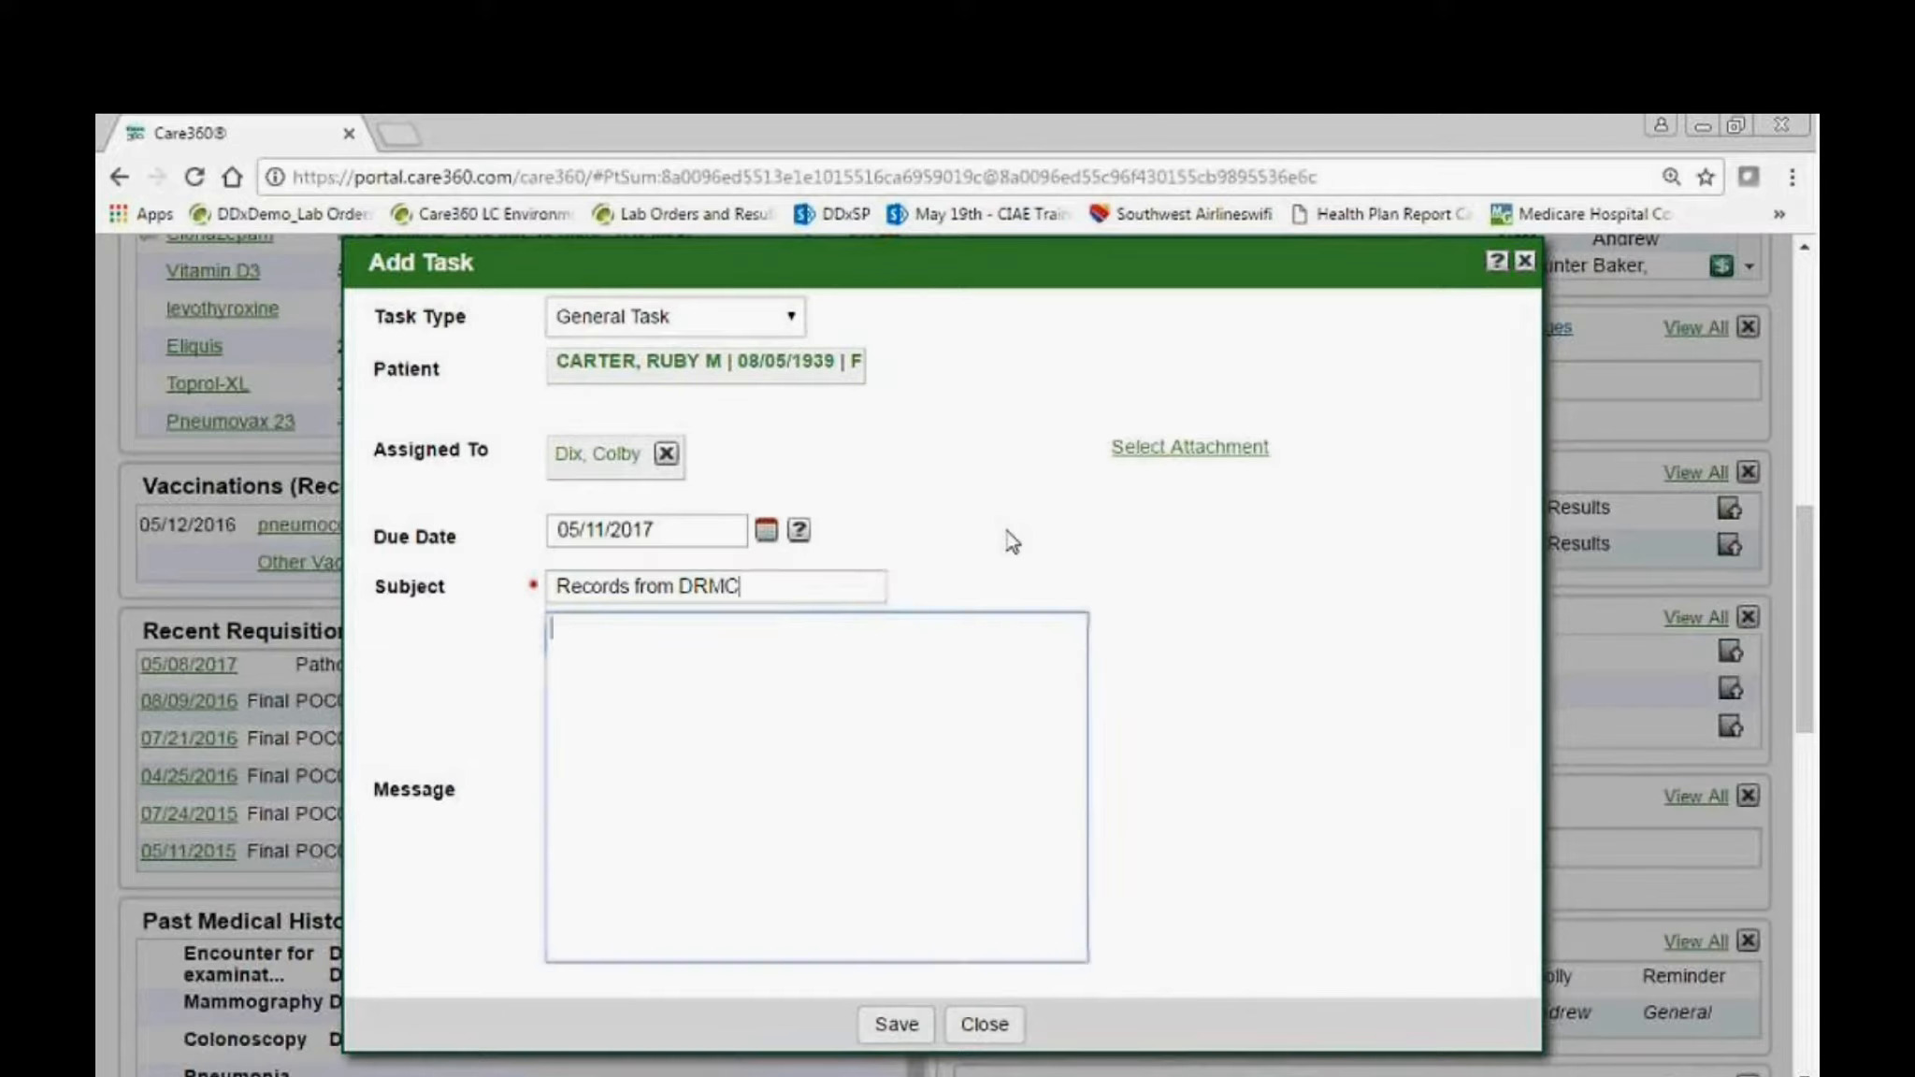
Write the task message "Please call to get records as soon as possible." and save the task.
{"action": "type", "text": "Please"}
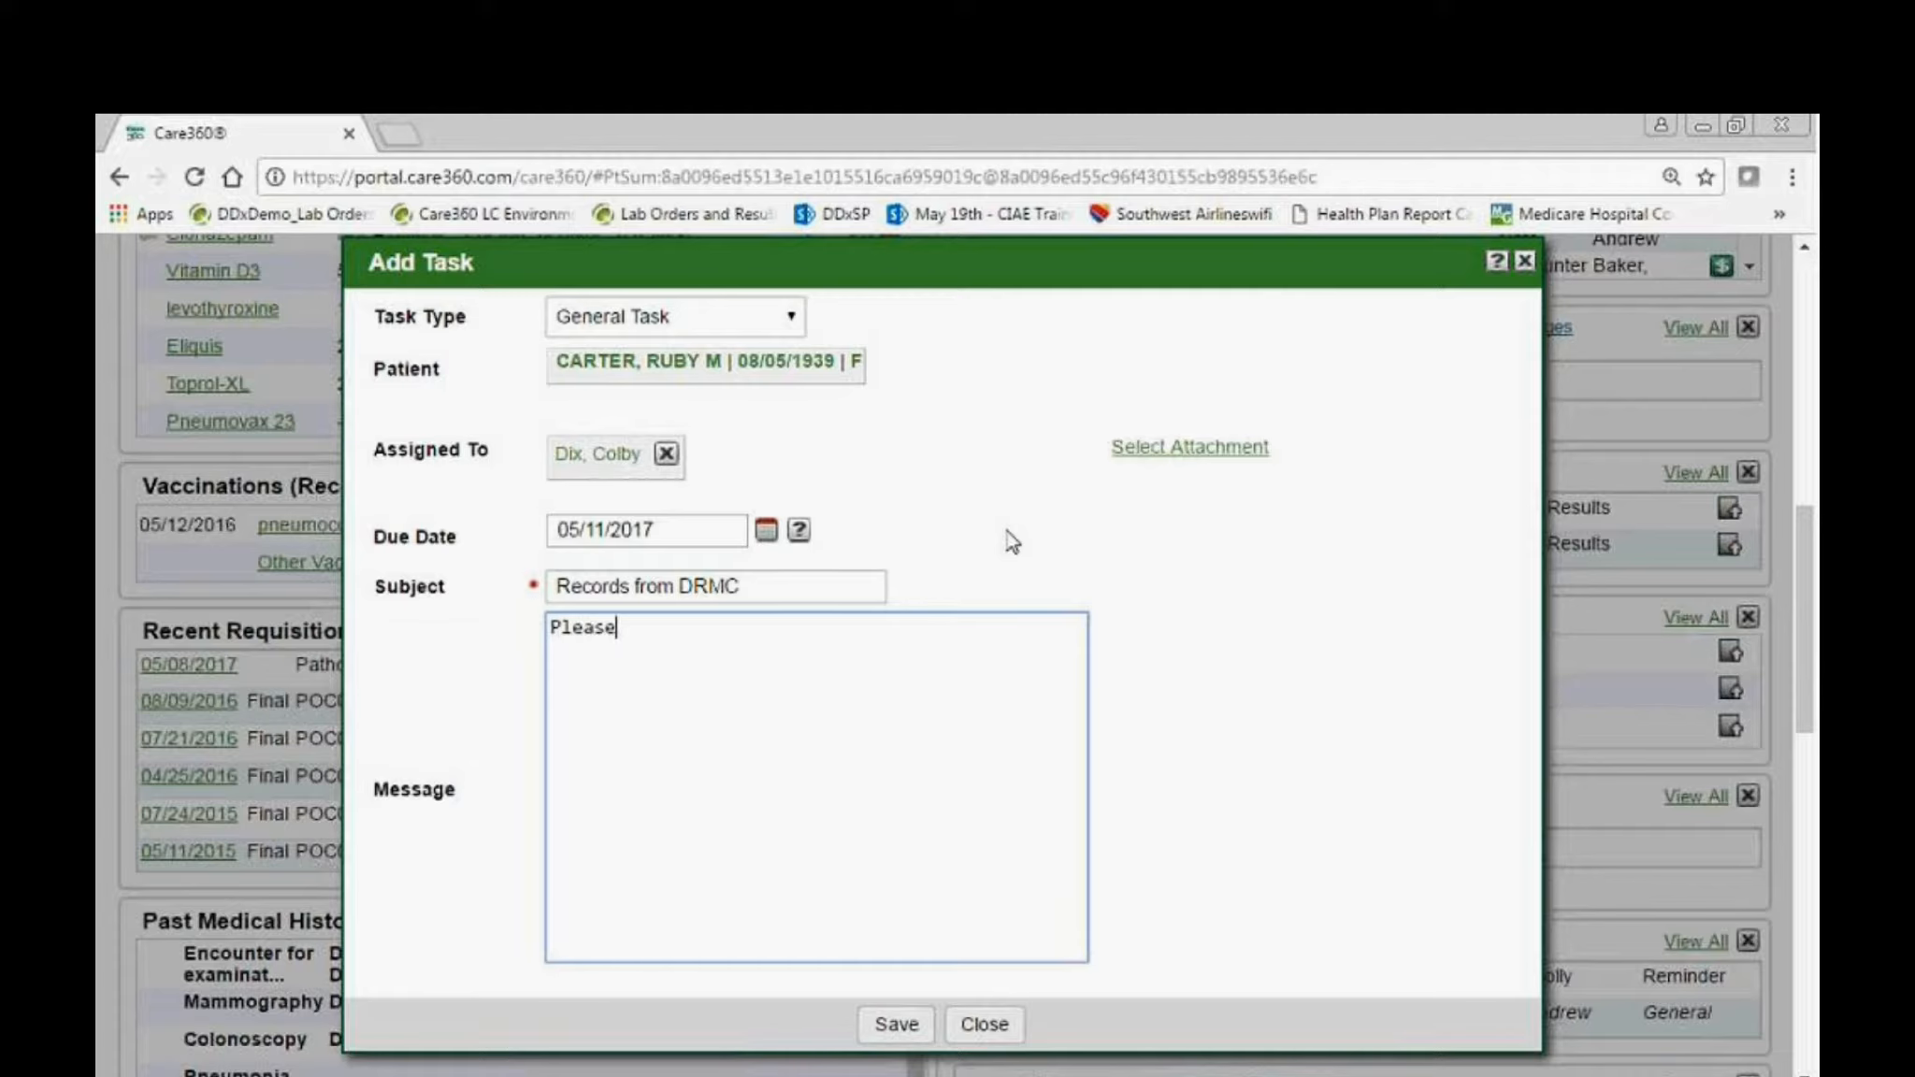
{"action": "type", "text": " call to get records a"}
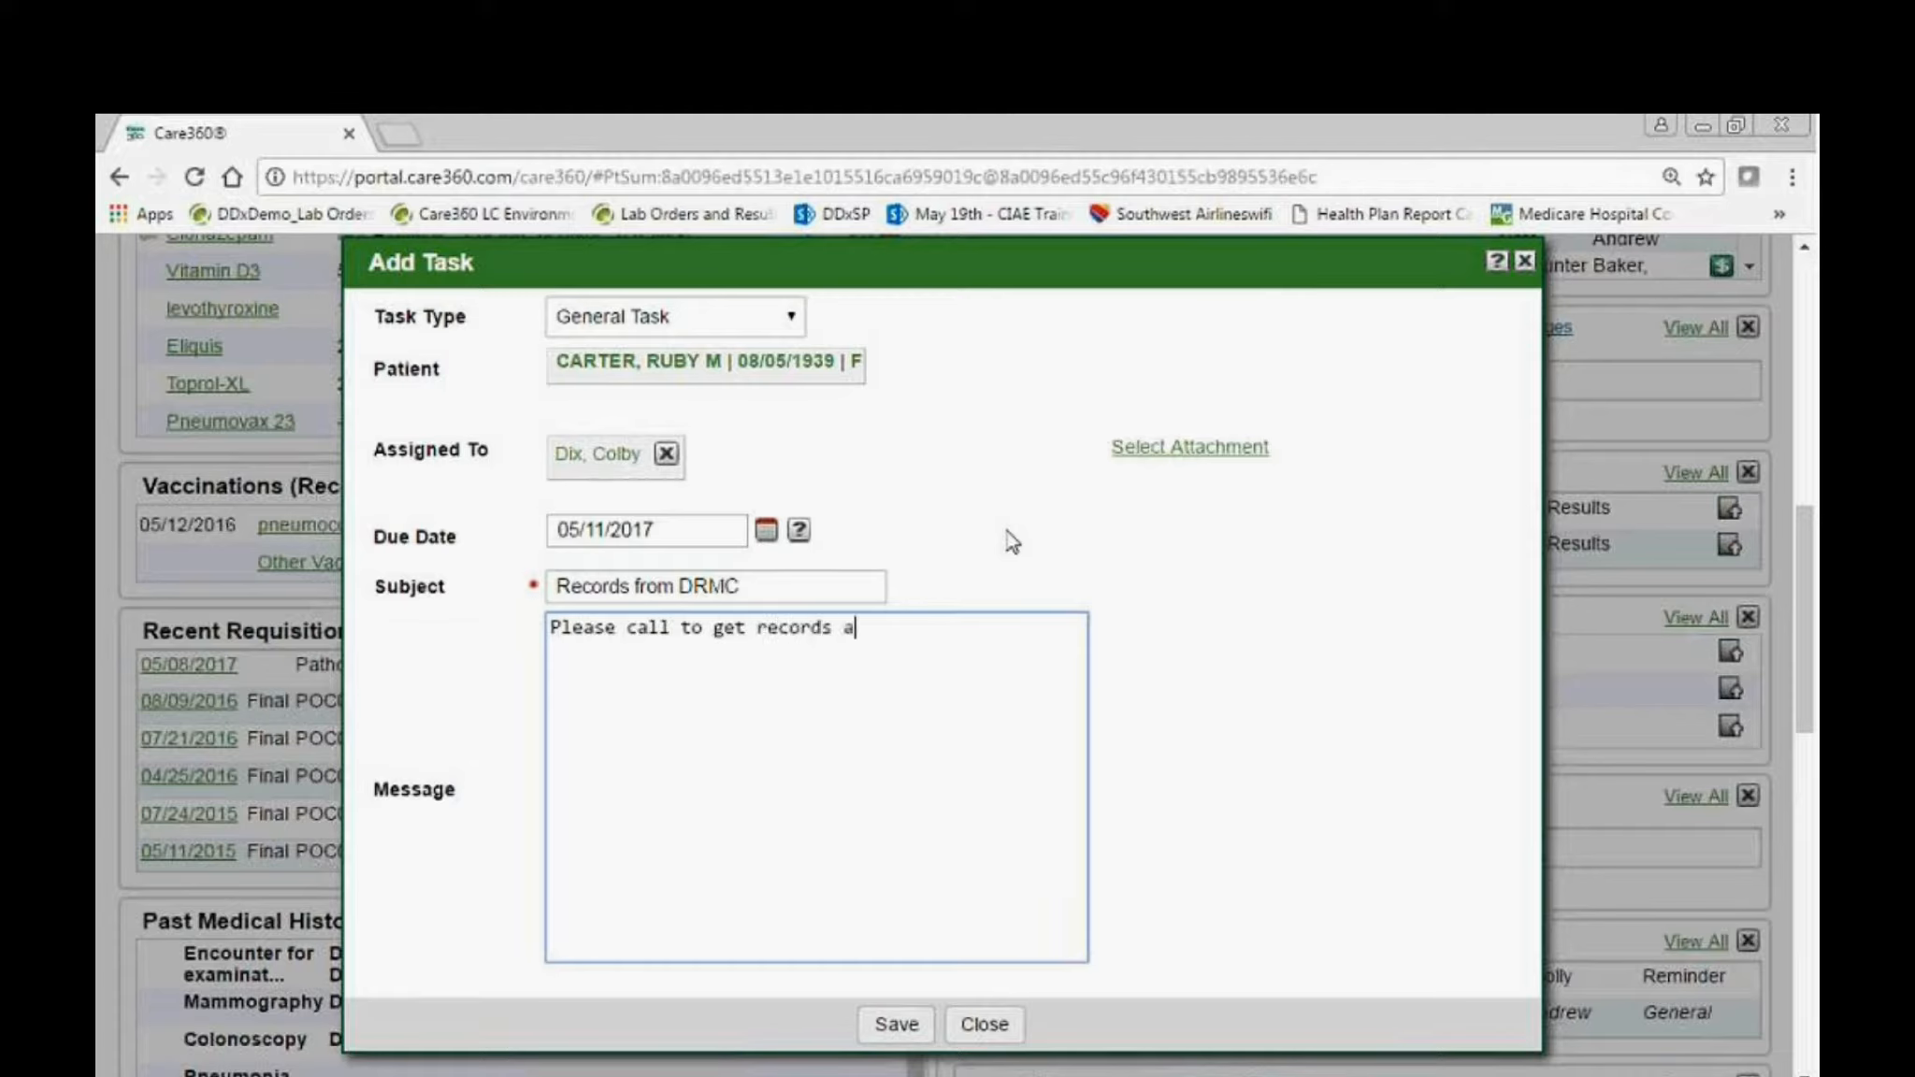
{"action": "type", "text": "s soon as possible."}
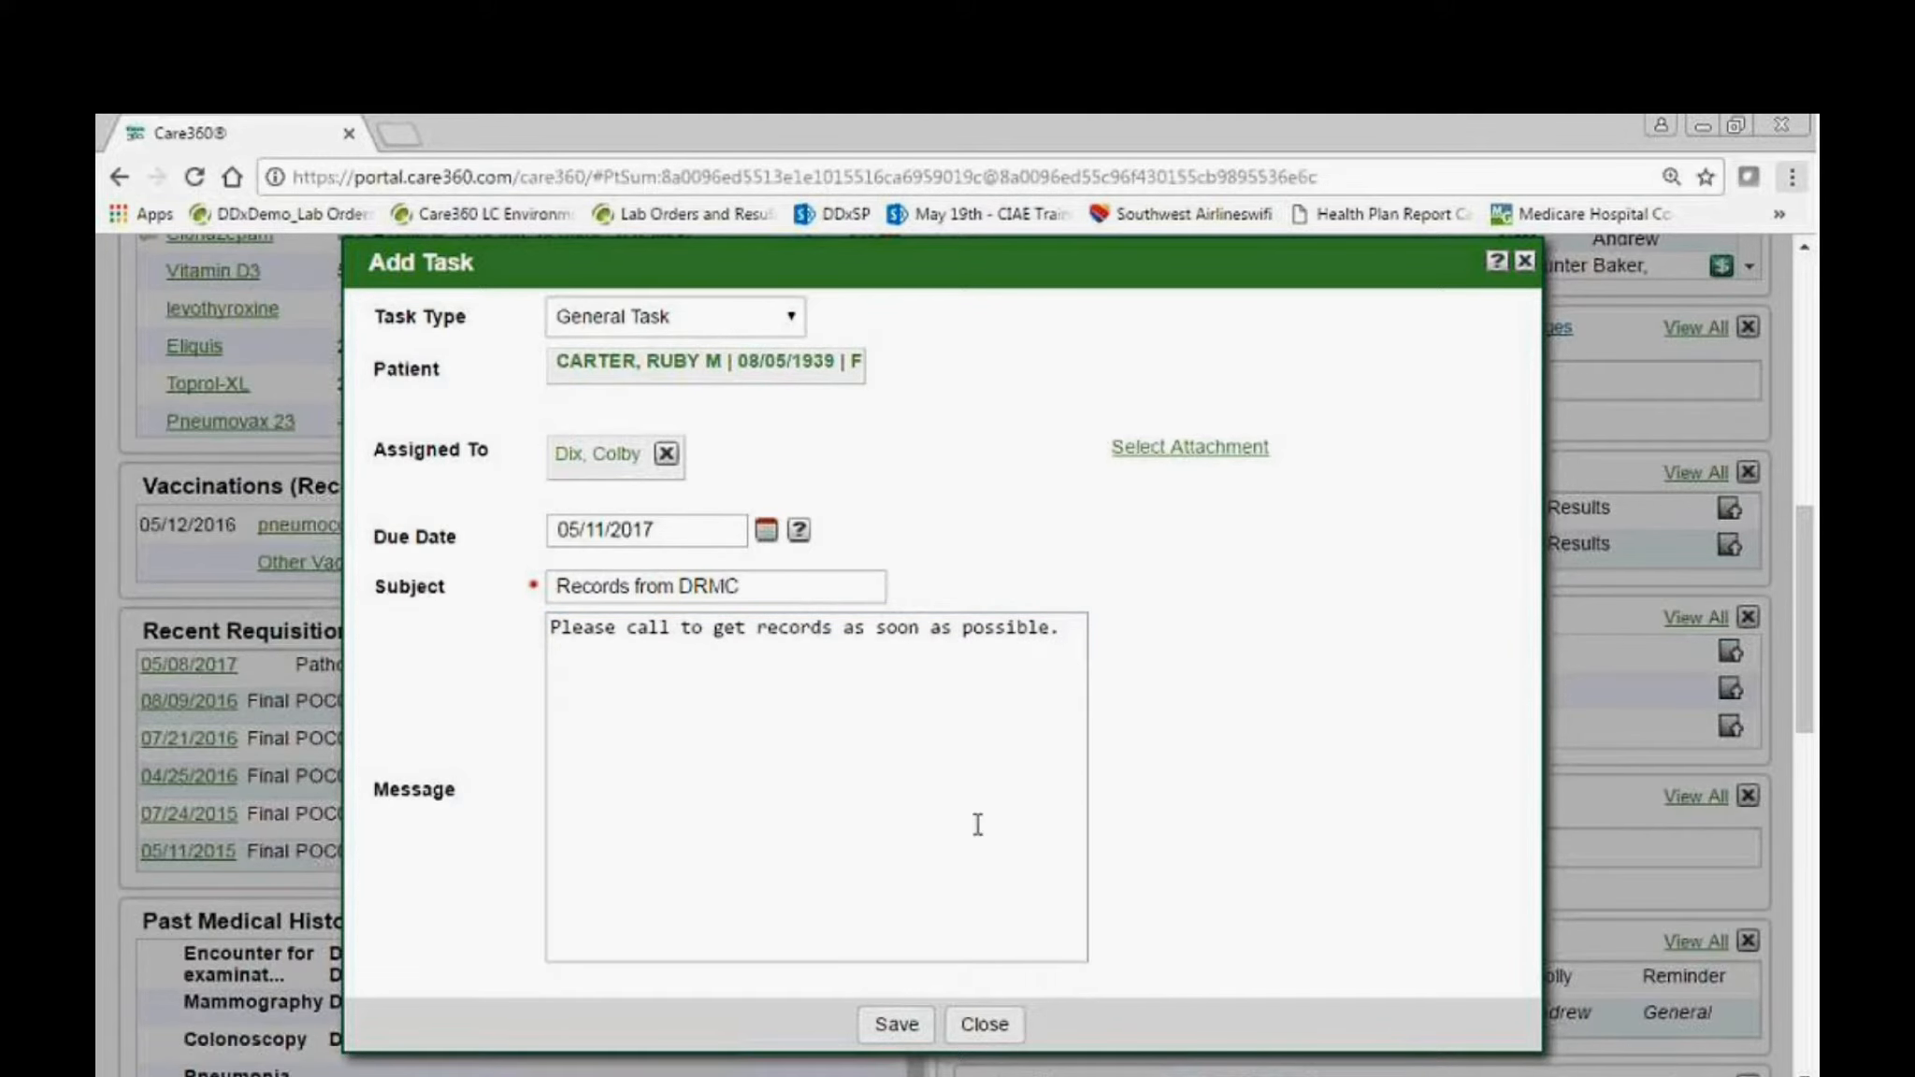
{"action": "left_click", "coordinate": [915, 1024]}
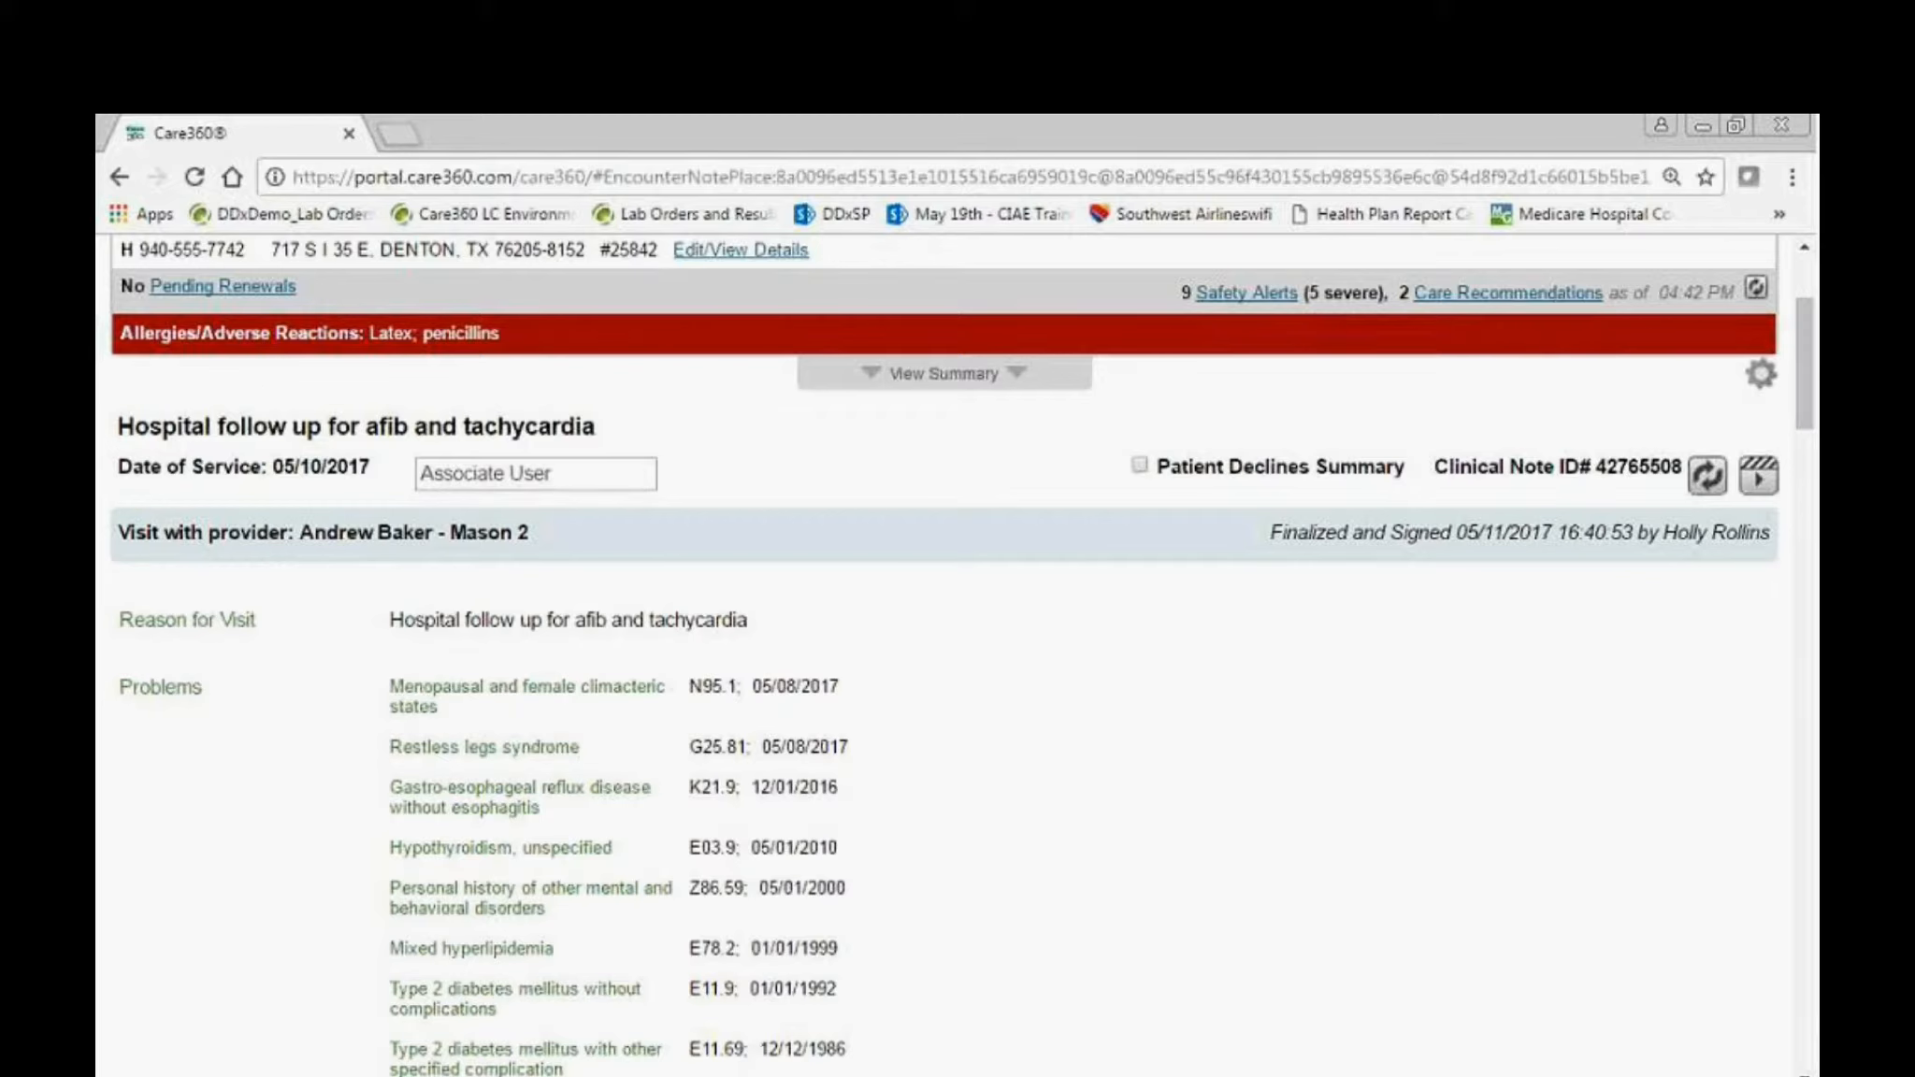
Open the signed hospital follow-up note's billing details, select established-patient code 99214 Extended Visit - 25 Min, and save the billing.
{"action": "scroll", "coordinate": [1707, 737], "scroll_direction": "down", "scroll_amount": 5}
{"action": "scroll", "coordinate": [1707, 737], "scroll_direction": "down", "scroll_amount": 20}
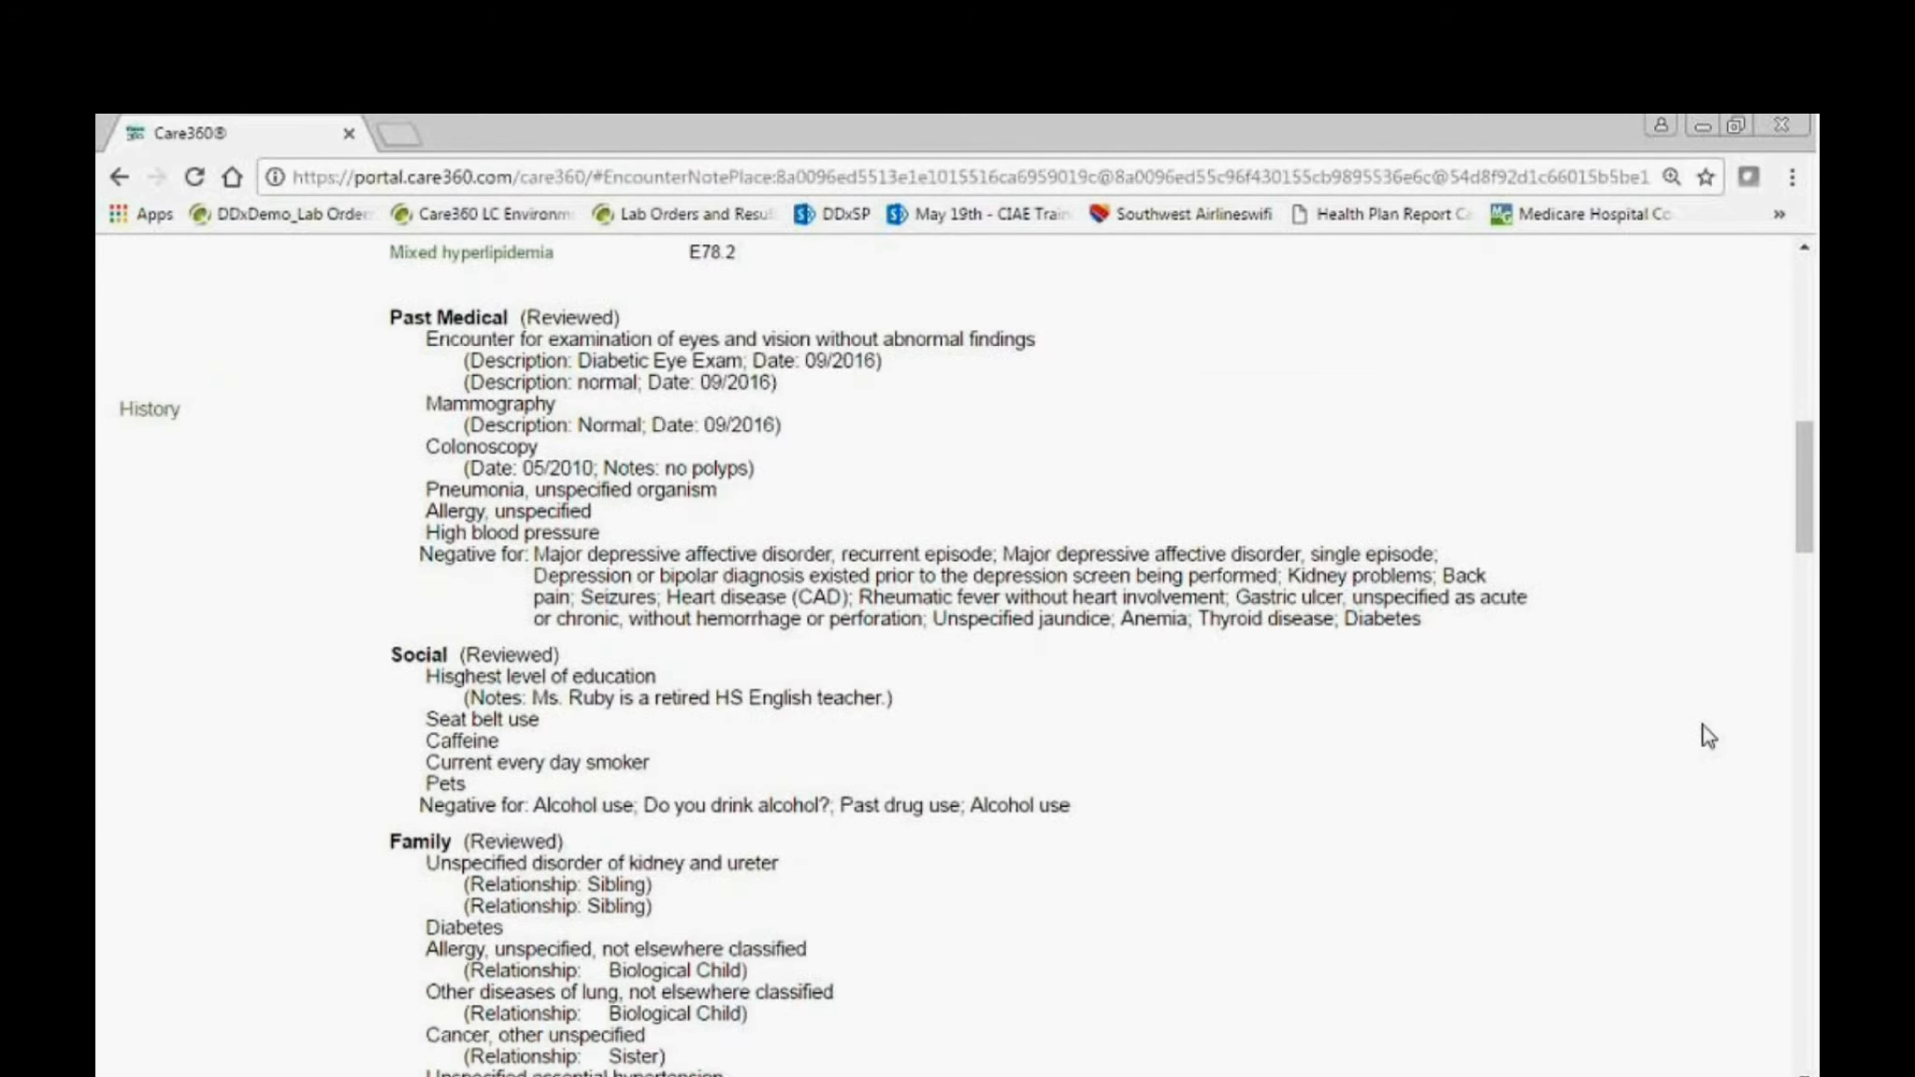
{"action": "left_click", "coordinate": [1737, 832]}
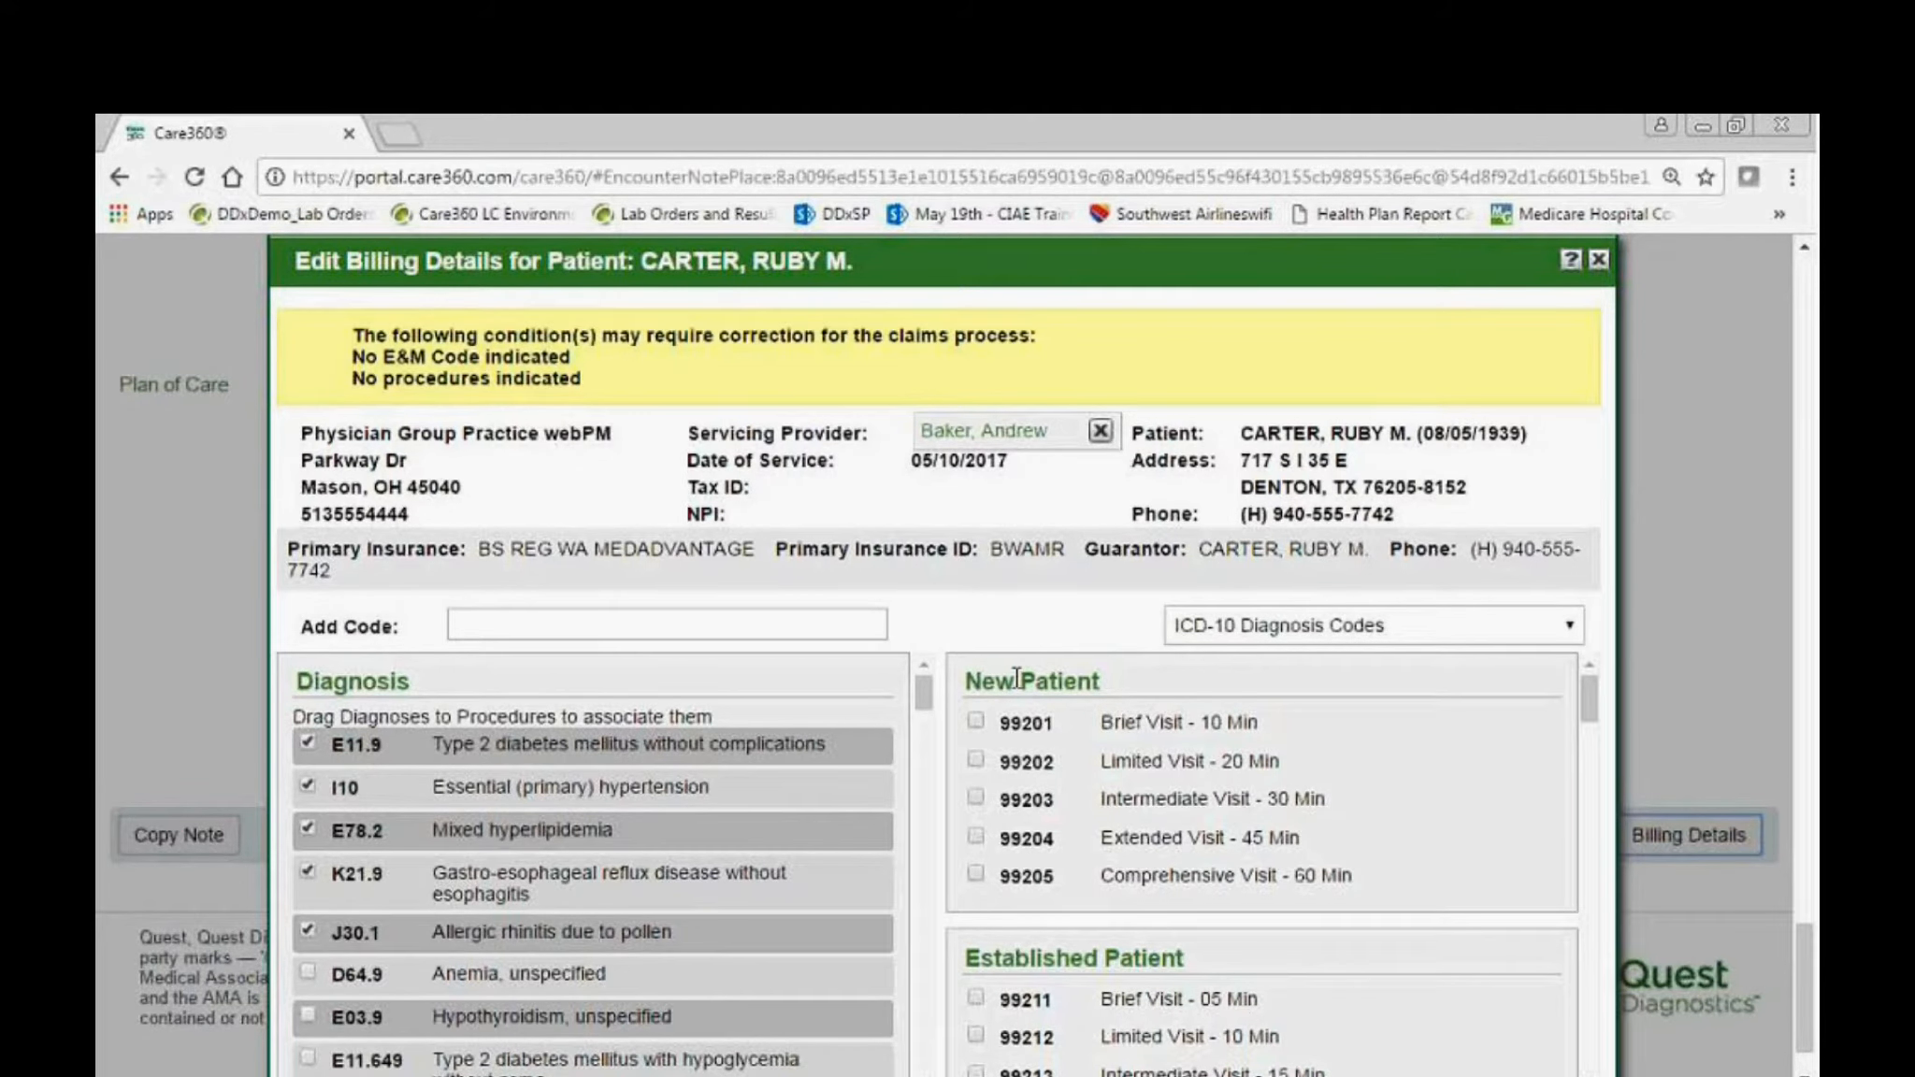
{"action": "scroll", "coordinate": [1029, 763], "scroll_direction": "down", "scroll_amount": 3}
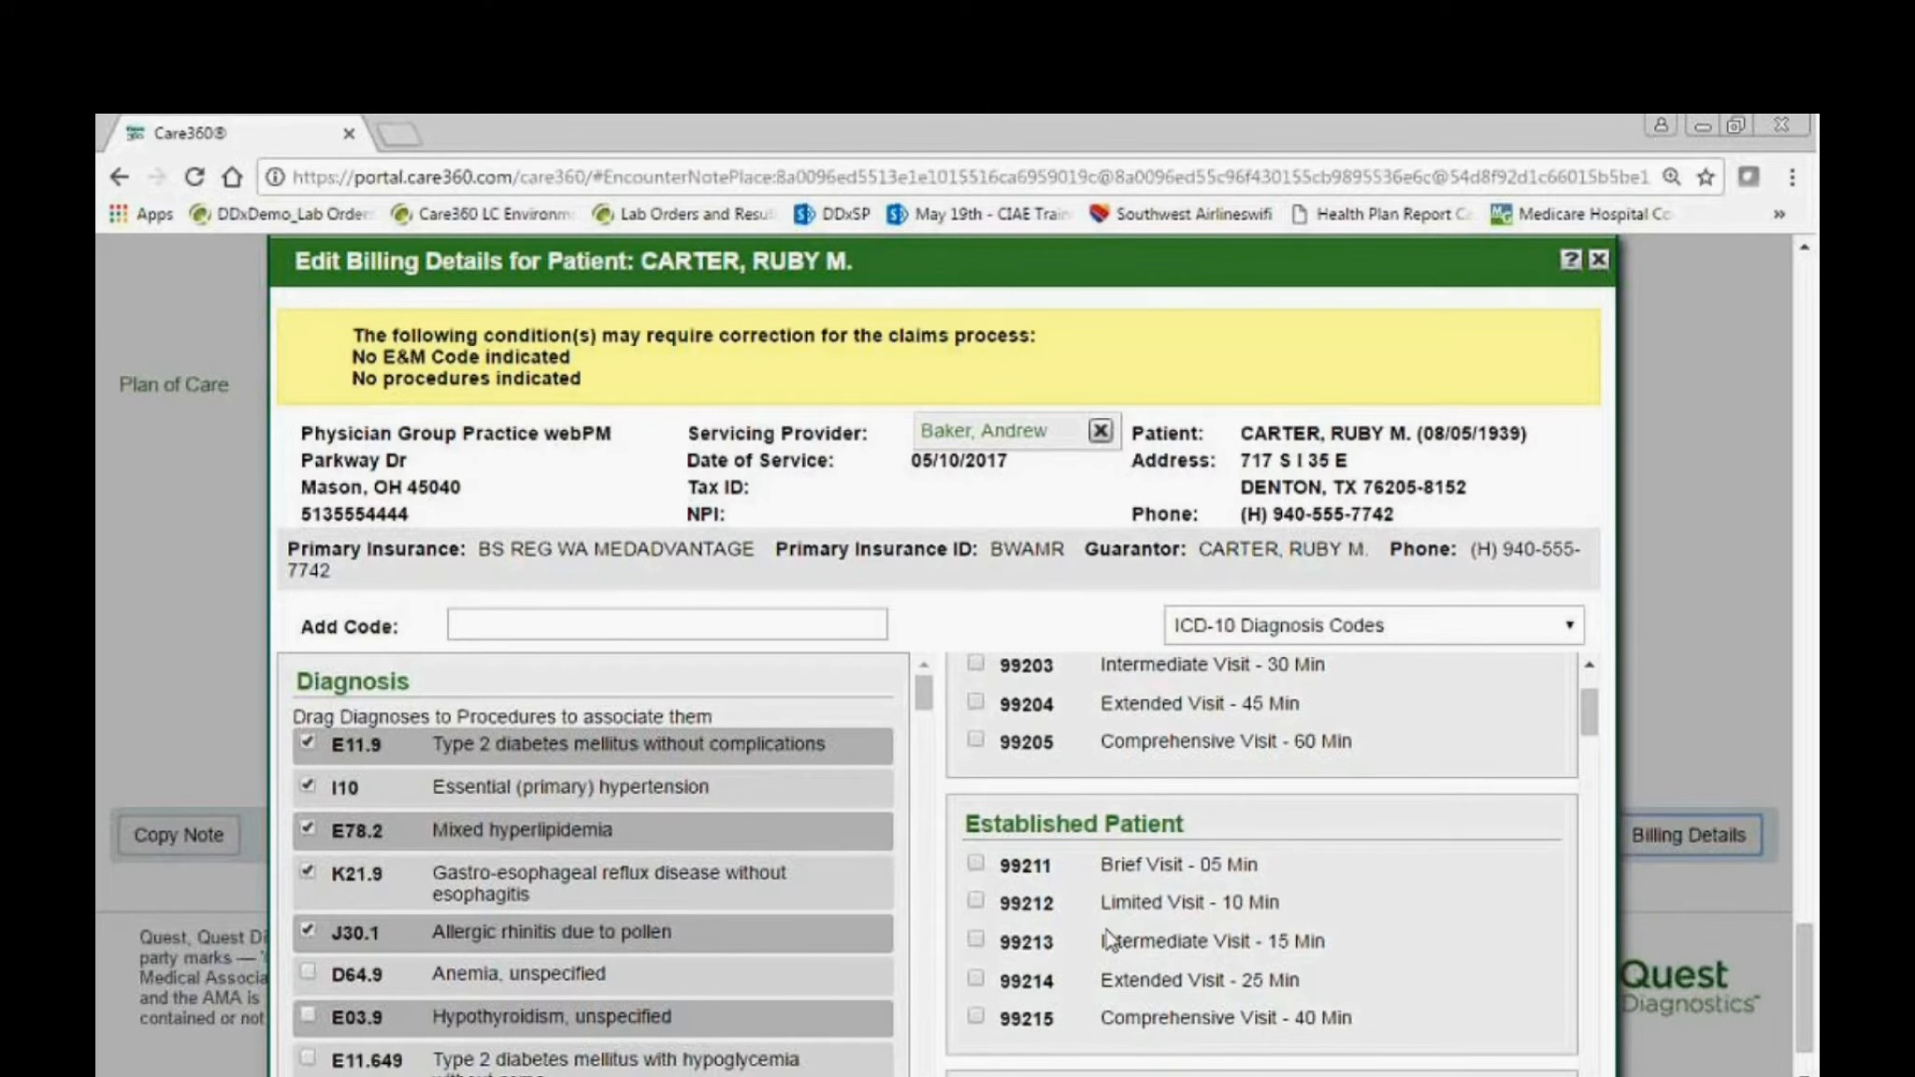
{"action": "left_click", "coordinate": [975, 981]}
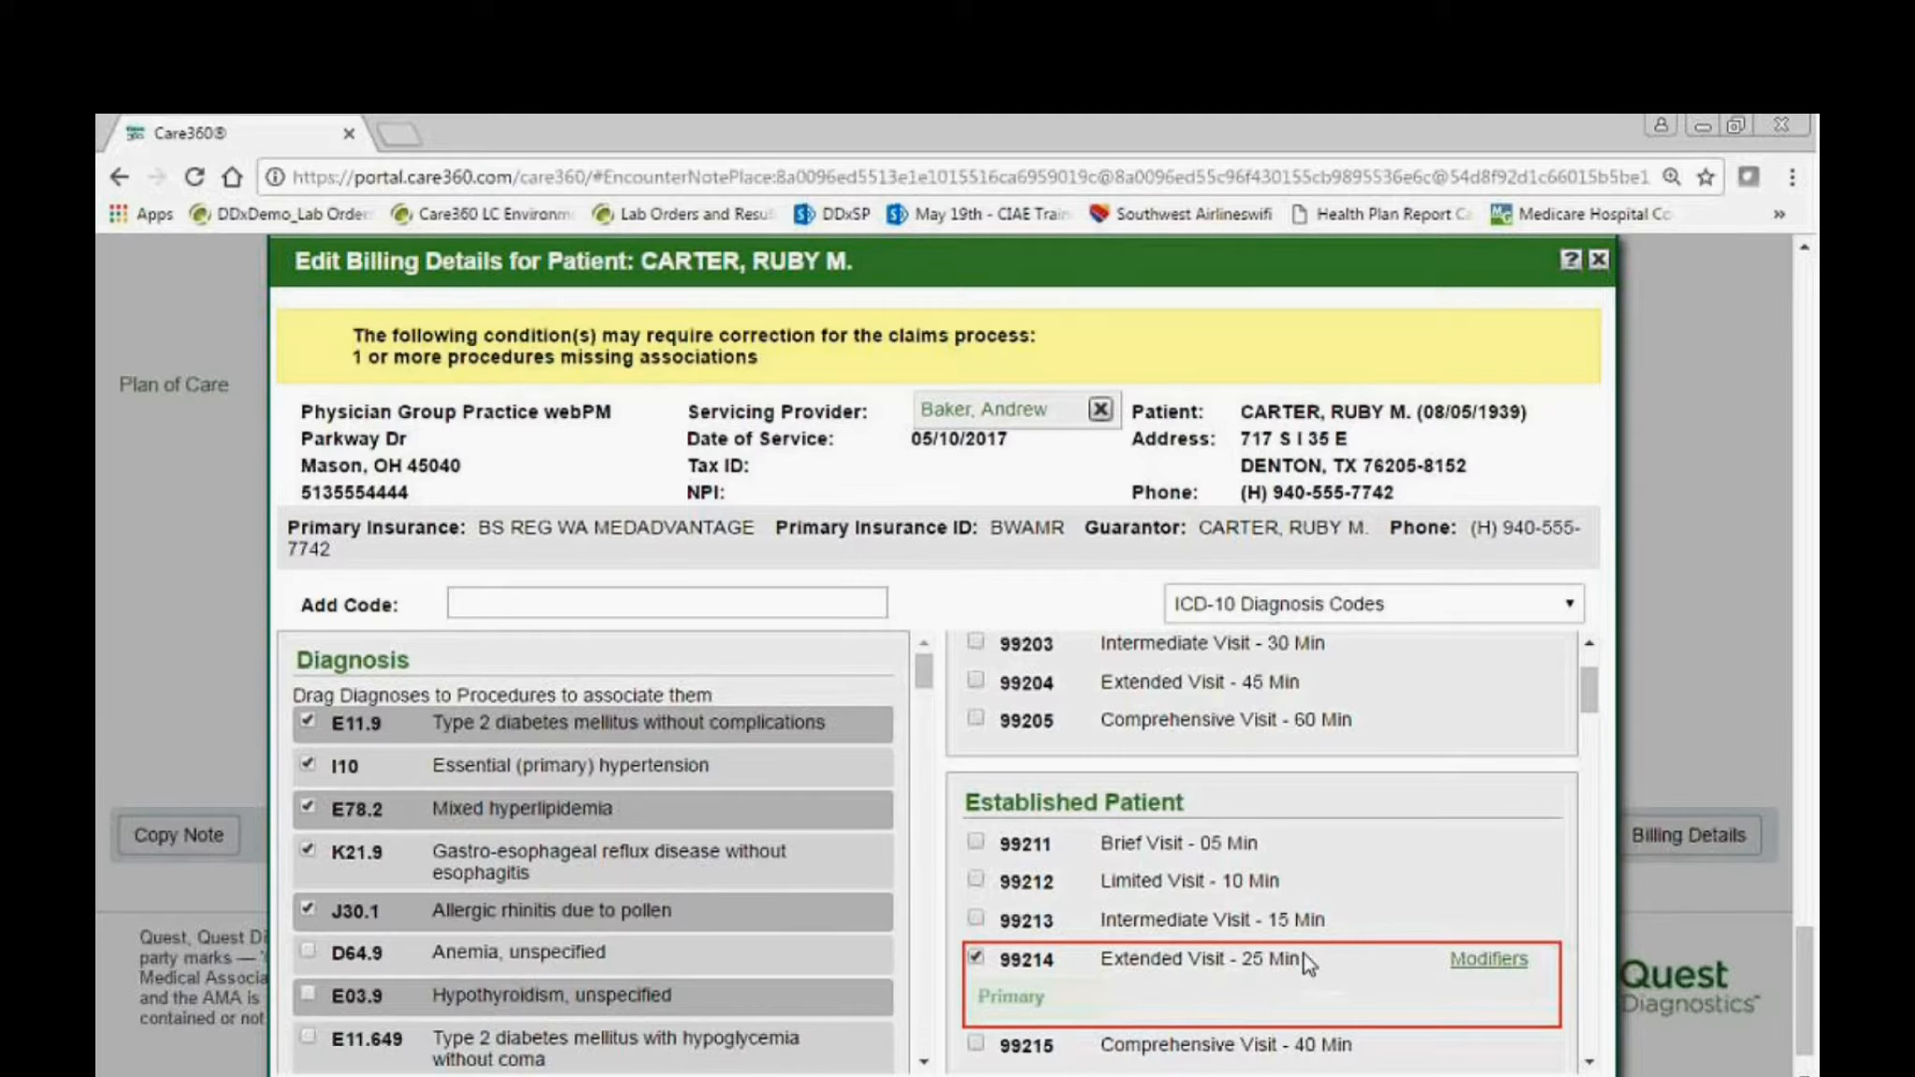
{"action": "scroll", "coordinate": [1403, 944], "scroll_direction": "down", "scroll_amount": 3}
{"action": "scroll", "coordinate": [1411, 942], "scroll_direction": "down", "scroll_amount": 10}
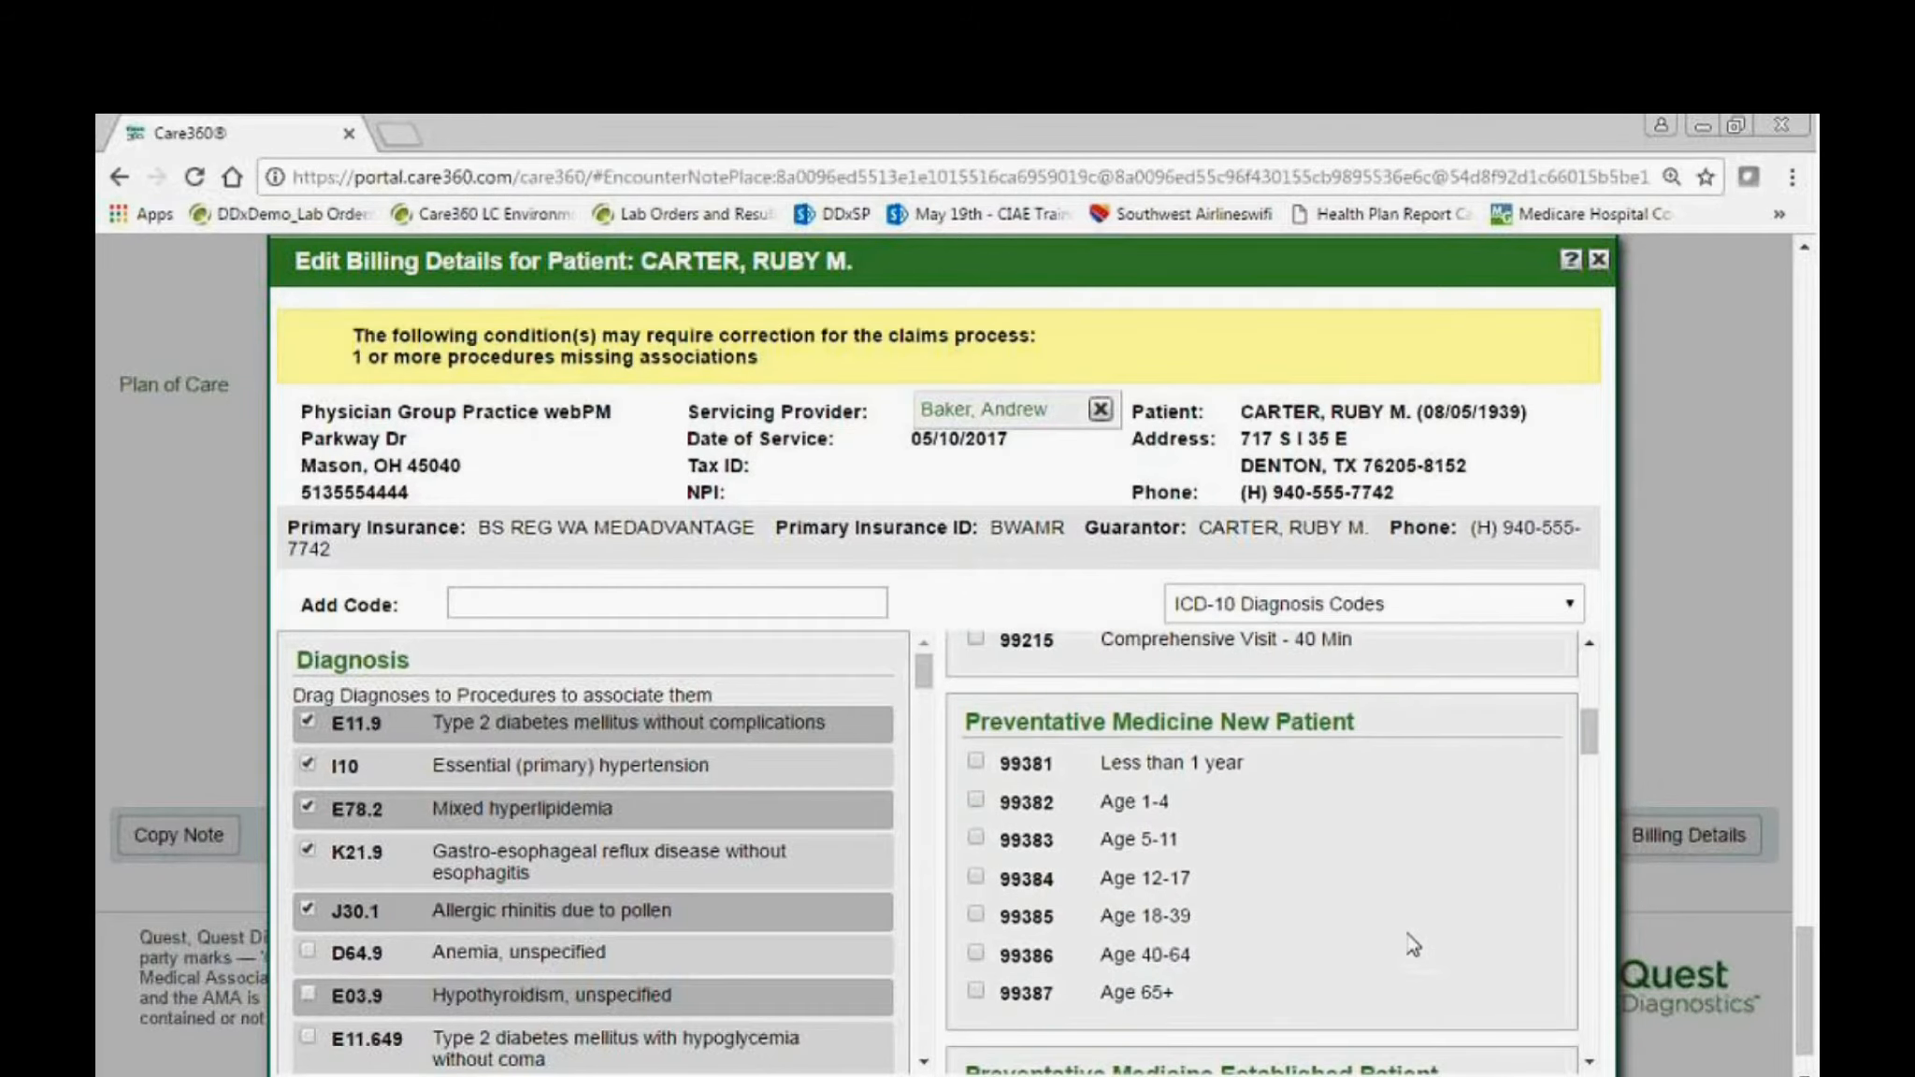
{"action": "scroll", "coordinate": [1519, 1010], "scroll_direction": "down", "scroll_amount": 10}
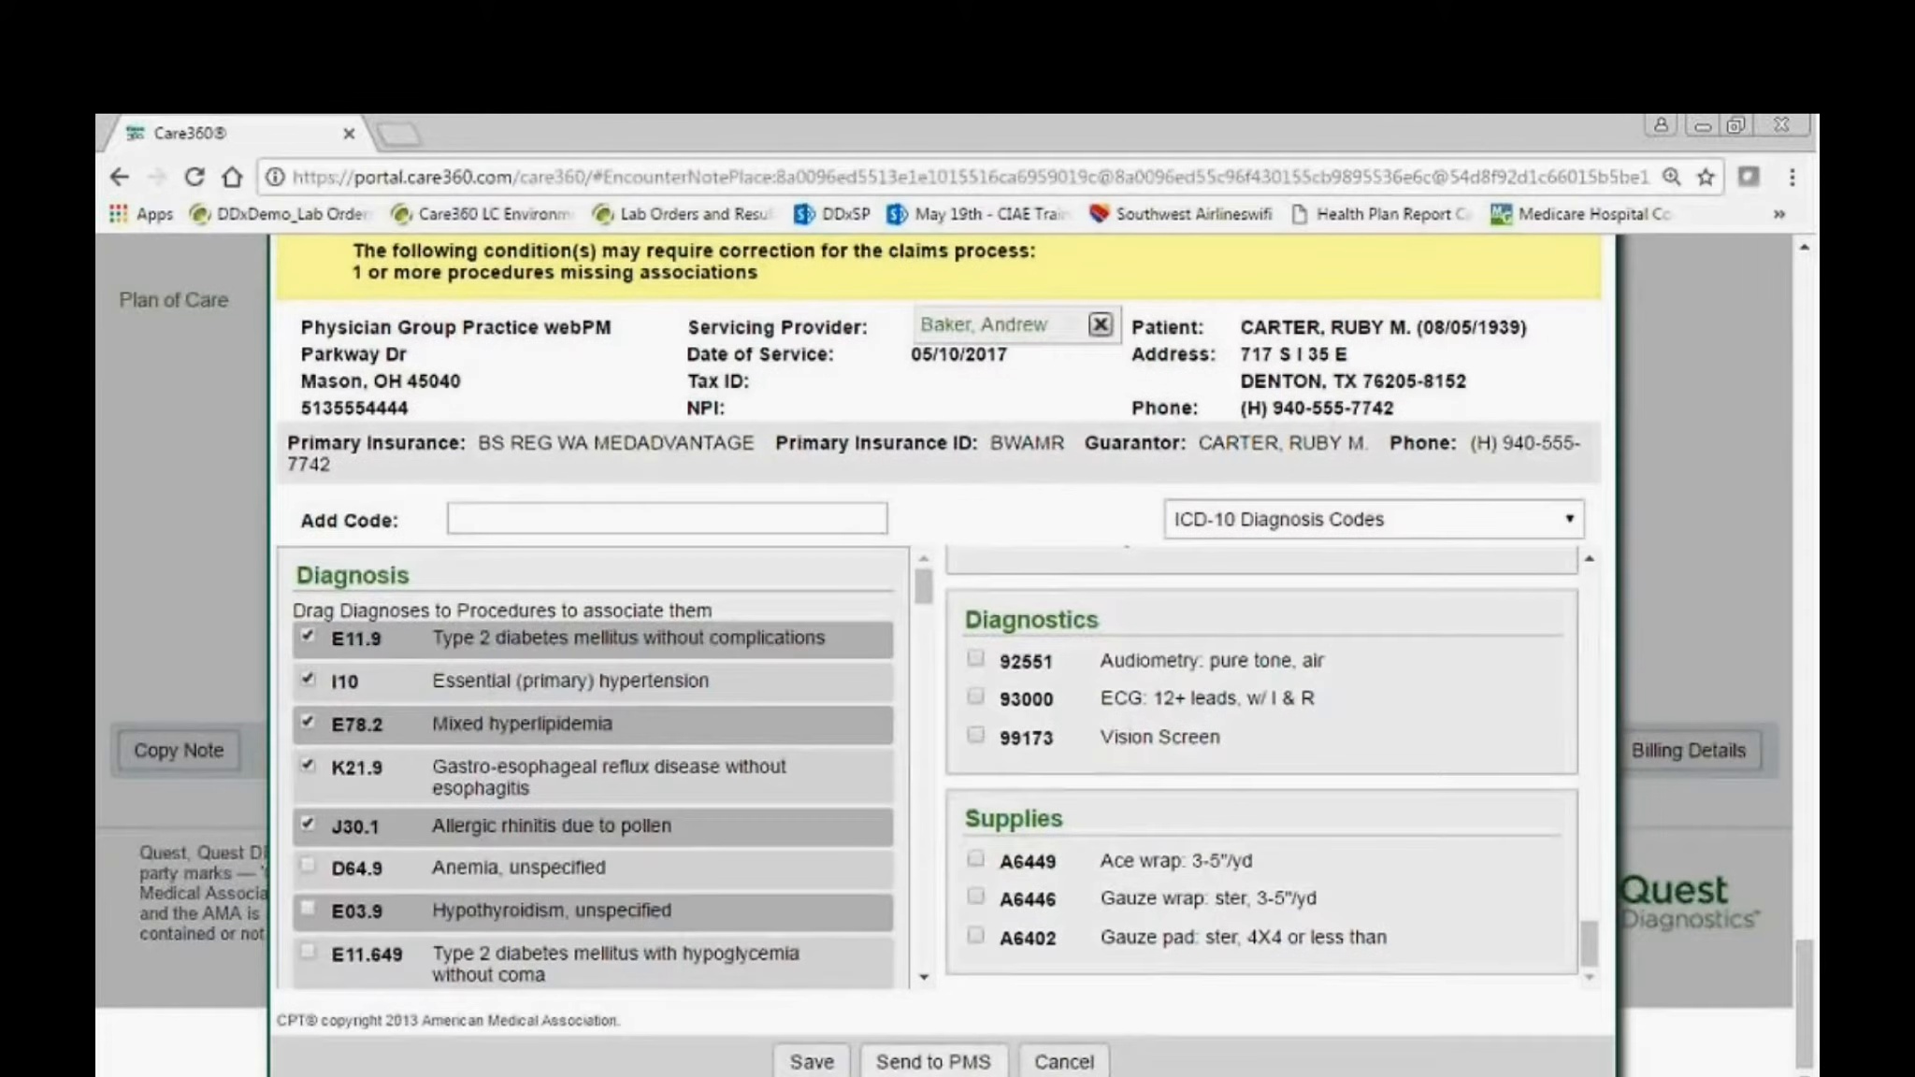
{"action": "left_click", "coordinate": [811, 1062]}
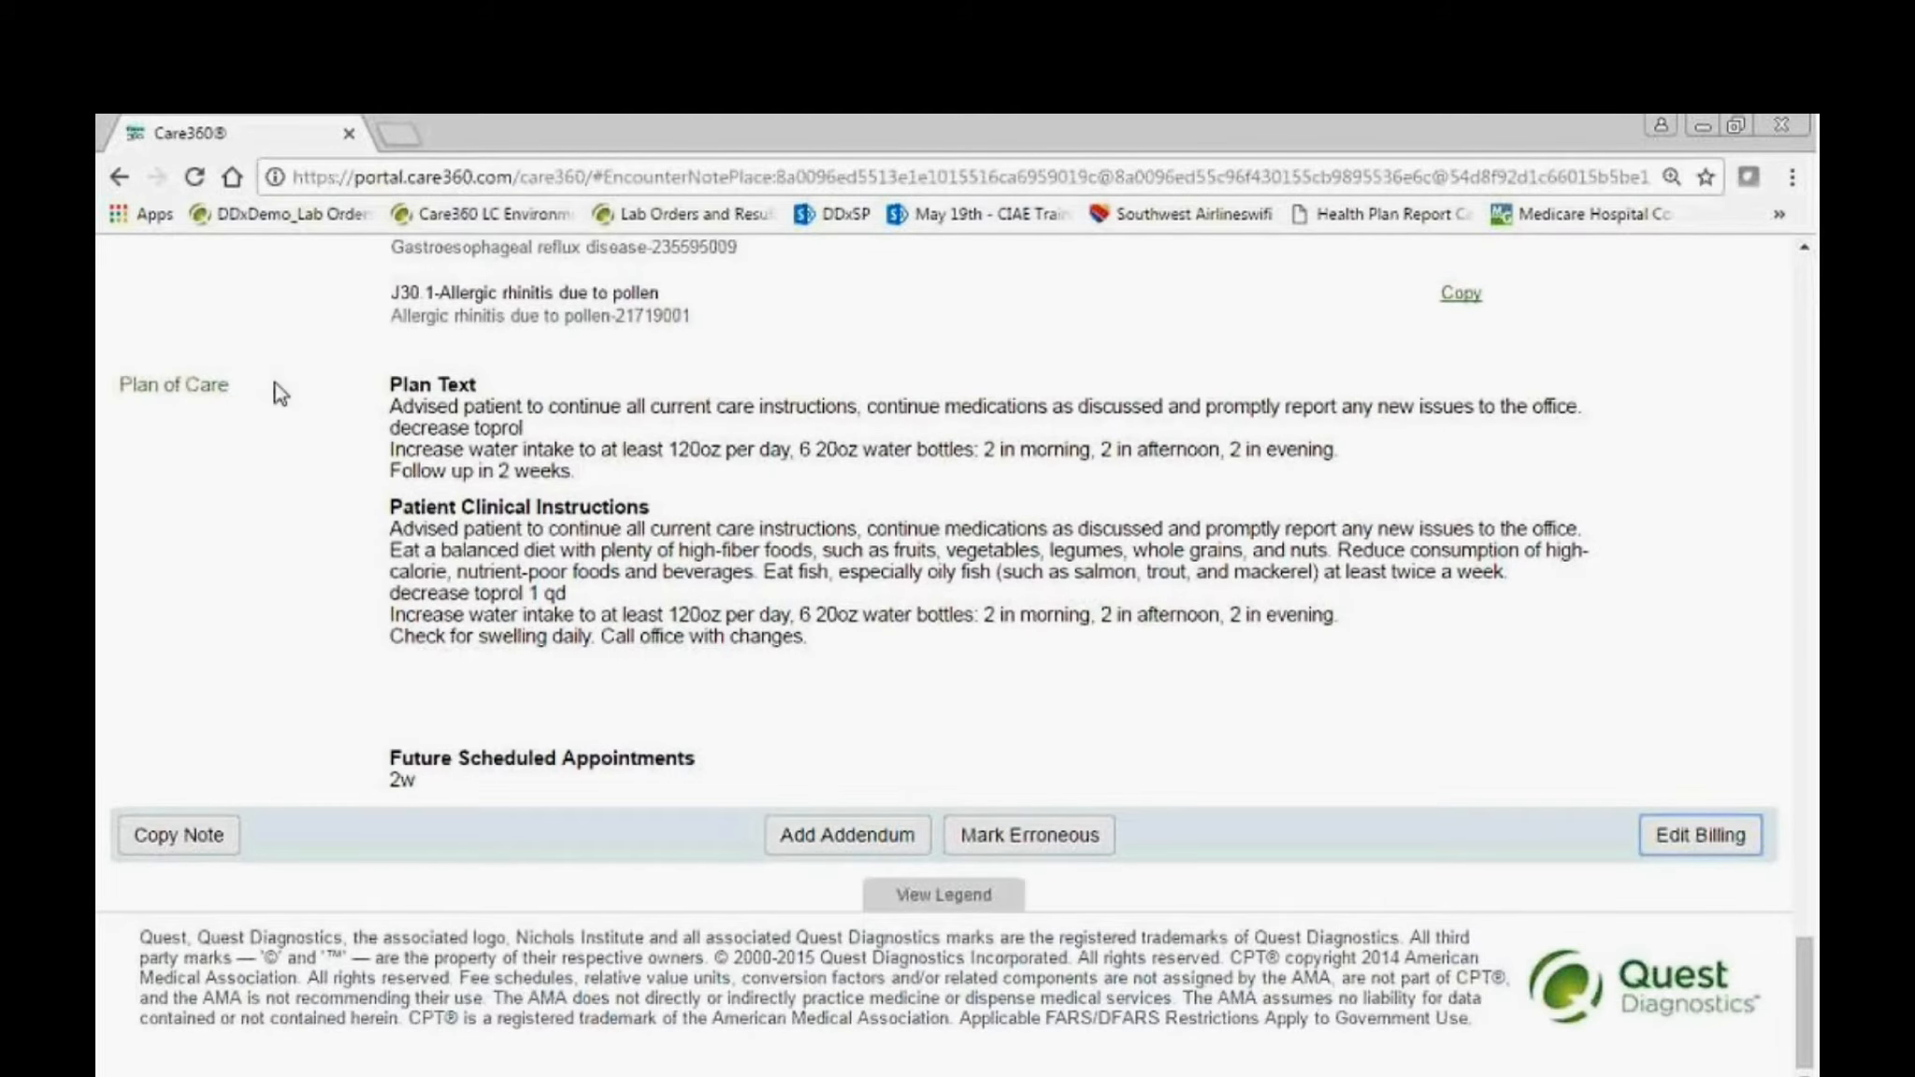
Reopen the note's saved billing and send it to the PMS with the first 05/11/2017 01:45 PM - NEW PATIENT appointment.
{"action": "key", "text": "Return"}
{"action": "scroll", "coordinate": [1137, 781], "scroll_direction": "down", "scroll_amount": 3}
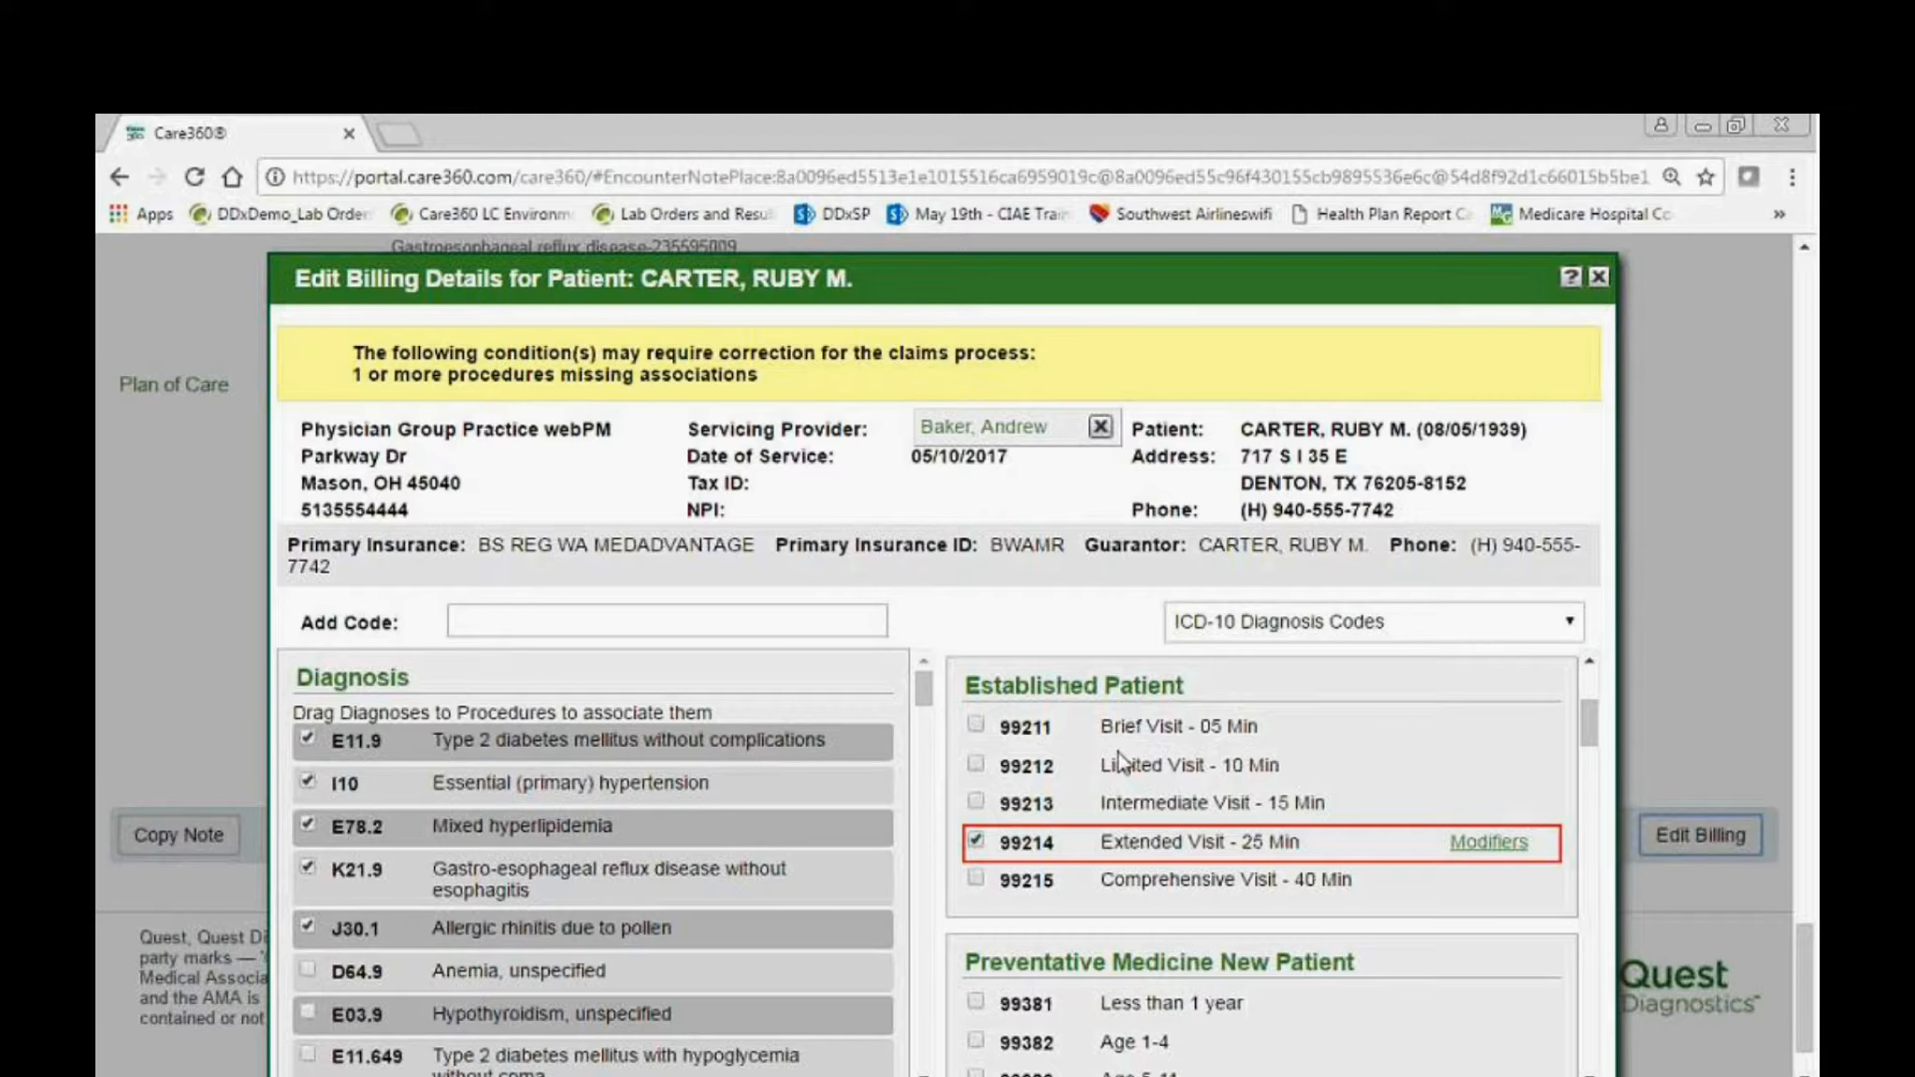
{"action": "scroll", "coordinate": [1123, 869], "scroll_direction": "down", "scroll_amount": 2}
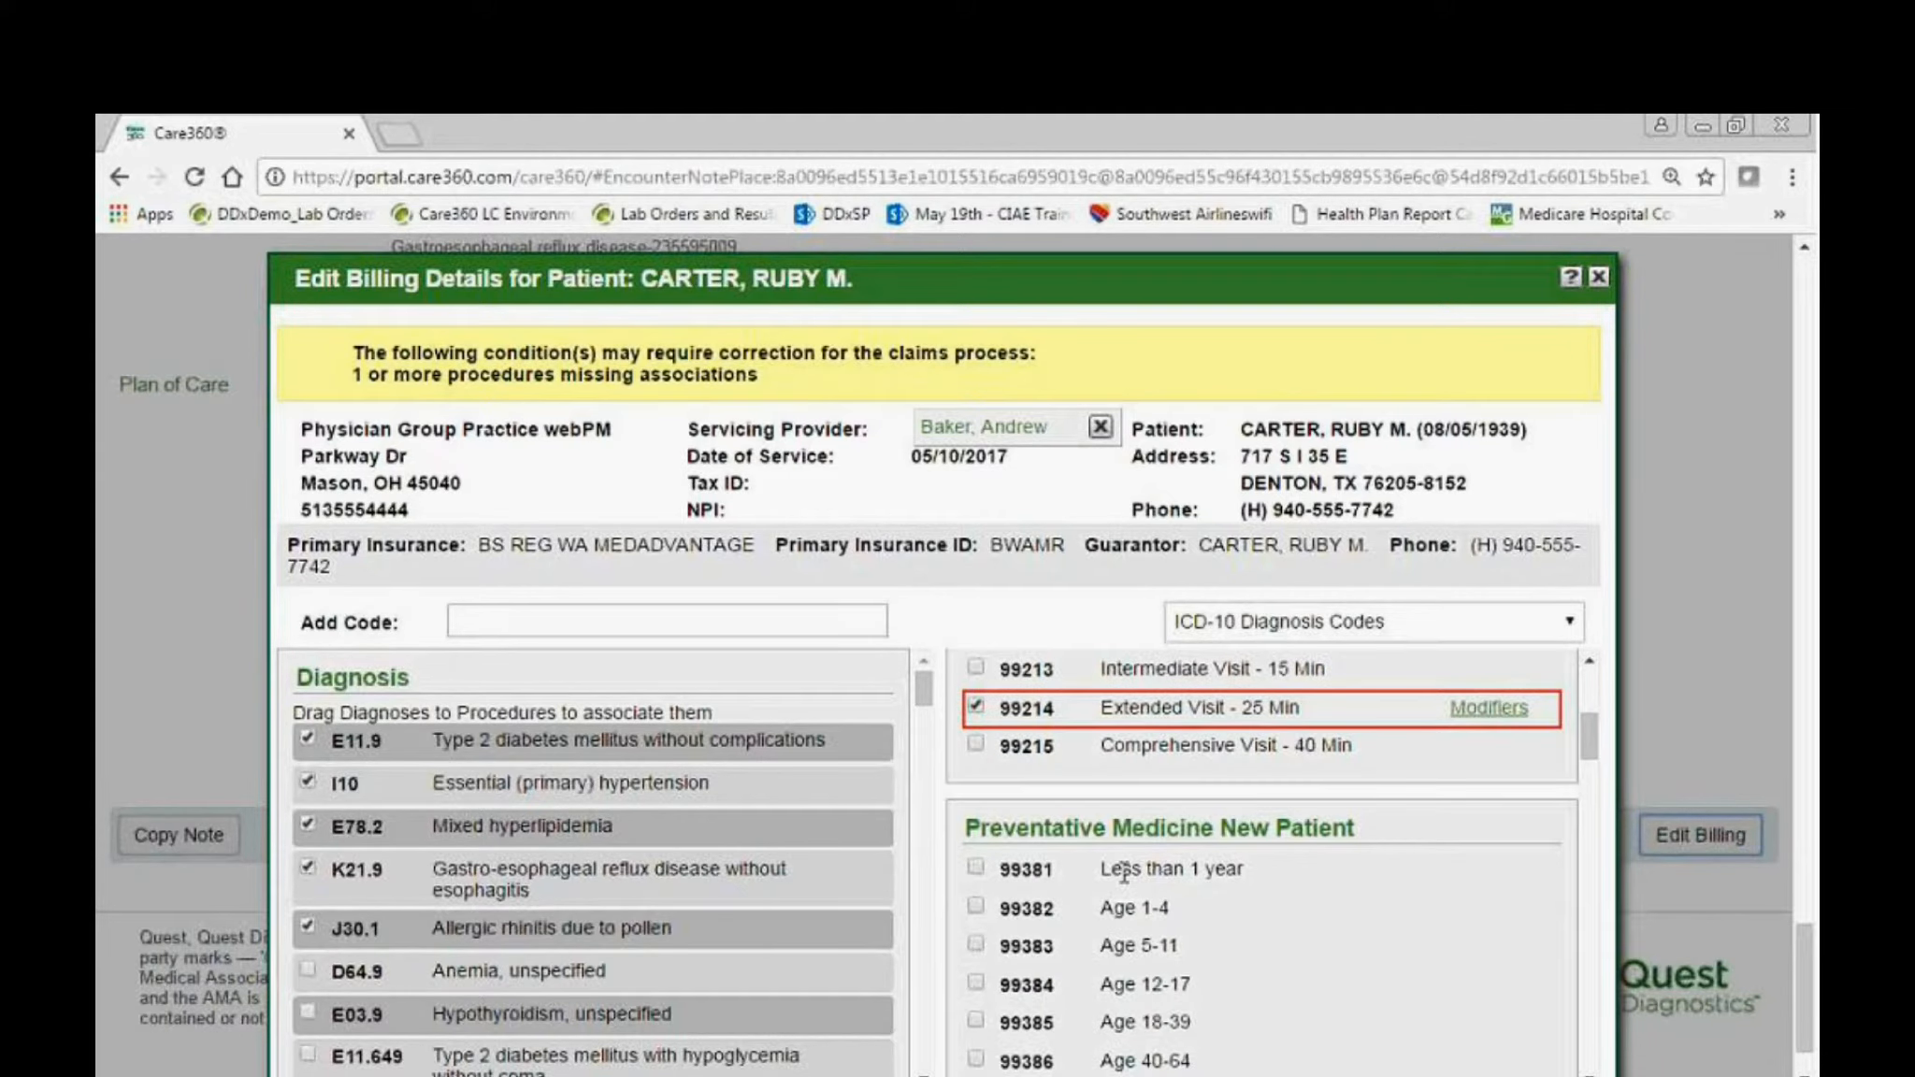
{"action": "scroll", "coordinate": [1123, 874], "scroll_direction": "down", "scroll_amount": 20}
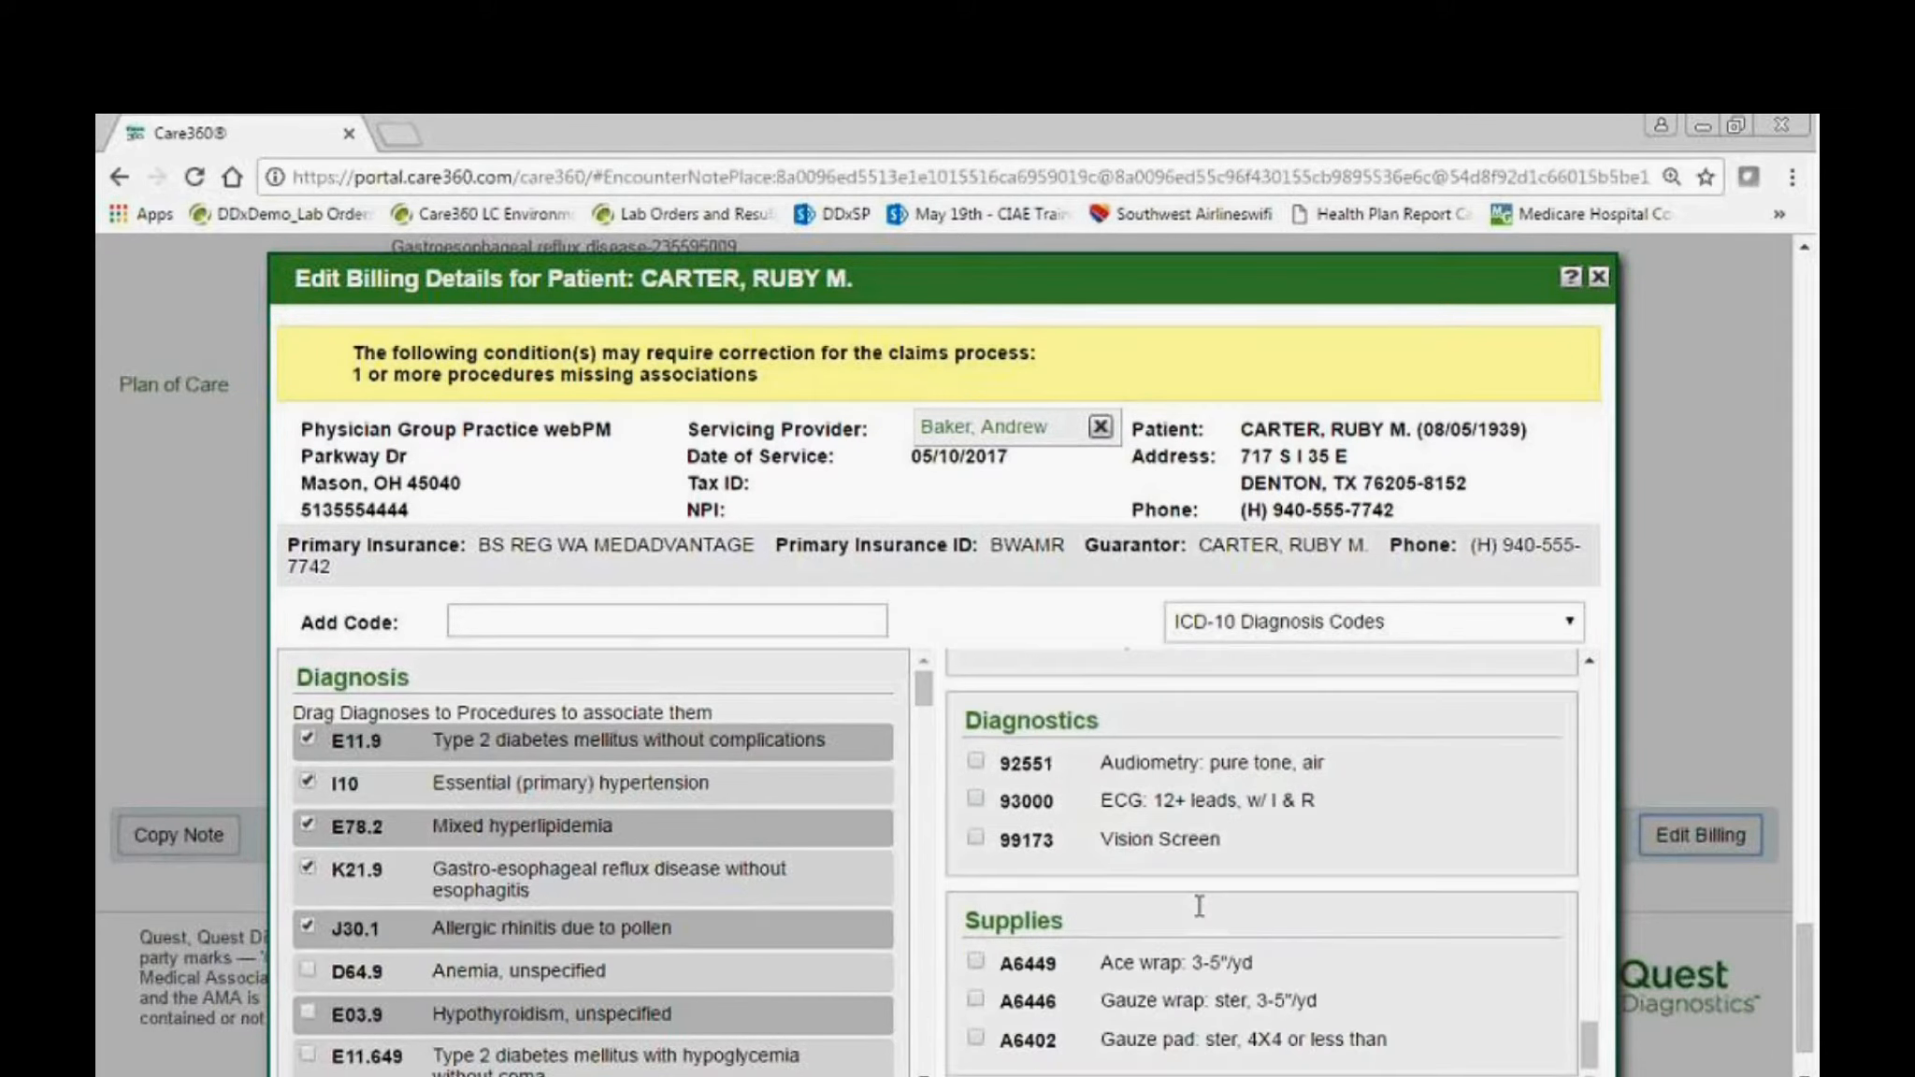
{"action": "scroll", "coordinate": [1199, 904], "scroll_direction": "down", "scroll_amount": 2}
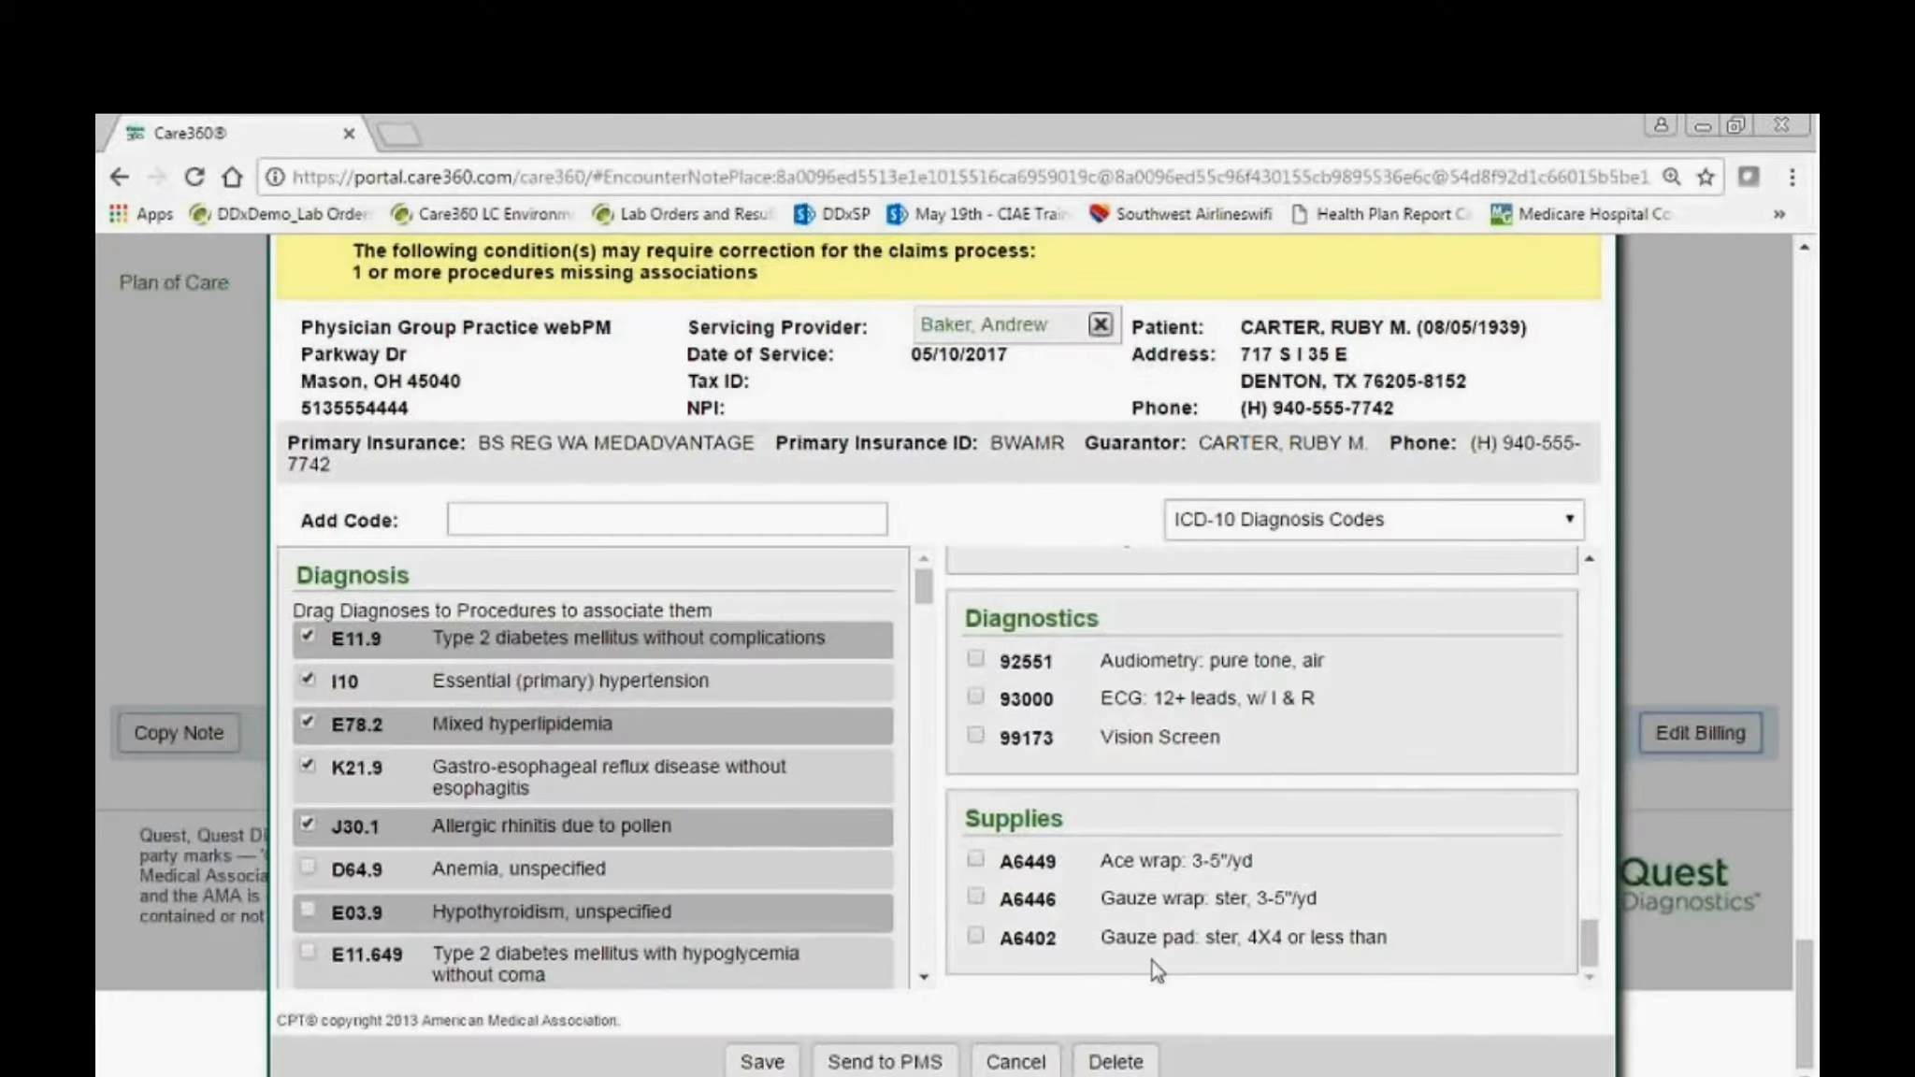
{"action": "left_click", "coordinate": [917, 1063]}
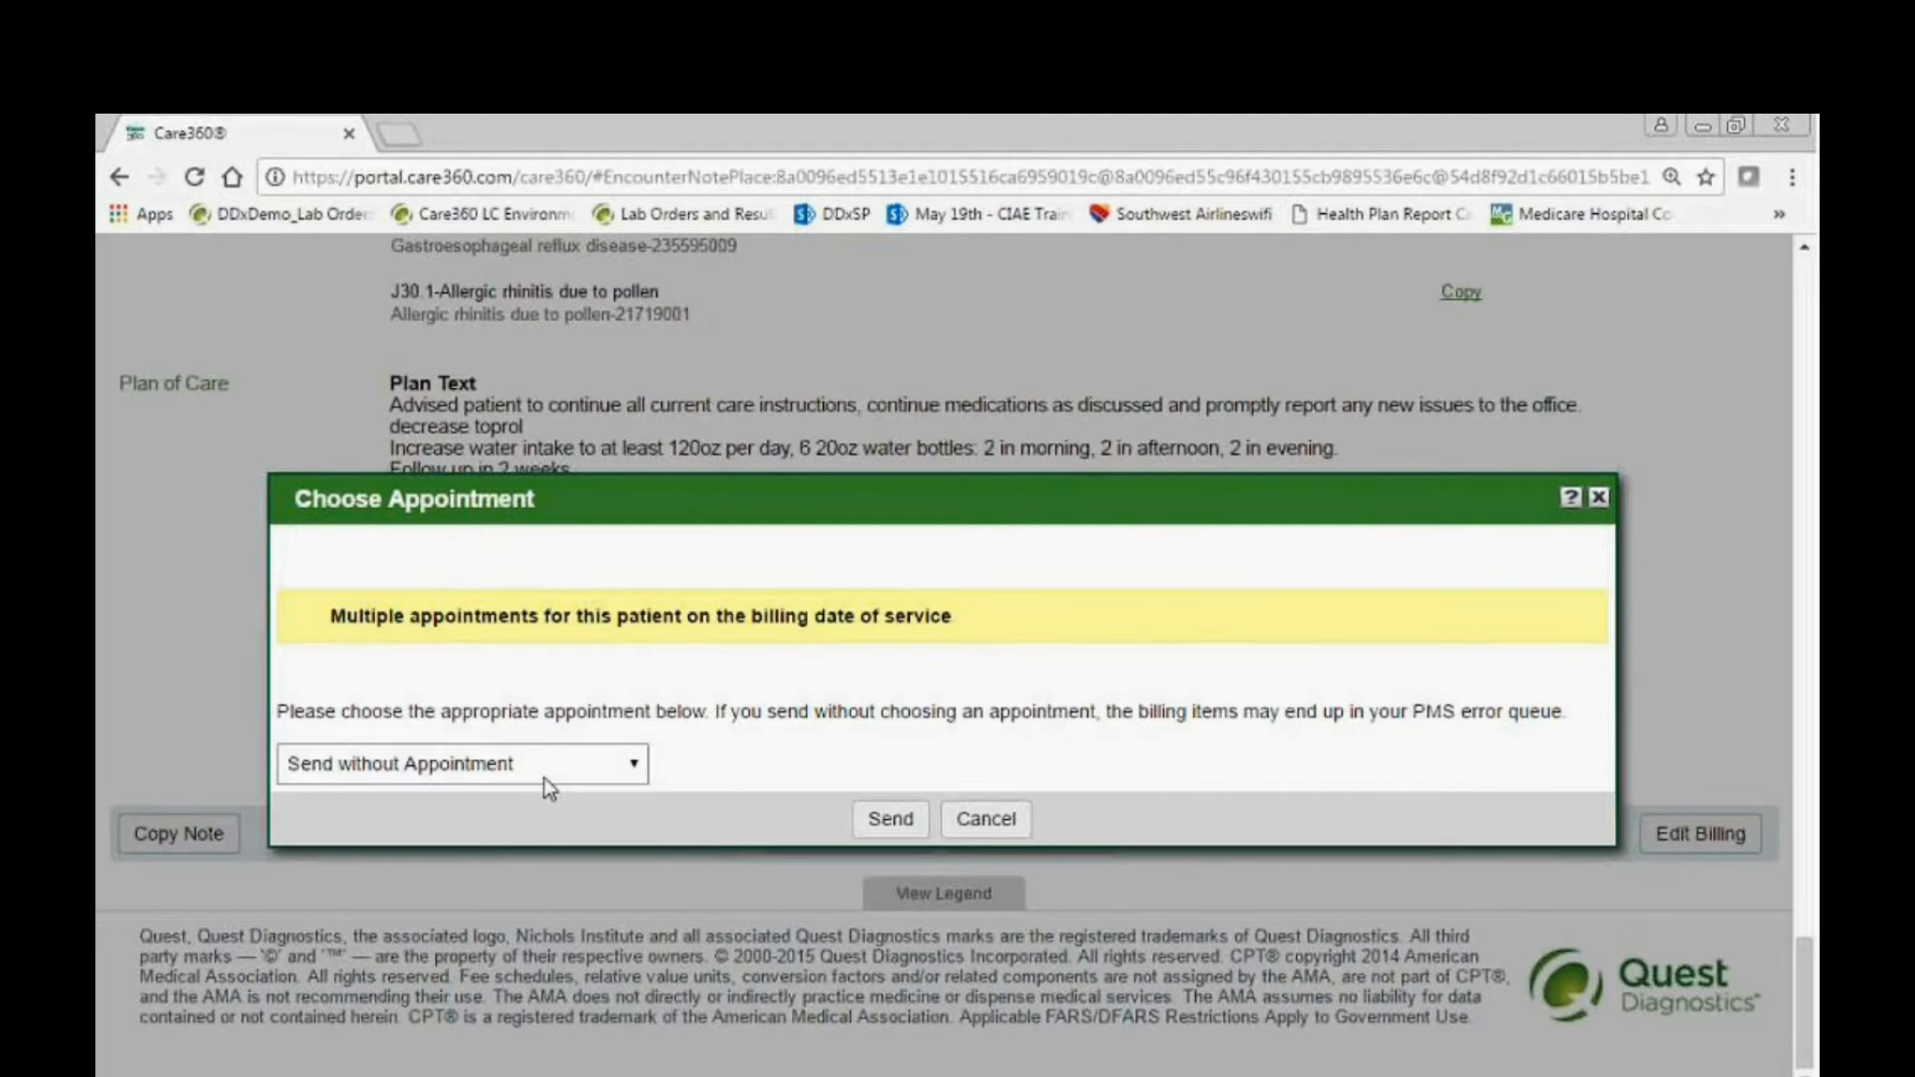
{"action": "left_click", "coordinate": [548, 784]}
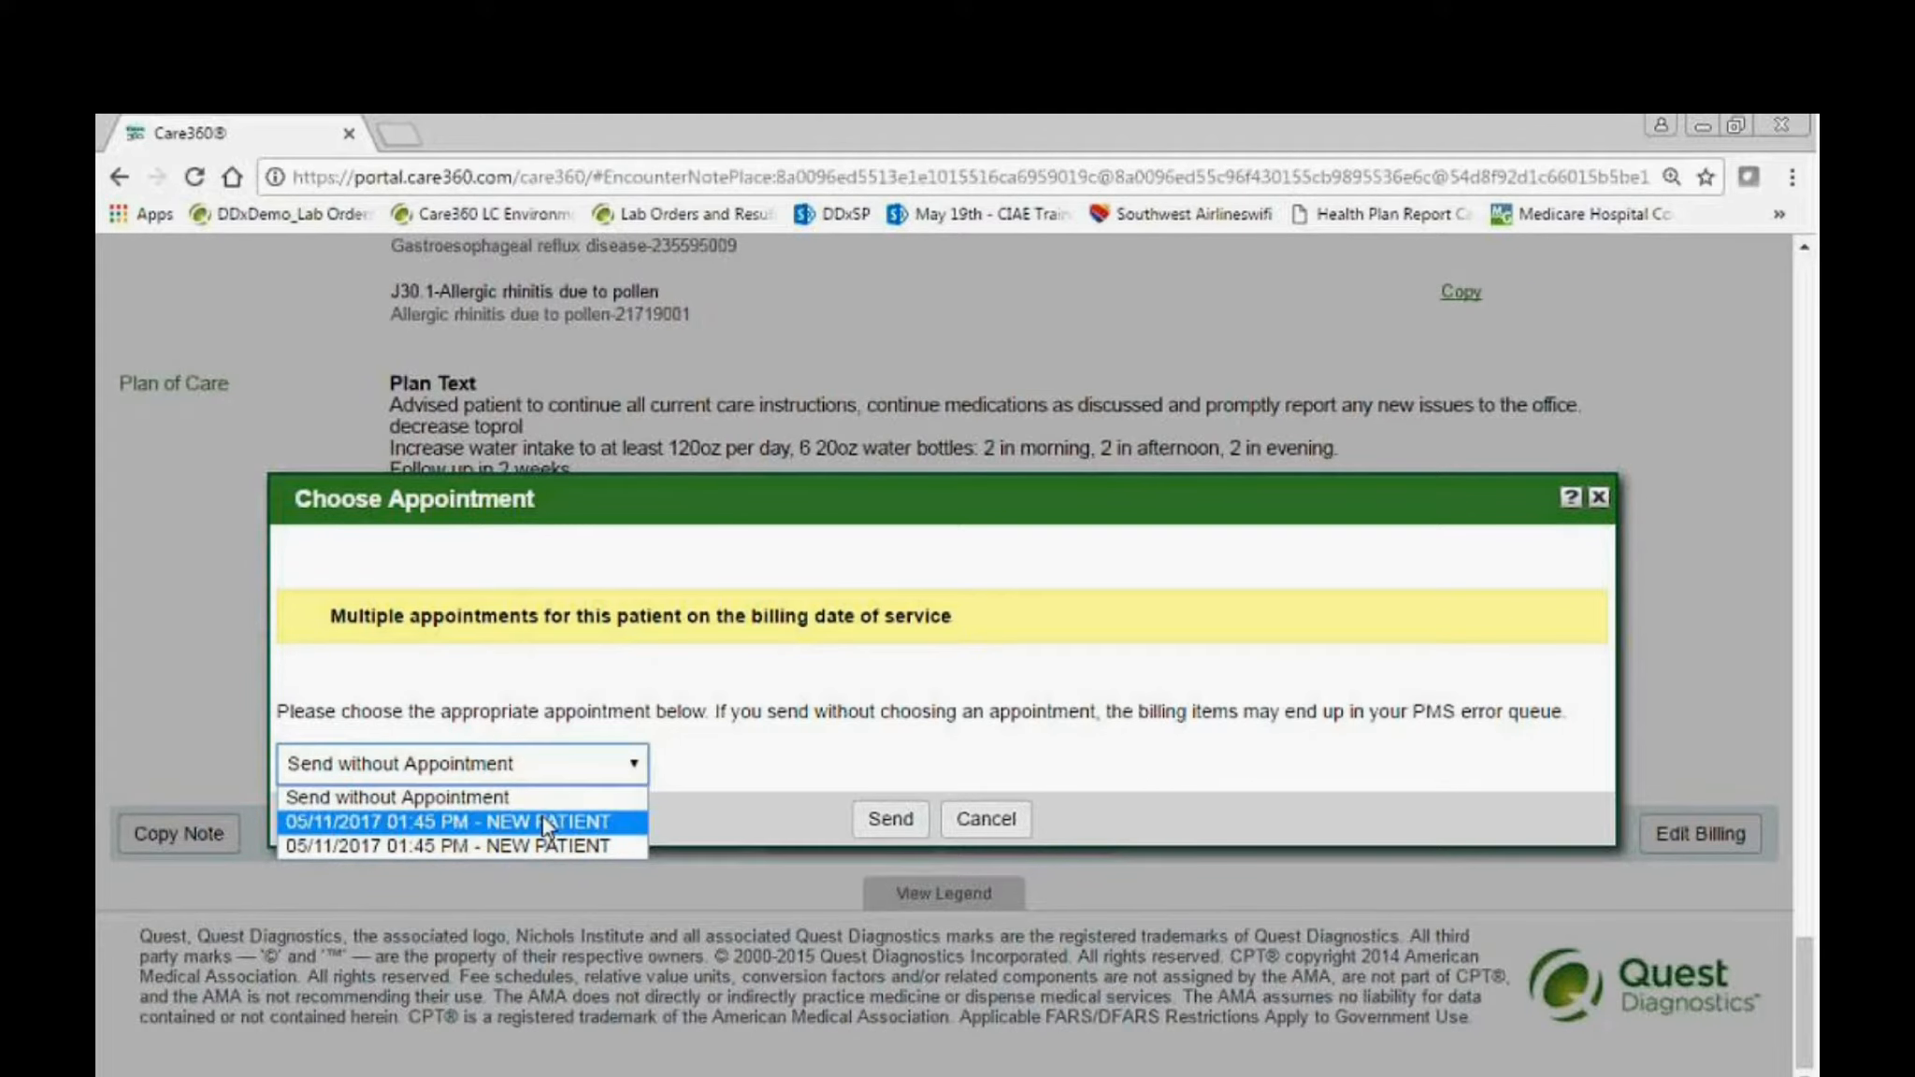
{"action": "left_click", "coordinate": [542, 822]}
{"action": "left_click", "coordinate": [889, 820]}
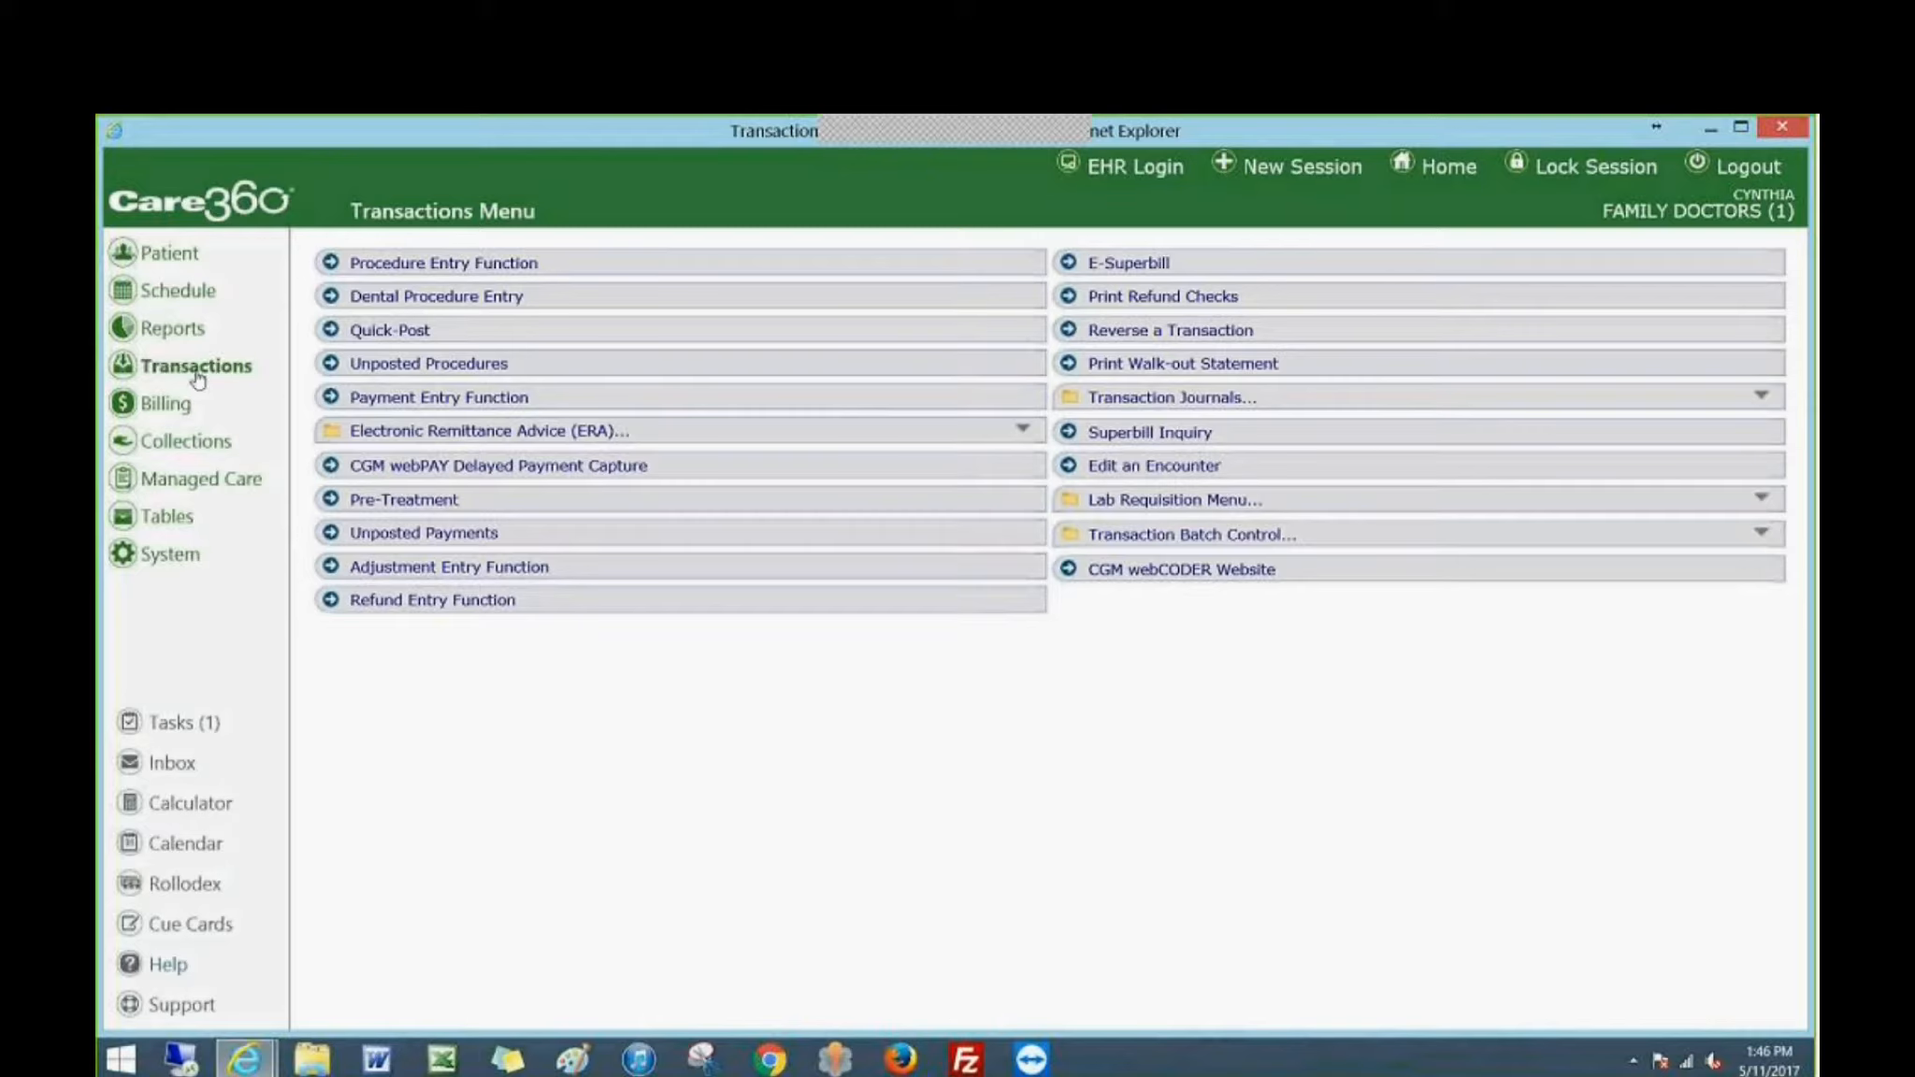
In the Care360 practice management system, open the unposted procedures and check the coding status of the 05-11-17 QDS entry.
{"action": "left_click", "coordinate": [370, 376]}
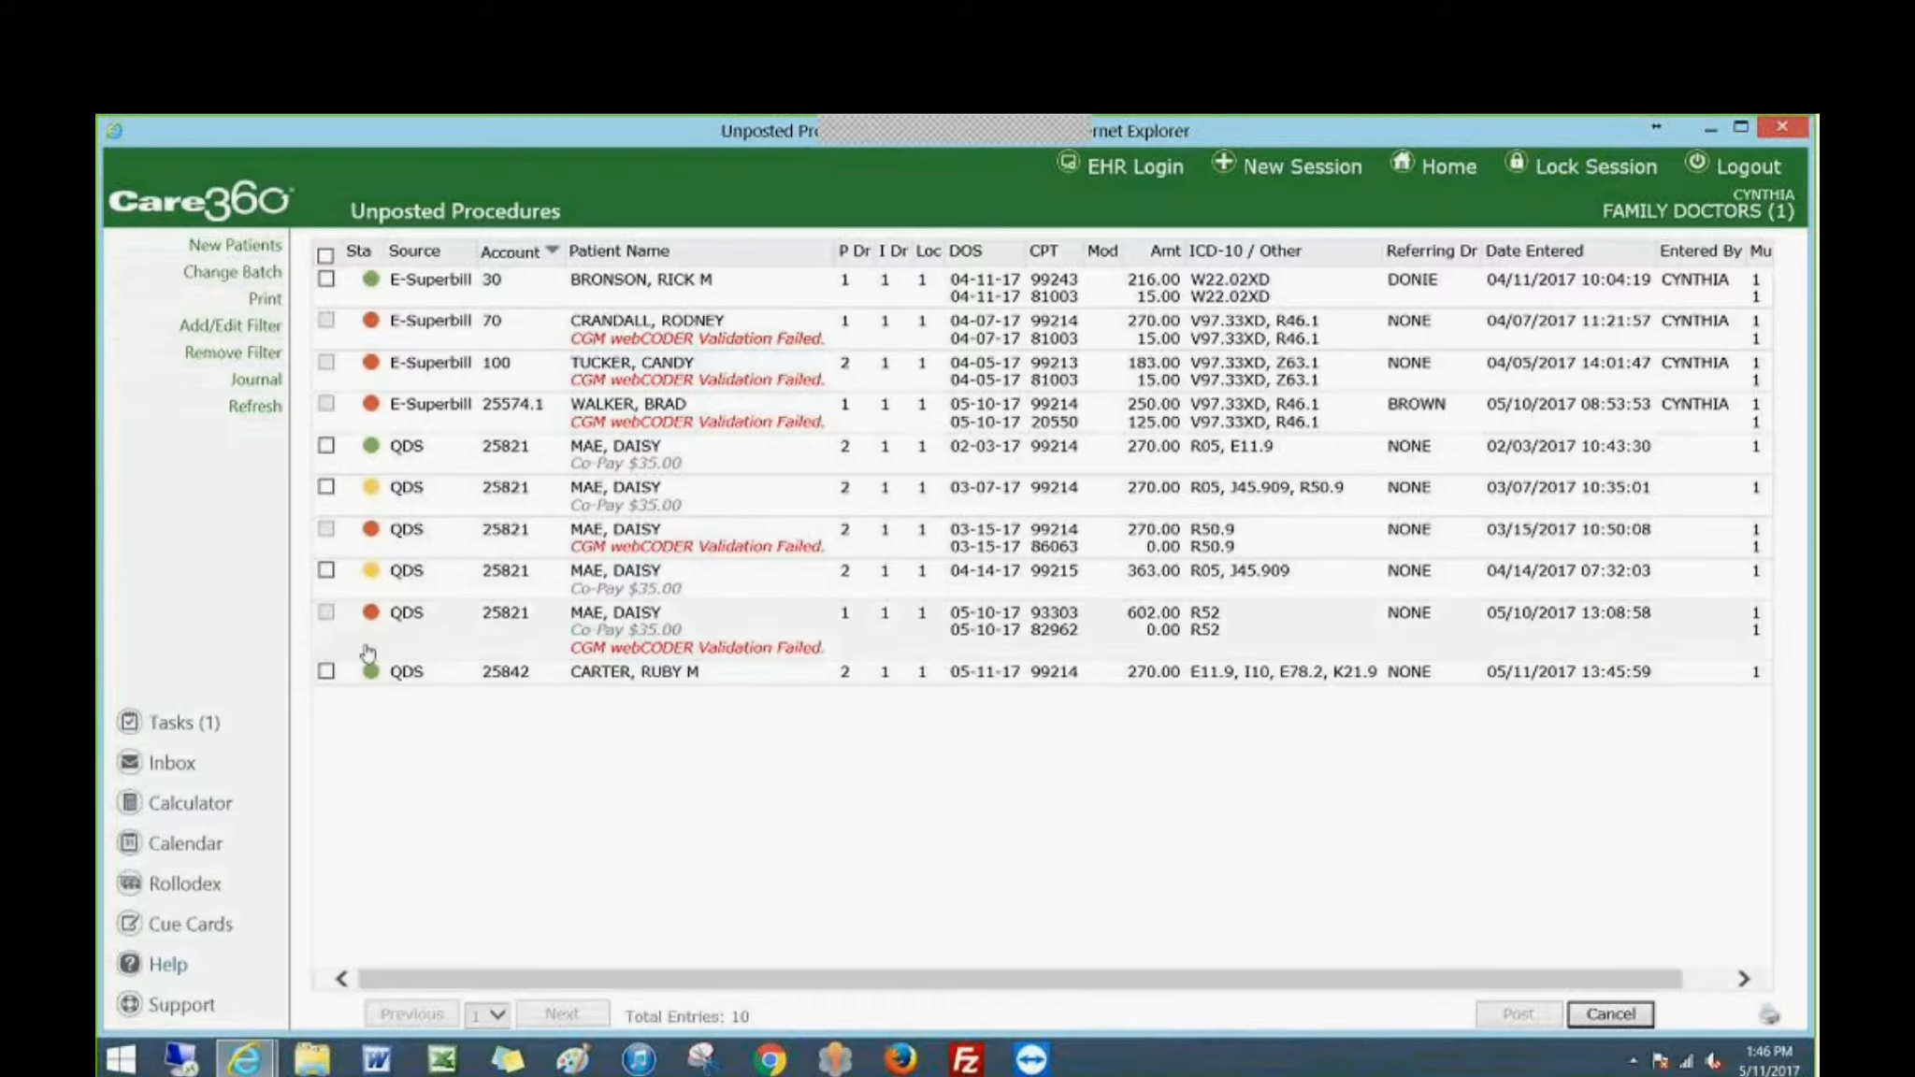
{"action": "mouse_move", "coordinate": [368, 623]}
{"action": "mouse_move", "coordinate": [372, 677]}
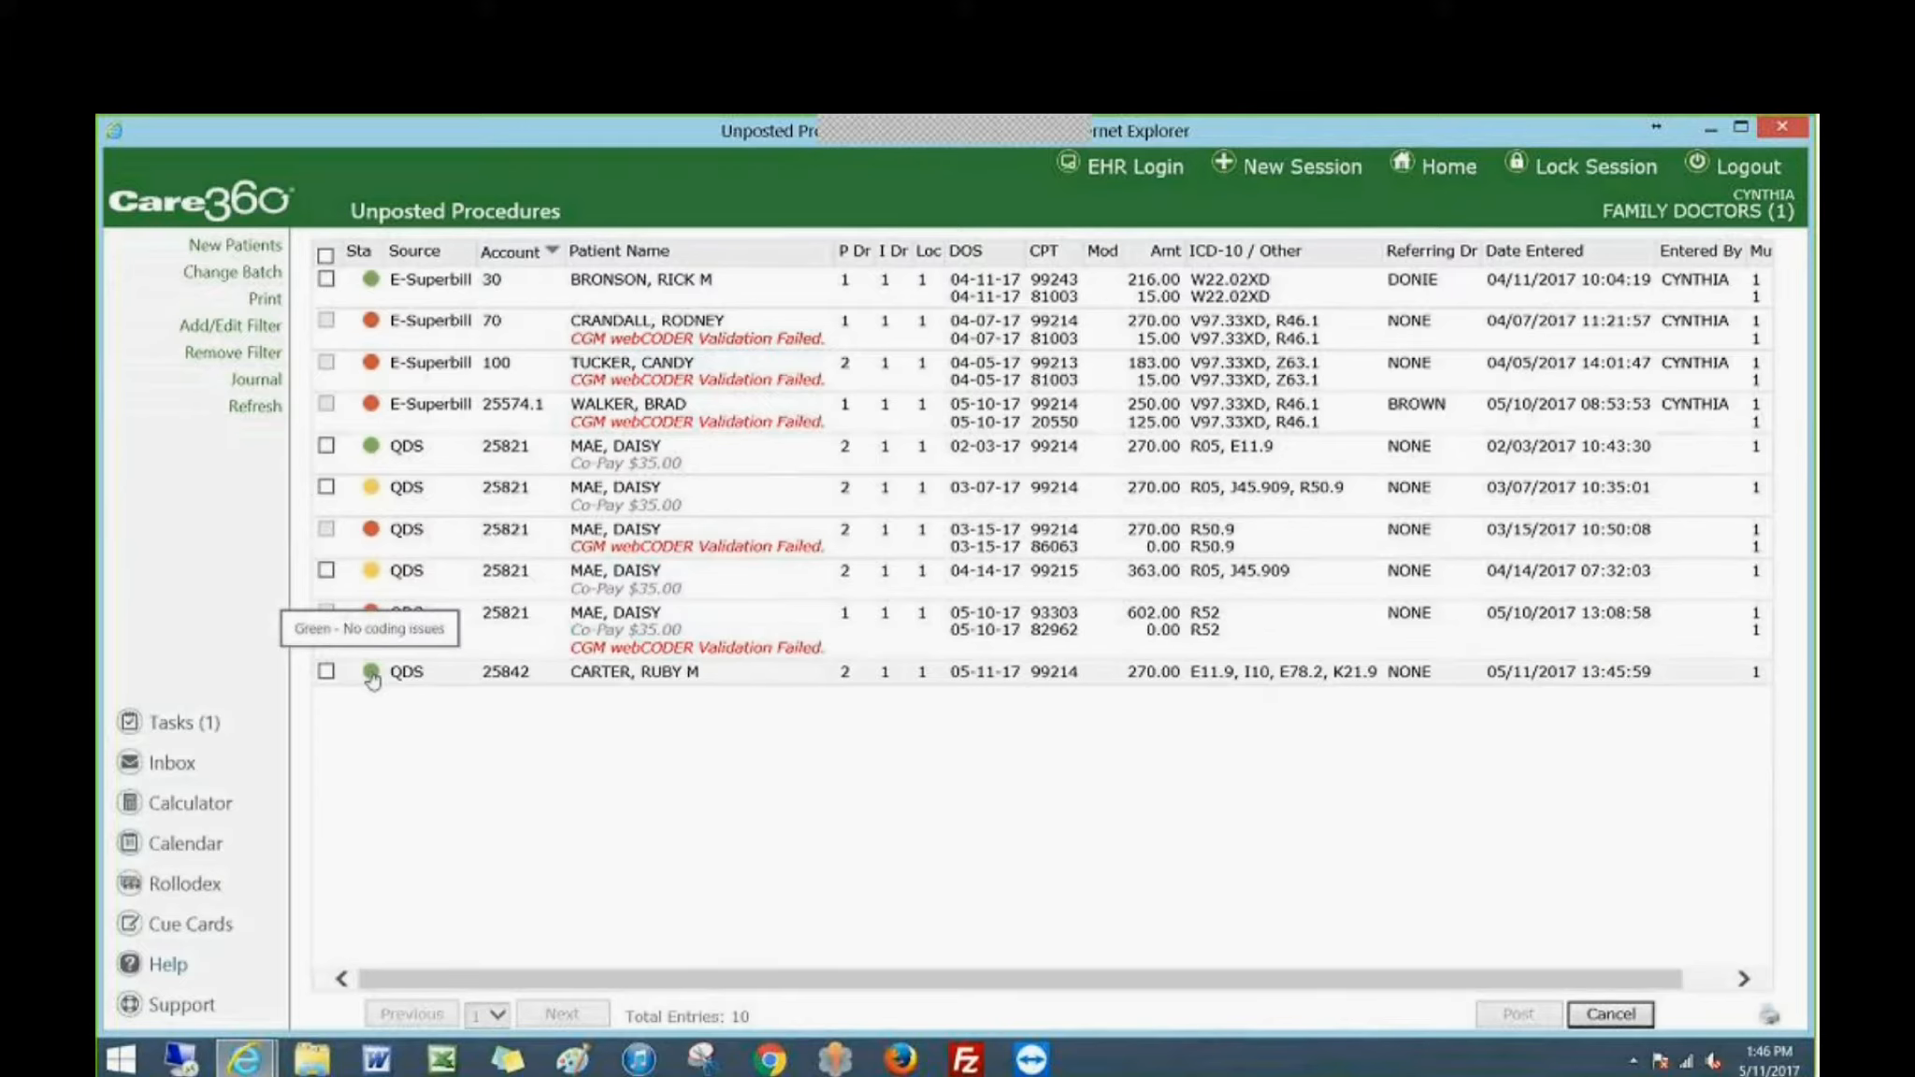
{"action": "mouse_move", "coordinate": [372, 574]}
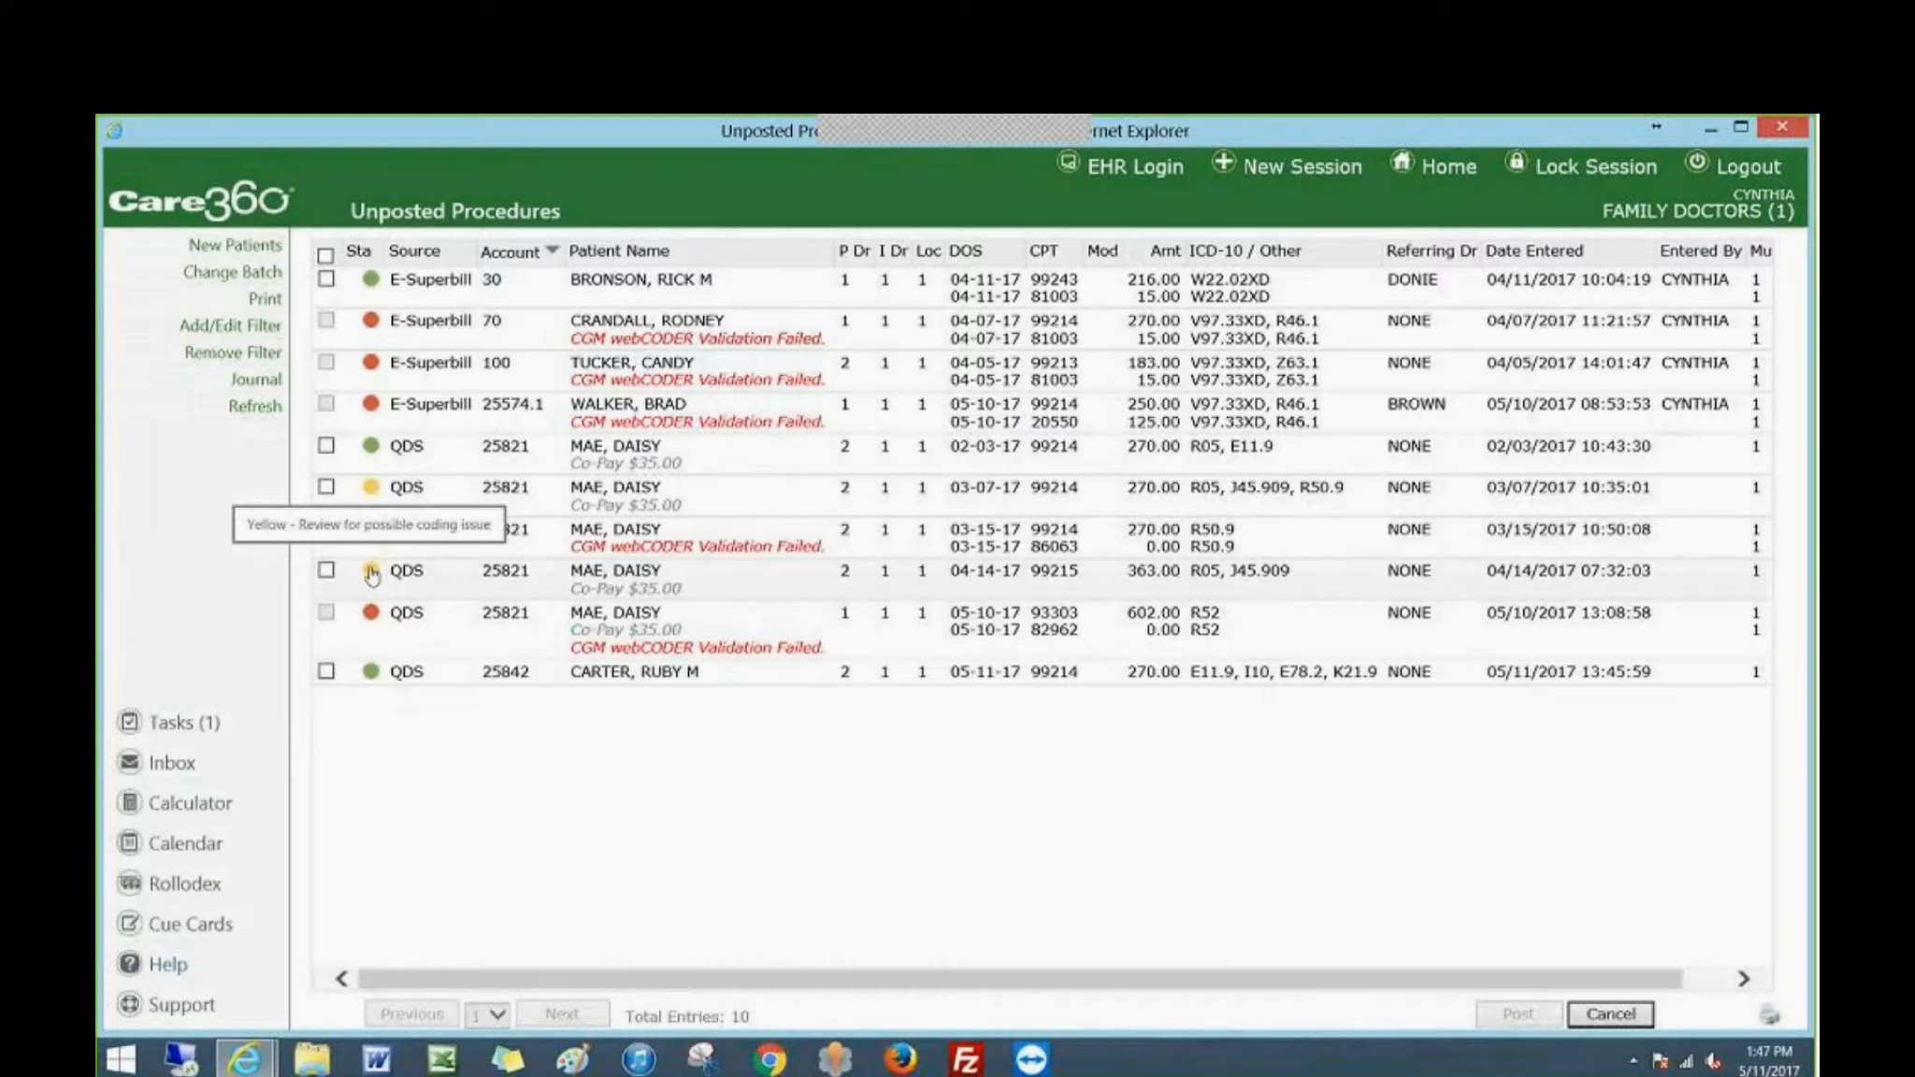
Open the unposted 05-11-17 QDS entry and add procedure 20550 on the second line.
{"action": "left_click", "coordinate": [473, 677]}
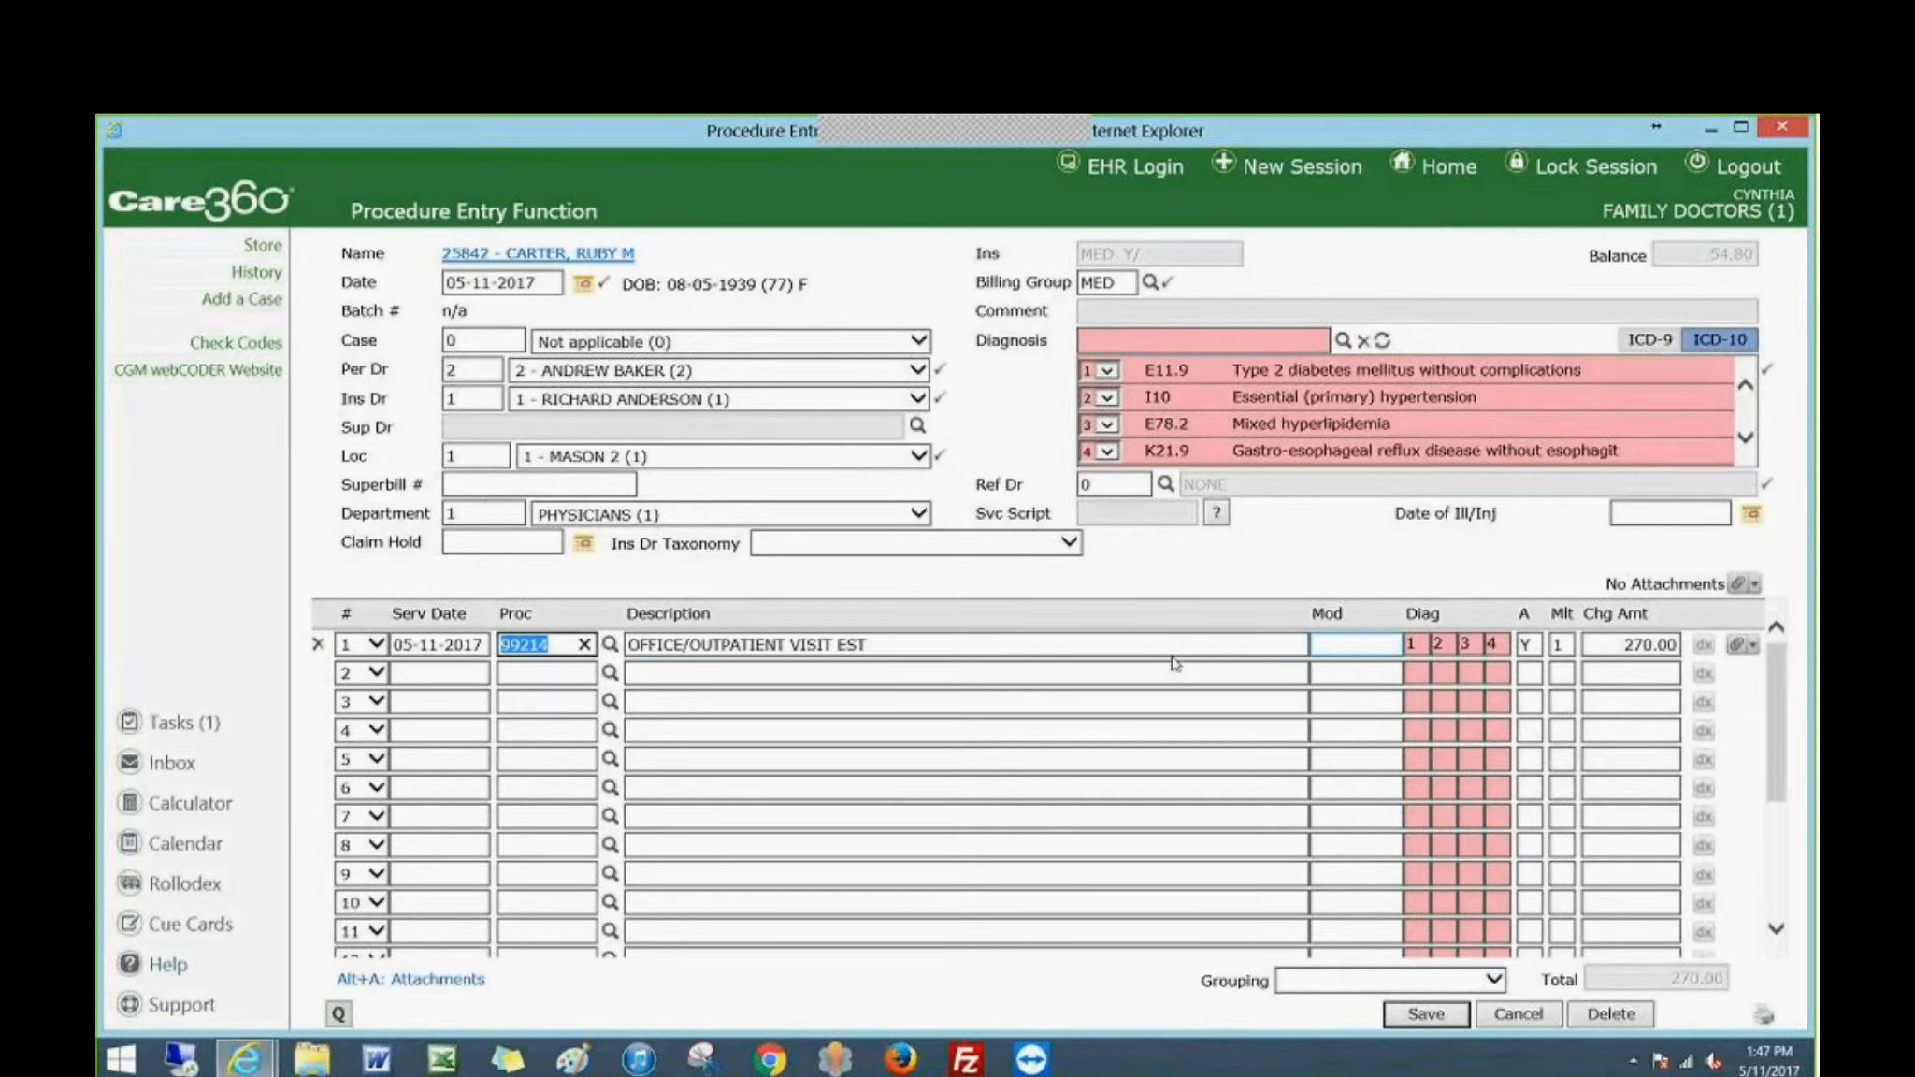
{"action": "left_click", "coordinate": [571, 669]}
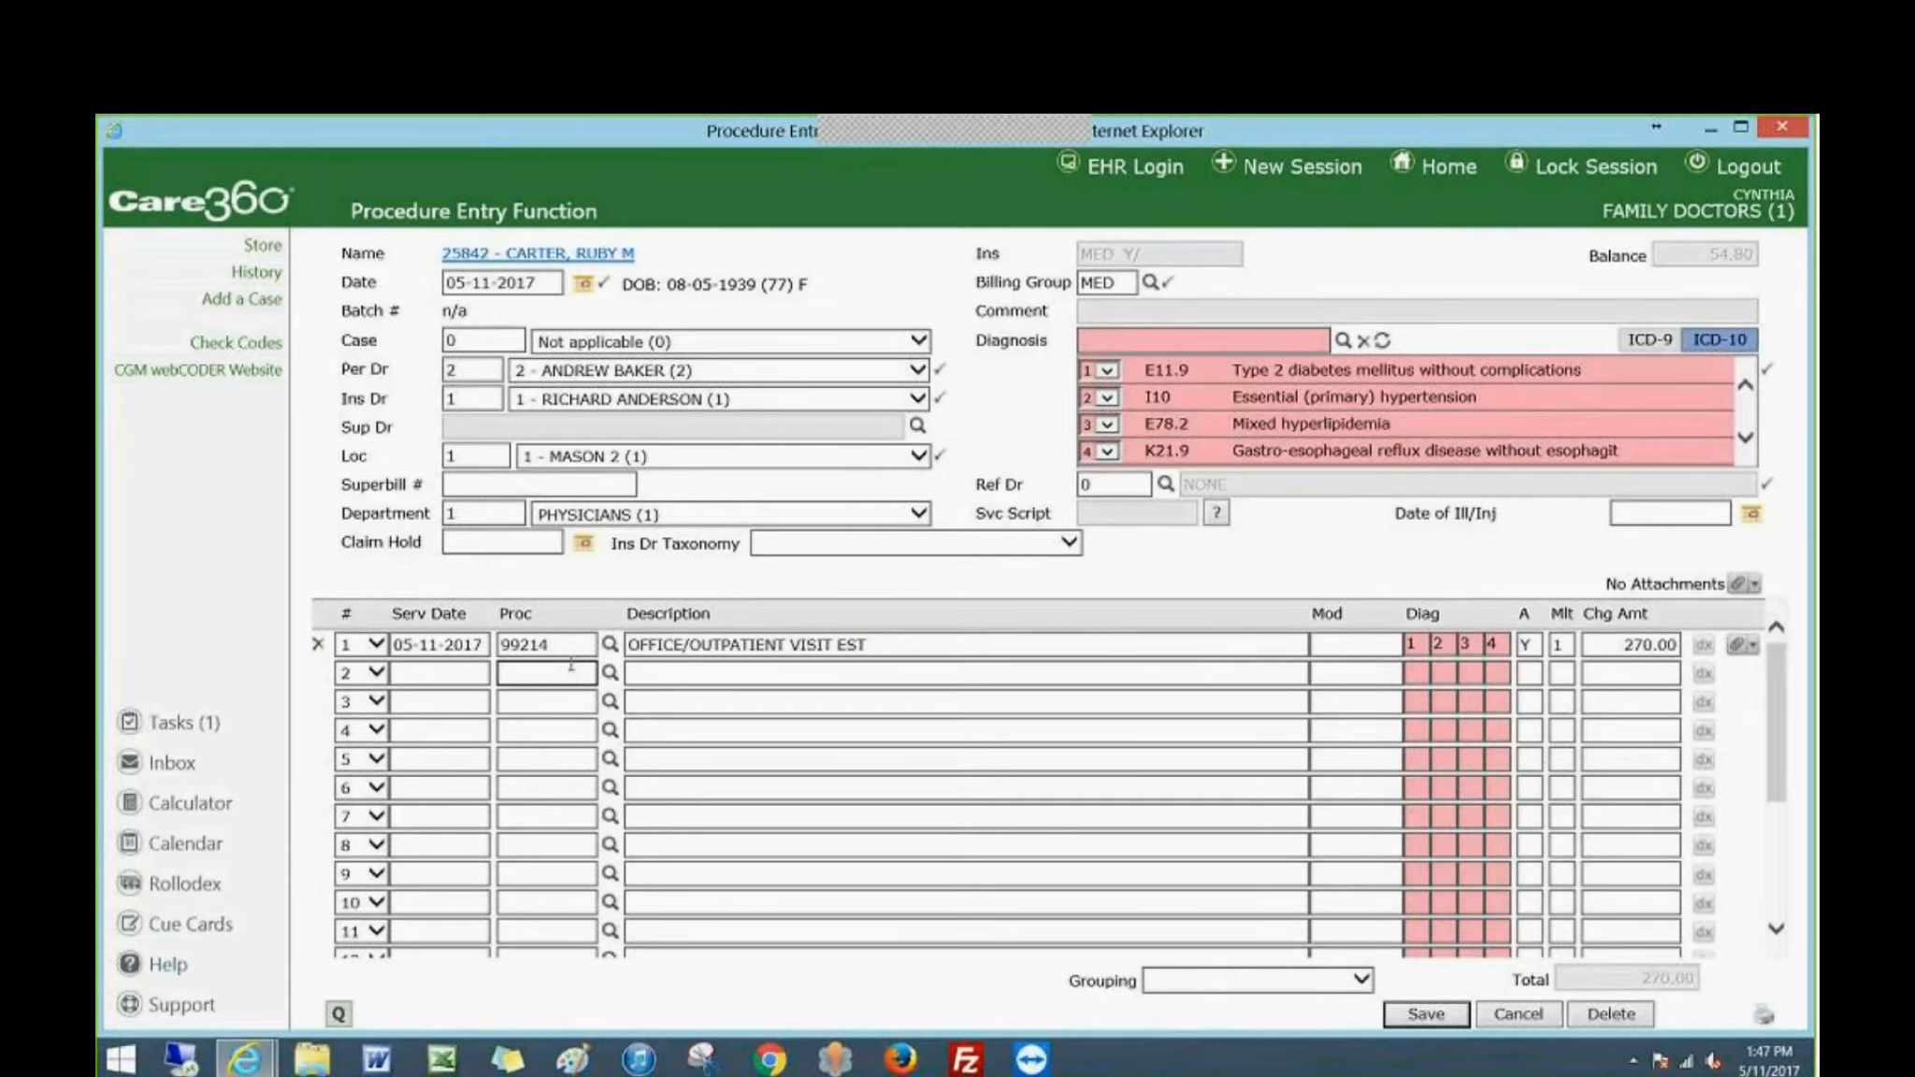
{"action": "type", "text": "20550"}
{"action": "key", "text": "Tab"}
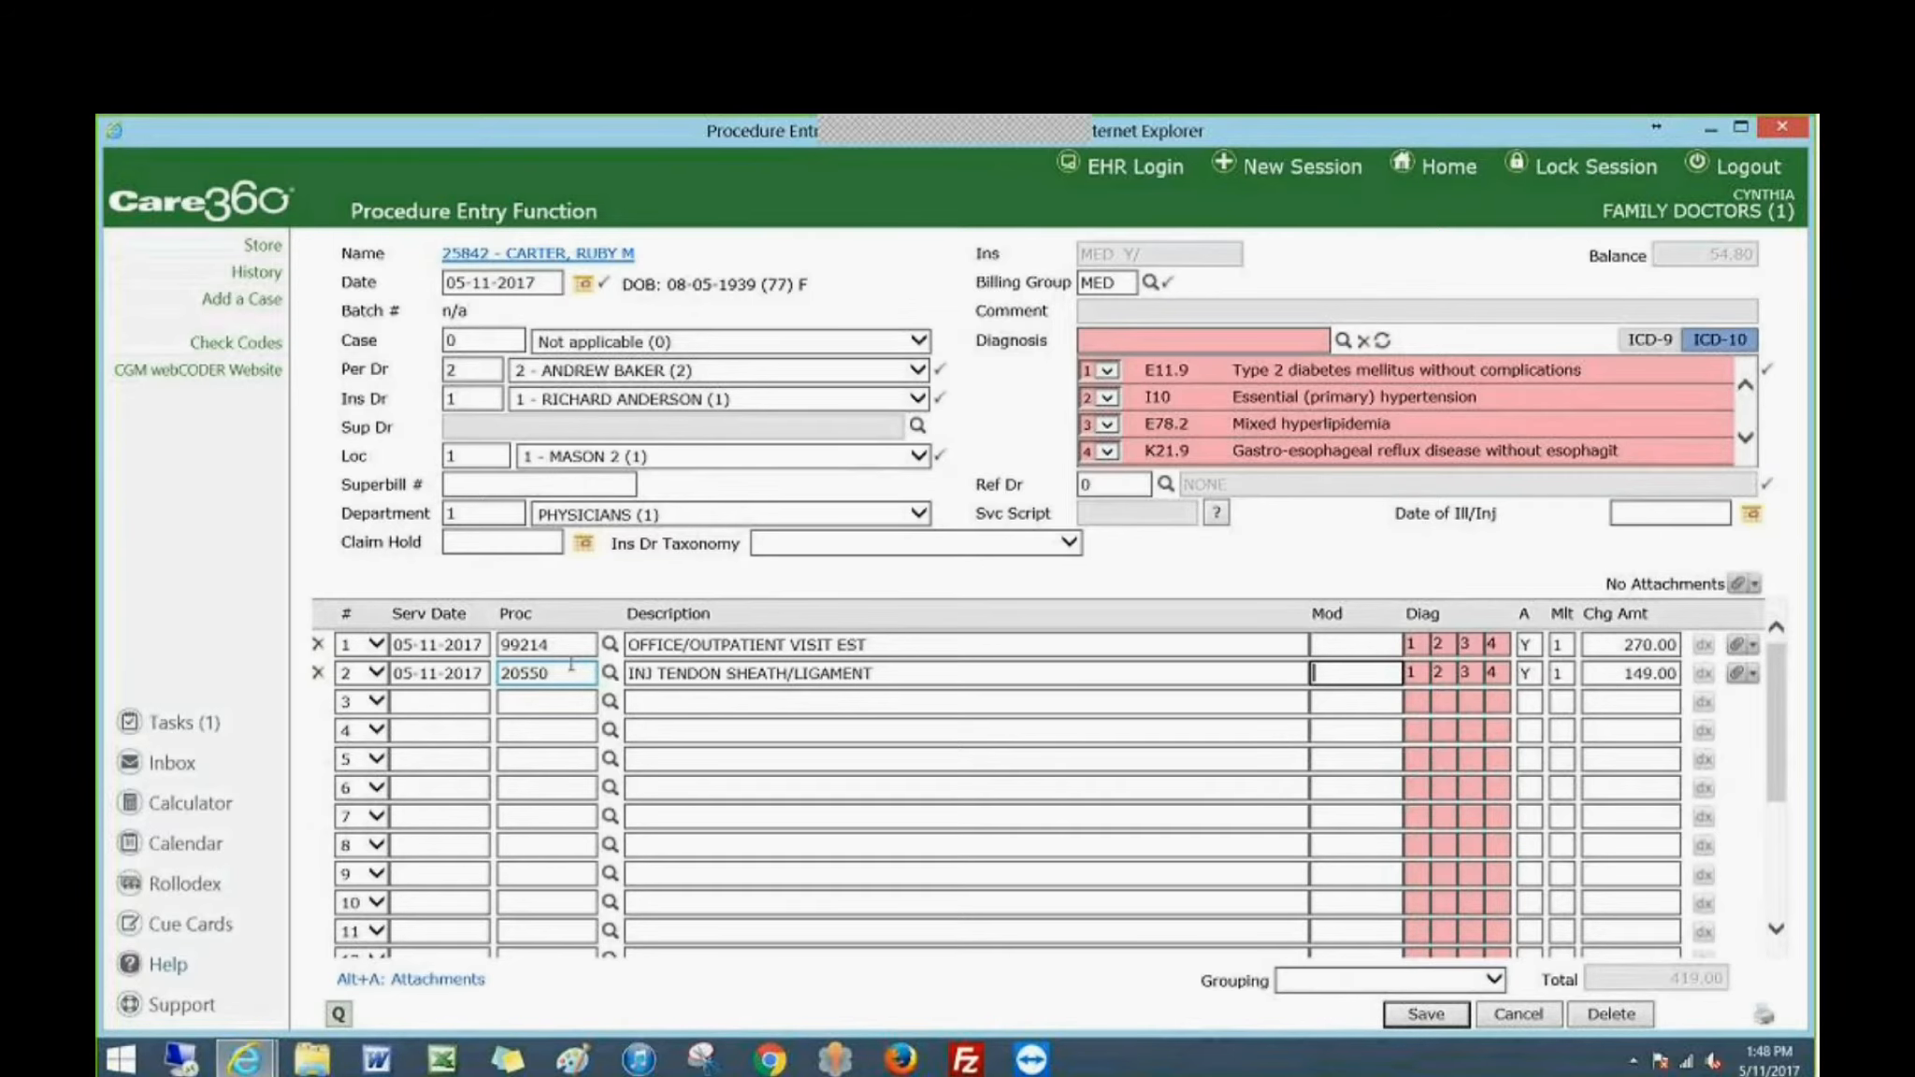
Run the code check on the encounter and look up the valid modifiers for 99214 in KnowledgeSource.
{"action": "left_click", "coordinate": [232, 344]}
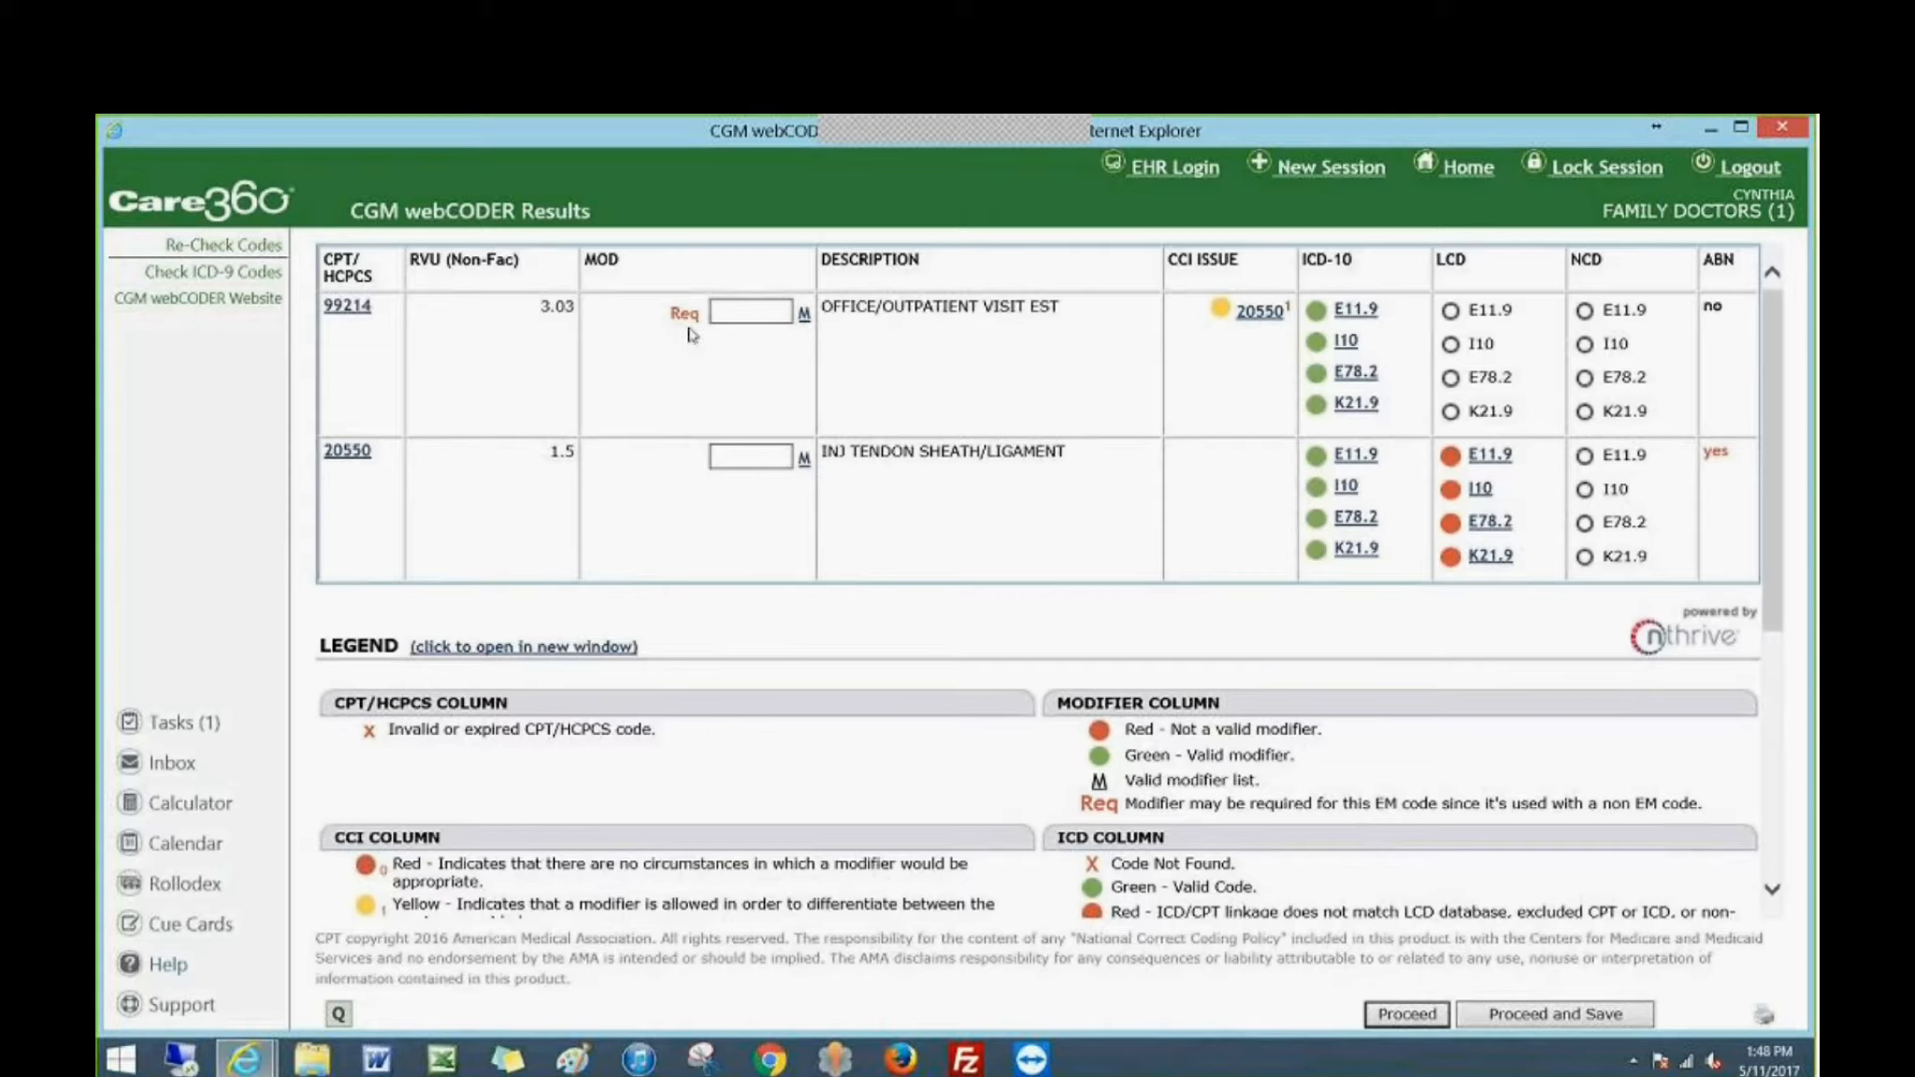
{"action": "left_click", "coordinate": [803, 316]}
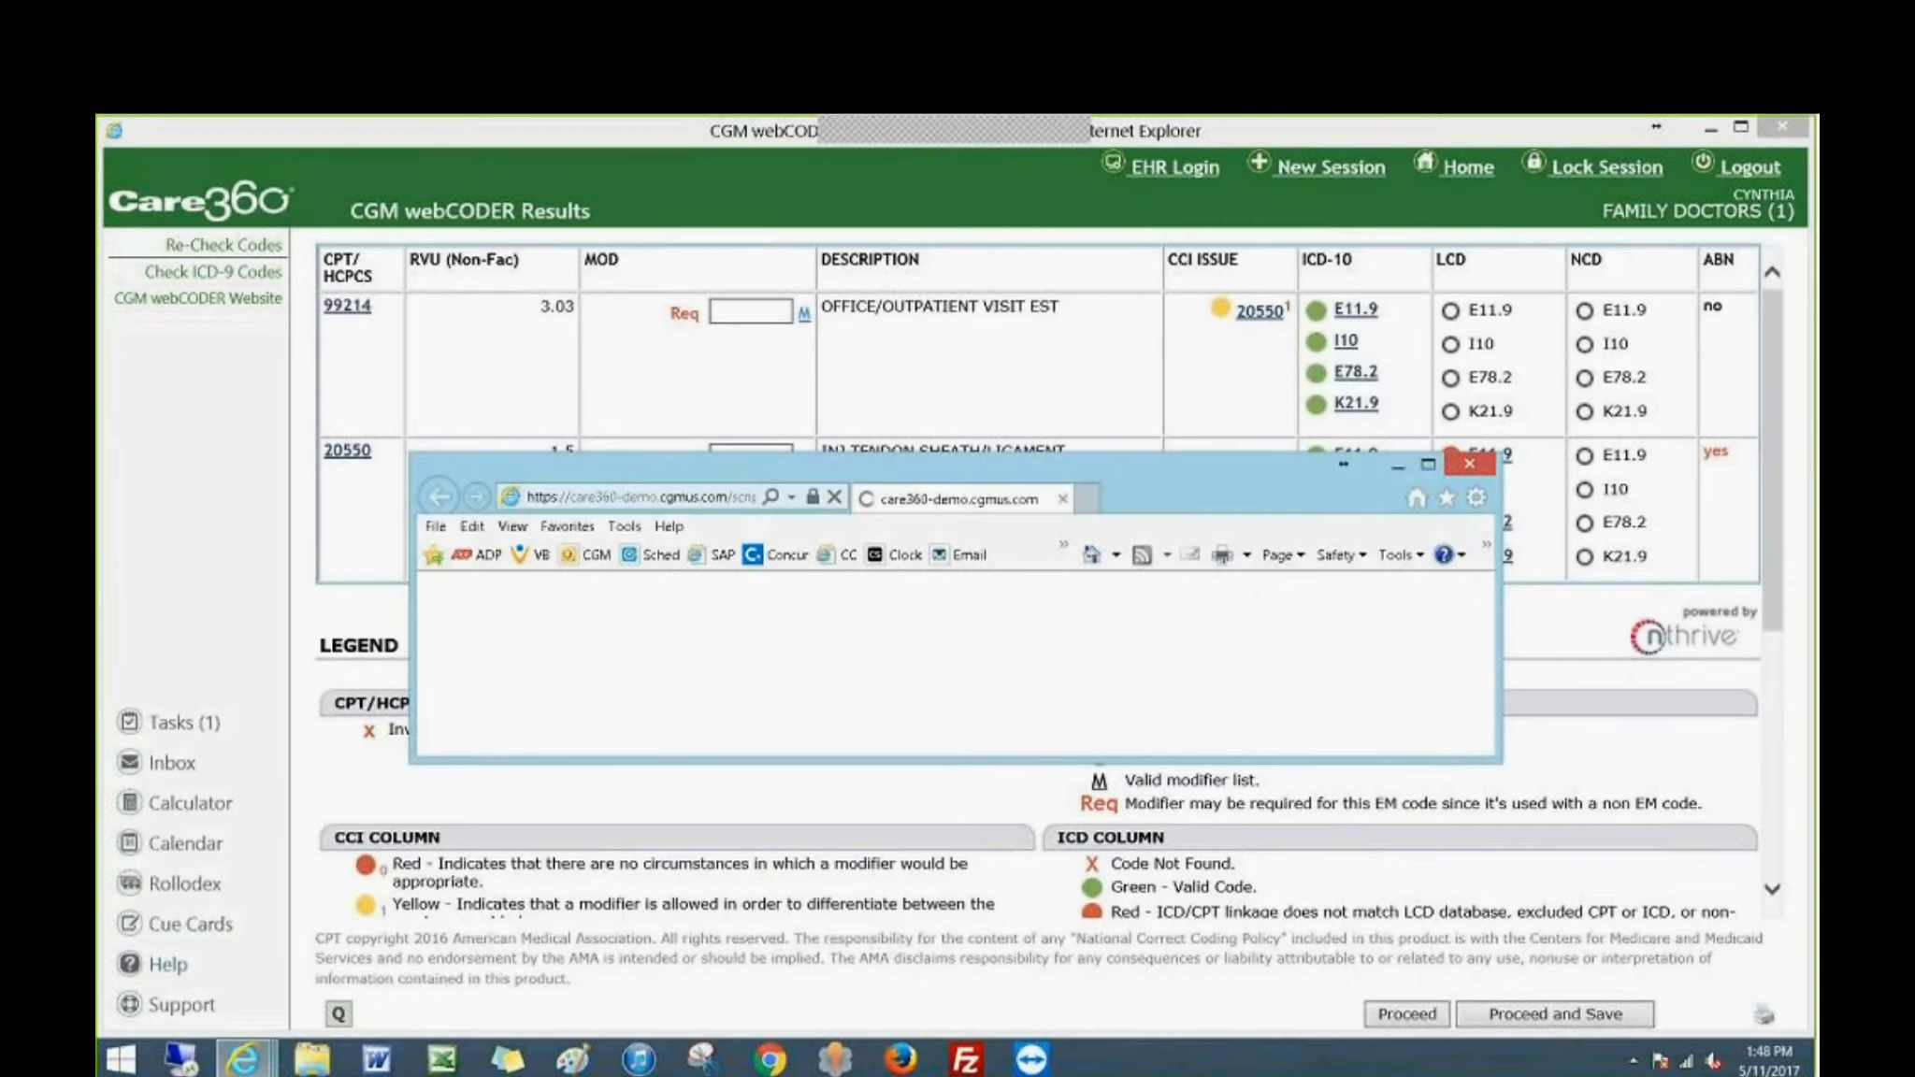
{"action": "left_click", "coordinate": [1427, 465]}
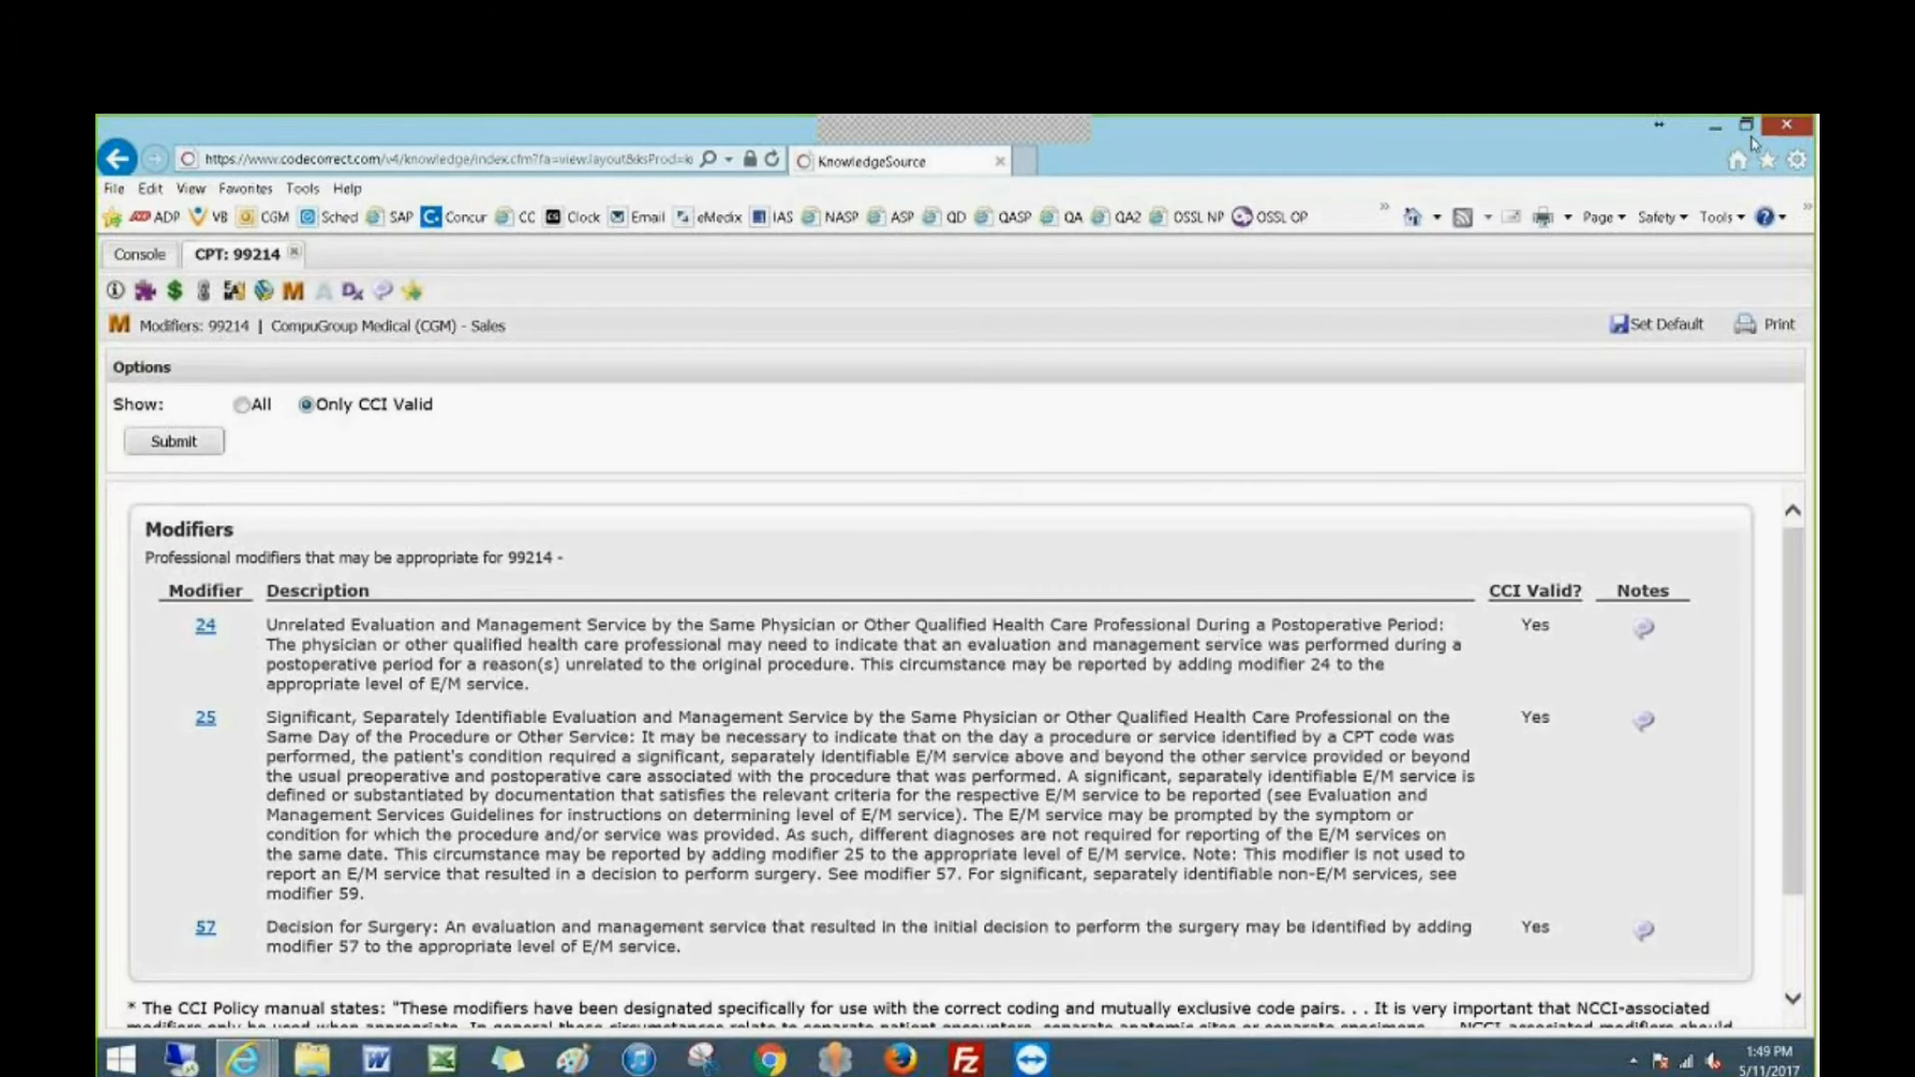
{"action": "left_click", "coordinate": [1785, 124]}
Add modifier 25 to procedure 99214 and re-check the codes.
{"action": "left_click", "coordinate": [734, 310]}
{"action": "type", "text": "25"}
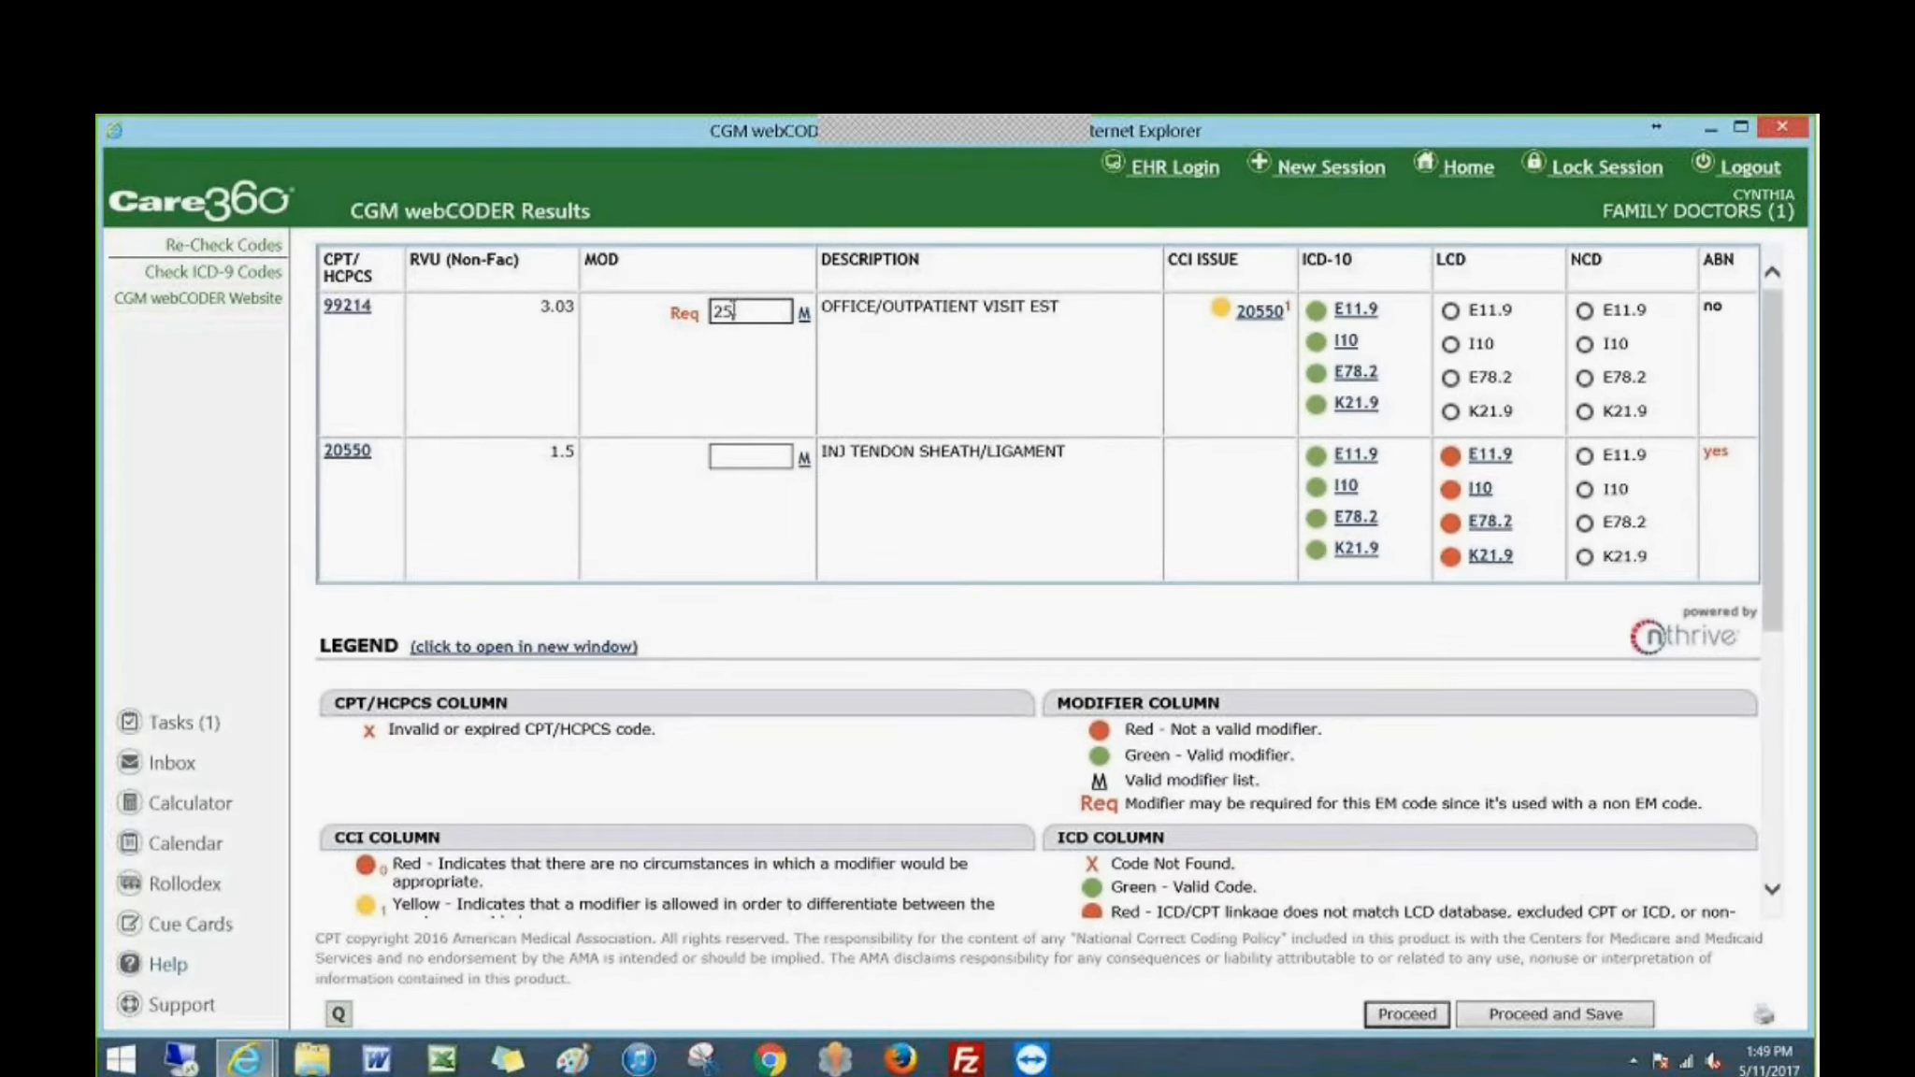
{"action": "left_click", "coordinate": [249, 246]}
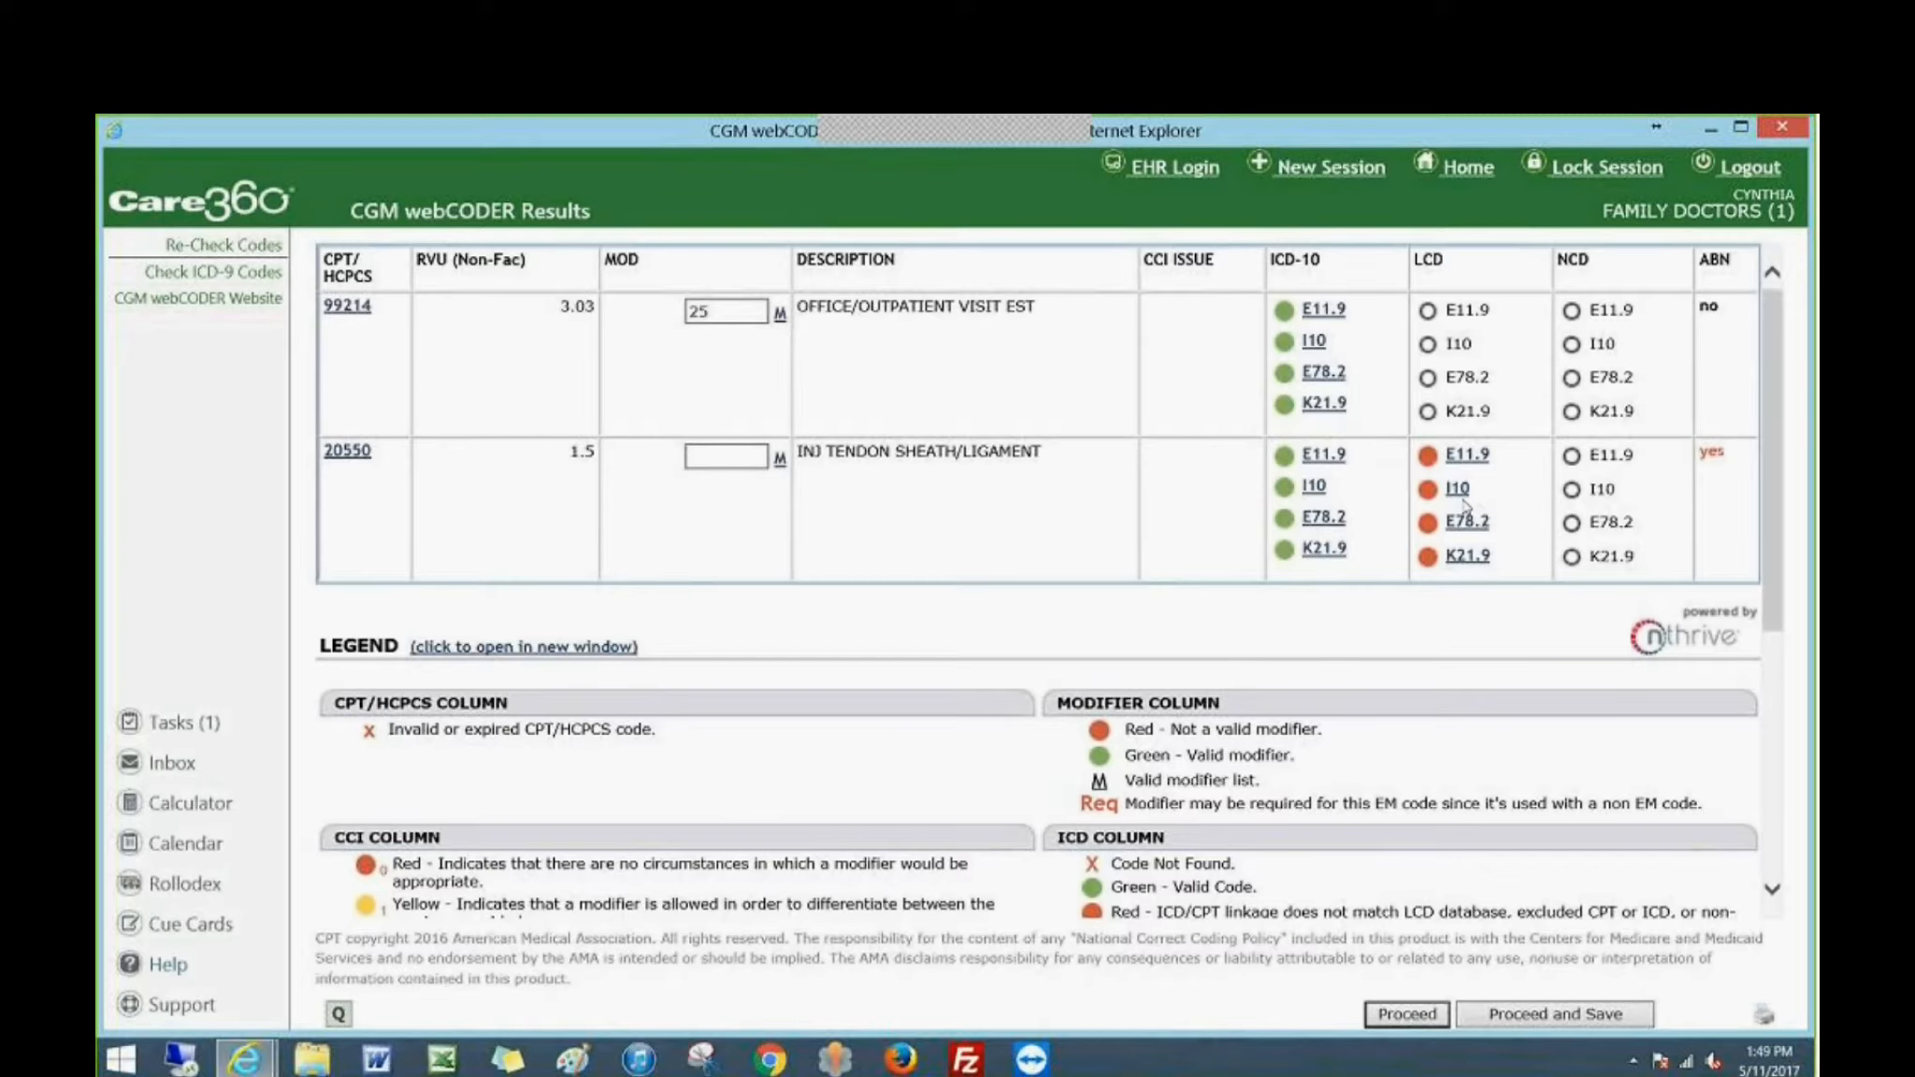
Proceed and save the checked encounter, dismiss the notice, and return from the account summary and unposted procedures to the Transactions menu.
{"action": "left_click", "coordinate": [1520, 1016]}
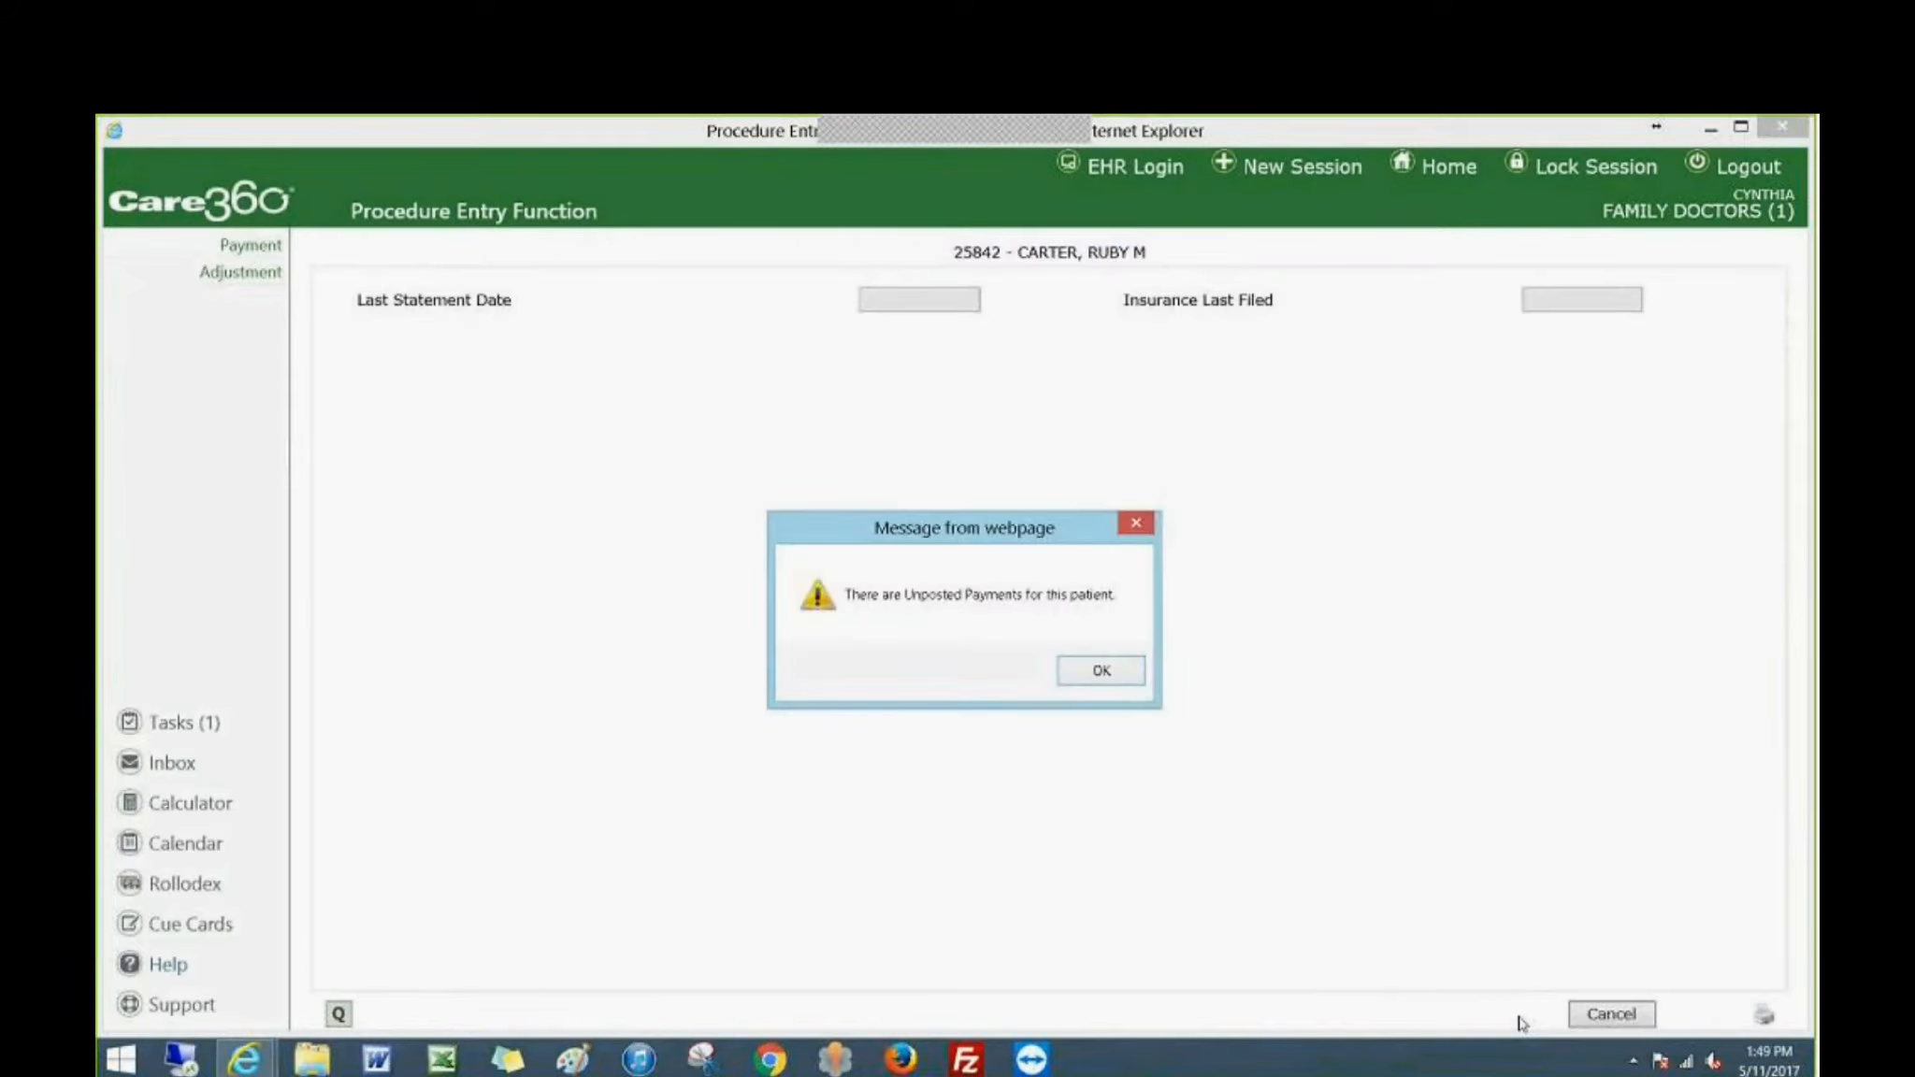
{"action": "left_click", "coordinate": [1119, 681]}
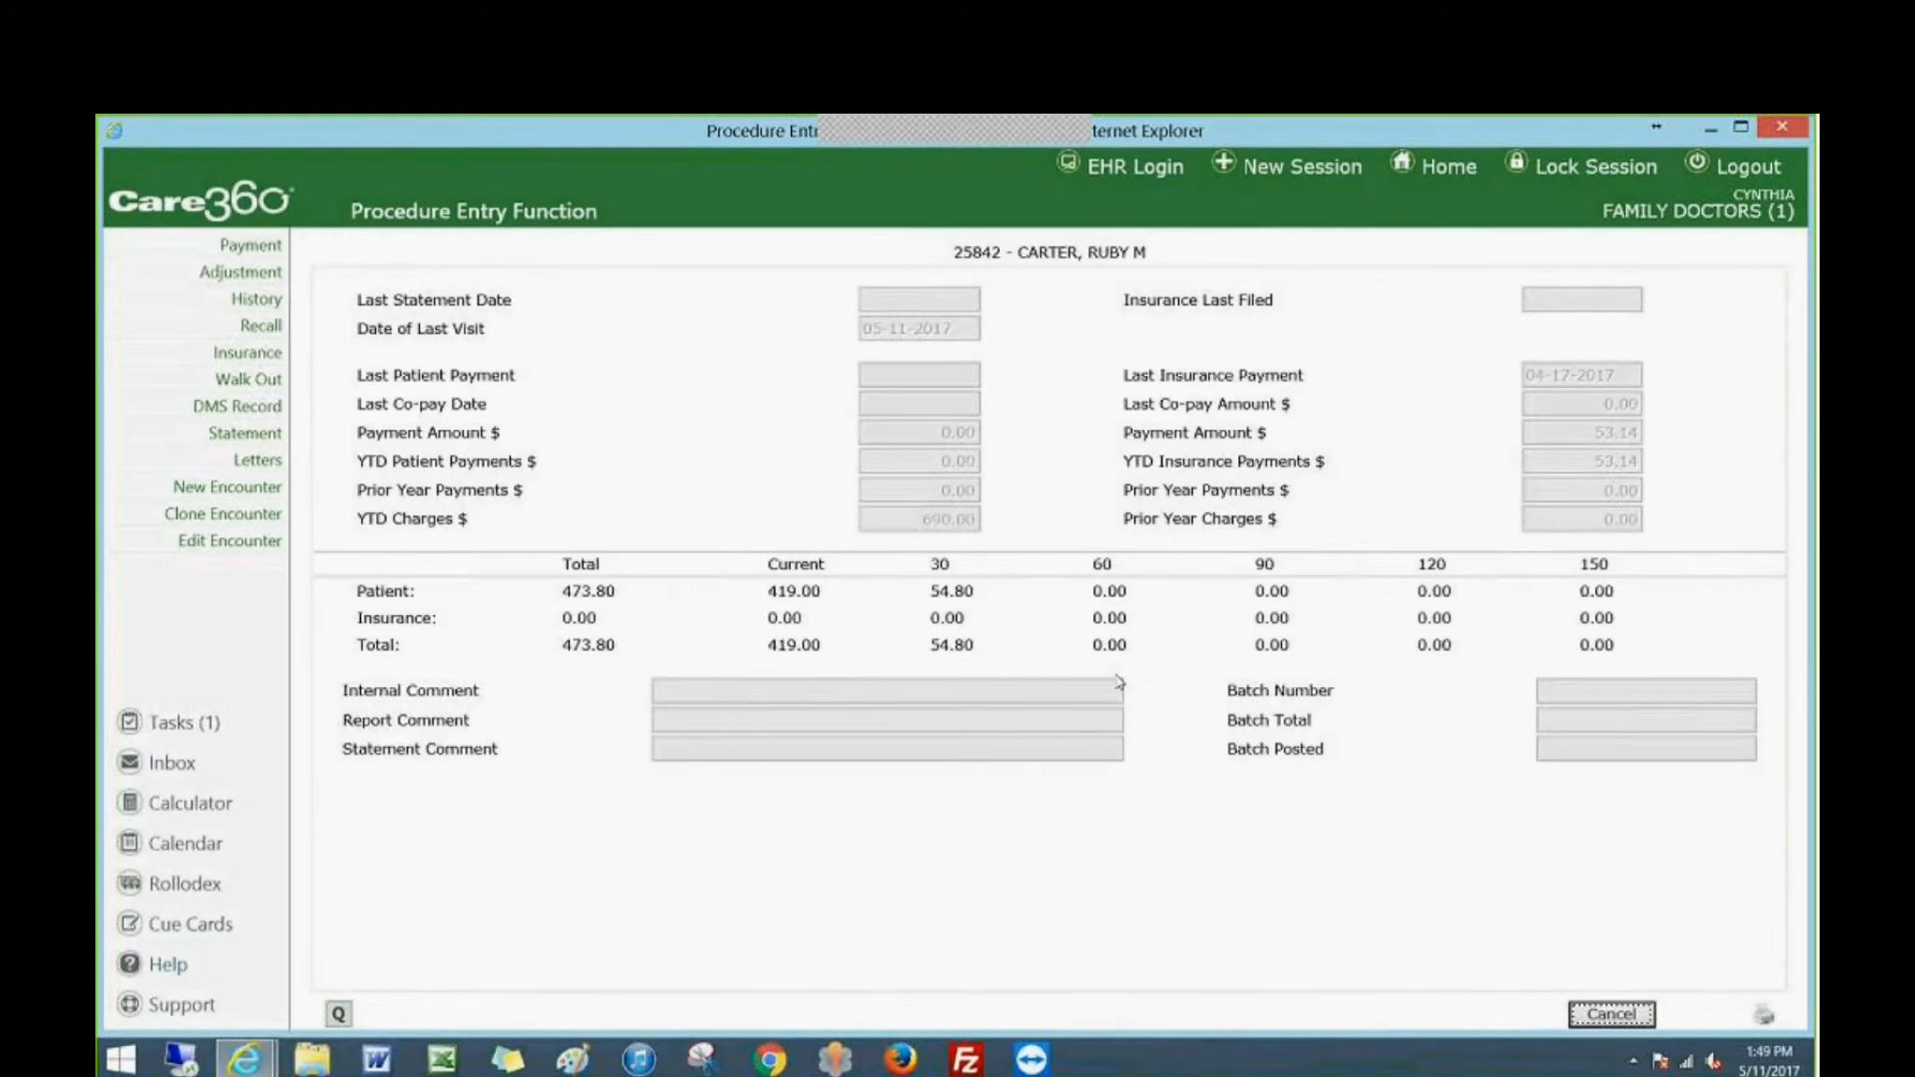
{"action": "left_click", "coordinate": [1610, 1015]}
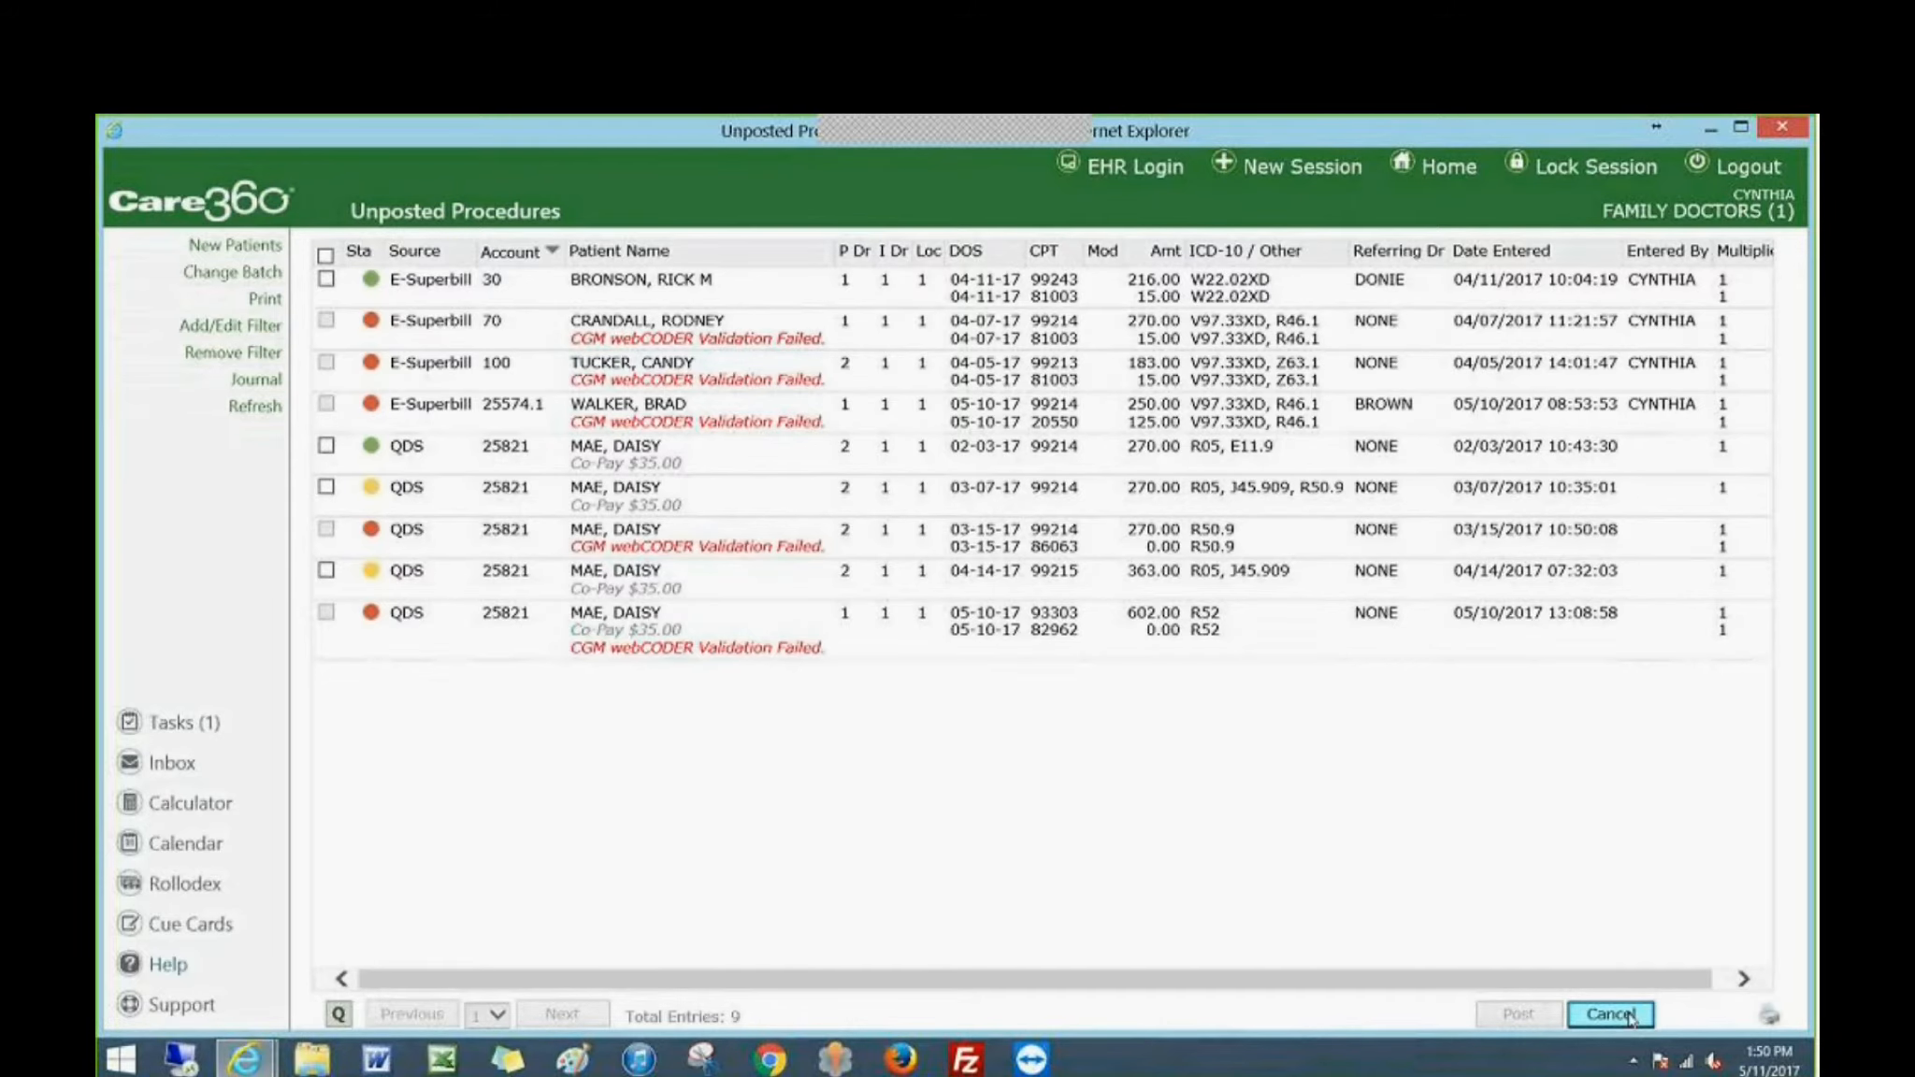
{"action": "left_click", "coordinate": [1628, 1015]}
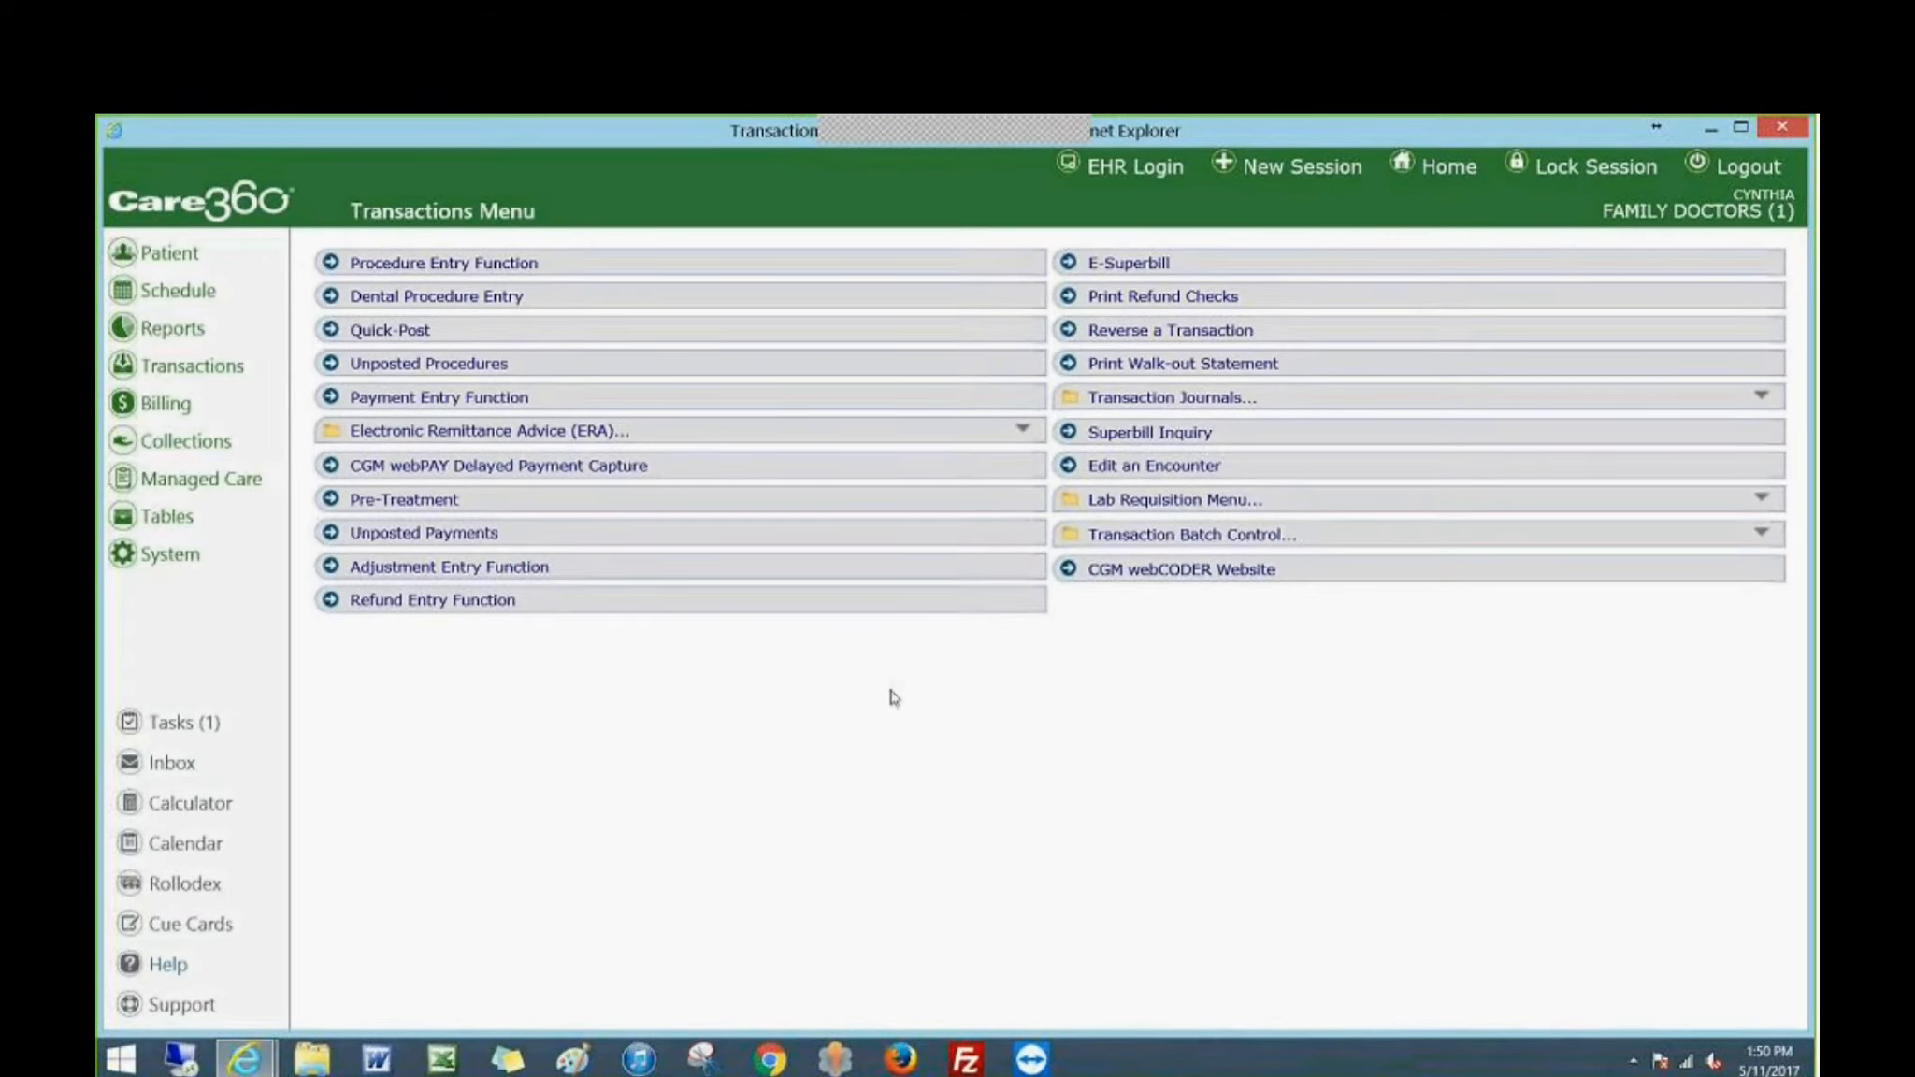
Review the insurance billing and electronic claims functions in Billing, and open the EMEDIX website.
{"action": "left_click", "coordinate": [165, 411]}
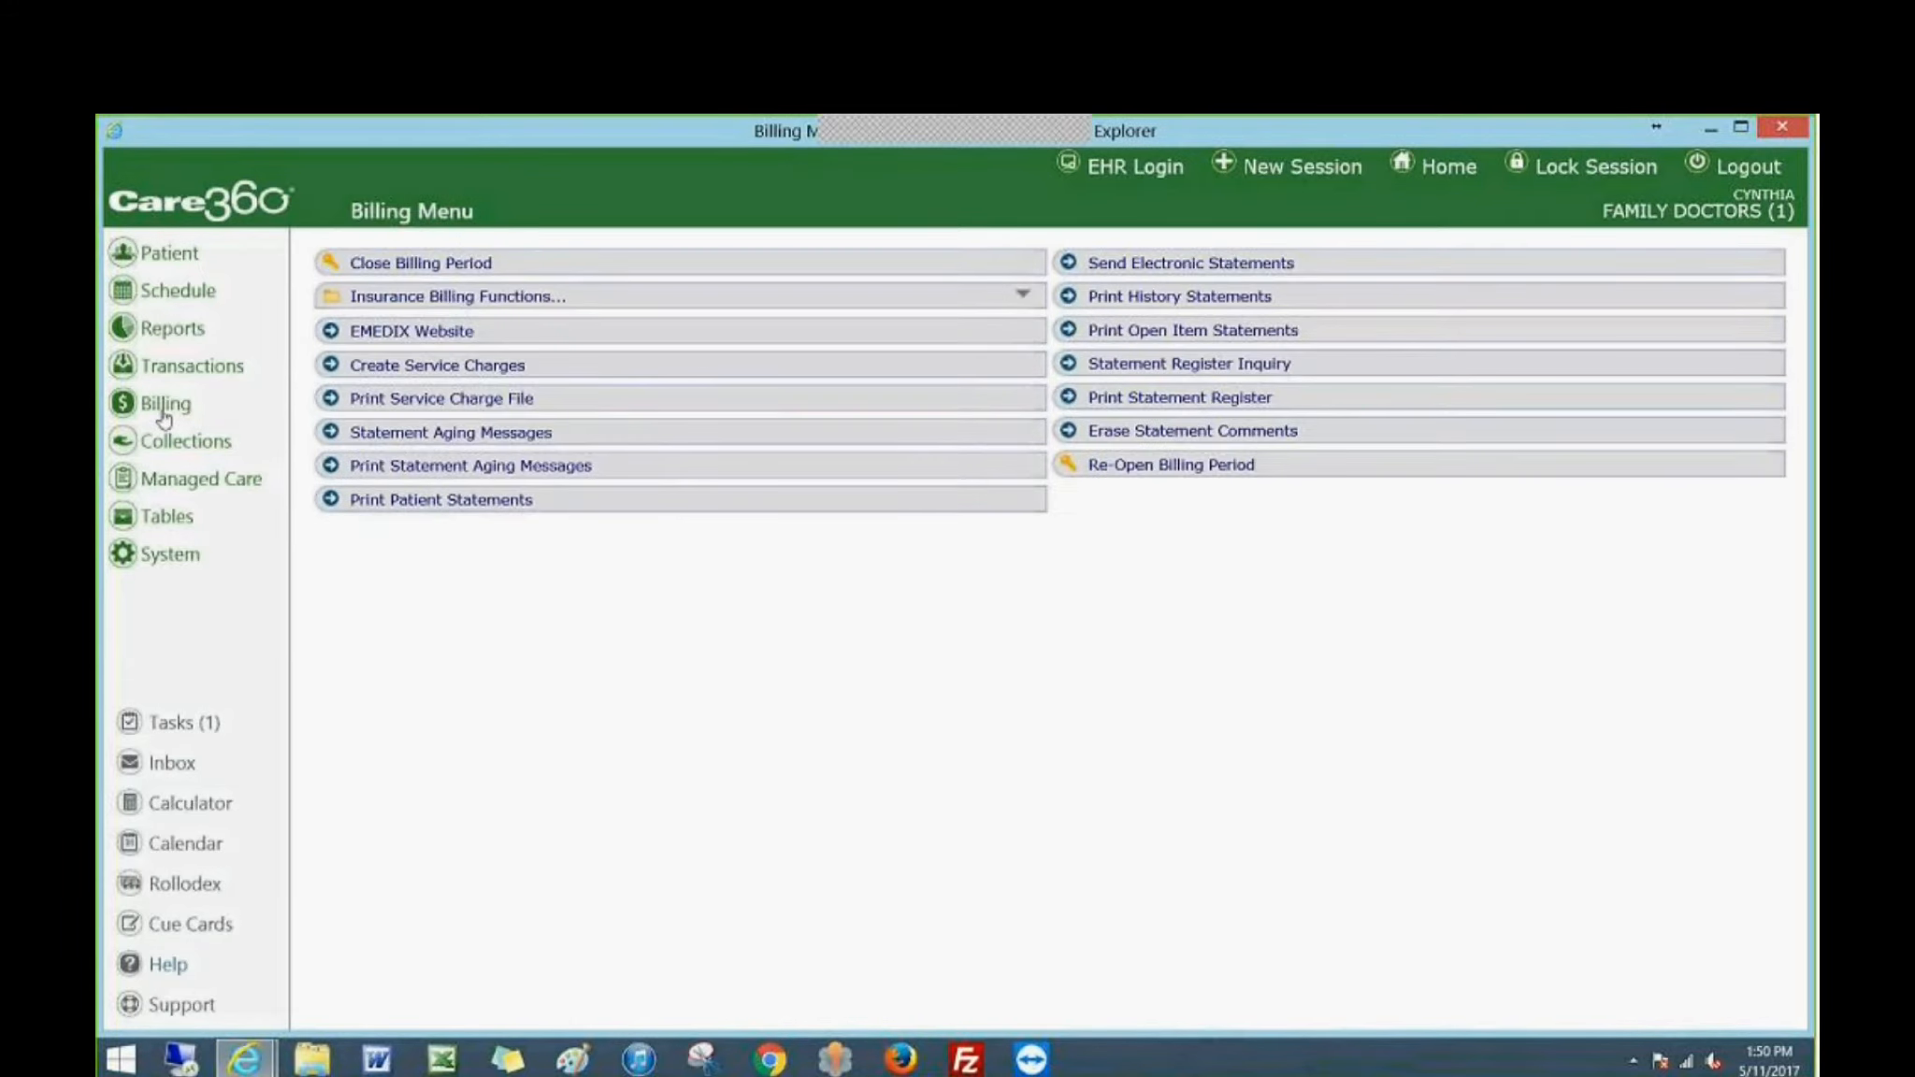
{"action": "left_click", "coordinate": [370, 301]}
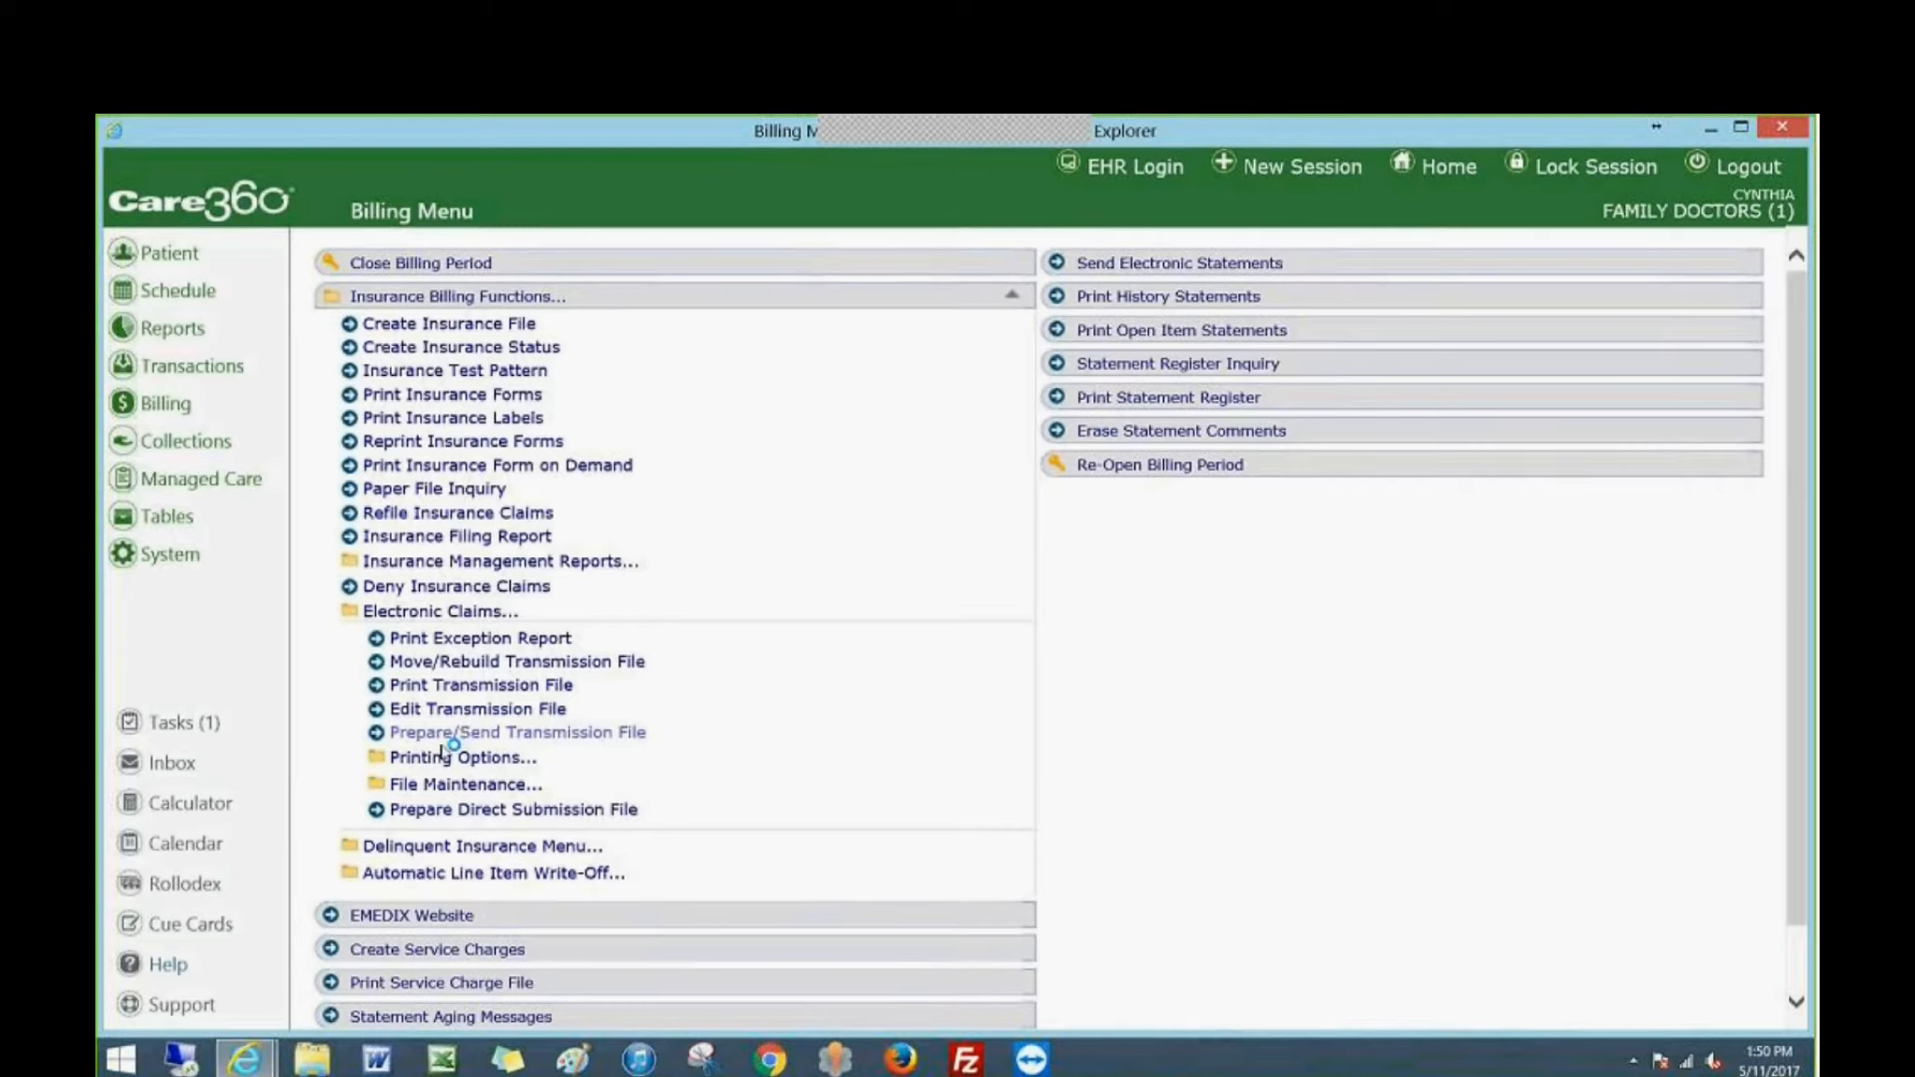
{"action": "left_click", "coordinate": [365, 921]}
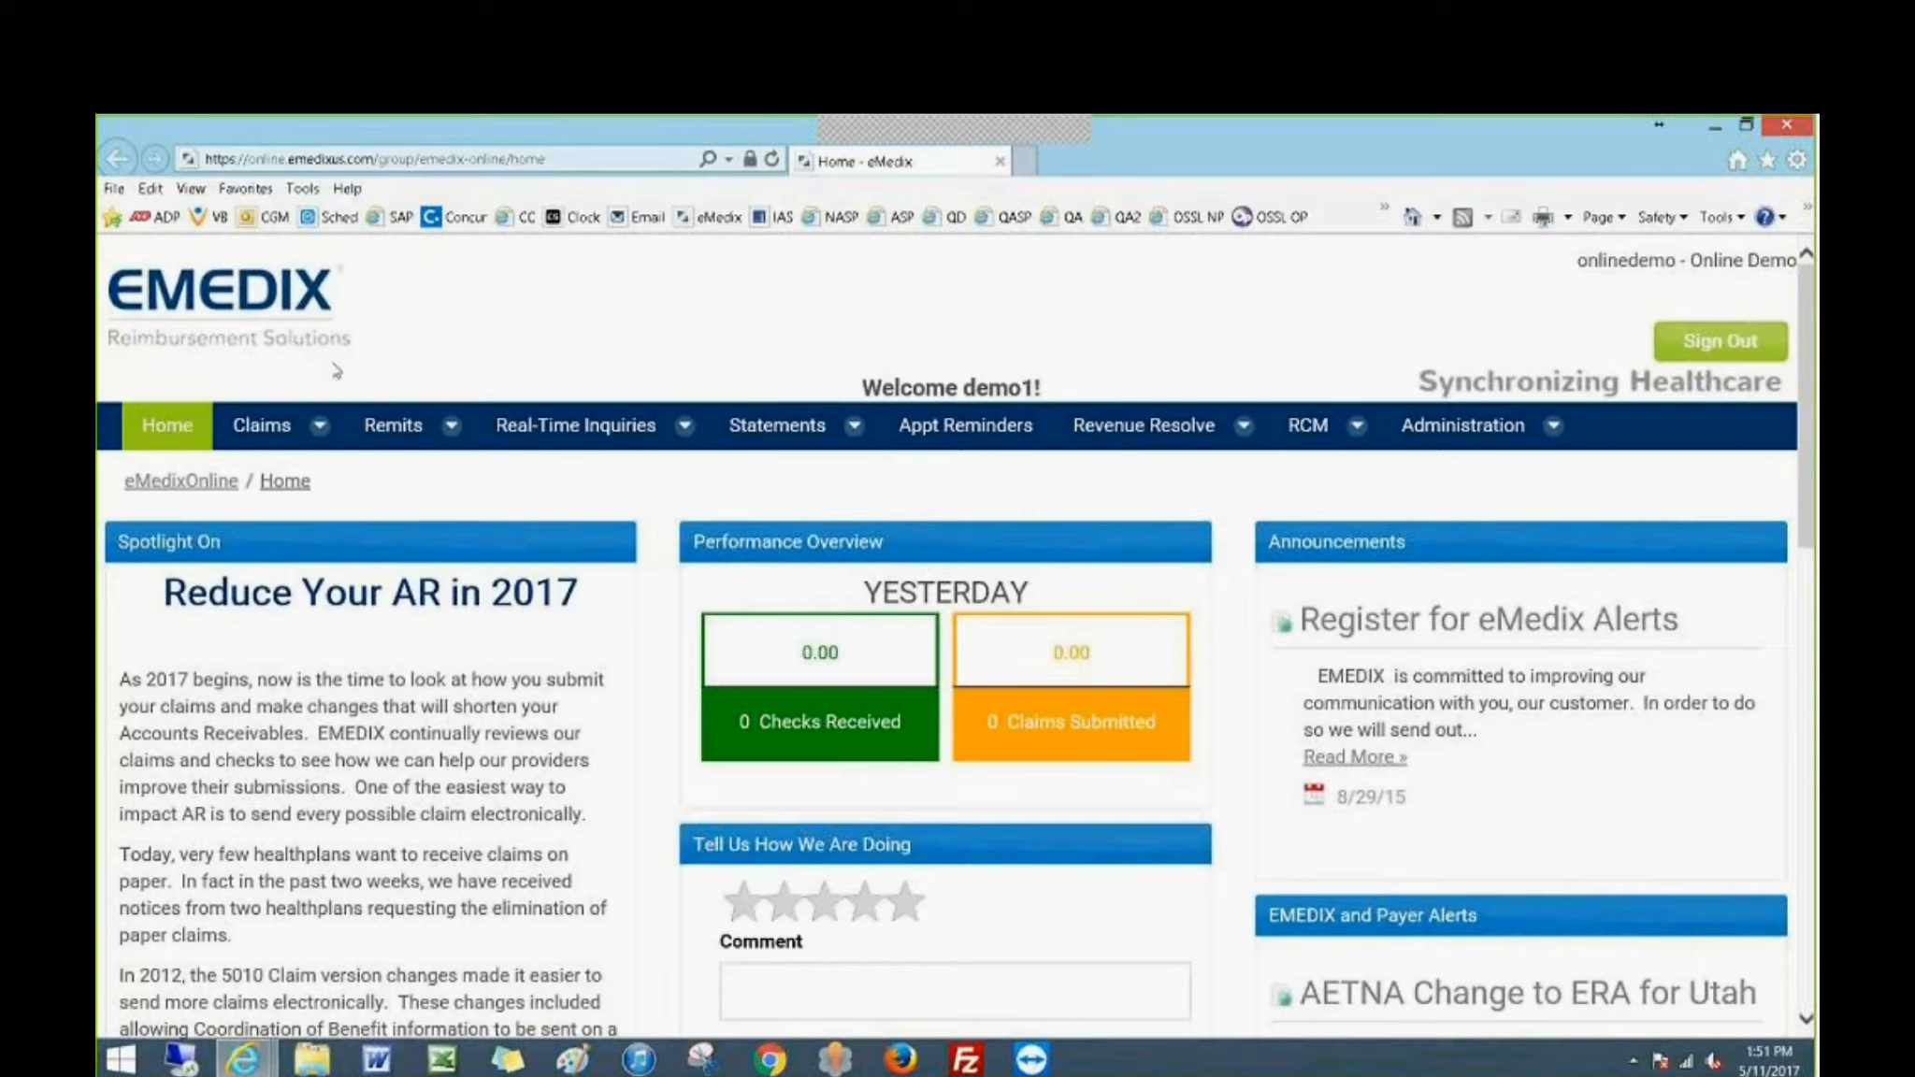
Look through the claims, remits and statements options offered on the EMEDIX site.
{"action": "left_click", "coordinate": [322, 427]}
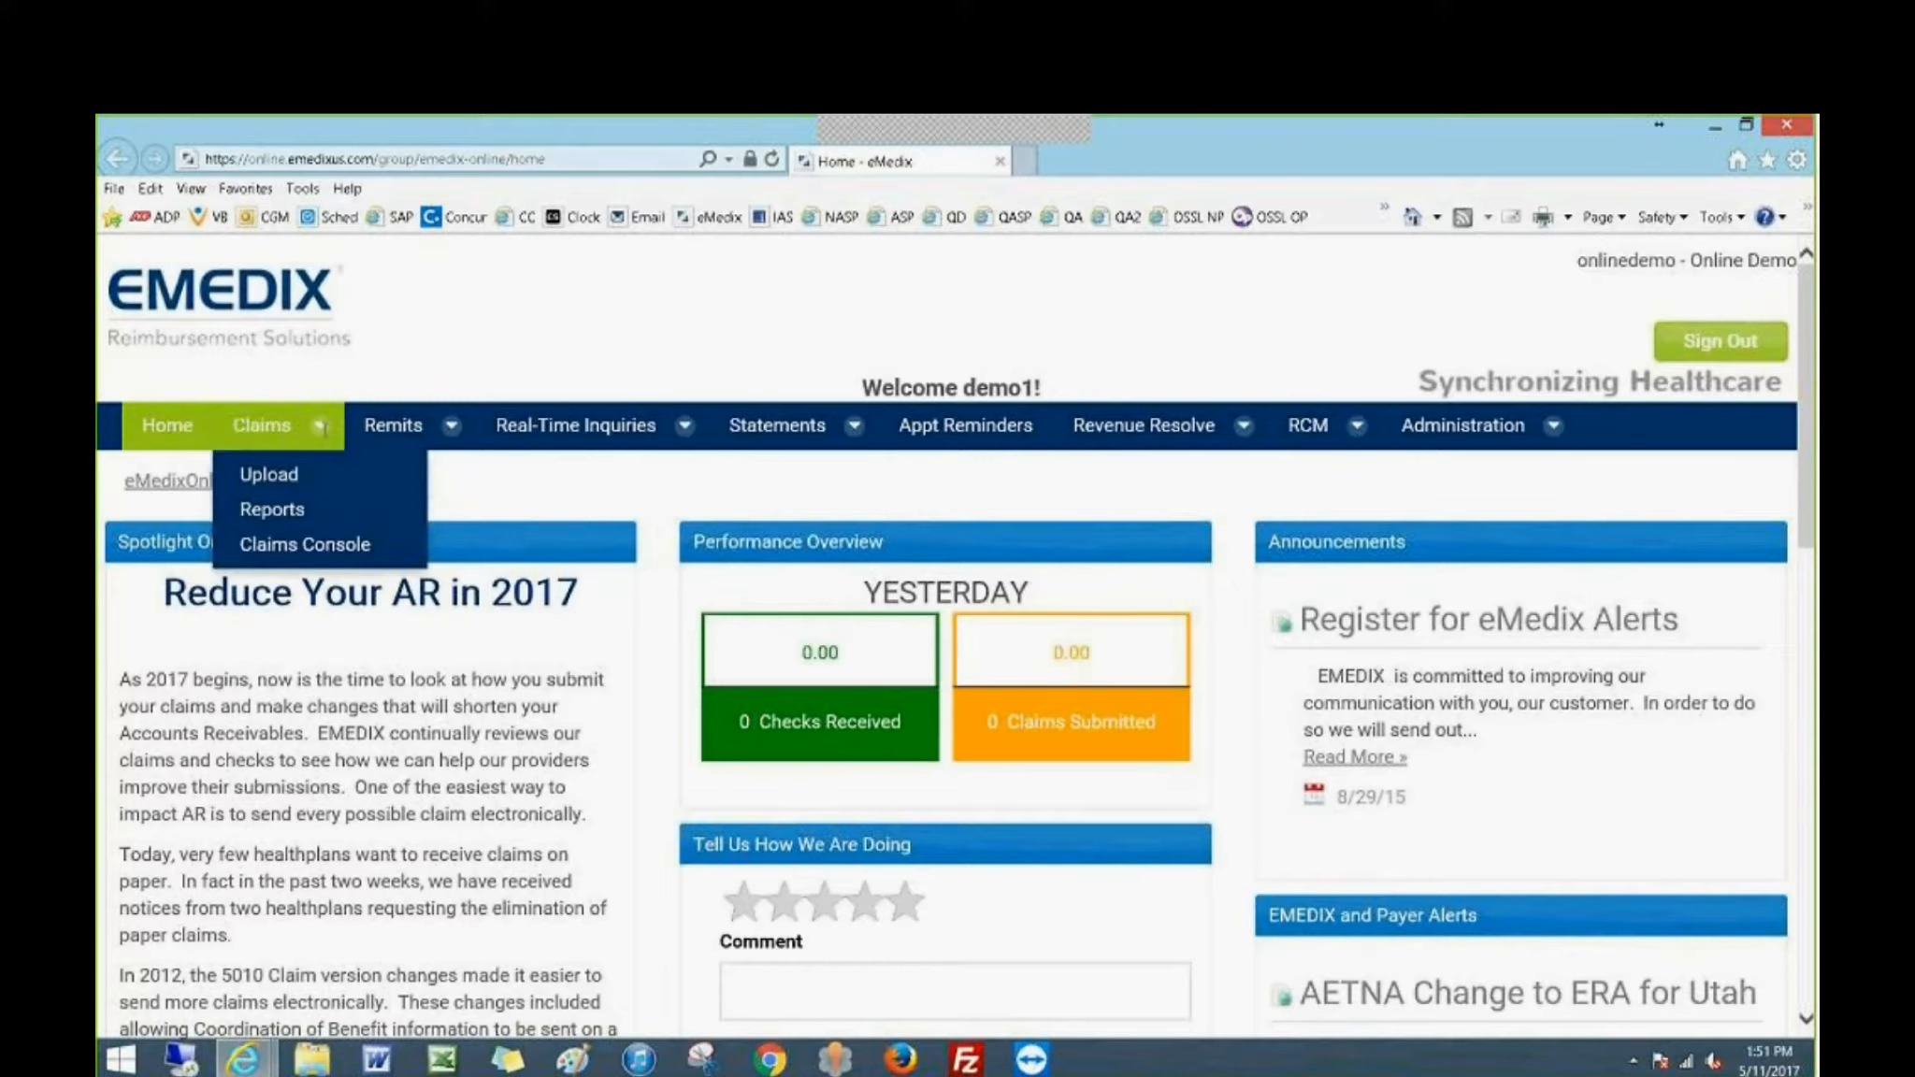
{"action": "left_click", "coordinate": [414, 428]}
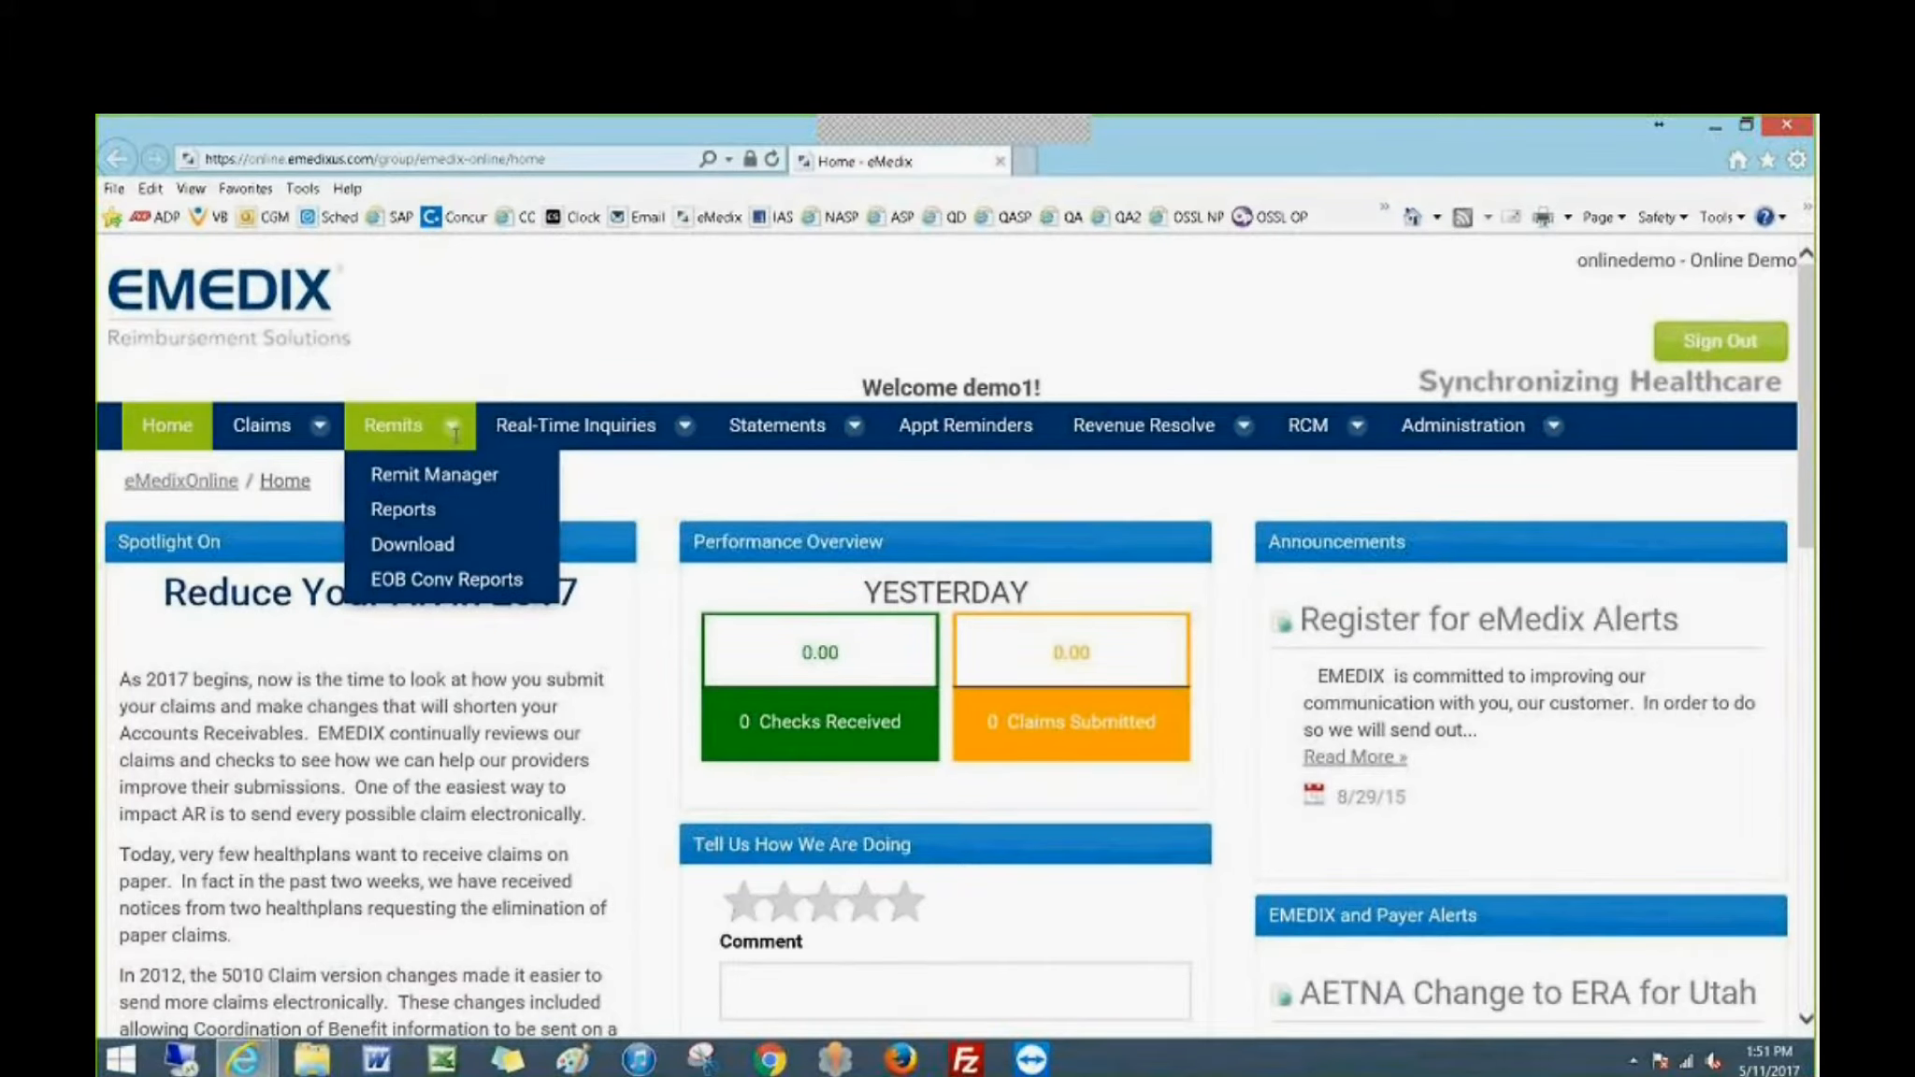
{"action": "left_click", "coordinate": [847, 438]}
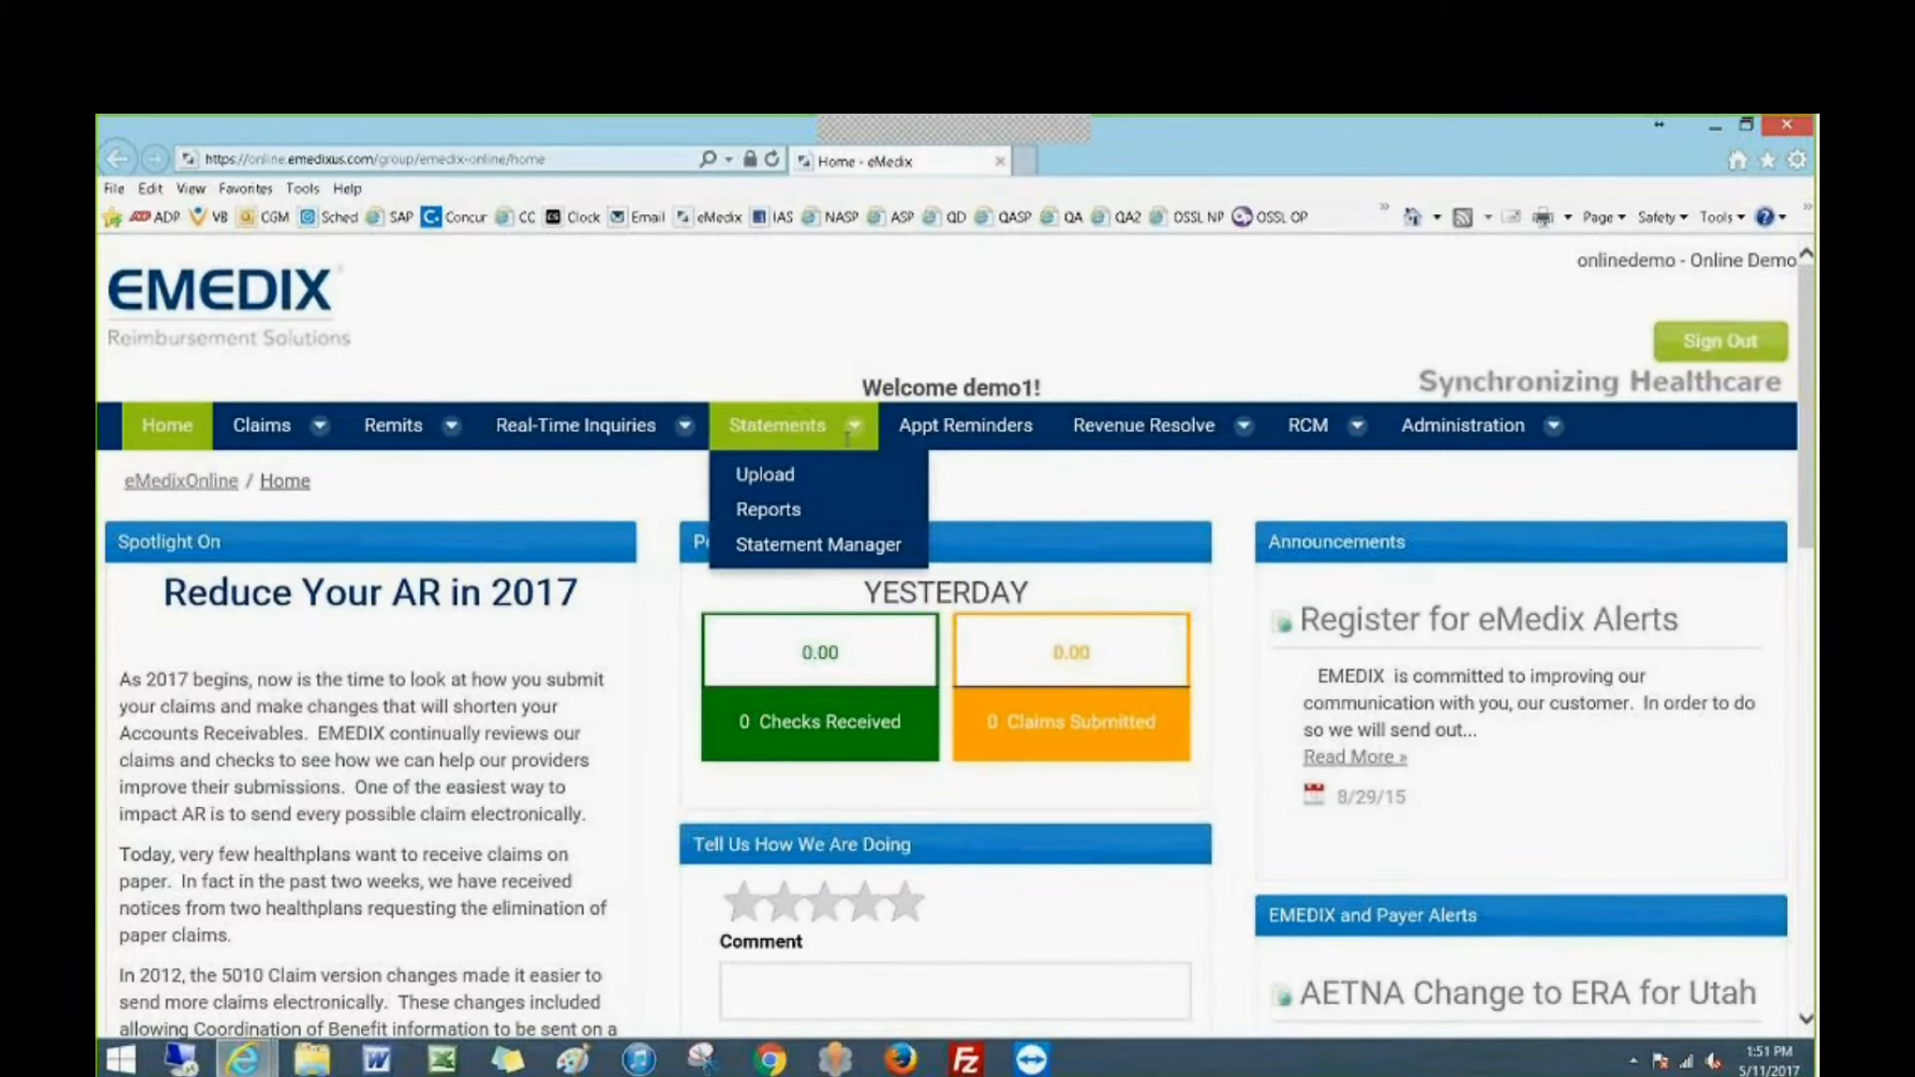
Open the EMEDIX Claims Console, examine its process date choices and the payer type and file summaries, and close the site.
{"action": "mouse_move", "coordinate": [307, 428]}
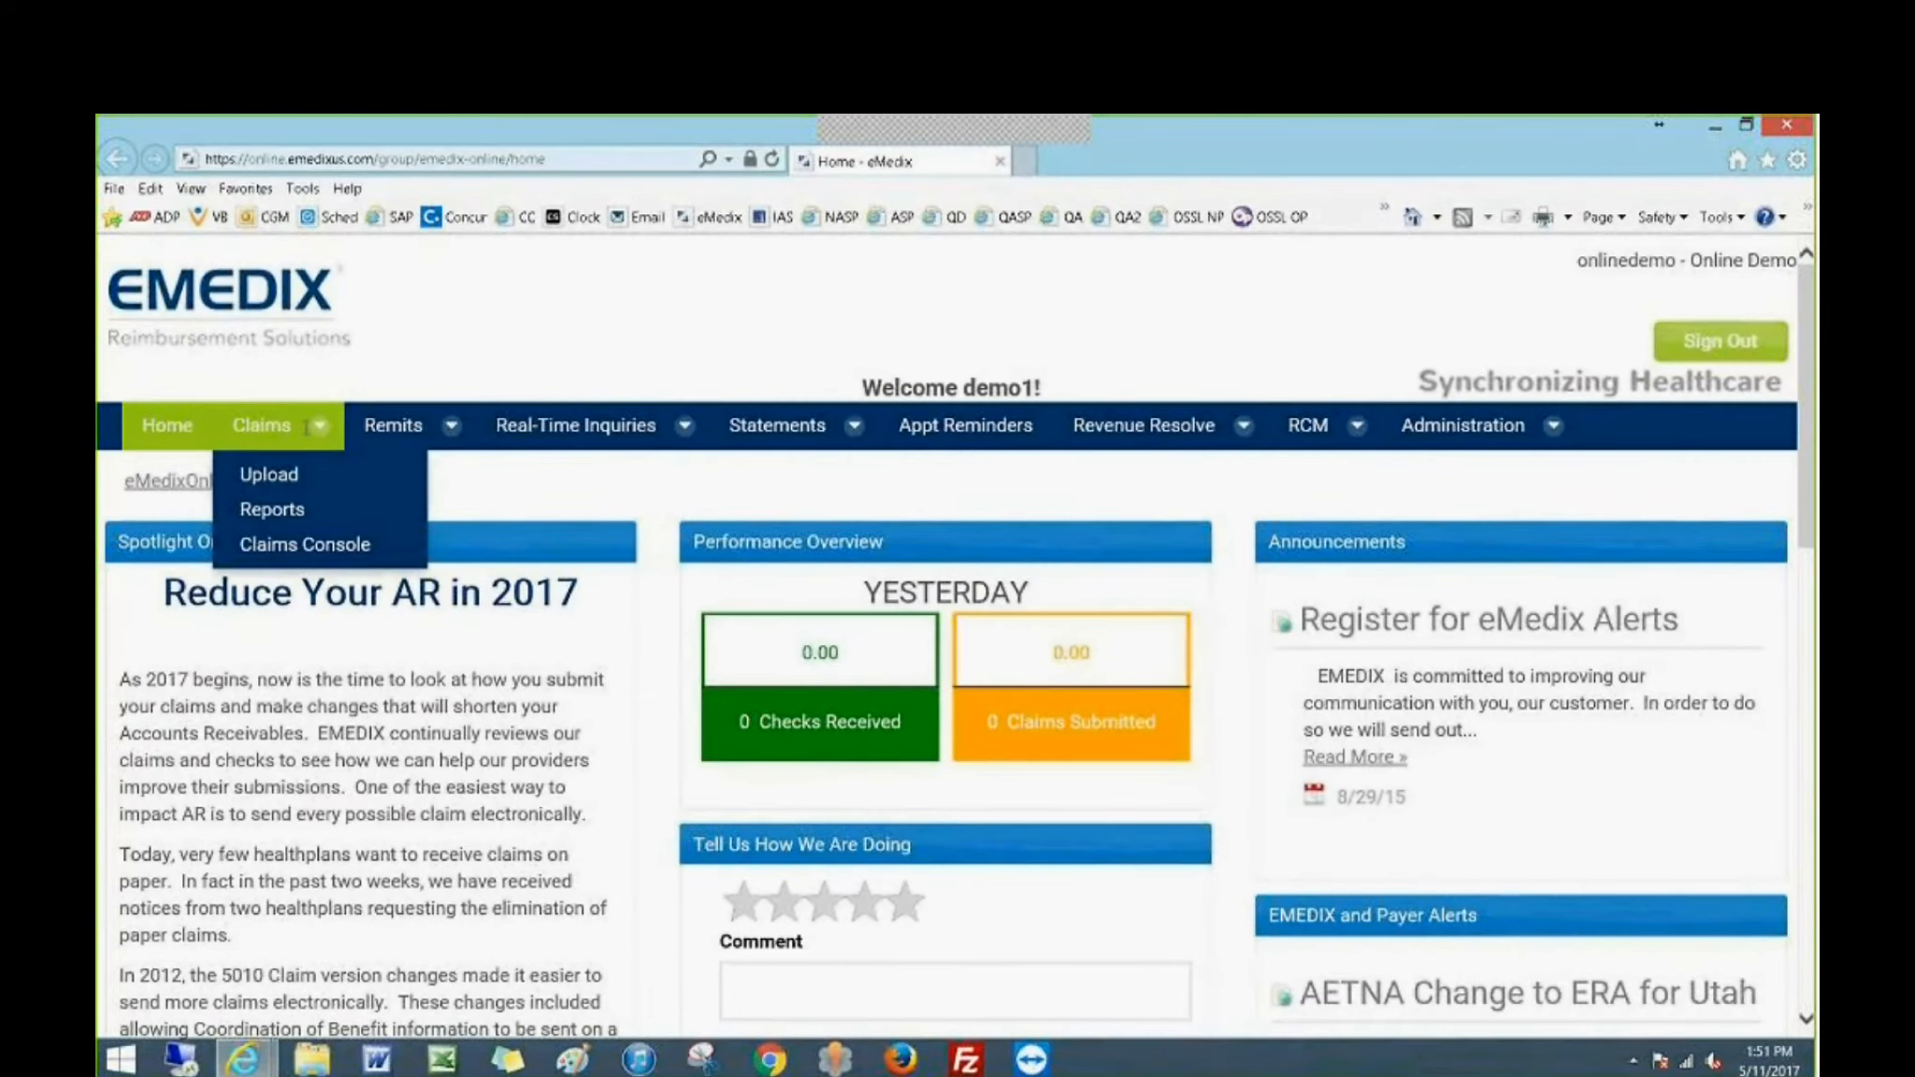
{"action": "left_click", "coordinate": [285, 552]}
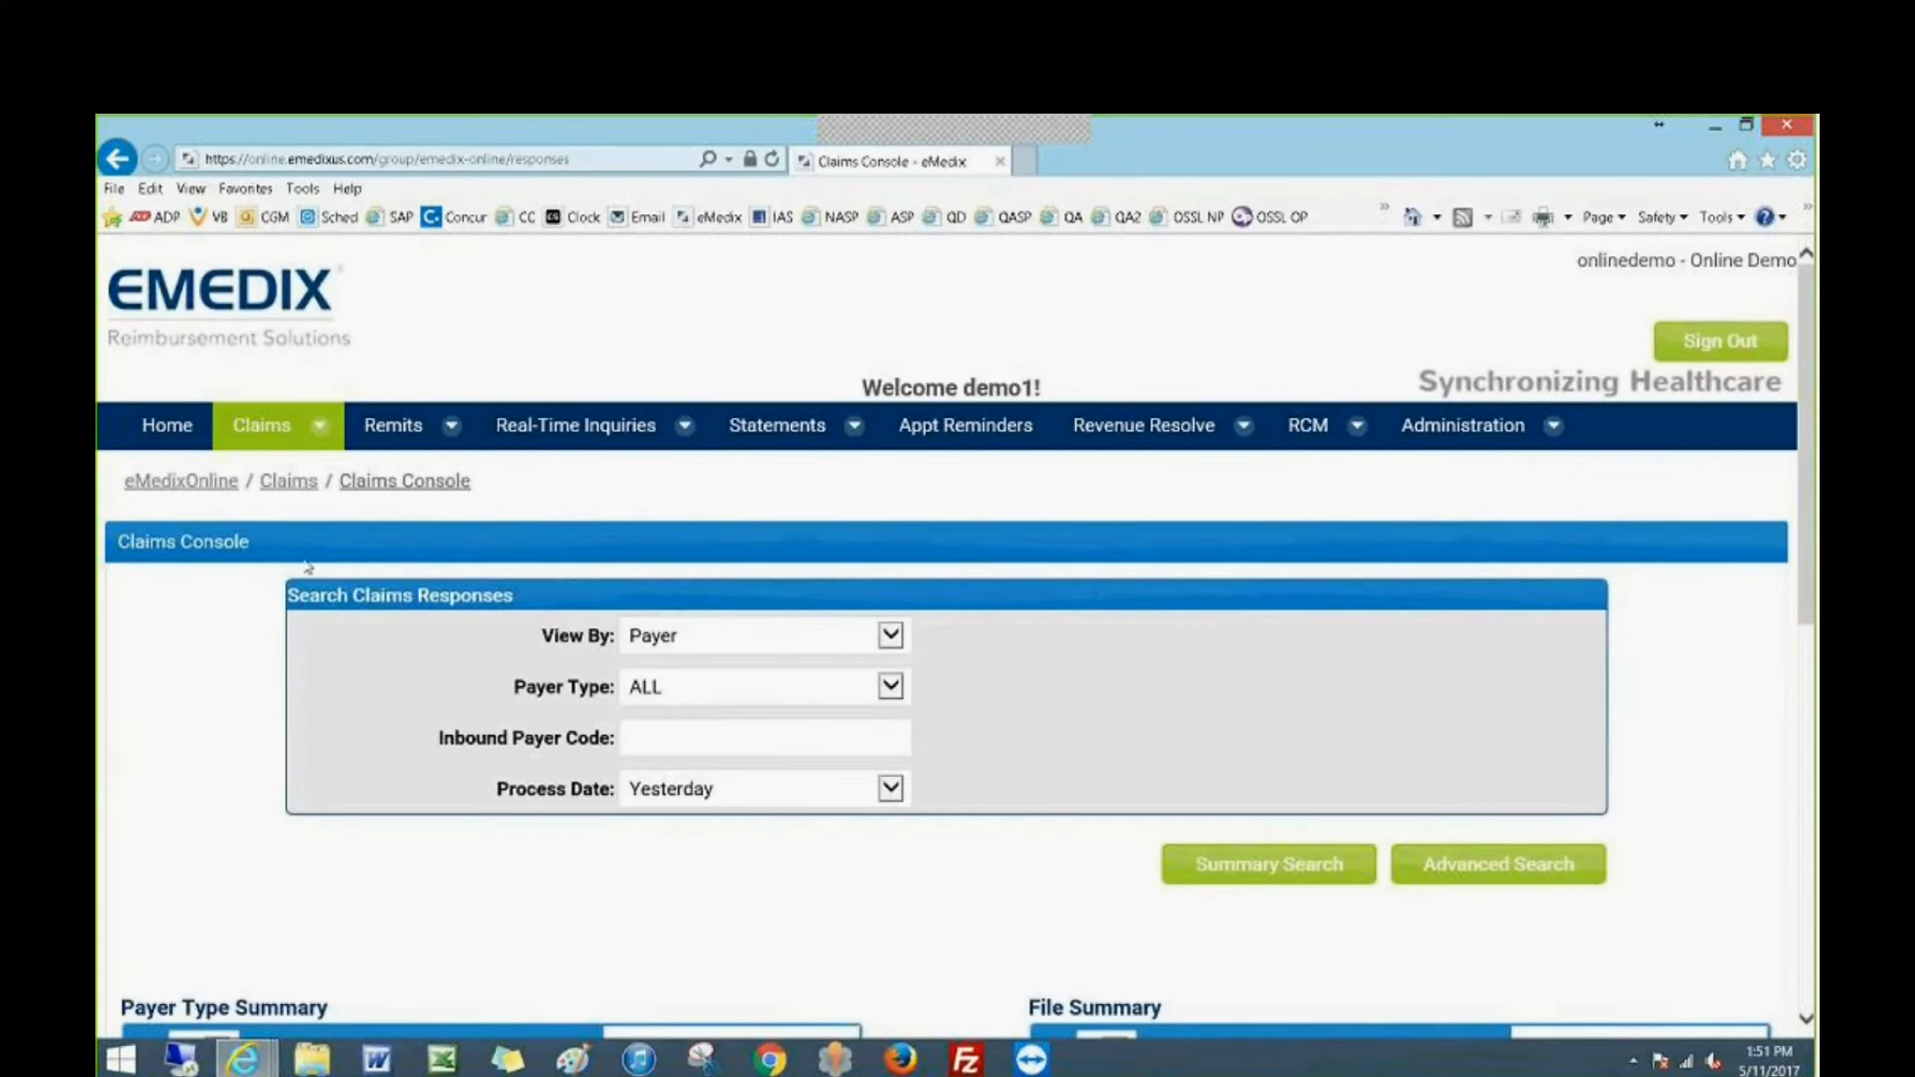
{"action": "left_click", "coordinate": [888, 797]}
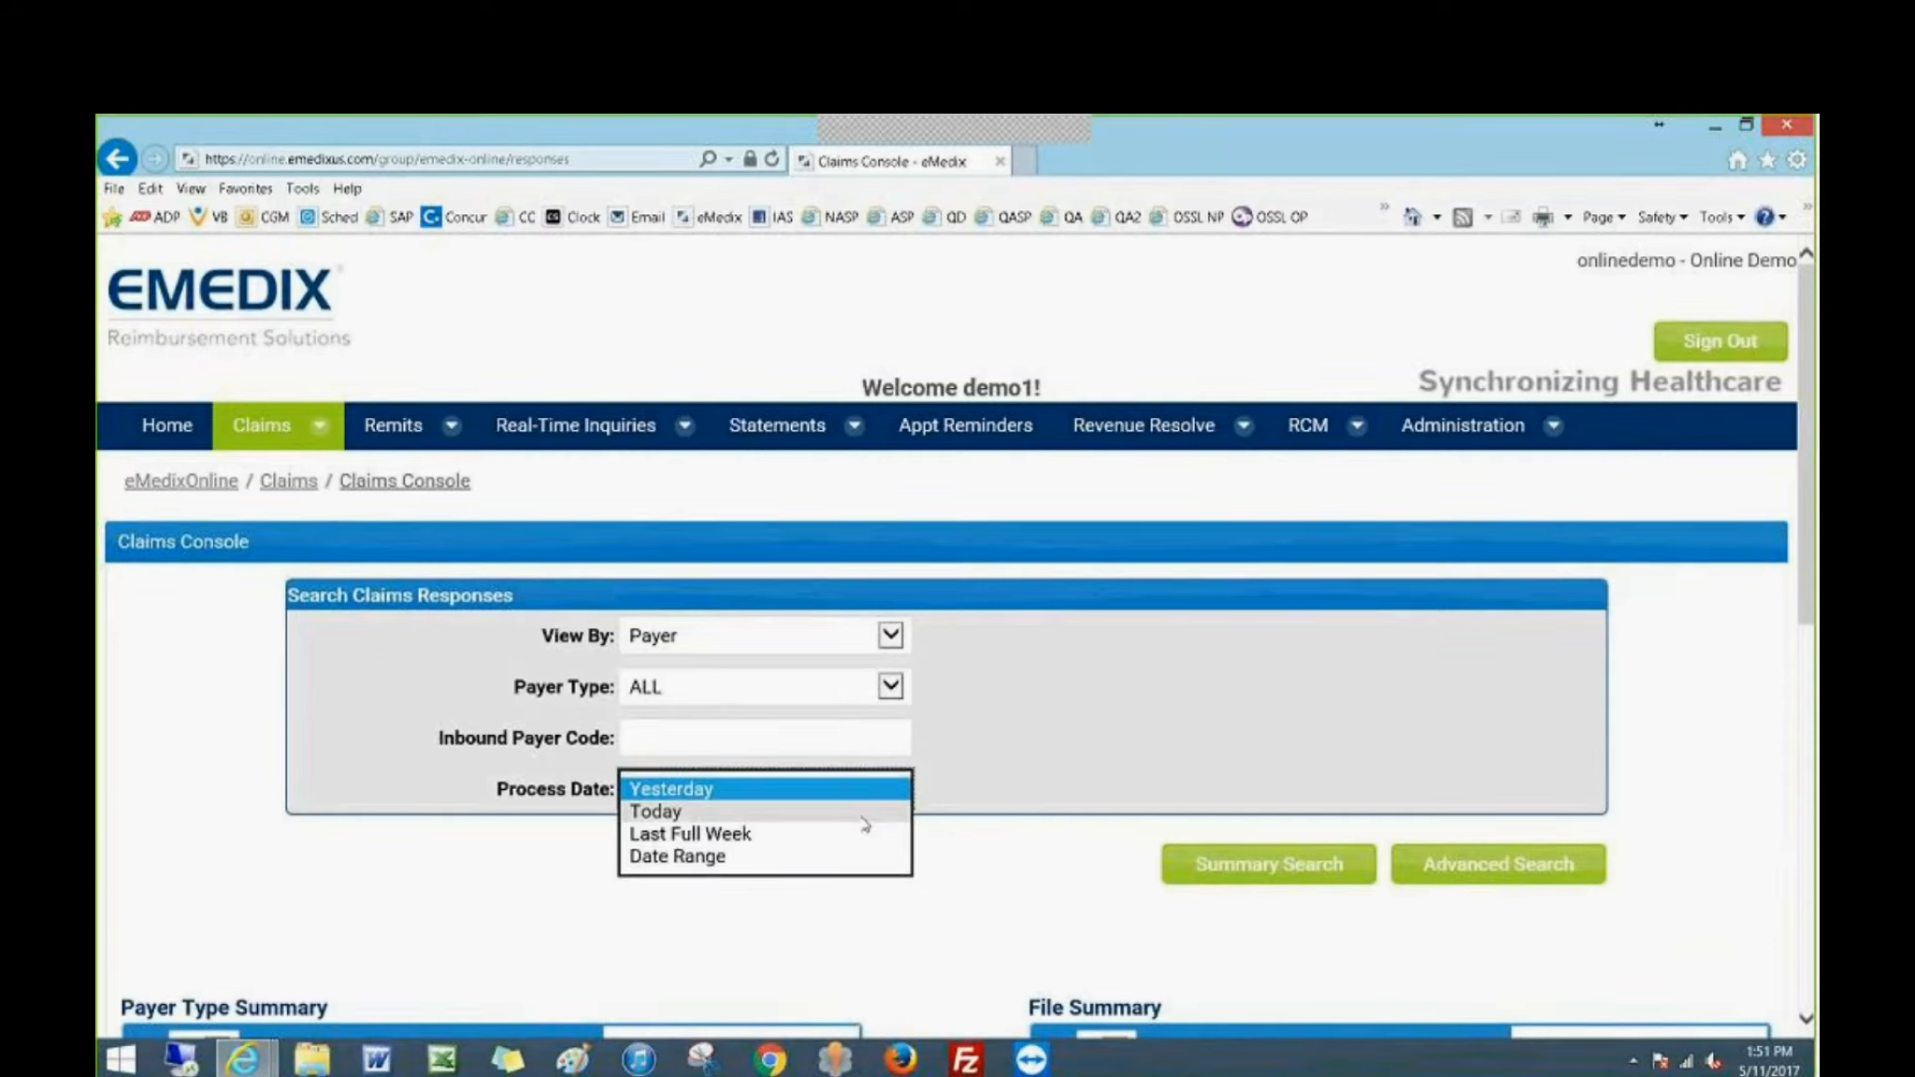
{"action": "left_click", "coordinate": [809, 909]}
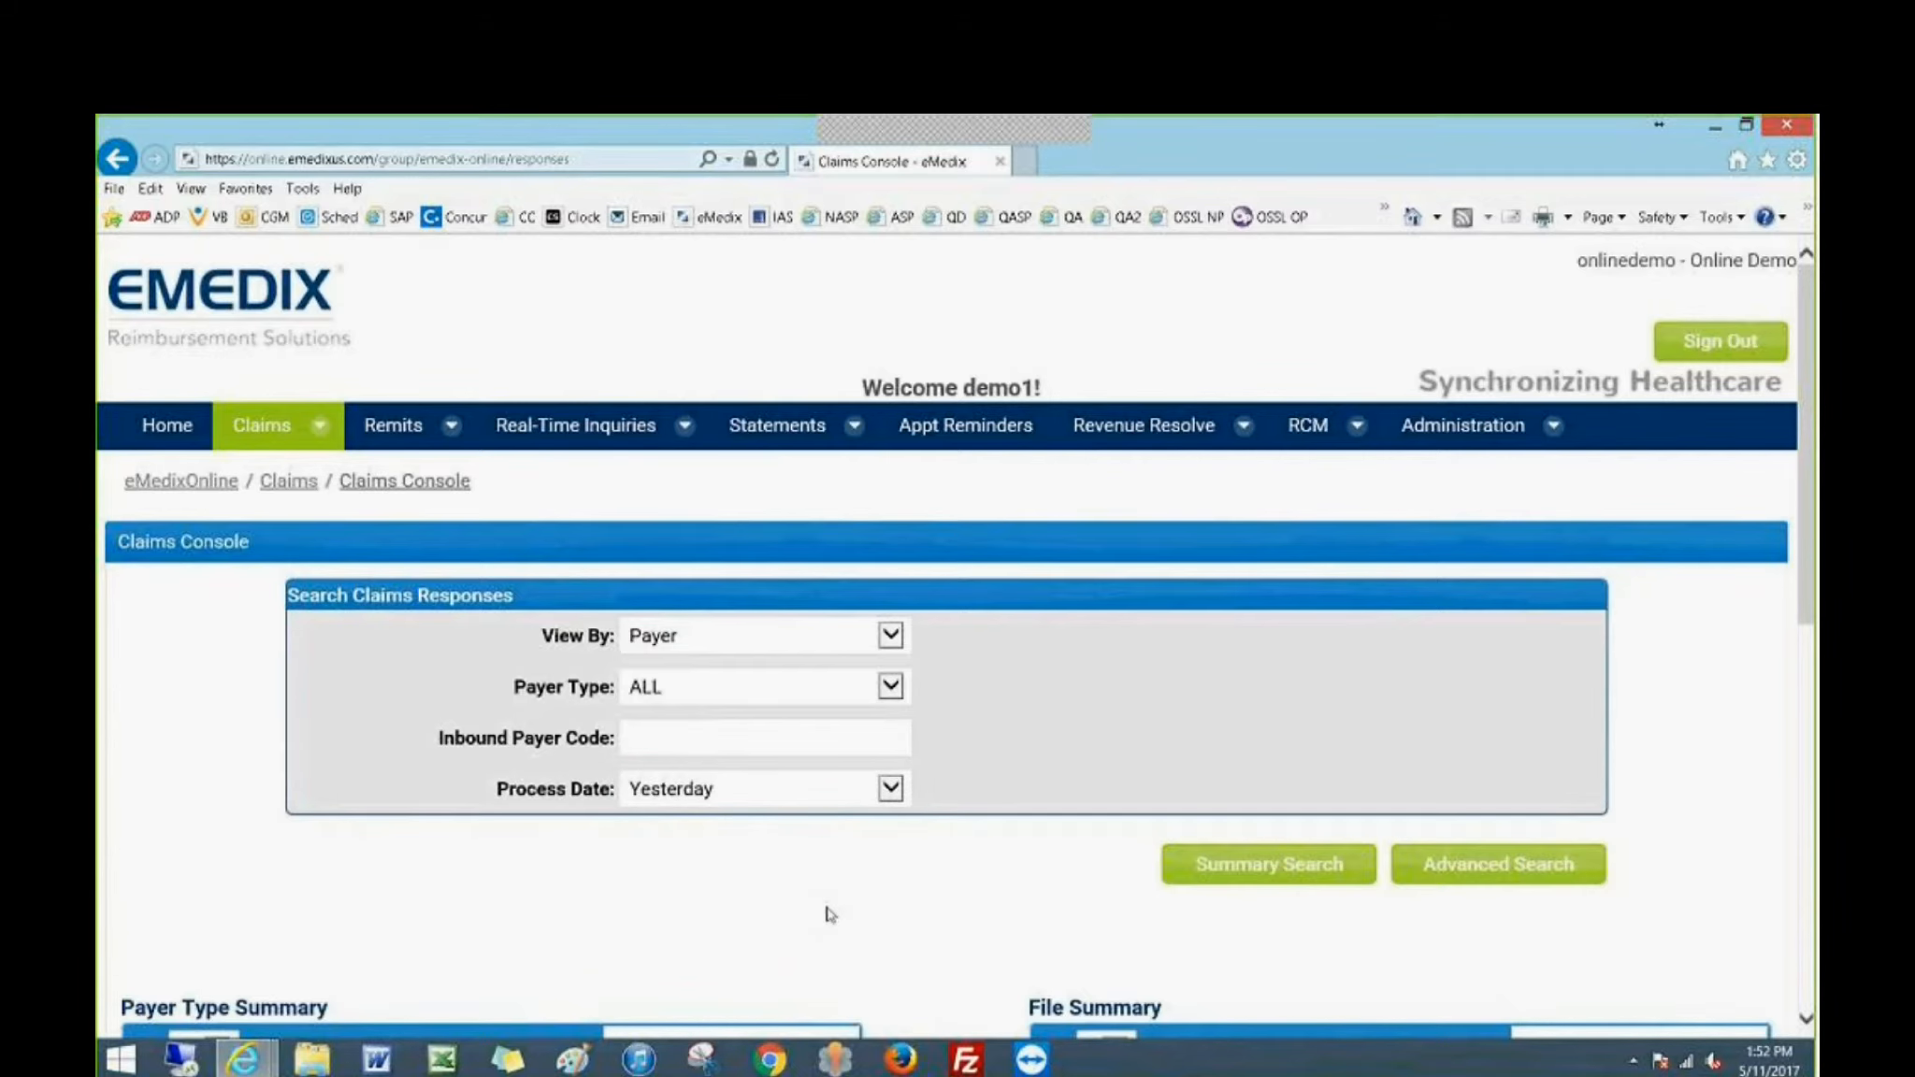
{"action": "scroll", "coordinate": [827, 911], "scroll_direction": "down", "scroll_amount": 4}
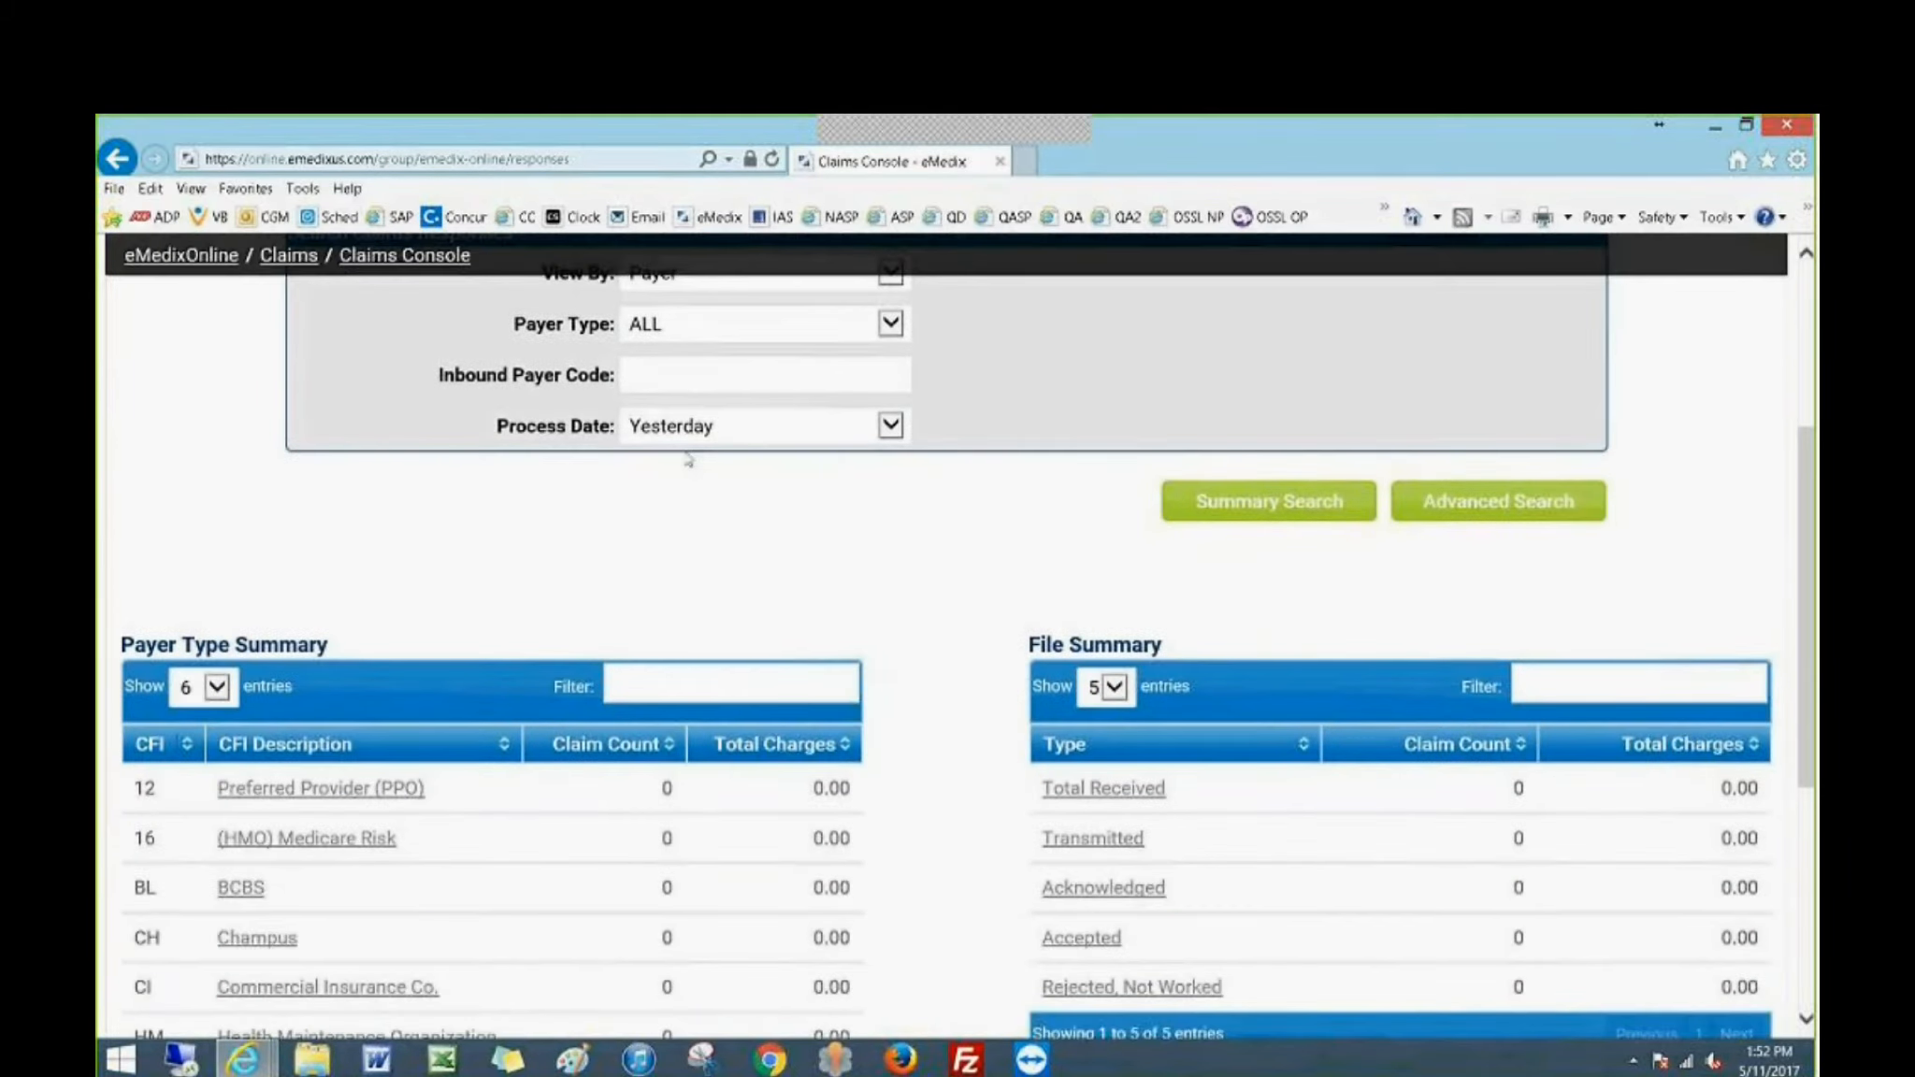
{"action": "scroll", "coordinate": [925, 707], "scroll_direction": "down", "scroll_amount": 1}
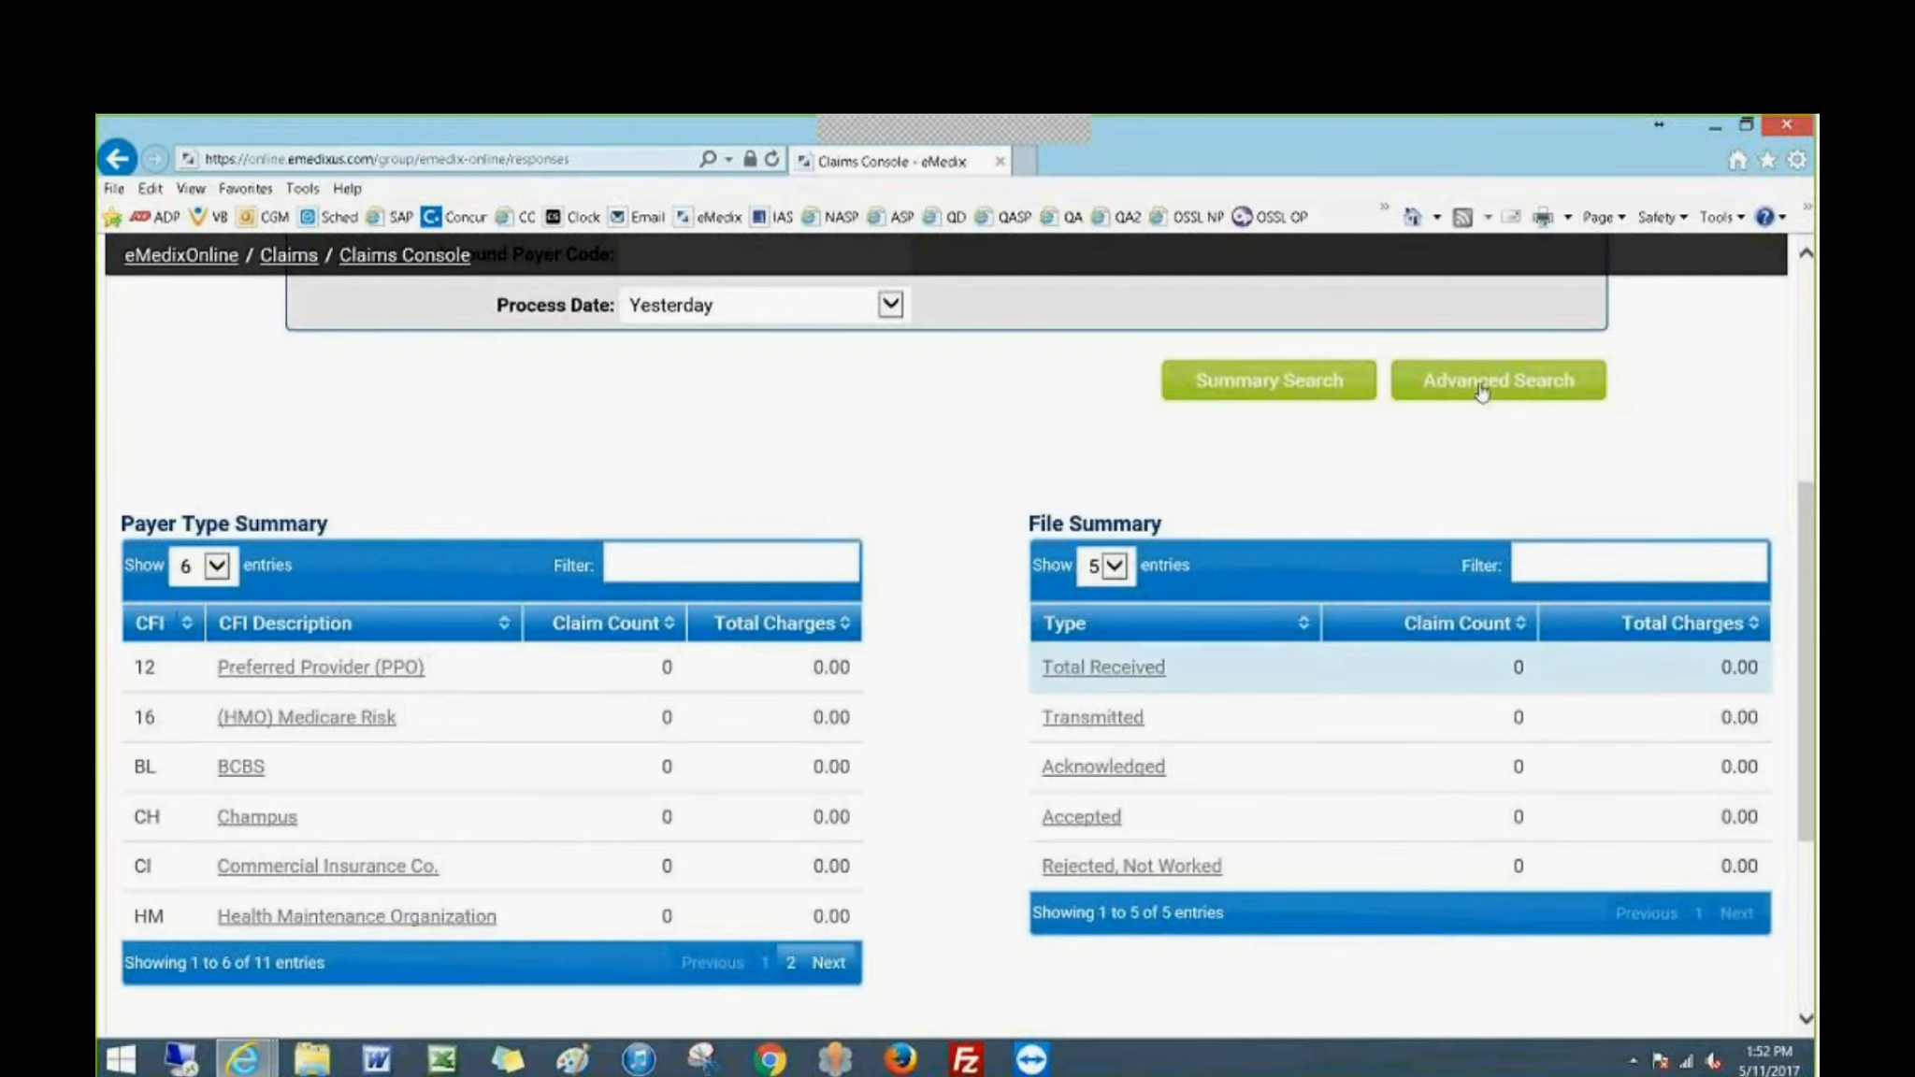
{"action": "left_click", "coordinate": [1805, 134]}
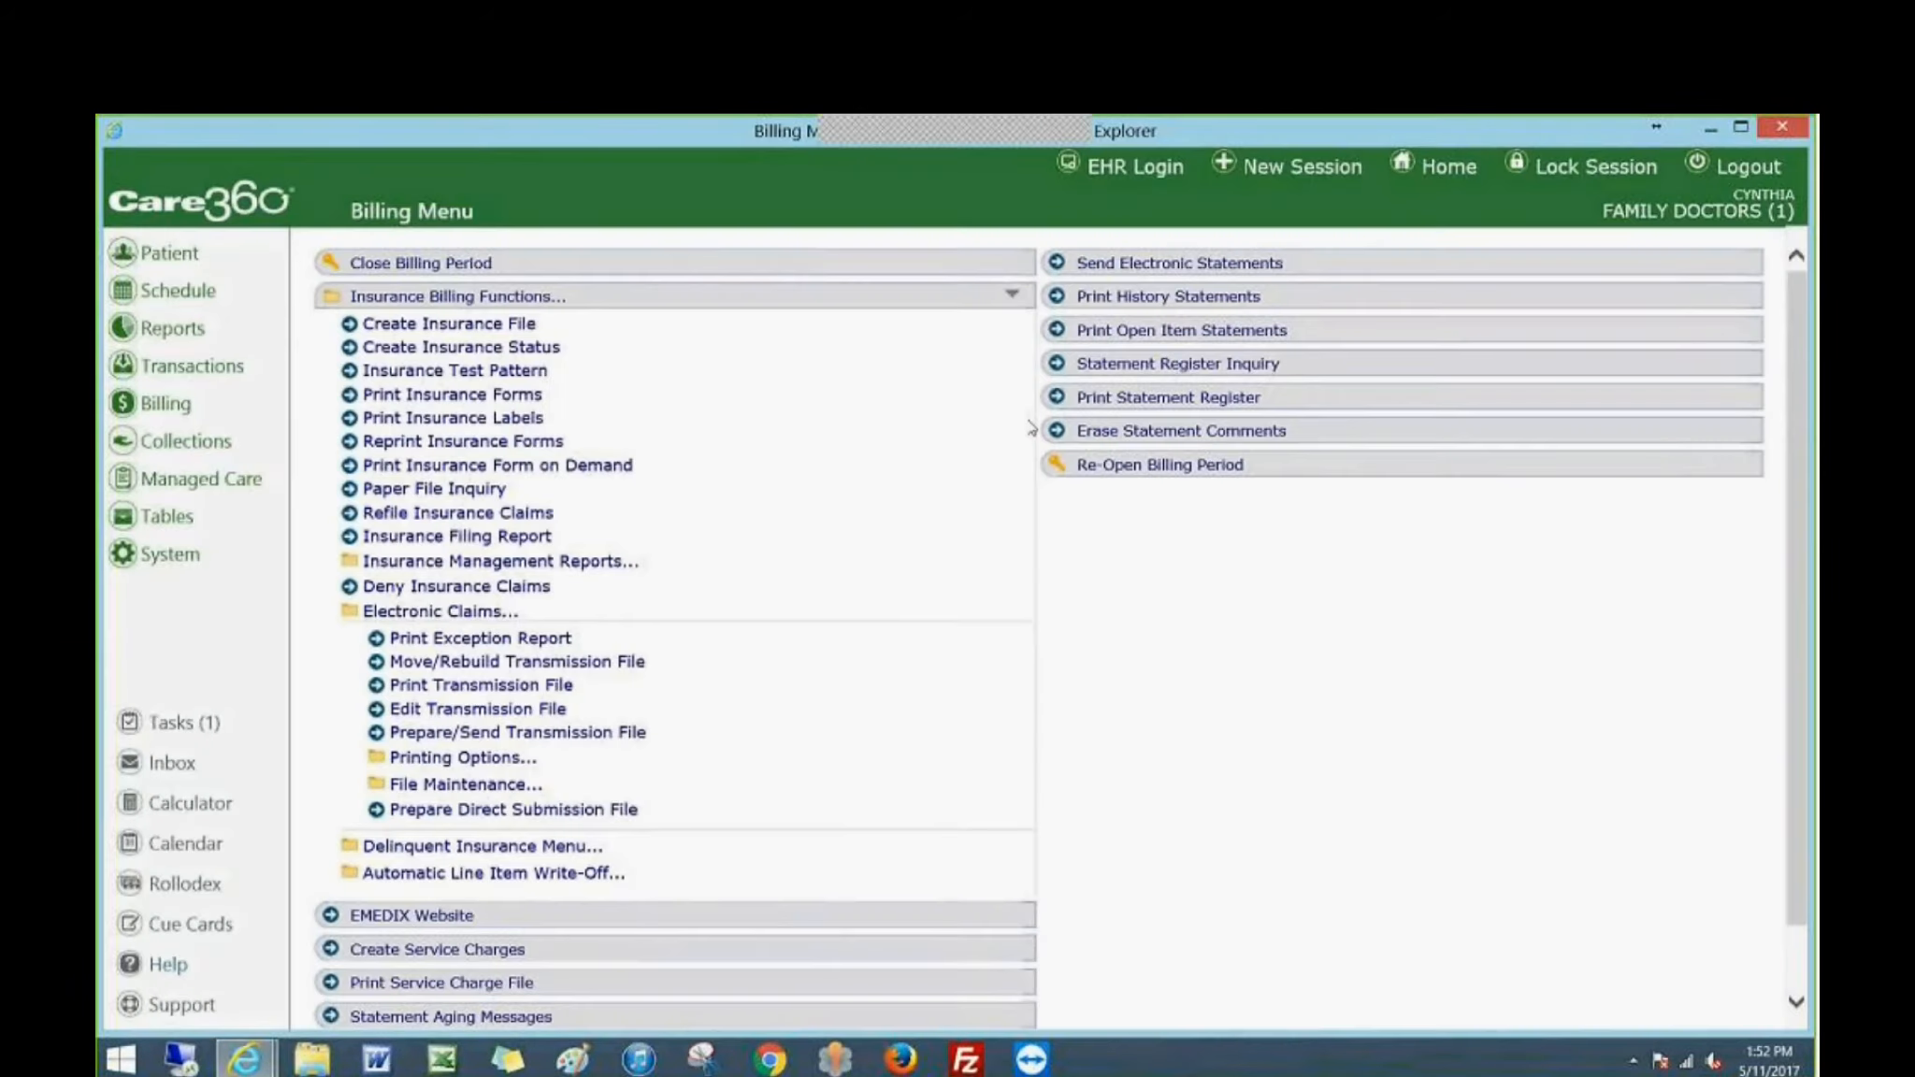
Collapse the insurance billing functions and show the Electronic Remittance Advice (ERA) functions under Transactions.
{"action": "left_click", "coordinate": [365, 298]}
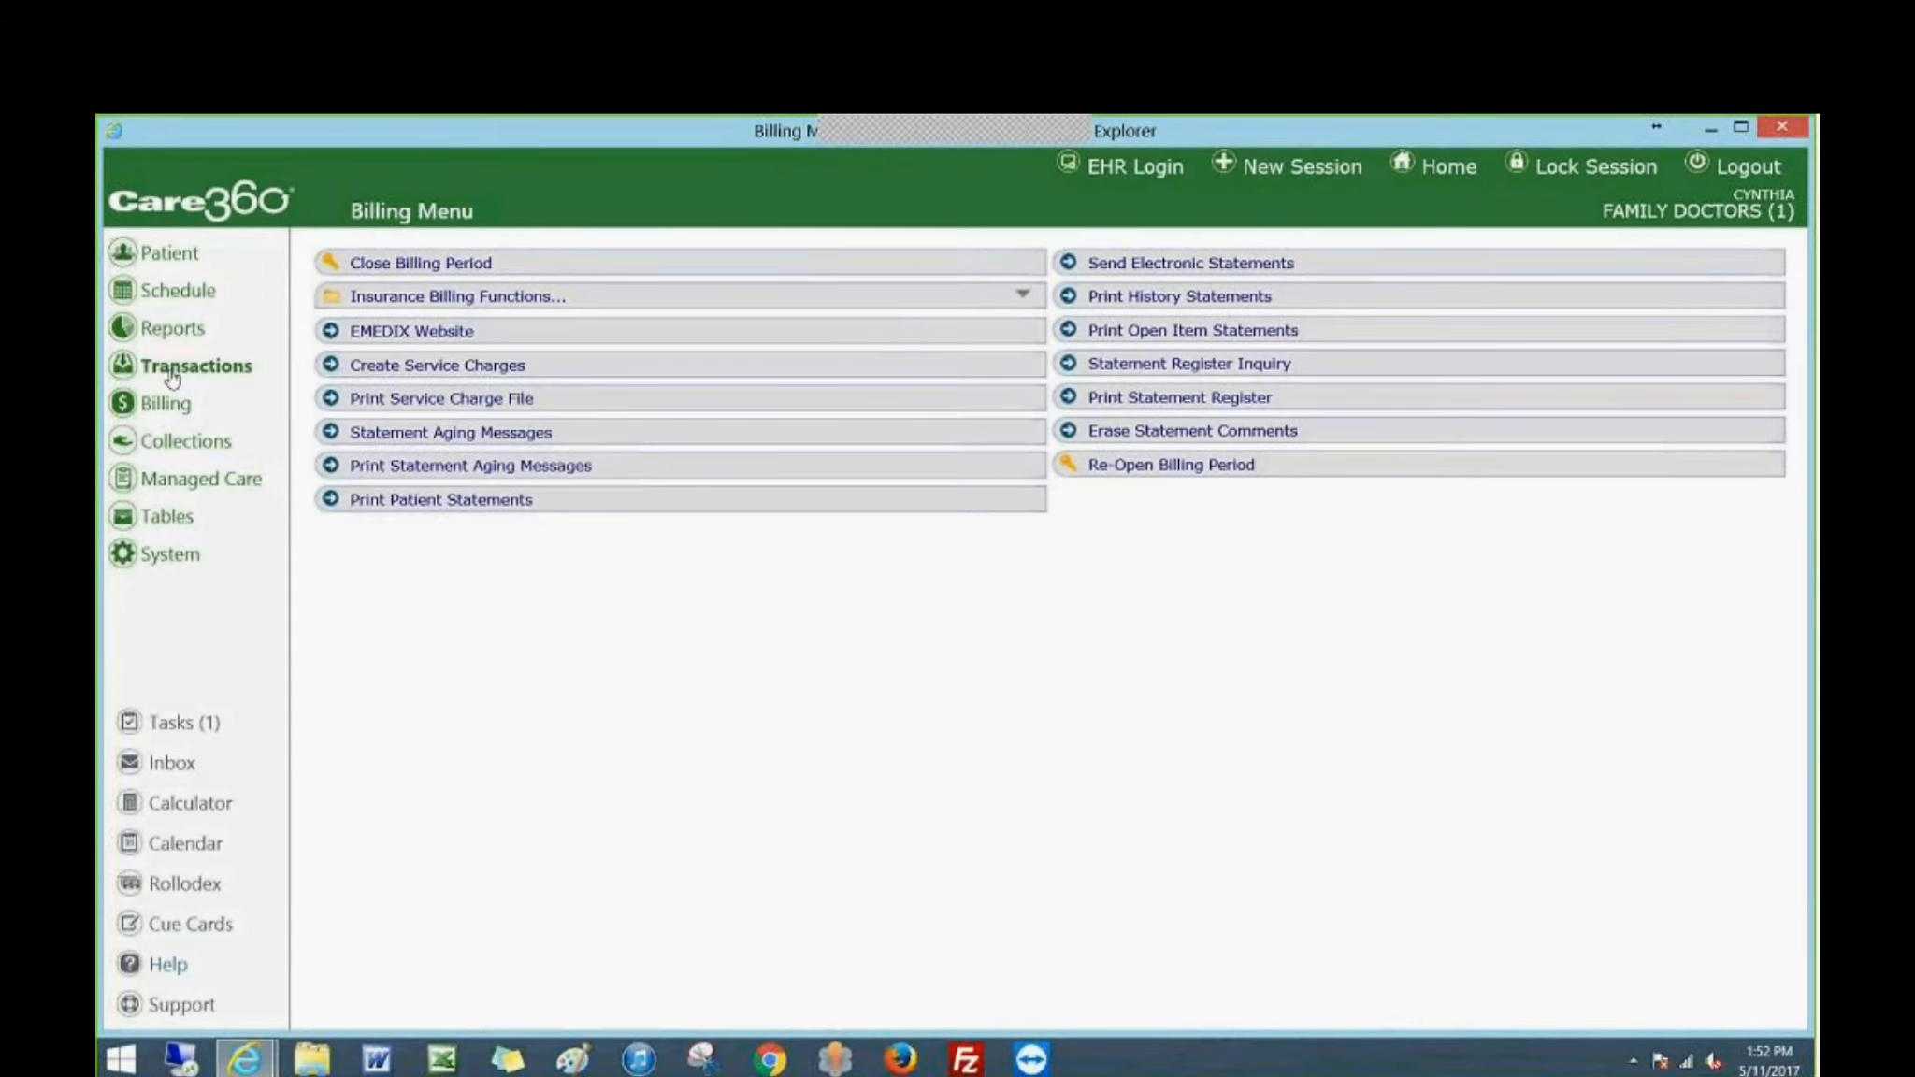
{"action": "left_click", "coordinate": [172, 371]}
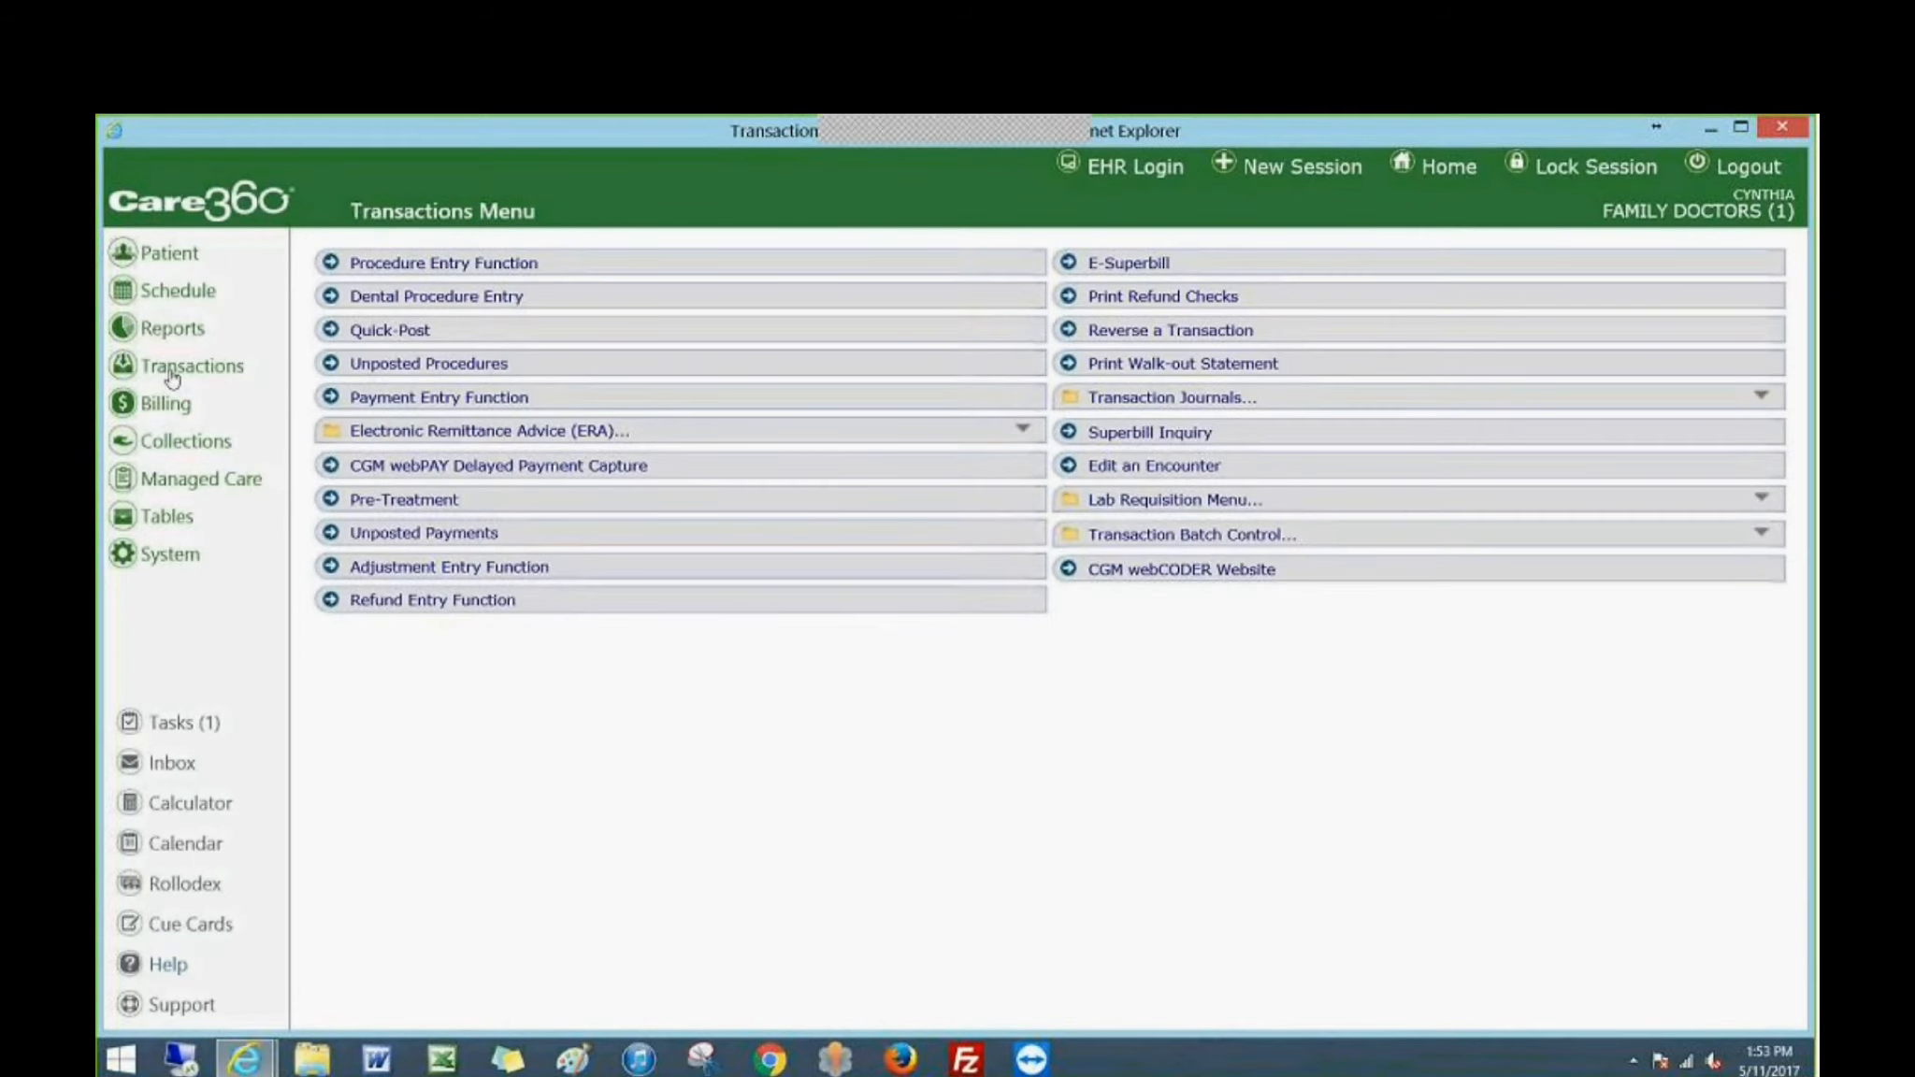
{"action": "left_click", "coordinate": [384, 438]}
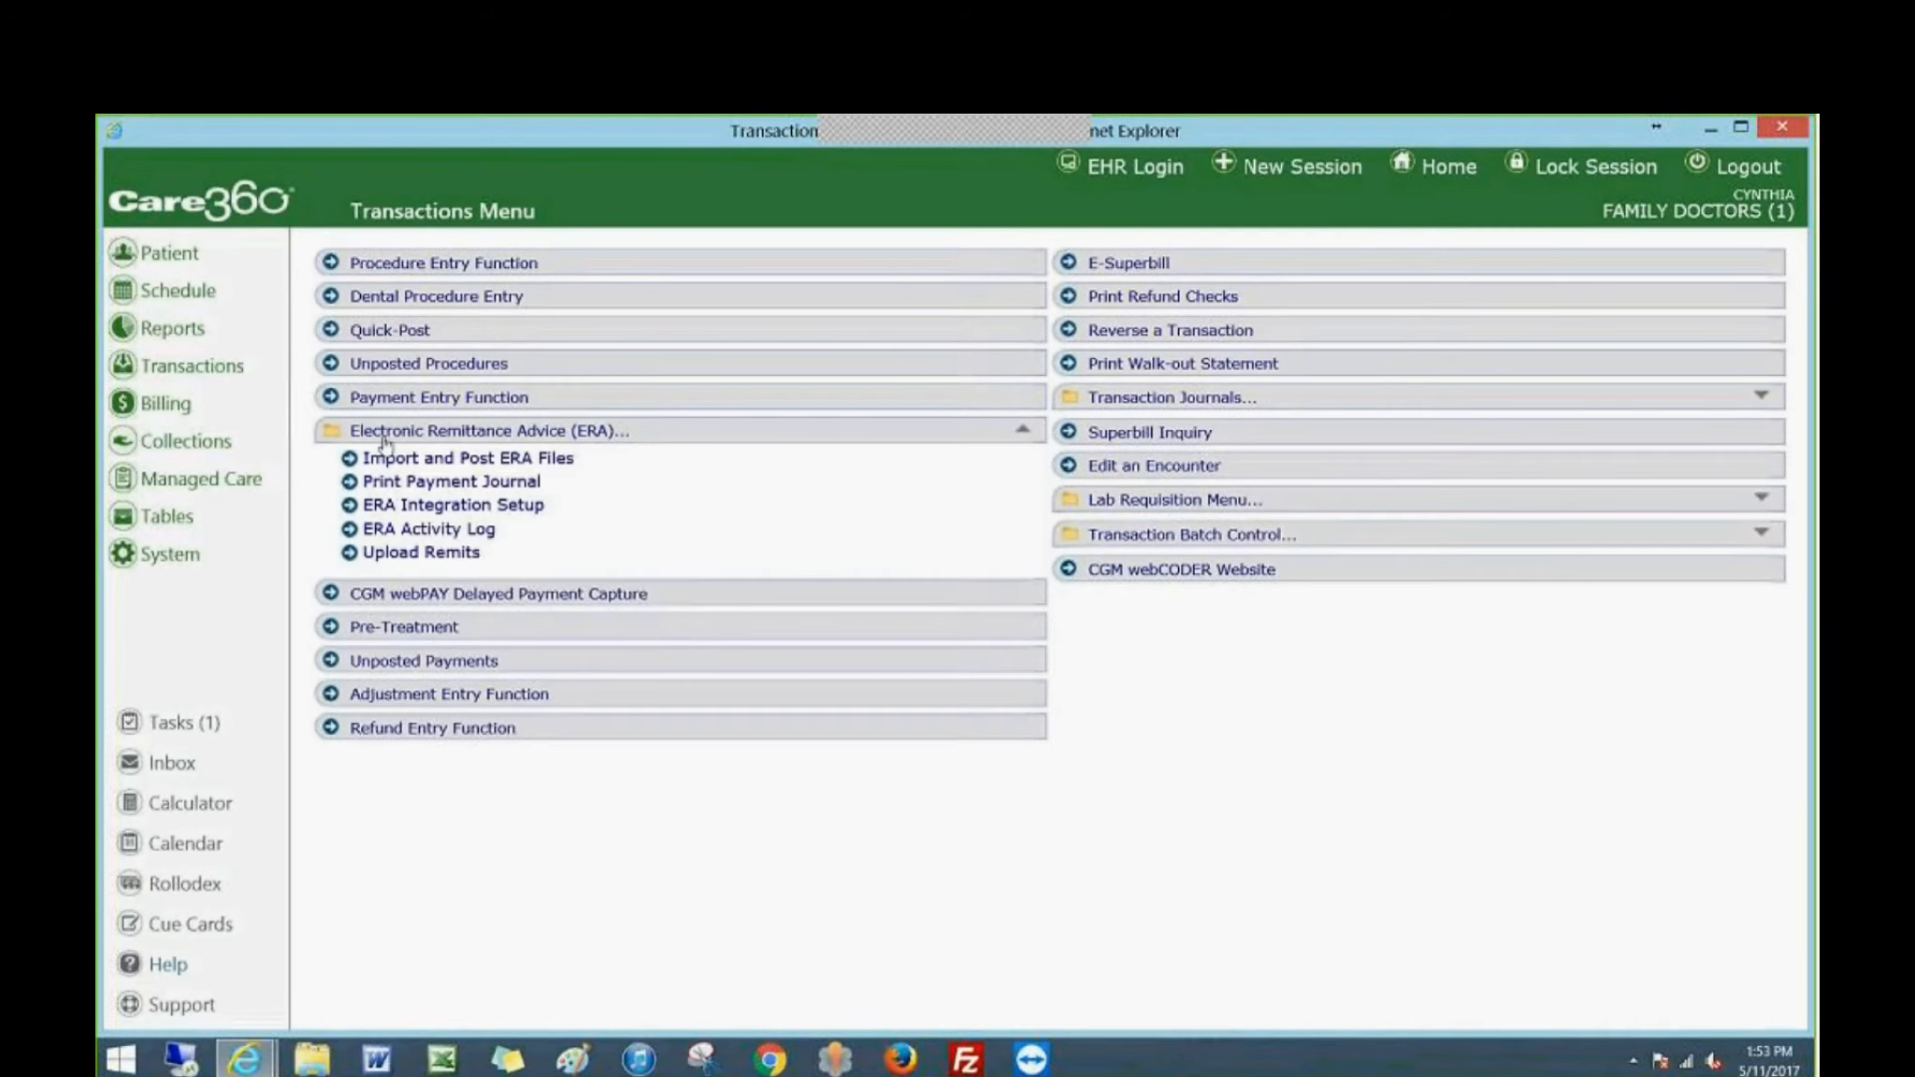